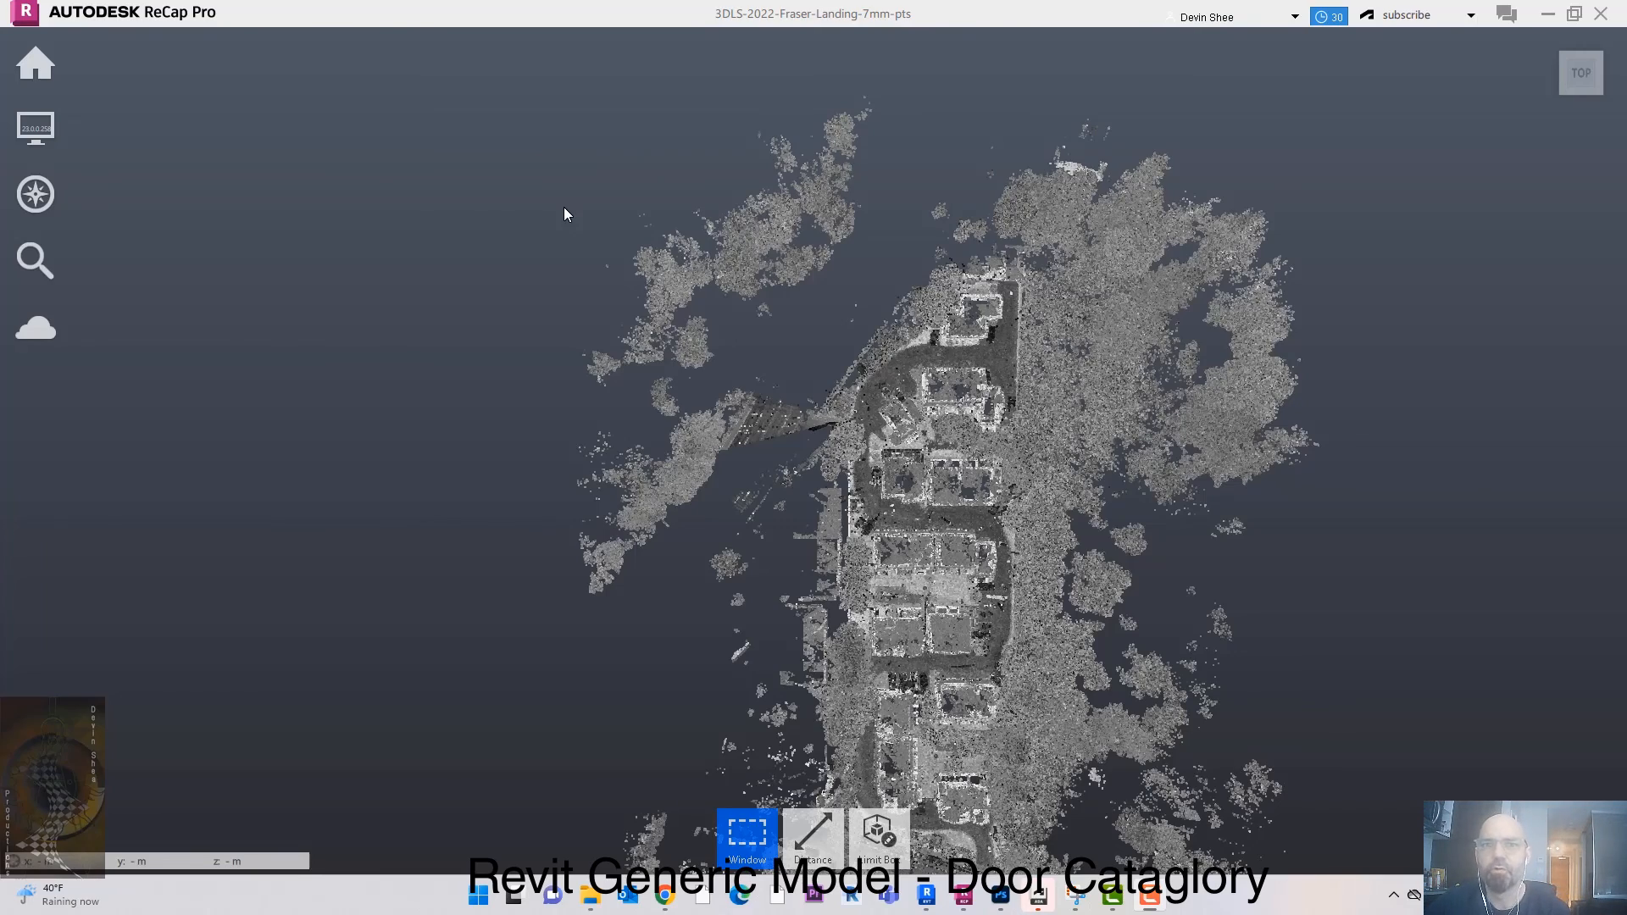
Step: Examine the Fraser Landing point cloud from above and obliquely, from the whole wooded site down to the individual townhouse blocks
{"action": "scroll", "coordinate": [473, 302], "scroll_direction": "down", "scroll_amount": 4}
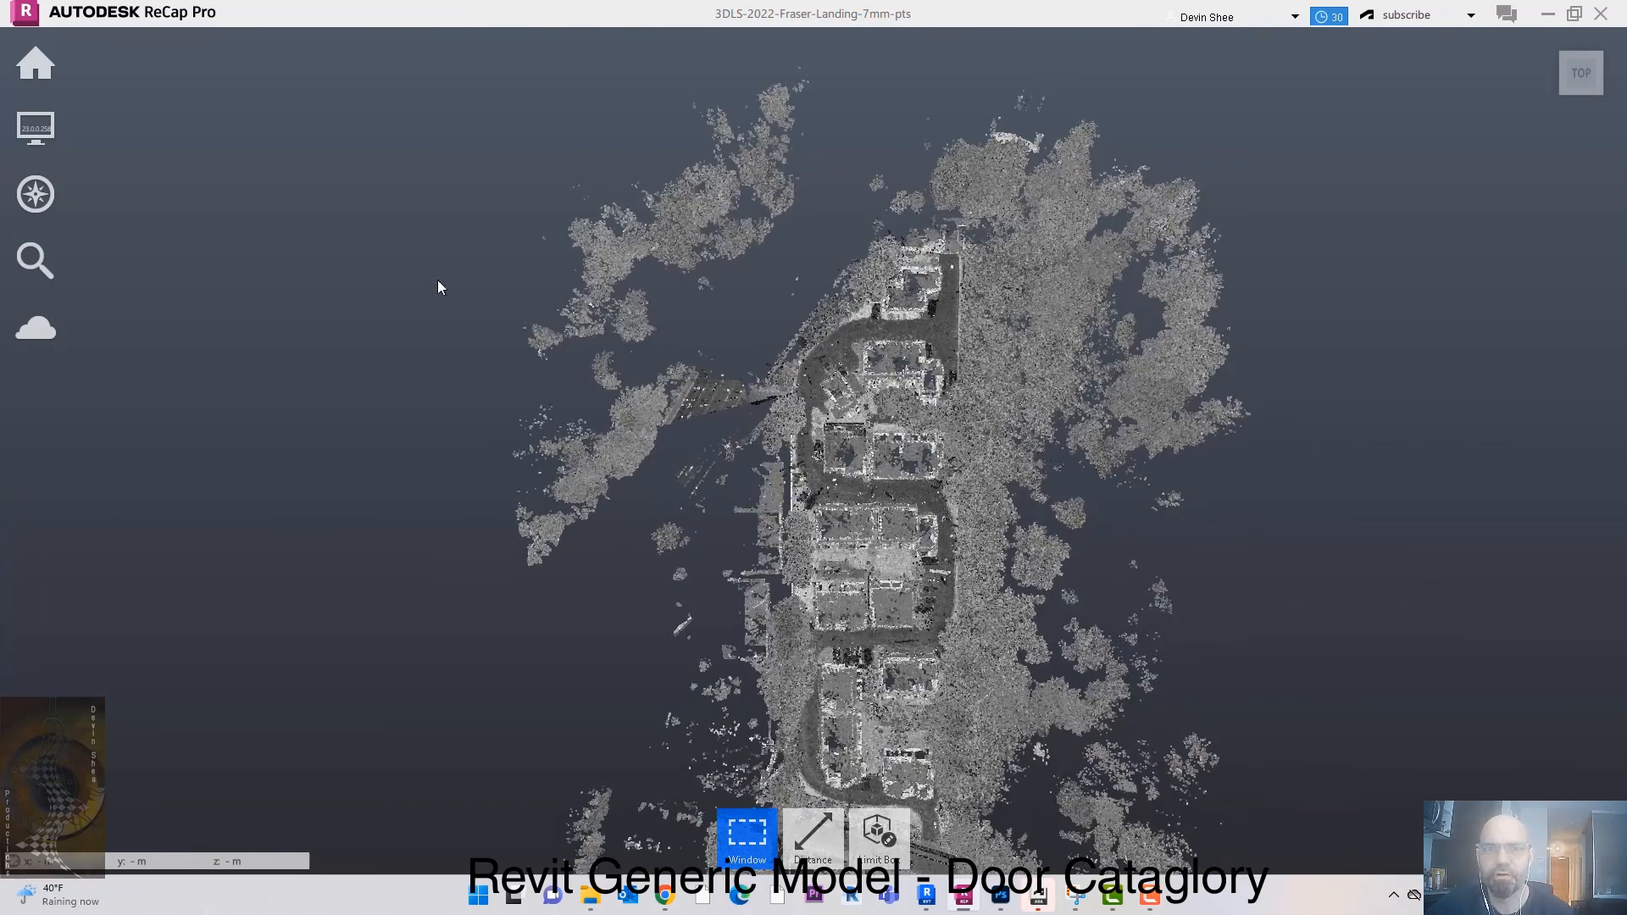
{"action": "scroll", "coordinate": [437, 281], "scroll_direction": "up", "scroll_amount": 2}
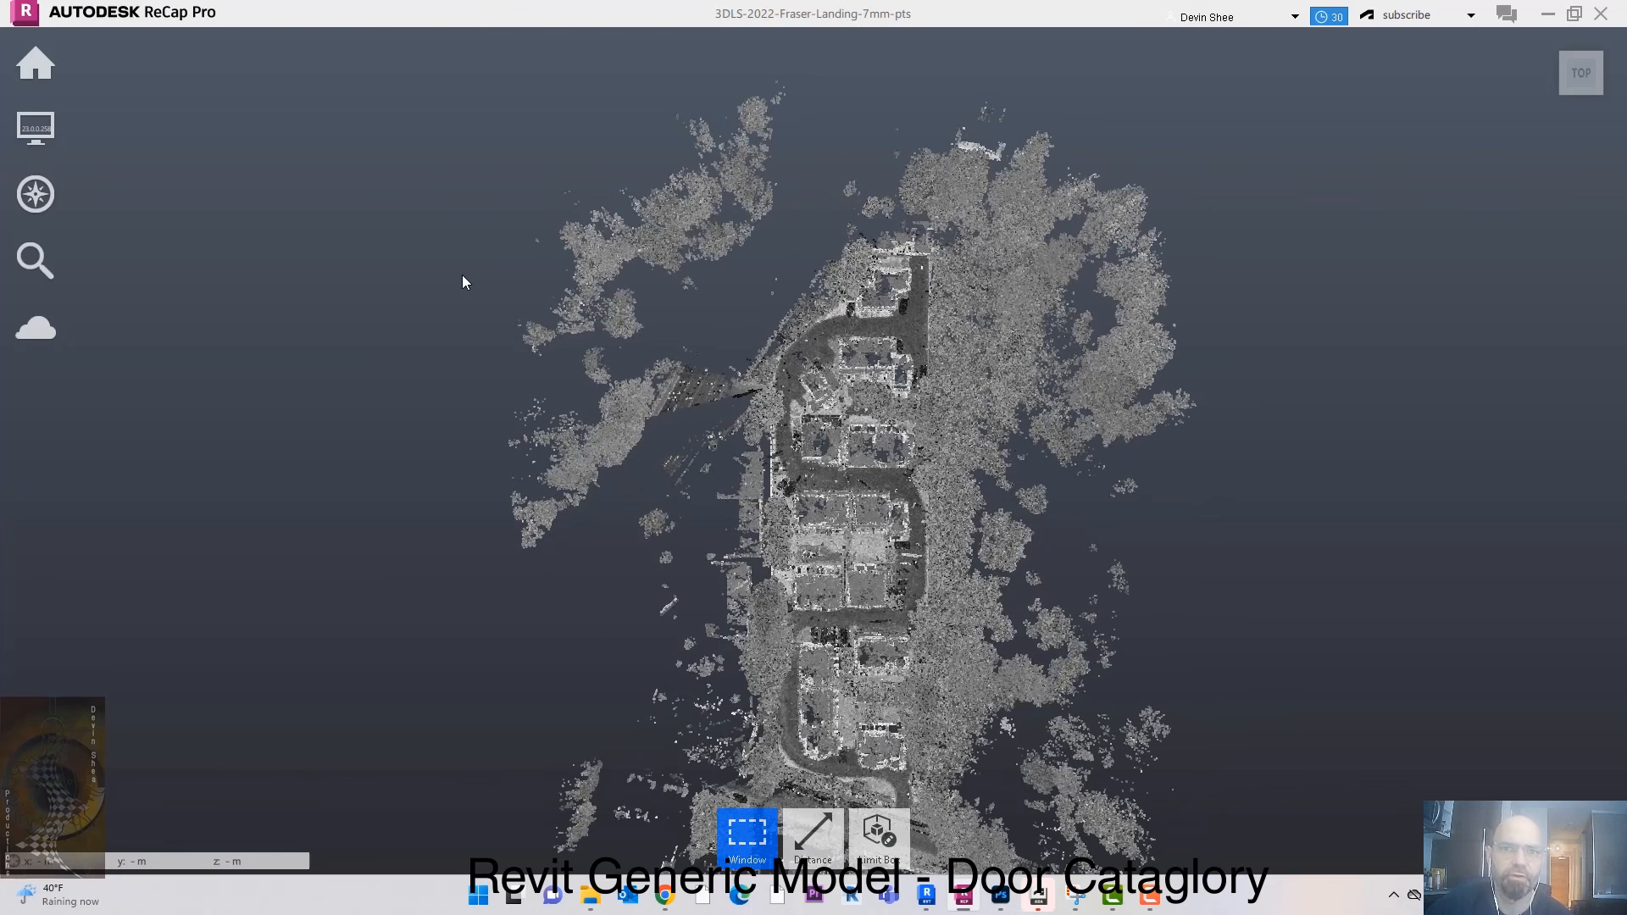
{"action": "middle_click_drag", "start_coordinate": [459, 283], "coordinate": [442, 272]}
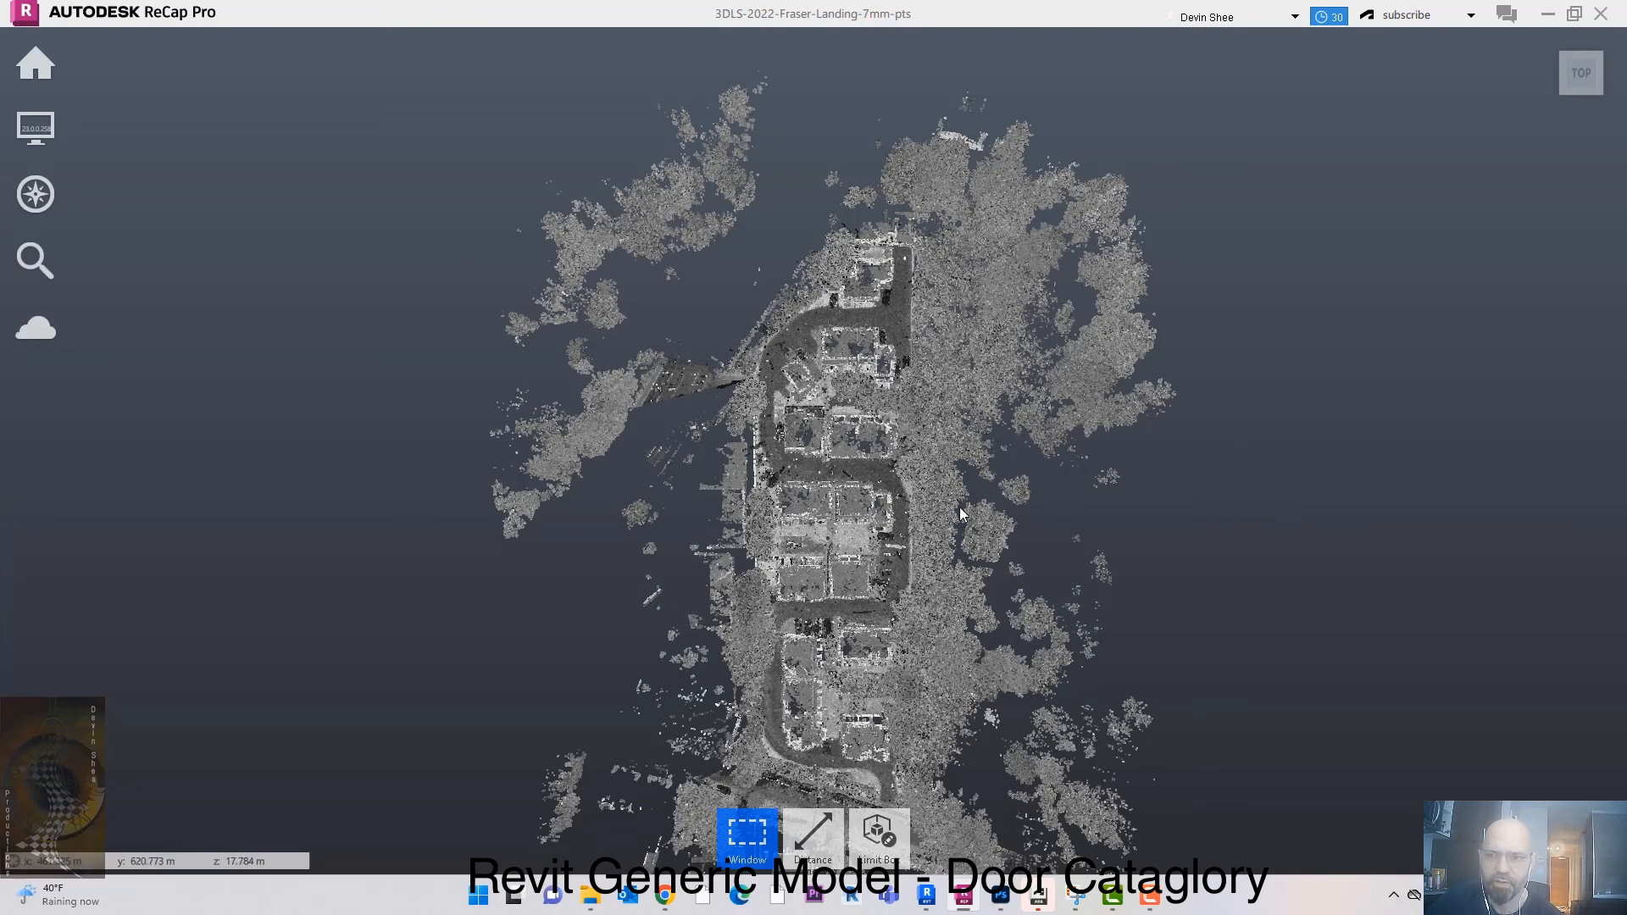
{"action": "left_click_drag", "start_coordinate": [878, 512], "coordinate": [758, 312]}
{"action": "scroll", "coordinate": [839, 552], "scroll_direction": "up", "scroll_amount": 3}
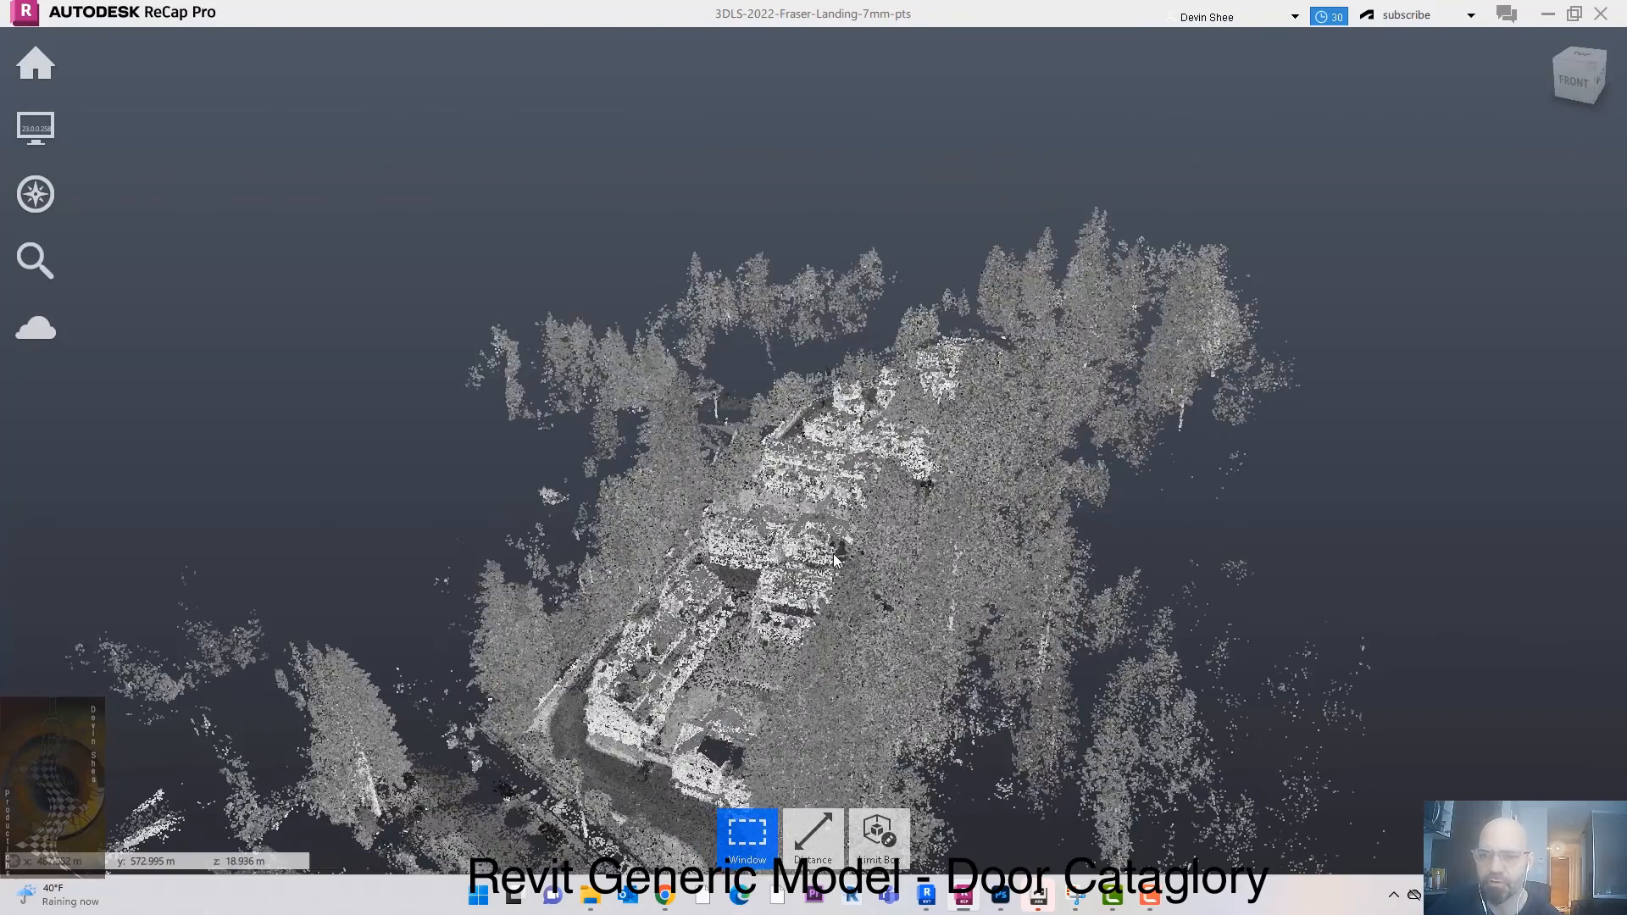
{"action": "left_click_drag", "start_coordinate": [839, 530], "coordinate": [797, 649]}
{"action": "scroll", "coordinate": [797, 644], "scroll_direction": "up", "scroll_amount": 10}
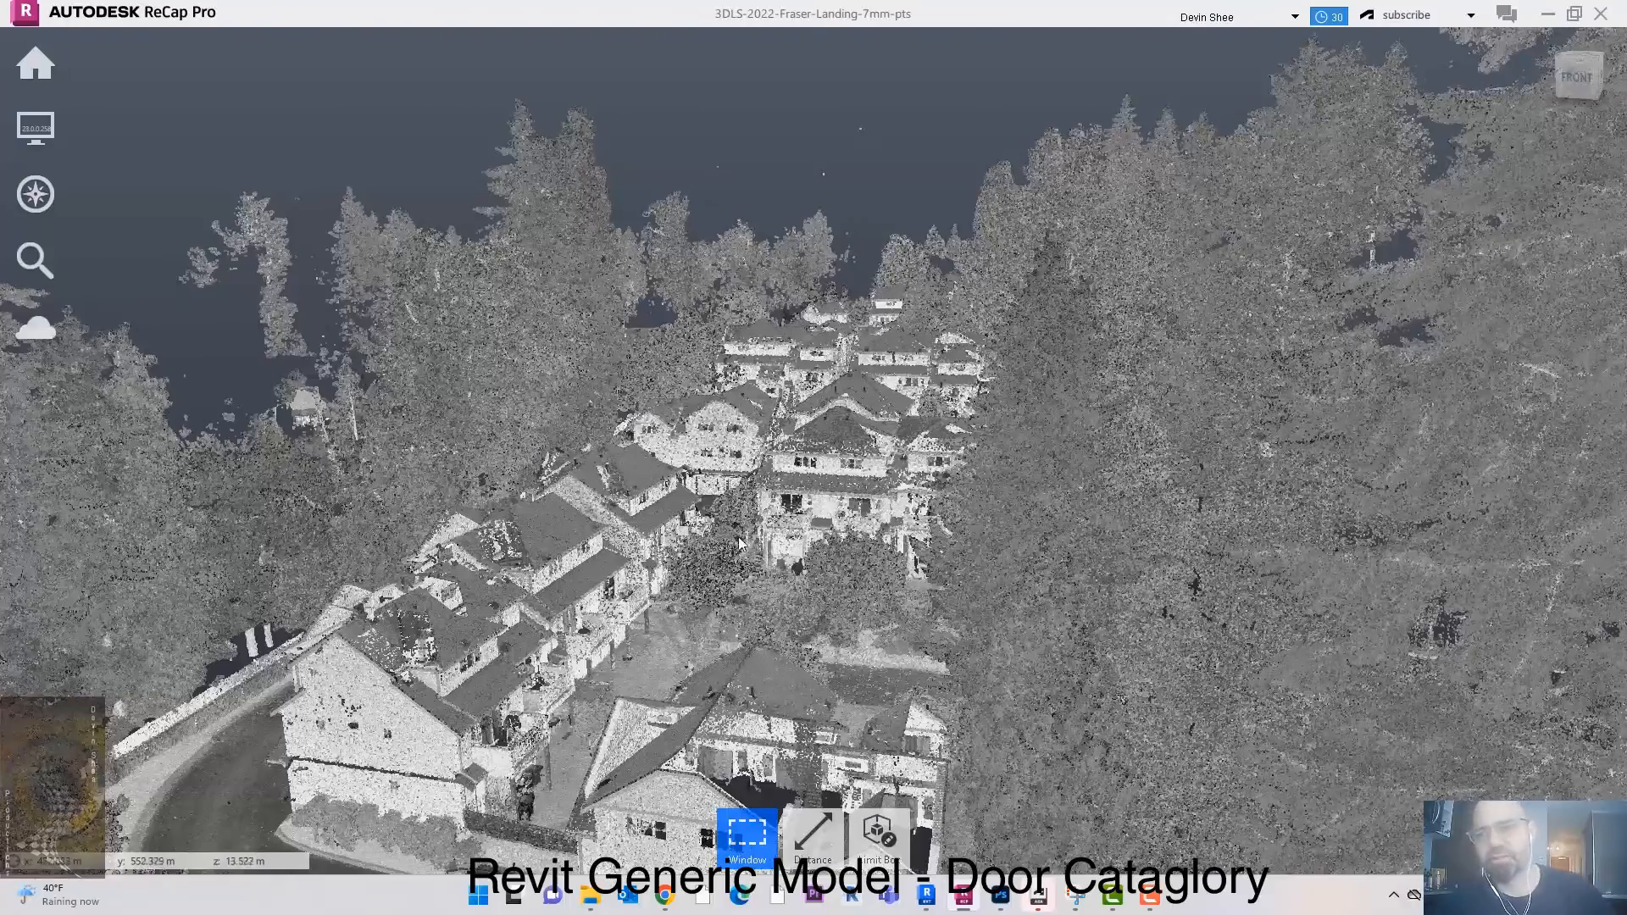
{"action": "middle_click_drag", "start_coordinate": [734, 537], "coordinate": [708, 544], "text": "shift"}
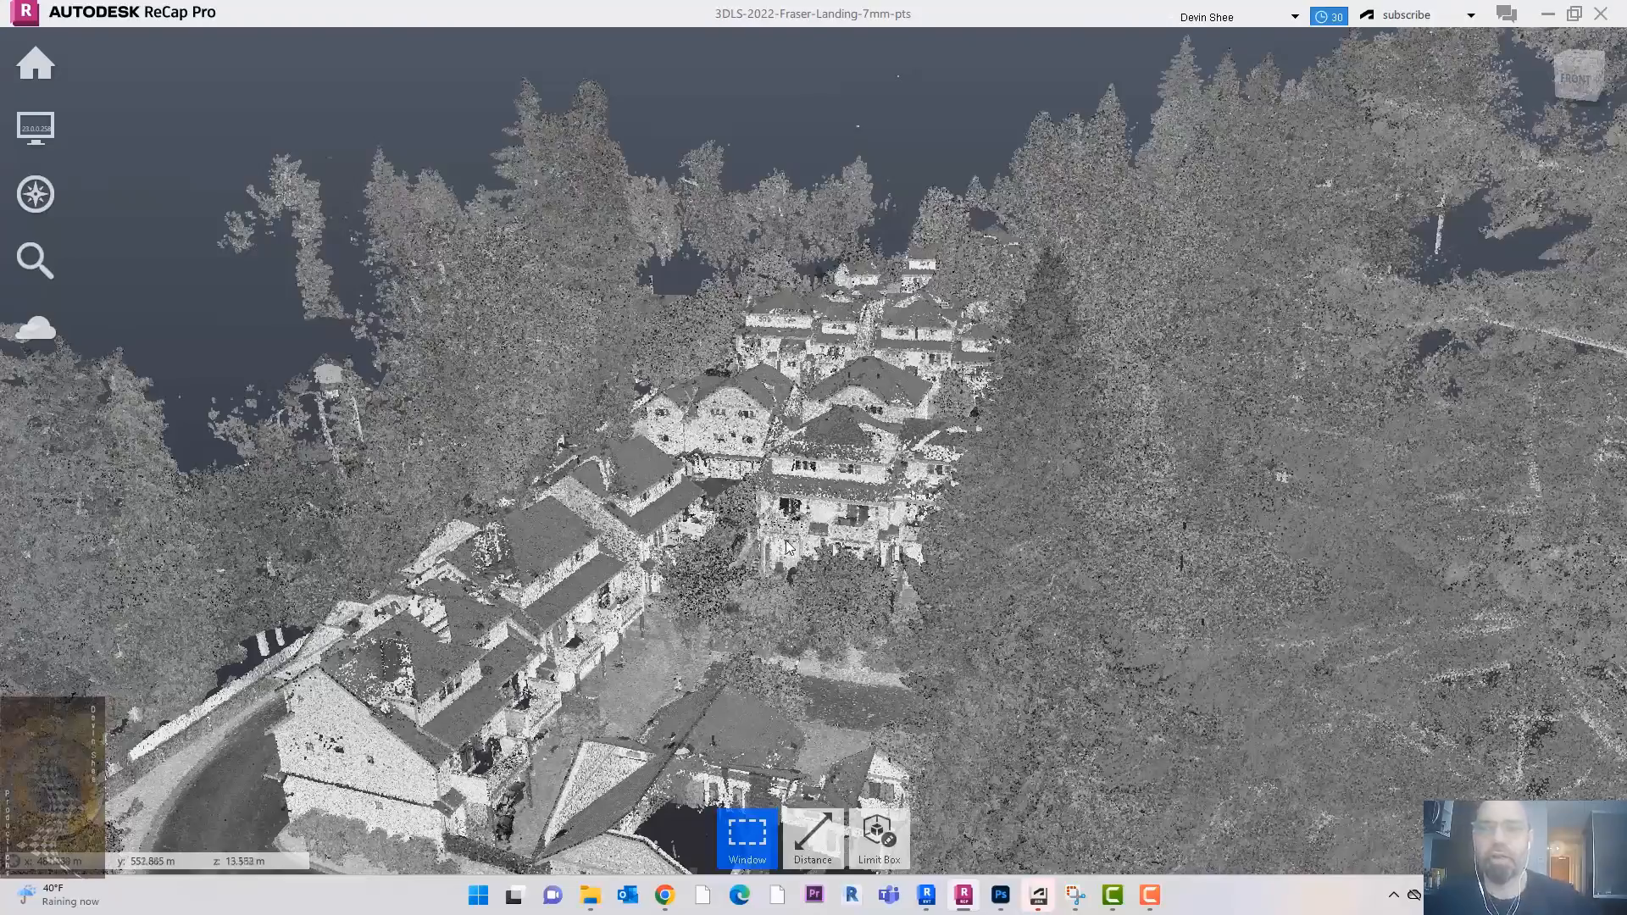
{"action": "middle_click_drag", "start_coordinate": [787, 547], "coordinate": [787, 540], "text": "shift"}
{"action": "scroll", "coordinate": [824, 506], "scroll_direction": "up", "scroll_amount": 2}
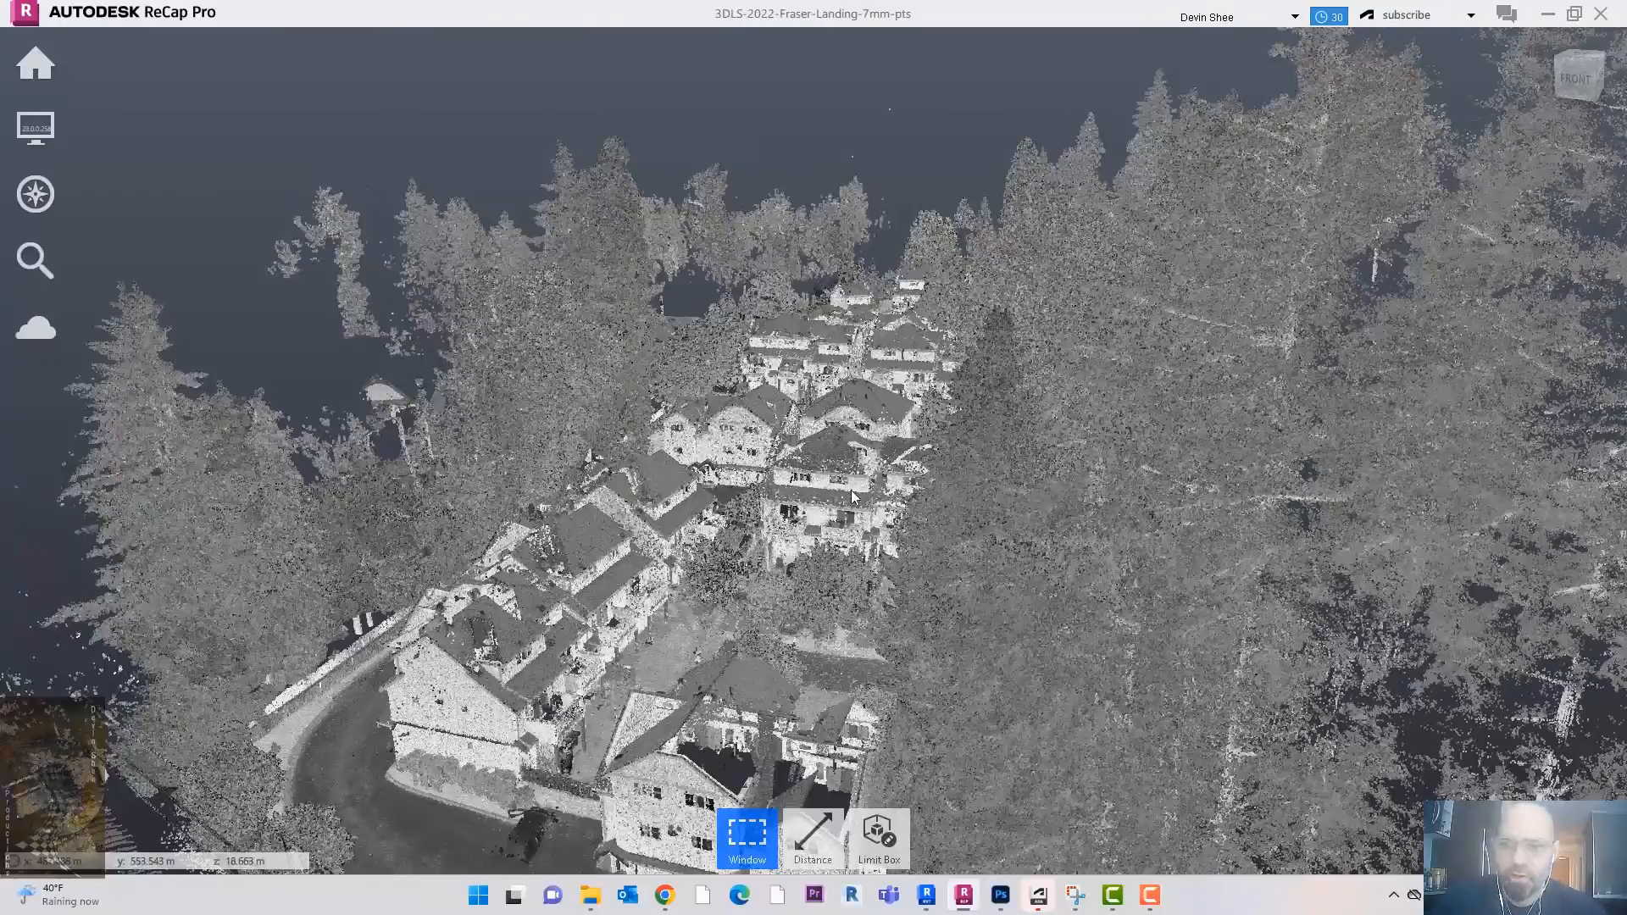
{"action": "mouse_move", "coordinate": [851, 489]}
{"action": "middle_mouse_down", "text": "shift"}
{"action": "mouse_move", "coordinate": [862, 508]}
{"action": "mouse_move", "coordinate": [848, 485]}
{"action": "middle_mouse_up", "text": "shift"}
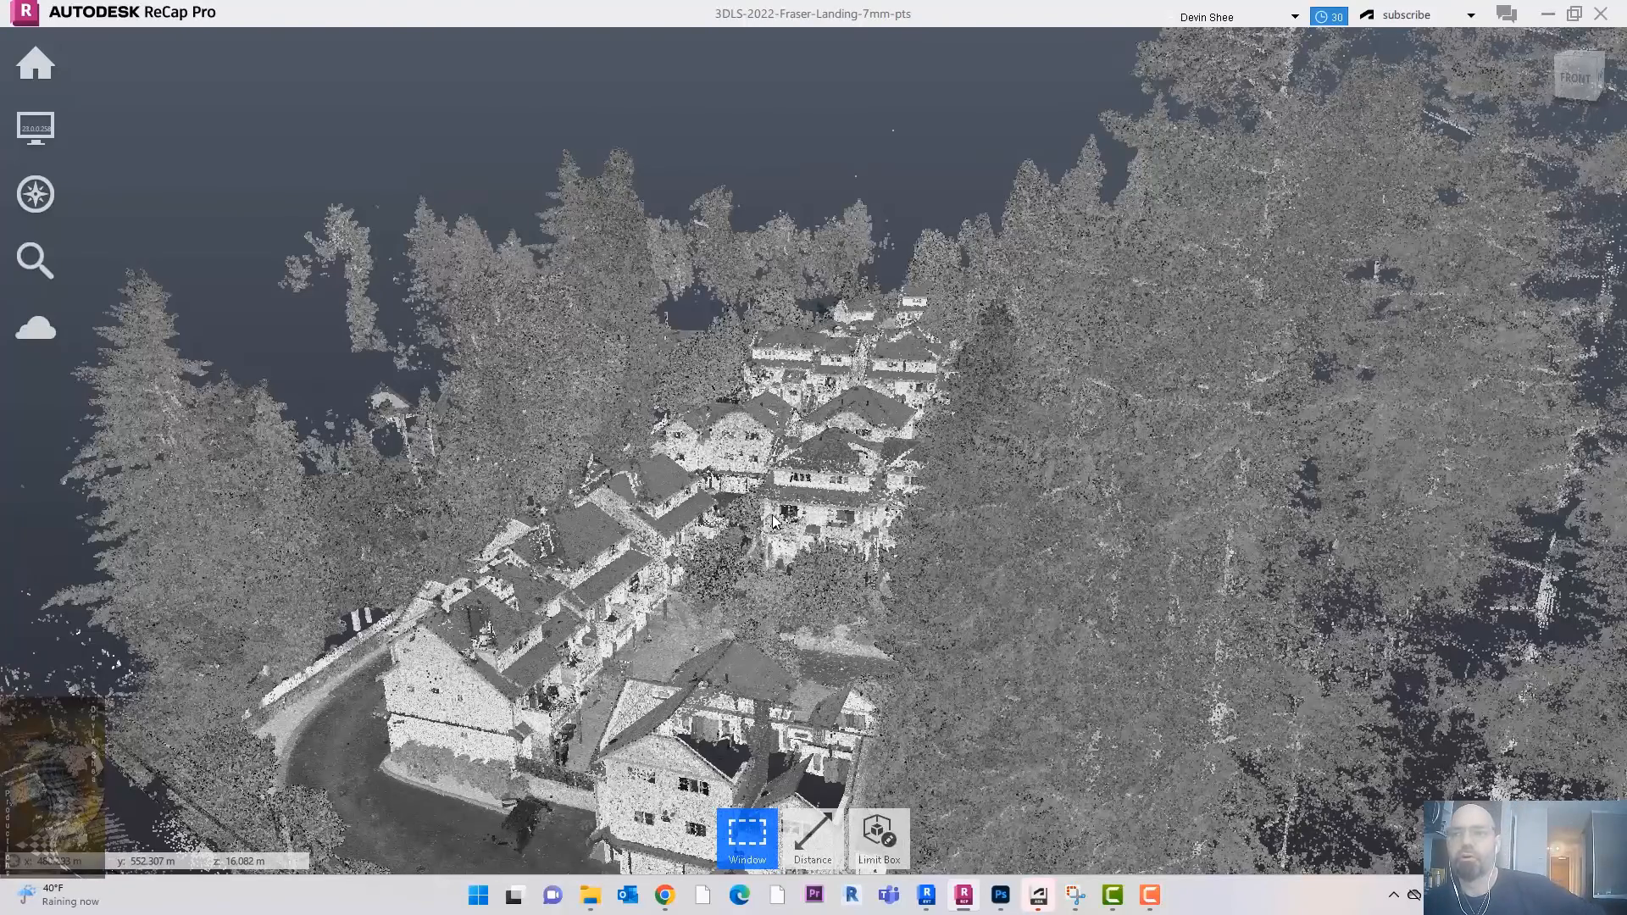
{"action": "scroll", "coordinate": [775, 527], "scroll_direction": "down", "scroll_amount": 3}
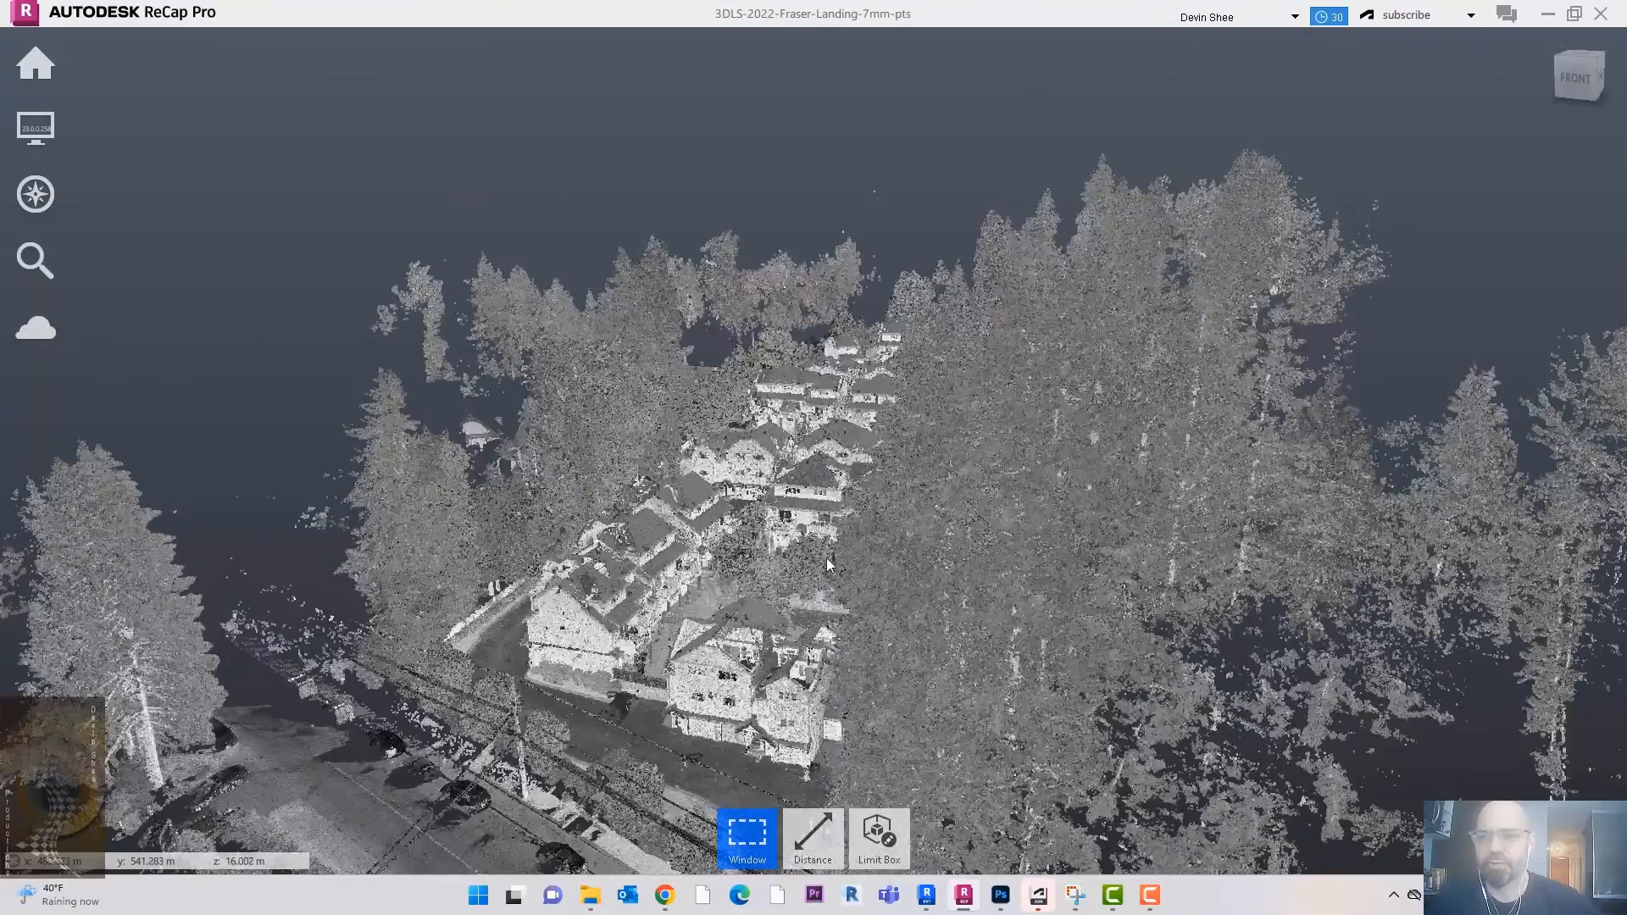
{"action": "middle_click_drag", "start_coordinate": [822, 559], "coordinate": [848, 610], "text": "shift"}
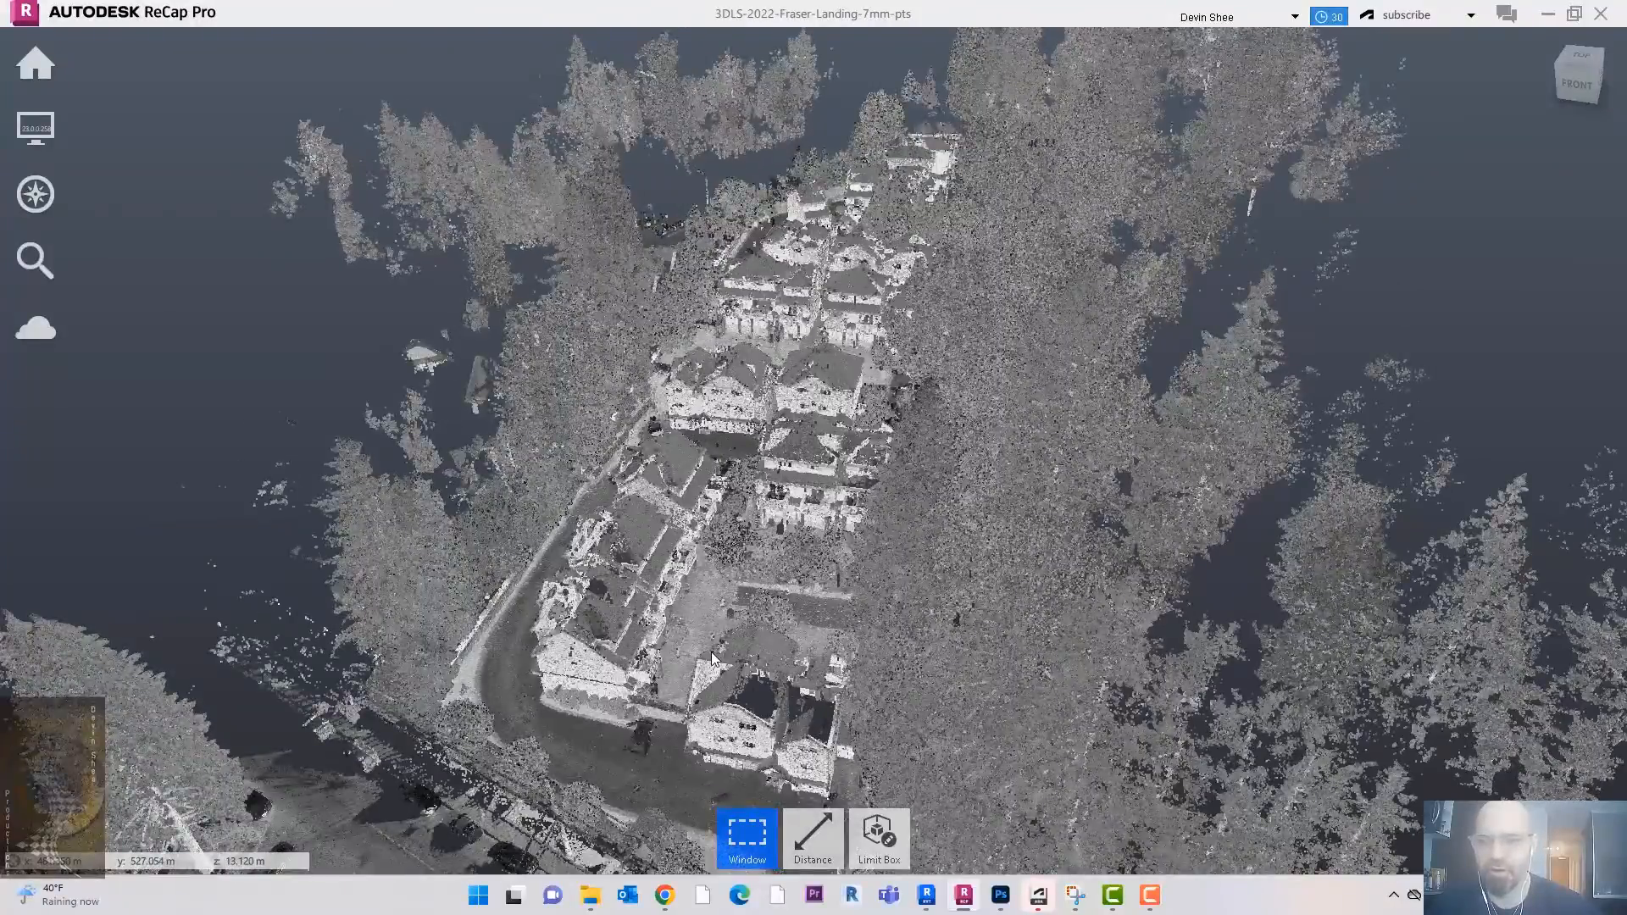
{"action": "scroll", "coordinate": [710, 652], "scroll_direction": "up", "scroll_amount": 10}
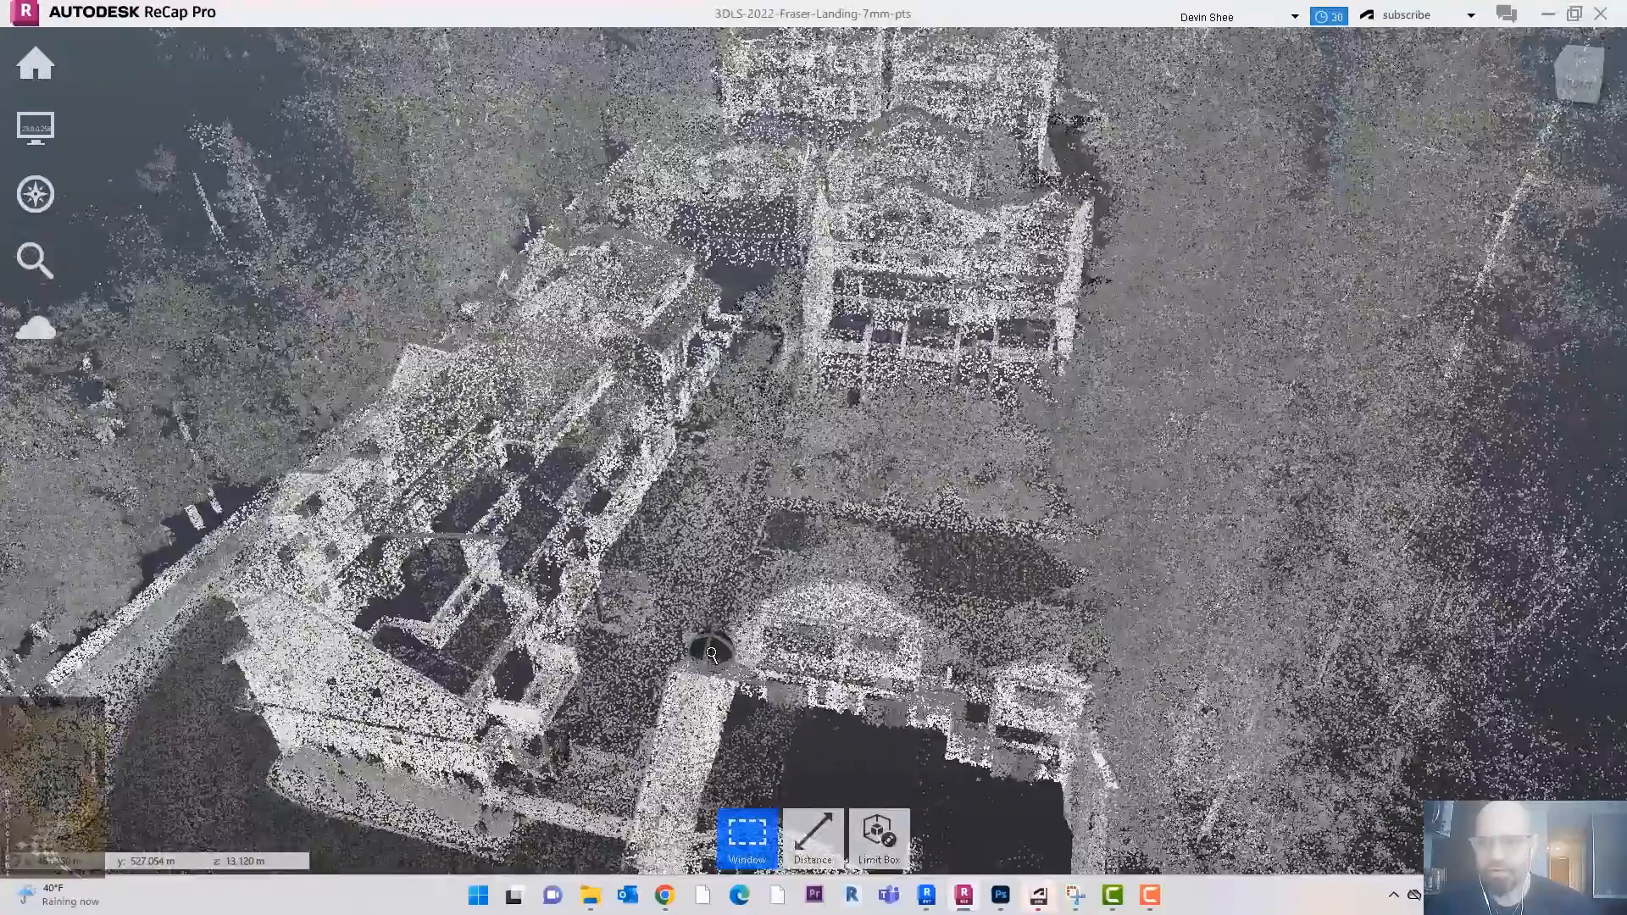
{"action": "scroll", "coordinate": [712, 654], "scroll_direction": "down", "scroll_amount": 3}
{"action": "left_click_drag", "start_coordinate": [706, 551], "coordinate": [671, 531]}
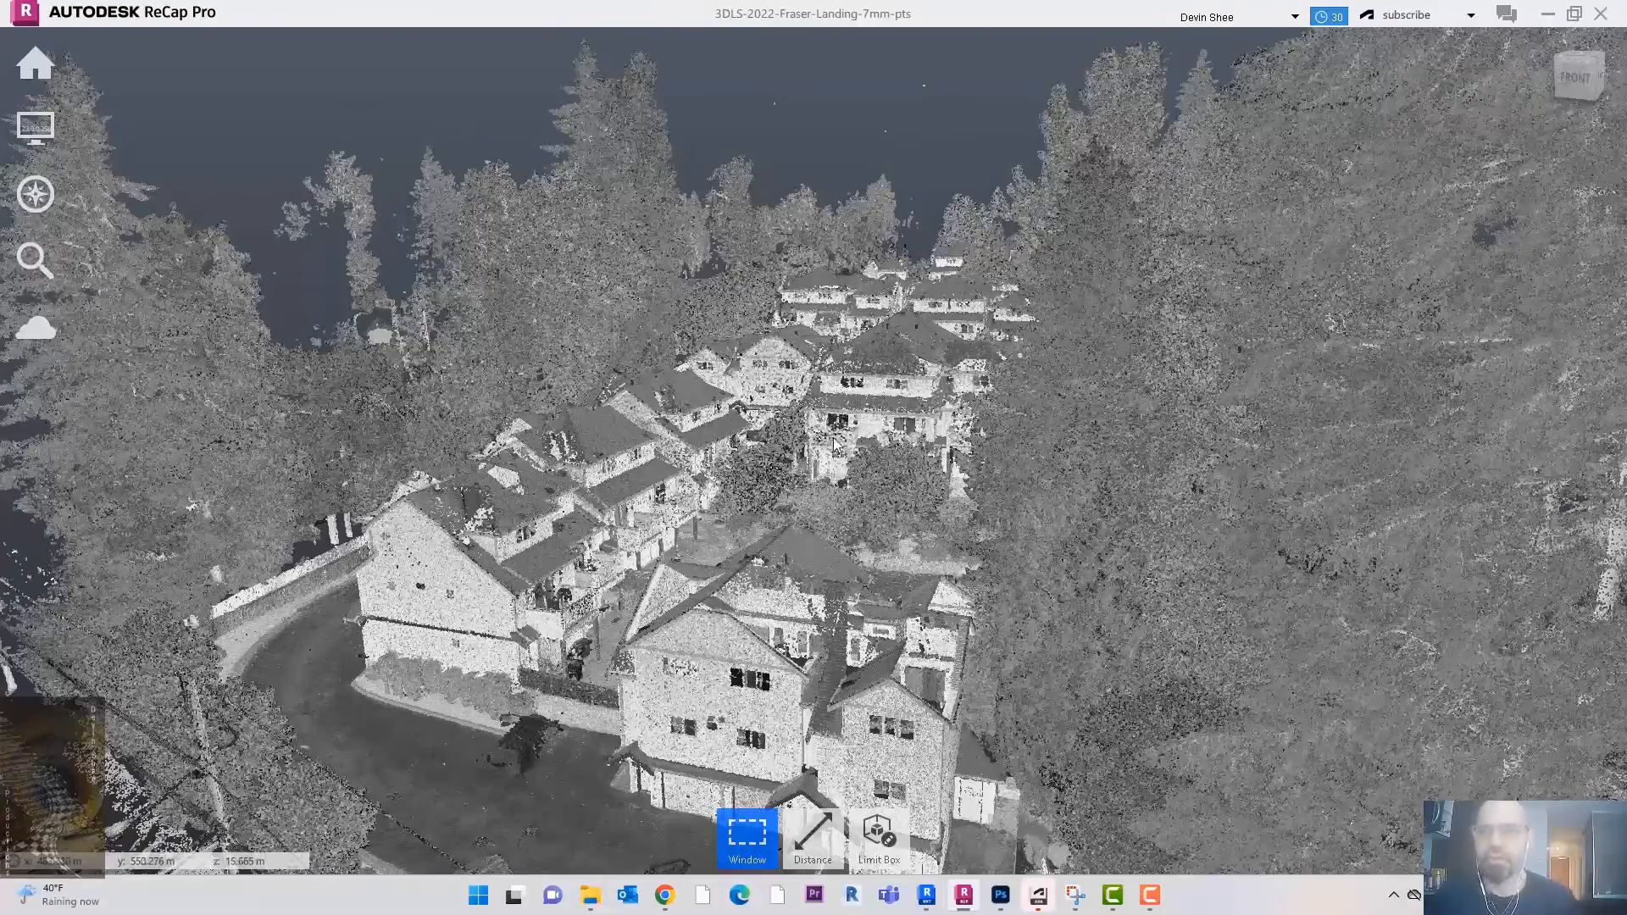
{"action": "middle_click_drag", "start_coordinate": [834, 445], "coordinate": [831, 496], "text": "shift"}
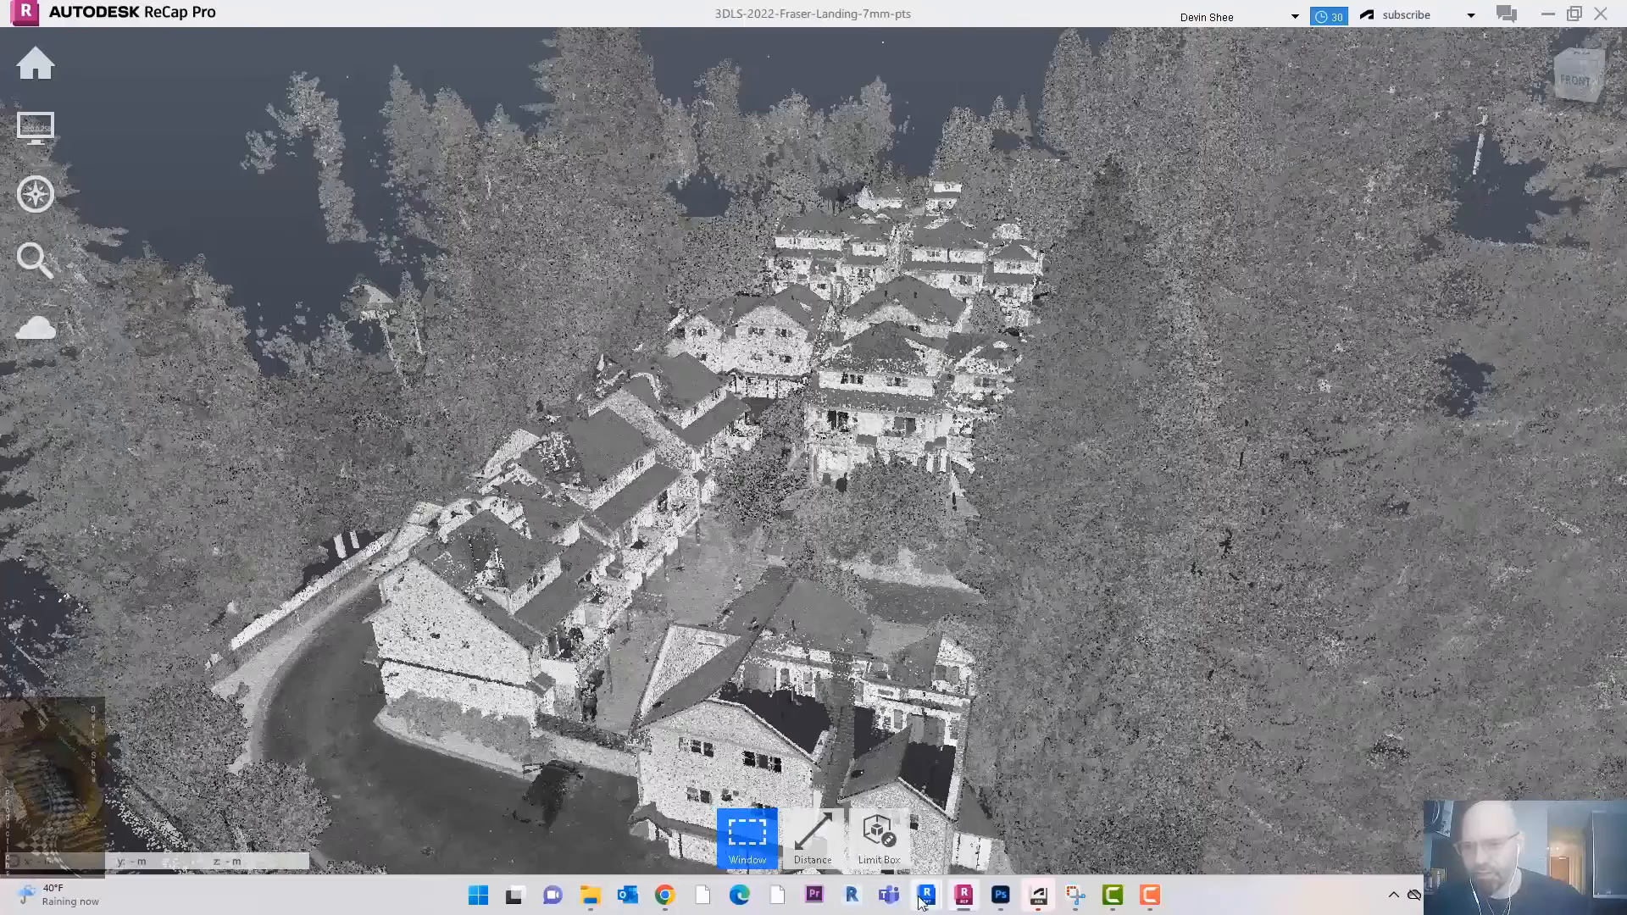
Step: Switch to Revit's Fraser Landing Site project and open its default 3D view
{"action": "mouse_move", "coordinate": [924, 903]}
{"action": "left_click", "coordinate": [862, 760]}
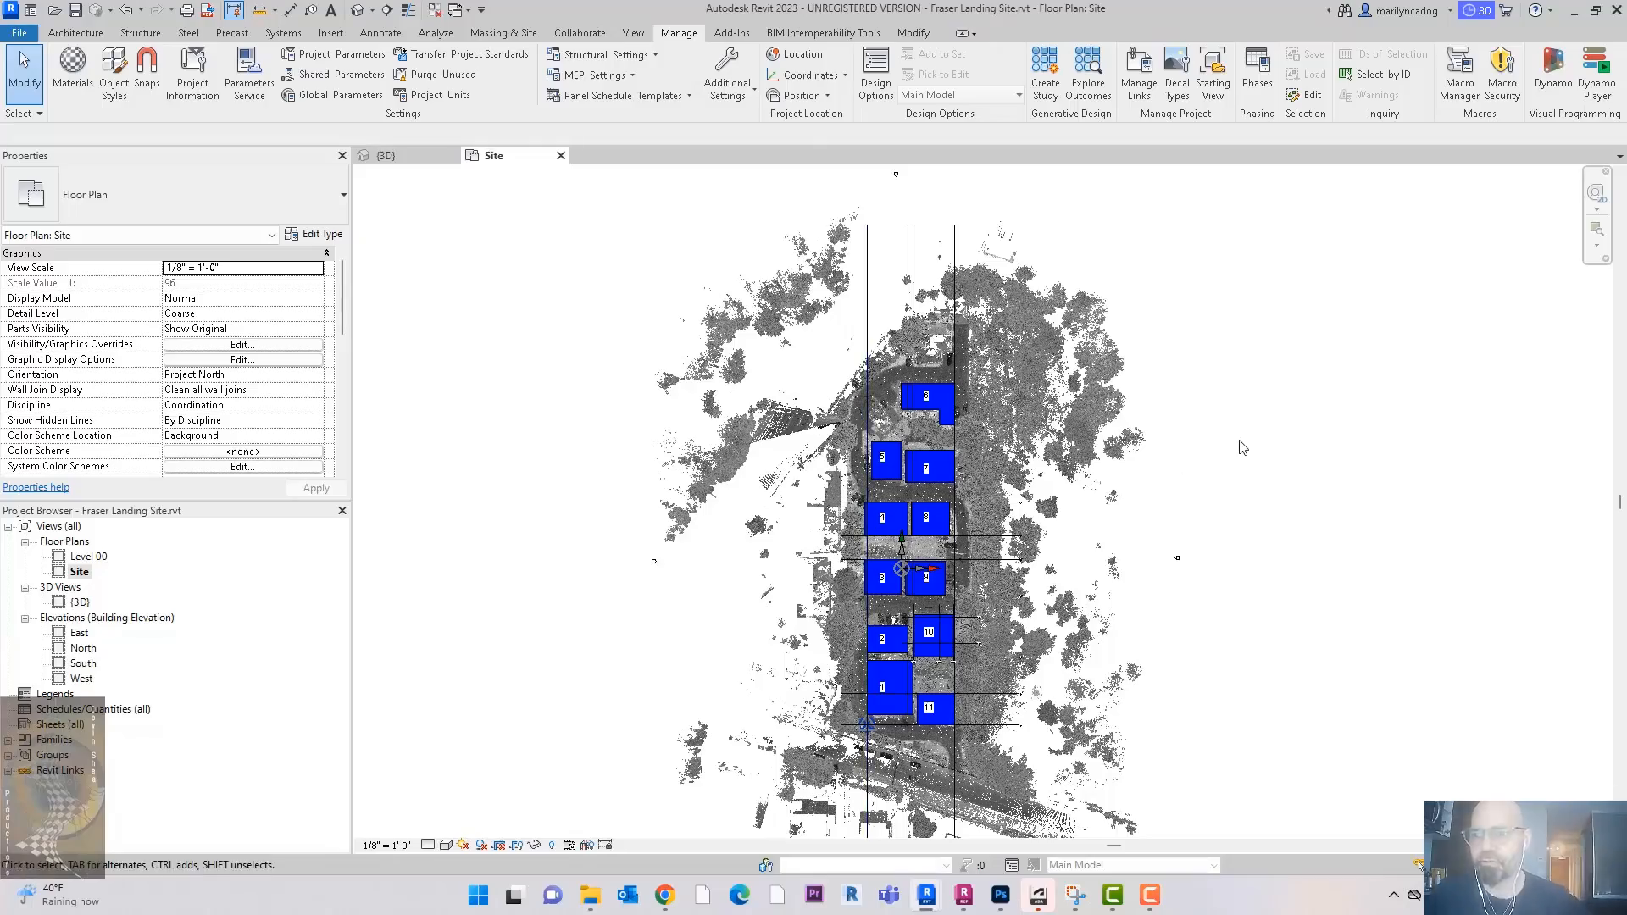
{"action": "left_click", "coordinate": [1031, 349]}
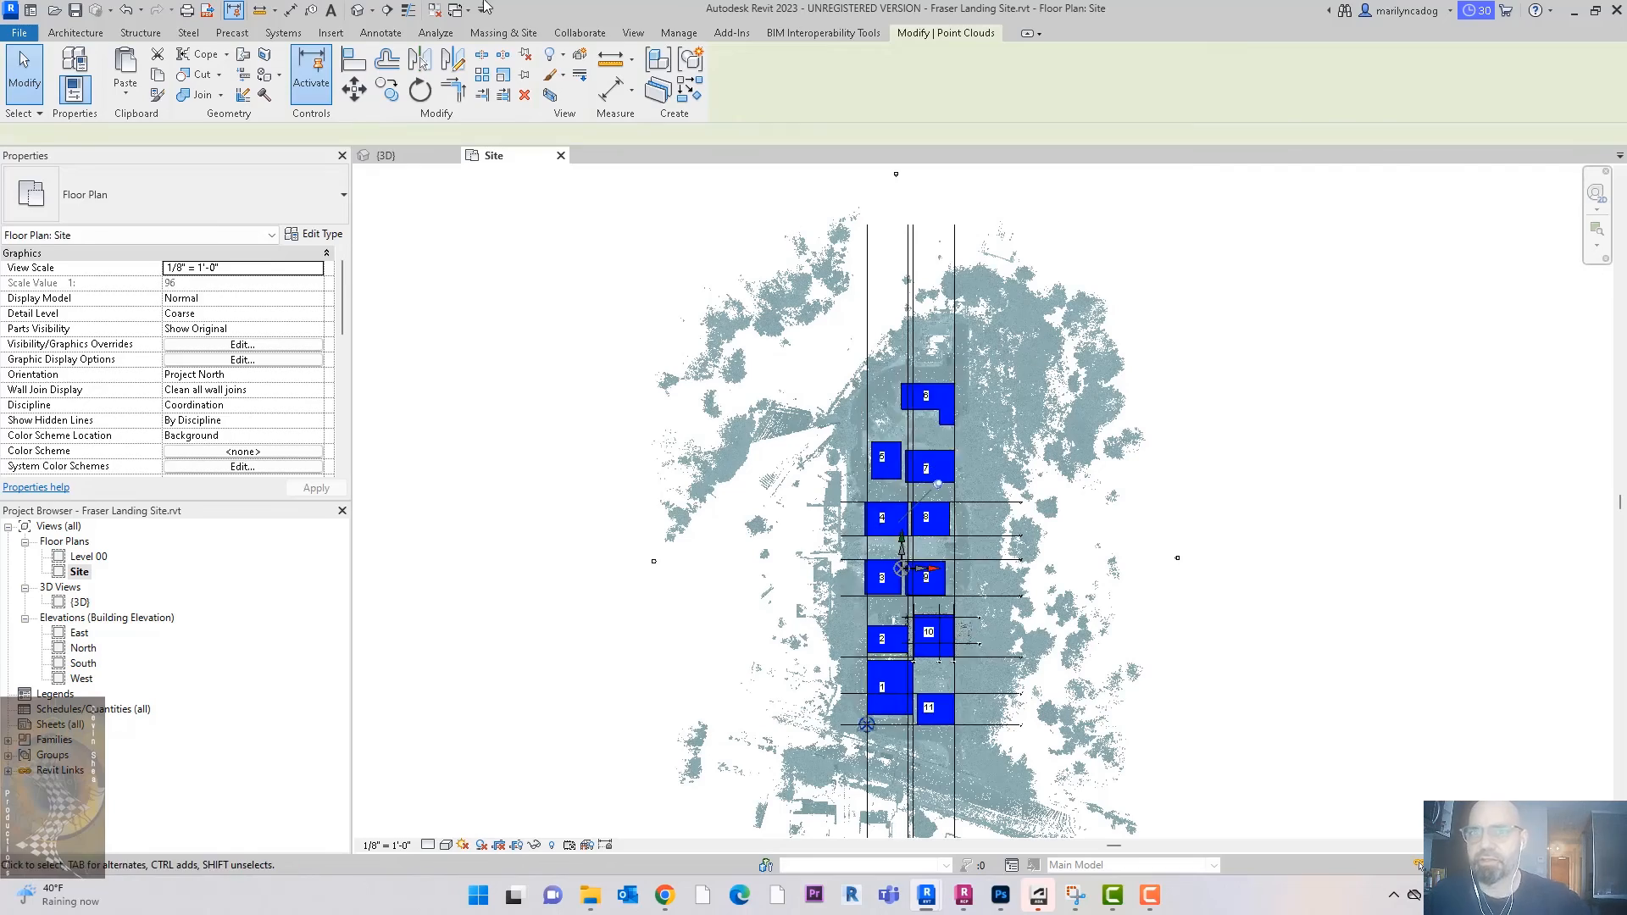
{"action": "left_click", "coordinate": [360, 10]}
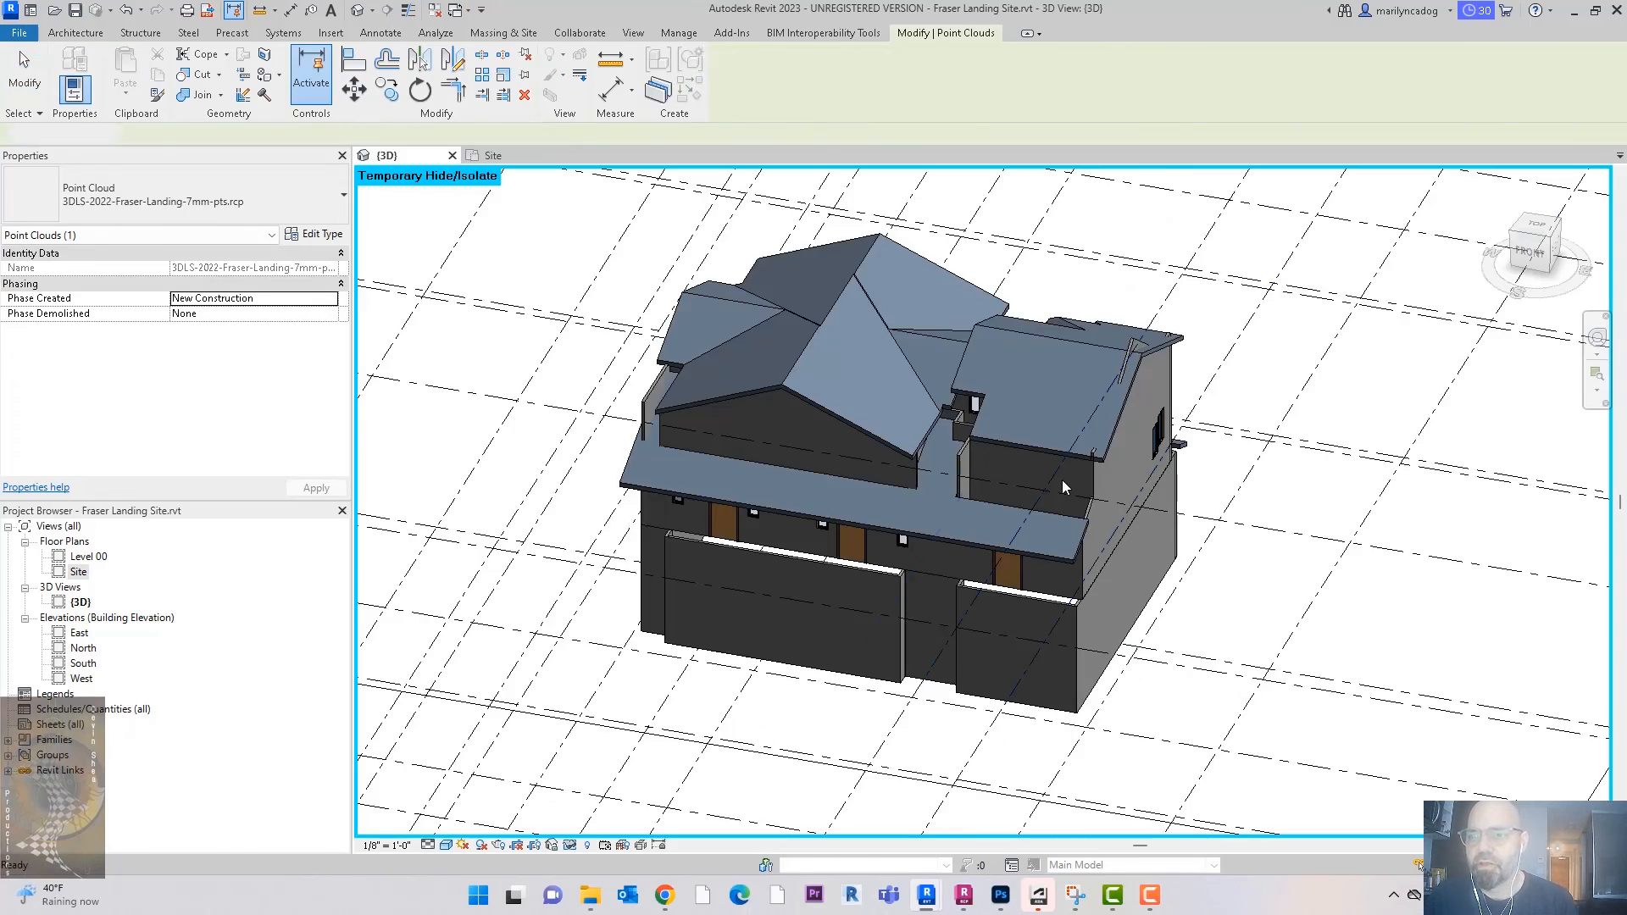
Step: Reset the temporary hide/isolate in the 3D view and inspect the full point cloud around the modelled building
{"action": "scroll", "coordinate": [1110, 522], "scroll_direction": "down", "scroll_amount": 5}
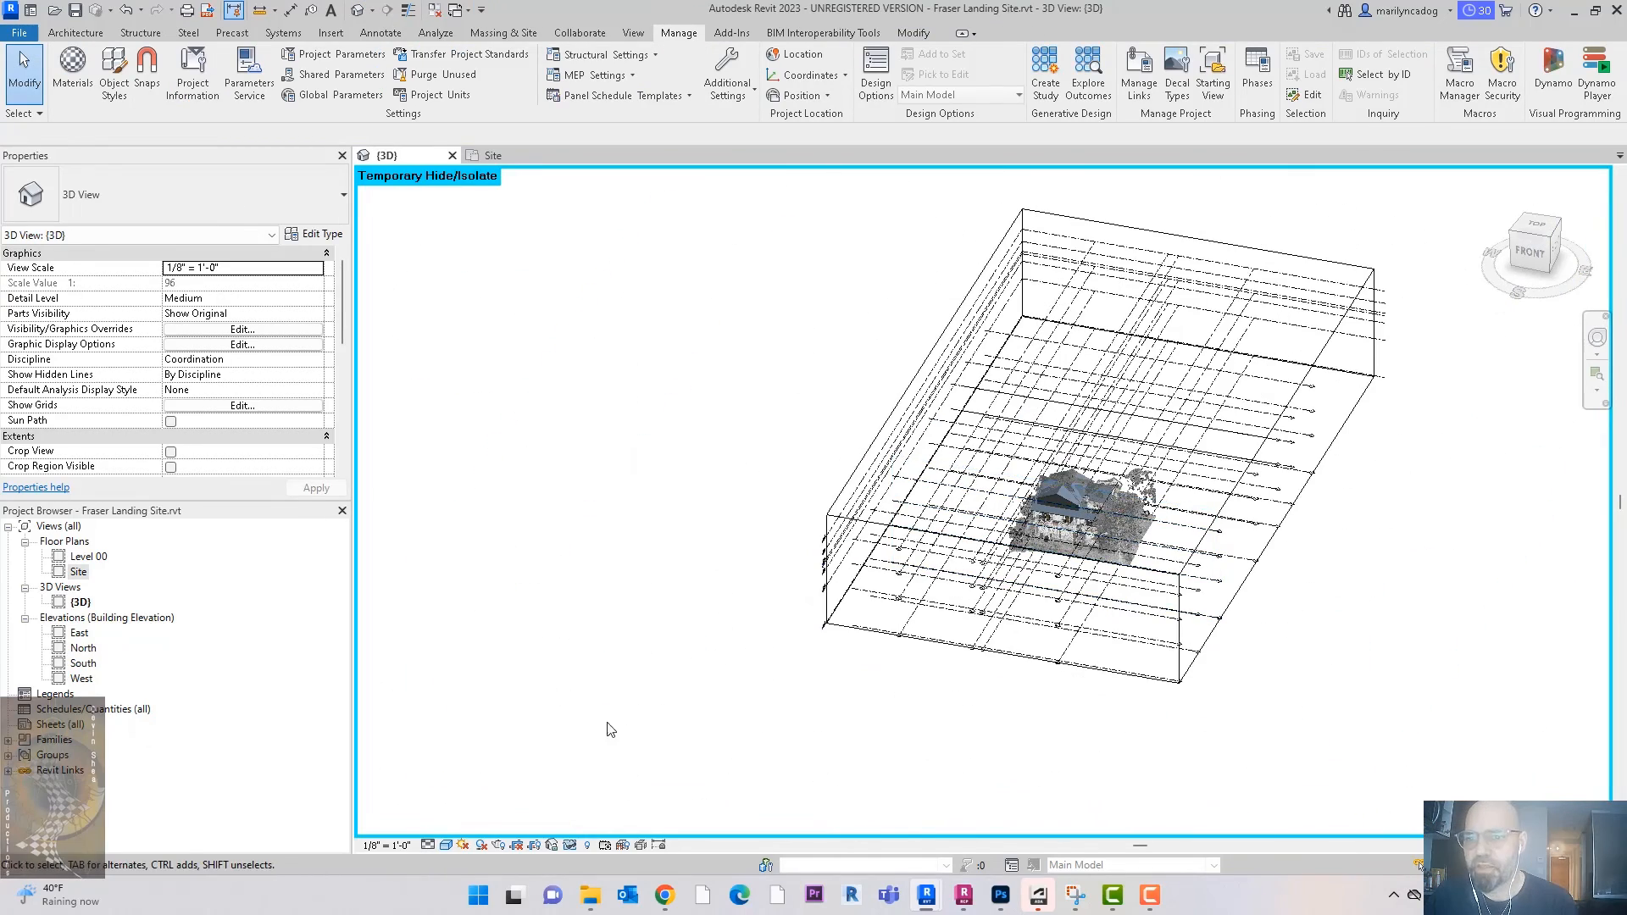
{"action": "left_click", "coordinate": [571, 845]}
{"action": "left_click", "coordinate": [597, 828]}
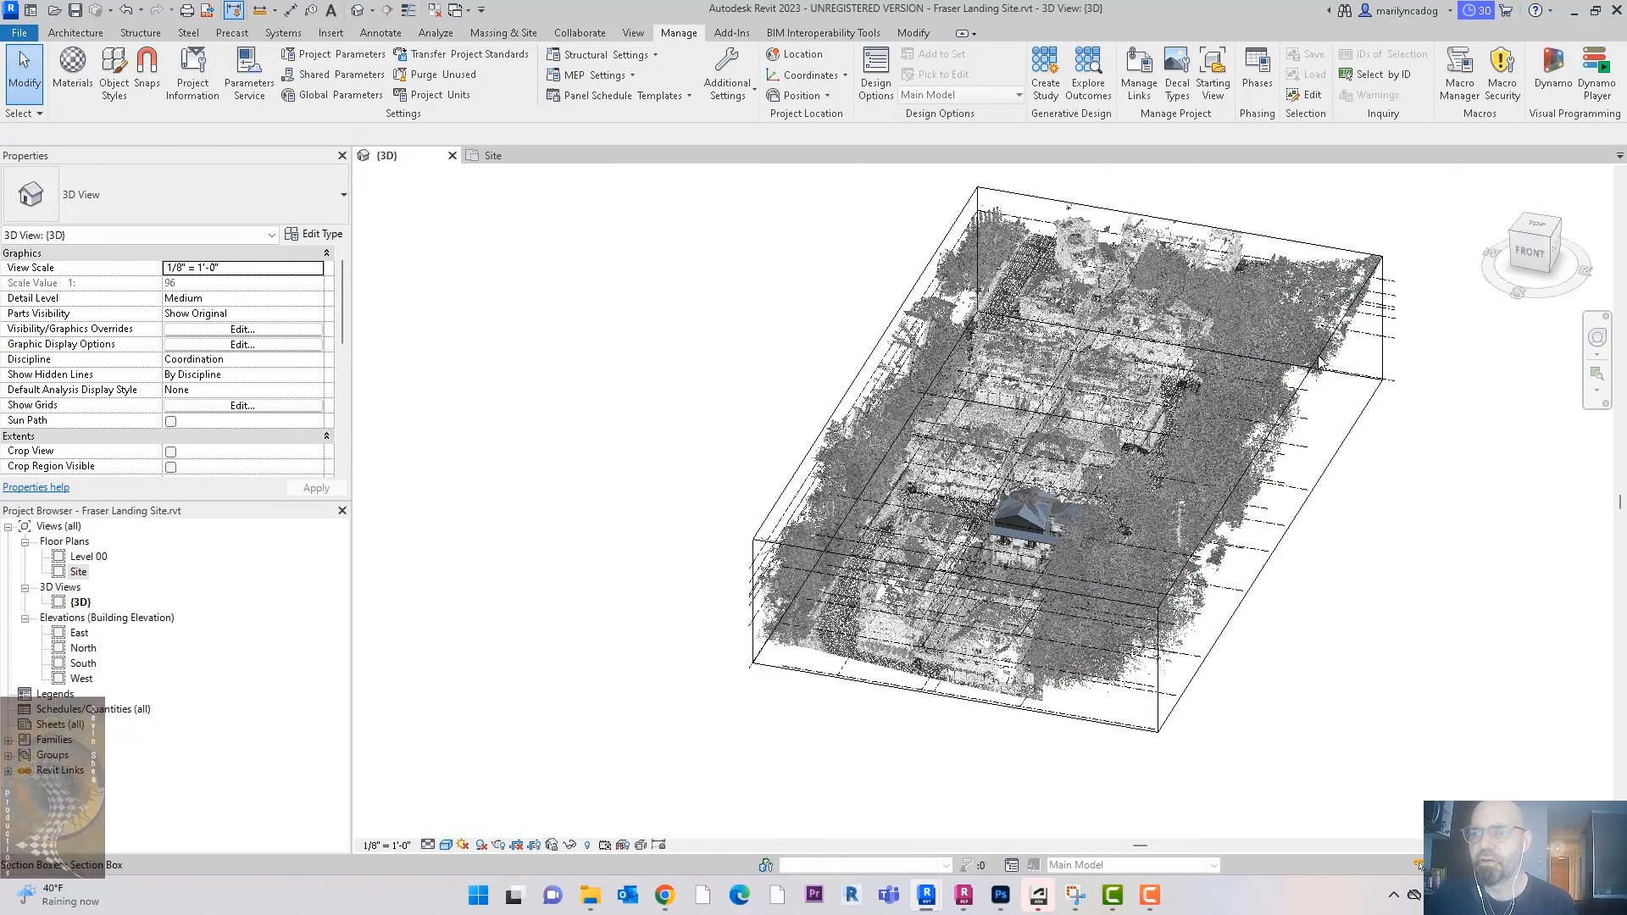
{"action": "scroll", "coordinate": [1285, 542], "scroll_direction": "up", "scroll_amount": 6}
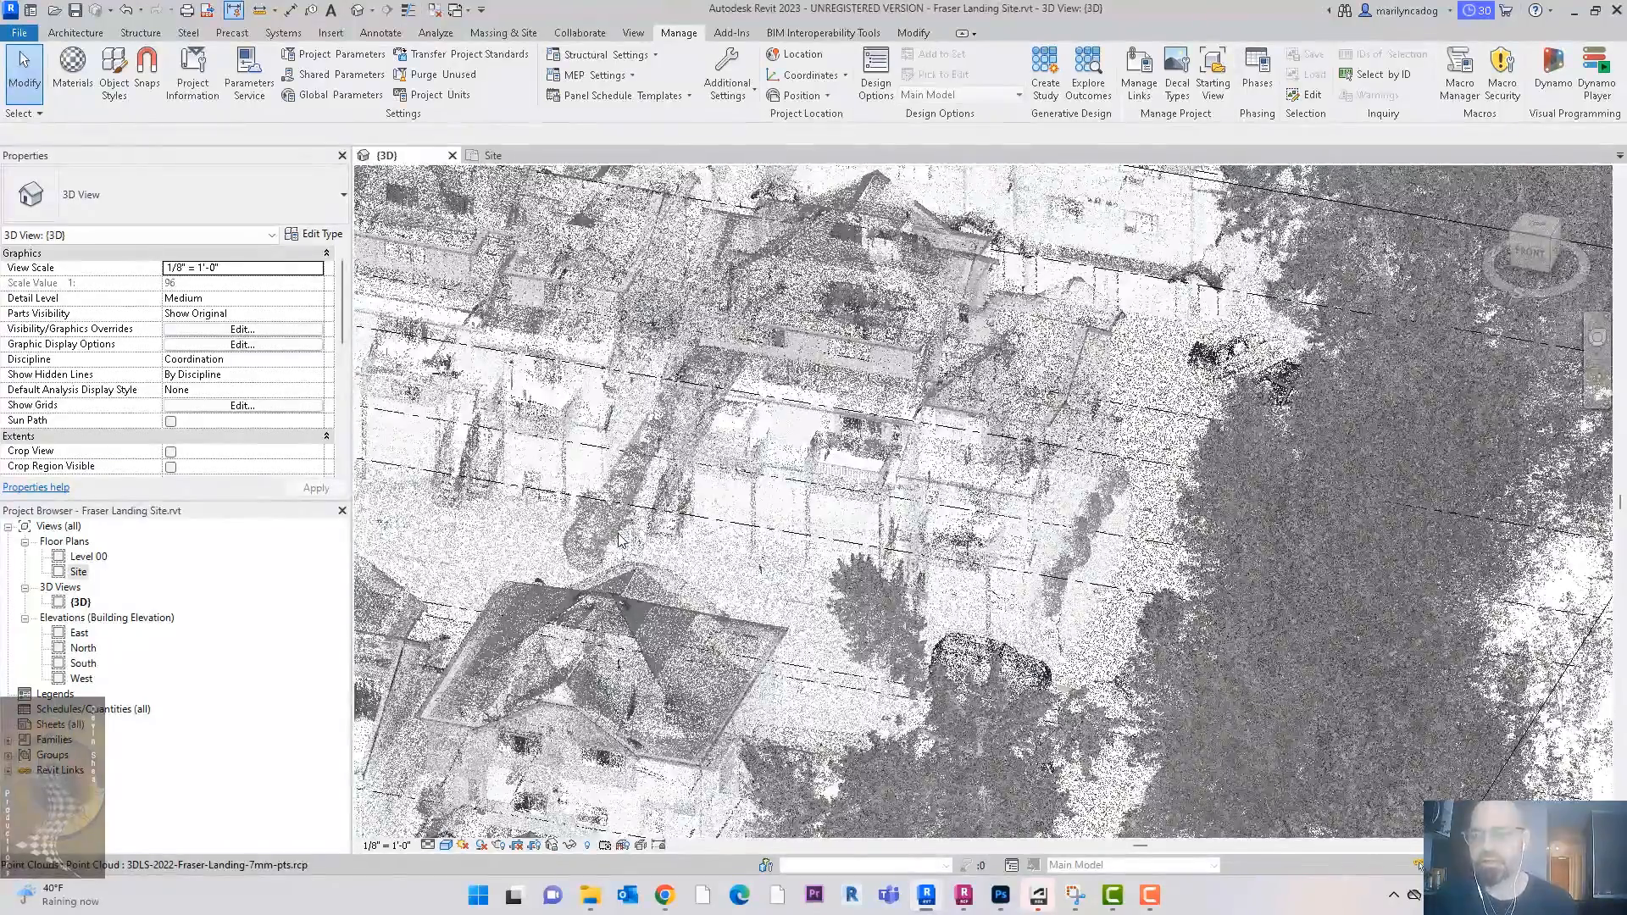
{"action": "scroll", "coordinate": [859, 453], "scroll_direction": "down", "scroll_amount": 6}
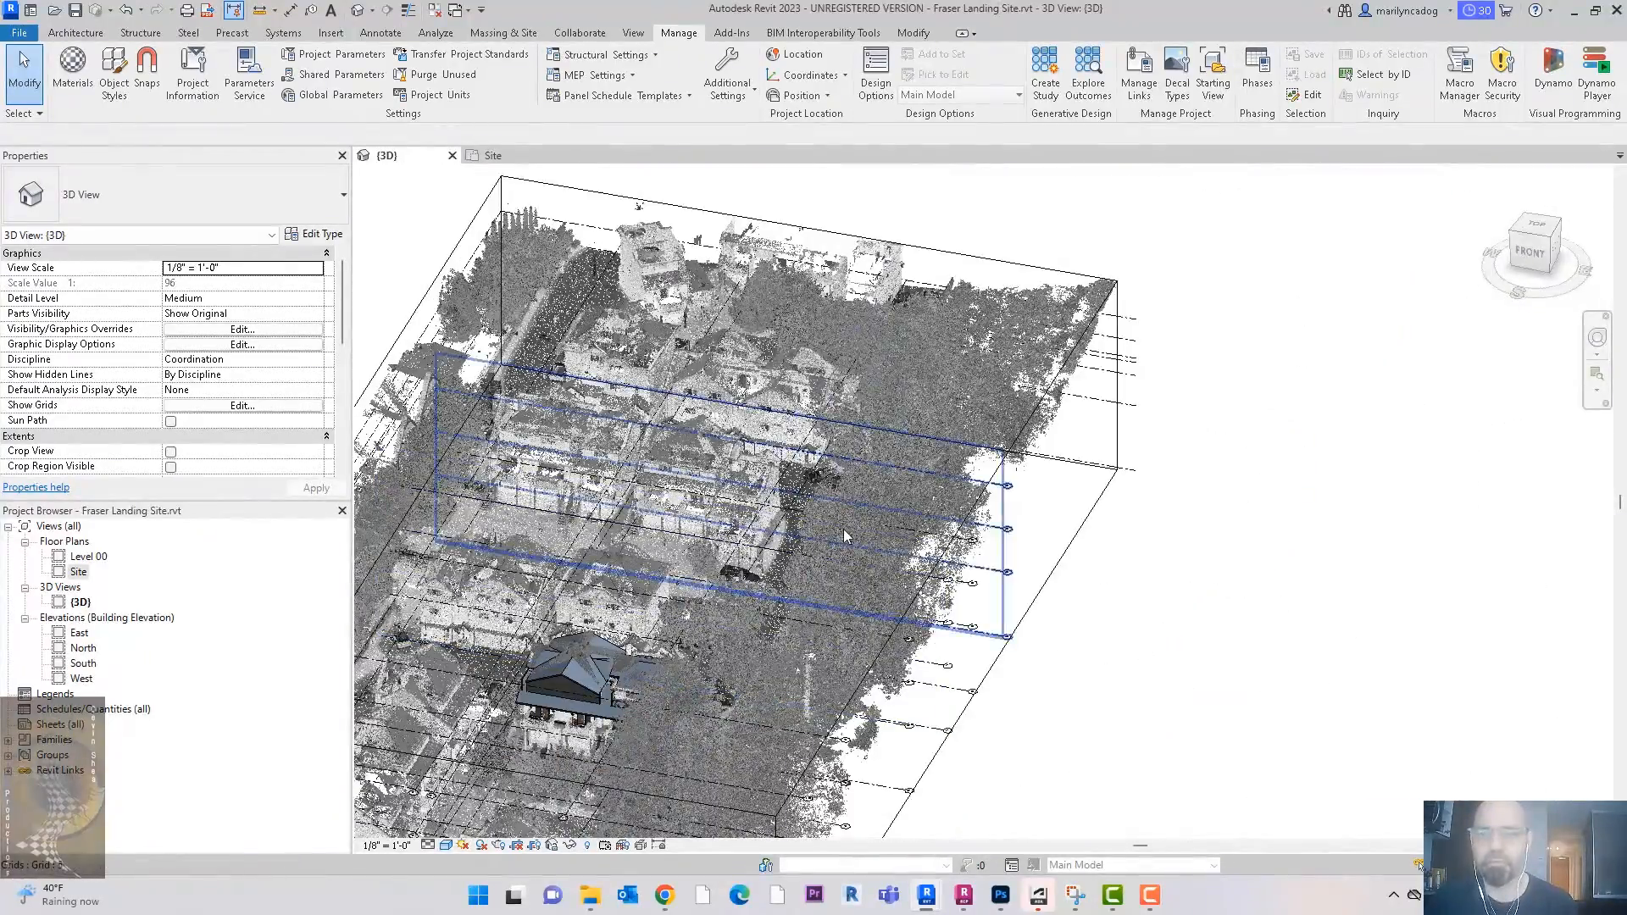
{"action": "middle_click_drag", "start_coordinate": [892, 504], "coordinate": [1100, 412]}
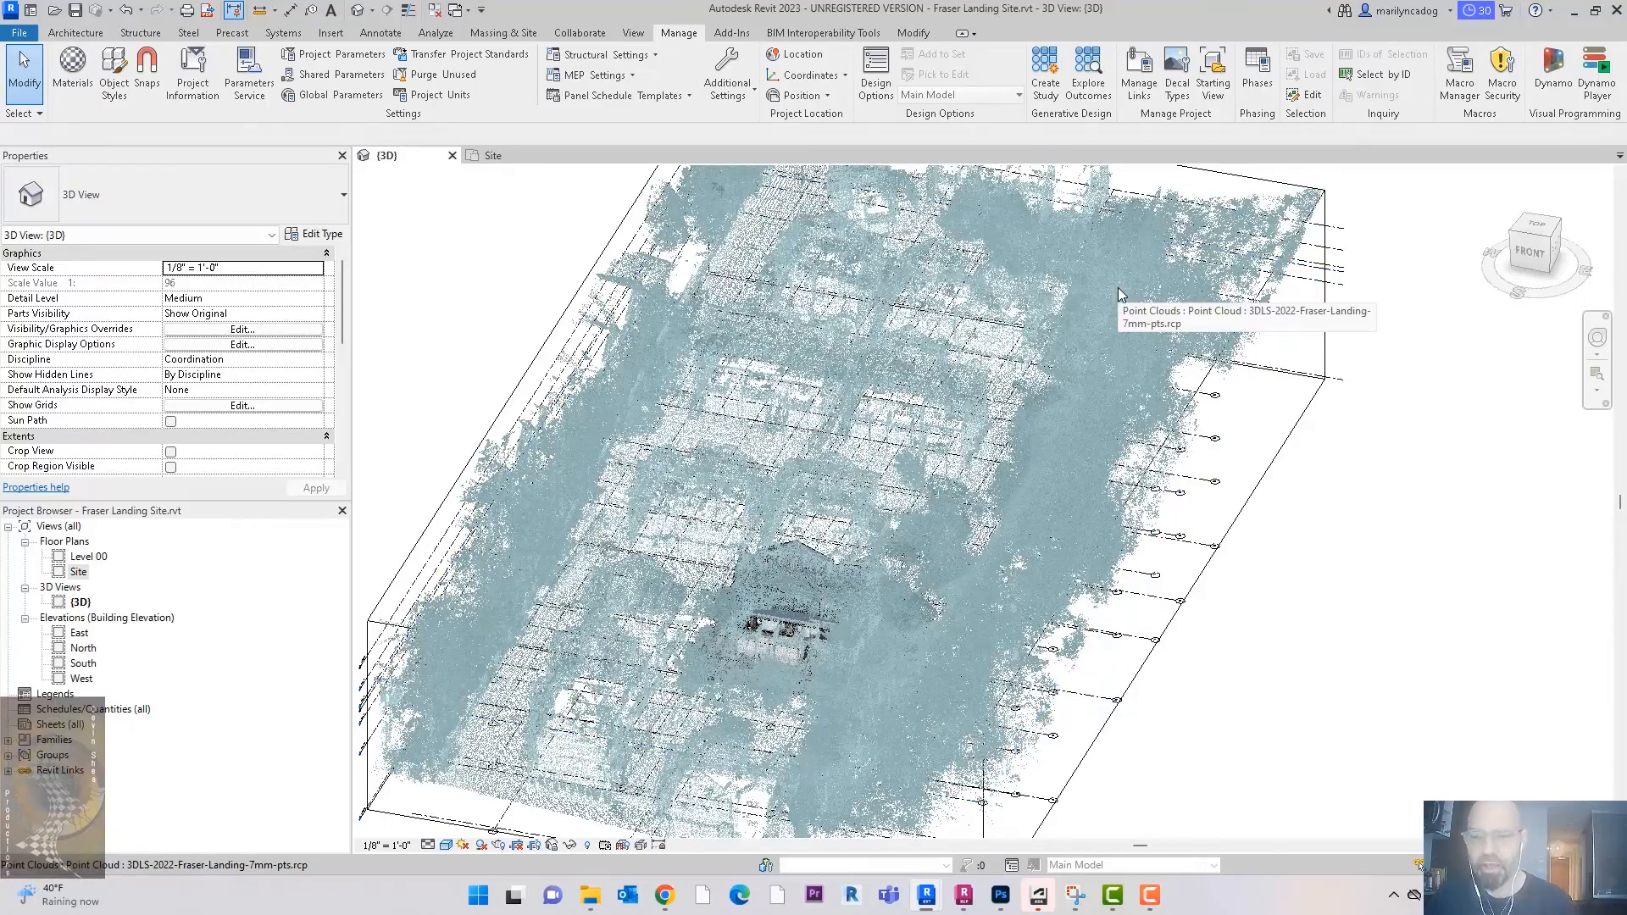
Step: Switch back to ReCap Pro and examine the townhouse rows in the point cloud from close up and from a distance
{"action": "left_click", "coordinate": [964, 895]}
{"action": "mouse_move", "coordinate": [846, 385]}
{"action": "middle_mouse_down", "text": "shift"}
{"action": "mouse_move", "coordinate": [845, 407]}
{"action": "mouse_move", "coordinate": [819, 408]}
{"action": "middle_mouse_up", "text": "shift"}
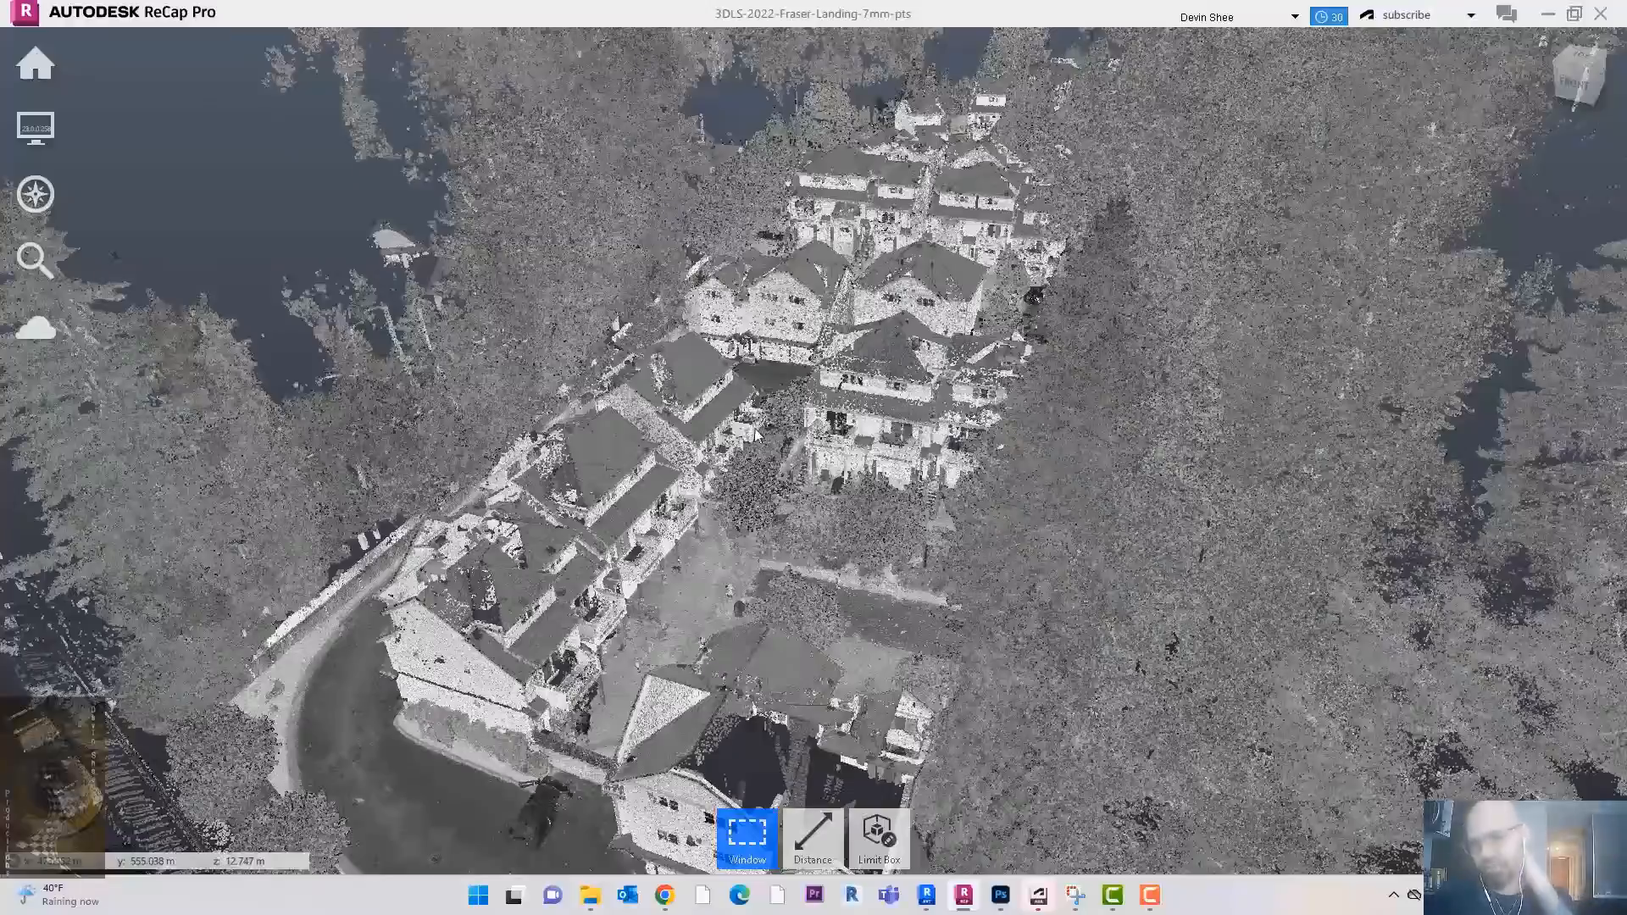
{"action": "middle_click_drag", "start_coordinate": [772, 439], "coordinate": [762, 434], "text": "shift"}
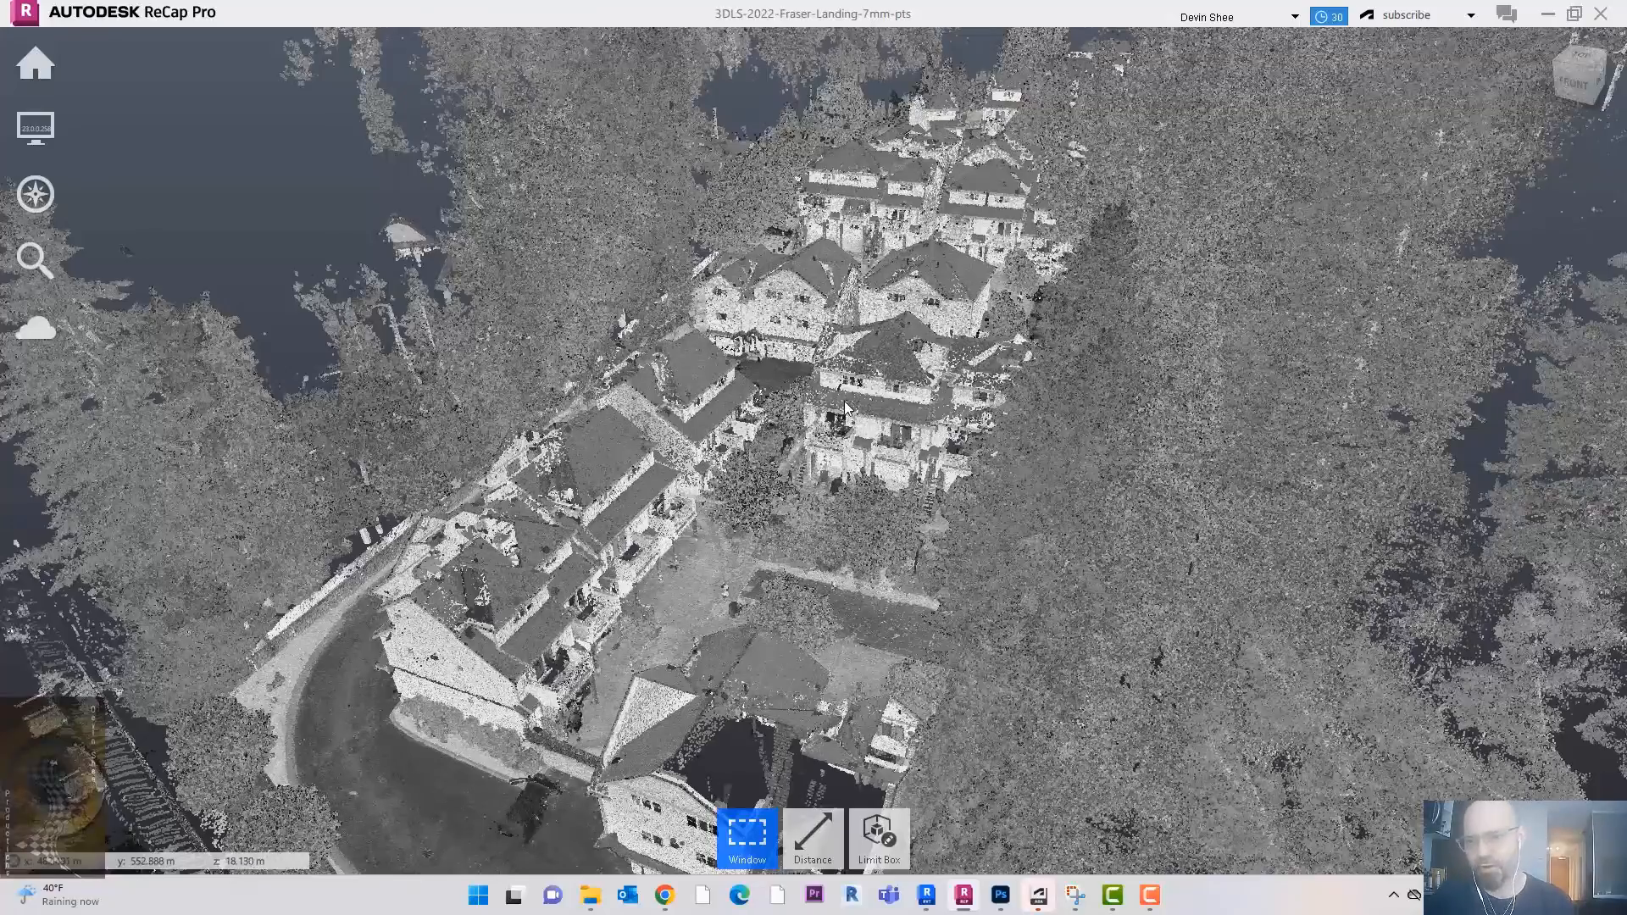
{"action": "middle_click_drag", "start_coordinate": [797, 441], "coordinate": [777, 434], "text": "shift"}
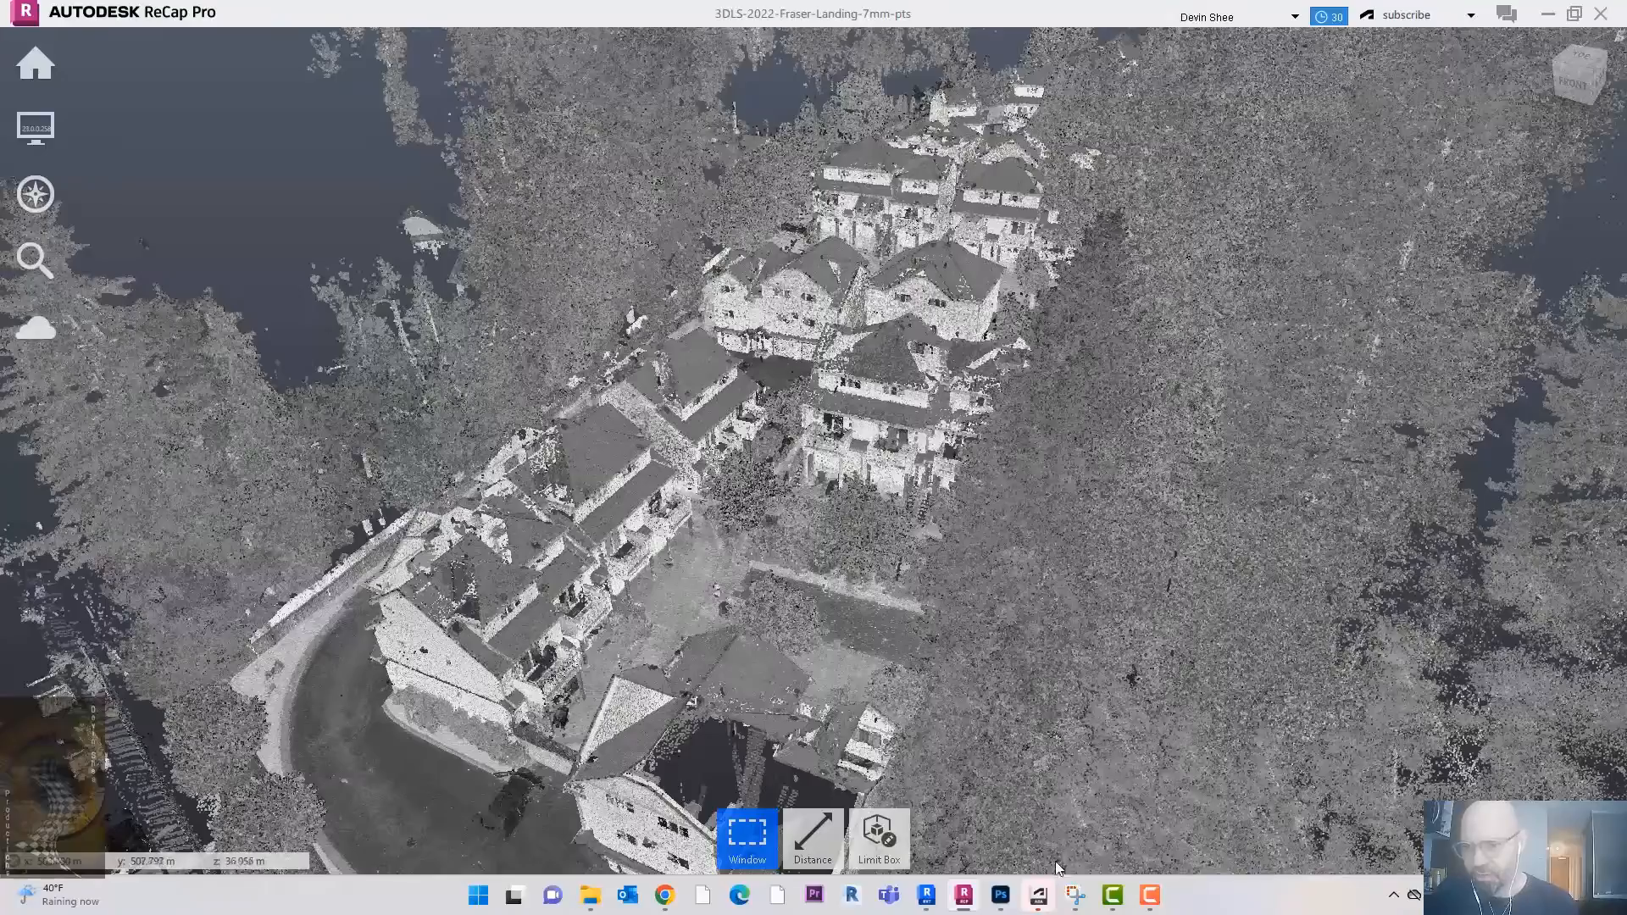
{"action": "middle_click_drag", "start_coordinate": [867, 540], "coordinate": [900, 529], "text": "shift"}
{"action": "scroll", "coordinate": [900, 527], "scroll_direction": "down", "scroll_amount": 3}
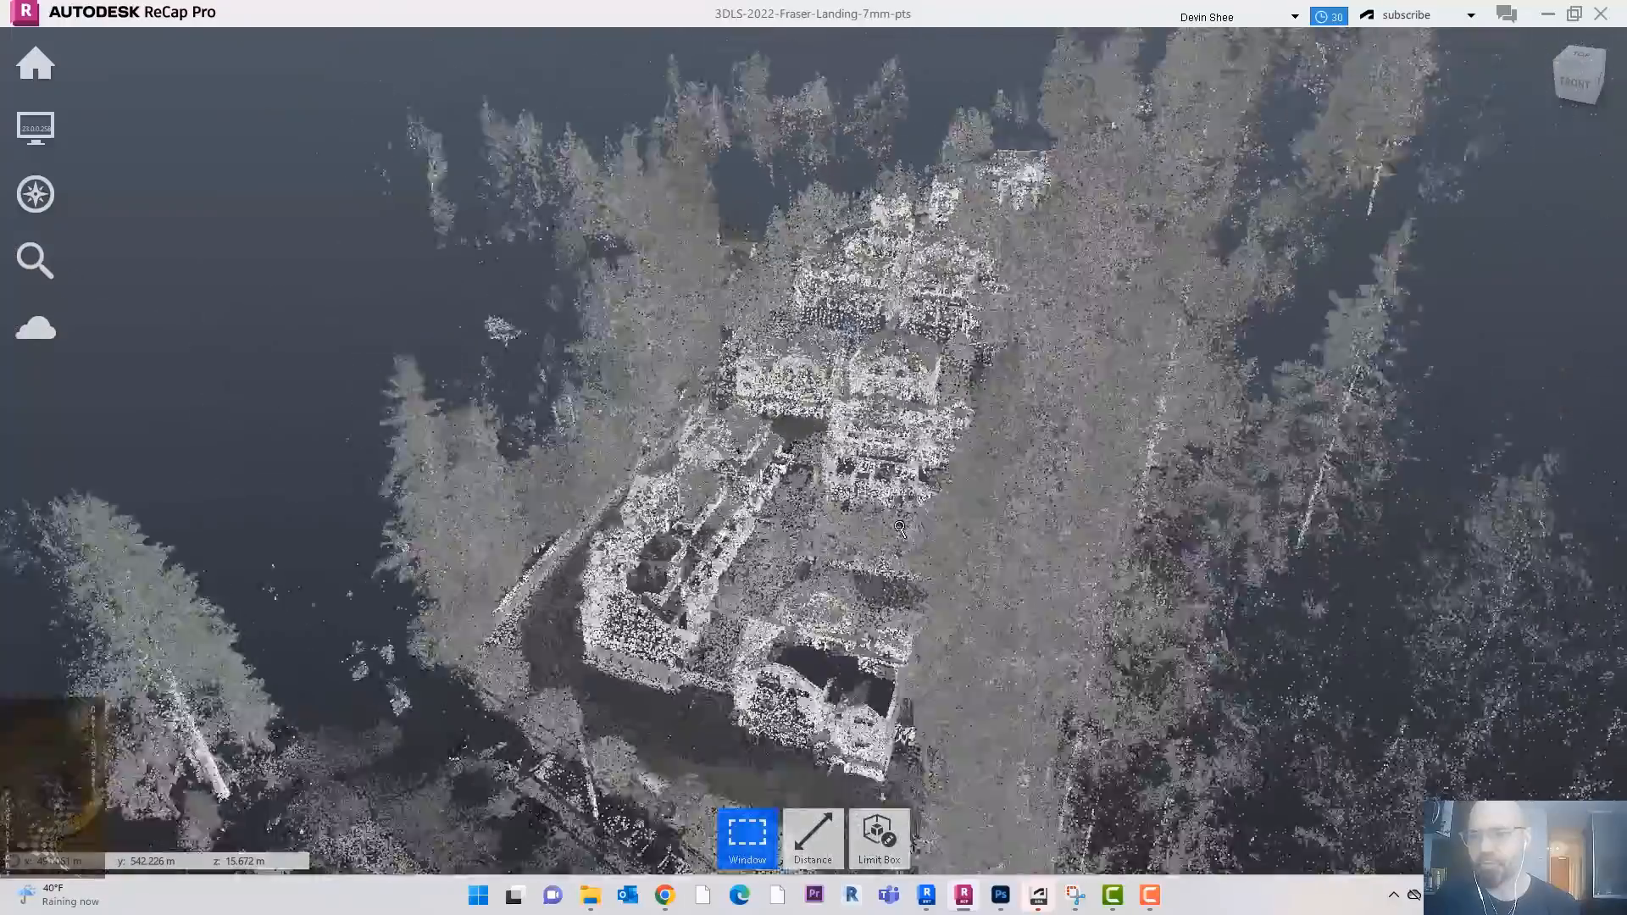
{"action": "scroll", "coordinate": [900, 528], "scroll_direction": "down", "scroll_amount": 4}
{"action": "middle_click_drag", "start_coordinate": [900, 534], "coordinate": [936, 534], "text": "shift"}
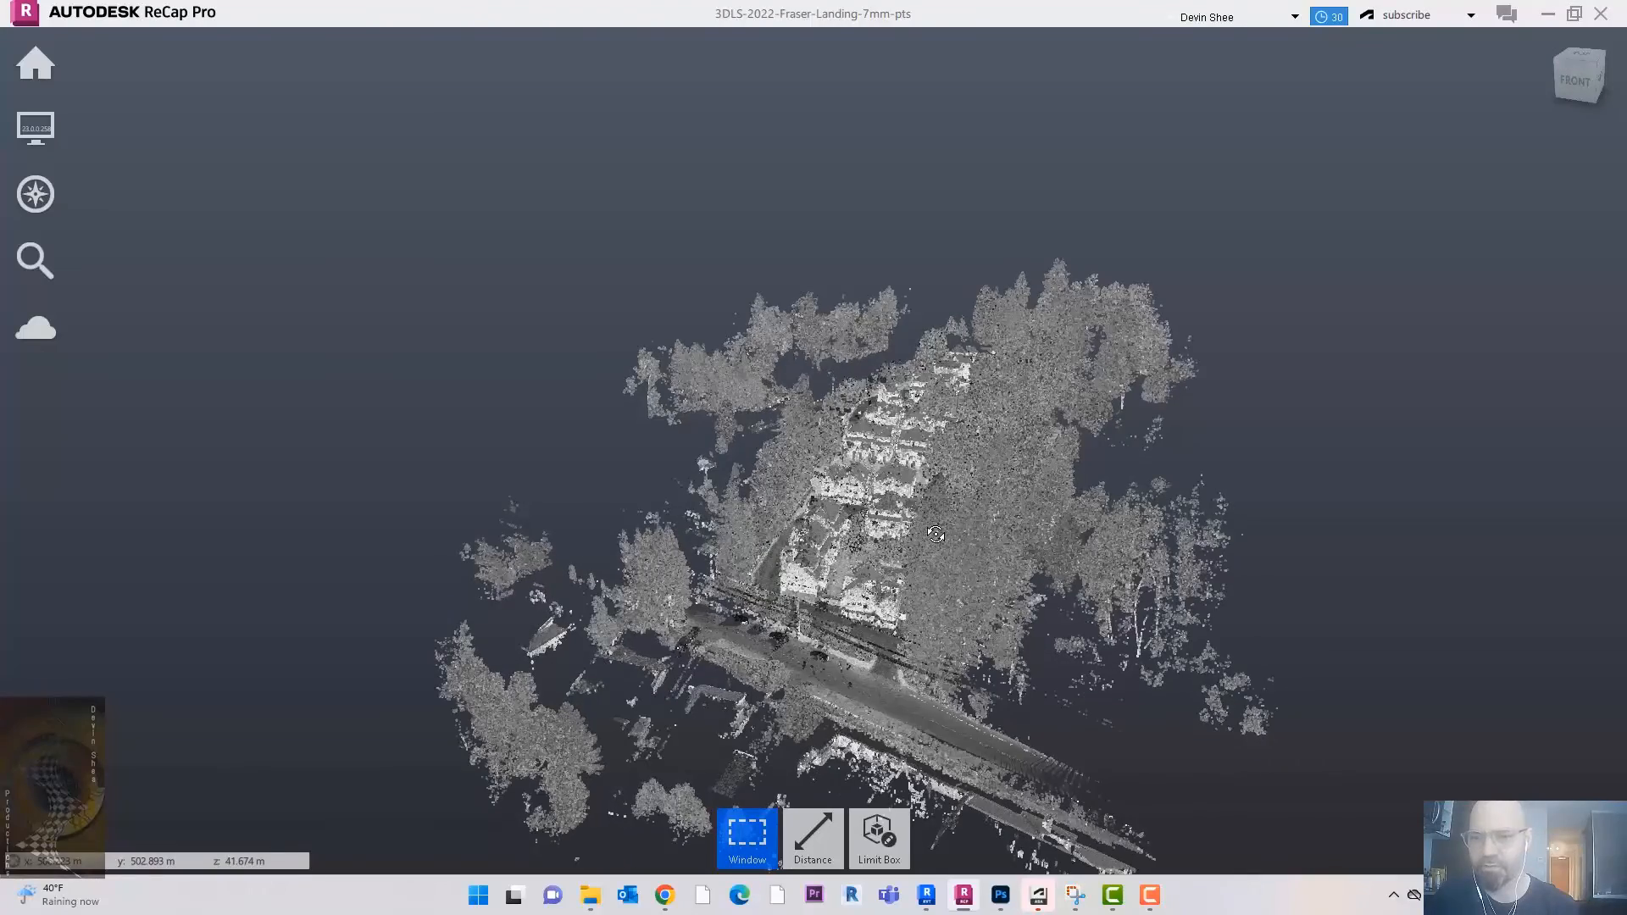
{"action": "scroll", "coordinate": [929, 462], "scroll_direction": "up", "scroll_amount": 2}
{"action": "scroll", "coordinate": [922, 489], "scroll_direction": "up", "scroll_amount": 2}
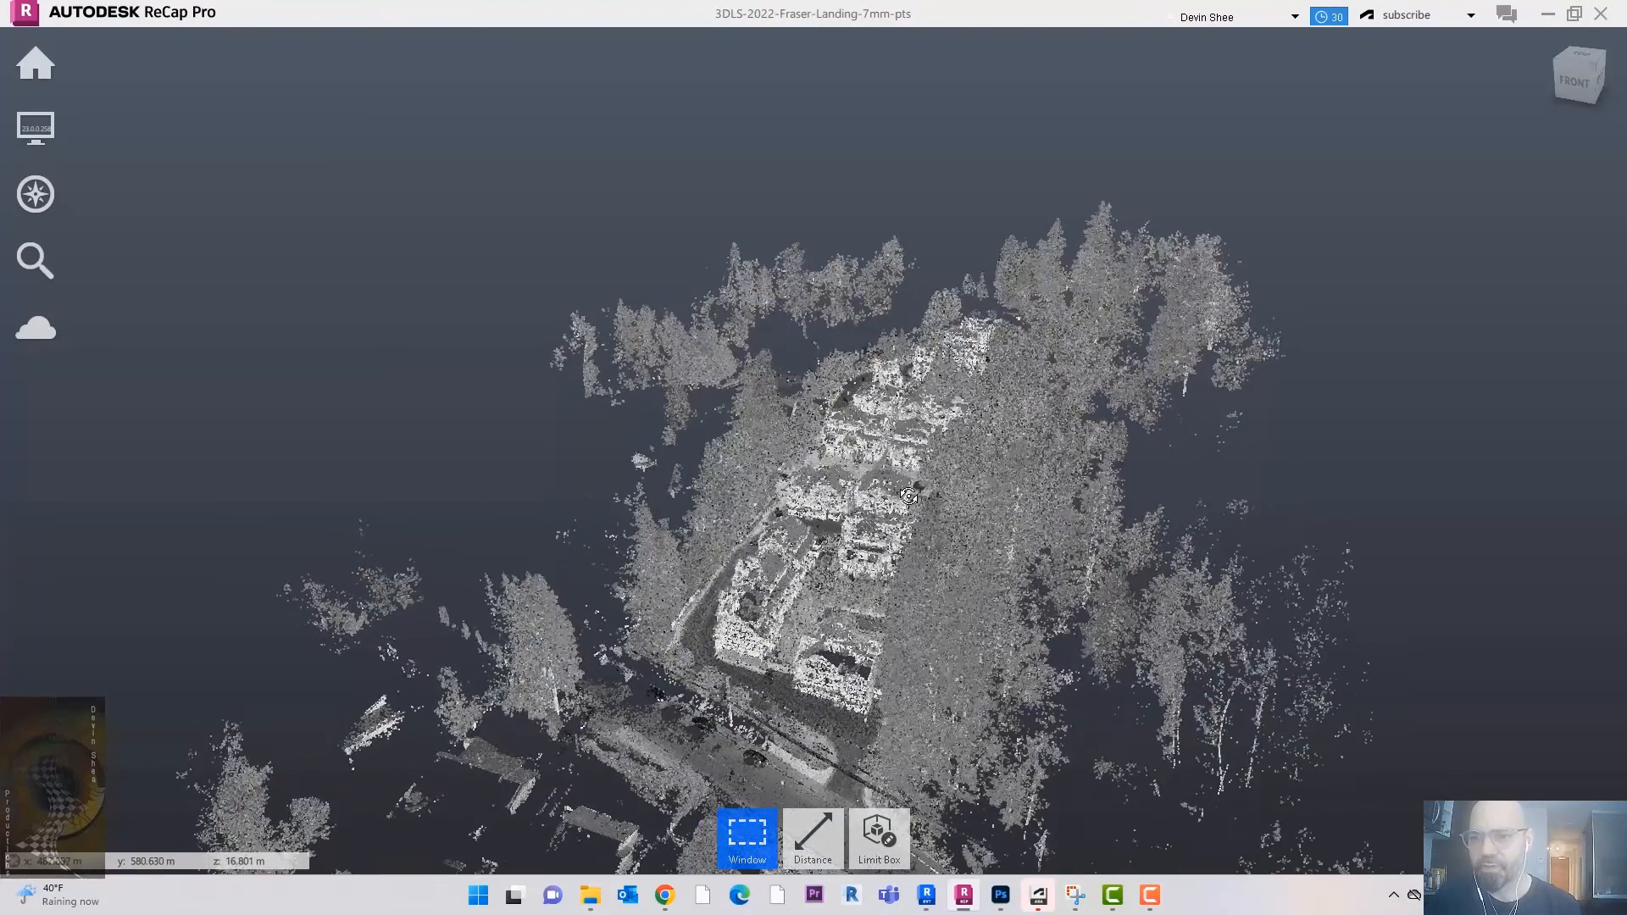
Step: Reset the point cloud's limit box and open it for editing
{"action": "mouse_move", "coordinate": [901, 839]}
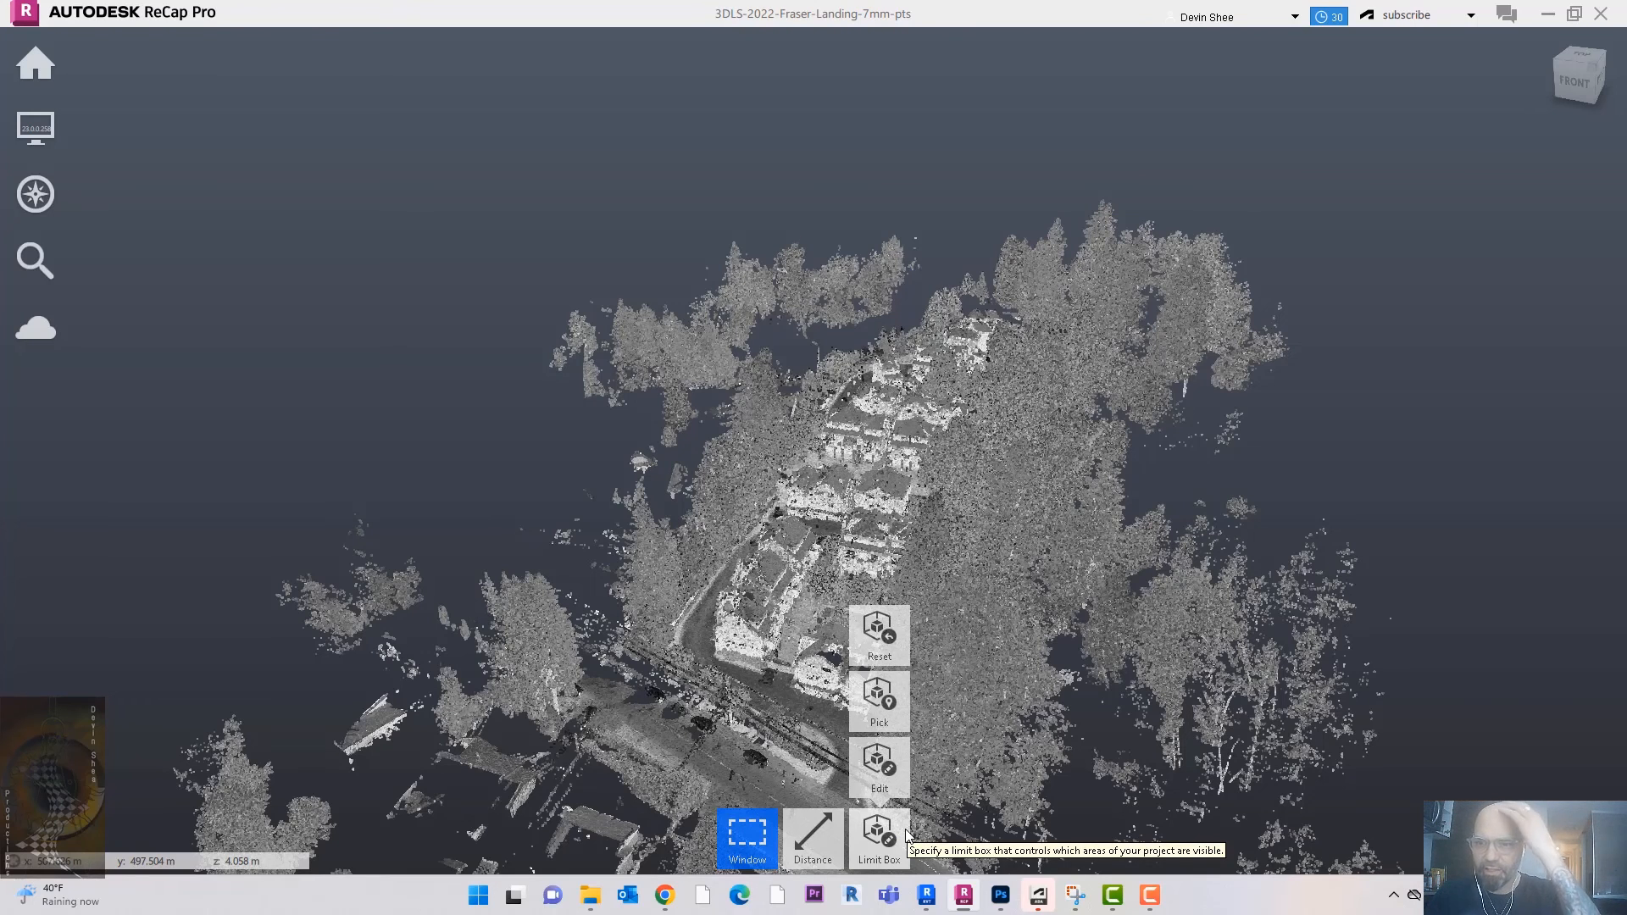
{"action": "left_click", "coordinate": [888, 653]}
{"action": "mouse_move", "coordinate": [881, 848]}
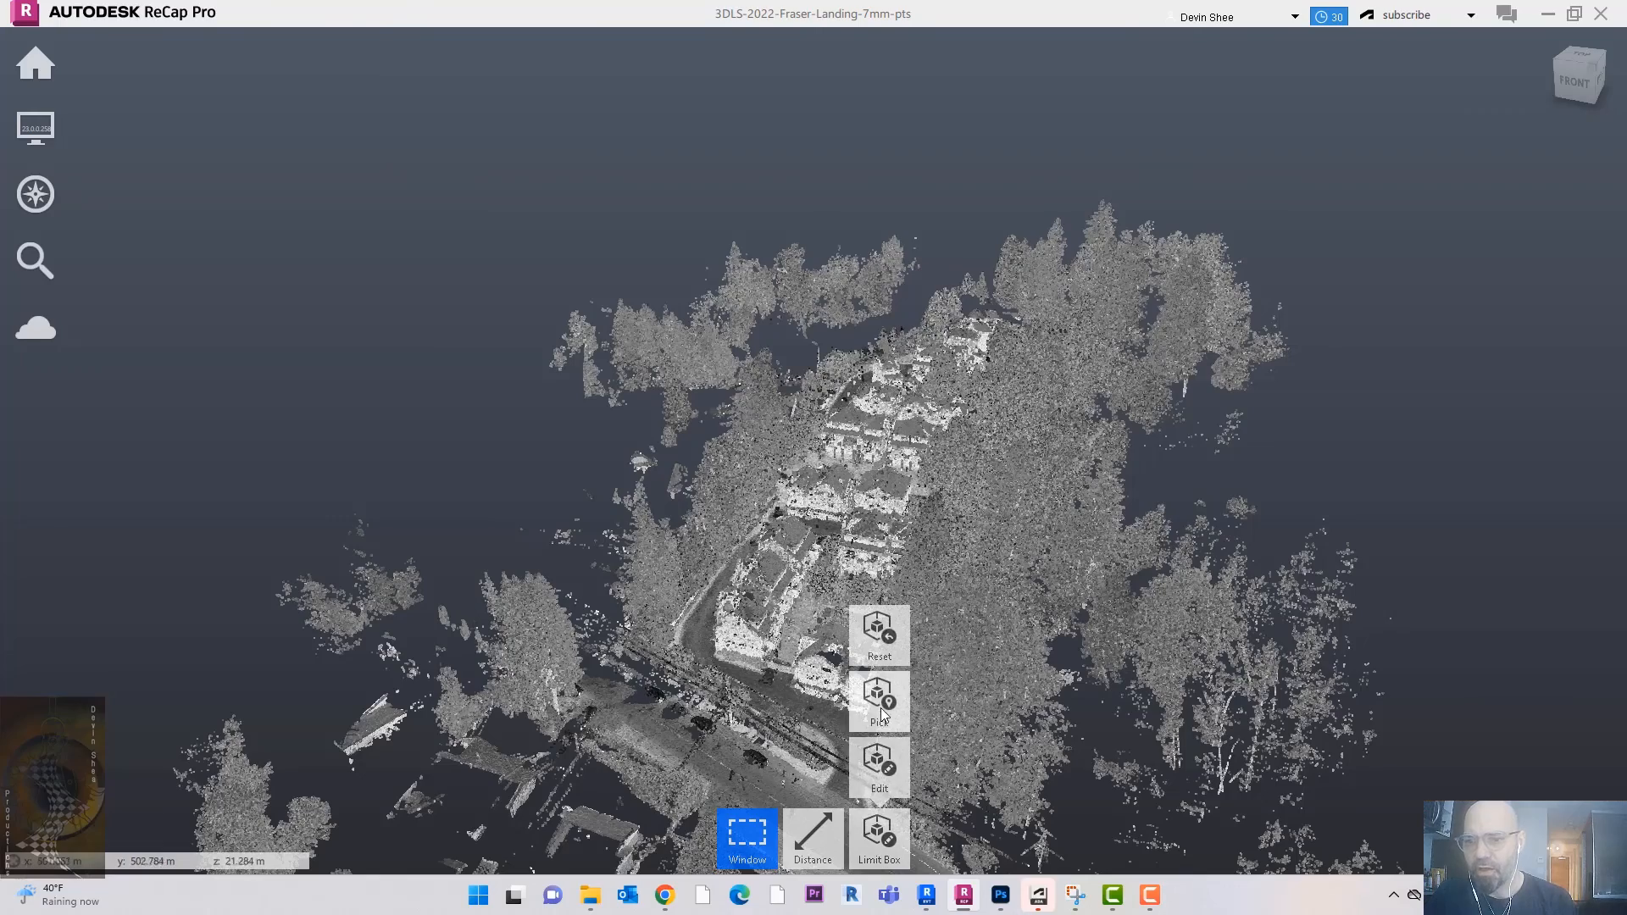
{"action": "left_click", "coordinate": [887, 788]}
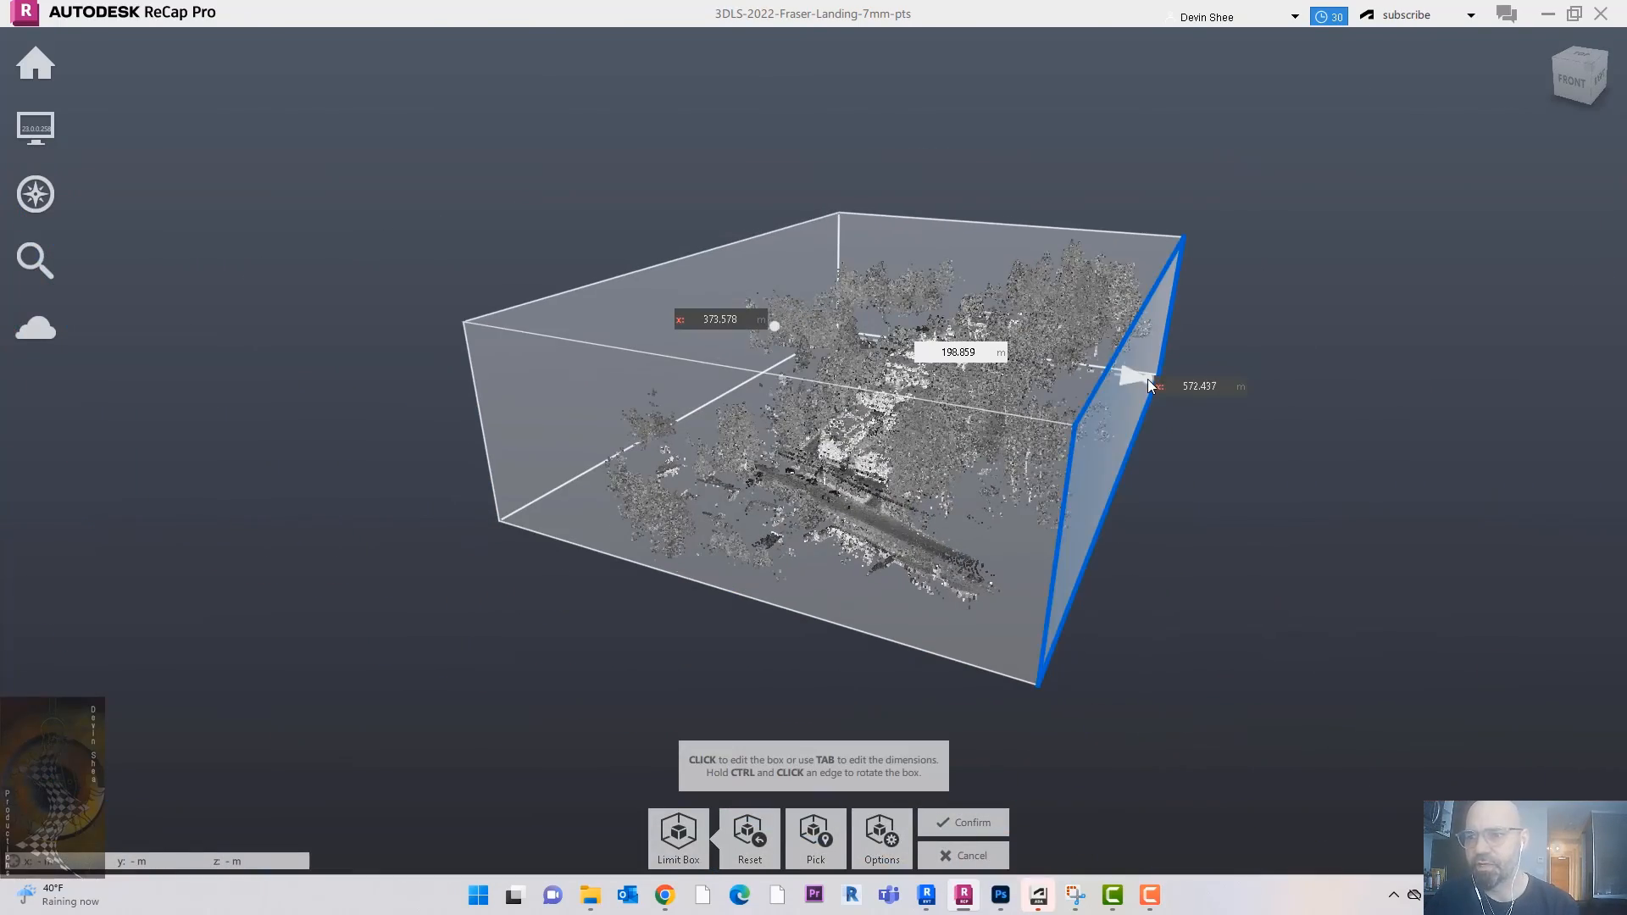
Step: Pull both X side faces of the limit box inward and move its front face in to y about 525.7 m
{"action": "left_click_drag", "start_coordinate": [1149, 386], "coordinate": [1043, 392]}
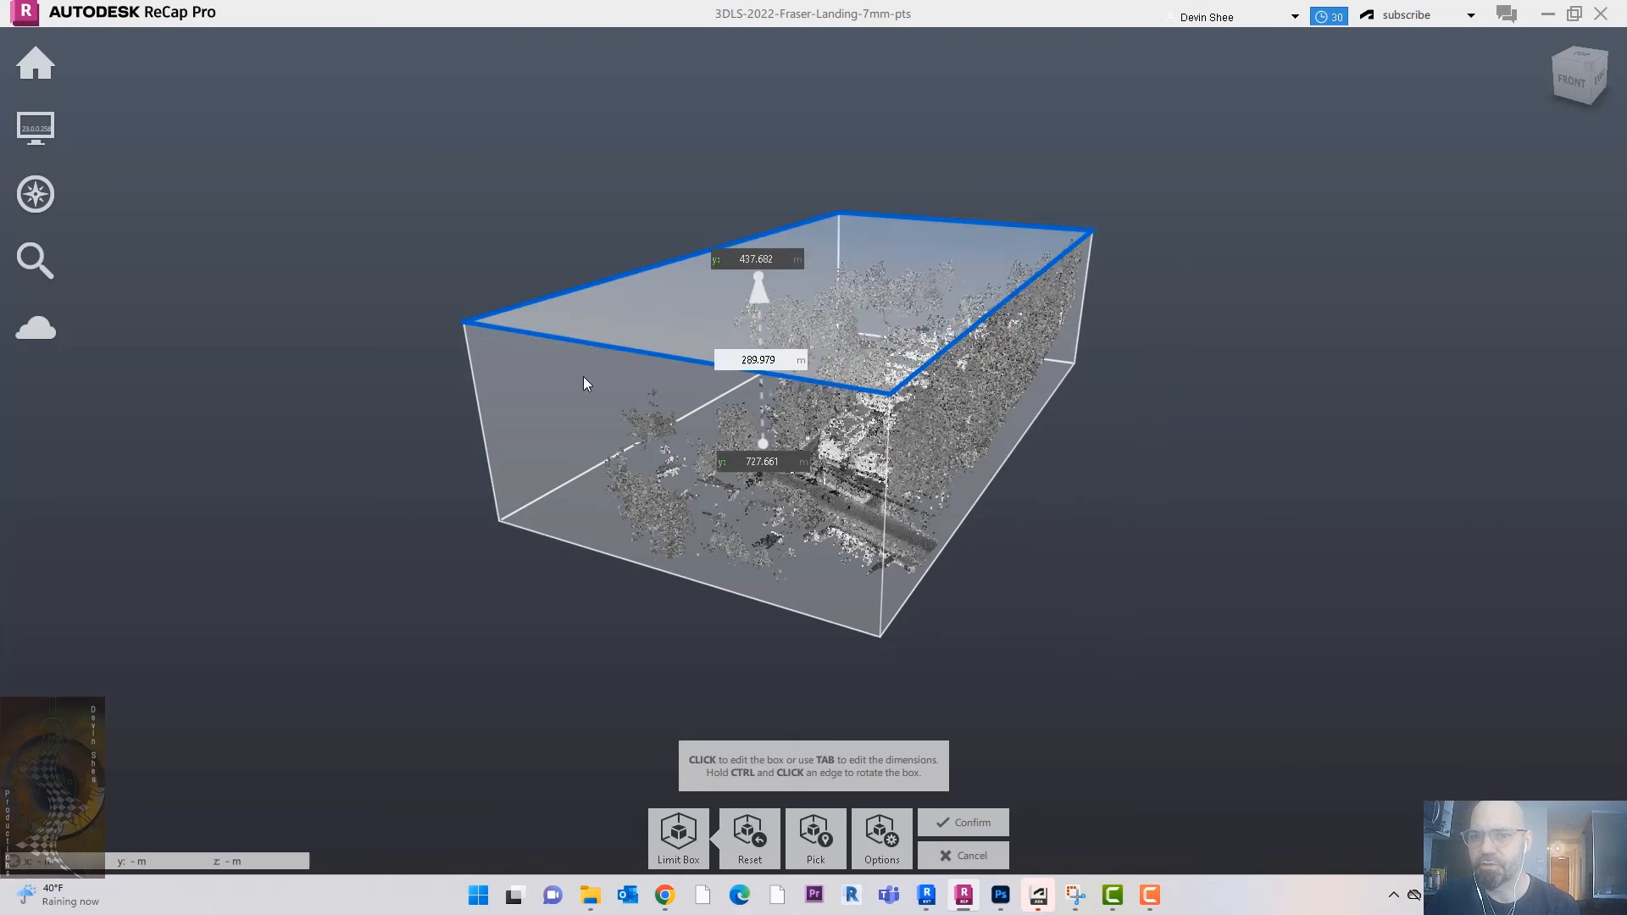
{"action": "middle_click_drag", "start_coordinate": [603, 456], "coordinate": [974, 465], "text": "shift"}
{"action": "left_click_drag", "start_coordinate": [458, 389], "coordinate": [583, 376]}
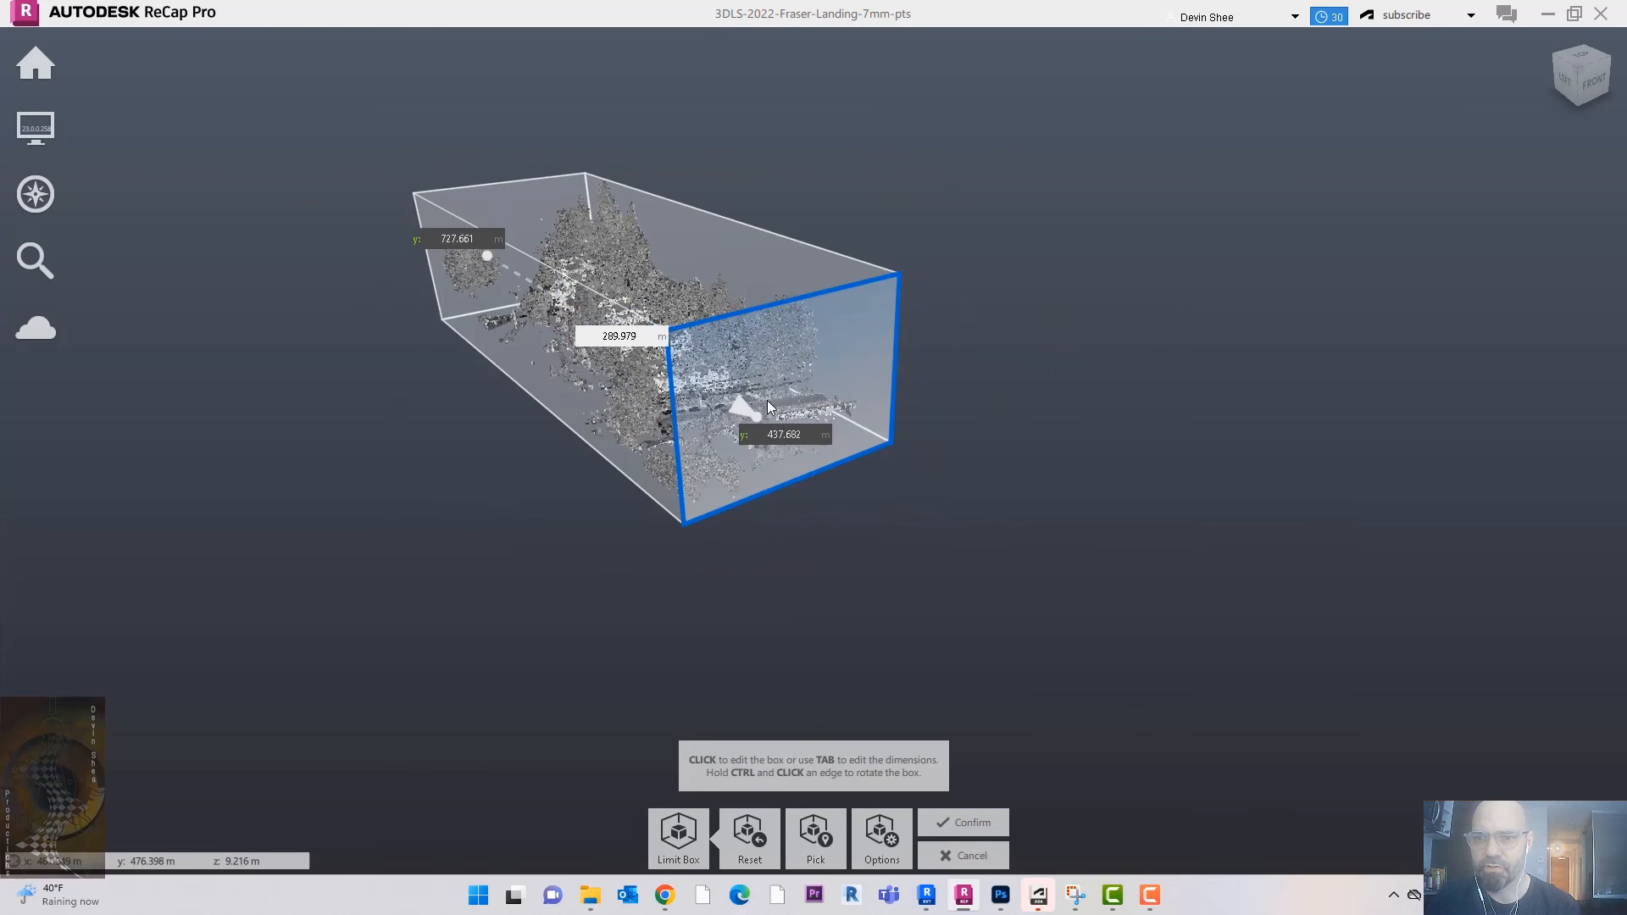
{"action": "middle_click_drag", "start_coordinate": [702, 384], "coordinate": [373, 369], "text": "shift"}
{"action": "left_click_drag", "start_coordinate": [700, 303], "coordinate": [978, 378]}
Step: Move the limit box's back face in to y about 645.1 m and lower its top face toward the trees and roofs
{"action": "middle_click_drag", "start_coordinate": [978, 378], "coordinate": [248, 421], "text": "shift"}
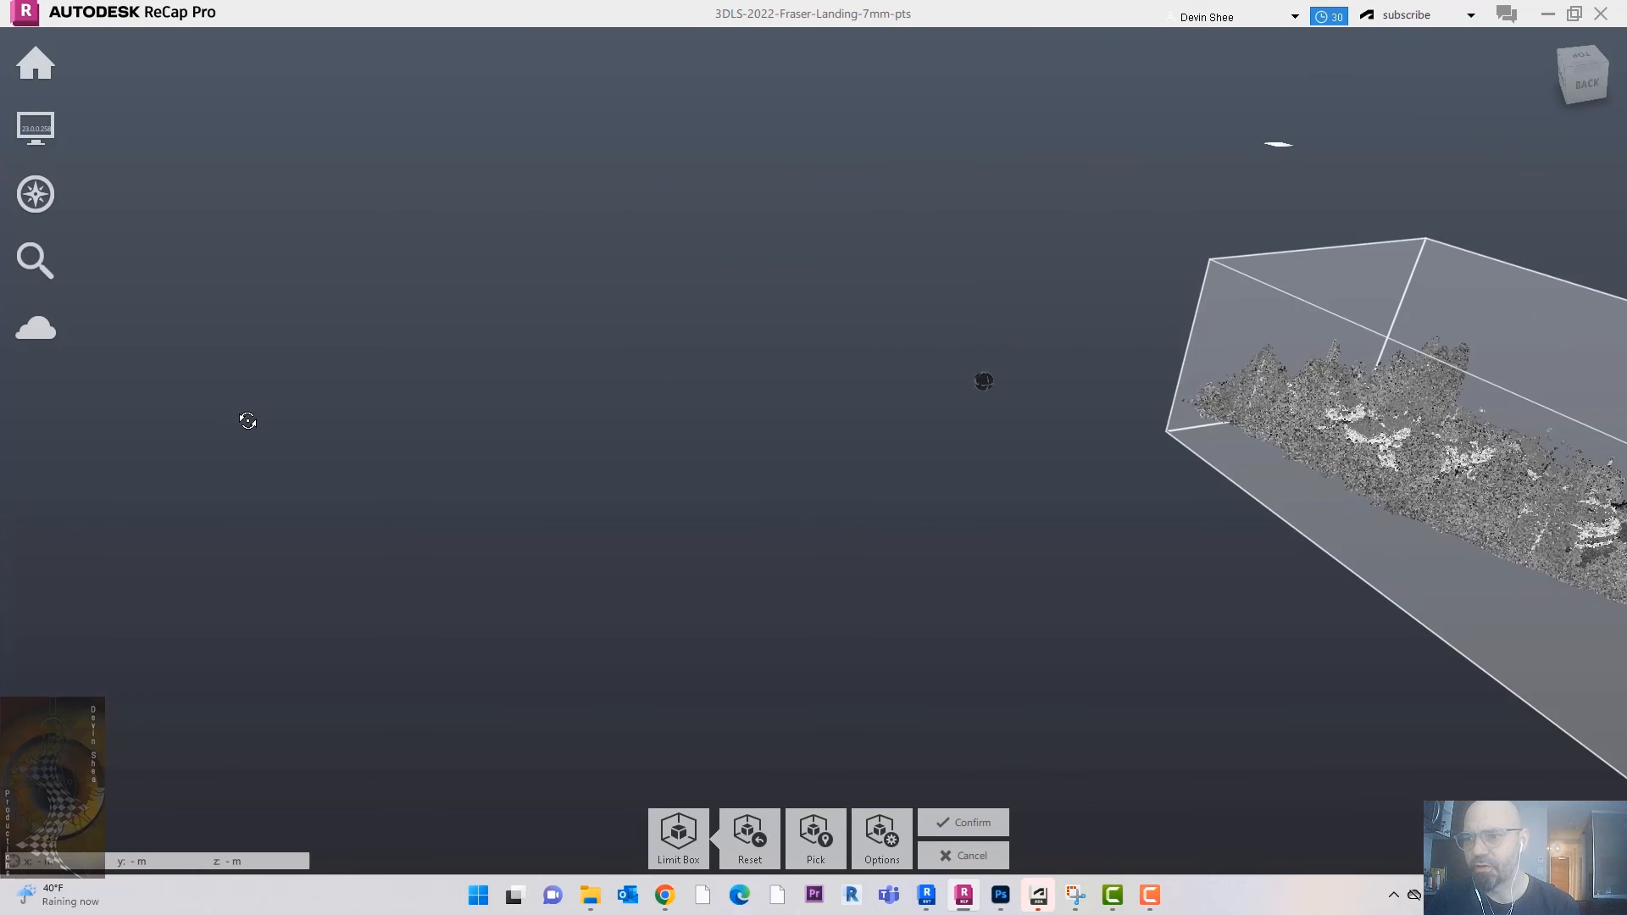
{"action": "middle_click_drag", "start_coordinate": [734, 507], "coordinate": [203, 349]}
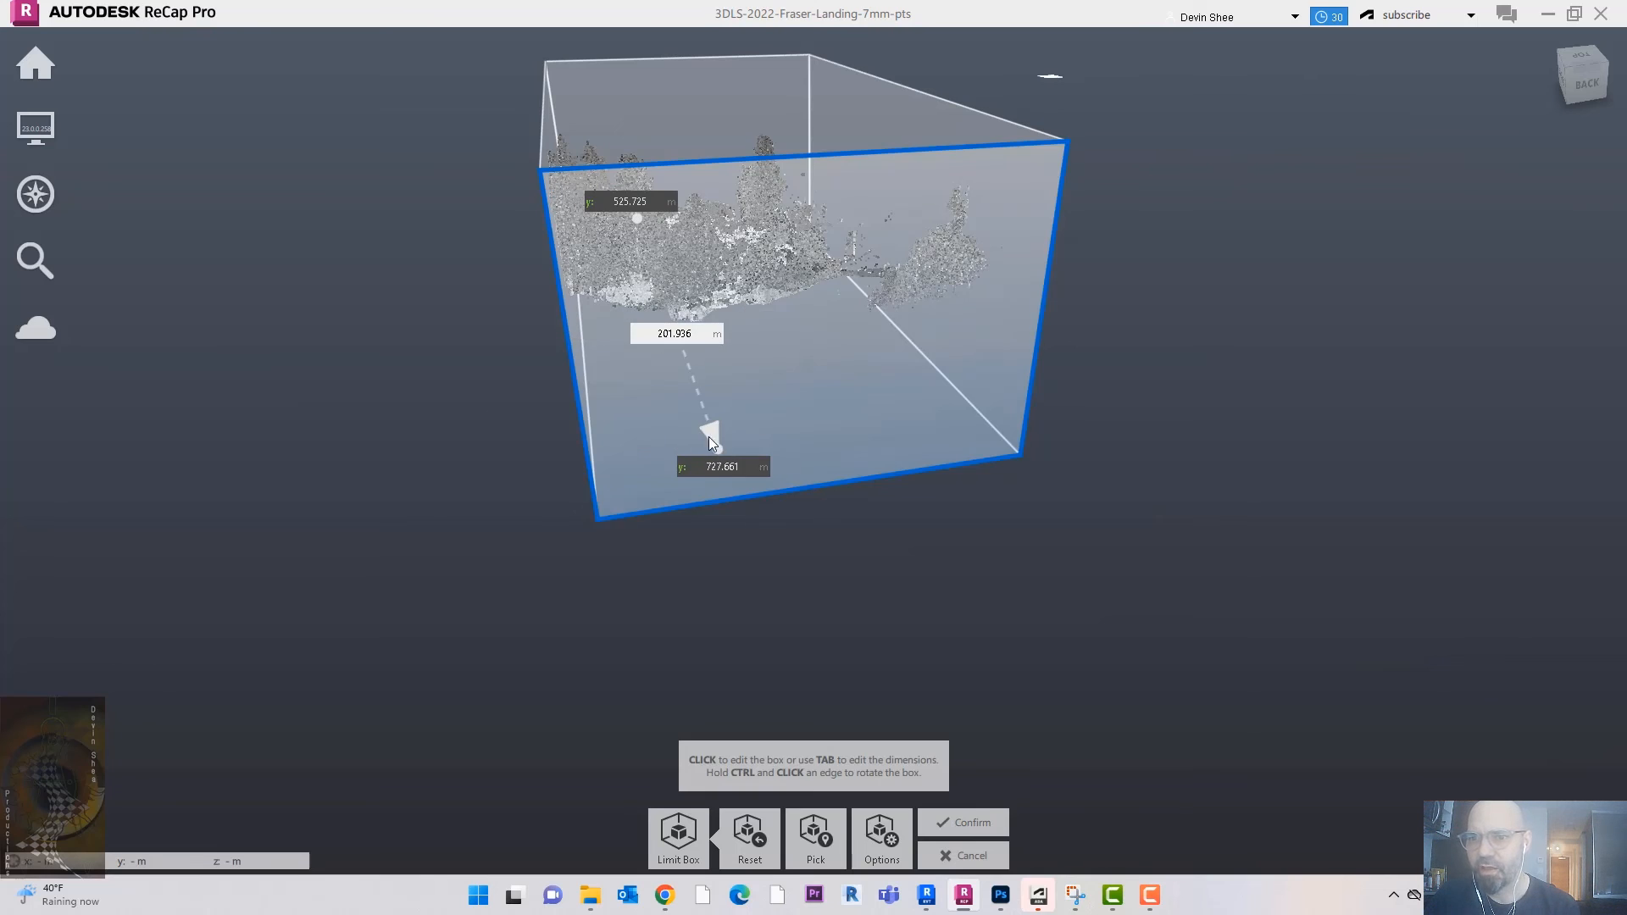
{"action": "left_click_drag", "start_coordinate": [709, 436], "coordinate": [639, 324]}
{"action": "middle_click_drag", "start_coordinate": [466, 432], "coordinate": [614, 160], "text": "shift"}
{"action": "left_click_drag", "start_coordinate": [648, 54], "coordinate": [655, 195]}
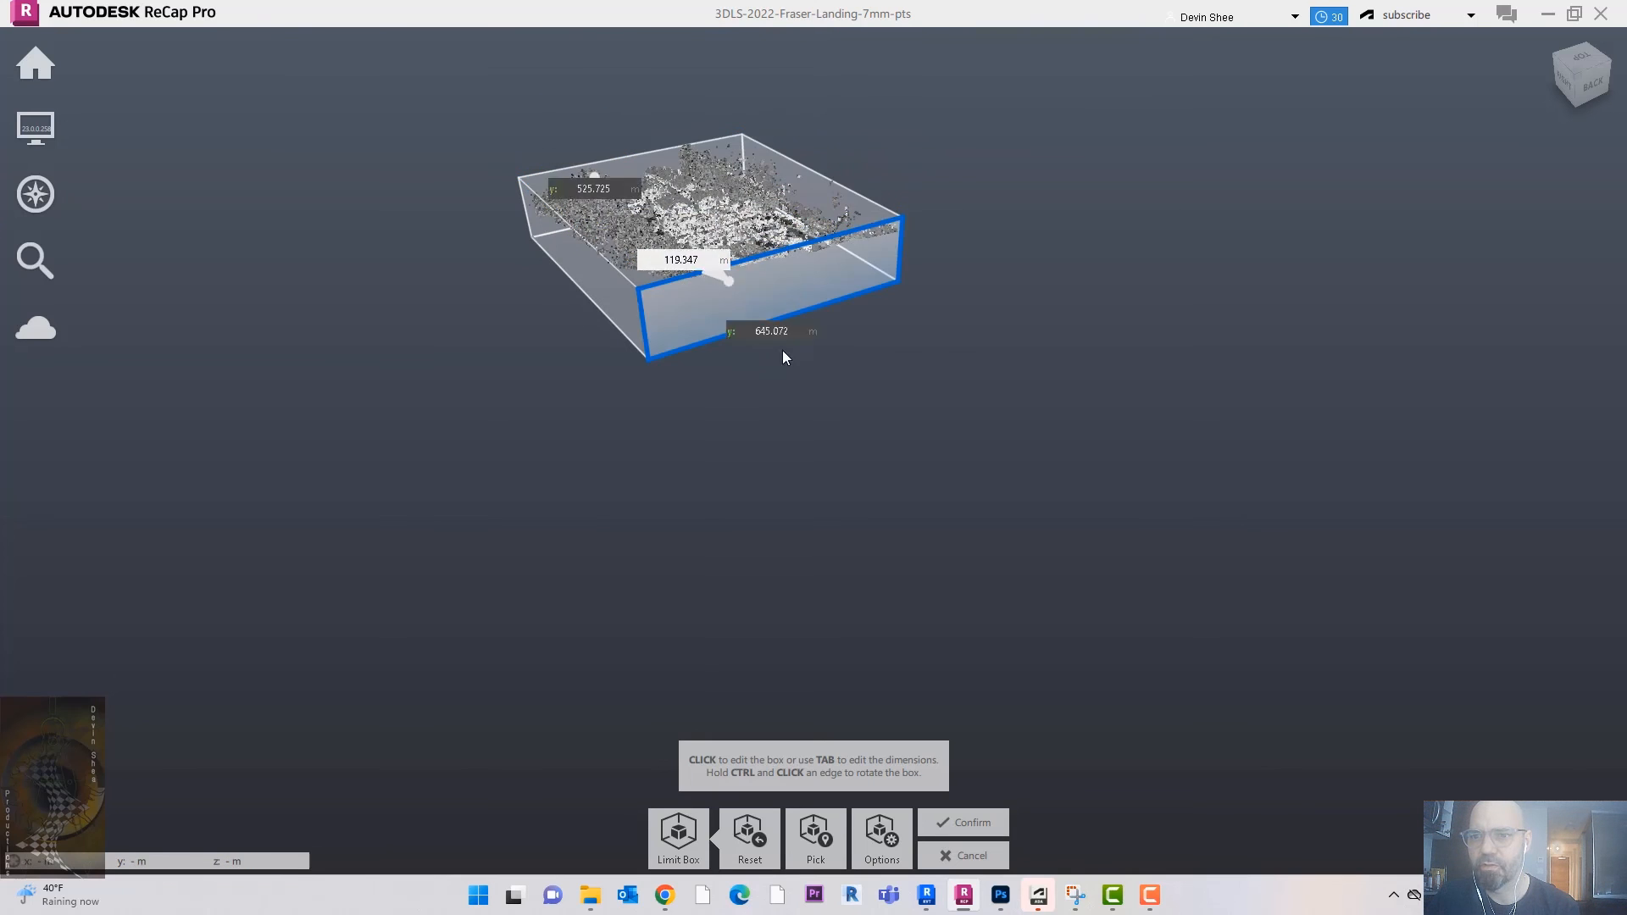
Step: Examine the limit box around the townhouses from several angles to check how tightly its faces enclose the trees and buildings
{"action": "scroll", "coordinate": [750, 212], "scroll_direction": "up", "scroll_amount": 2}
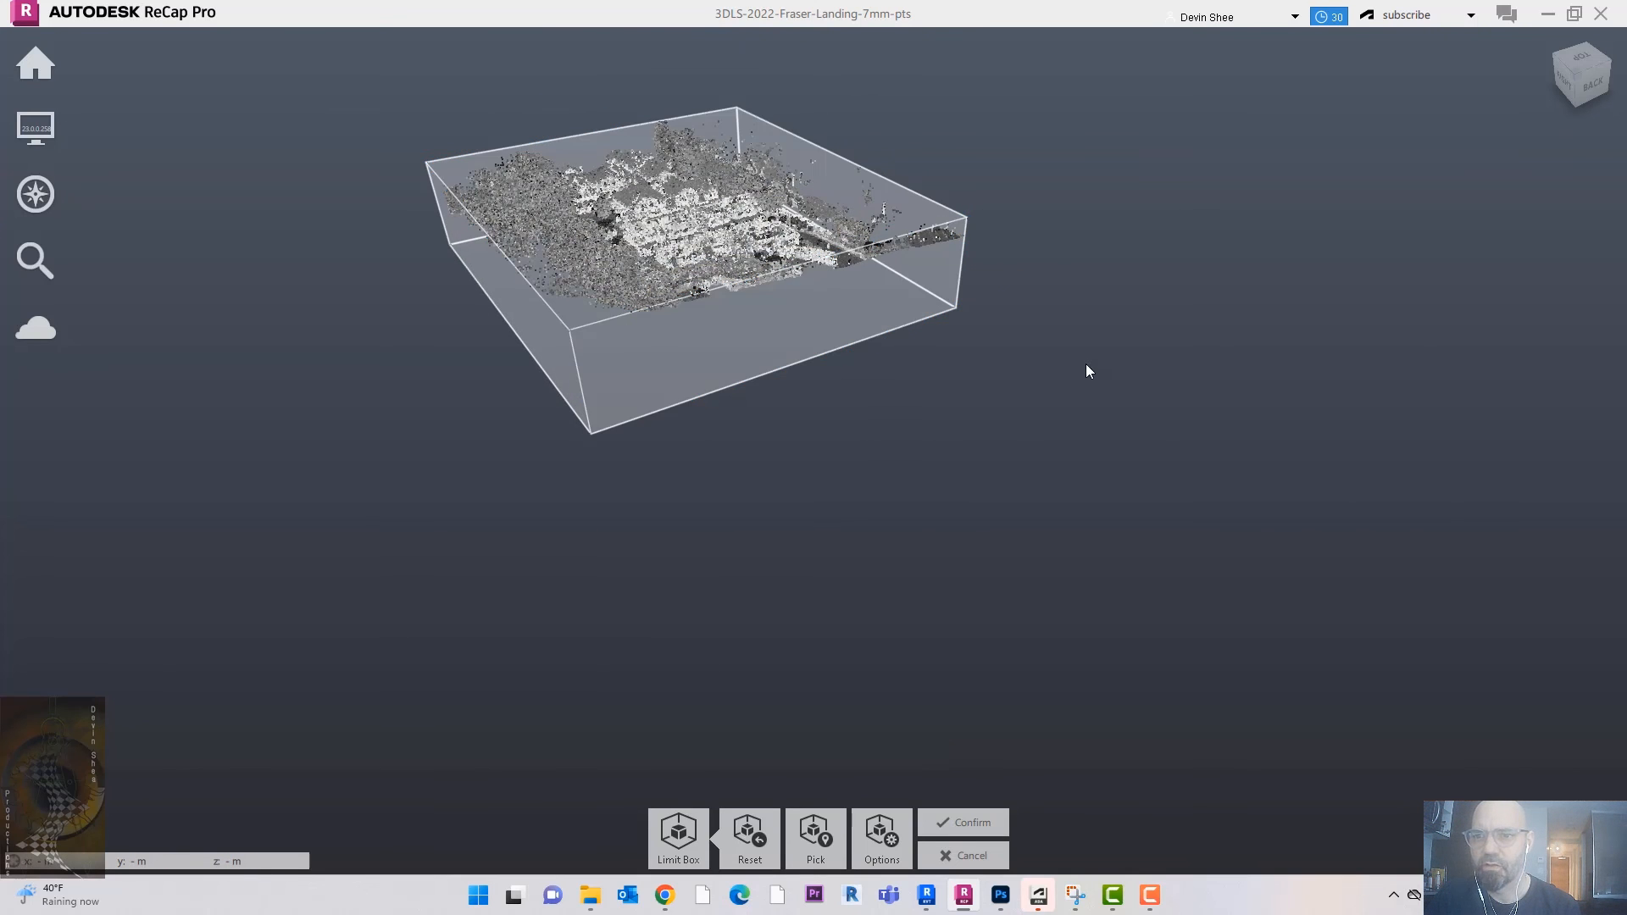
{"action": "middle_click_drag", "start_coordinate": [1087, 367], "coordinate": [1315, 490]}
{"action": "scroll", "coordinate": [1250, 297], "scroll_direction": "up", "scroll_amount": 6}
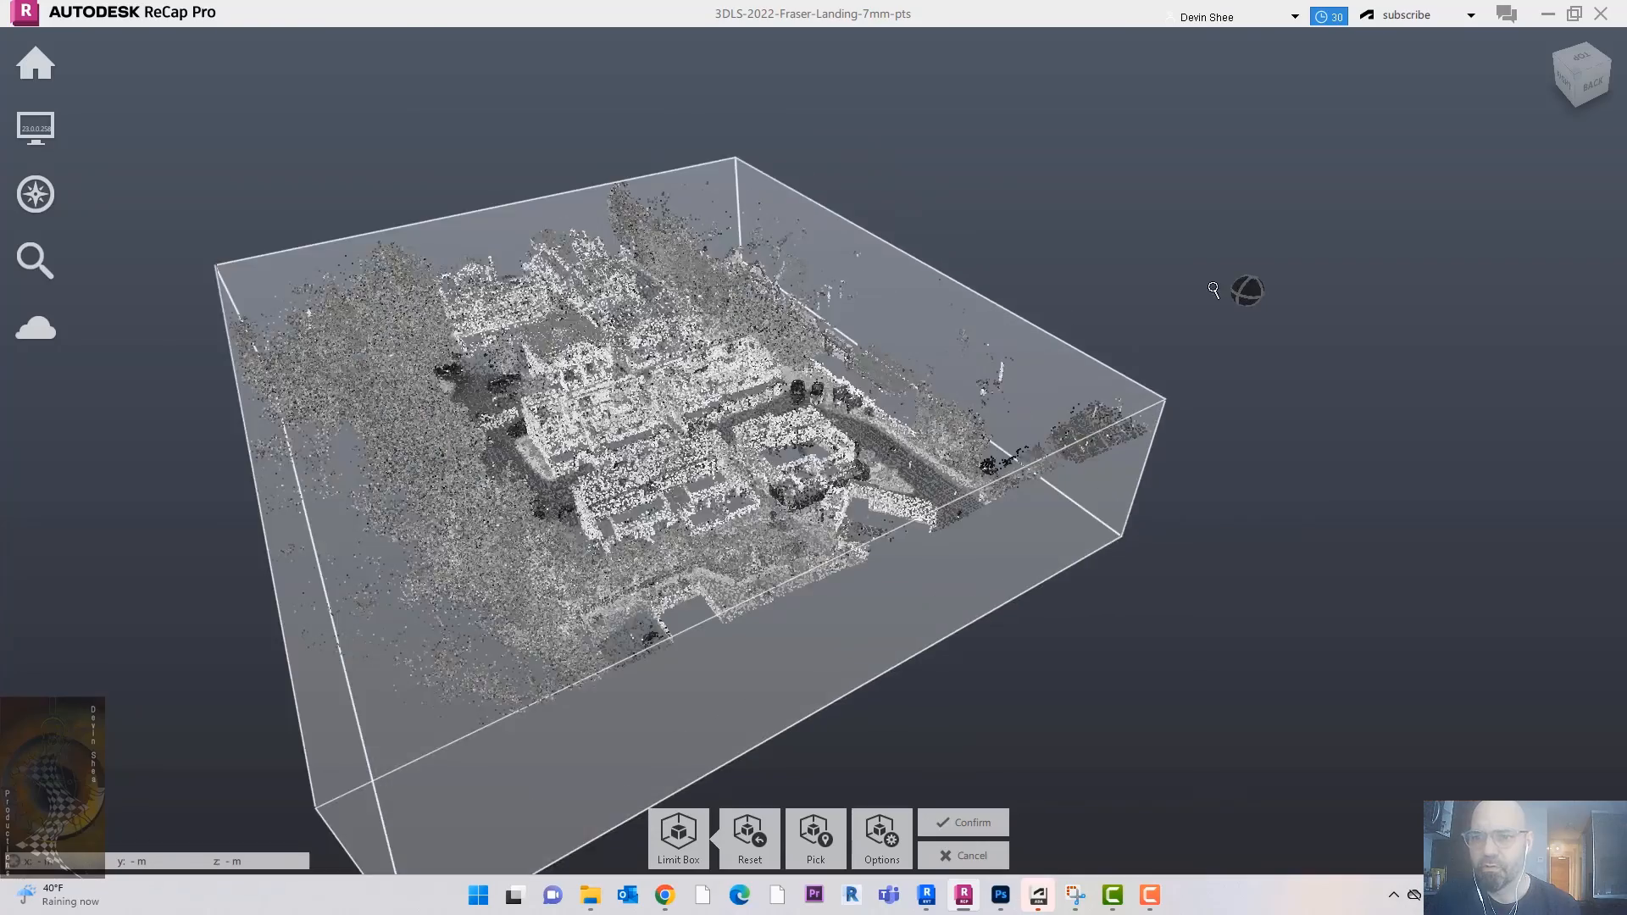
{"action": "left_click_drag", "start_coordinate": [1224, 328], "coordinate": [1270, 278]}
{"action": "scroll", "coordinate": [1272, 284], "scroll_direction": "down", "scroll_amount": 3}
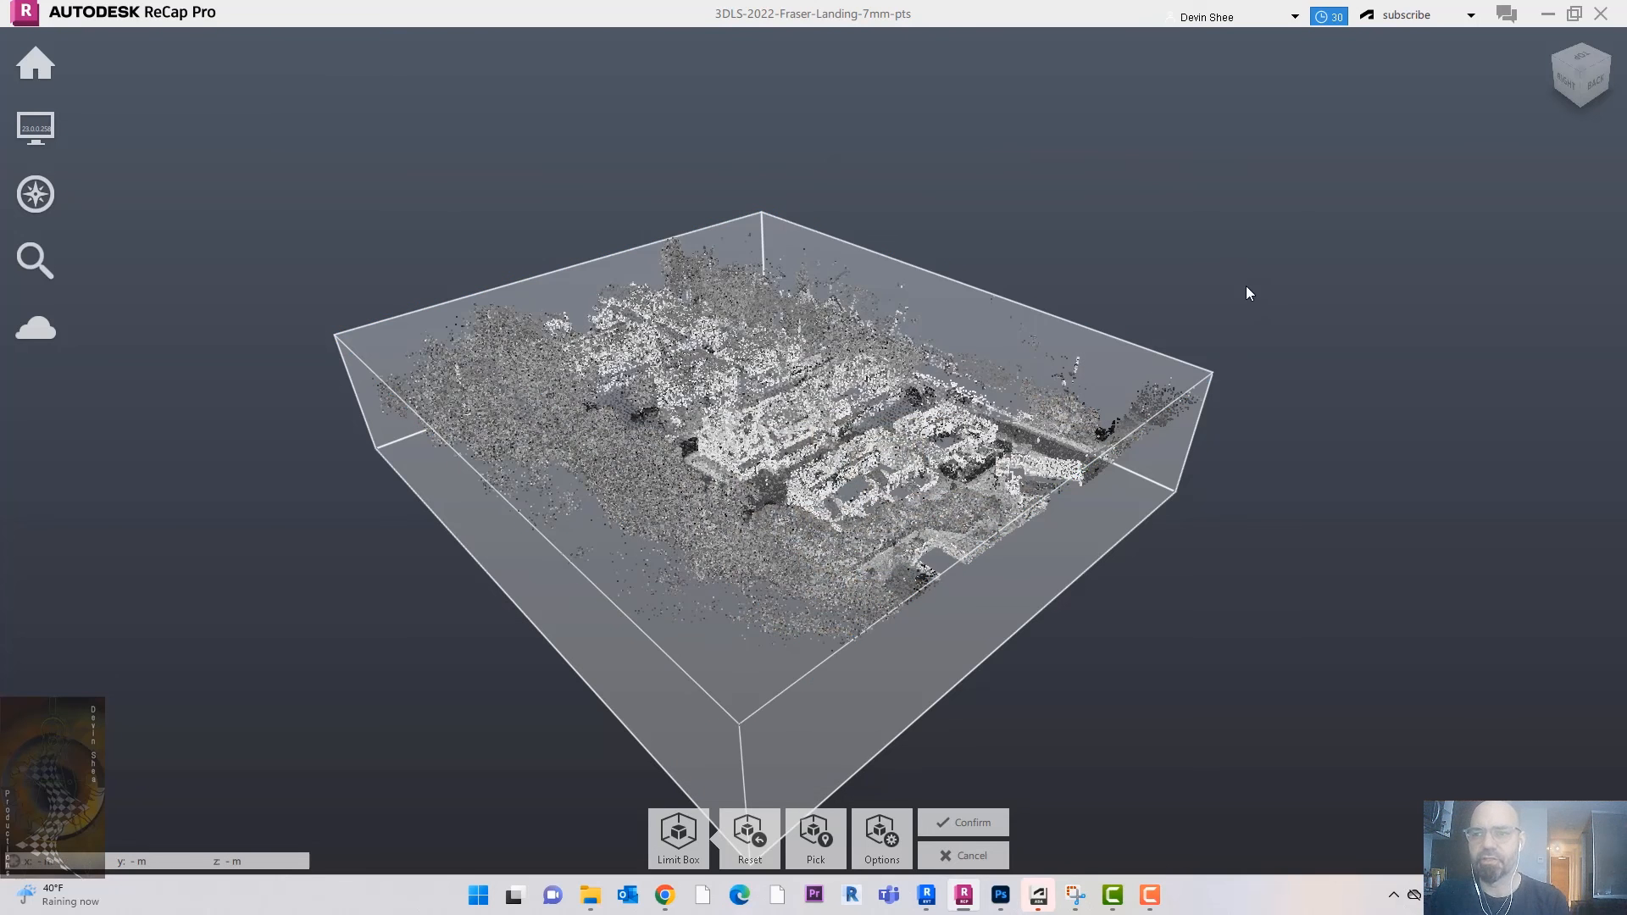
{"action": "left_click_drag", "start_coordinate": [1239, 298], "coordinate": [1227, 290]}
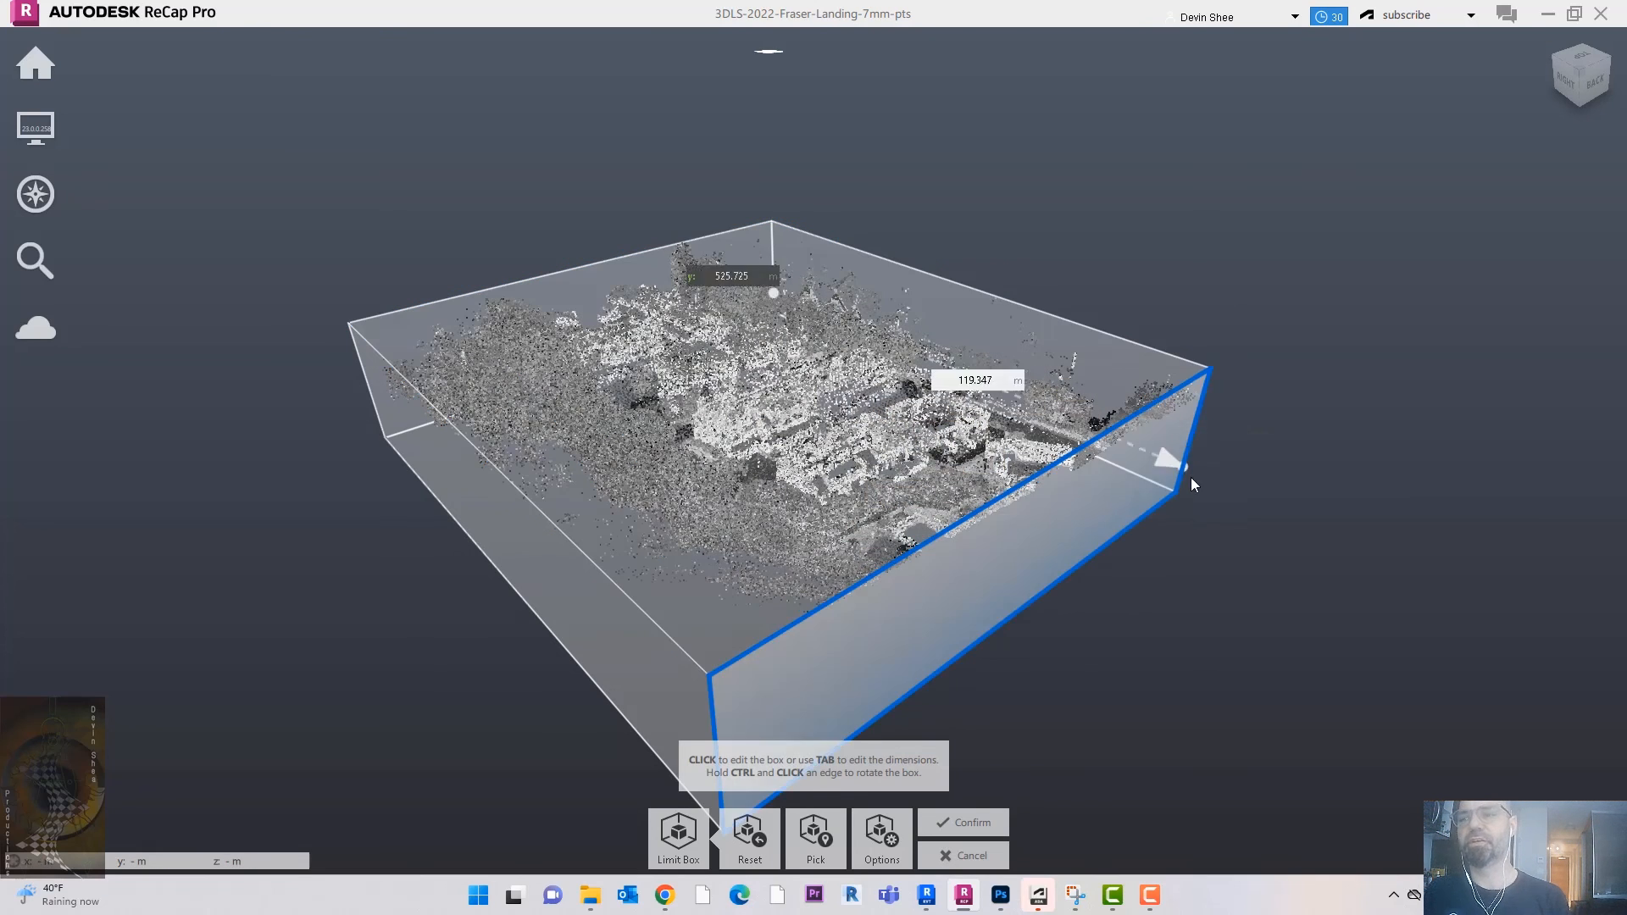
{"action": "left_click_drag", "start_coordinate": [1224, 529], "coordinate": [1231, 530]}
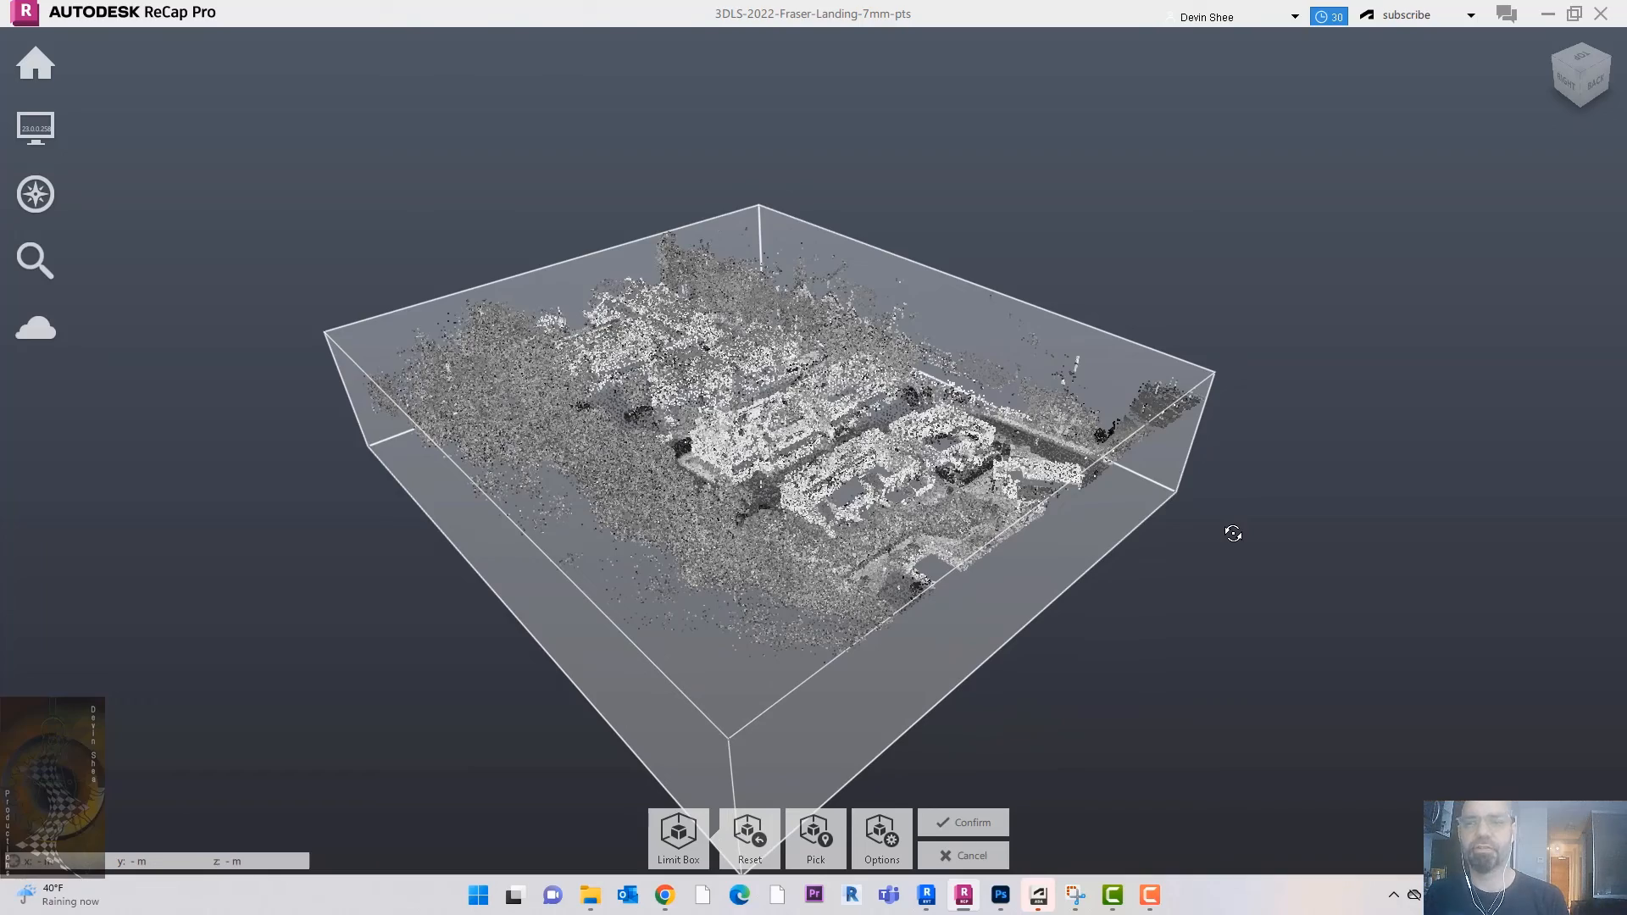
{"action": "left_click_drag", "start_coordinate": [1235, 540], "coordinate": [1226, 538]}
{"action": "left_click_drag", "start_coordinate": [1222, 543], "coordinate": [1218, 530]}
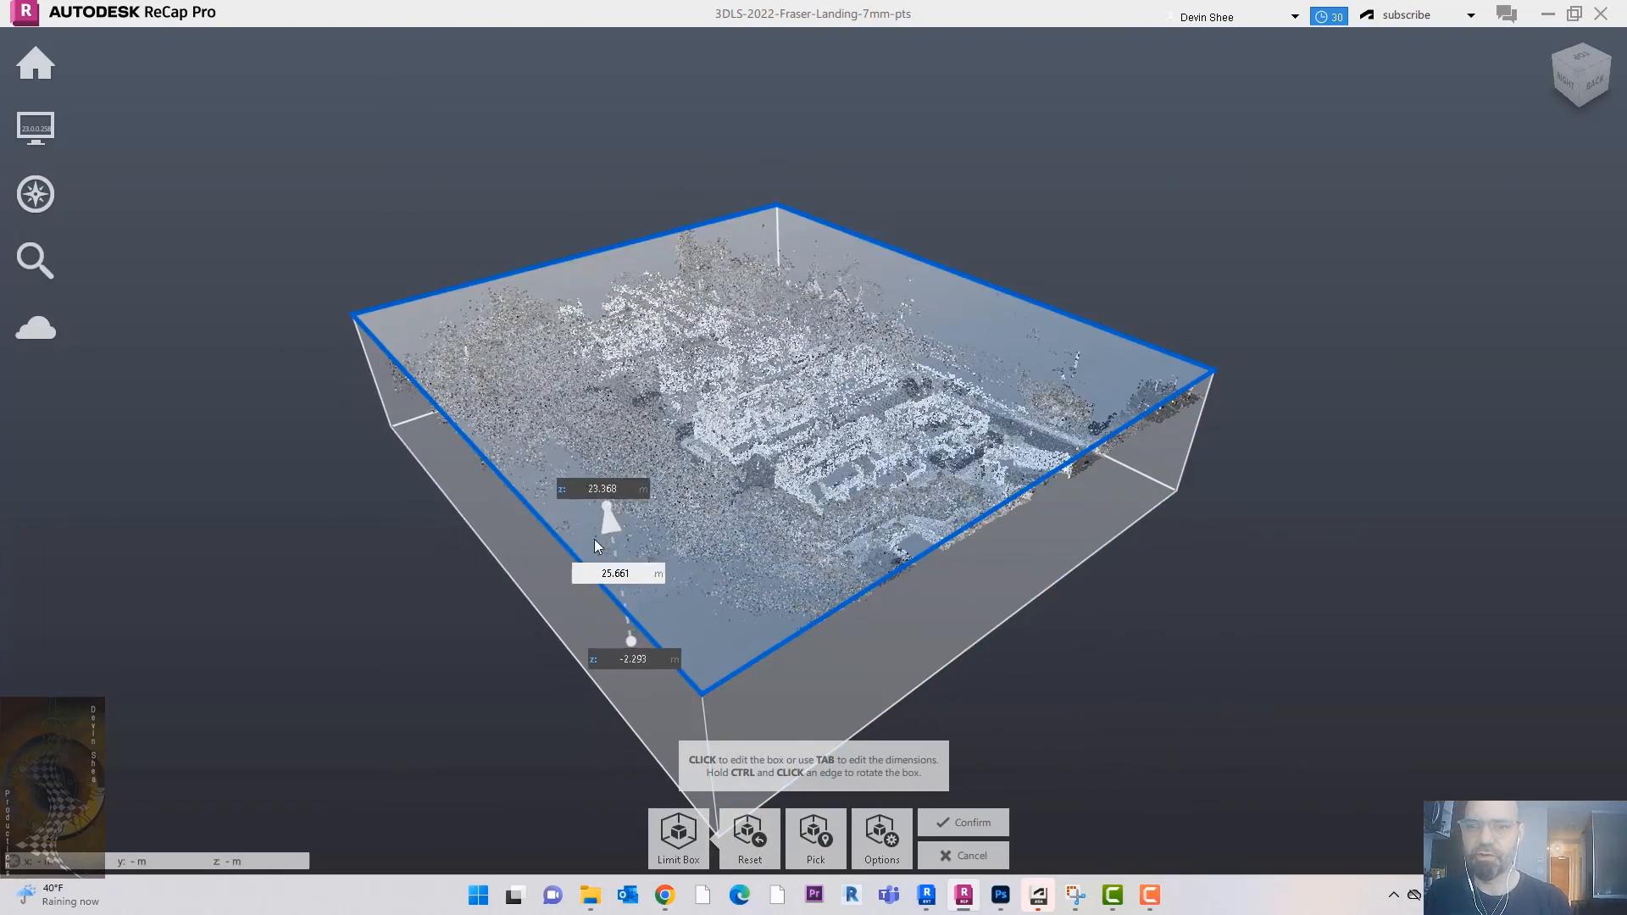
{"action": "left_click", "coordinate": [568, 561]}
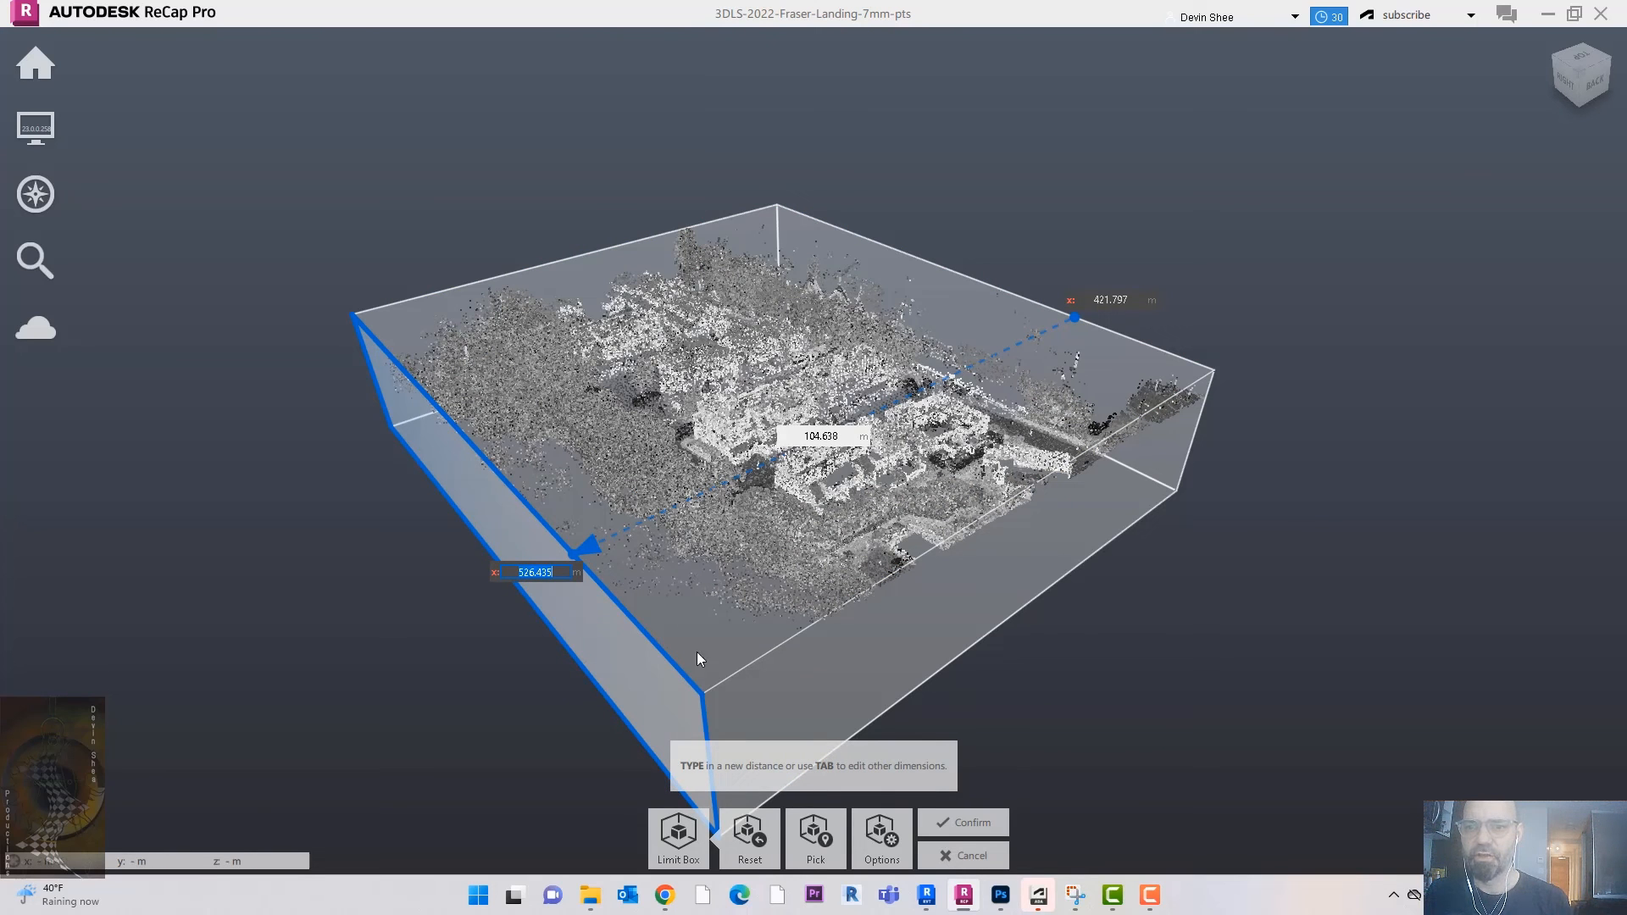
{"action": "left_click", "coordinate": [1351, 671]}
{"action": "left_click_drag", "start_coordinate": [1295, 666], "coordinate": [1290, 595]}
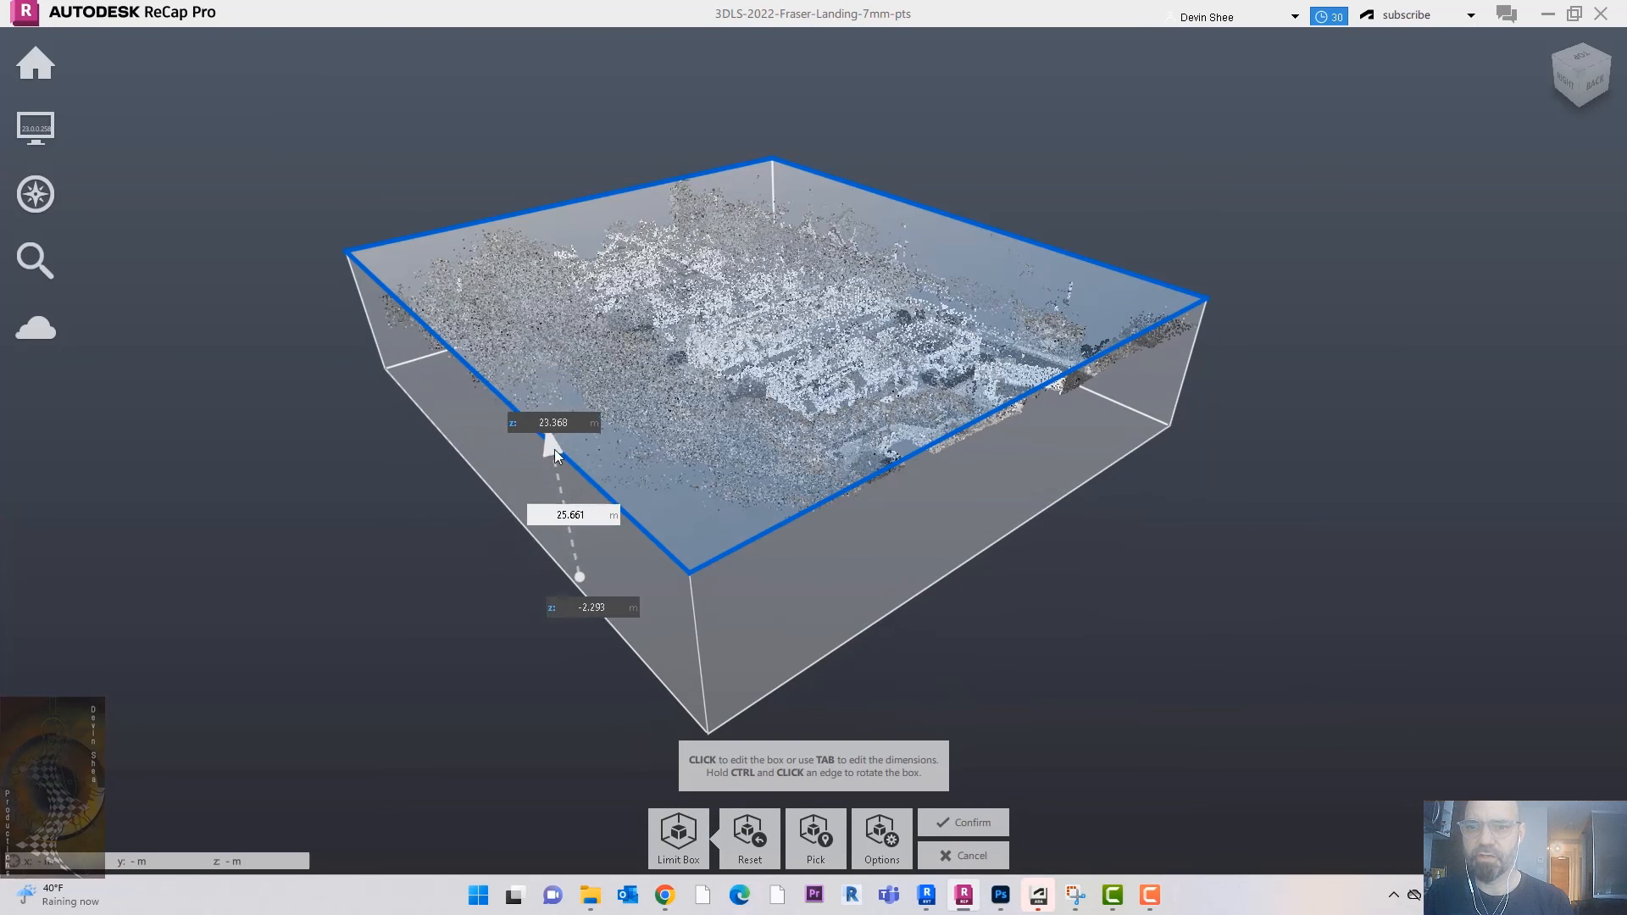
{"action": "left_click", "coordinate": [539, 468]}
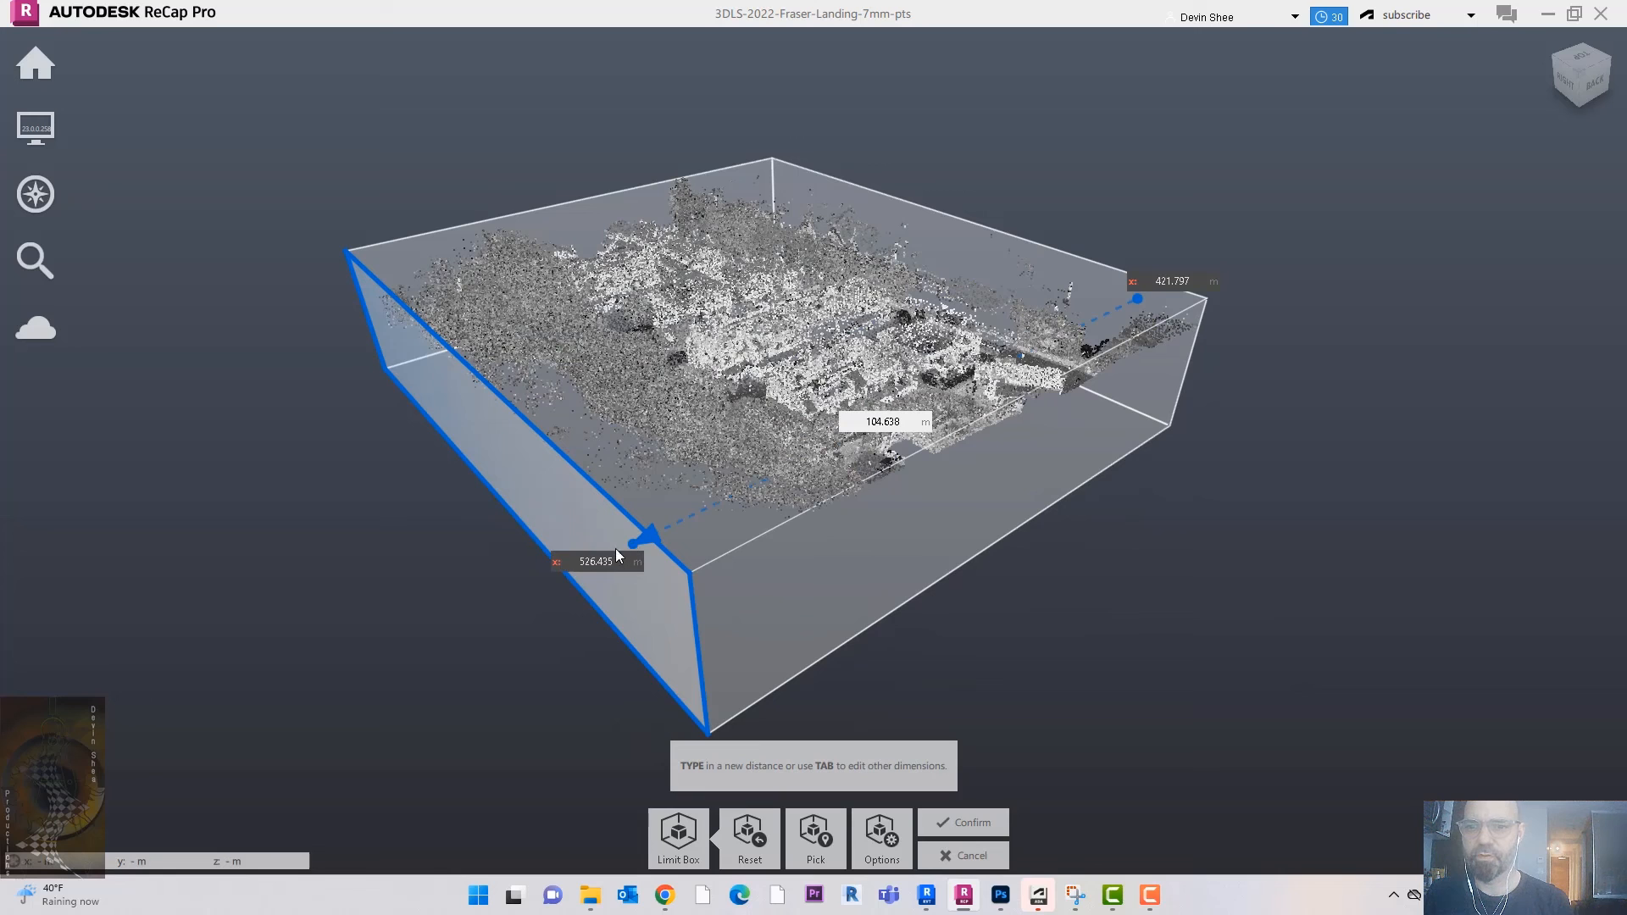
{"action": "left_click_drag", "start_coordinate": [785, 560], "coordinate": [759, 541]}
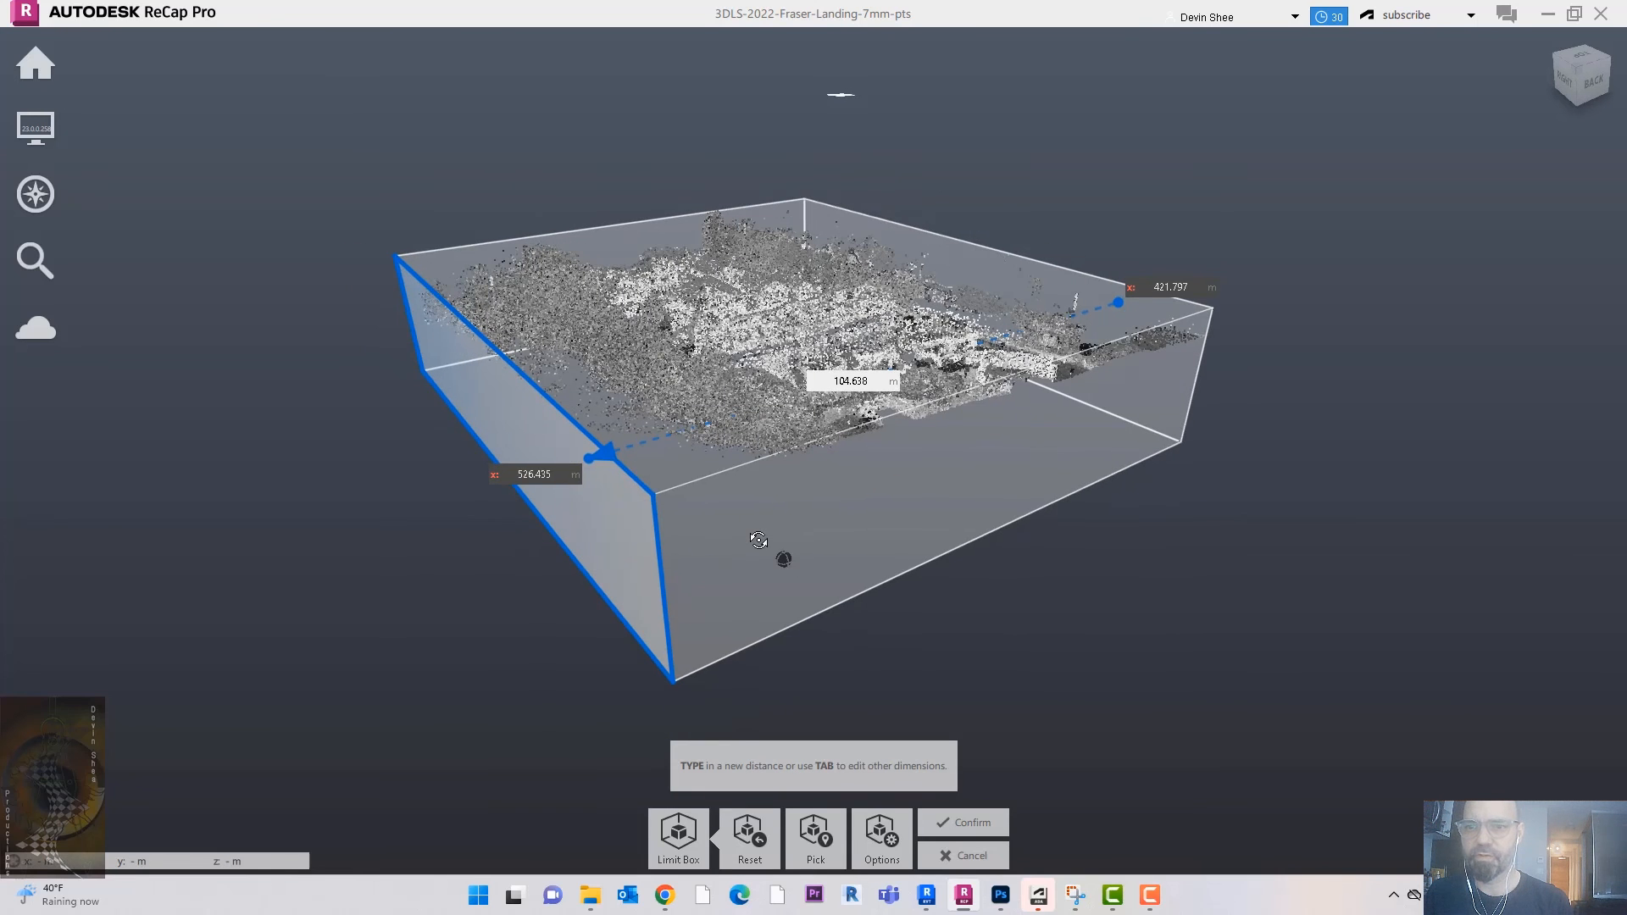
{"action": "left_click", "coordinate": [993, 612]}
{"action": "left_click_drag", "start_coordinate": [994, 612], "coordinate": [1003, 607]}
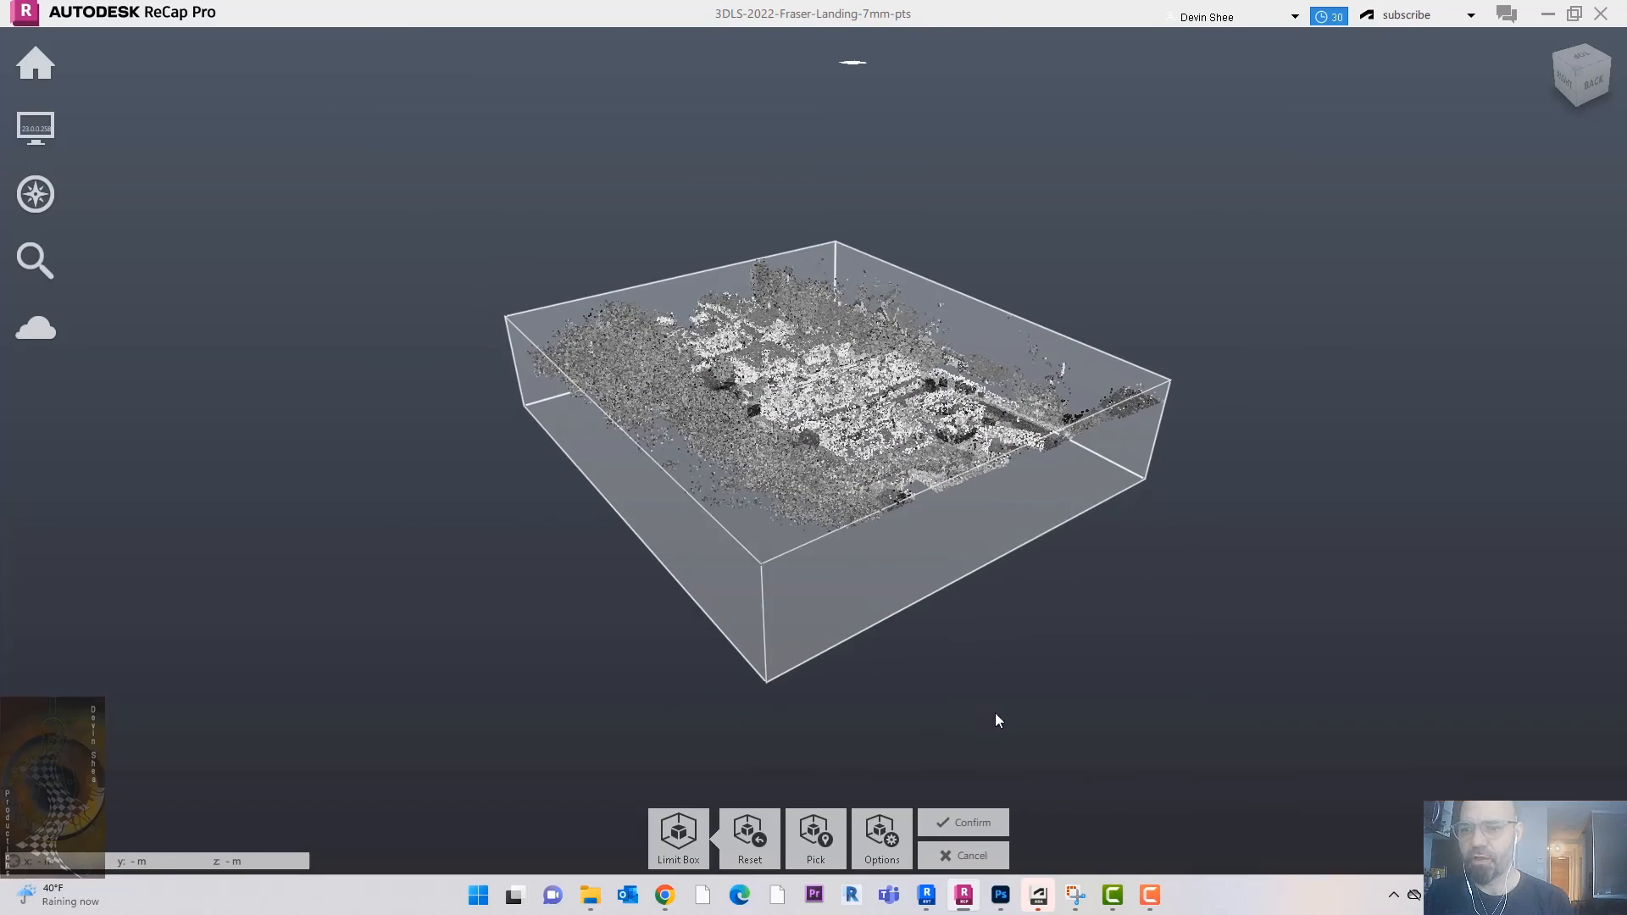
Step: Confirm the edited limit box to crop the point cloud to the townhouse area
{"action": "left_click", "coordinate": [962, 823]}
{"action": "scroll", "coordinate": [1014, 299], "scroll_direction": "up", "scroll_amount": 6}
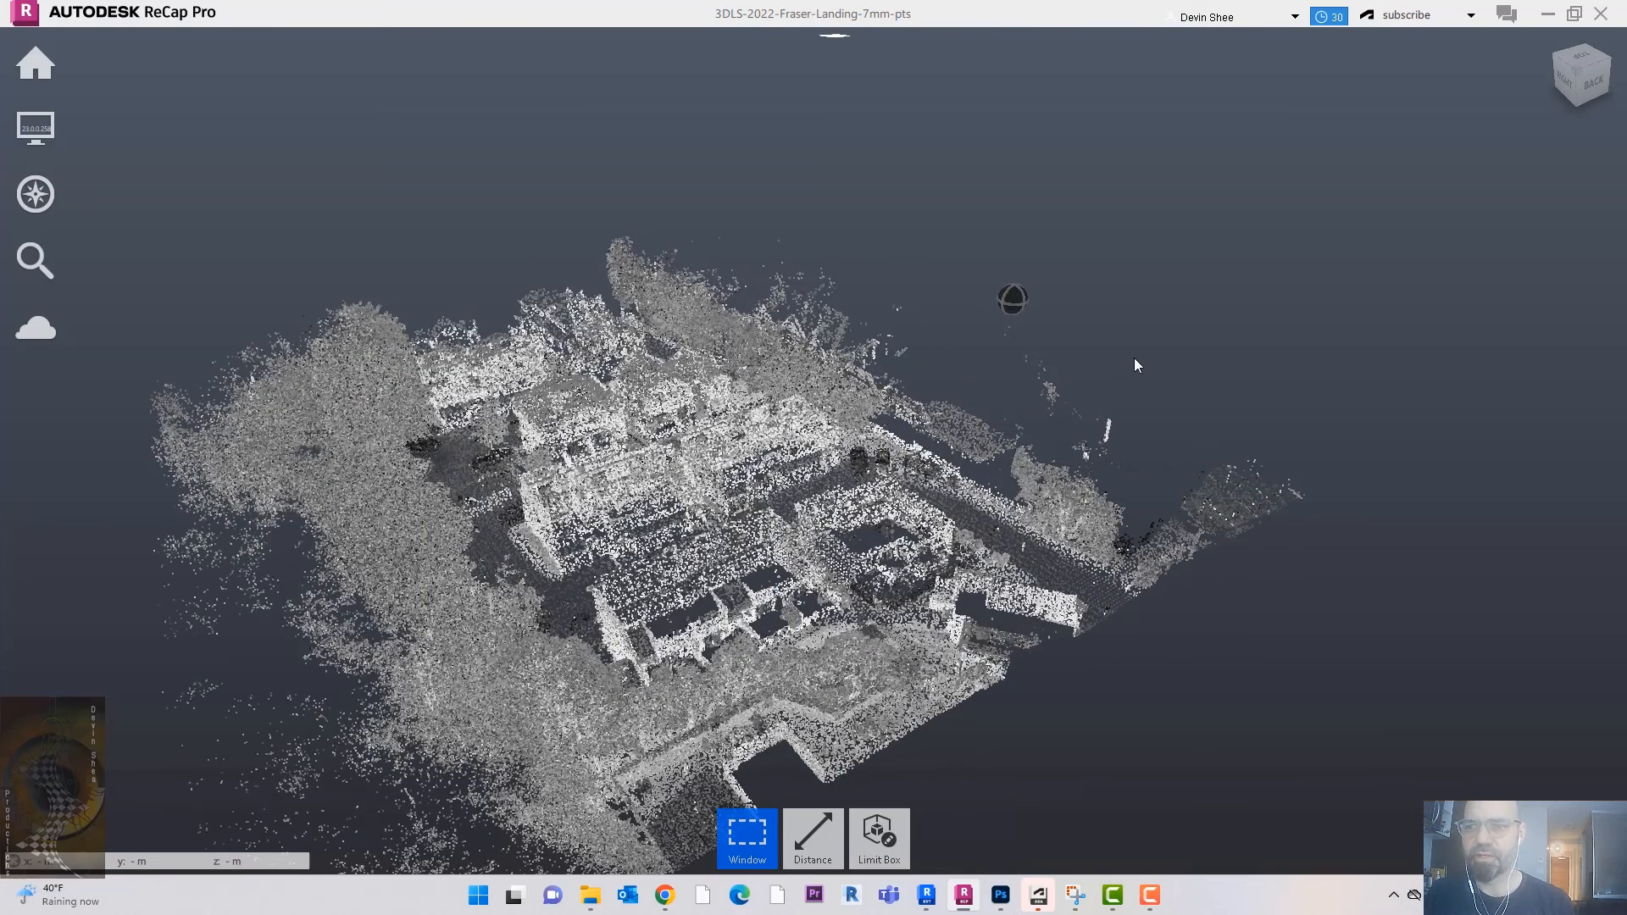
{"action": "scroll", "coordinate": [1148, 365], "scroll_direction": "down", "scroll_amount": 3}
Step: Open the point cloud export, look through the existing building scan files in the Solo Scans folder, and cancel the export
{"action": "mouse_move", "coordinate": [30, 73]}
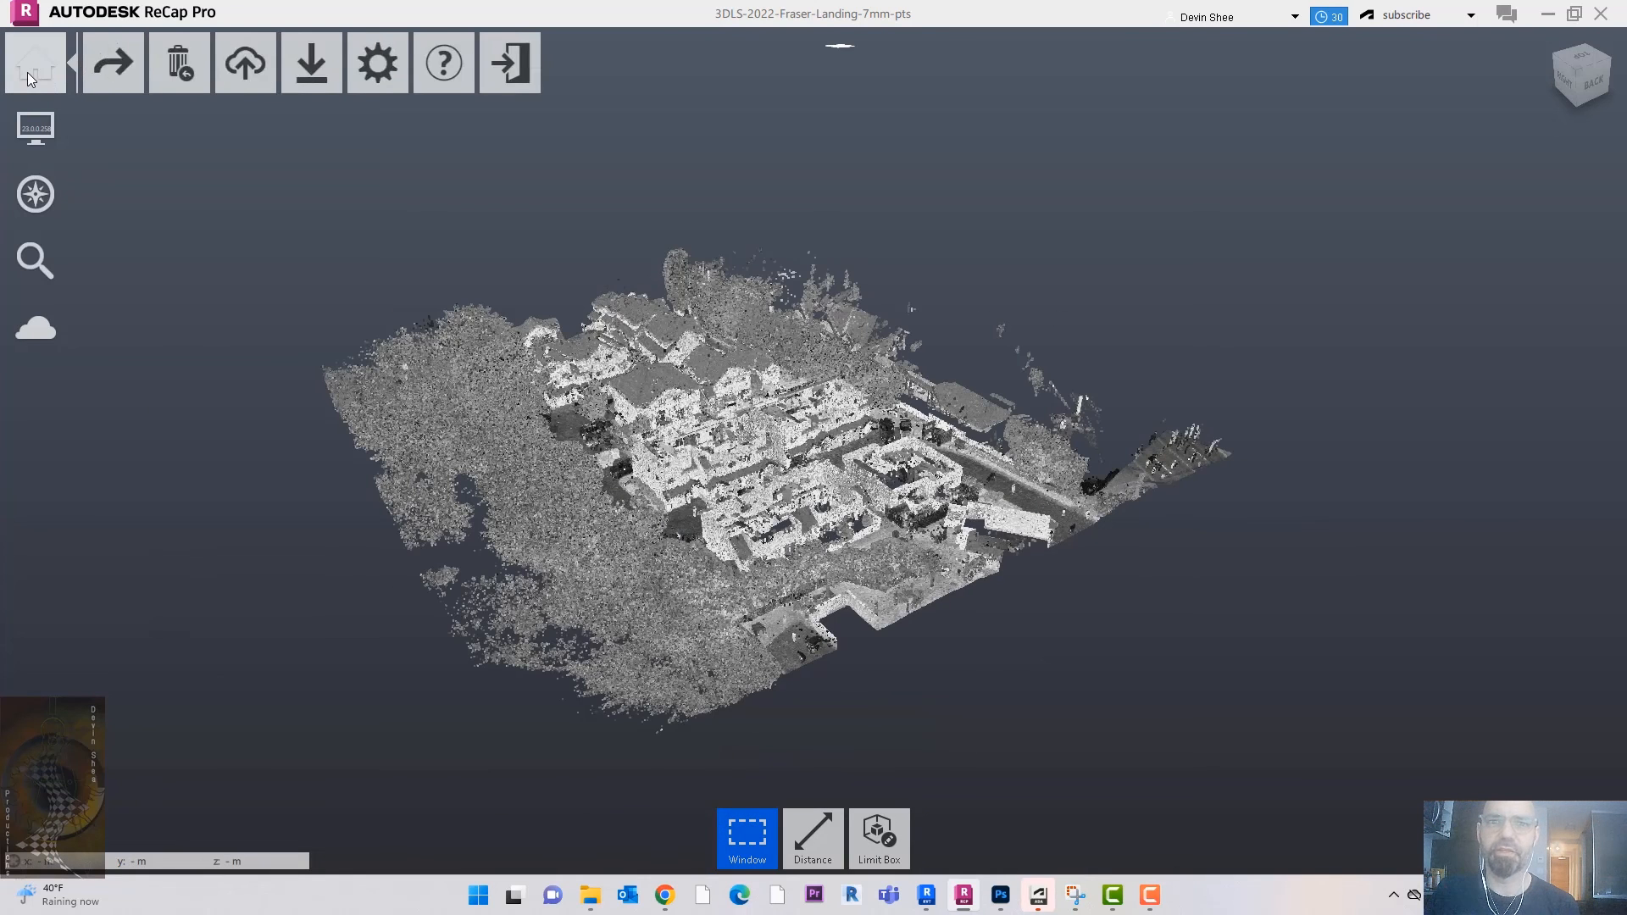
{"action": "mouse_move", "coordinate": [505, 66]}
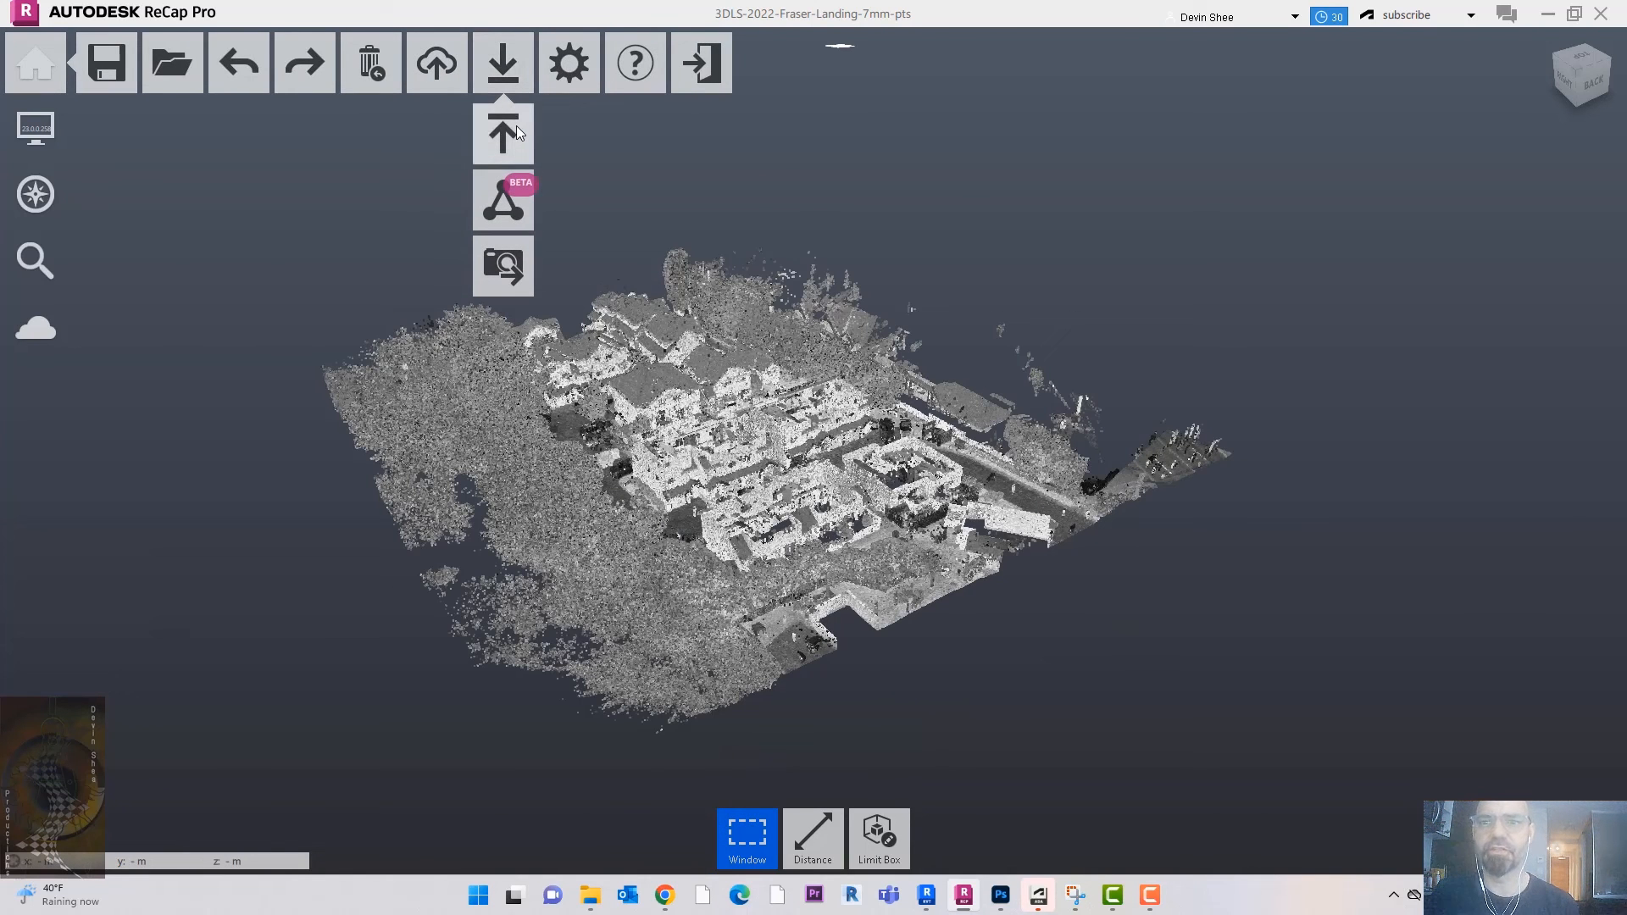
{"action": "left_click", "coordinate": [512, 139]}
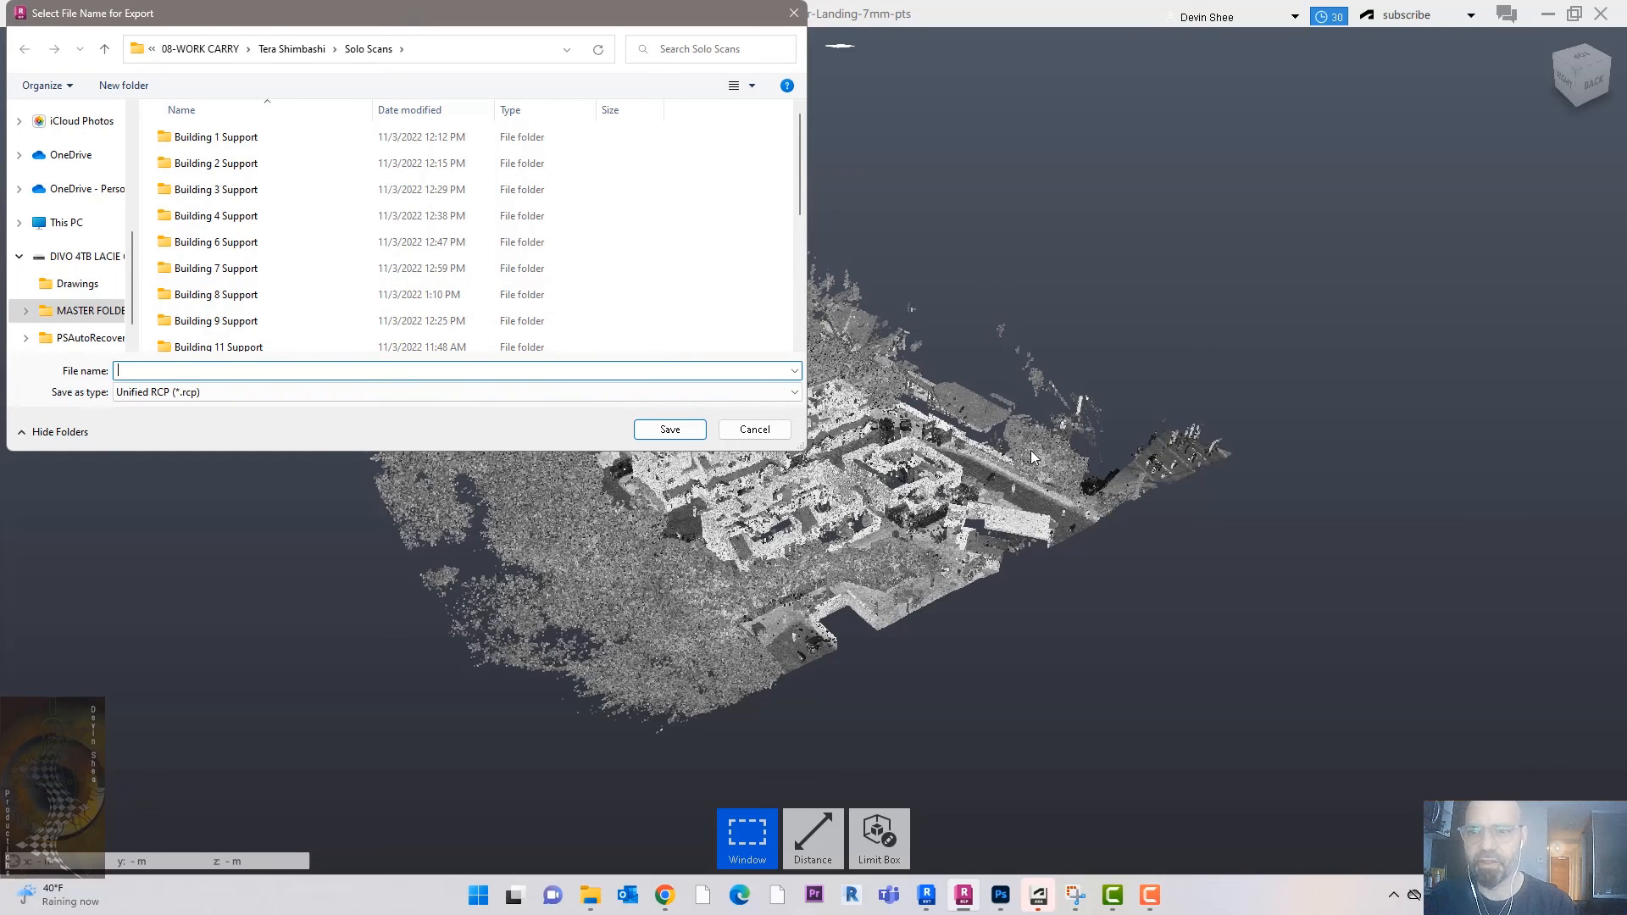
{"action": "scroll", "coordinate": [576, 245], "scroll_direction": "down", "scroll_amount": 4}
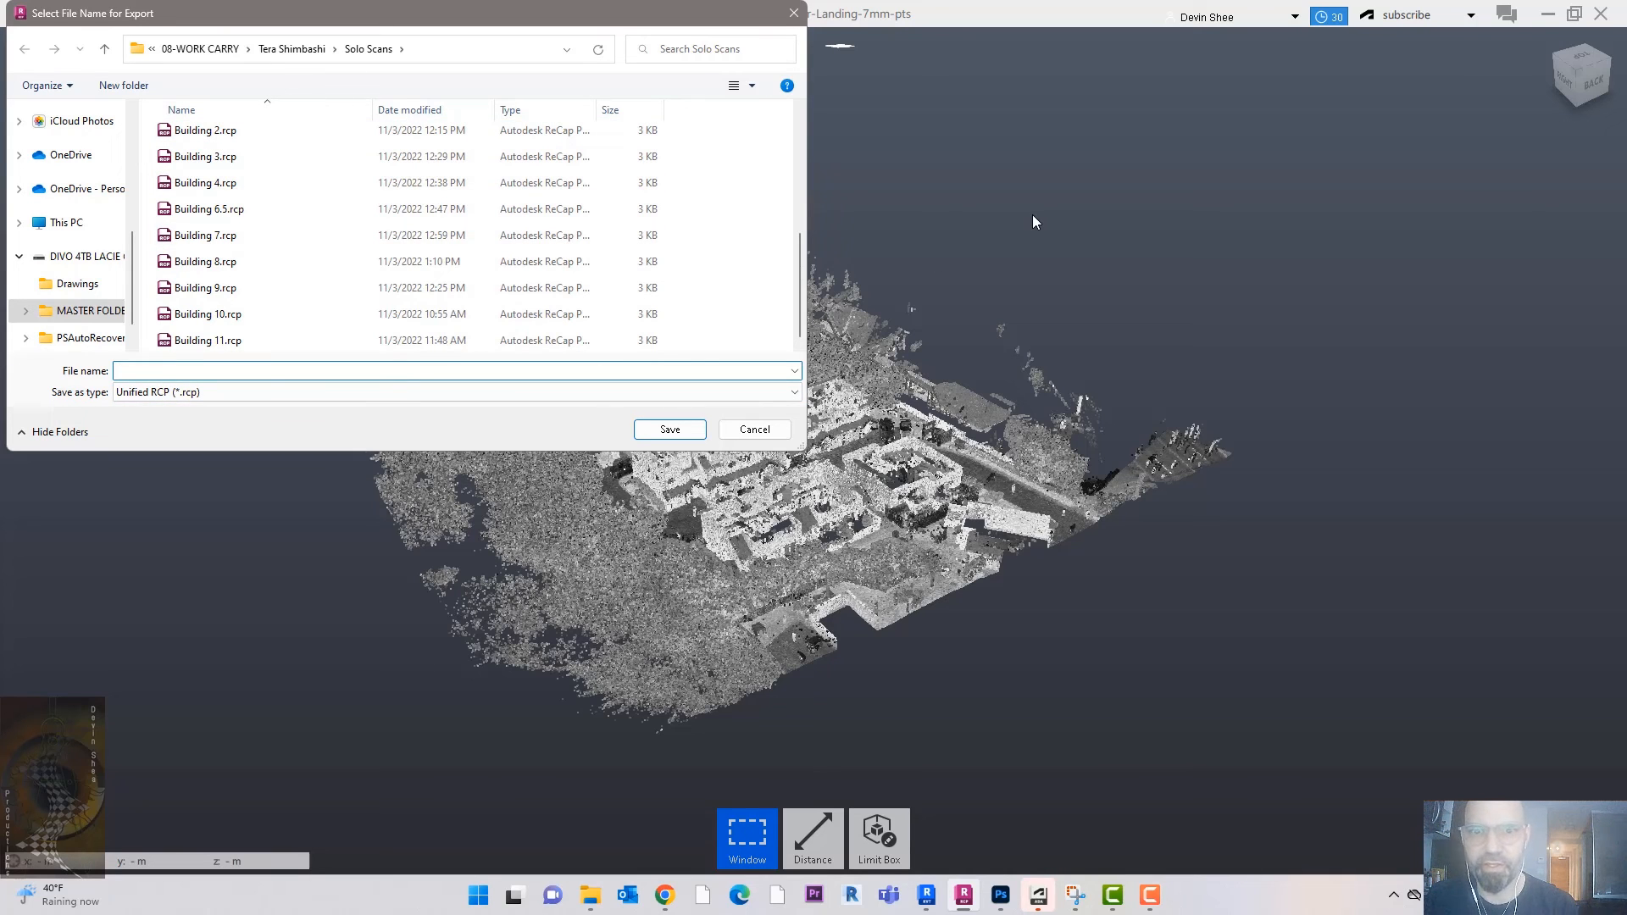
{"action": "key", "text": "Escape"}
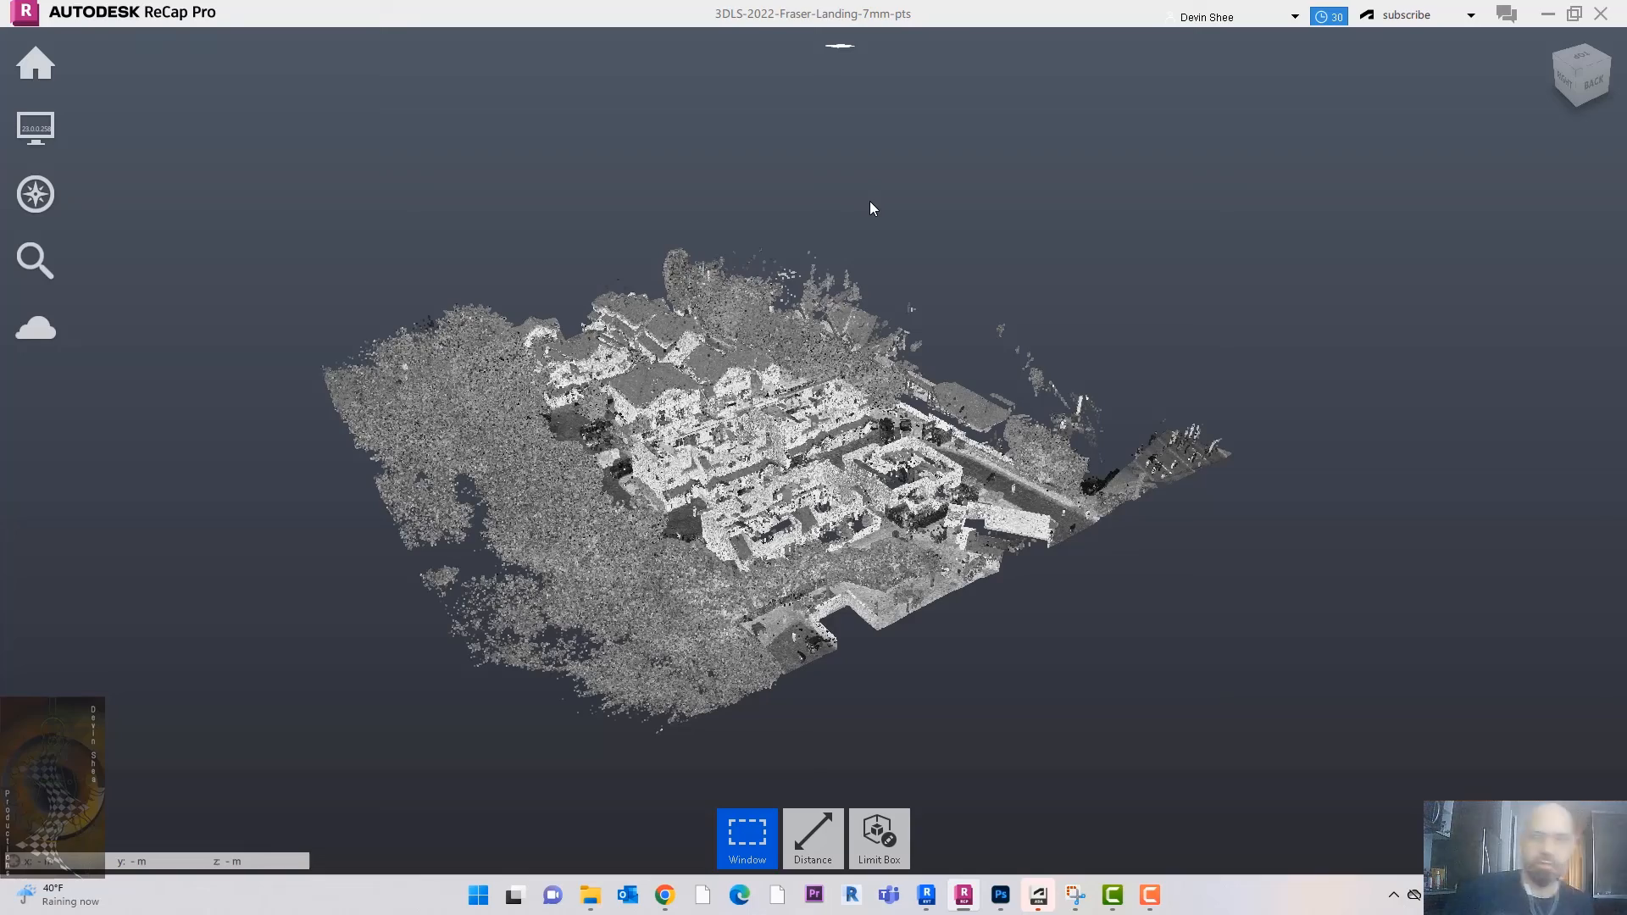
Step: Set the view to an upright top view and reset the limit box to show the whole site
{"action": "left_click", "coordinate": [1584, 63]}
{"action": "left_click", "coordinate": [1606, 43]}
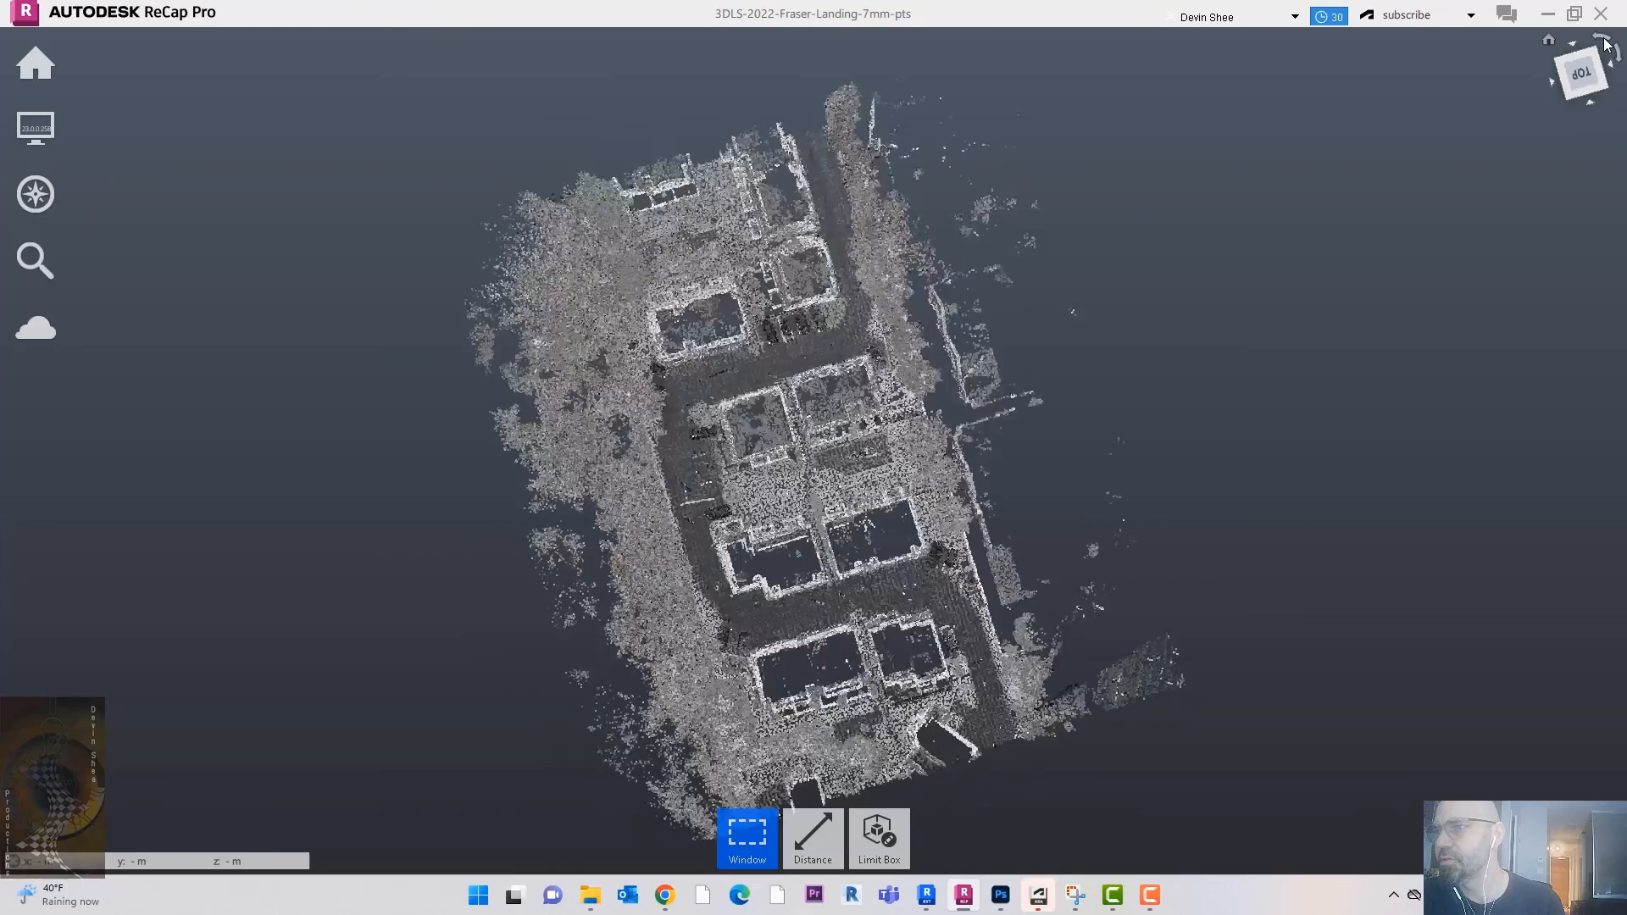
{"action": "left_click", "coordinate": [1605, 44]}
{"action": "mouse_move", "coordinate": [873, 833]}
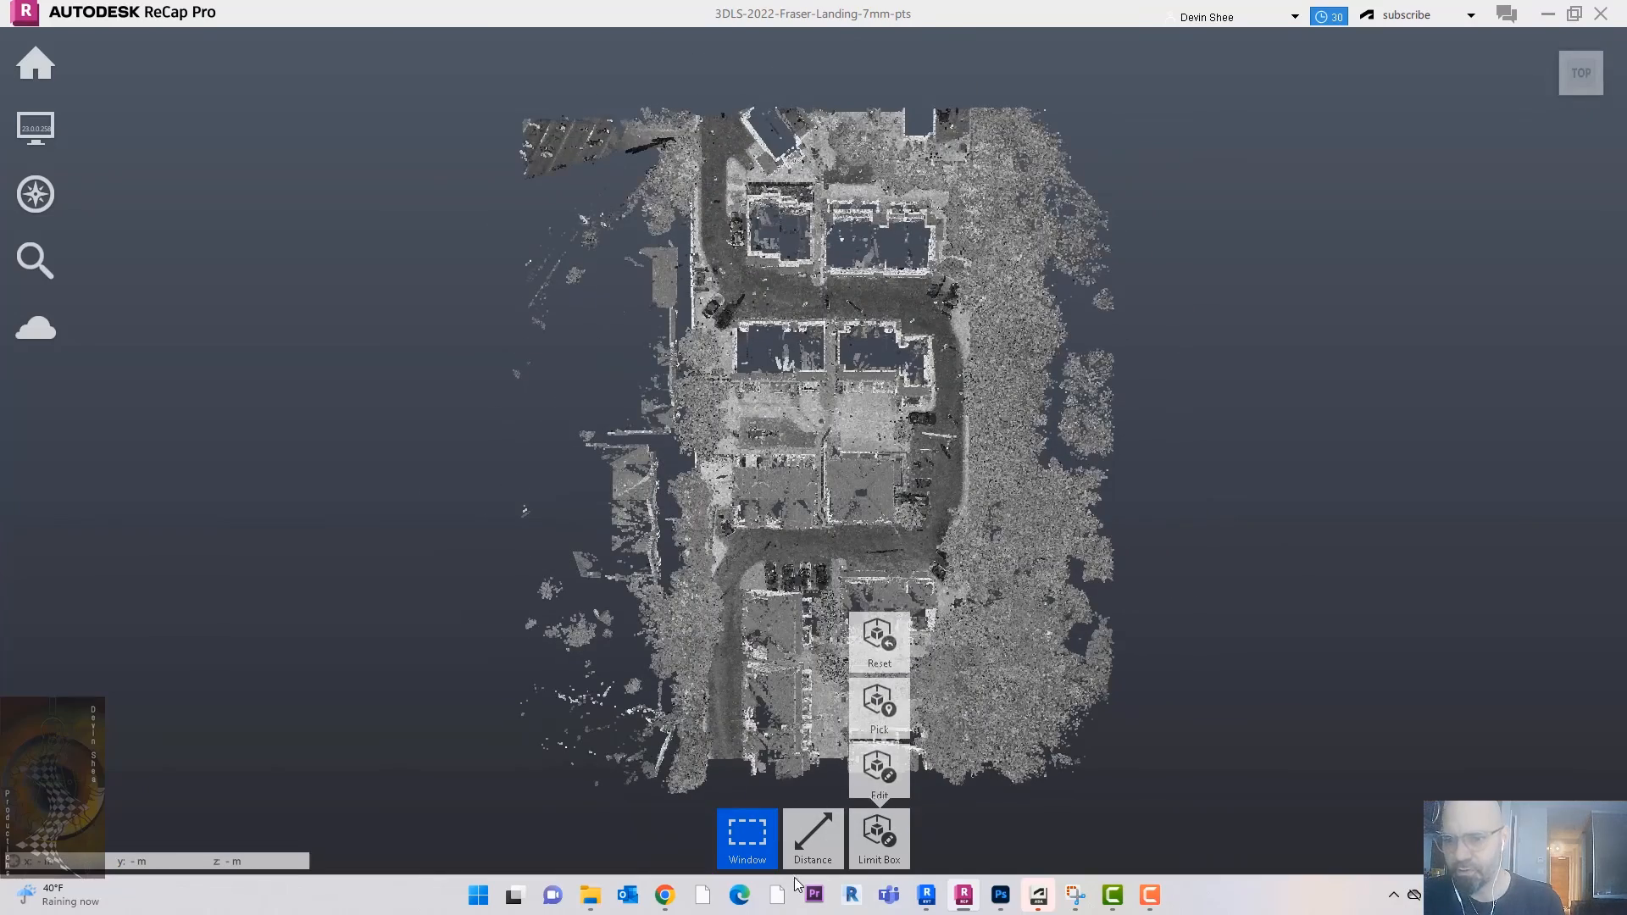
{"action": "scroll", "coordinate": [879, 642], "scroll_direction": "up", "scroll_amount": 3}
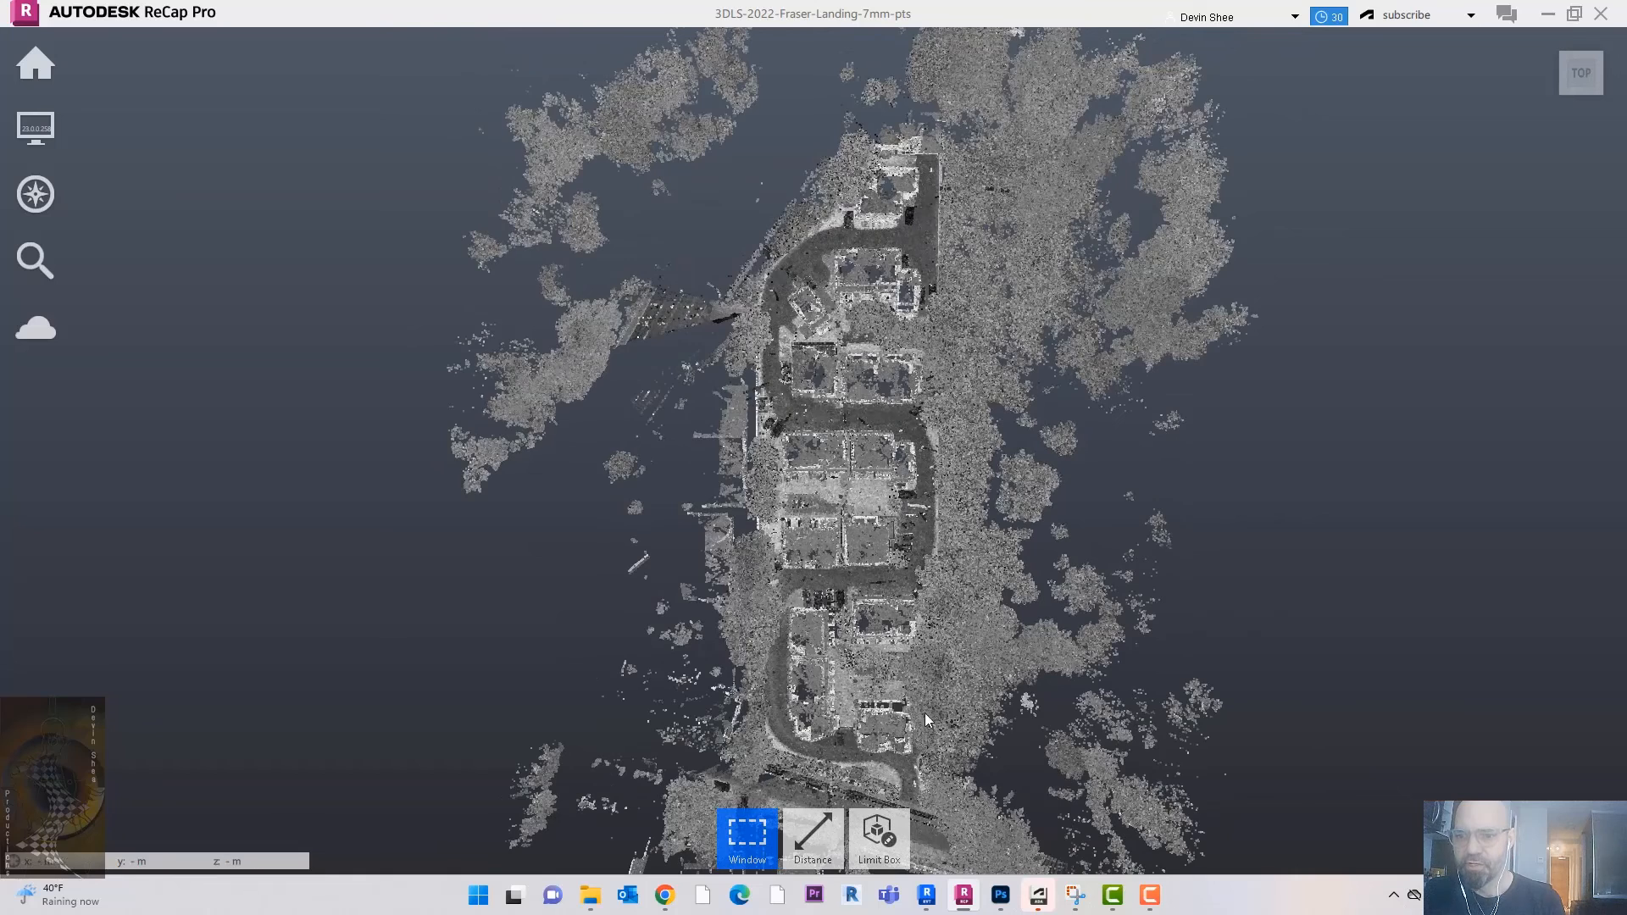
Step: Window-select the small angled house beside the curved road and its surroundings, and clip away everything outside the selection
{"action": "mouse_move", "coordinate": [753, 839]}
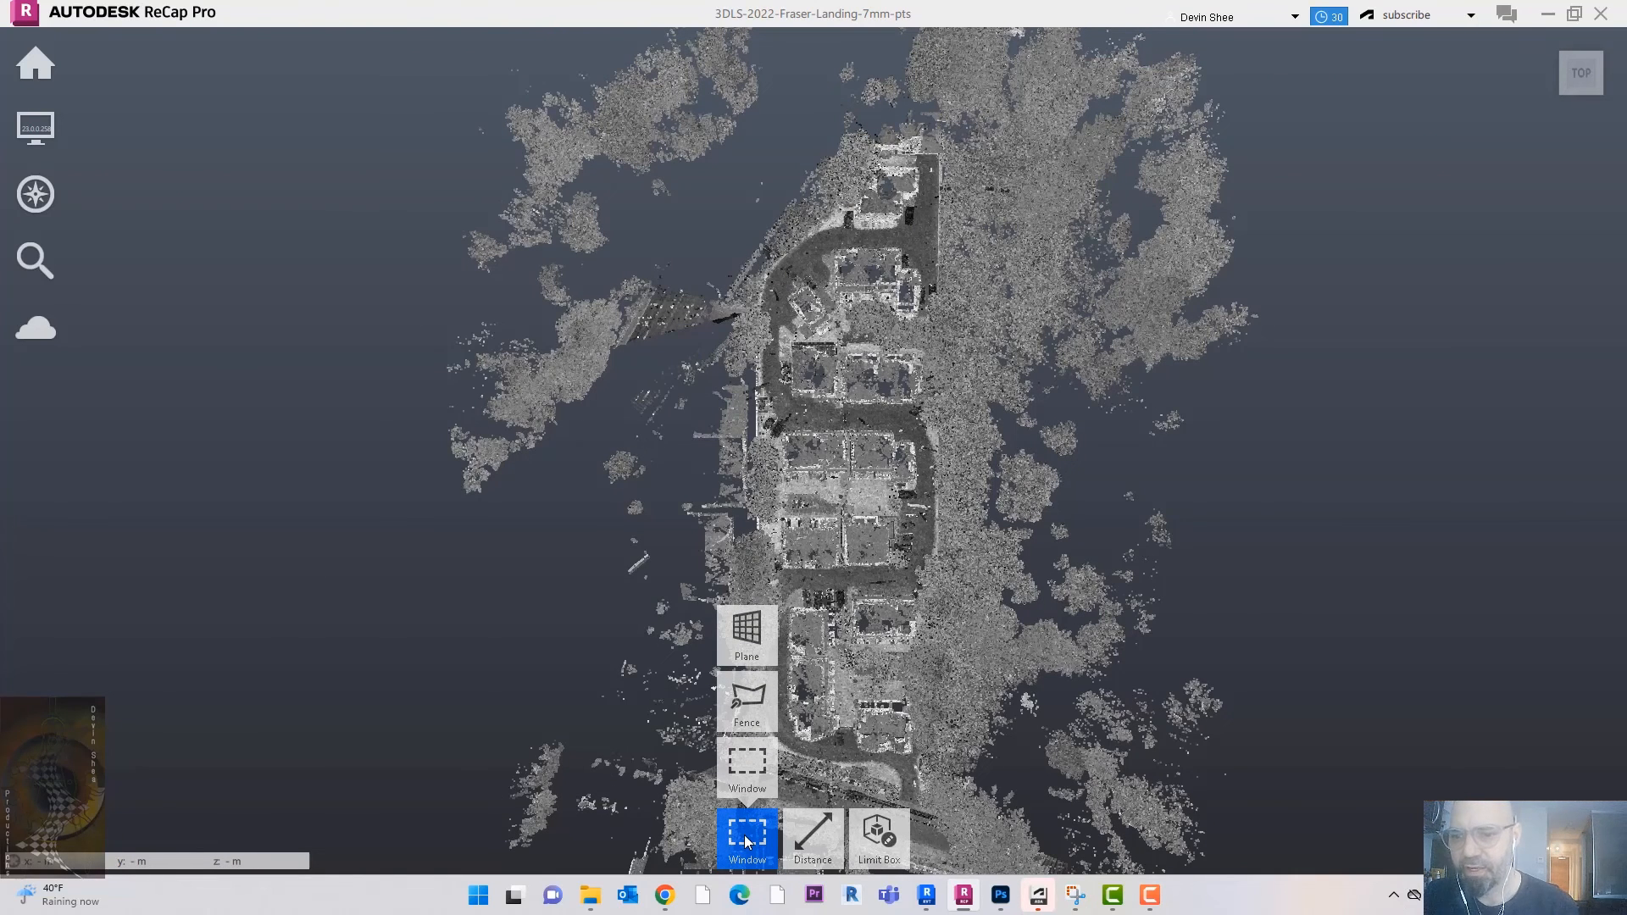
{"action": "scroll", "coordinate": [732, 229], "scroll_direction": "up", "scroll_amount": 5}
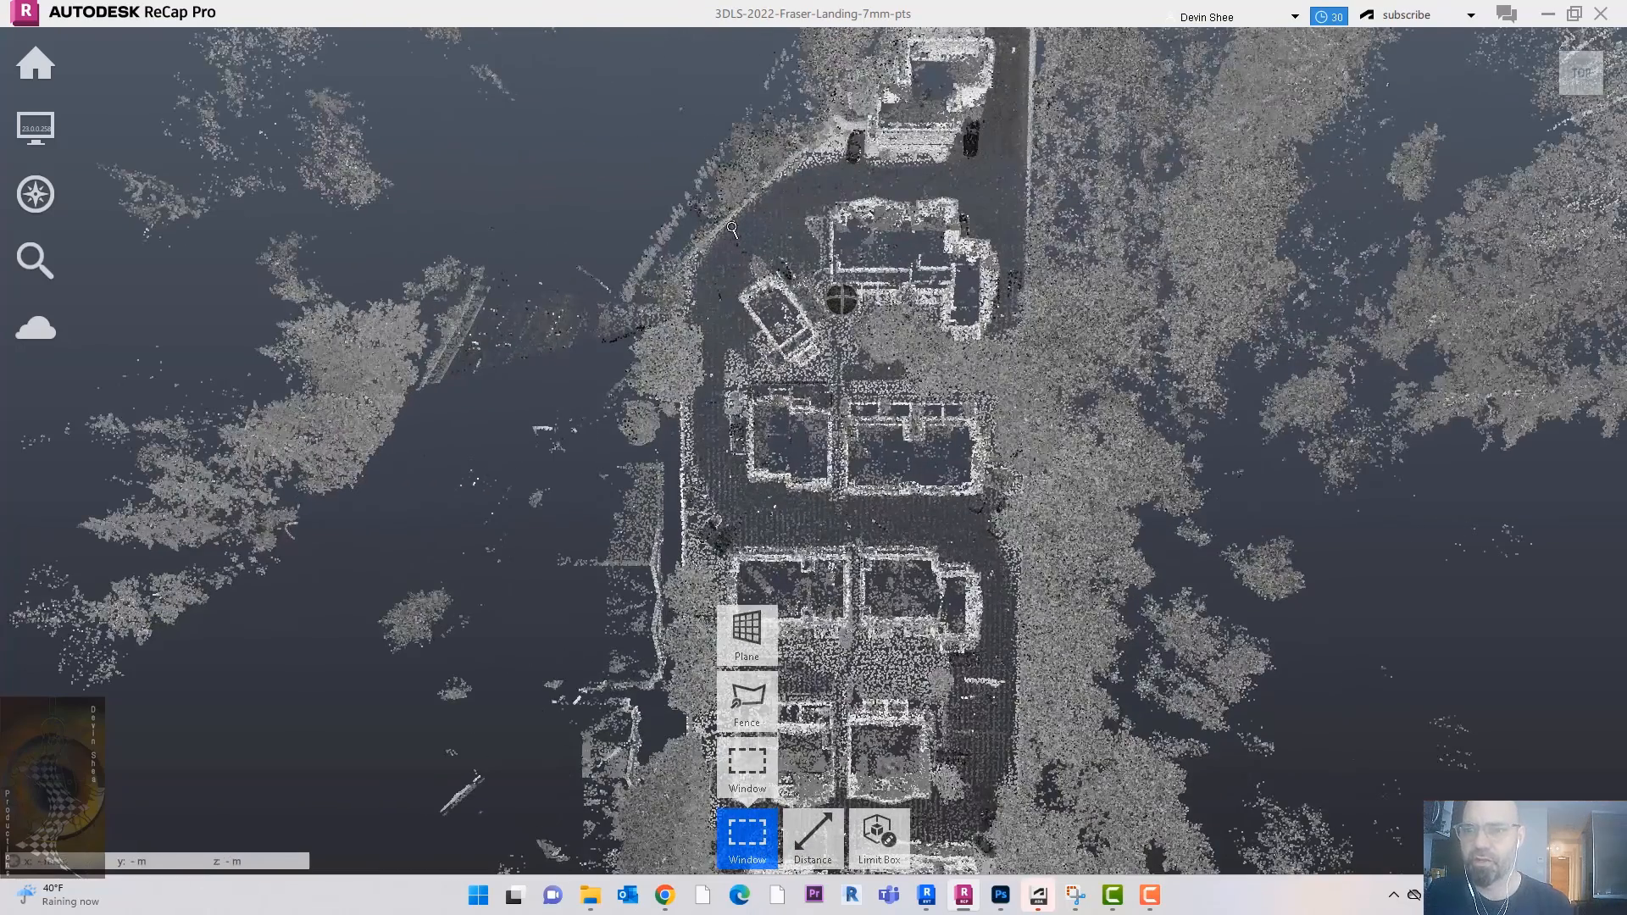
{"action": "left_click_drag", "start_coordinate": [627, 212], "coordinate": [836, 374]}
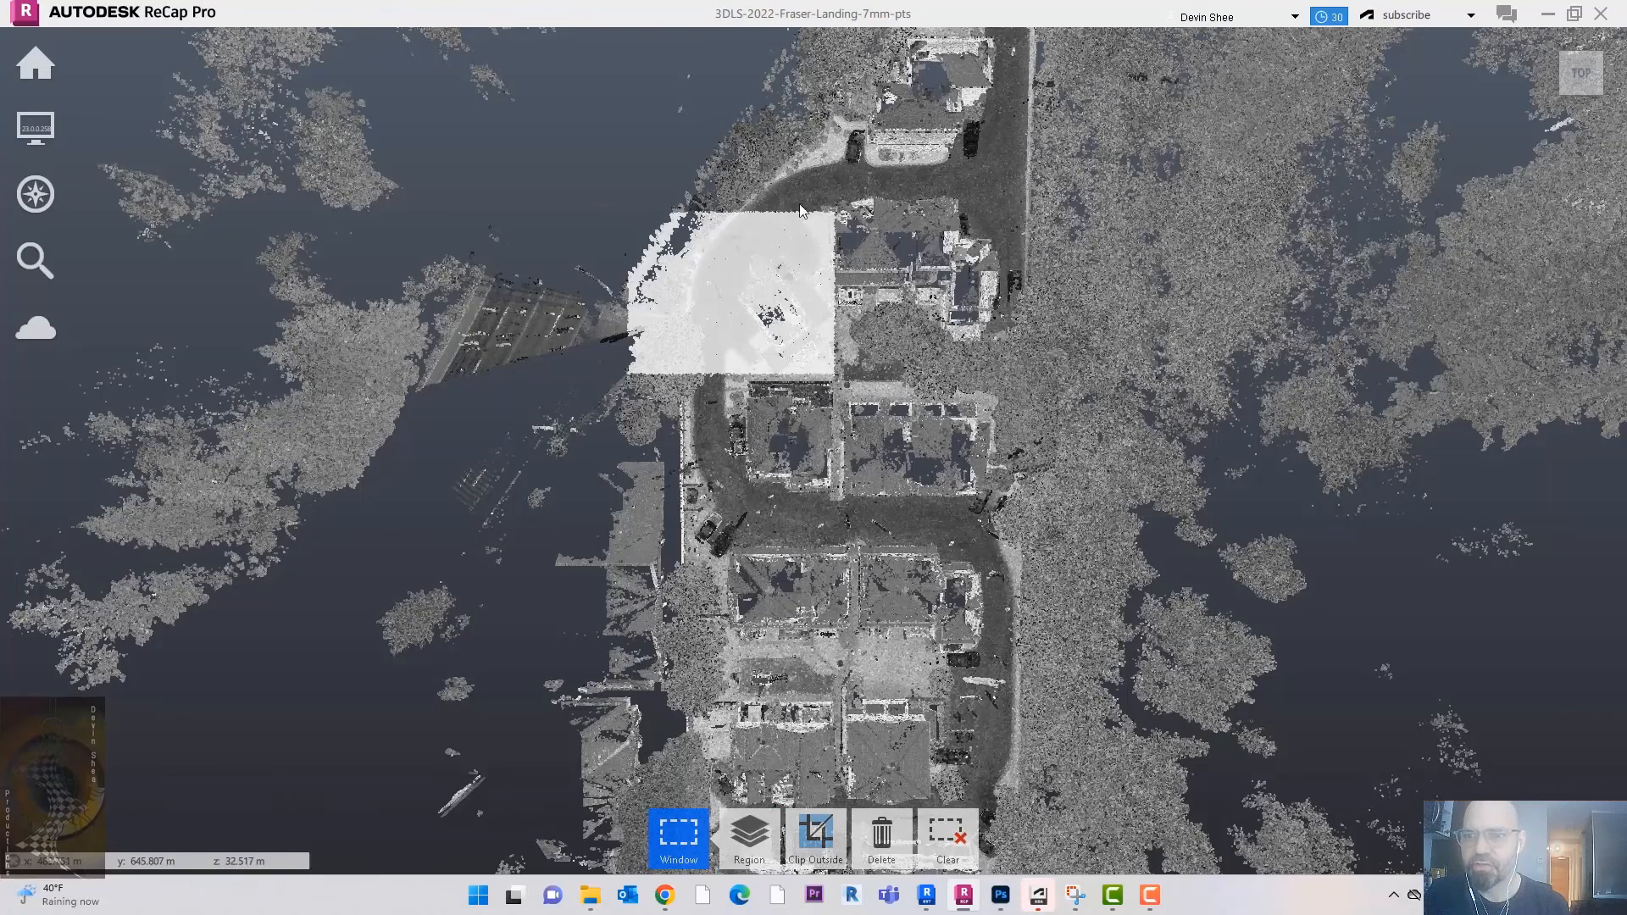
{"action": "mouse_move", "coordinate": [820, 843]}
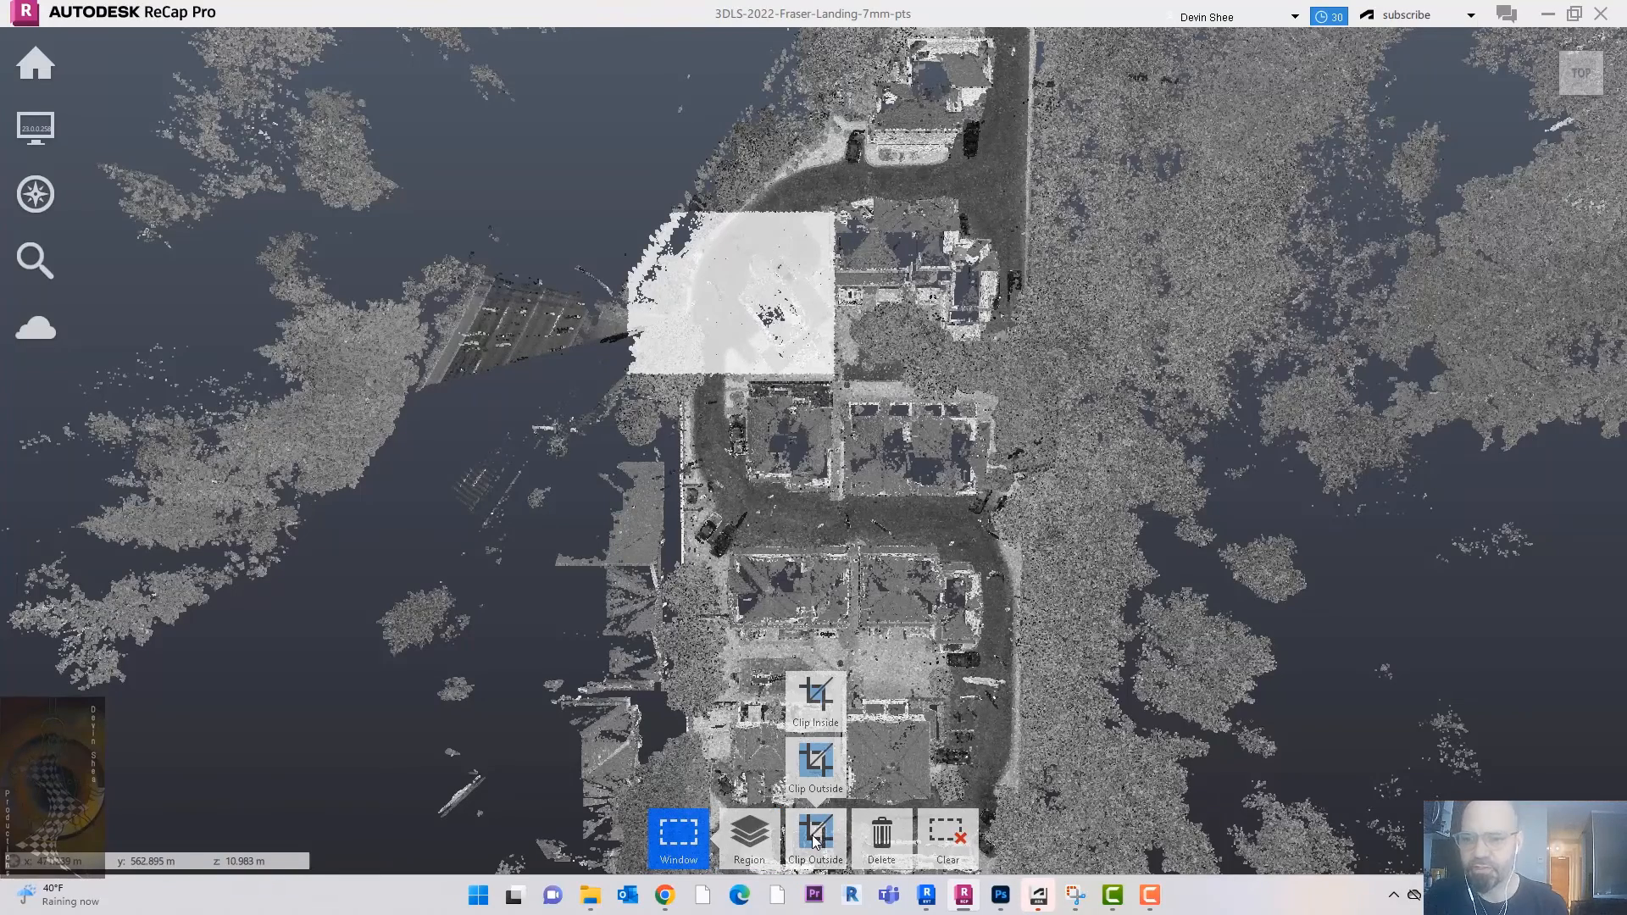
{"action": "left_click", "coordinate": [821, 846]}
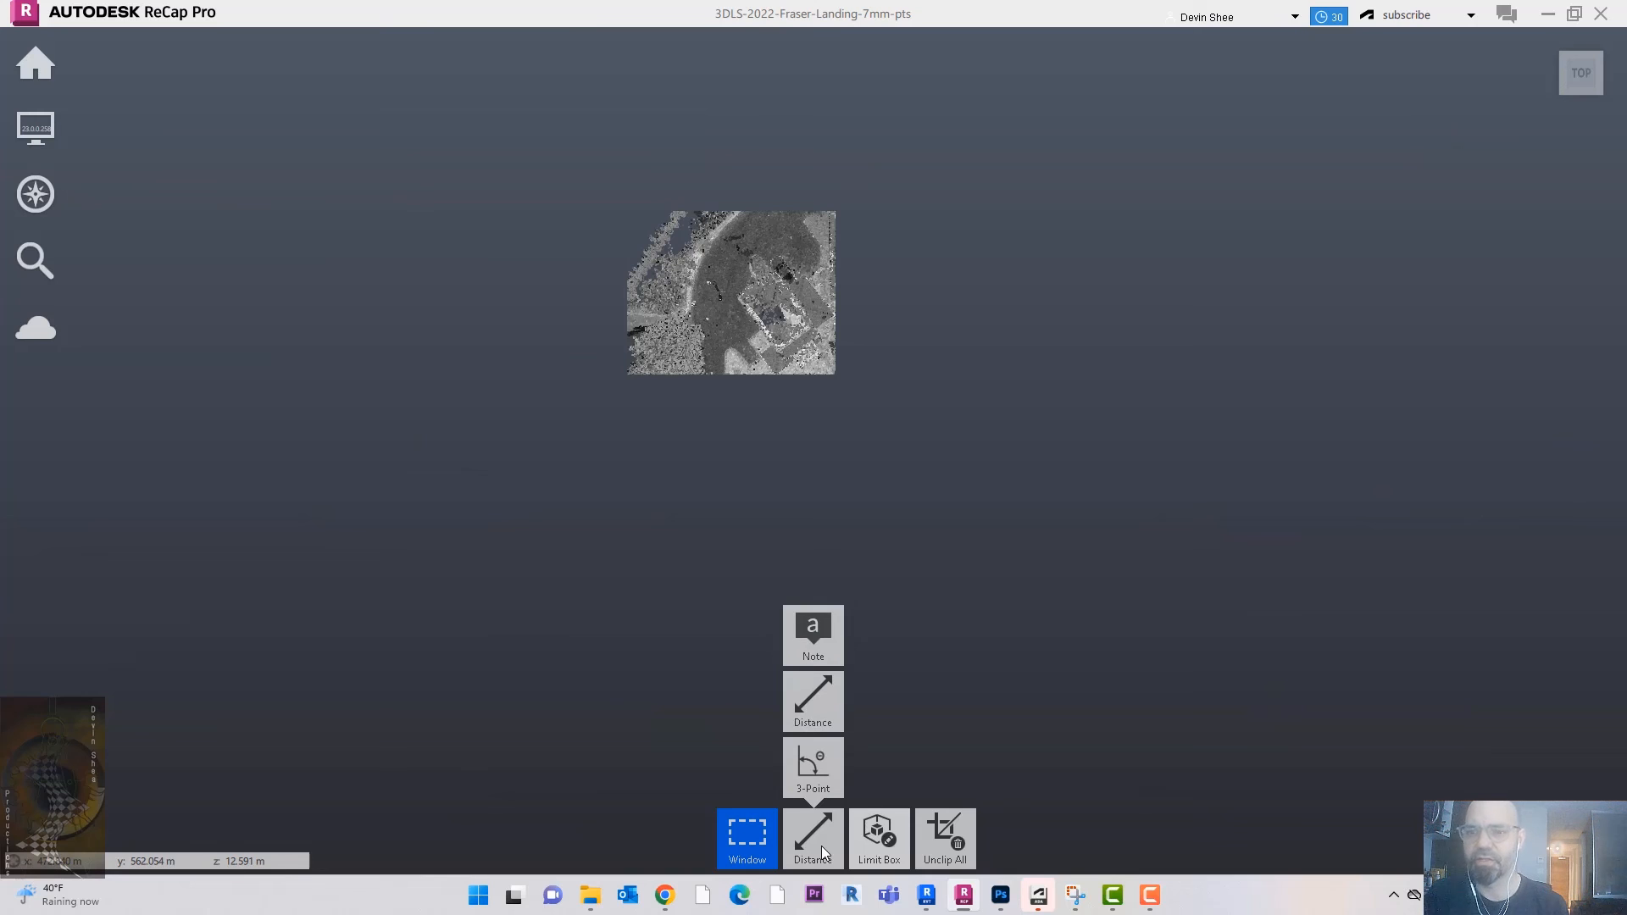
Step: Return to the top view, window-select a tighter area around the angled house, and clip everything outside it
{"action": "left_click_drag", "start_coordinate": [963, 557], "coordinate": [918, 350]}
{"action": "scroll", "coordinate": [892, 463], "scroll_direction": "up", "scroll_amount": 5}
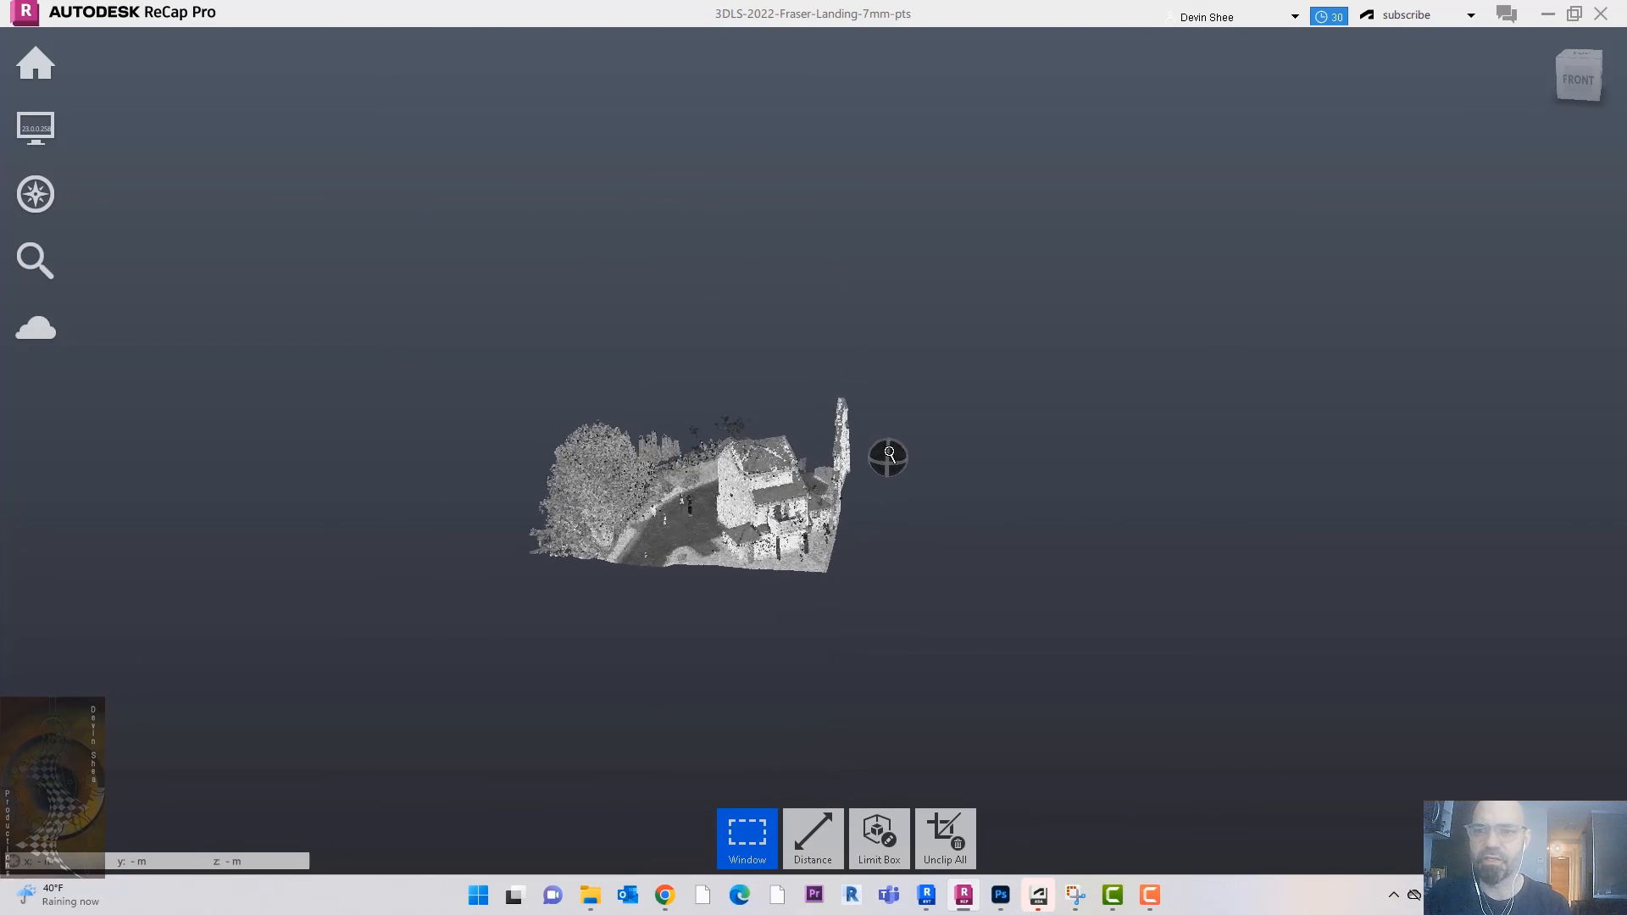
{"action": "left_click_drag", "start_coordinate": [932, 527], "coordinate": [975, 560]}
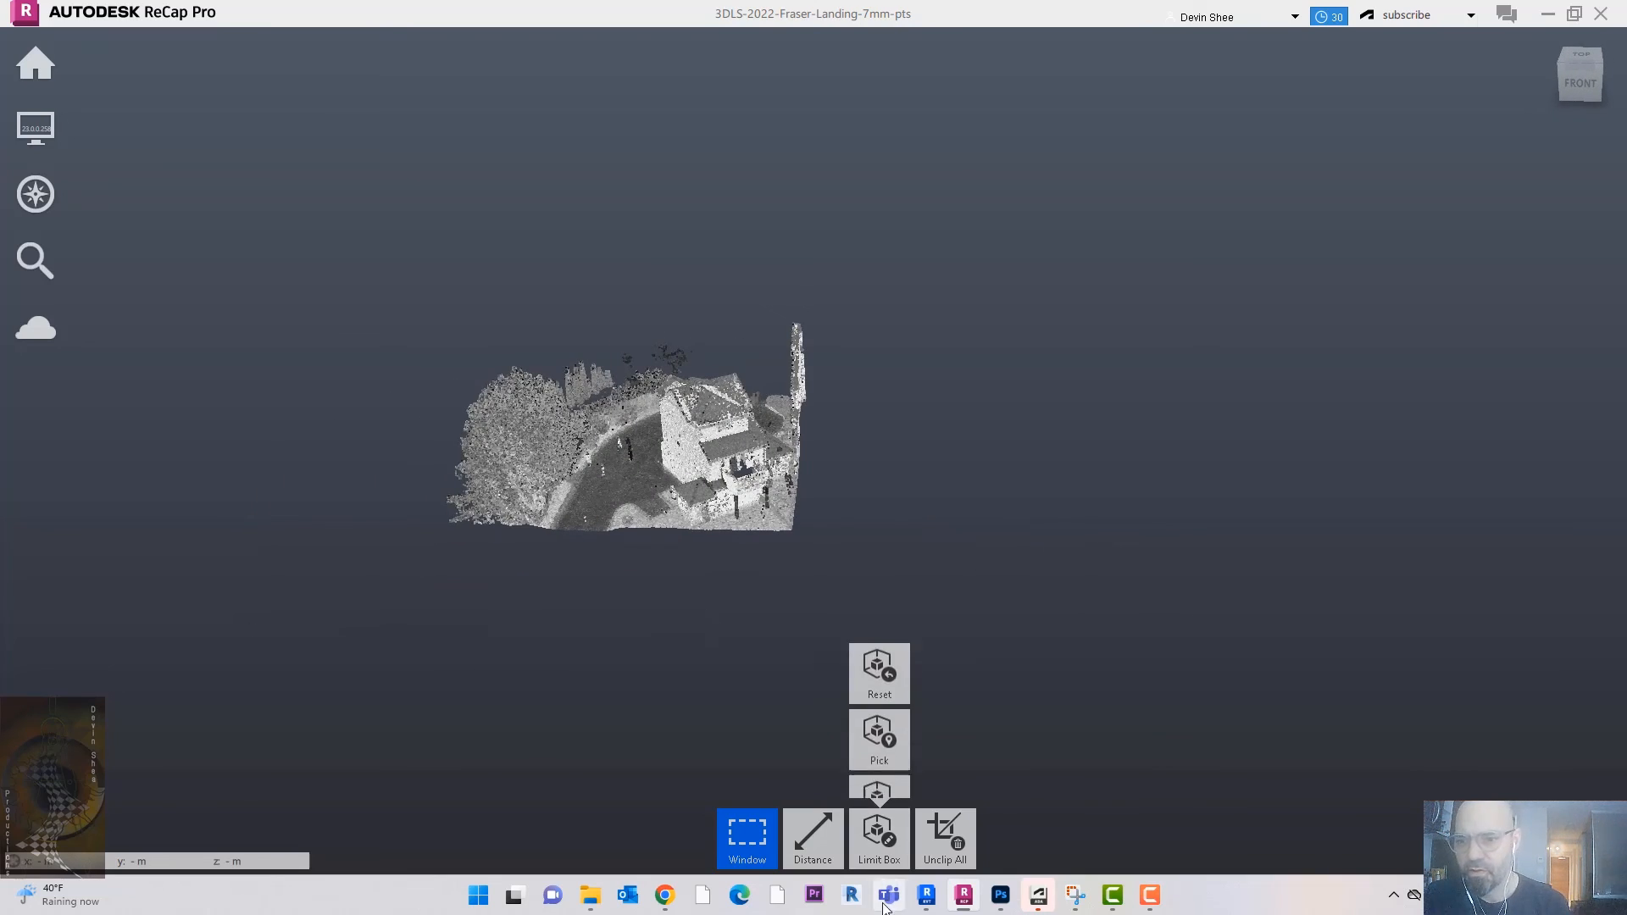
{"action": "left_click", "coordinate": [1581, 57]}
{"action": "scroll", "coordinate": [786, 333], "scroll_direction": "up", "scroll_amount": 2}
{"action": "scroll", "coordinate": [812, 298], "scroll_direction": "up", "scroll_amount": 5}
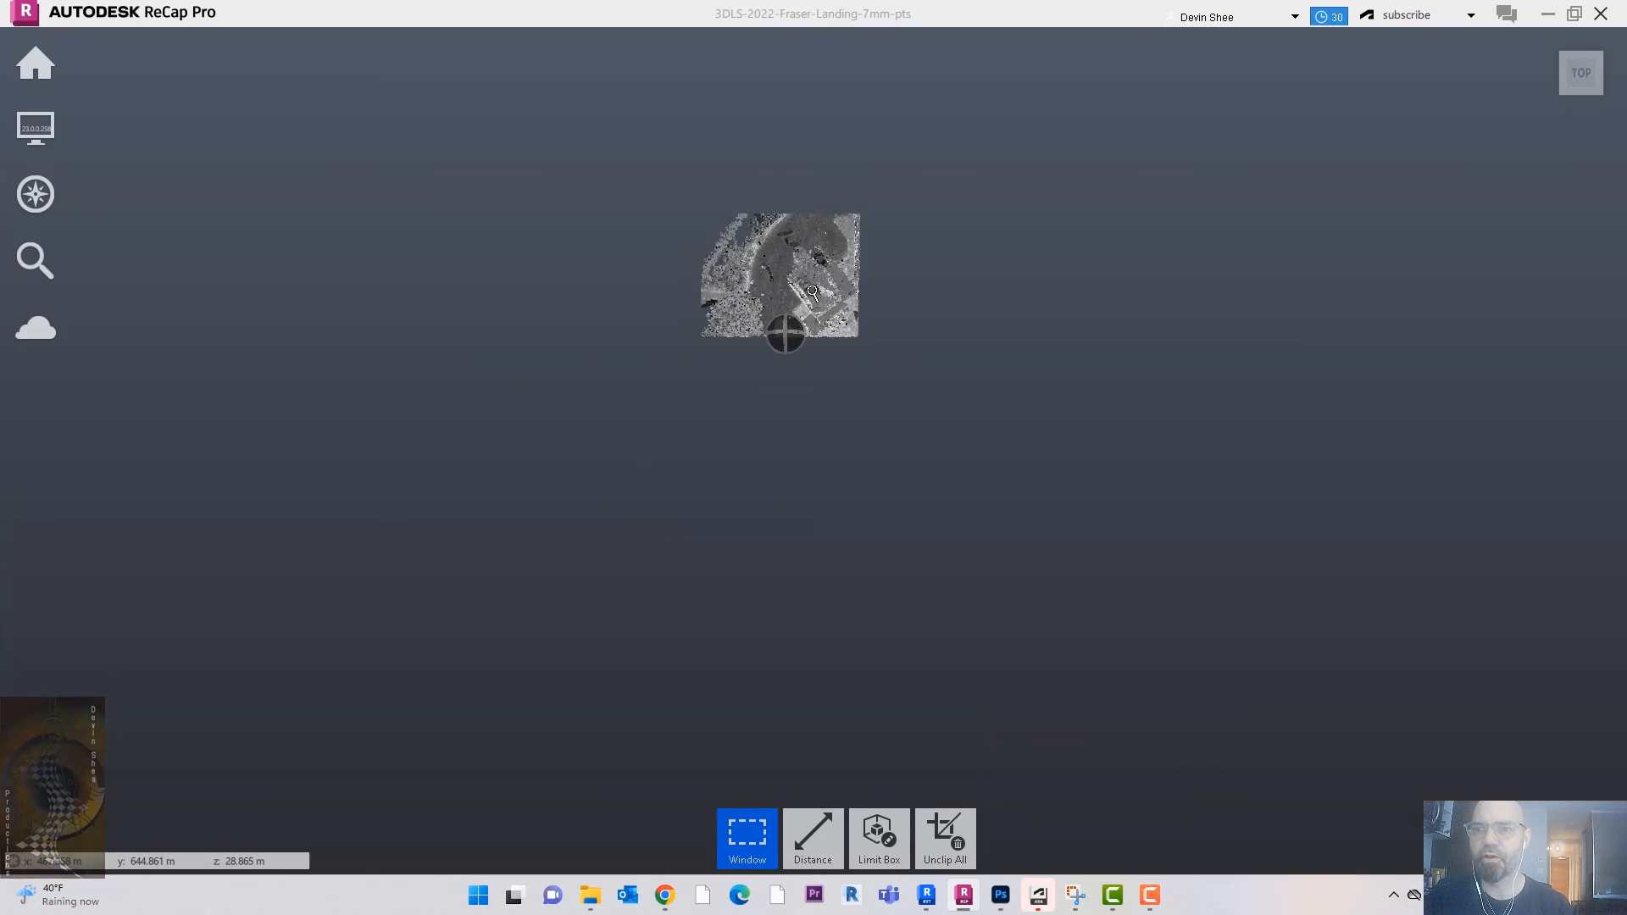
{"action": "middle_click_drag", "start_coordinate": [956, 229], "coordinate": [941, 329]}
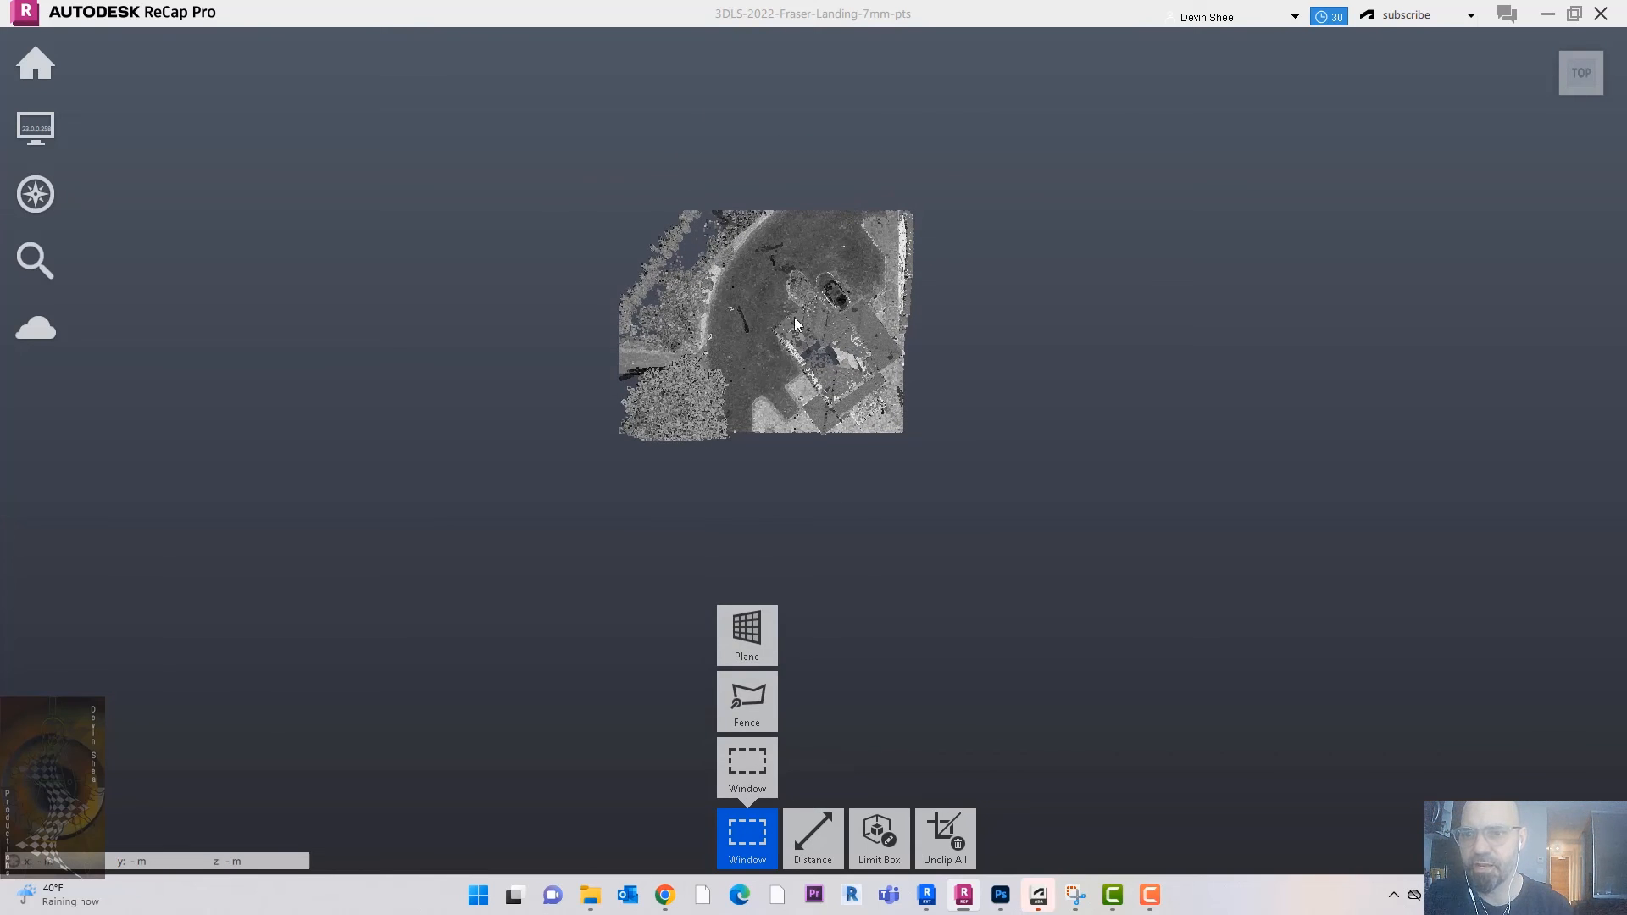
{"action": "left_click_drag", "start_coordinate": [746, 250], "coordinate": [935, 351]}
{"action": "mouse_move", "coordinate": [835, 869]}
{"action": "left_click", "coordinate": [826, 842]}
Step: Window-select the tall sliver of neighbouring wall standing beside the house and delete its points
{"action": "scroll", "coordinate": [936, 347], "scroll_direction": "up", "scroll_amount": 3}
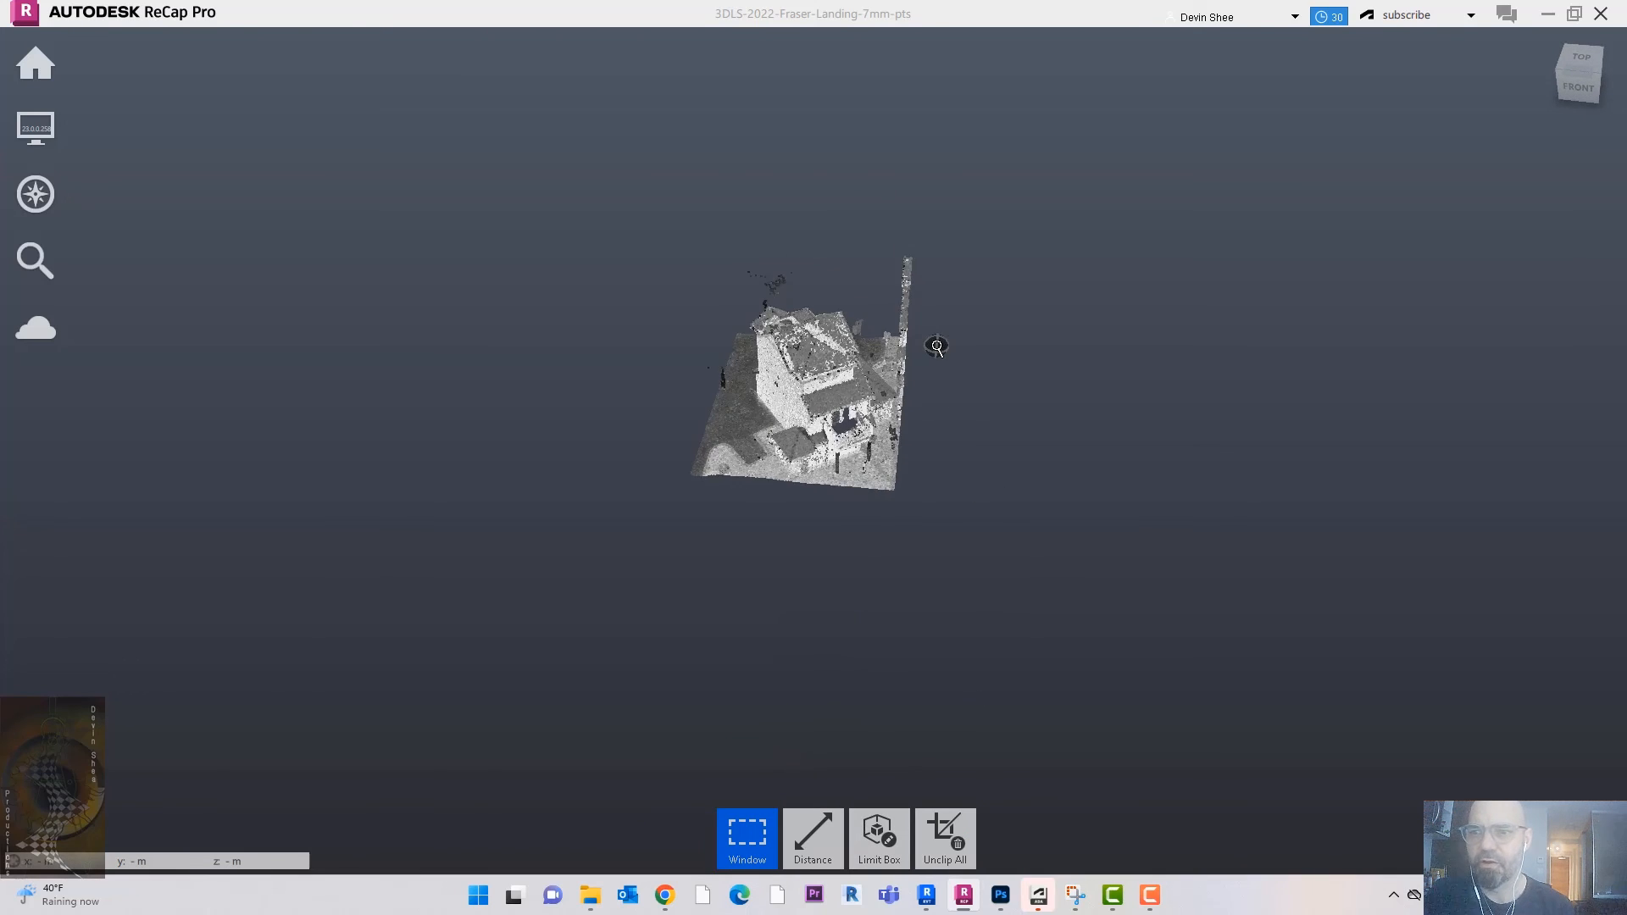
{"action": "middle_click_drag", "start_coordinate": [931, 461], "coordinate": [1031, 421], "text": "shift"}
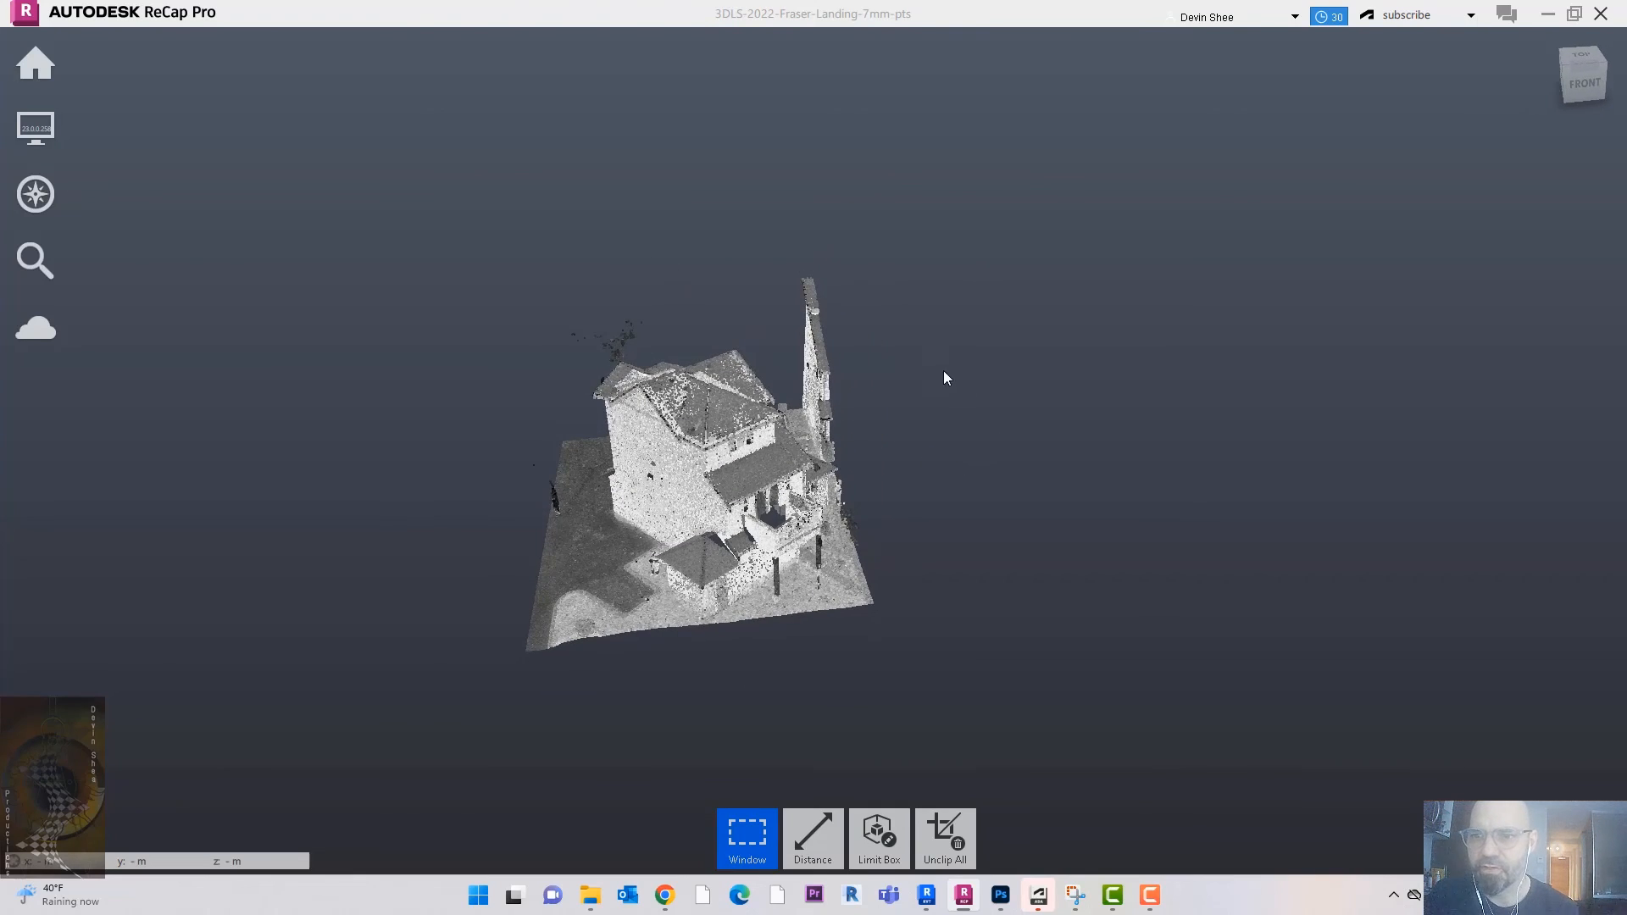
{"action": "left_click_drag", "start_coordinate": [830, 305], "coordinate": [877, 392]}
{"action": "middle_click_drag", "start_coordinate": [910, 438], "coordinate": [840, 378], "text": "shift"}
{"action": "left_click_drag", "start_coordinate": [939, 458], "coordinate": [963, 489]}
{"action": "left_click", "coordinate": [886, 835]}
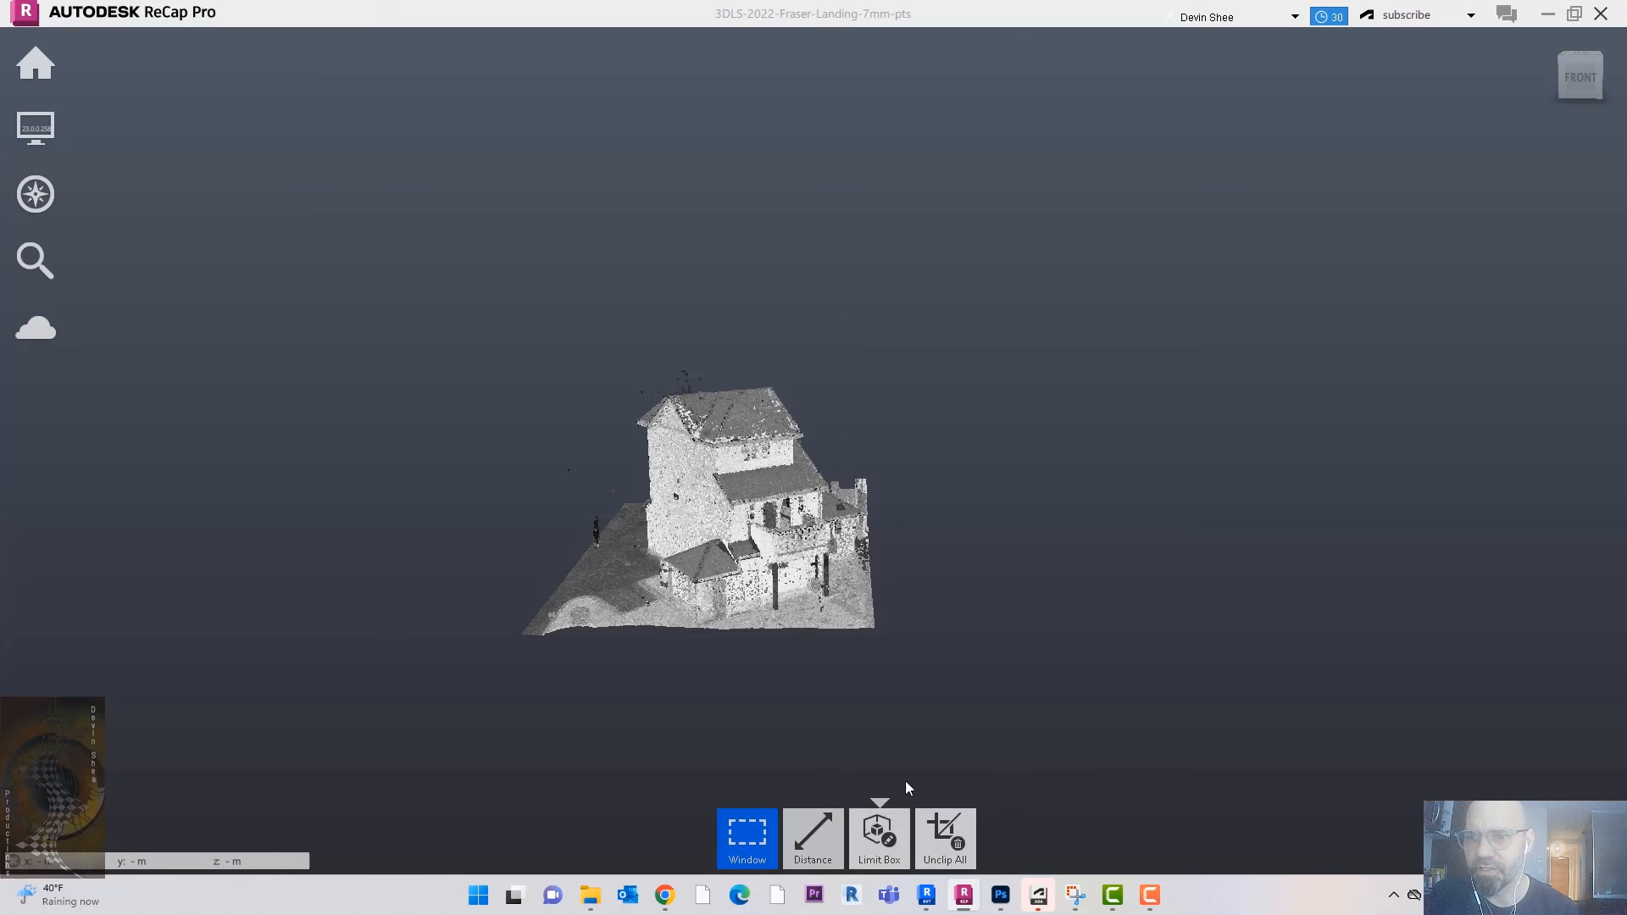
Step: Delete the two groups of stray points floating in the air beside the house's roof
{"action": "mouse_move", "coordinate": [944, 460]}
{"action": "middle_mouse_down", "text": "shift"}
{"action": "mouse_move", "coordinate": [1021, 496]}
{"action": "mouse_move", "coordinate": [1164, 513]}
{"action": "middle_mouse_up", "text": "shift"}
{"action": "left_click_drag", "start_coordinate": [389, 338], "coordinate": [537, 430]}
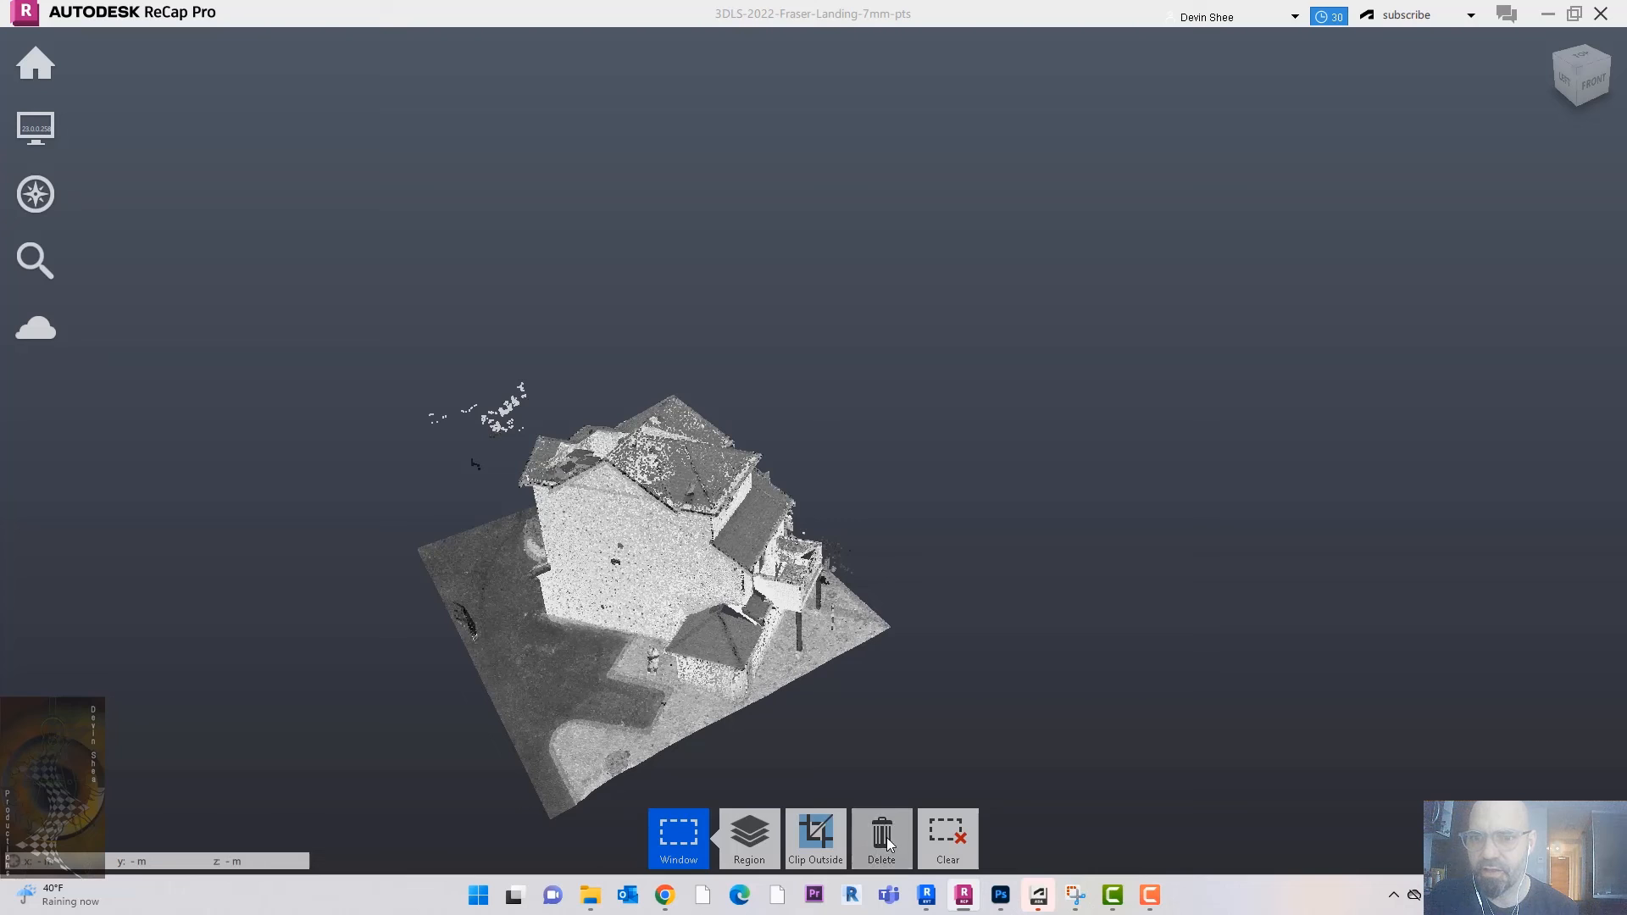
{"action": "left_click", "coordinate": [882, 838]}
{"action": "left_click_drag", "start_coordinate": [440, 393], "coordinate": [509, 481]}
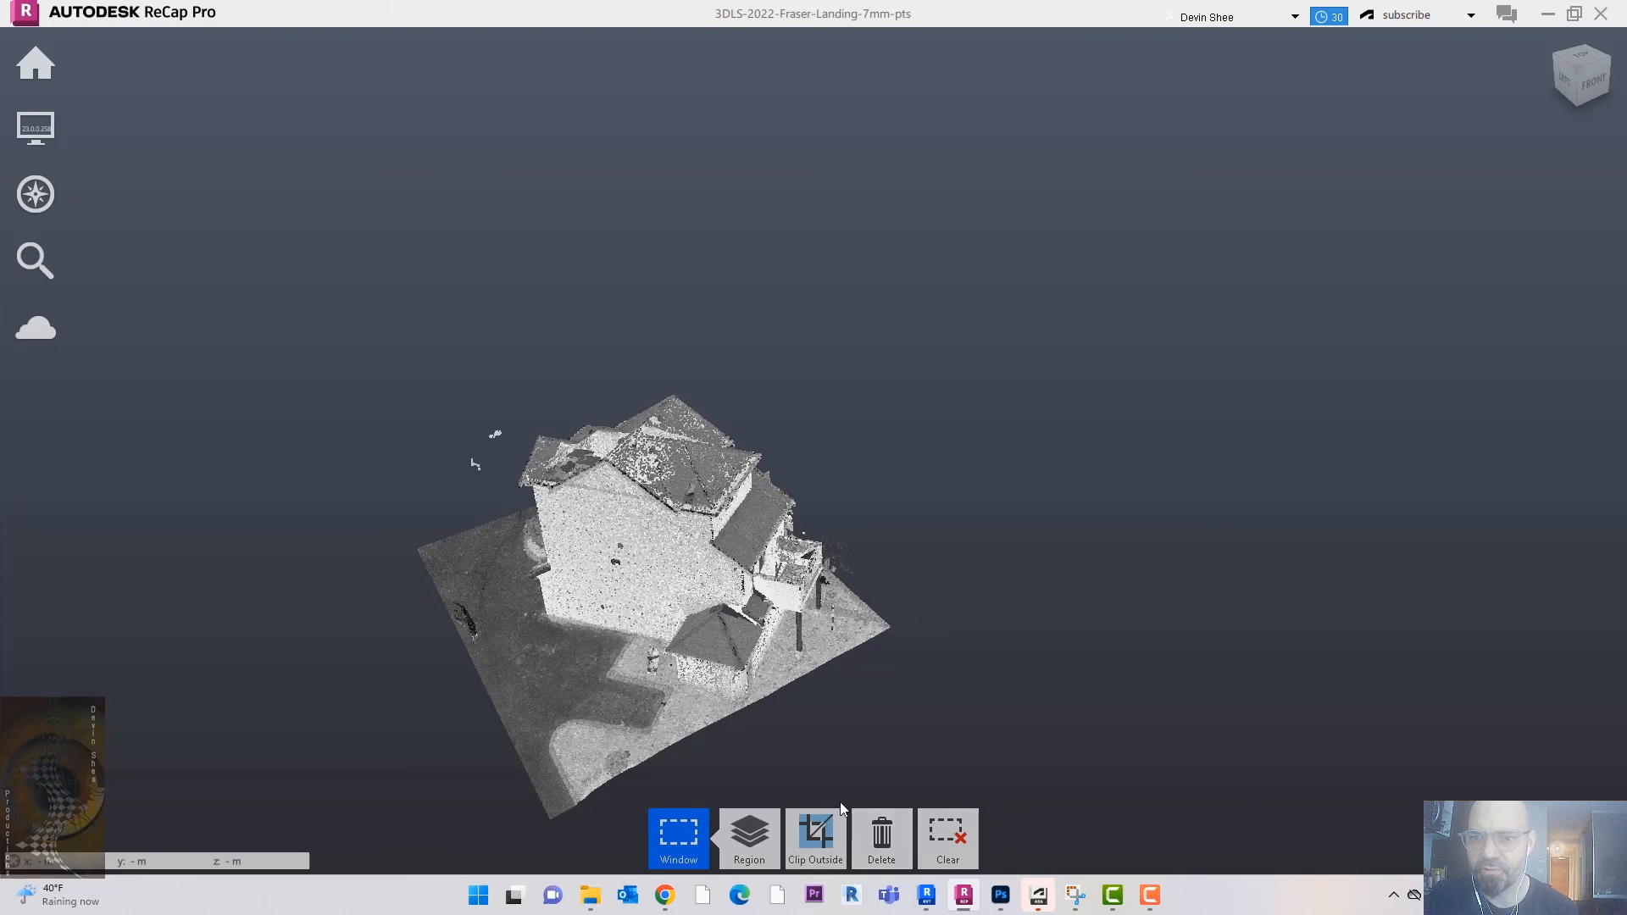
{"action": "left_click", "coordinate": [879, 837]}
{"action": "middle_click_drag", "start_coordinate": [926, 505], "coordinate": [824, 462], "text": "shift"}
{"action": "scroll", "coordinate": [937, 538], "scroll_direction": "up", "scroll_amount": 5}
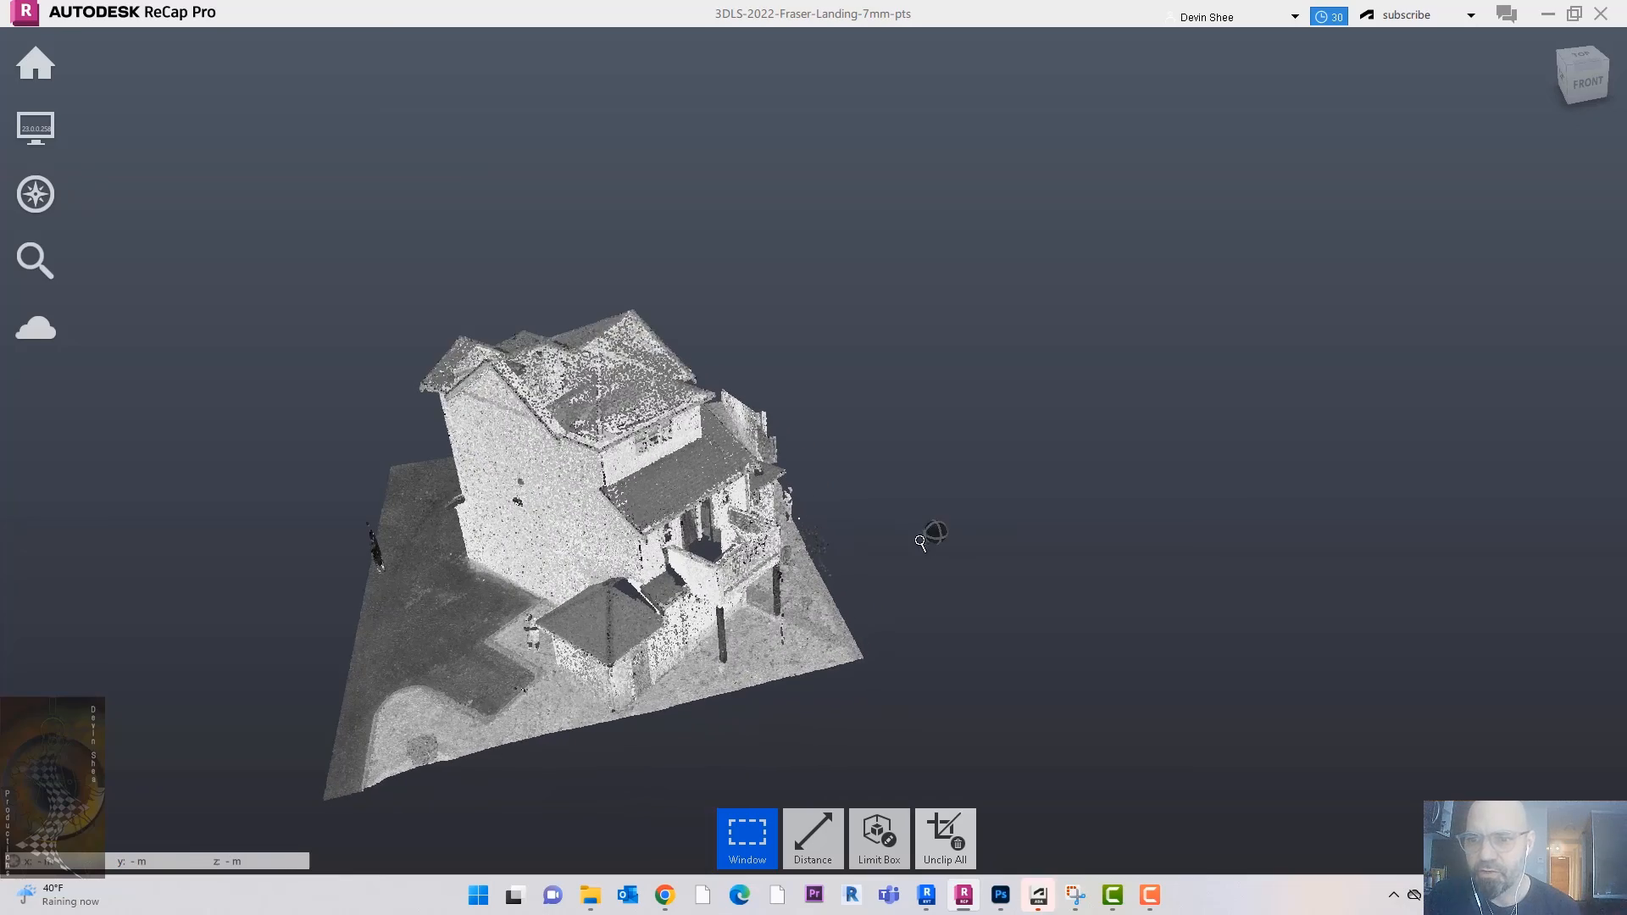
Step: Window-select the remaining cluster of stray points hovering past the house's roof corner and delete it
{"action": "middle_click_drag", "start_coordinate": [880, 538], "coordinate": [746, 542], "text": "shift"}
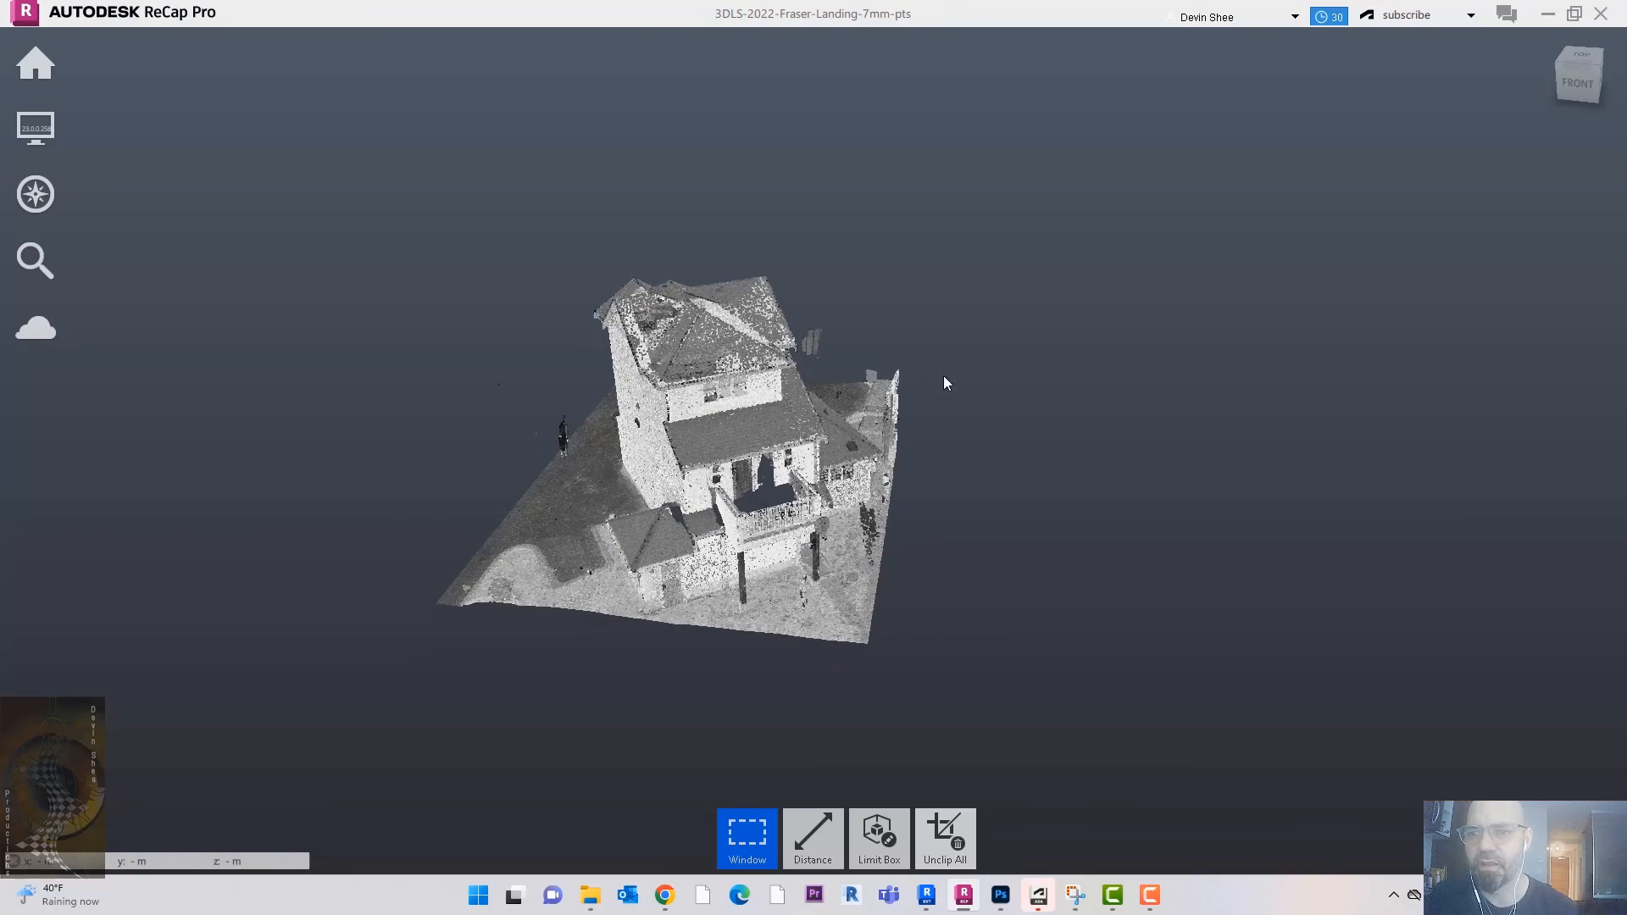
{"action": "scroll", "coordinate": [797, 333], "scroll_direction": "up", "scroll_amount": 3}
{"action": "left_click_drag", "start_coordinate": [997, 268], "coordinate": [795, 386]}
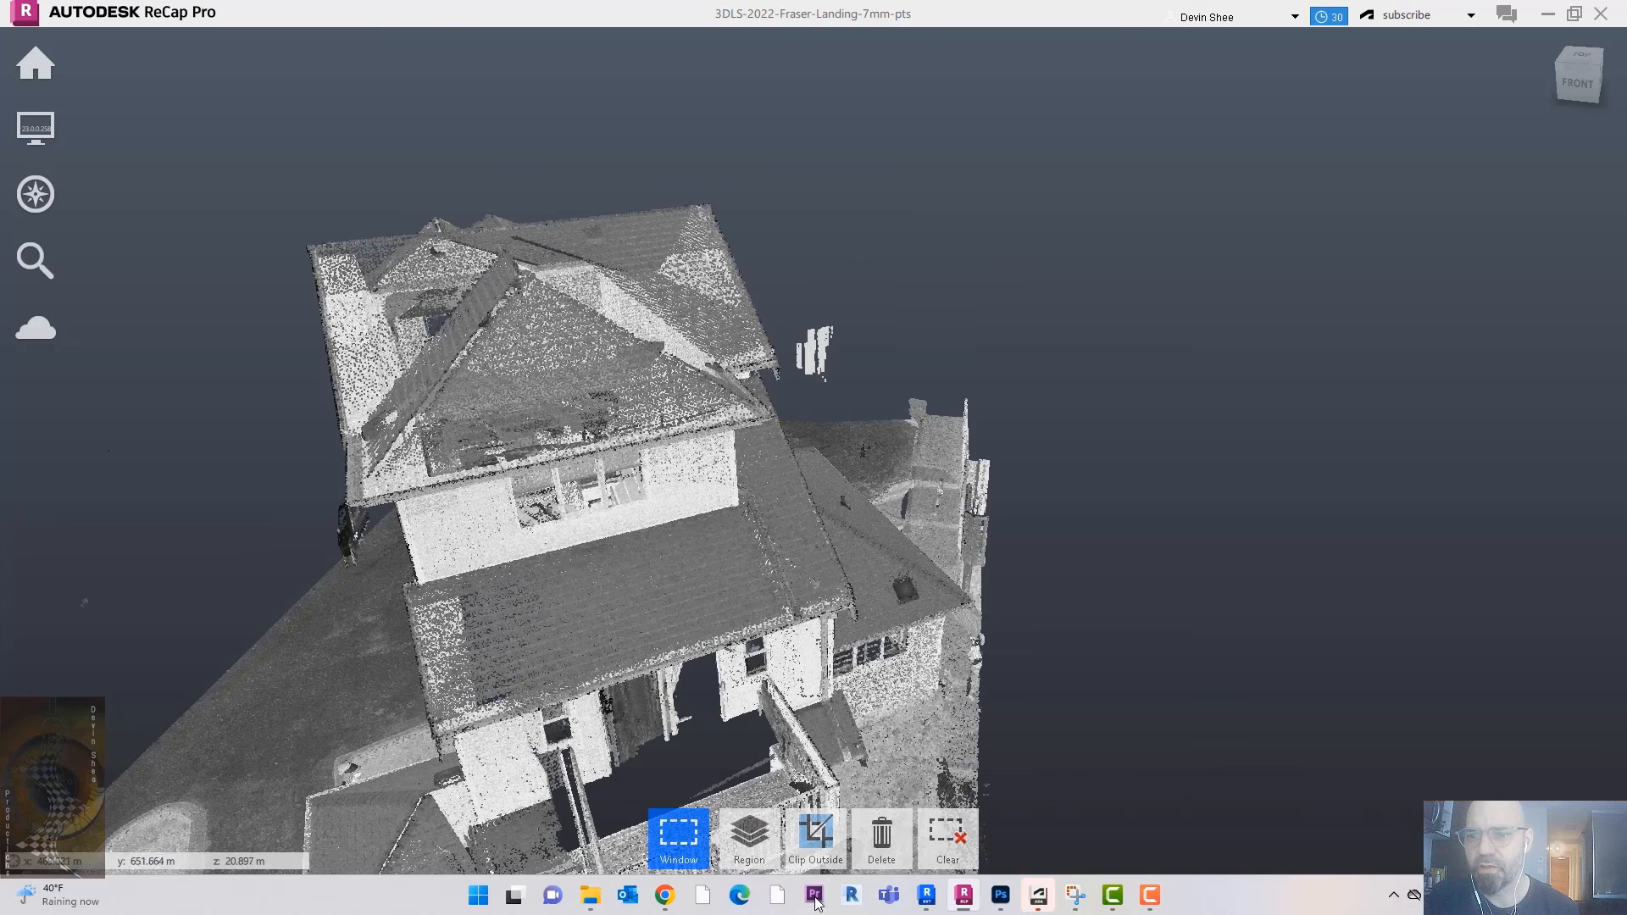
{"action": "left_click", "coordinate": [882, 840]}
{"action": "scroll", "coordinate": [1145, 479], "scroll_direction": "down", "scroll_amount": 3}
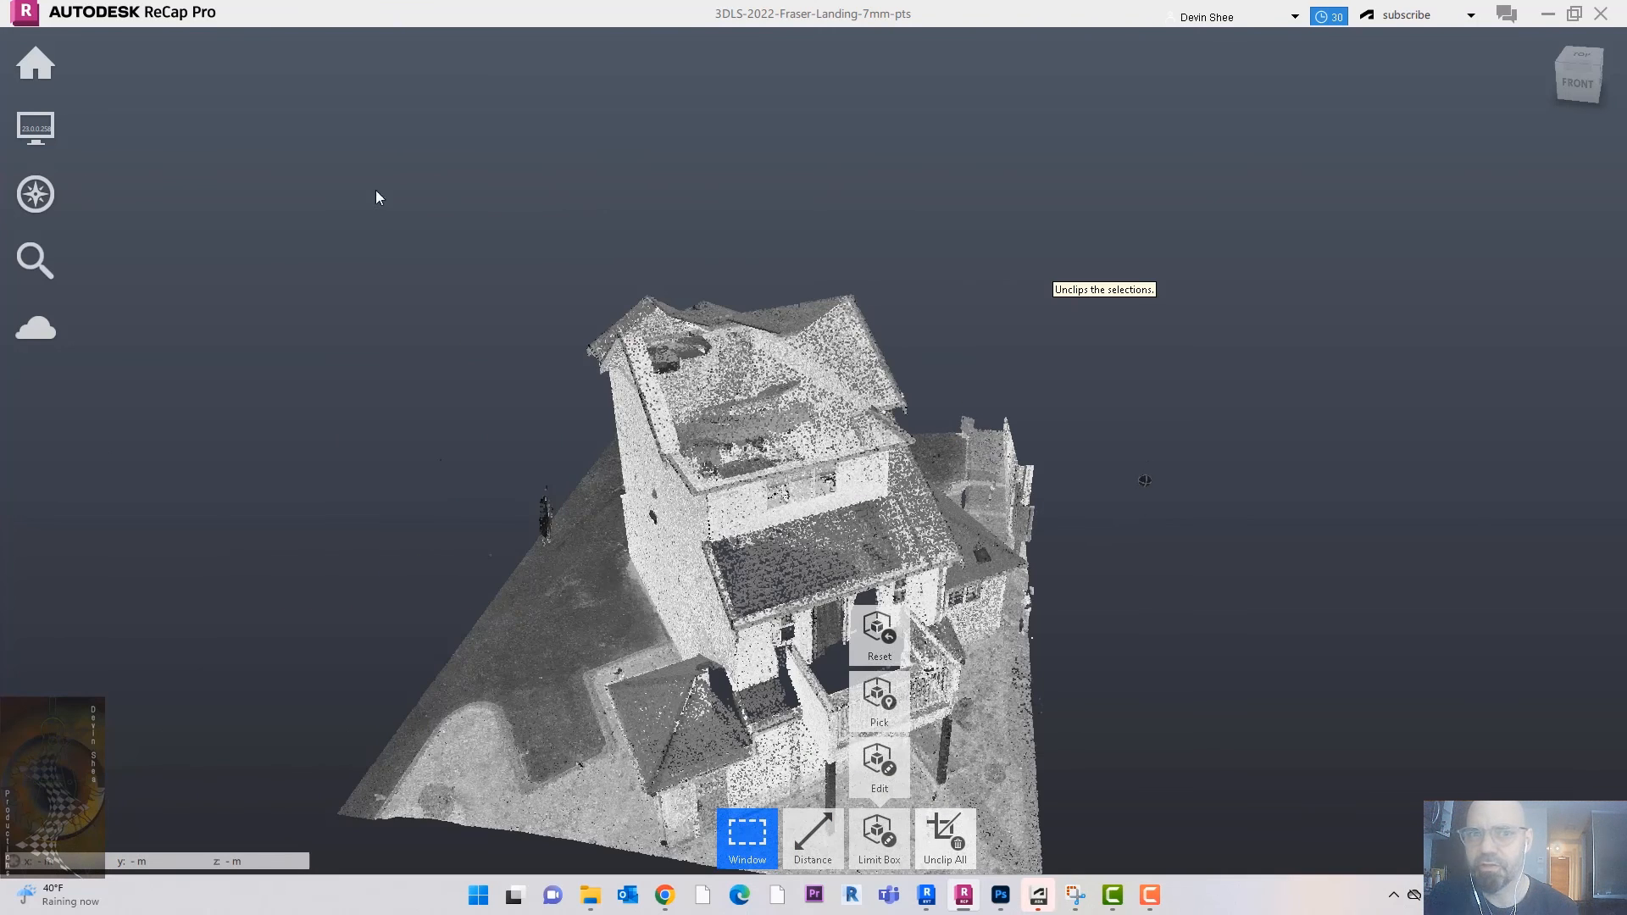
{"action": "mouse_move", "coordinate": [35, 64]}
{"action": "mouse_move", "coordinate": [503, 70]}
{"action": "left_click", "coordinate": [503, 138]}
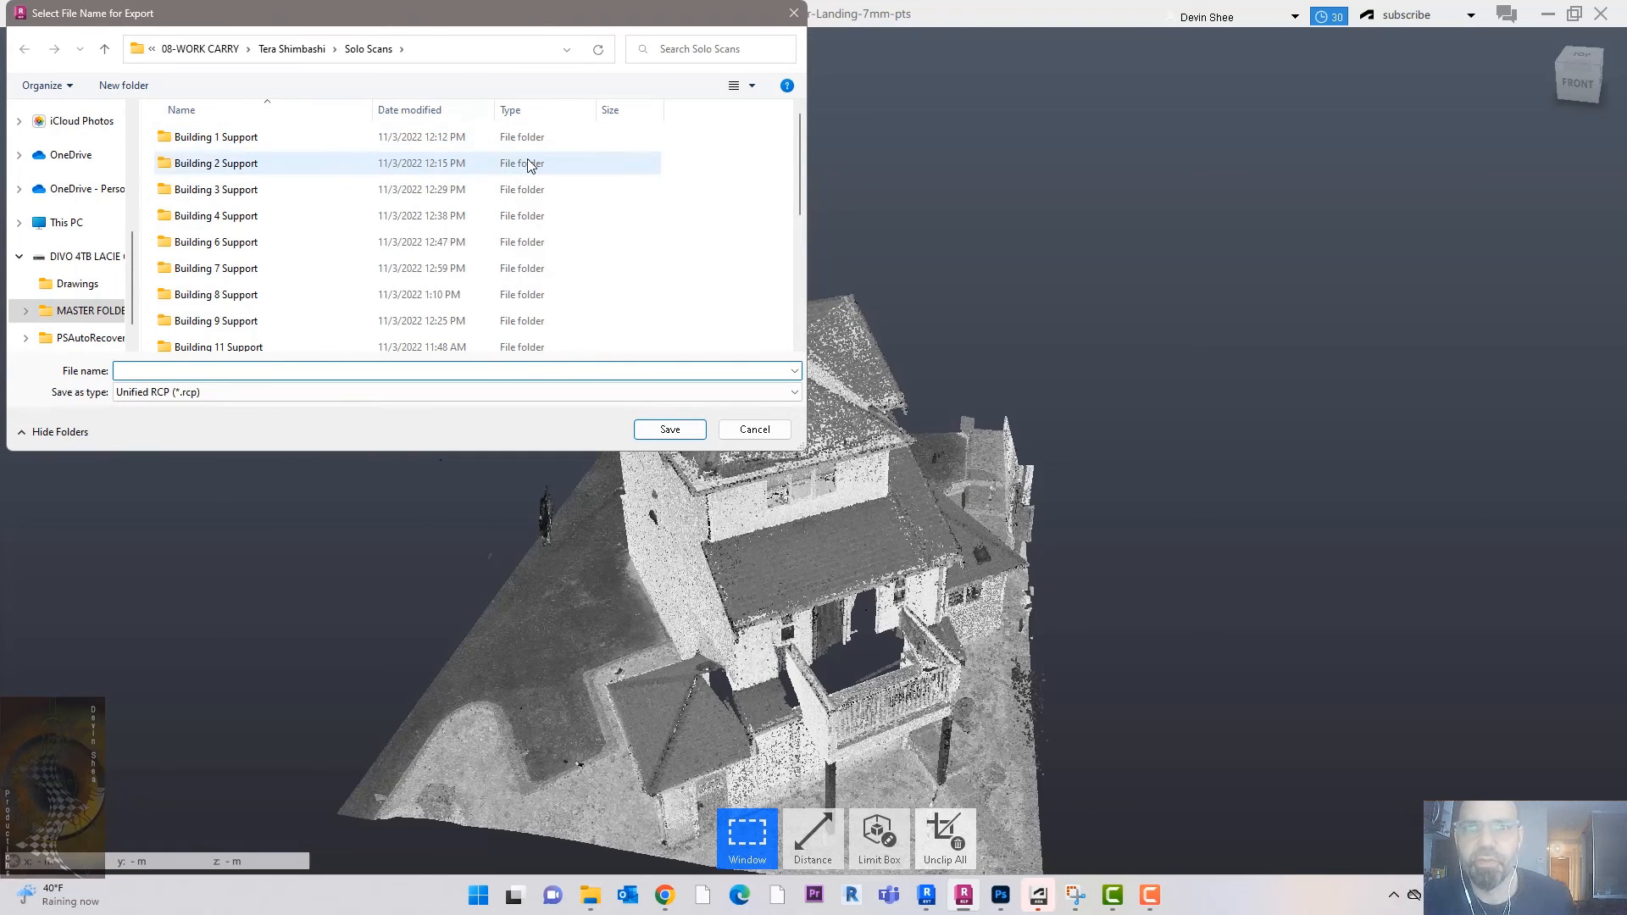
{"action": "left_click", "coordinate": [755, 428]}
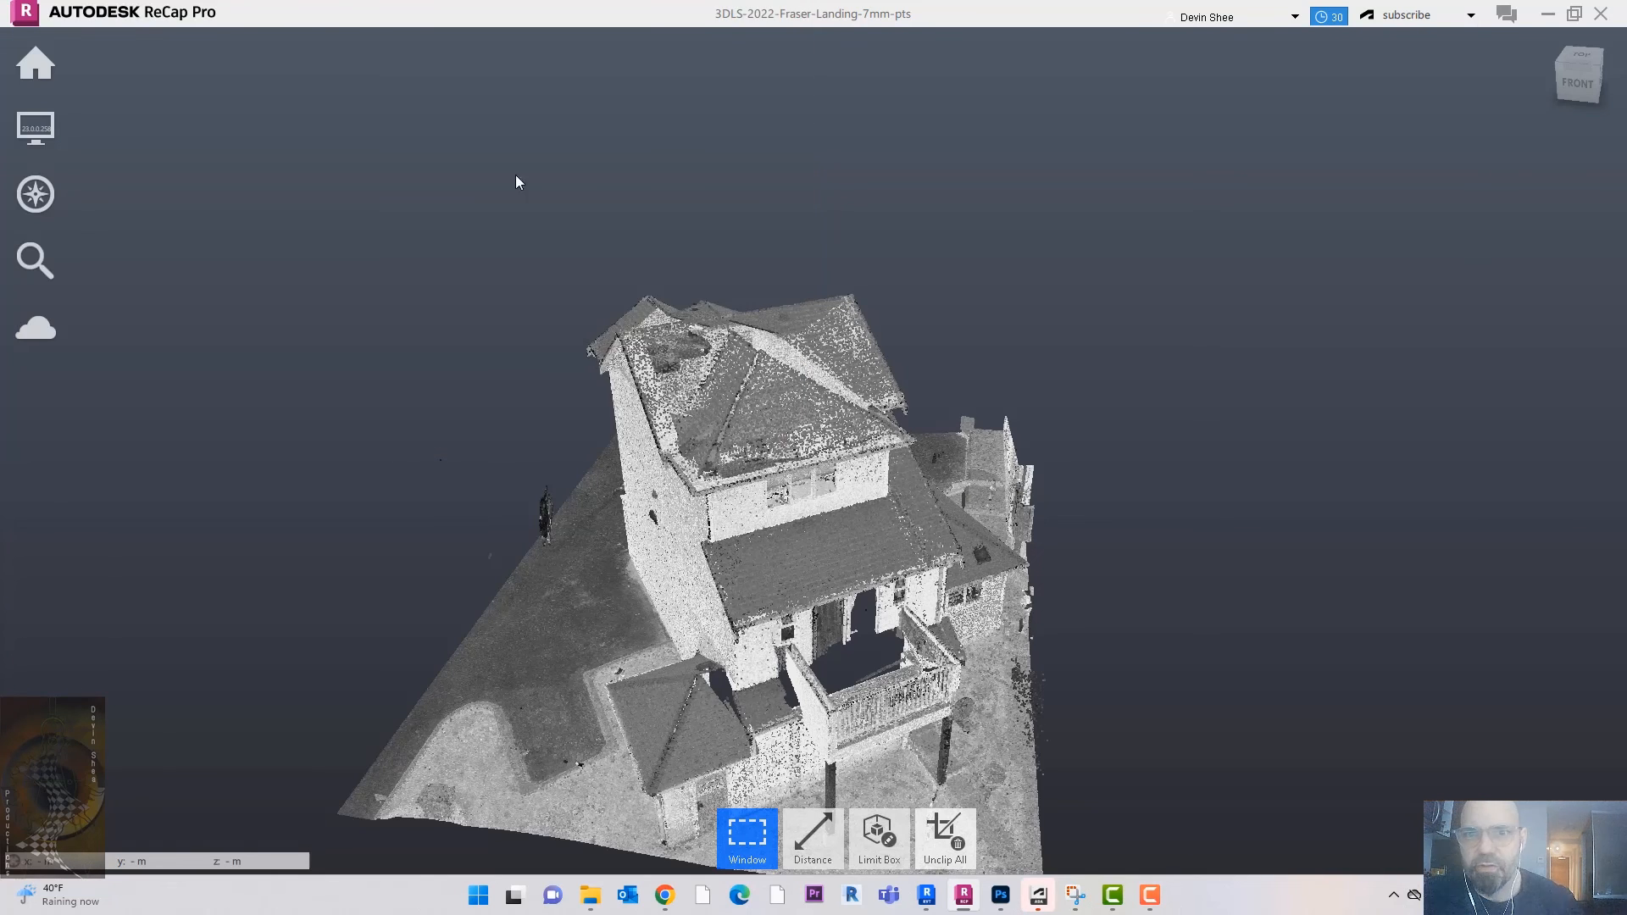
{"action": "mouse_move", "coordinate": [533, 72]}
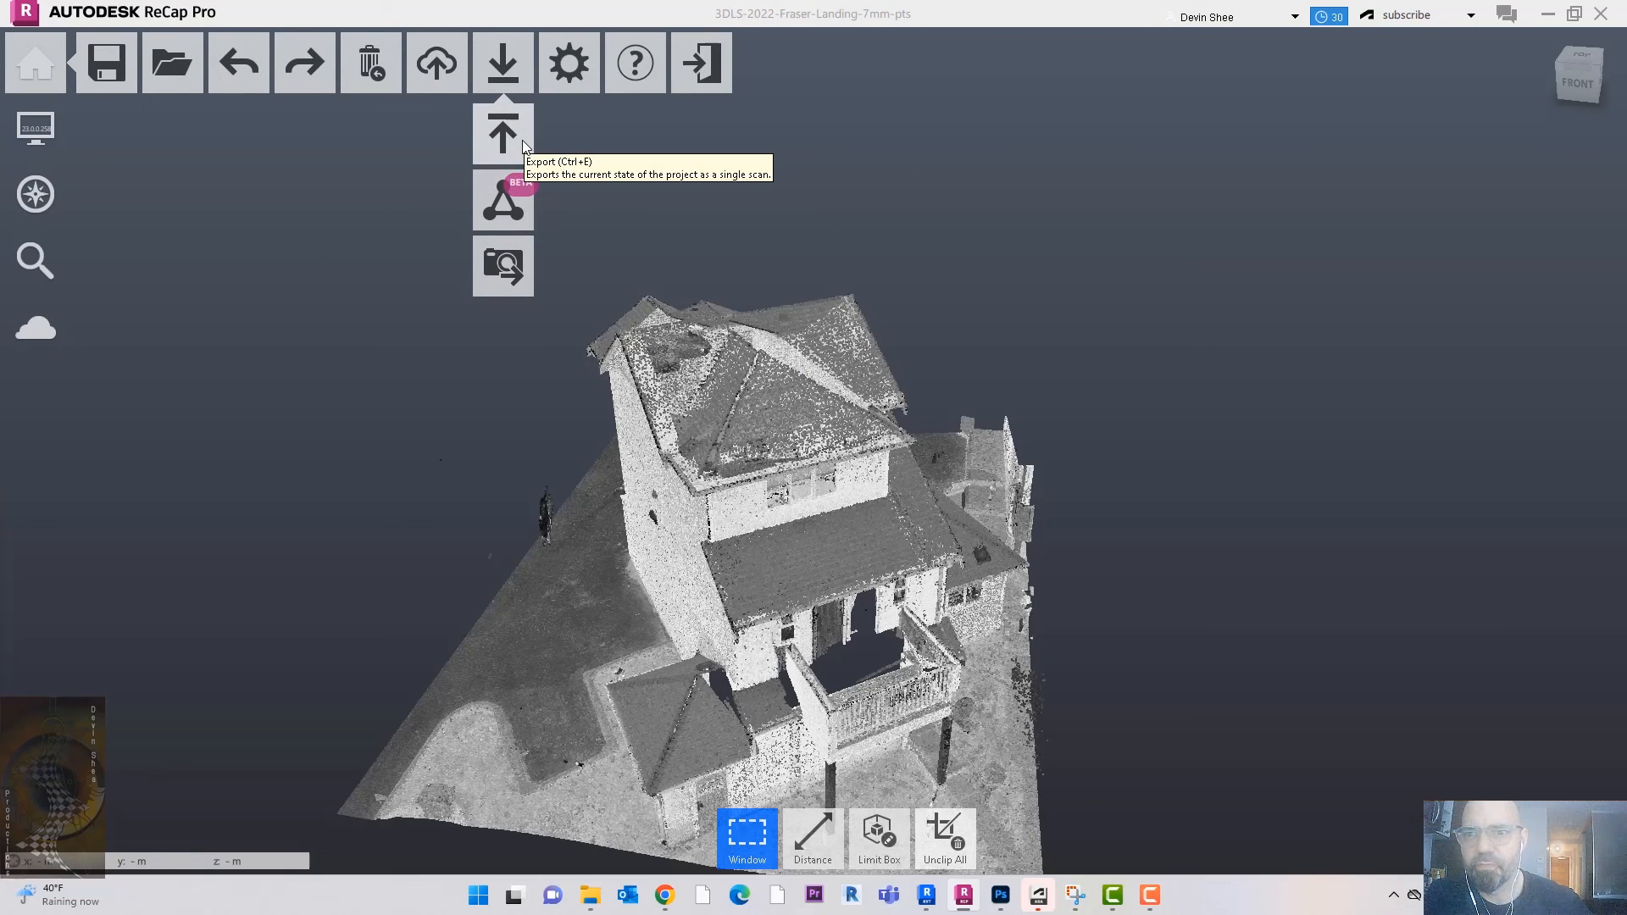
{"action": "left_click", "coordinate": [578, 72]}
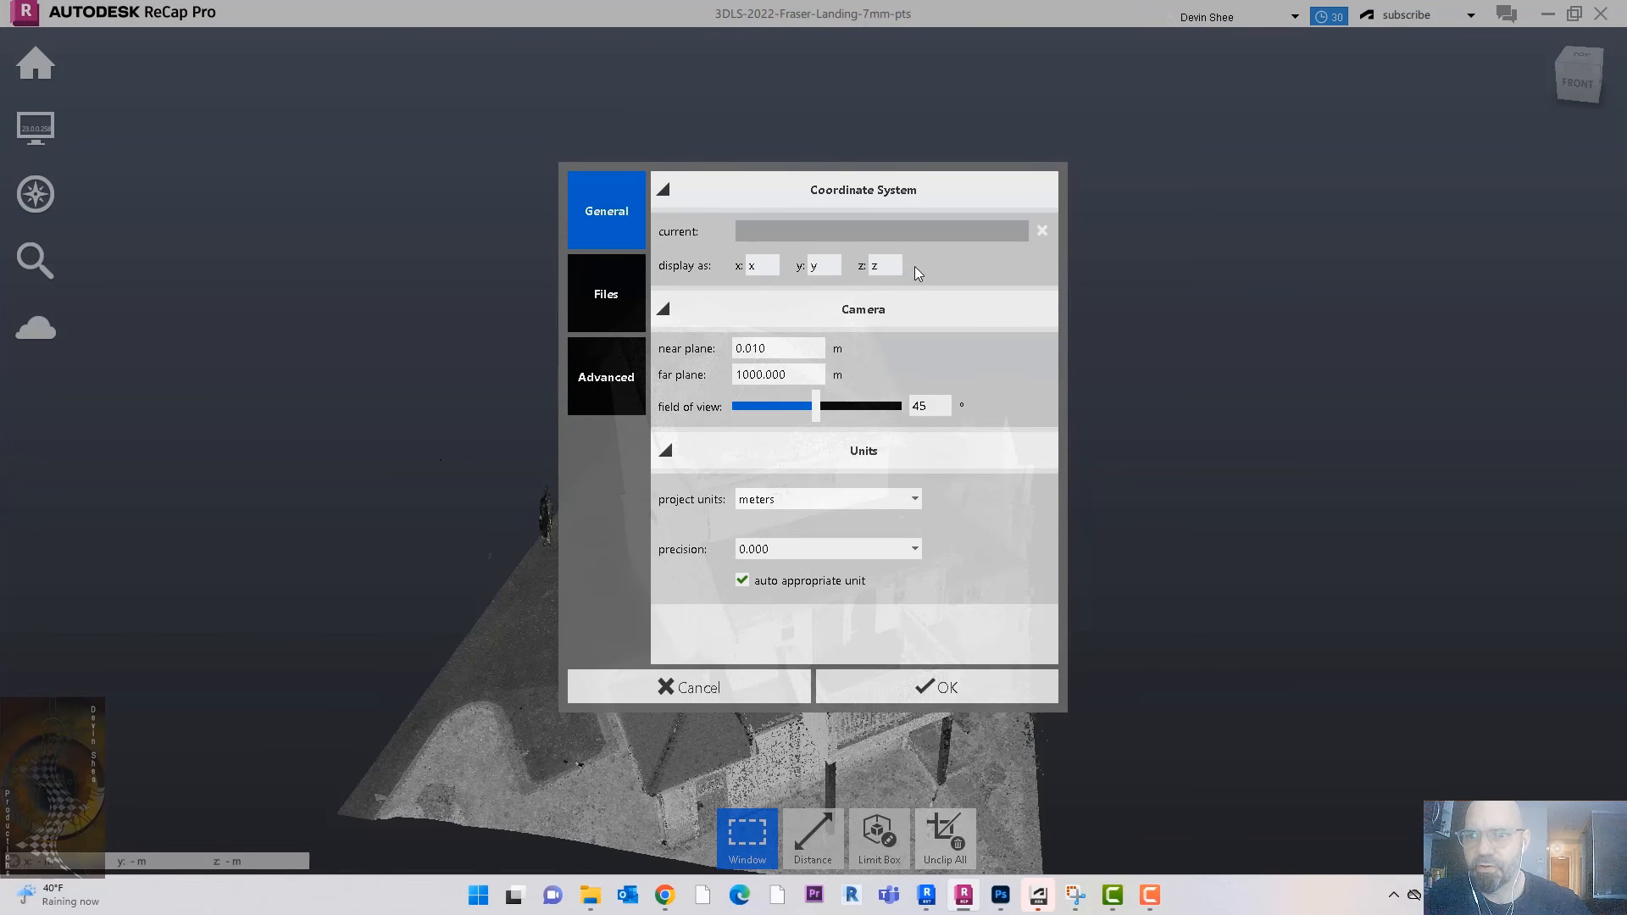
{"action": "left_click", "coordinate": [775, 682]}
Step: Start exporting the isolated house as a Unified RCP in the Solo Scans folder and name the file Building 5
{"action": "mouse_move", "coordinate": [40, 70]}
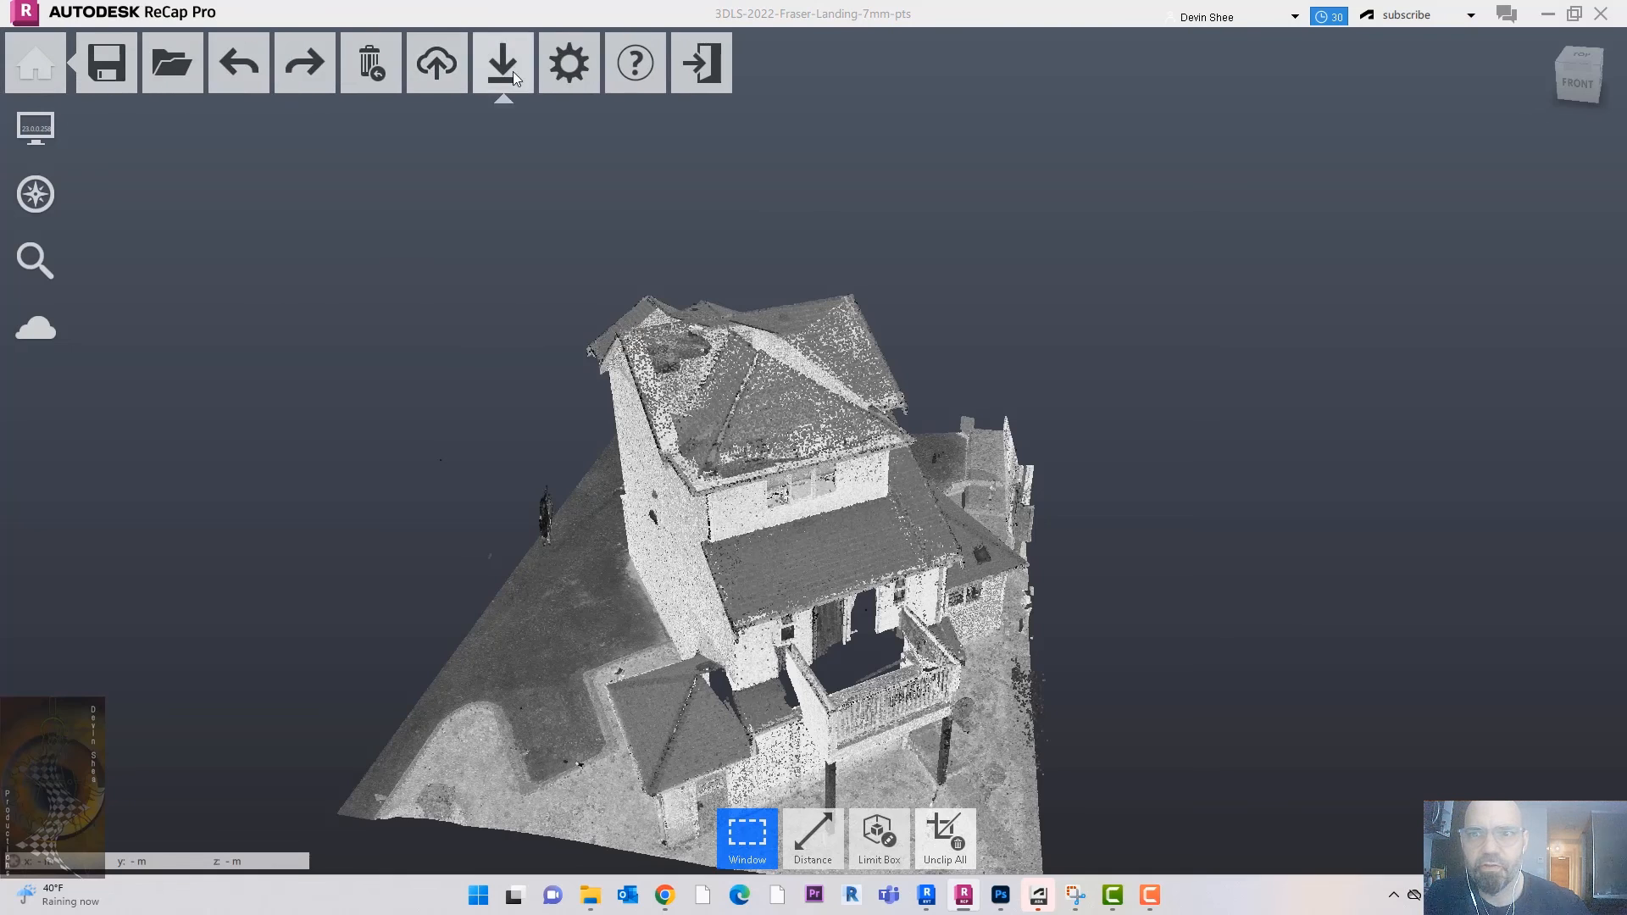
{"action": "mouse_move", "coordinate": [496, 78]}
{"action": "left_click", "coordinate": [520, 146]}
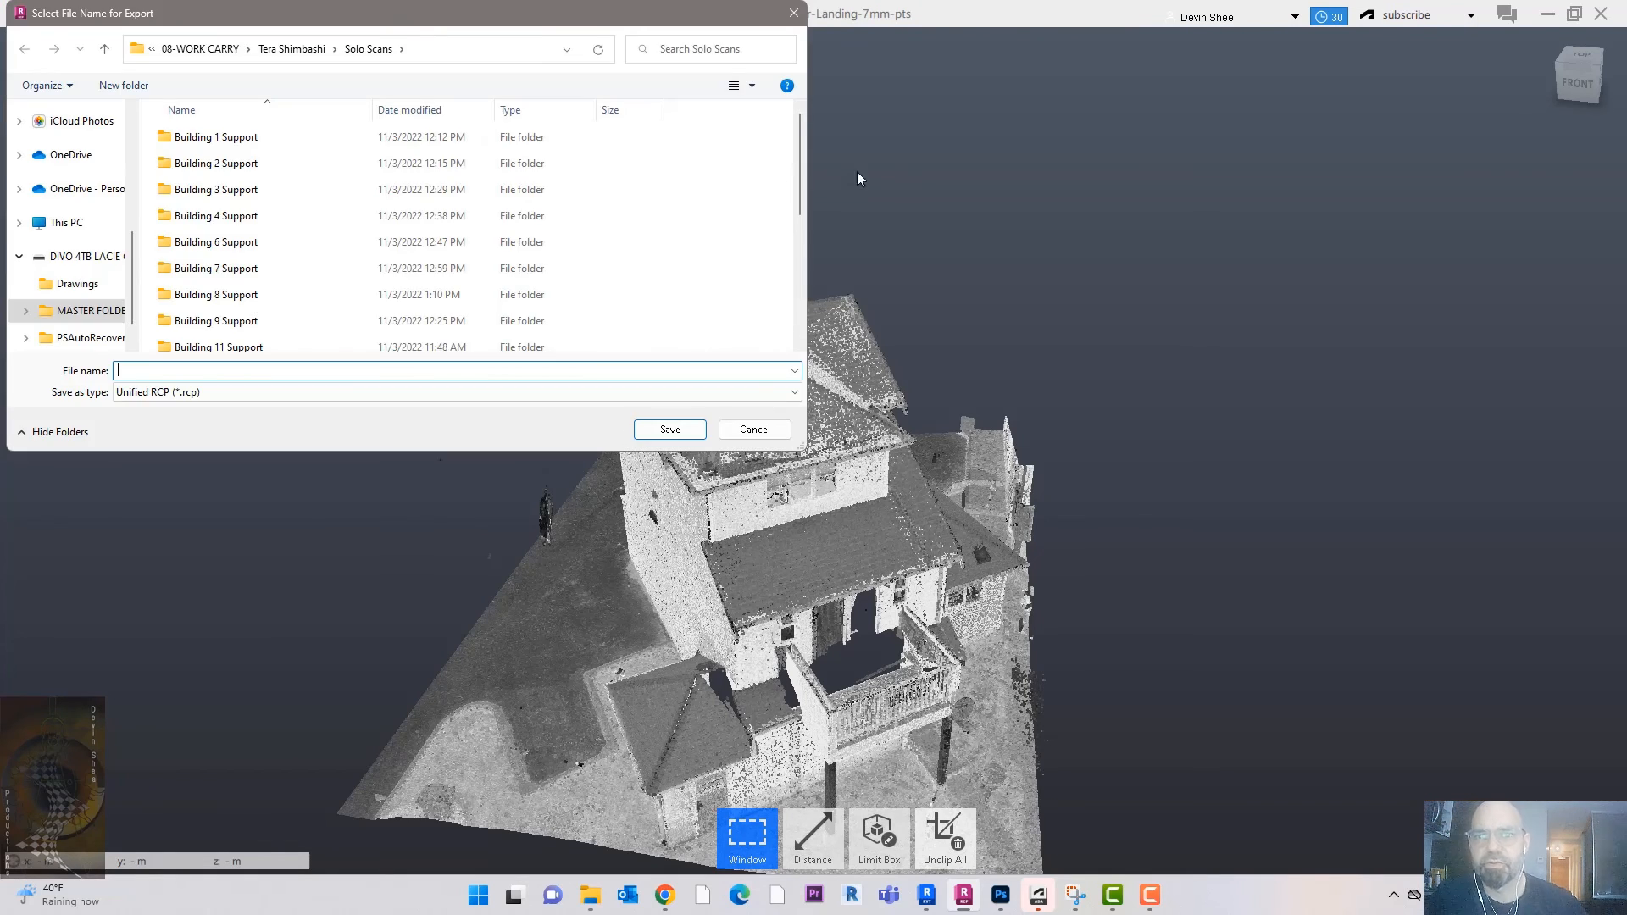
{"action": "left_click", "coordinate": [265, 269]}
{"action": "left_click", "coordinate": [202, 370]}
{"action": "left_click", "coordinate": [202, 368]}
{"action": "key", "text": "BackSpace"}
{"action": "key", "text": "BackSpace"}
{"action": "key", "text": "BackSpace"}
{"action": "key", "text": "BackSpace"}
{"action": "key", "text": "BackSpace"}
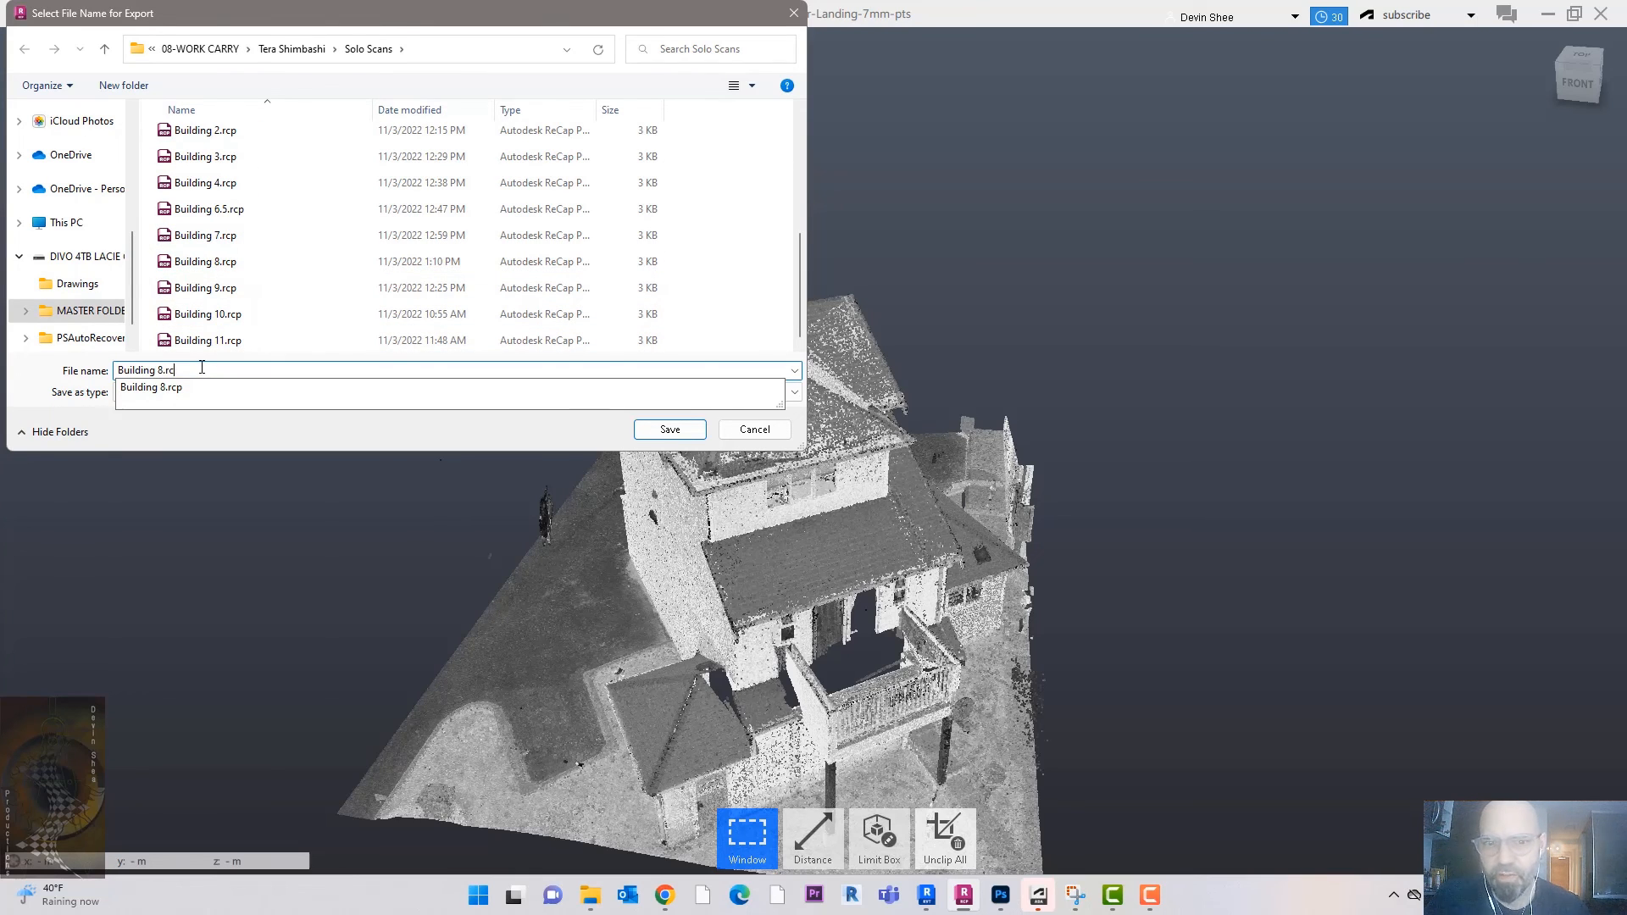
{"action": "type", "text": "5"}
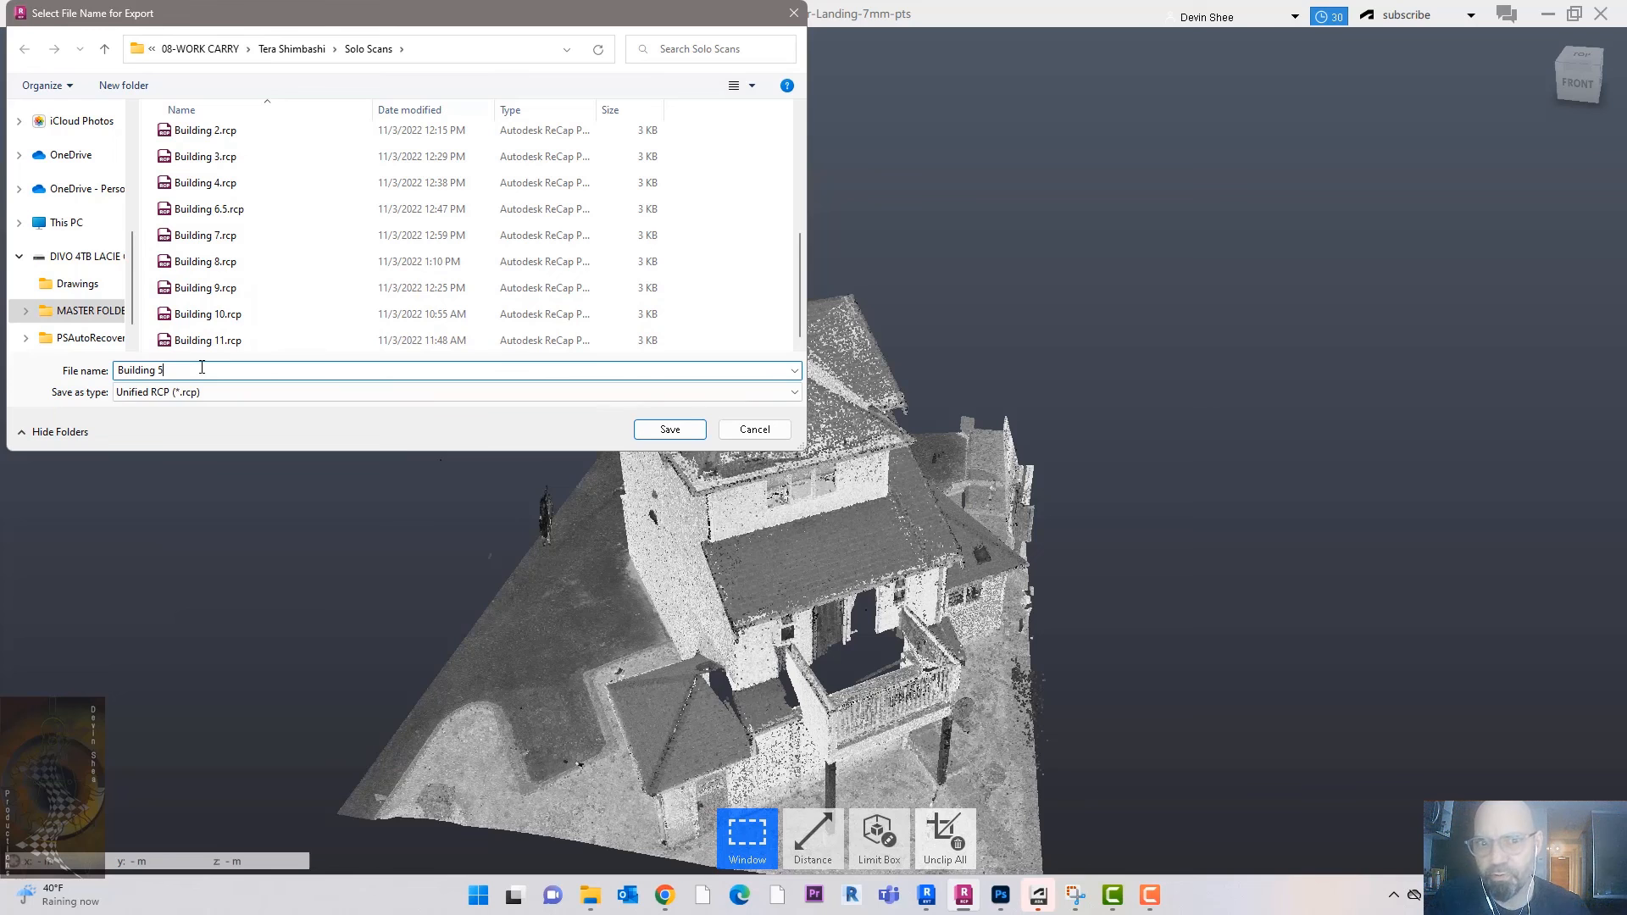
Step: Save the export file, check the unify grid spacing, and start unifying the project scans
{"action": "left_click", "coordinate": [674, 429]}
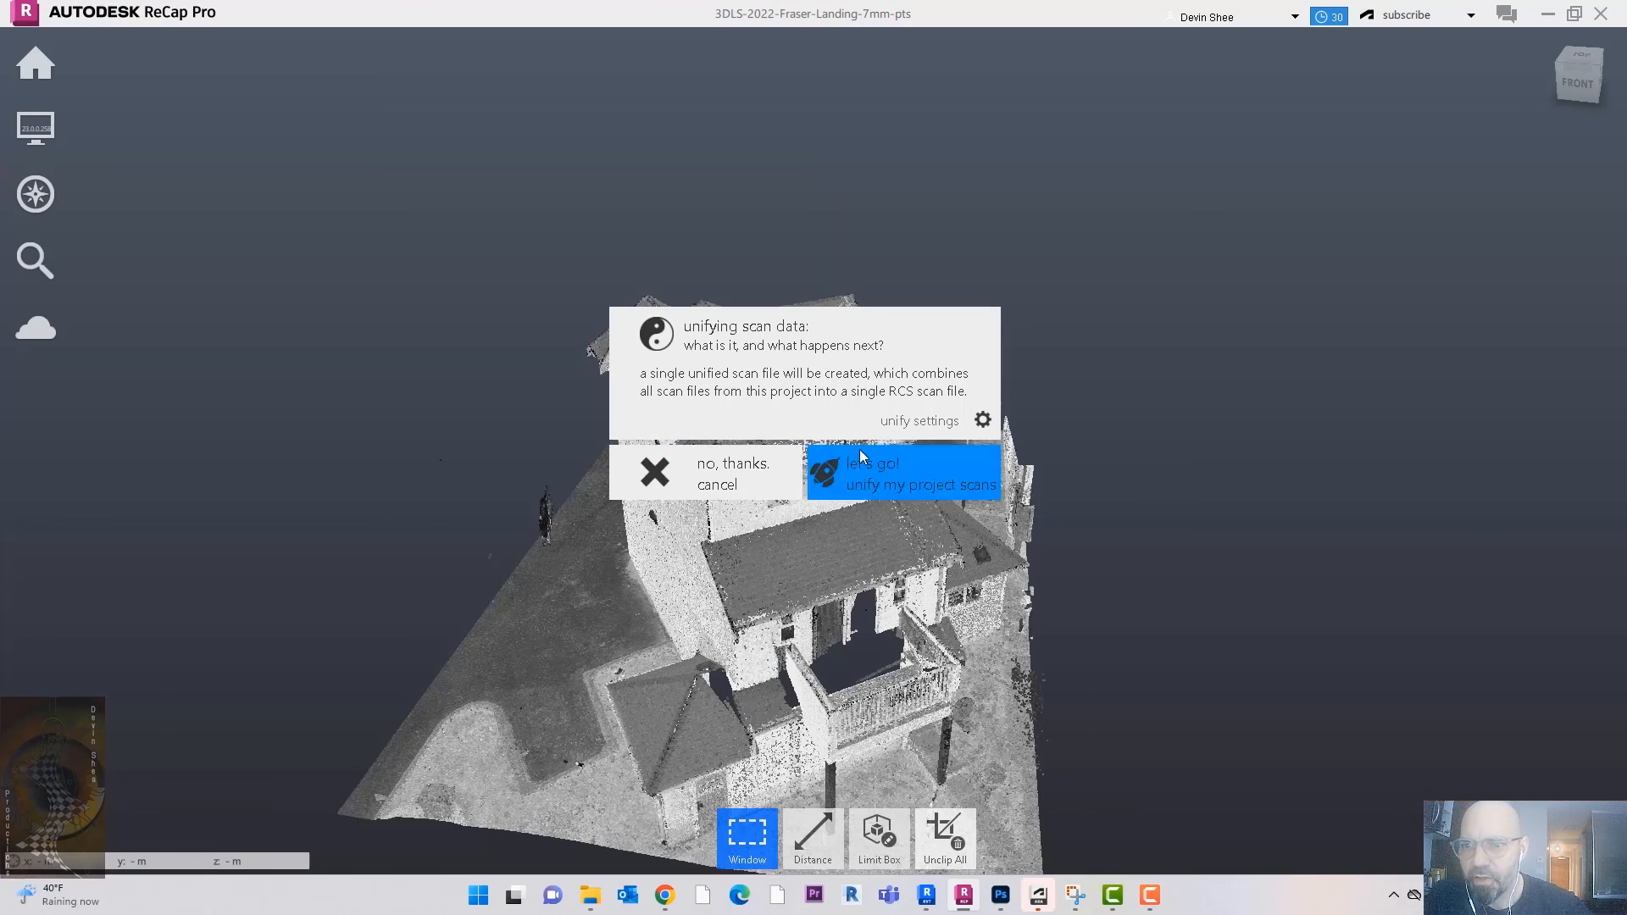
{"action": "left_click", "coordinate": [988, 424]}
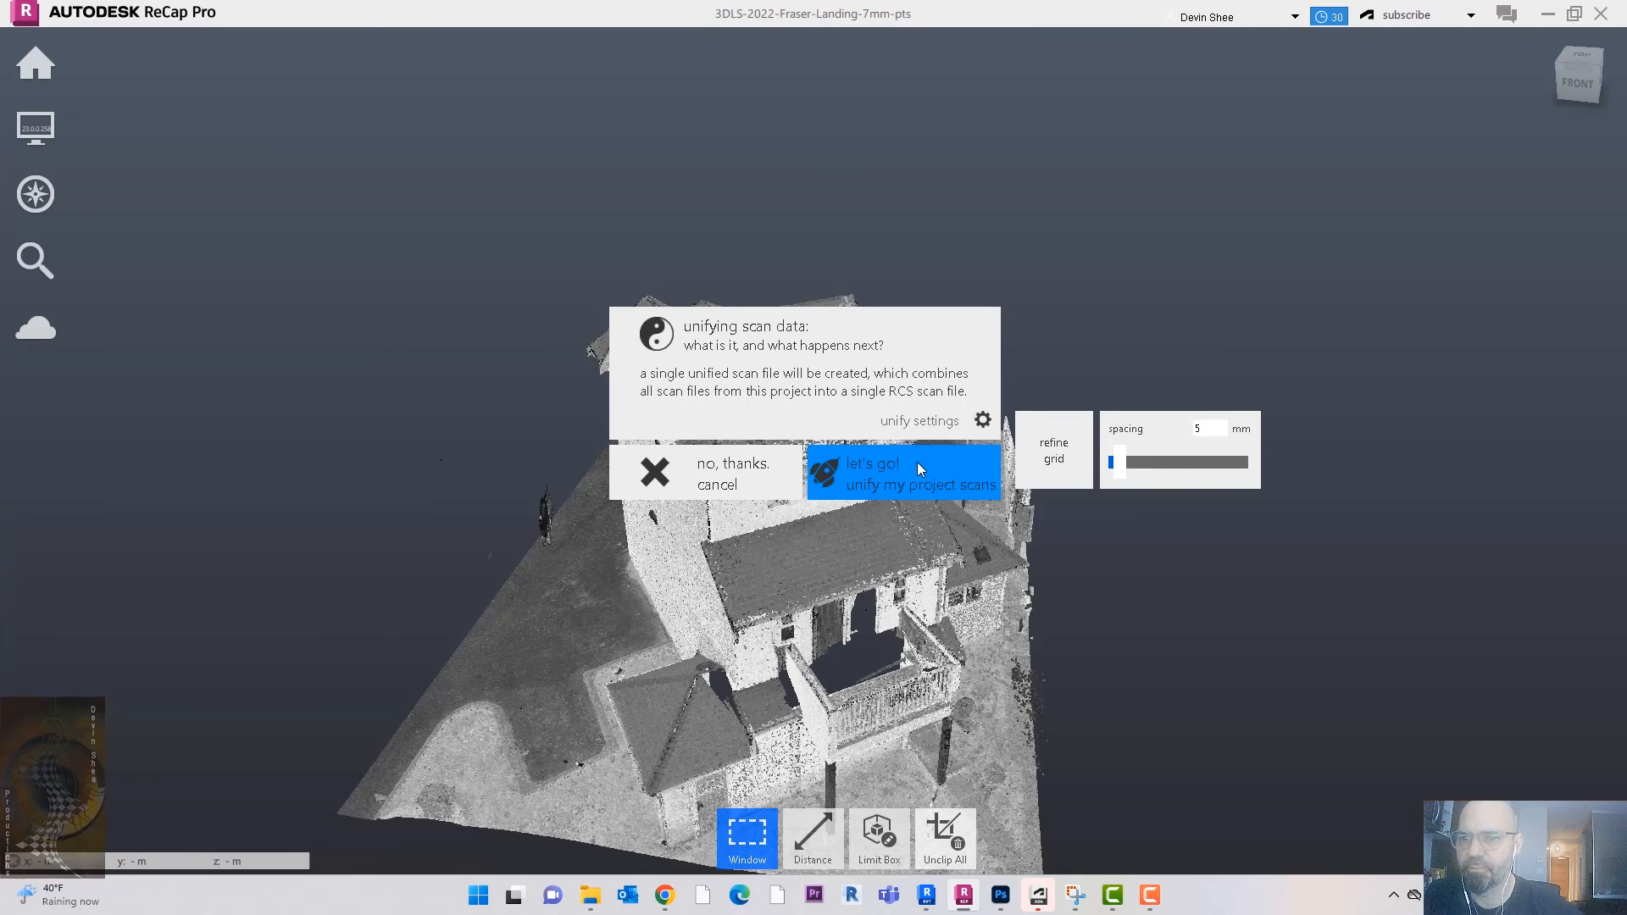
{"action": "left_click", "coordinate": [866, 468]}
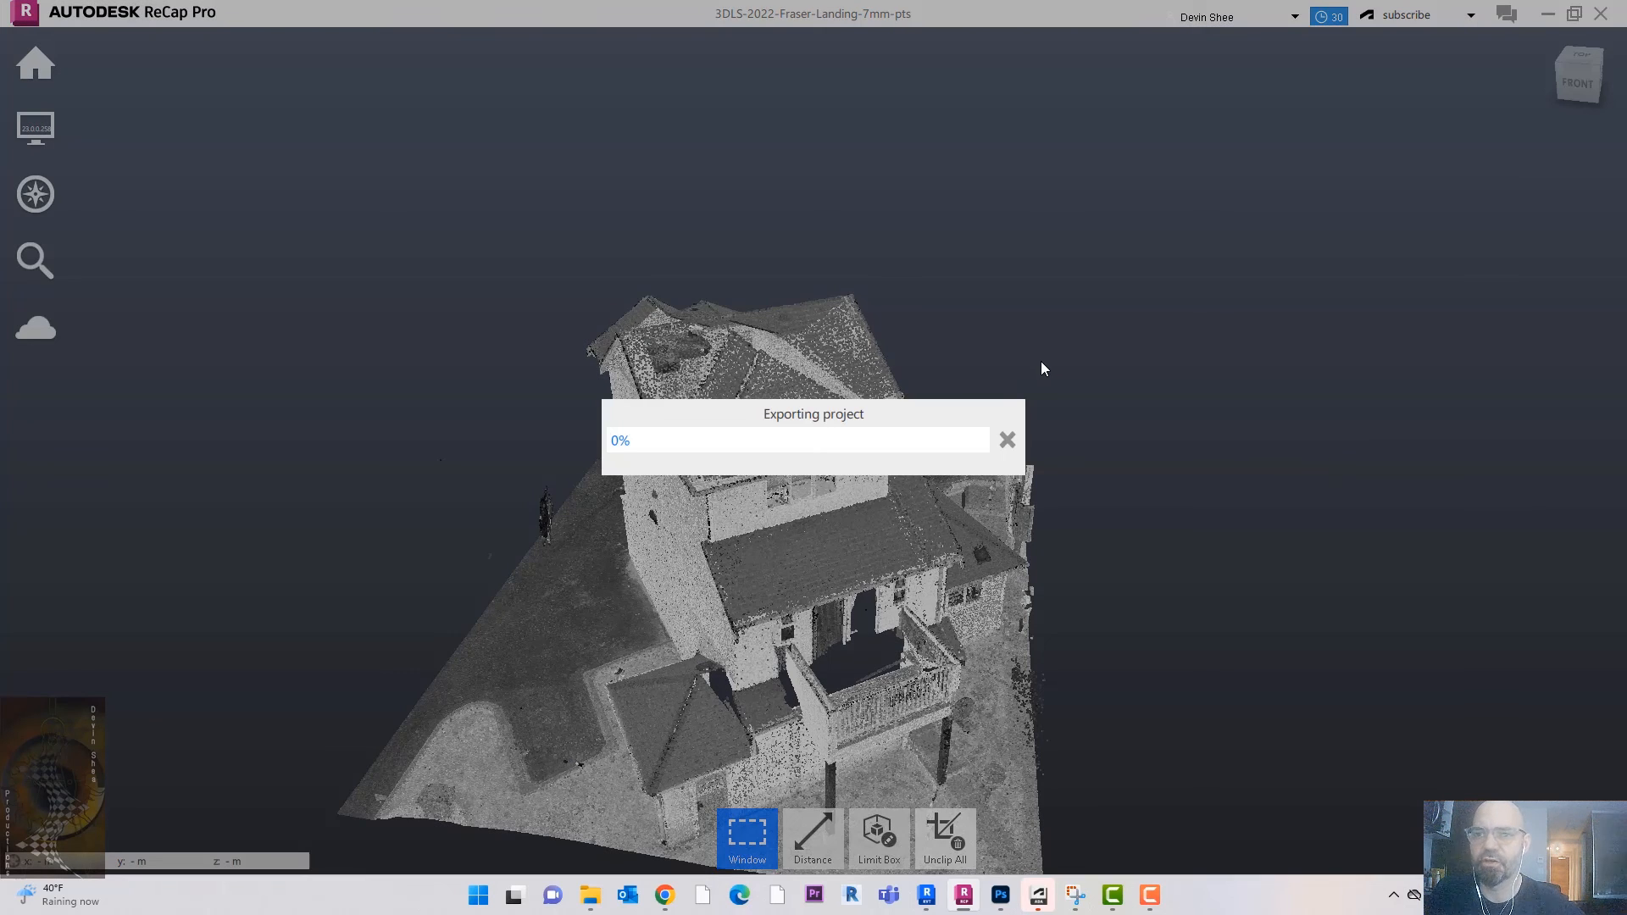
Step: Switch to the Fraser Landing Site model in Revit and examine the full-site point cloud in 3D
{"action": "left_click", "coordinate": [926, 896]}
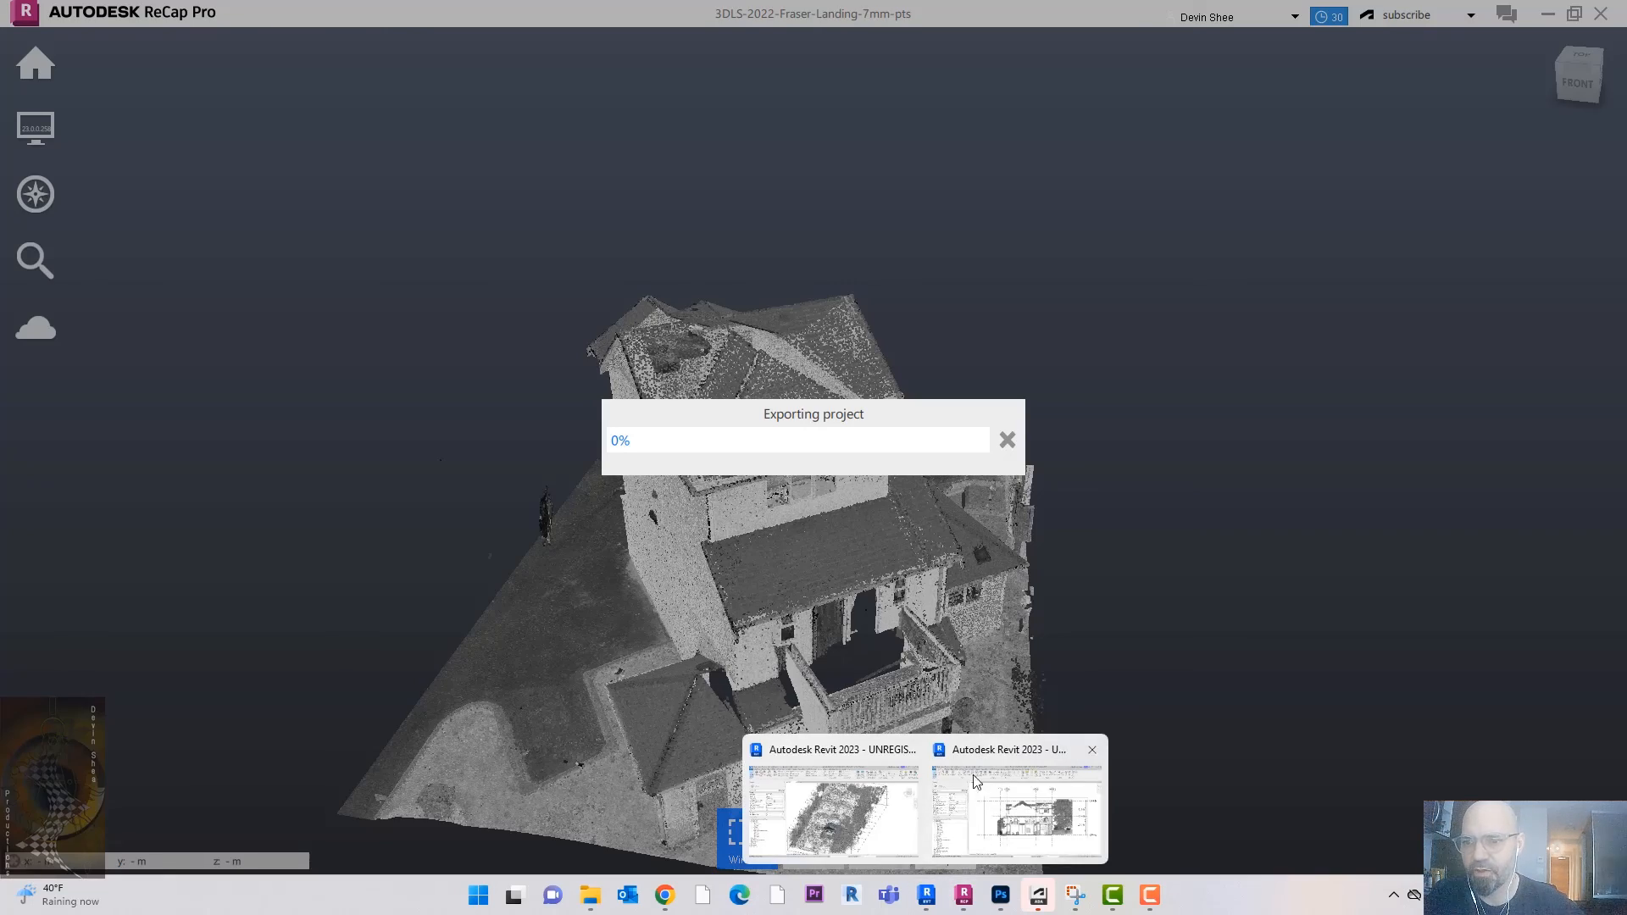
{"action": "left_click", "coordinate": [878, 756]}
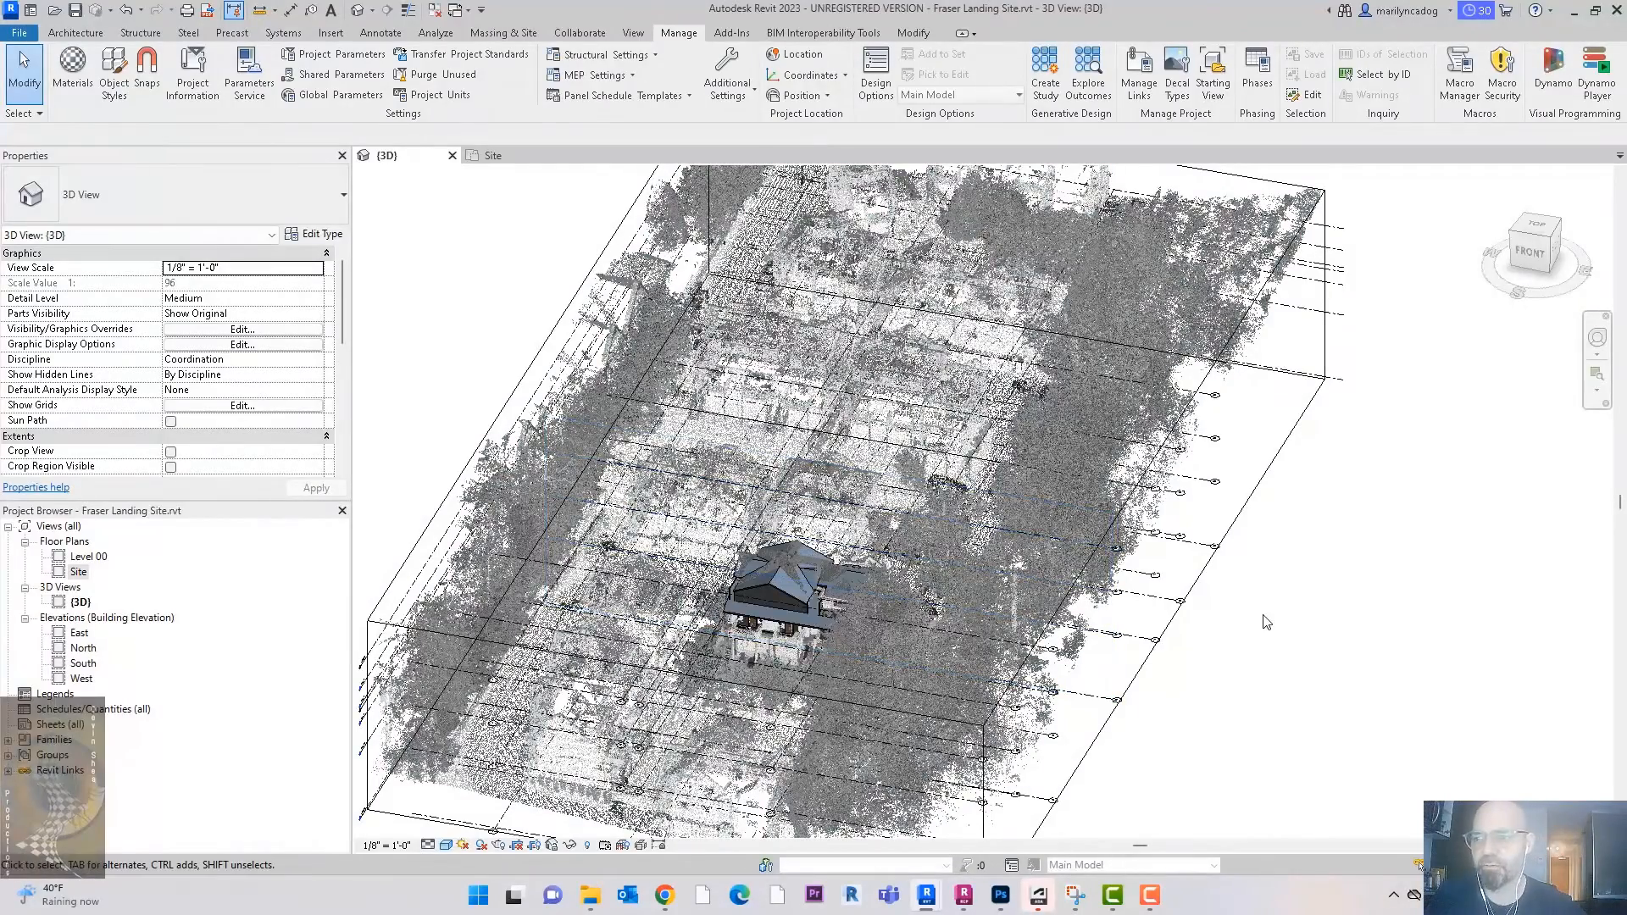
{"action": "scroll", "coordinate": [1266, 623], "scroll_direction": "down", "scroll_amount": 3}
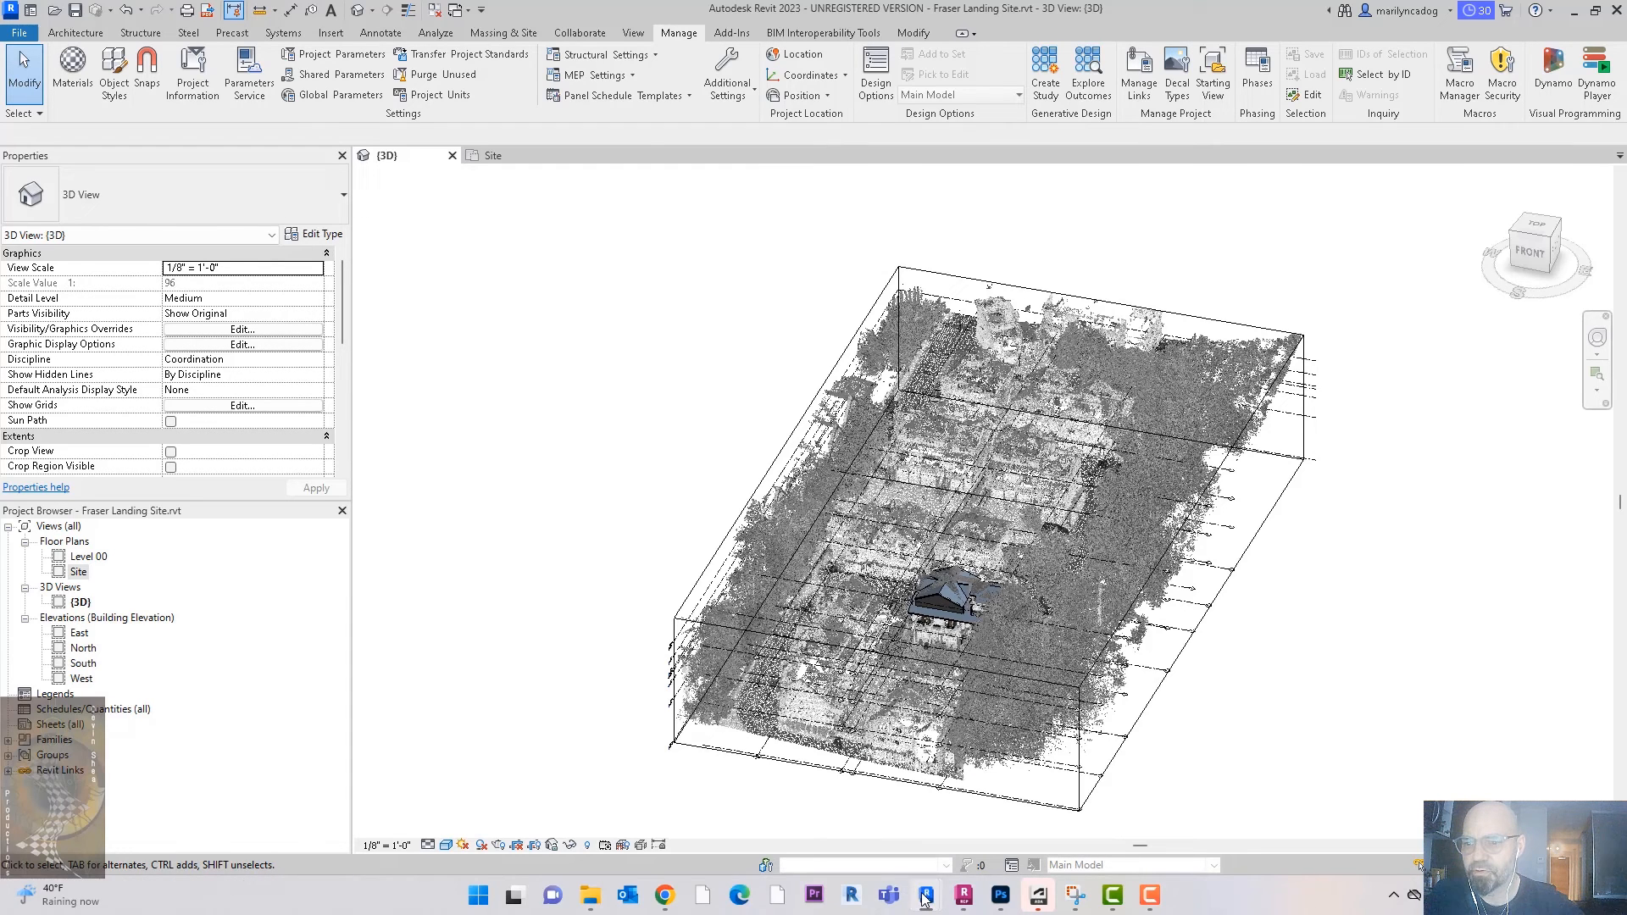
{"action": "left_click", "coordinate": [1574, 11]}
Step: Switch to the Fraser Landing B10 model in Revit and open its default 3D view
{"action": "mouse_move", "coordinate": [930, 899]}
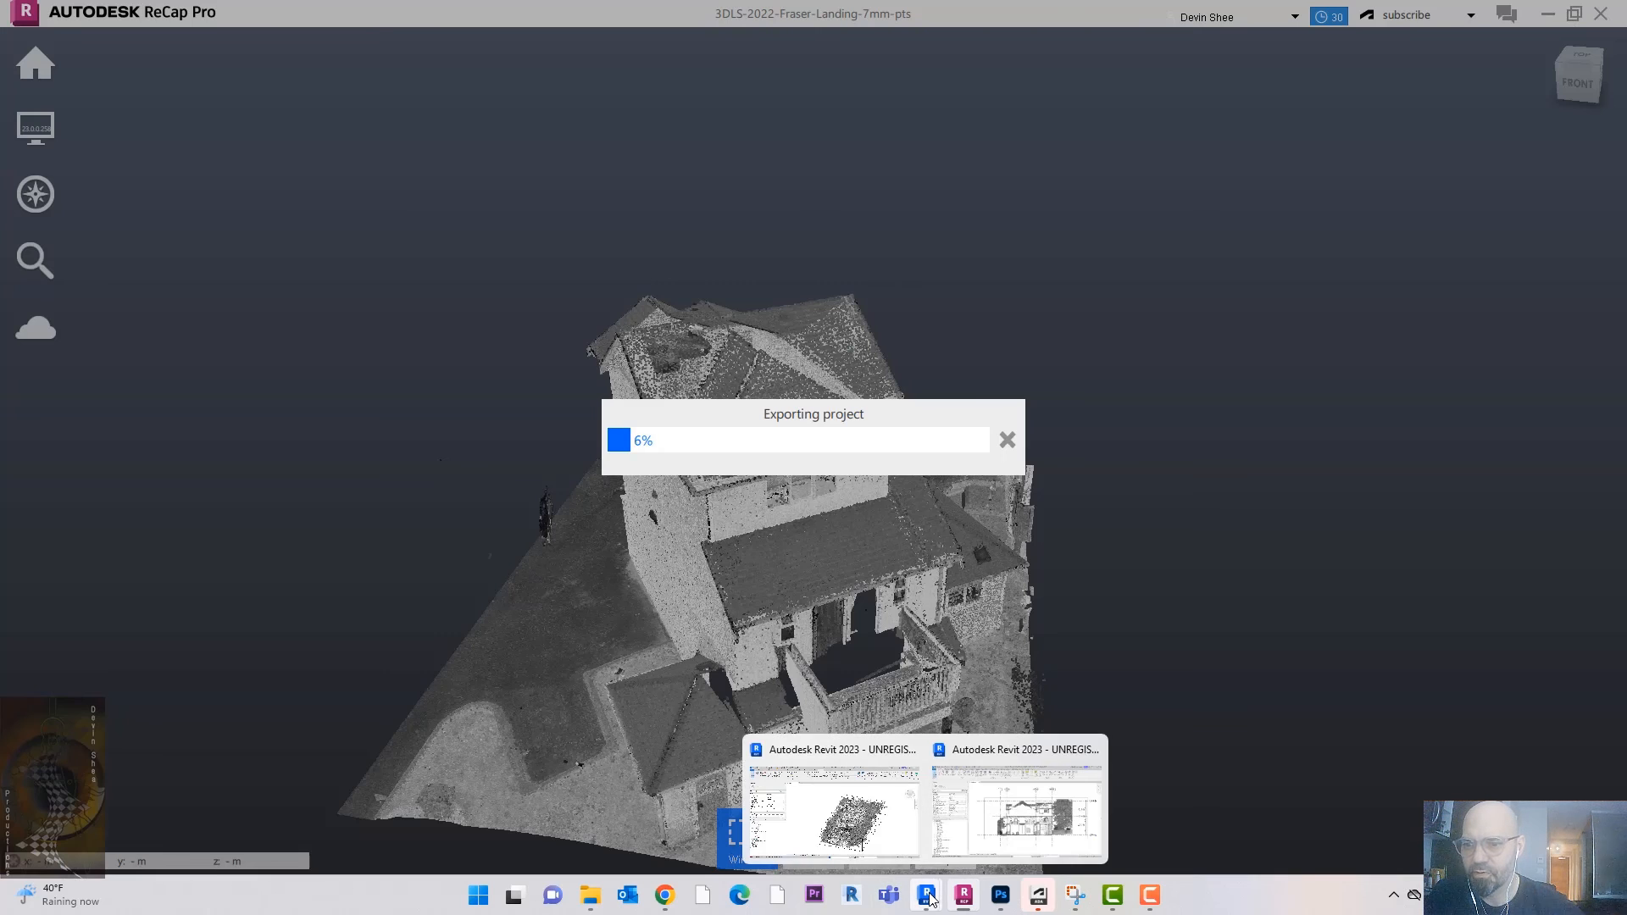
{"action": "left_click", "coordinate": [1009, 772]}
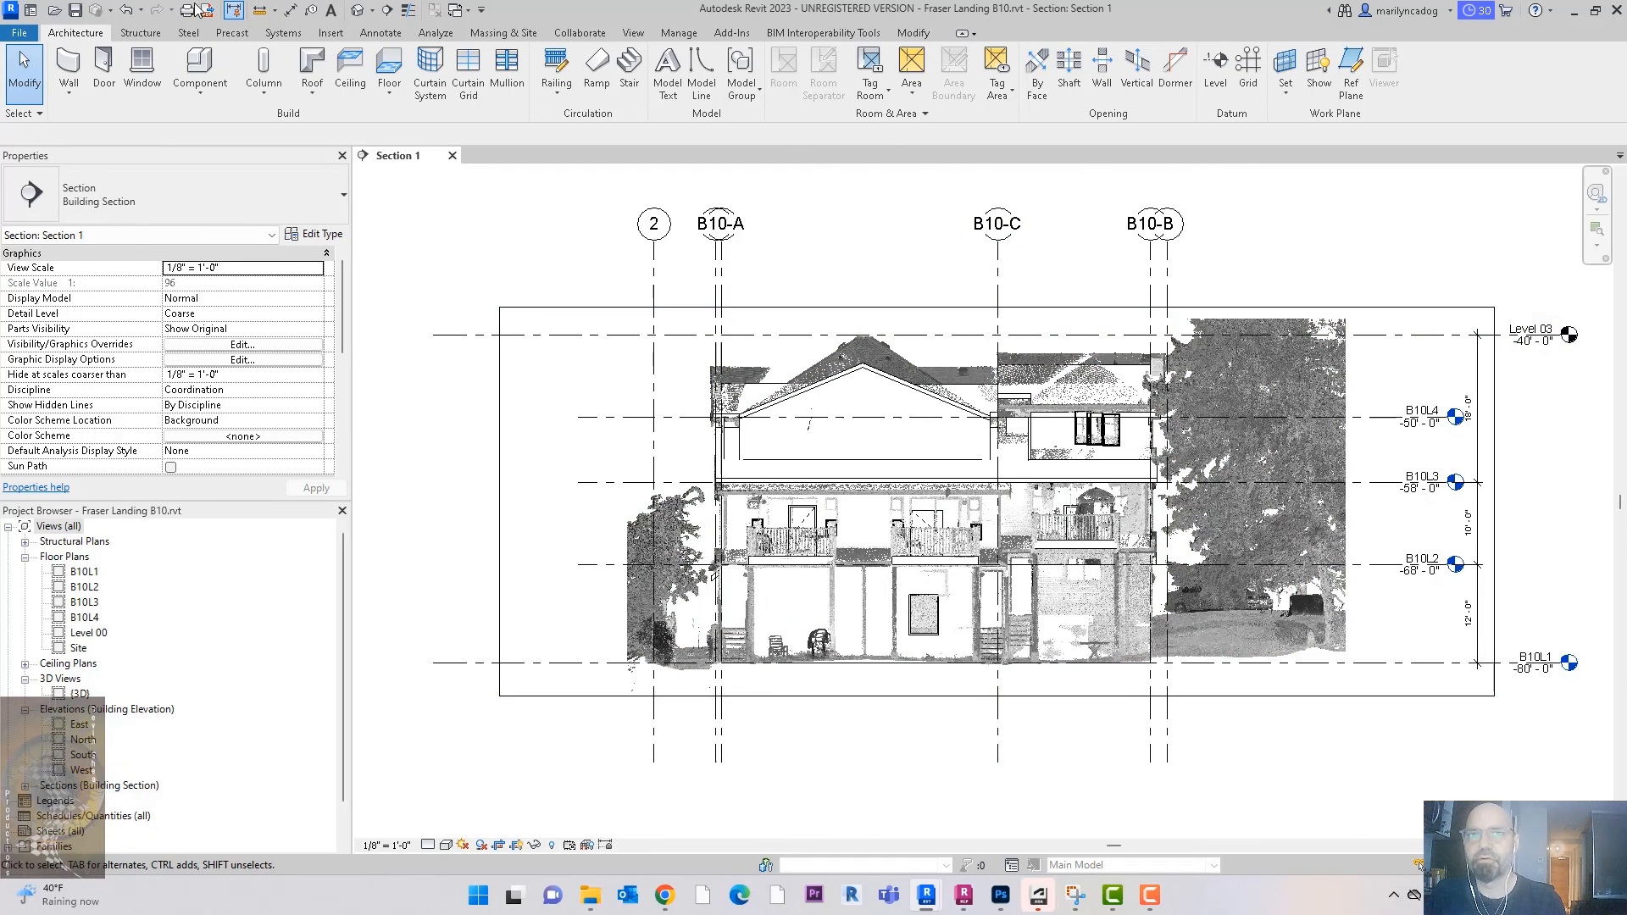
{"action": "left_click", "coordinate": [357, 10]}
{"action": "middle_click_drag", "start_coordinate": [1000, 351], "coordinate": [1079, 509], "text": "shift"}
{"action": "left_click", "coordinate": [570, 846]}
{"action": "left_click", "coordinate": [600, 832]}
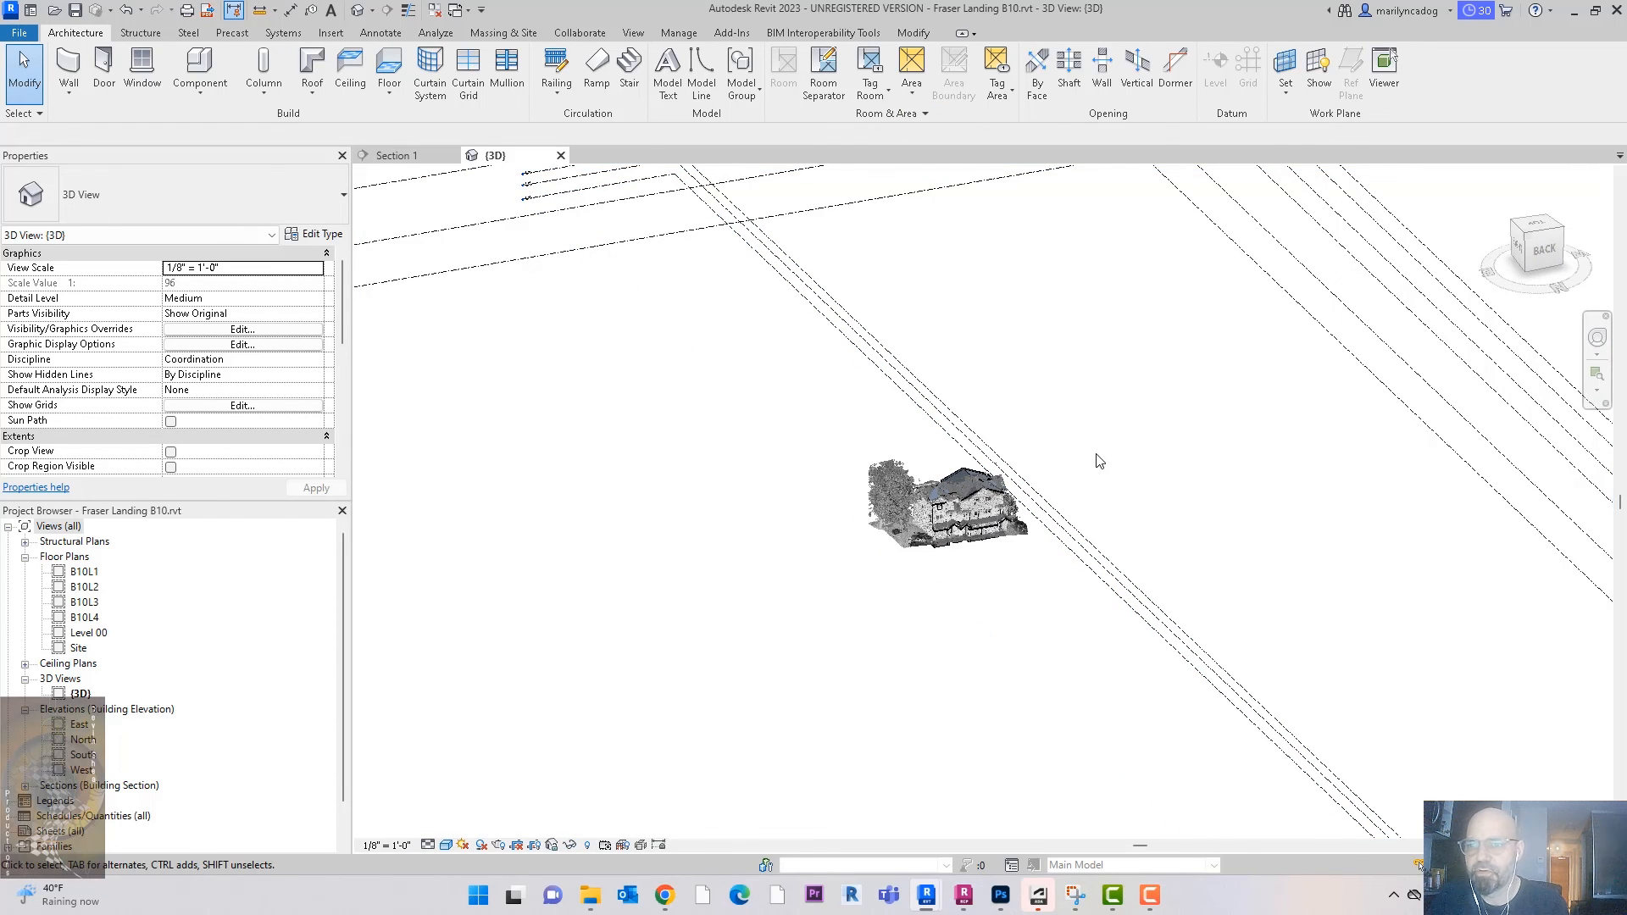
Step: Examine the Building 10 point cloud and the roofs modelled over it from several angles in the 3D view
{"action": "middle_click_drag", "start_coordinate": [1102, 461], "coordinate": [1020, 466], "text": "shift"}
{"action": "scroll", "coordinate": [1054, 459], "scroll_direction": "up", "scroll_amount": 3}
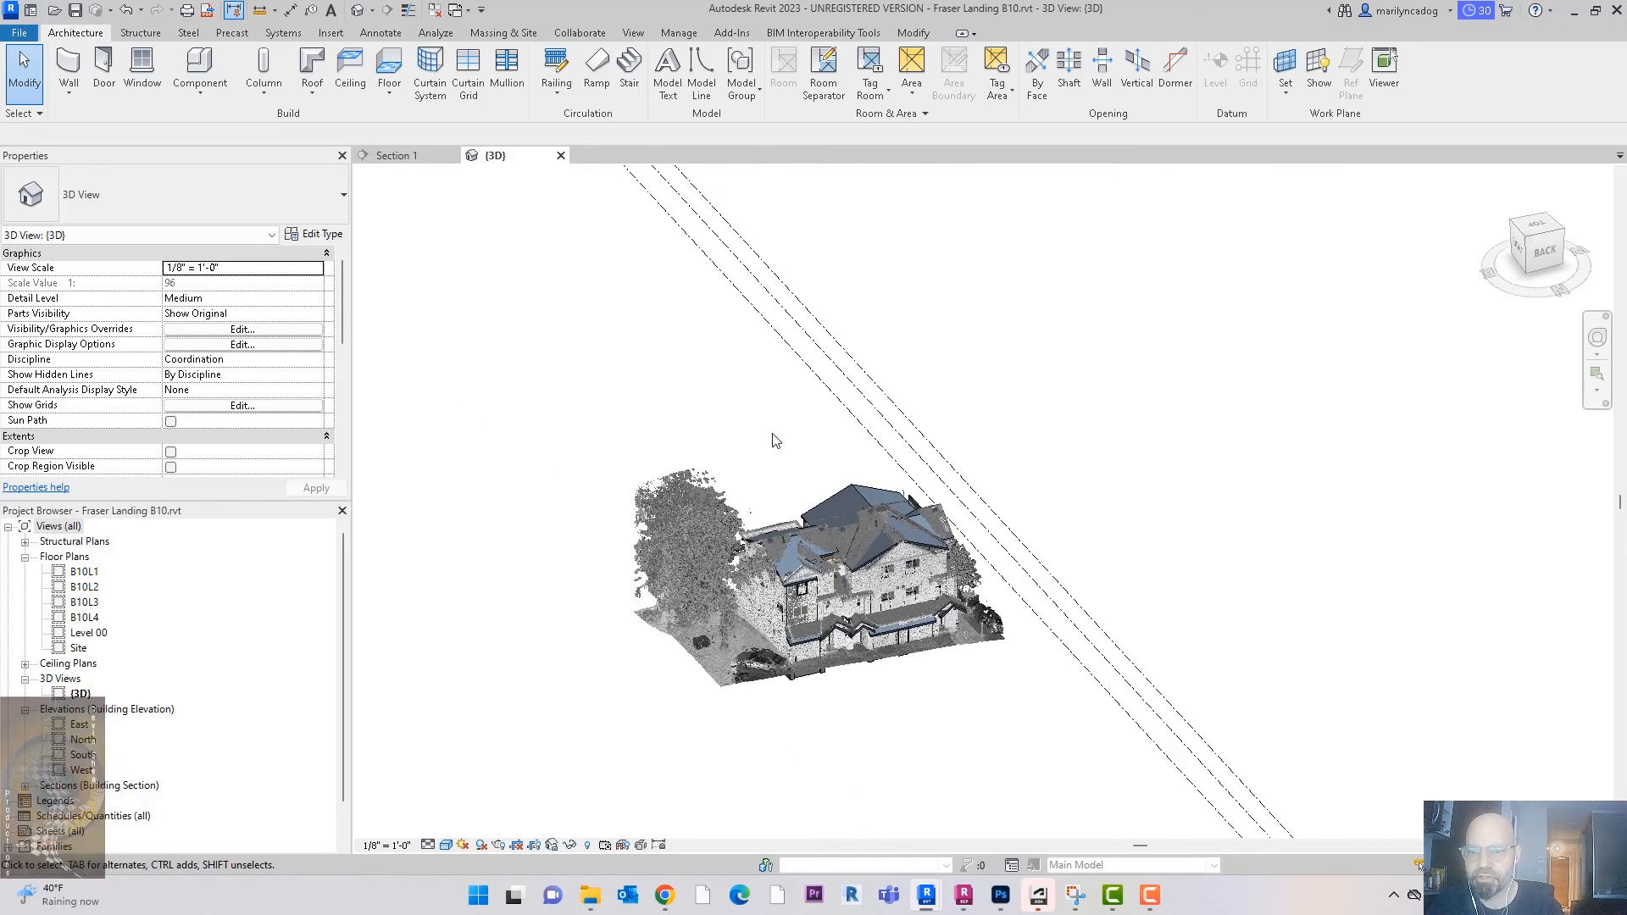
{"action": "middle_click_drag", "start_coordinate": [1097, 515], "coordinate": [1117, 546], "text": "shift"}
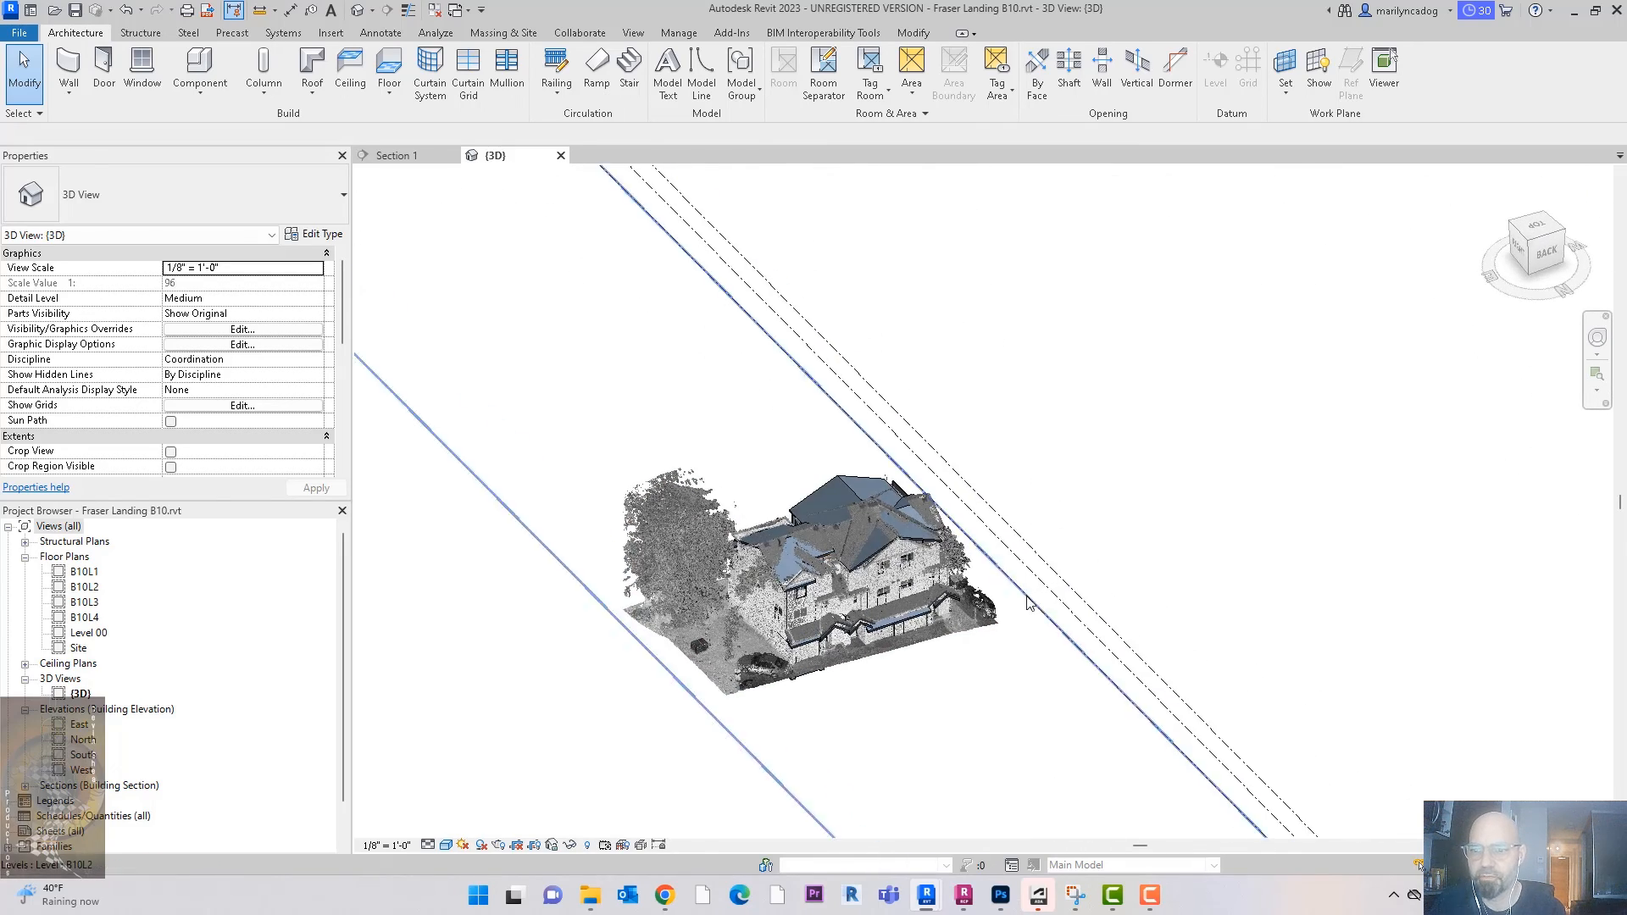
{"action": "scroll", "coordinate": [1015, 613], "scroll_direction": "up", "scroll_amount": 2}
{"action": "middle_click_drag", "start_coordinate": [1082, 447], "coordinate": [1249, 421]}
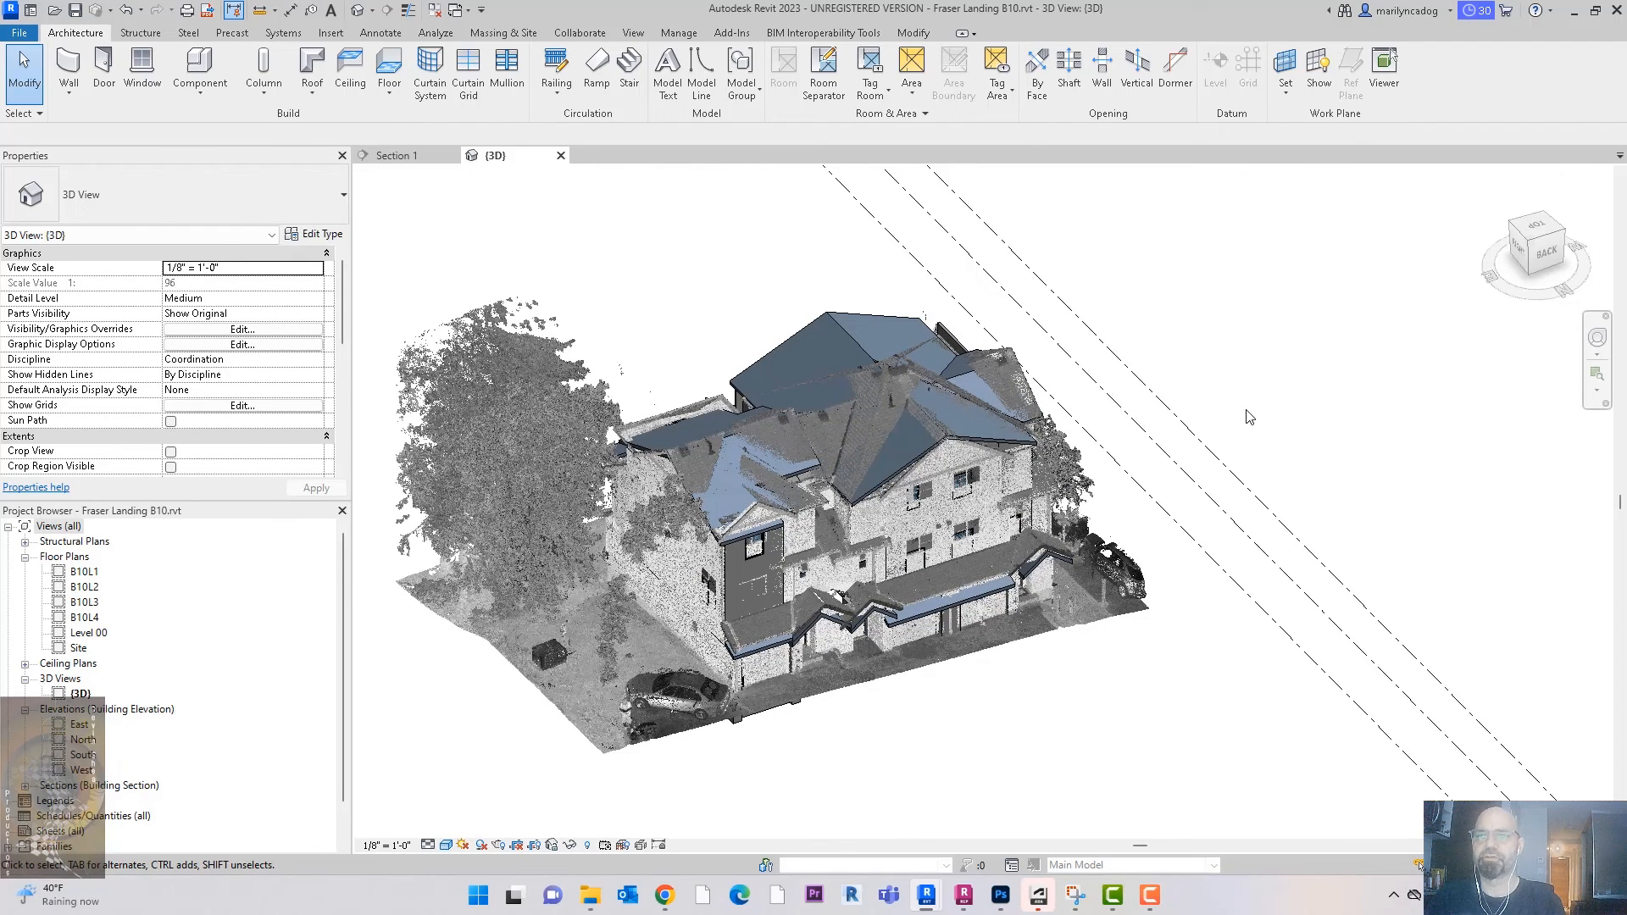
{"action": "scroll", "coordinate": [1195, 407], "scroll_direction": "down", "scroll_amount": 1}
{"action": "middle_click_drag", "start_coordinate": [1212, 403], "coordinate": [1257, 436], "text": "shift"}
{"action": "scroll", "coordinate": [1257, 437], "scroll_direction": "down", "scroll_amount": 2}
{"action": "scroll", "coordinate": [1256, 436], "scroll_direction": "up", "scroll_amount": 1}
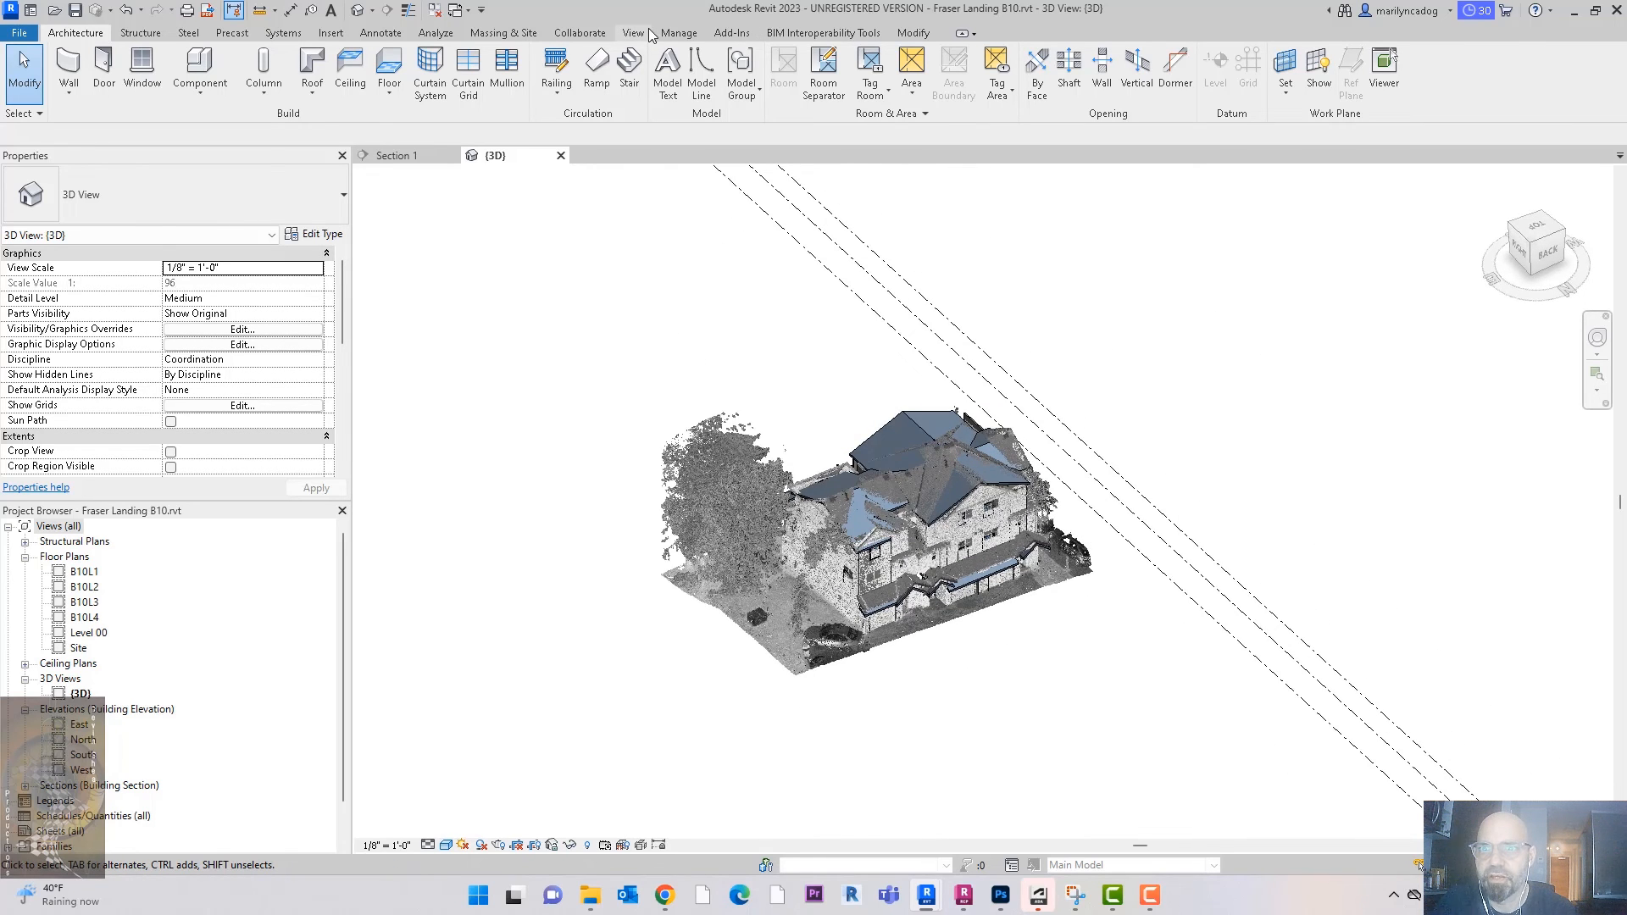
Step: Link the Building 7.rcp point cloud into the B10 model with Auto - Origin to Last Placed positioning
{"action": "left_click", "coordinate": [330, 33]}
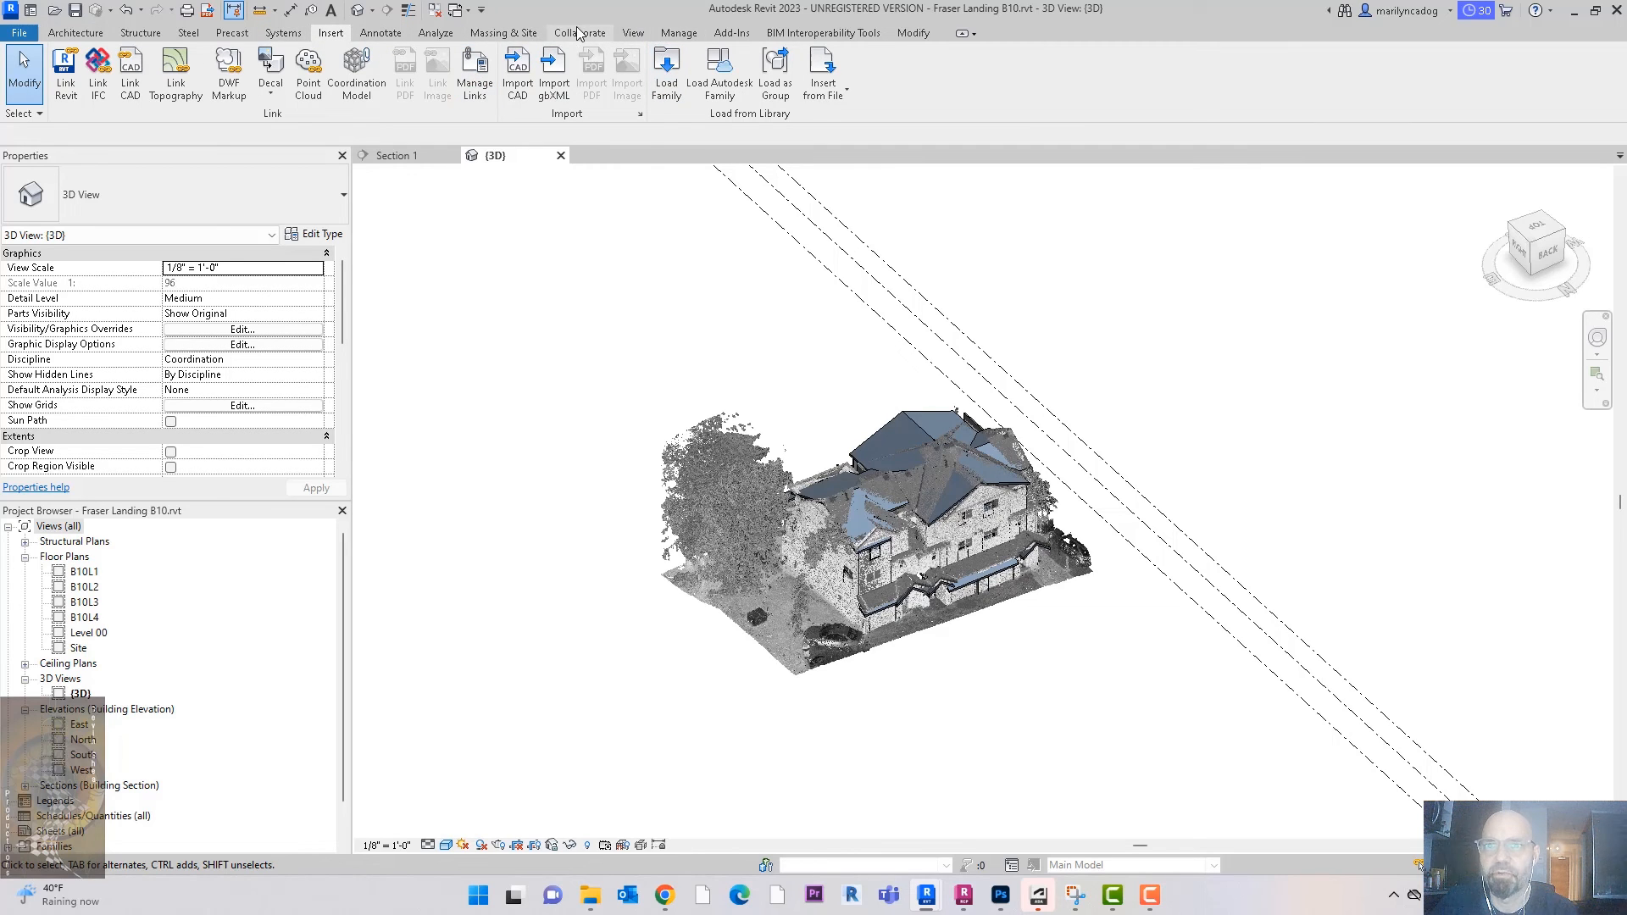
{"action": "left_click", "coordinate": [309, 74]}
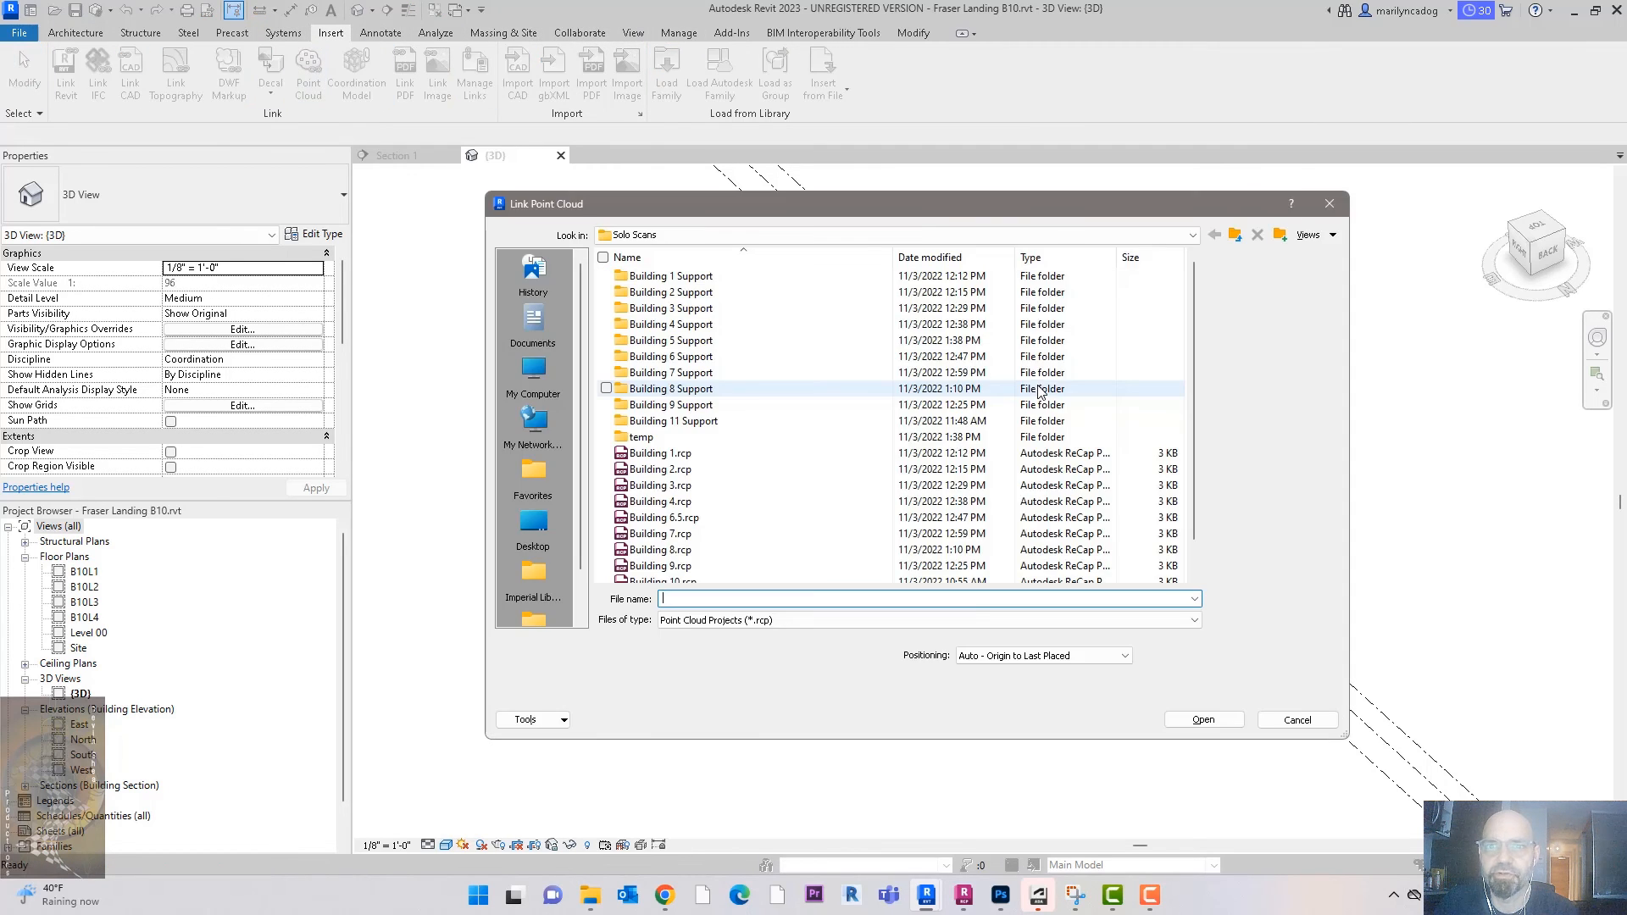
{"action": "scroll", "coordinate": [757, 569], "scroll_direction": "down", "scroll_amount": 1}
{"action": "left_click", "coordinate": [750, 507]}
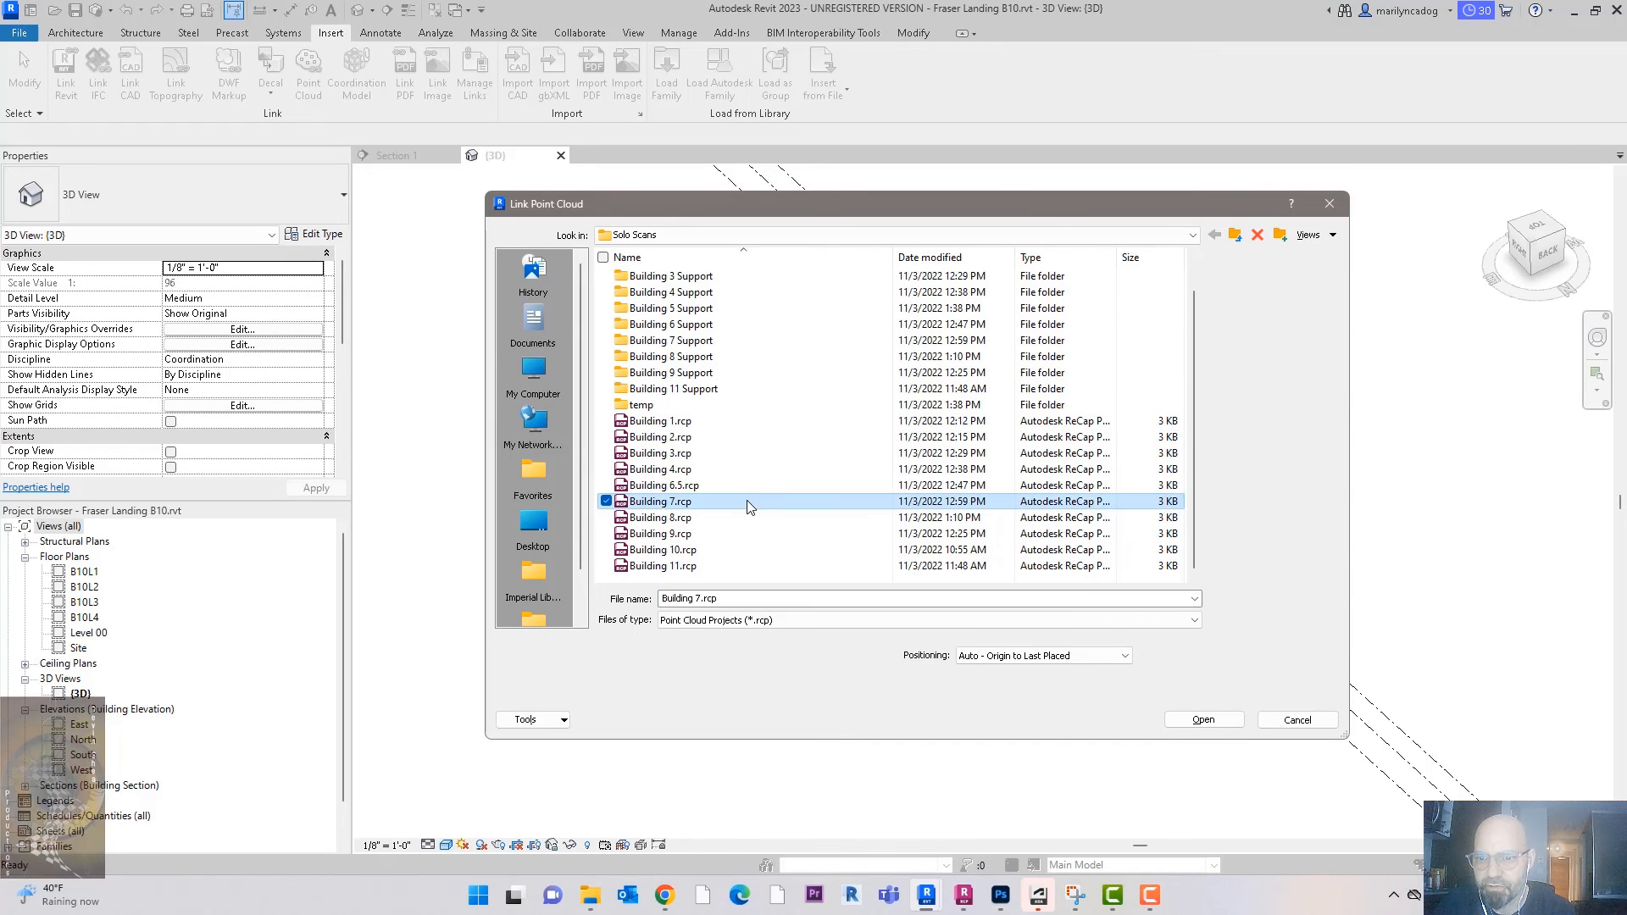
{"action": "left_click", "coordinate": [1084, 661]}
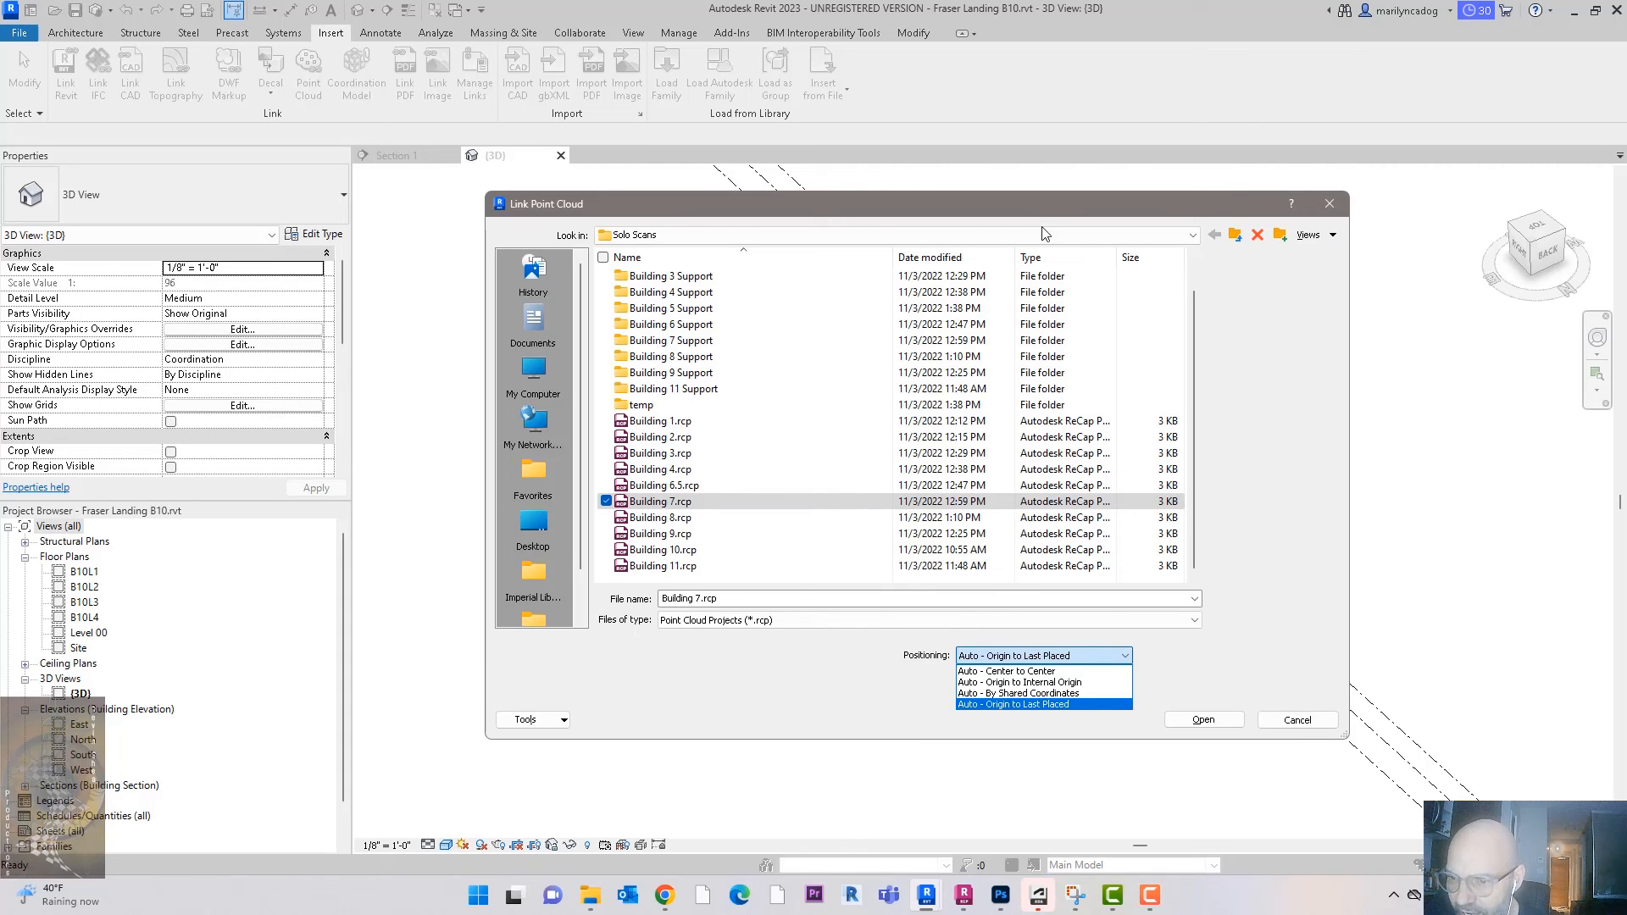
{"action": "left_click", "coordinate": [1084, 209]}
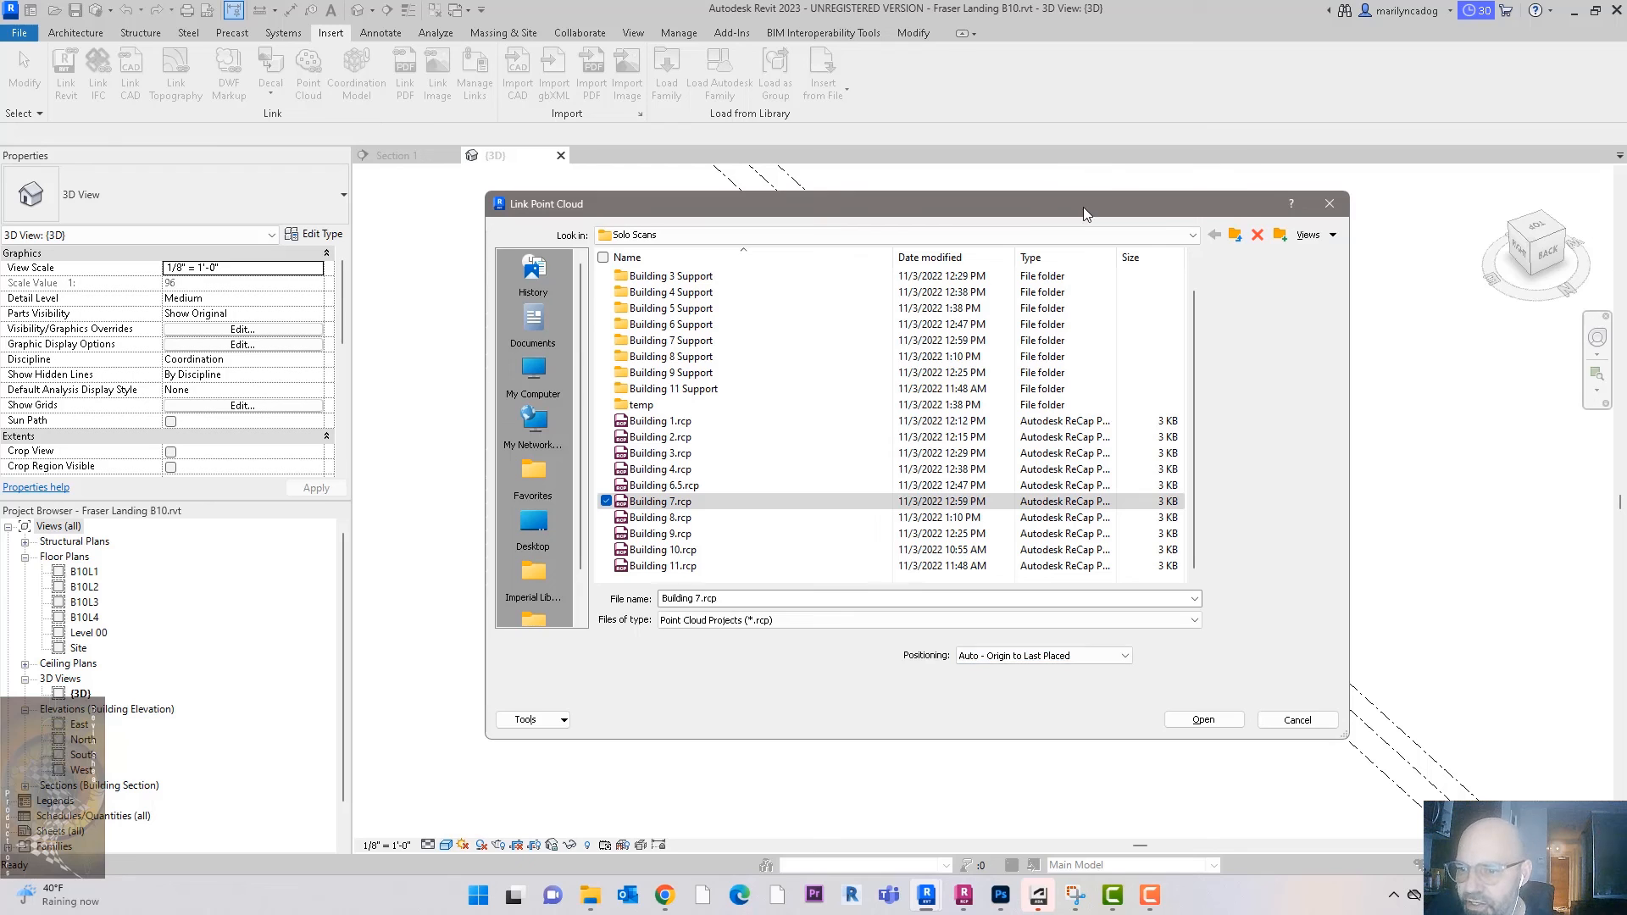
{"action": "left_click", "coordinate": [1216, 720]}
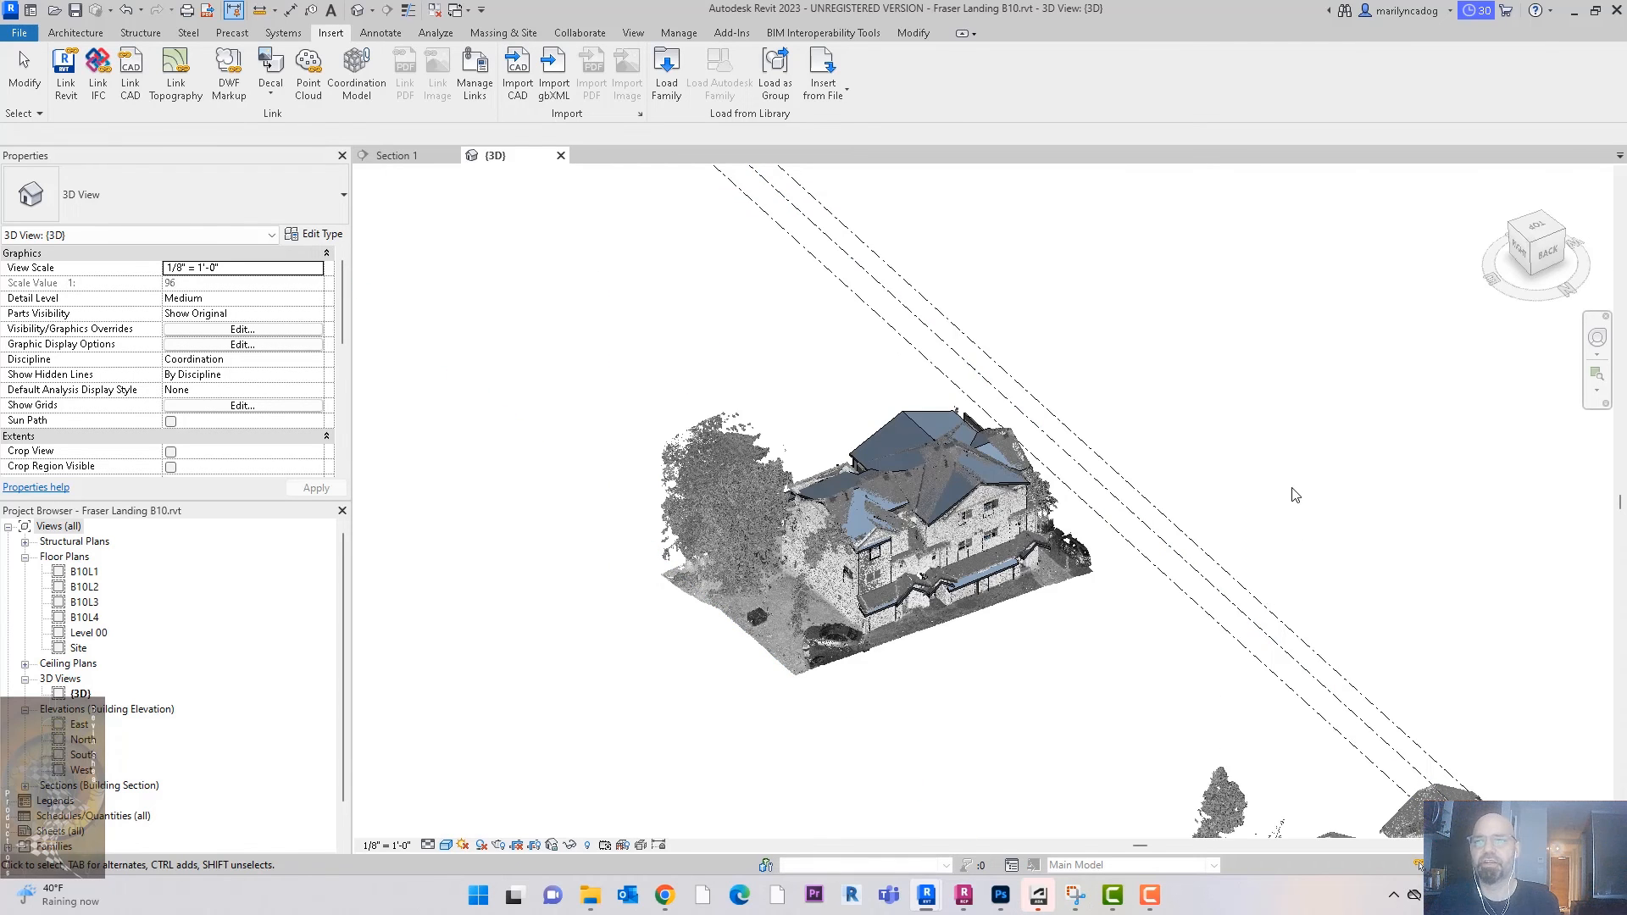
Step: Check where the Building 7 point cloud sits relative to Building 10, and undo its link
{"action": "middle_click_drag", "start_coordinate": [1295, 495], "coordinate": [1077, 450]}
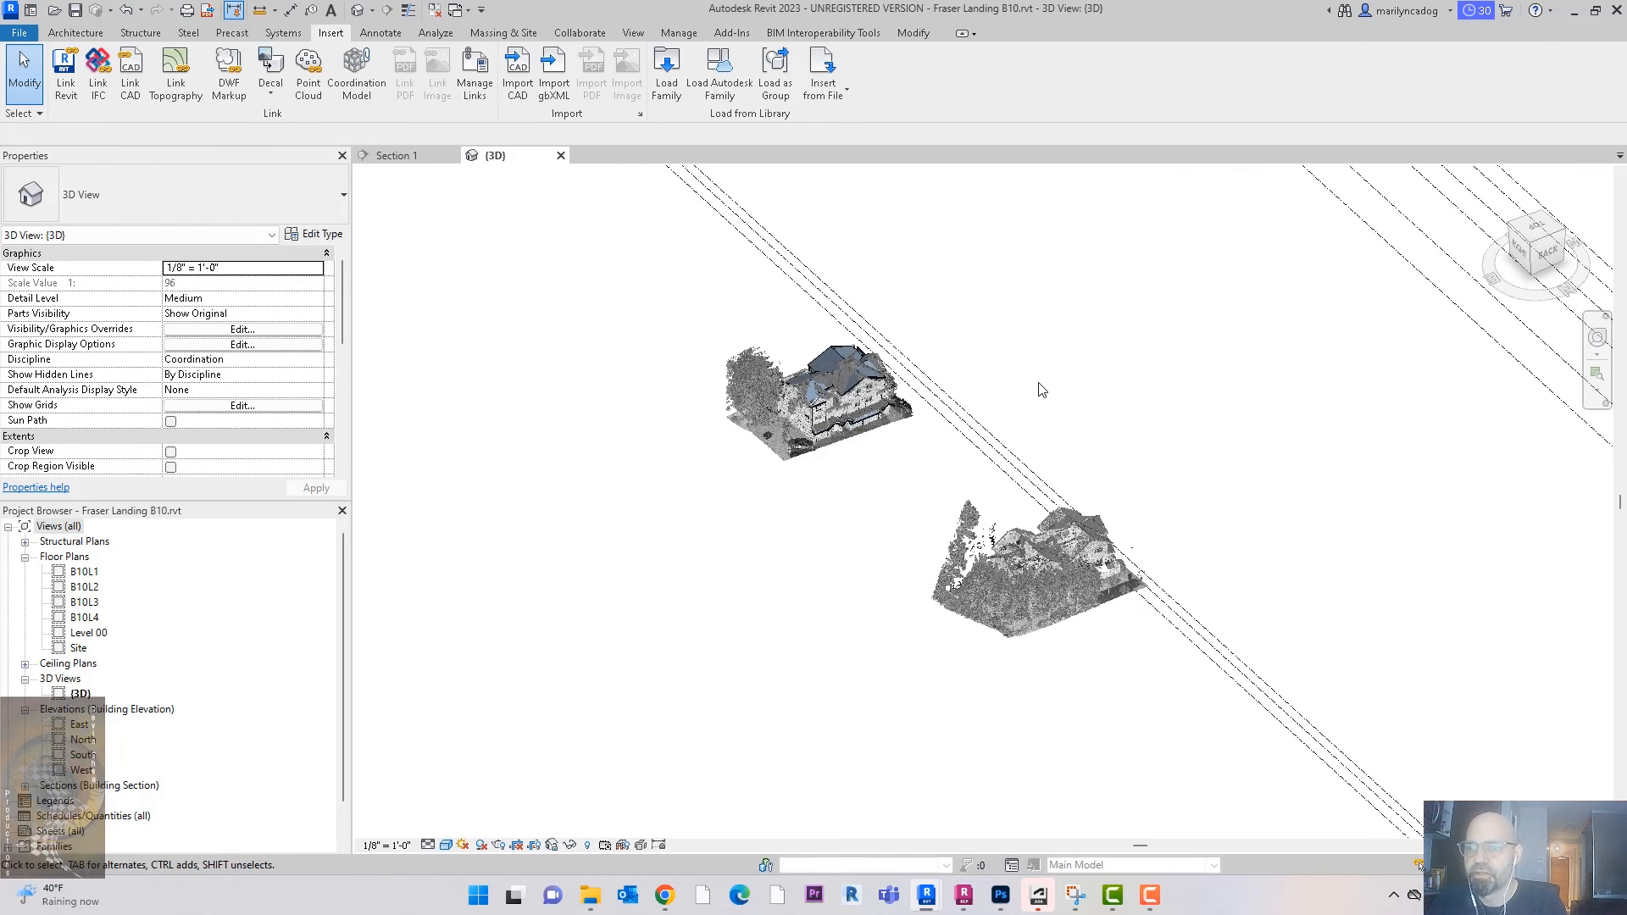
{"action": "scroll", "coordinate": [1078, 449], "scroll_direction": "up", "scroll_amount": 1}
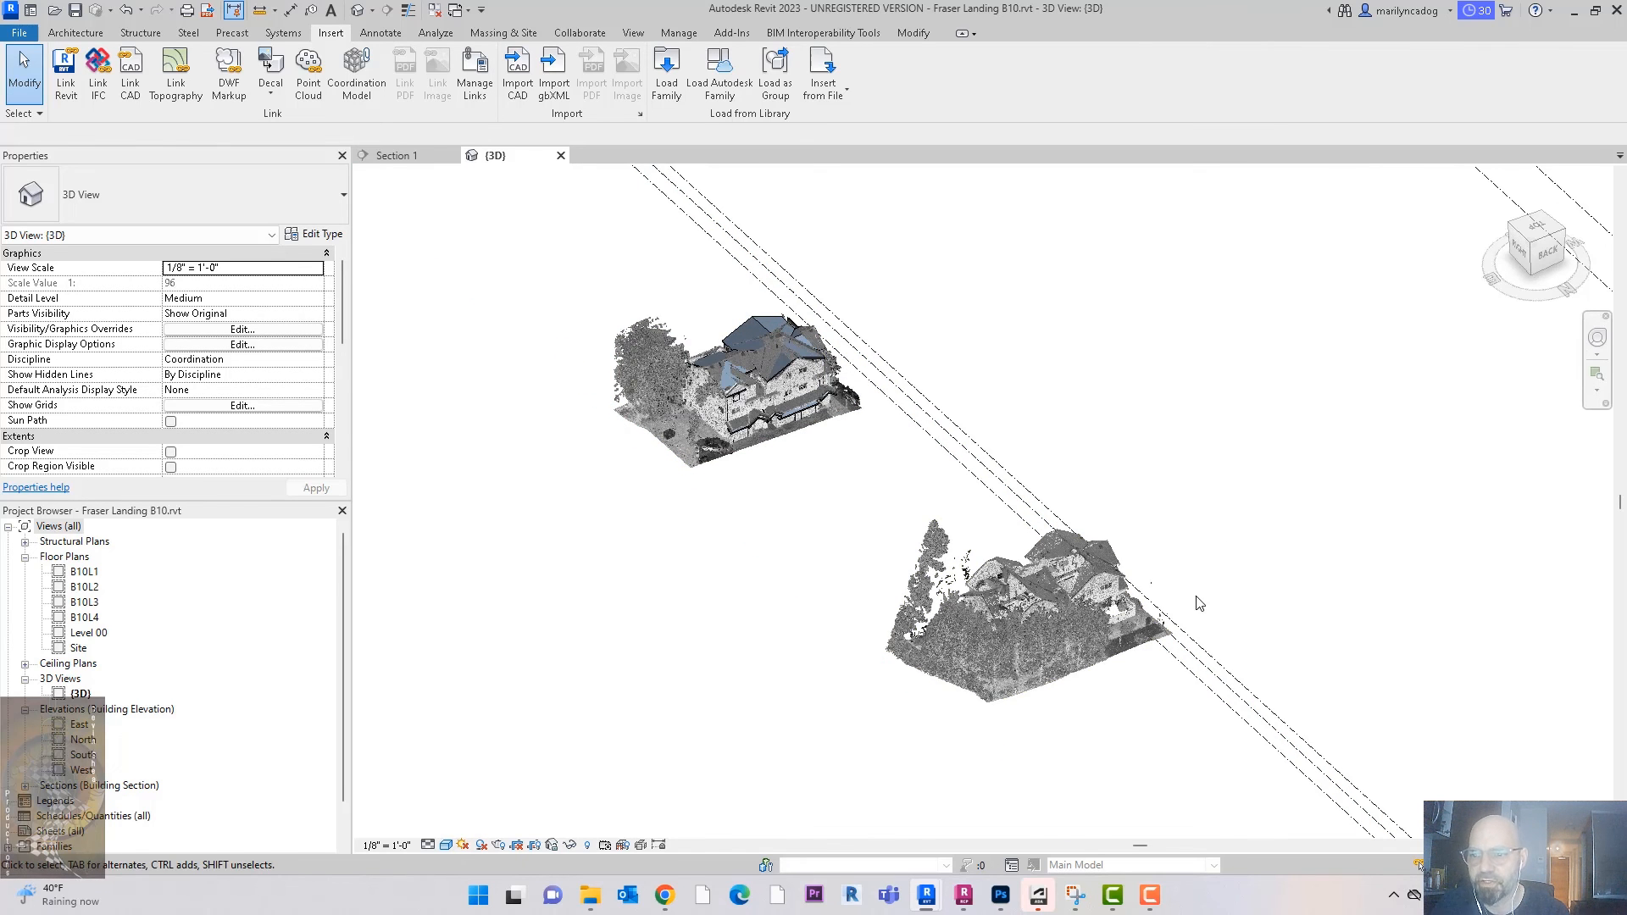
{"action": "scroll", "coordinate": [1199, 601], "scroll_direction": "up", "scroll_amount": 1}
{"action": "middle_click_drag", "start_coordinate": [1233, 506], "coordinate": [1148, 497], "text": "shift"}
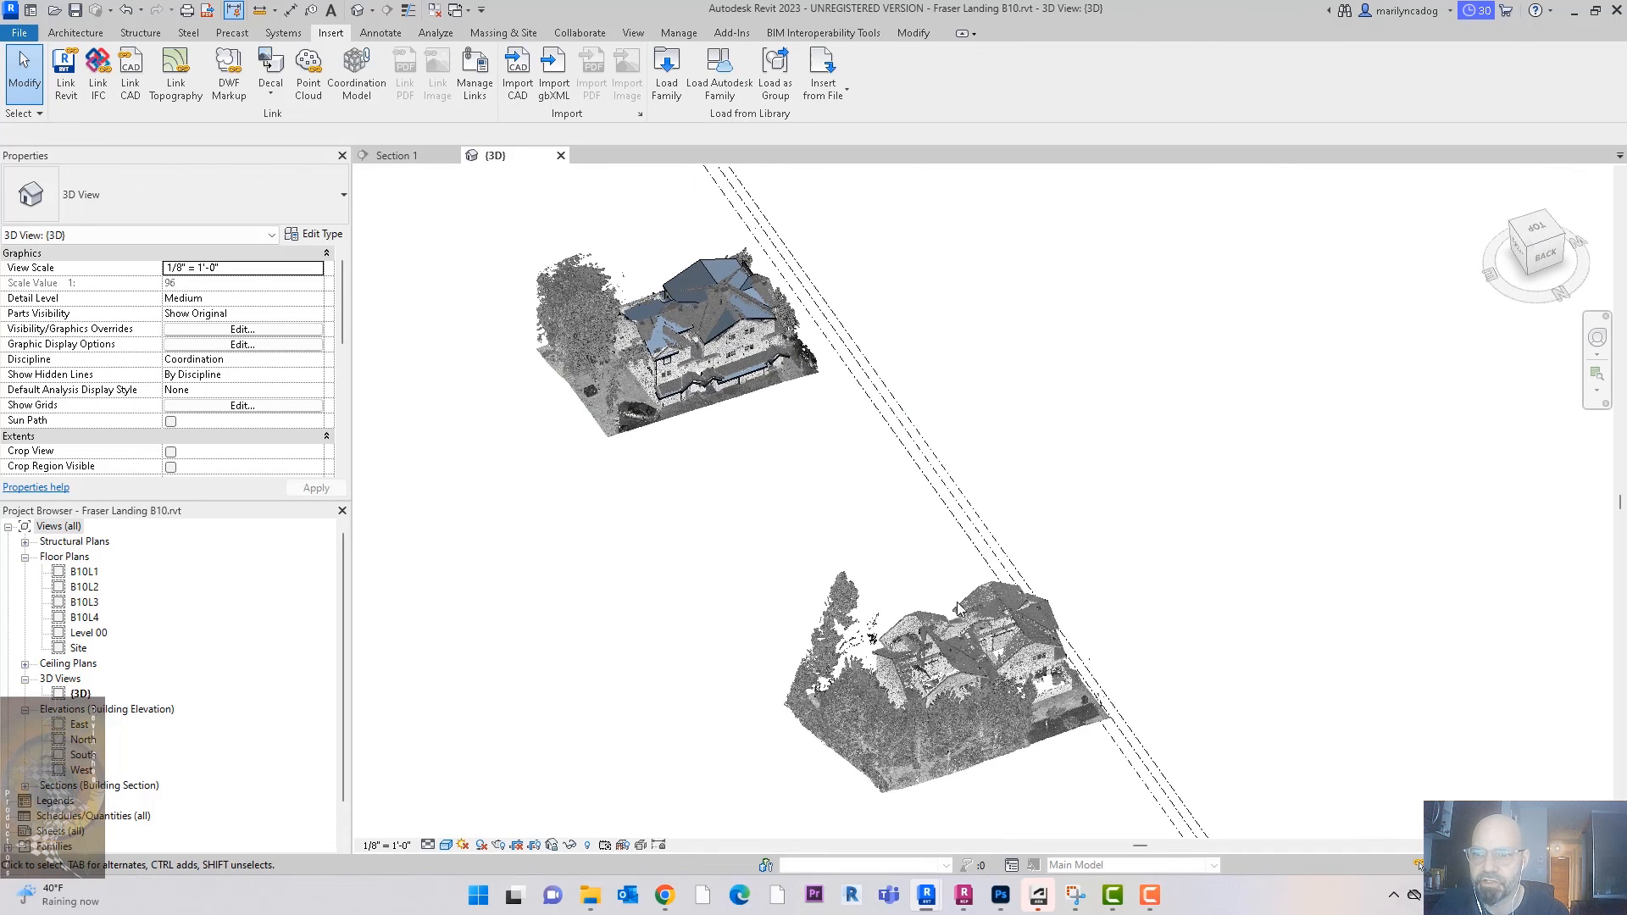
{"action": "key", "text": "ctrl+z"}
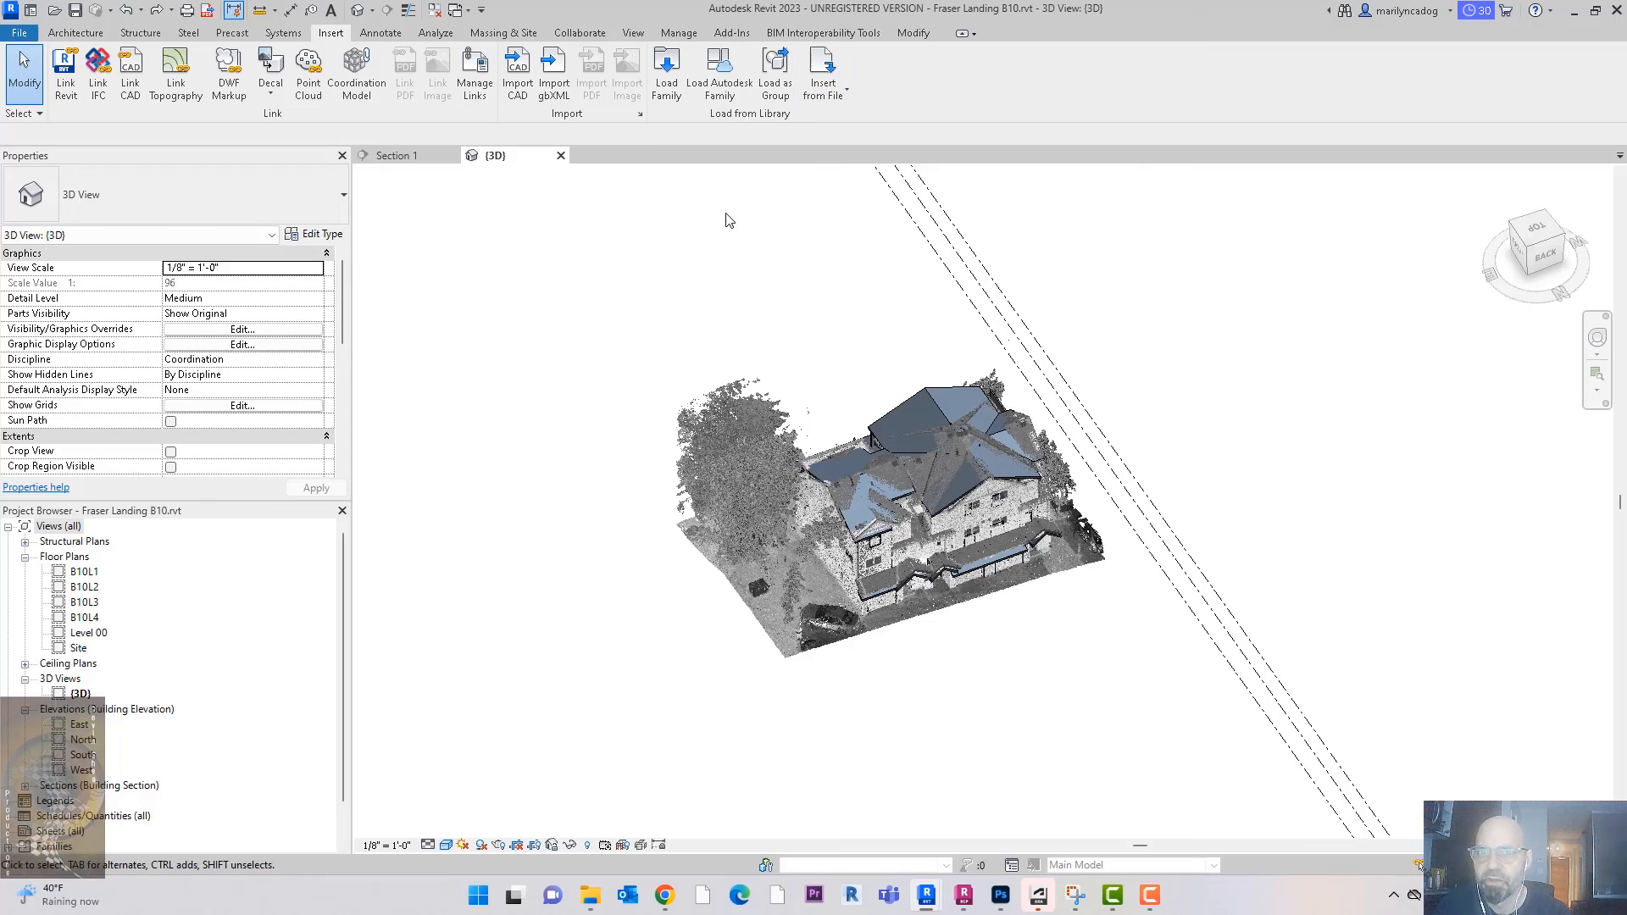
Step: Open the B10L1 floor plan view
{"action": "double_click", "coordinate": [88, 574]}
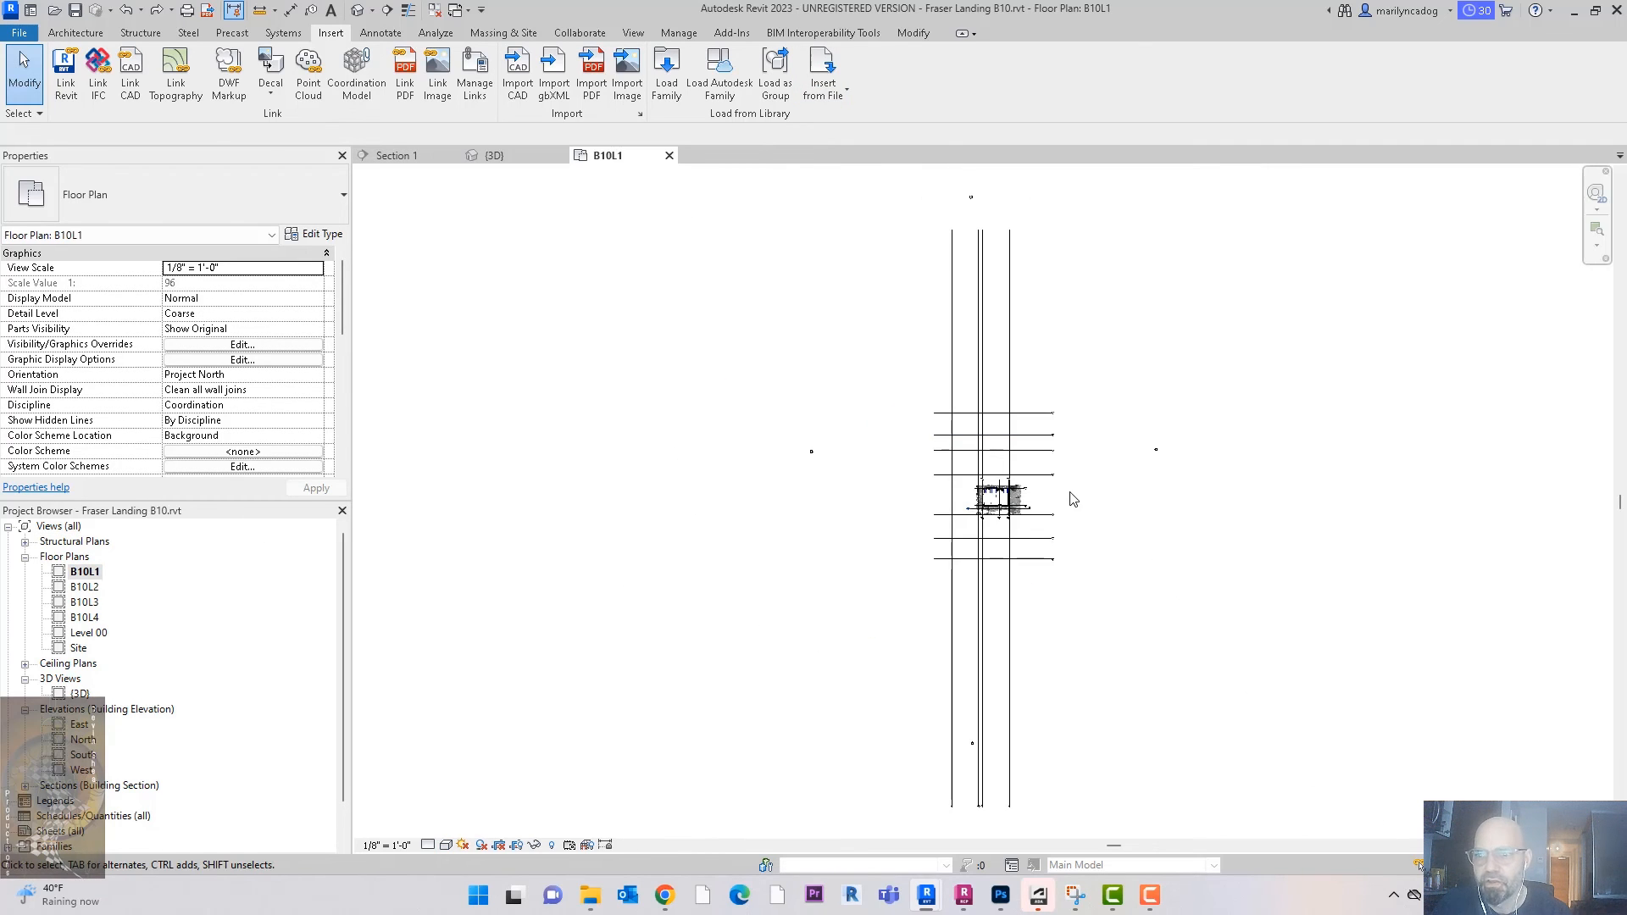
Step: Examine how the modelled walls line up with the Building 10 point cloud in the B10L1 floor plan
{"action": "scroll", "coordinate": [1072, 499], "scroll_direction": "up", "scroll_amount": 5}
{"action": "middle_click_drag", "start_coordinate": [1017, 508], "coordinate": [1143, 501]}
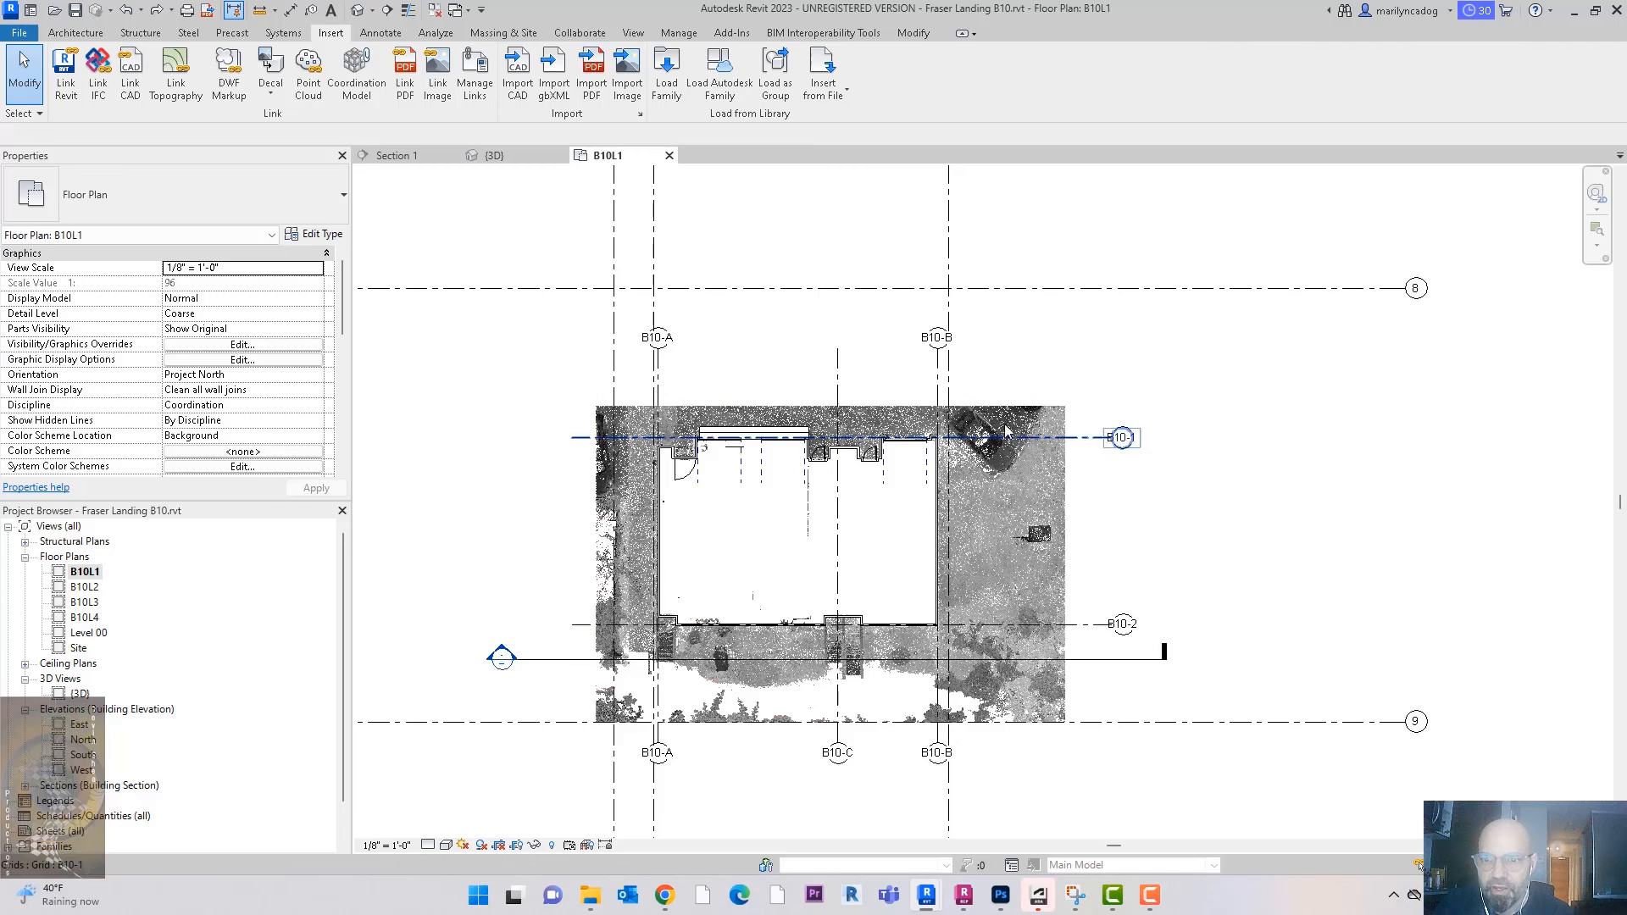
{"action": "scroll", "coordinate": [790, 480], "scroll_direction": "up", "scroll_amount": 2}
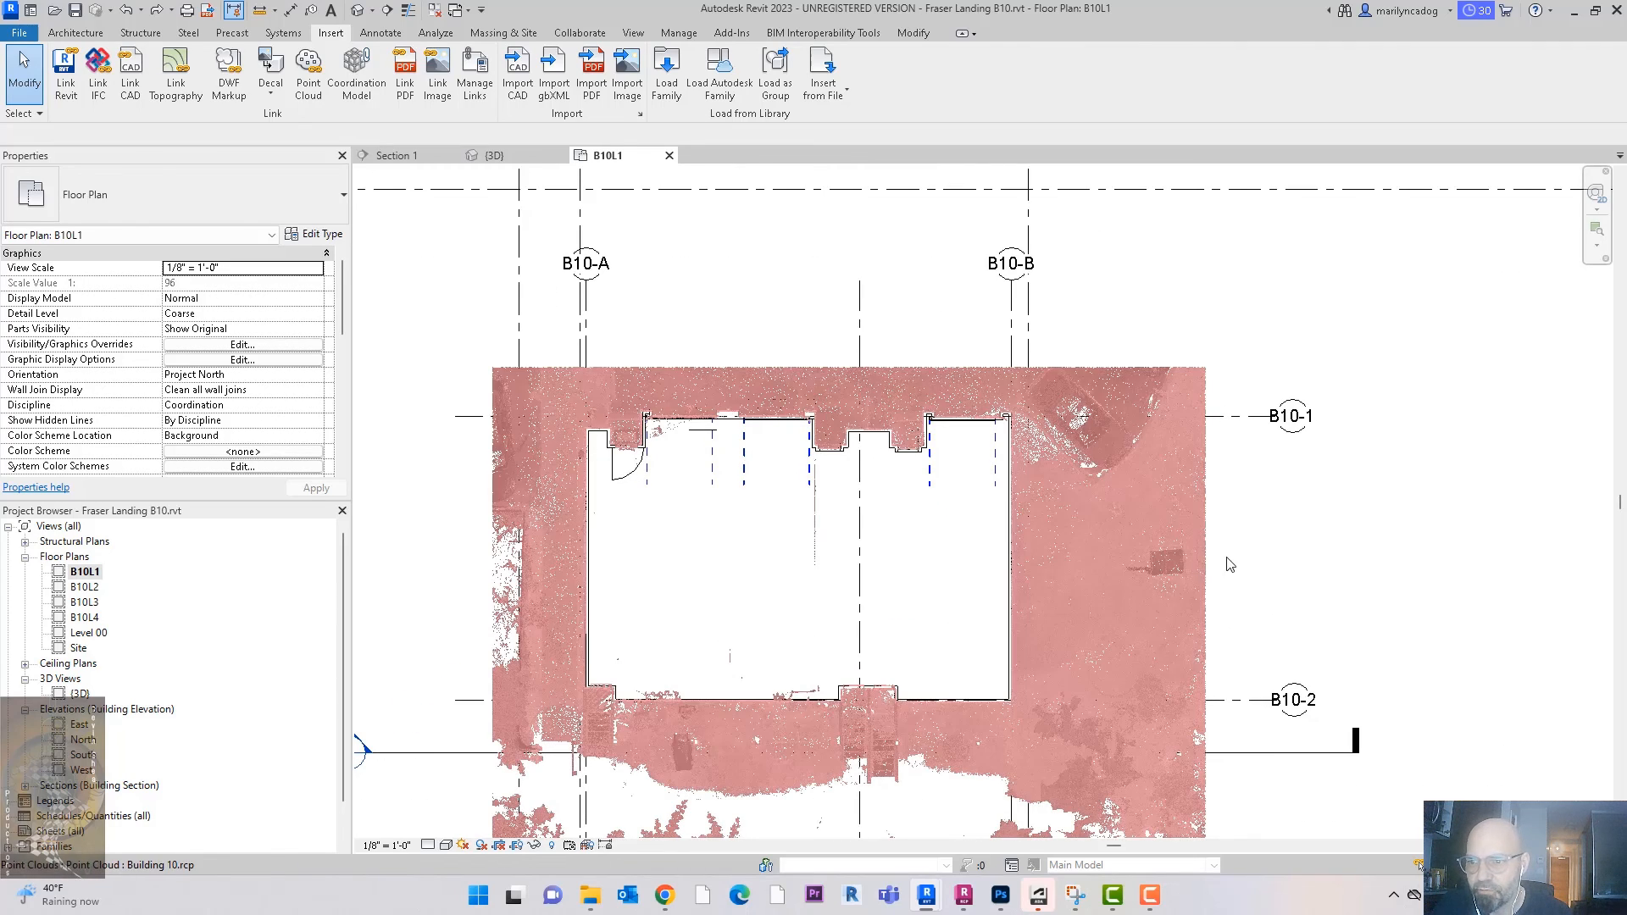
{"action": "middle_click_drag", "start_coordinate": [1244, 559], "coordinate": [1263, 536]}
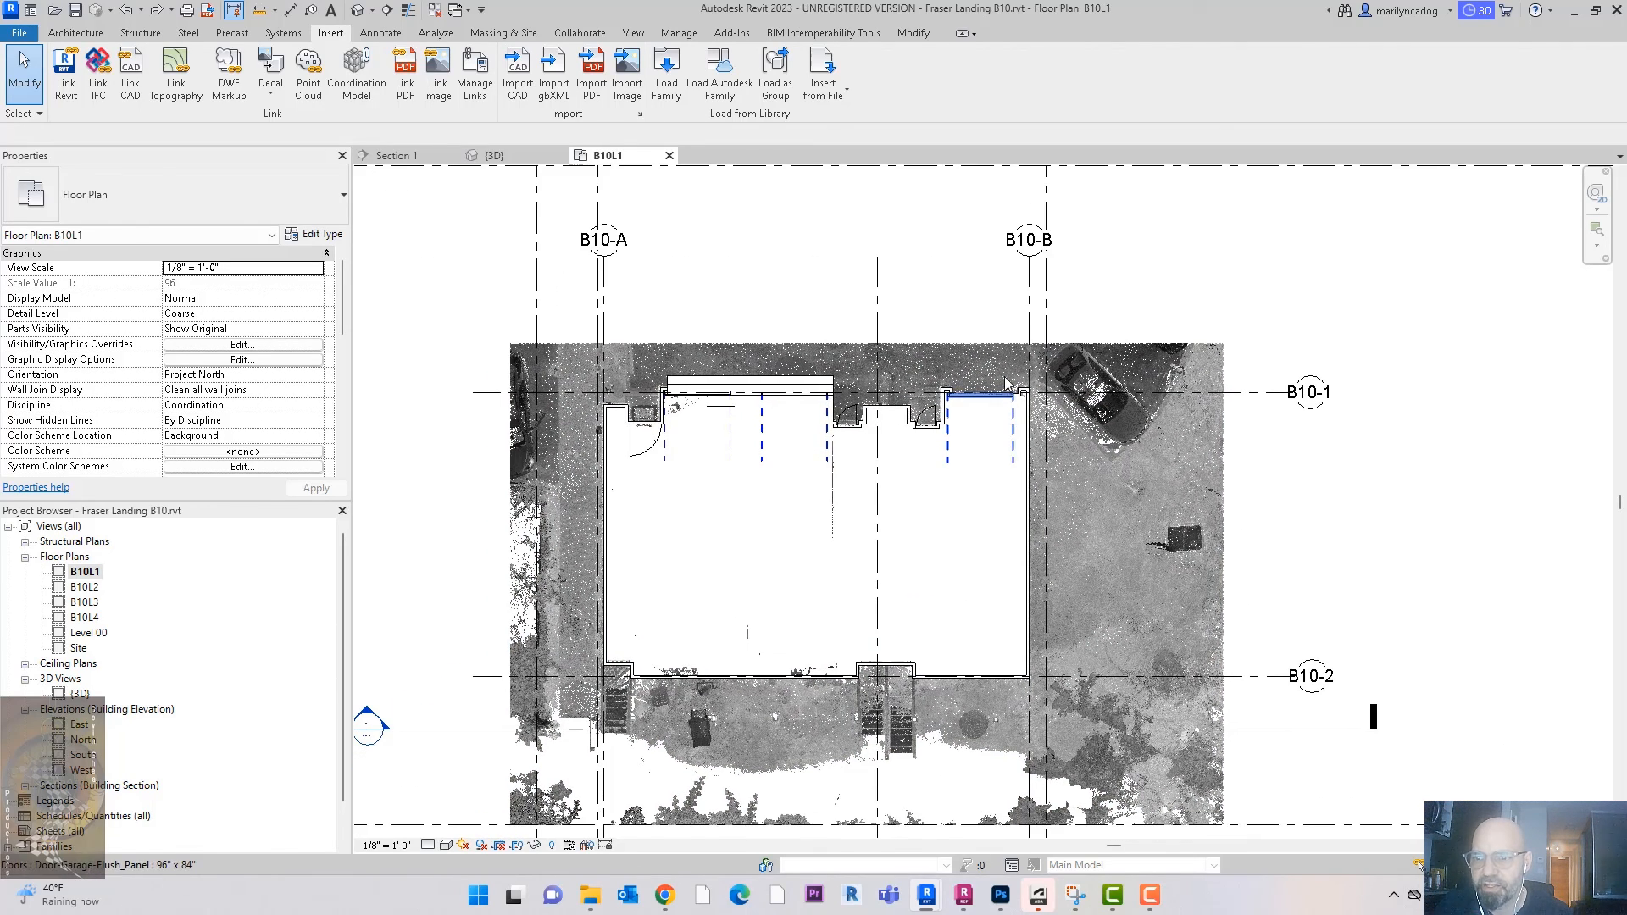
{"action": "middle_click_drag", "start_coordinate": [1270, 520], "coordinate": [1279, 440]}
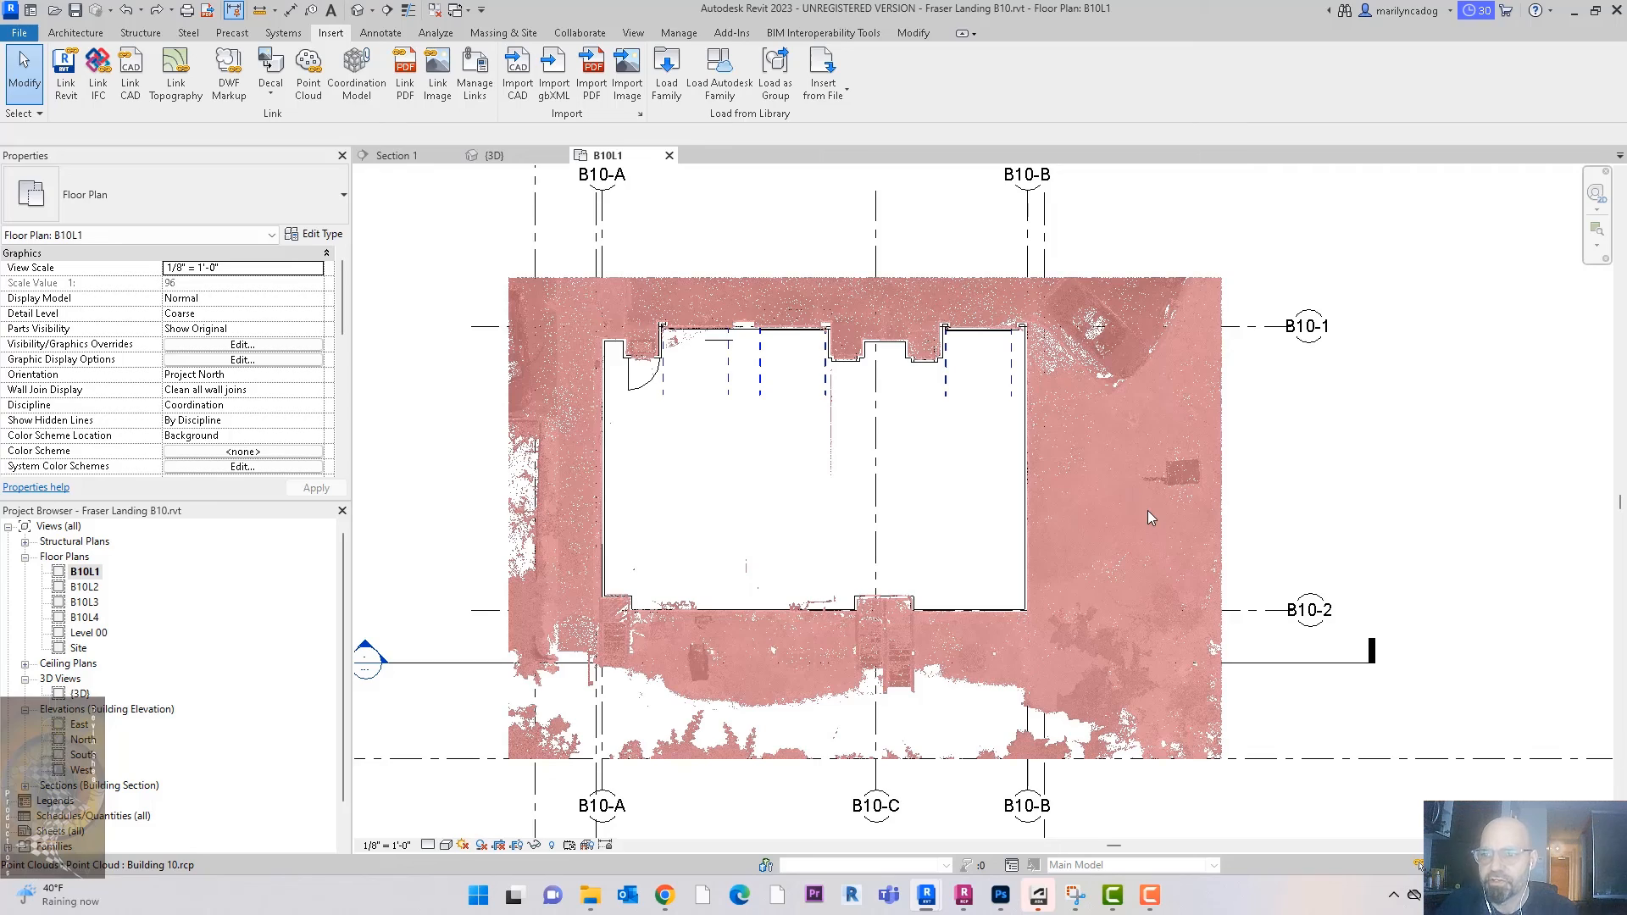
{"action": "scroll", "coordinate": [1148, 510], "scroll_direction": "up", "scroll_amount": 2}
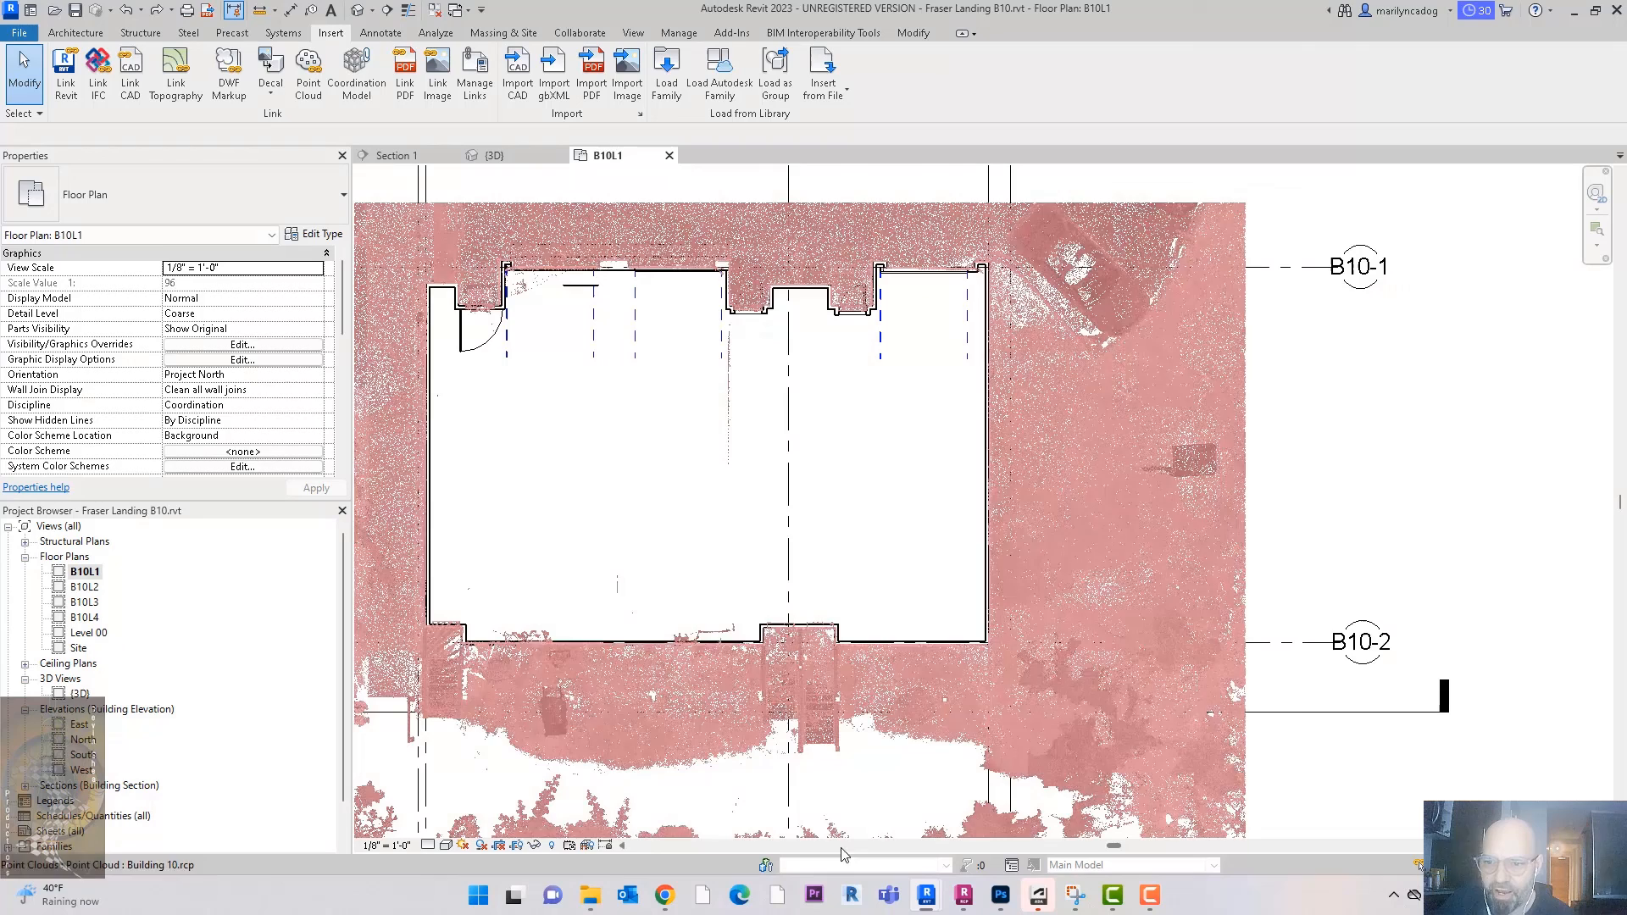
Step: Set the B10L1 plan's view range cut plane offset to 1' 0" and apply it
{"action": "key", "text": "v"}
{"action": "key", "text": "r"}
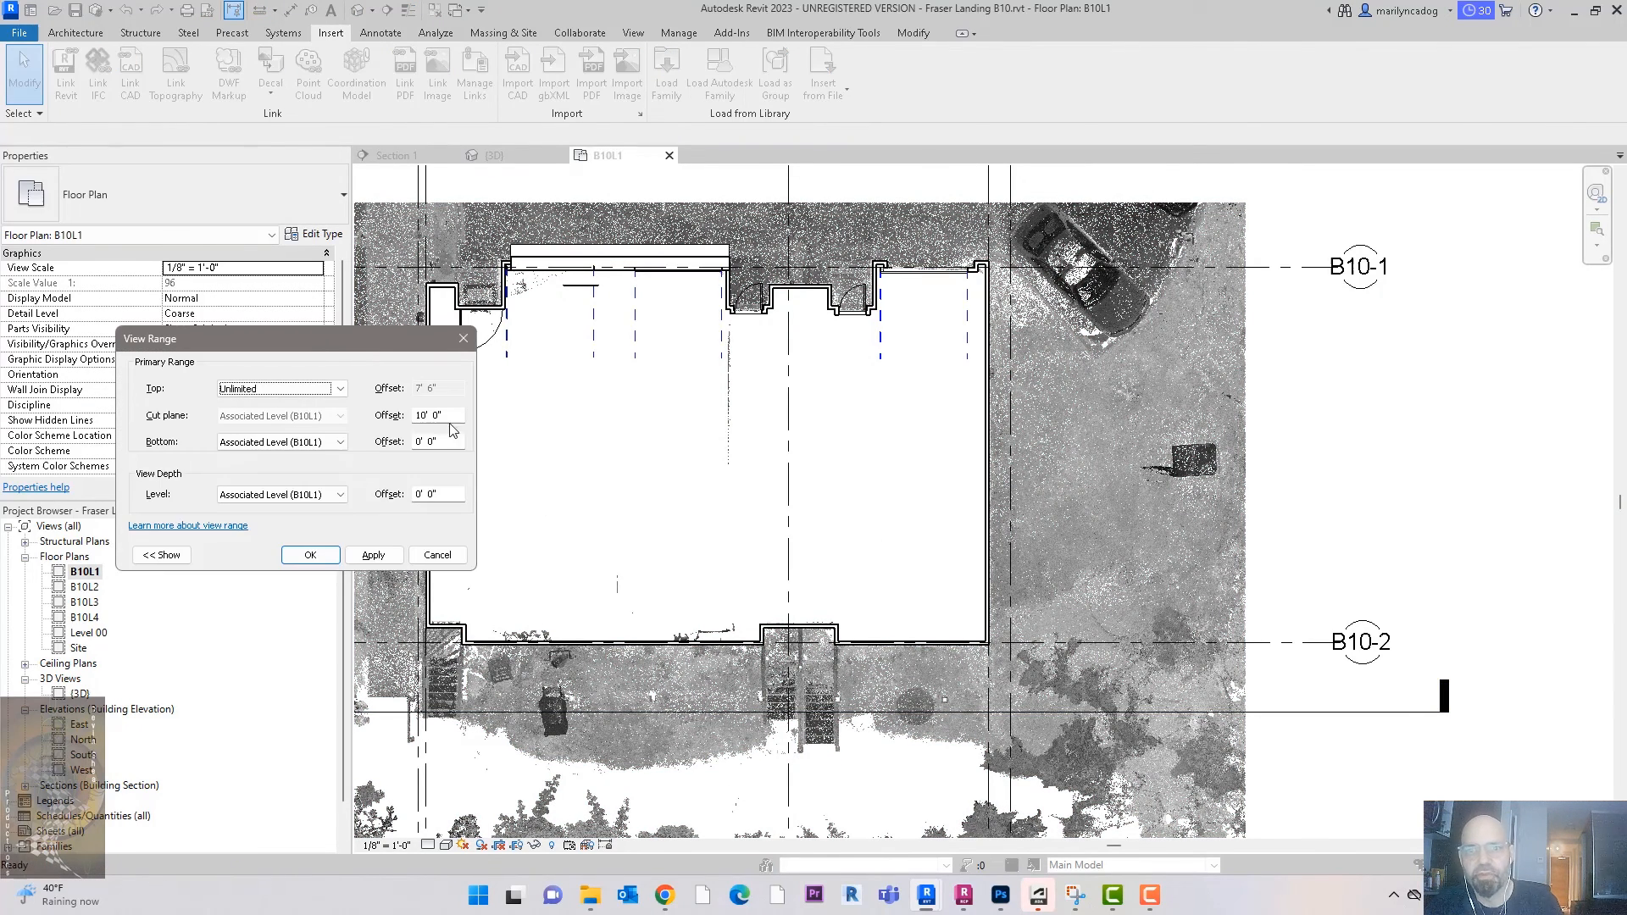
{"action": "left_click_drag", "start_coordinate": [368, 344], "coordinate": [528, 315]}
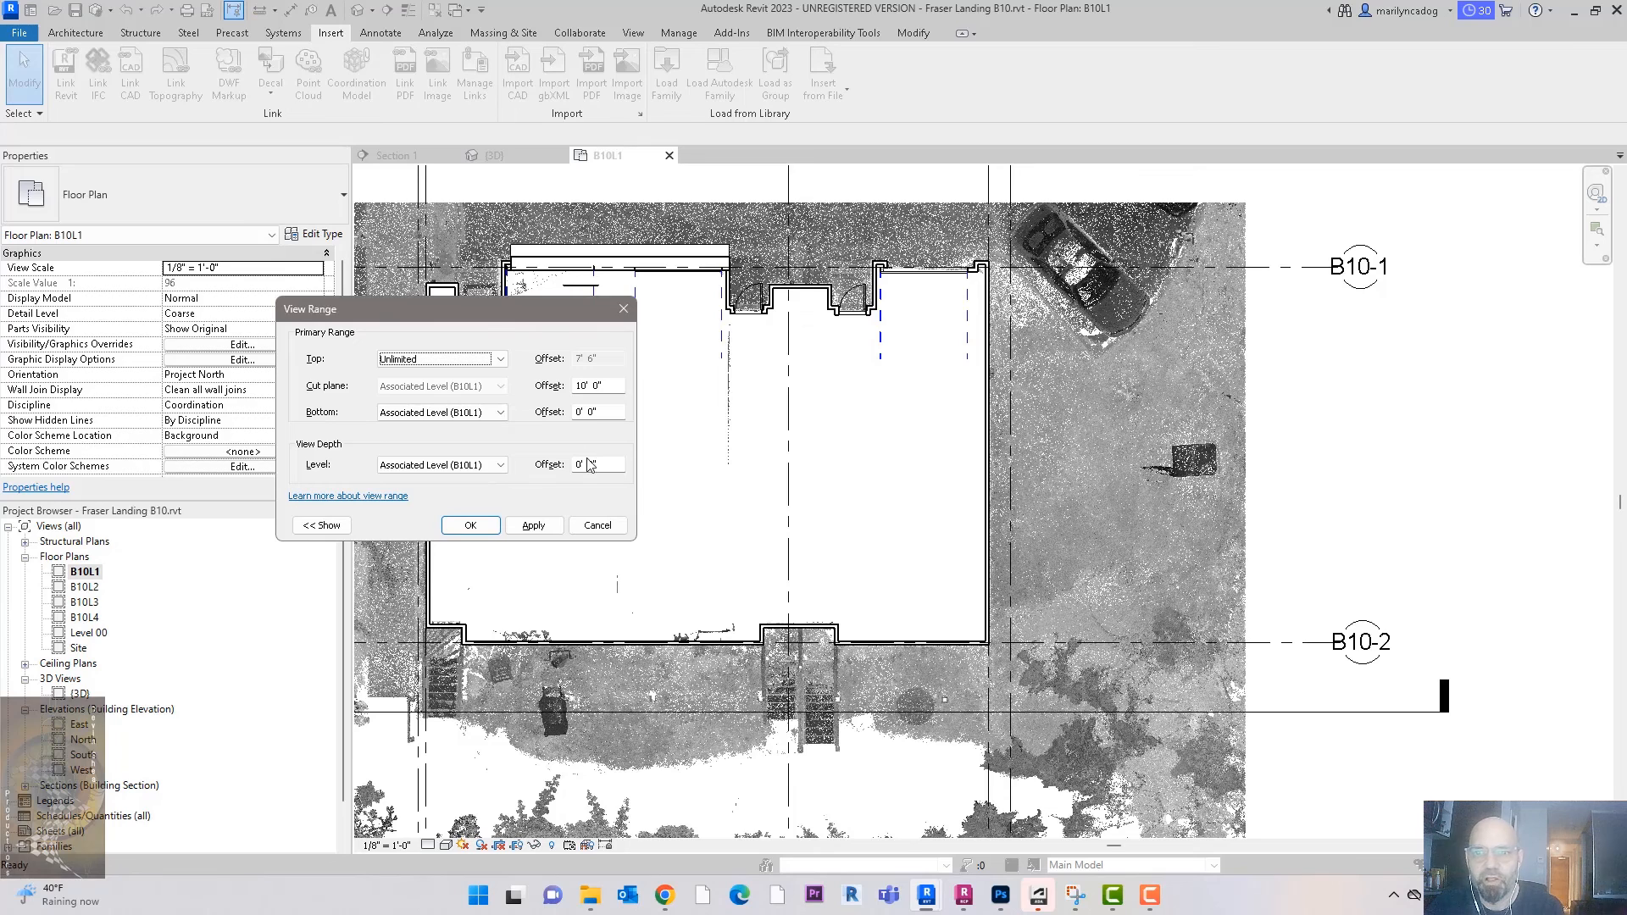
{"action": "left_click", "coordinate": [619, 385]}
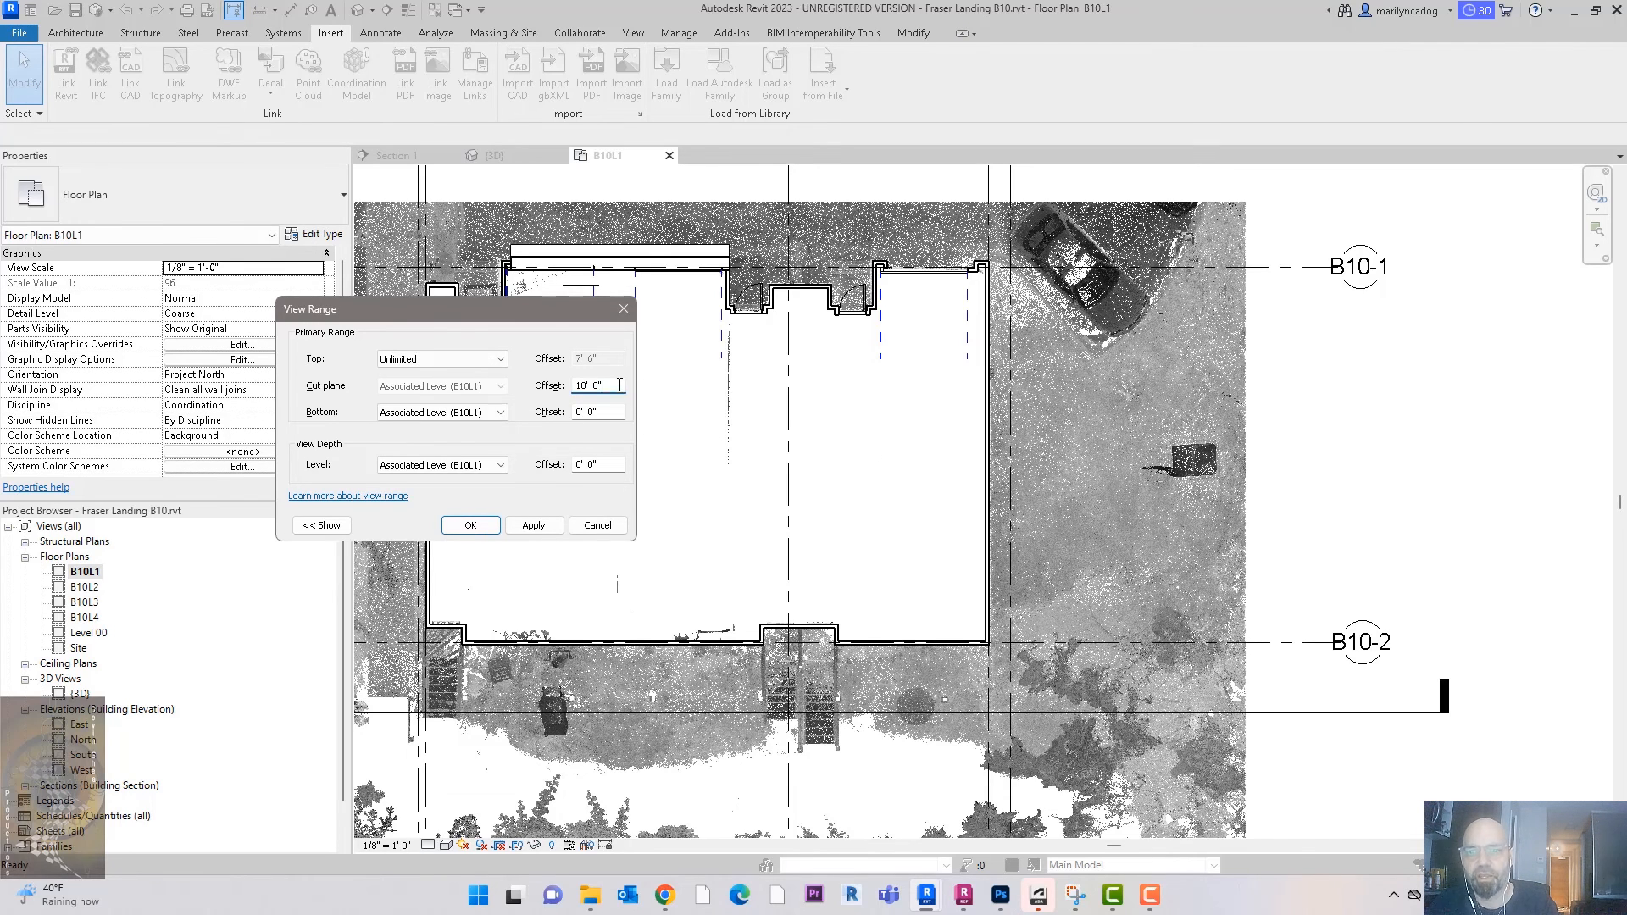
{"action": "type", "text": "1"}
{"action": "left_click", "coordinate": [555, 526]}
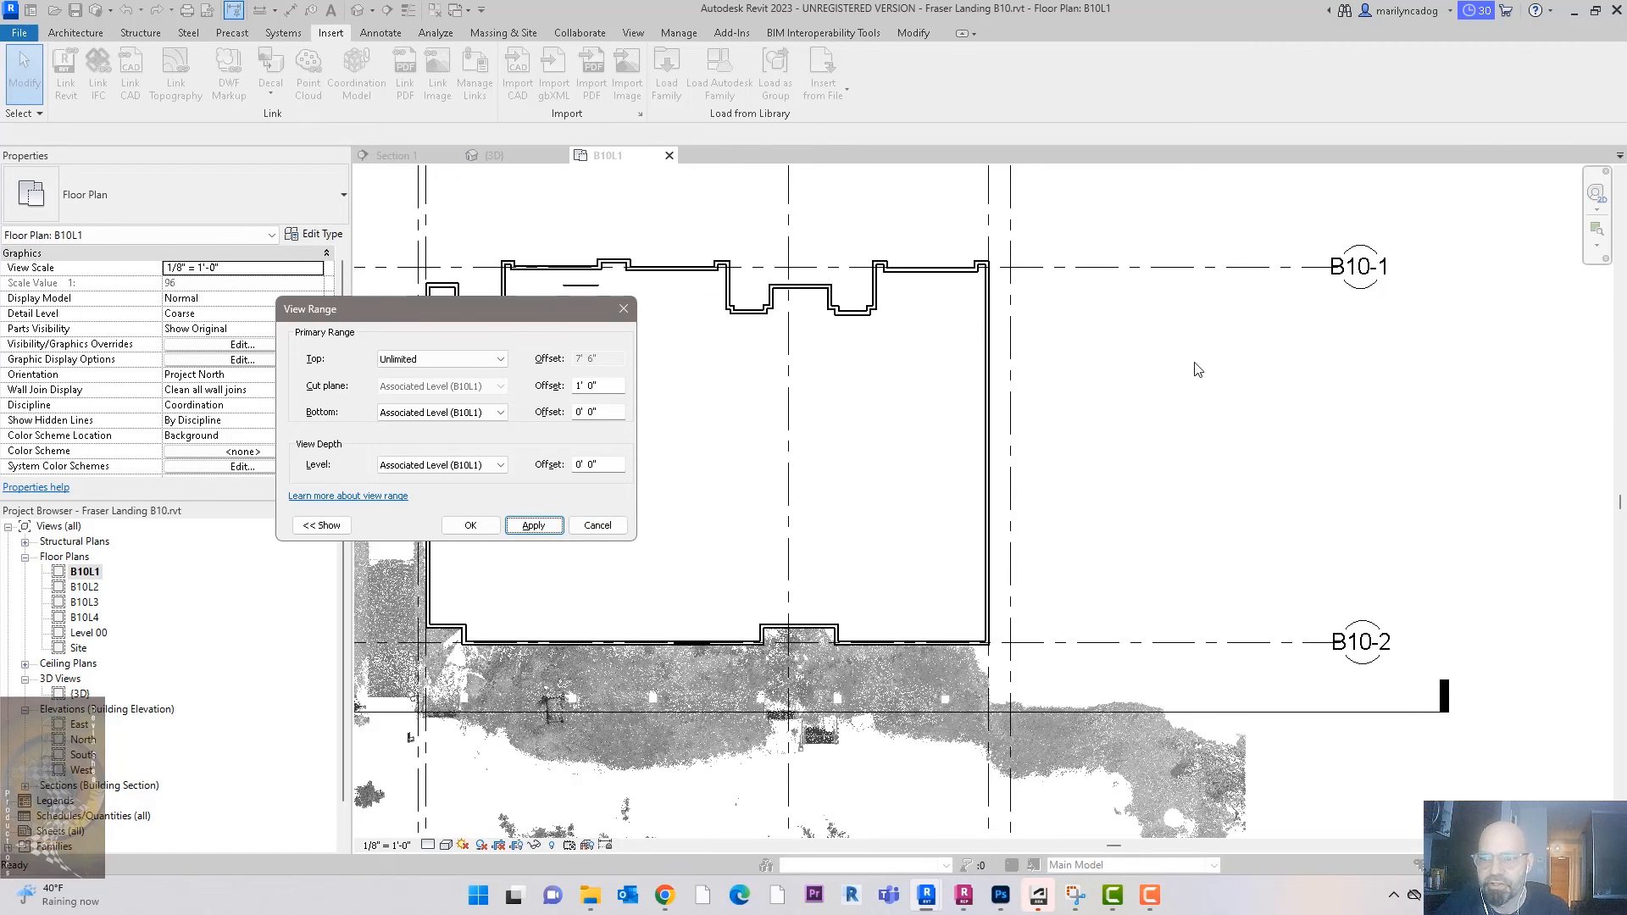
Step: Set the view range cut plane offset to 10' 0", apply it and close the view range settings
{"action": "left_click_drag", "start_coordinate": [599, 386], "coordinate": [528, 387]}
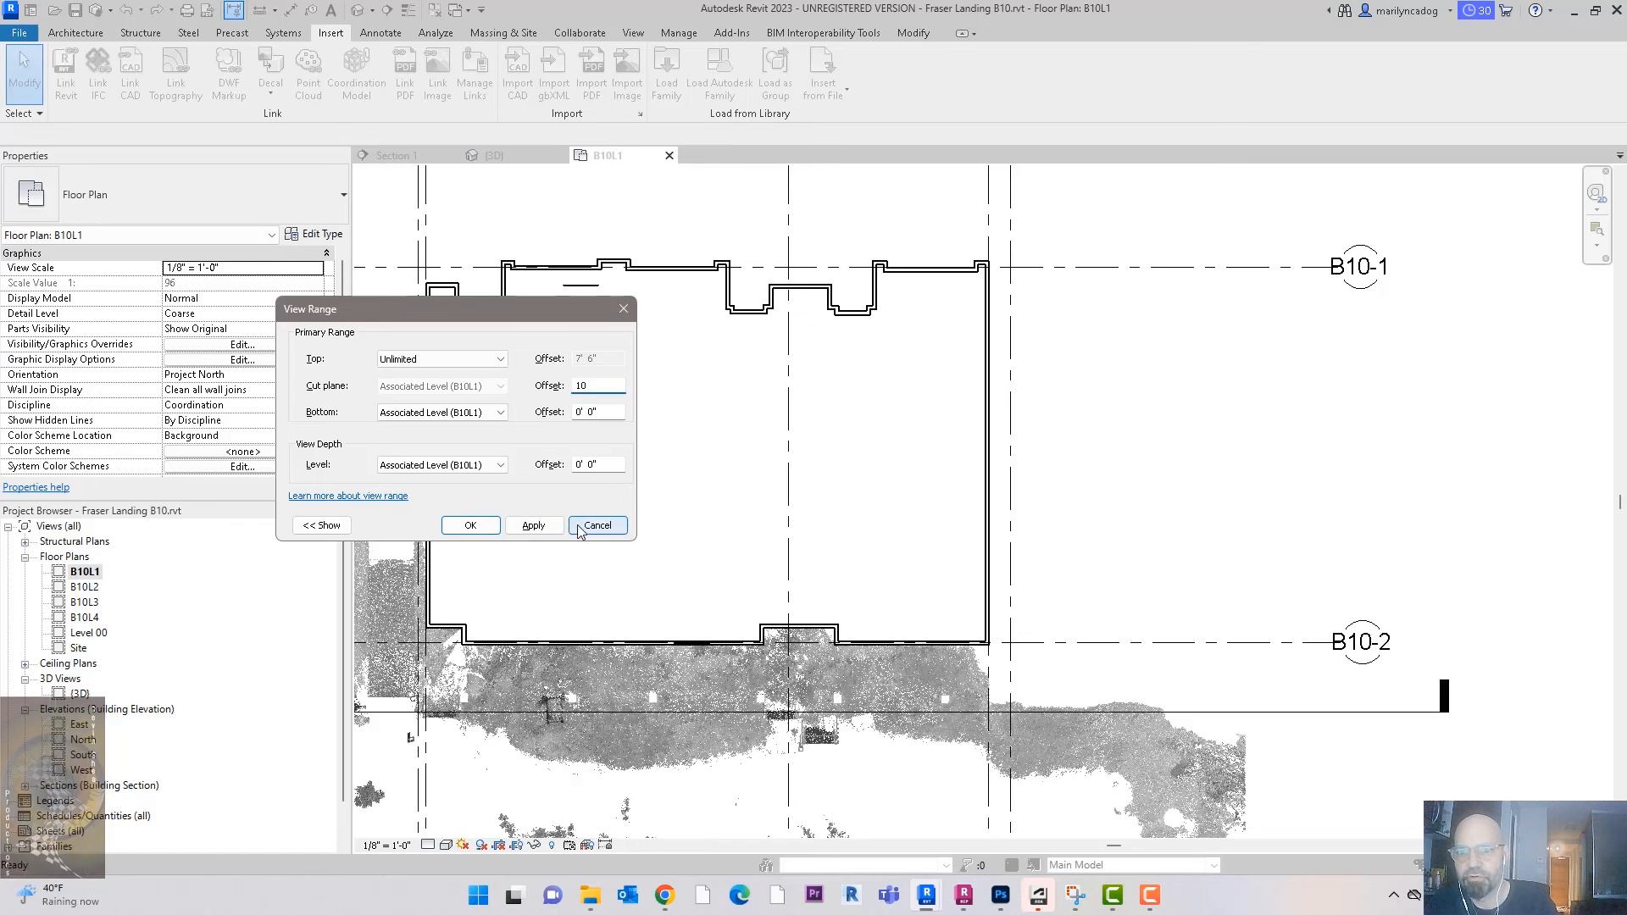
{"action": "left_click", "coordinate": [533, 525]}
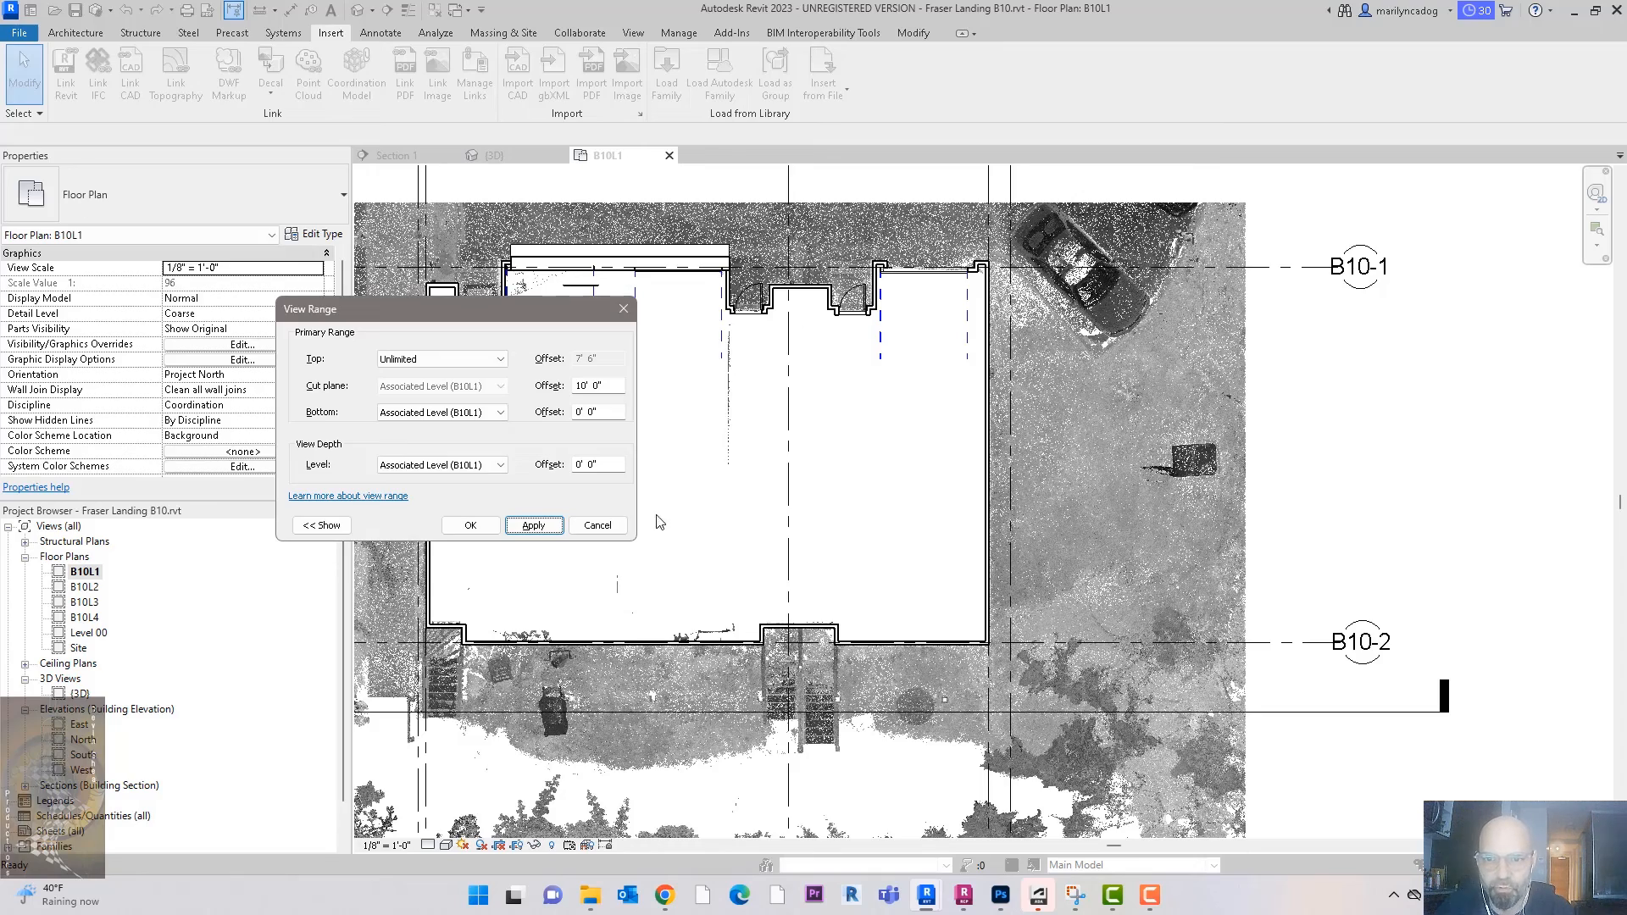
{"action": "left_click", "coordinate": [598, 526]}
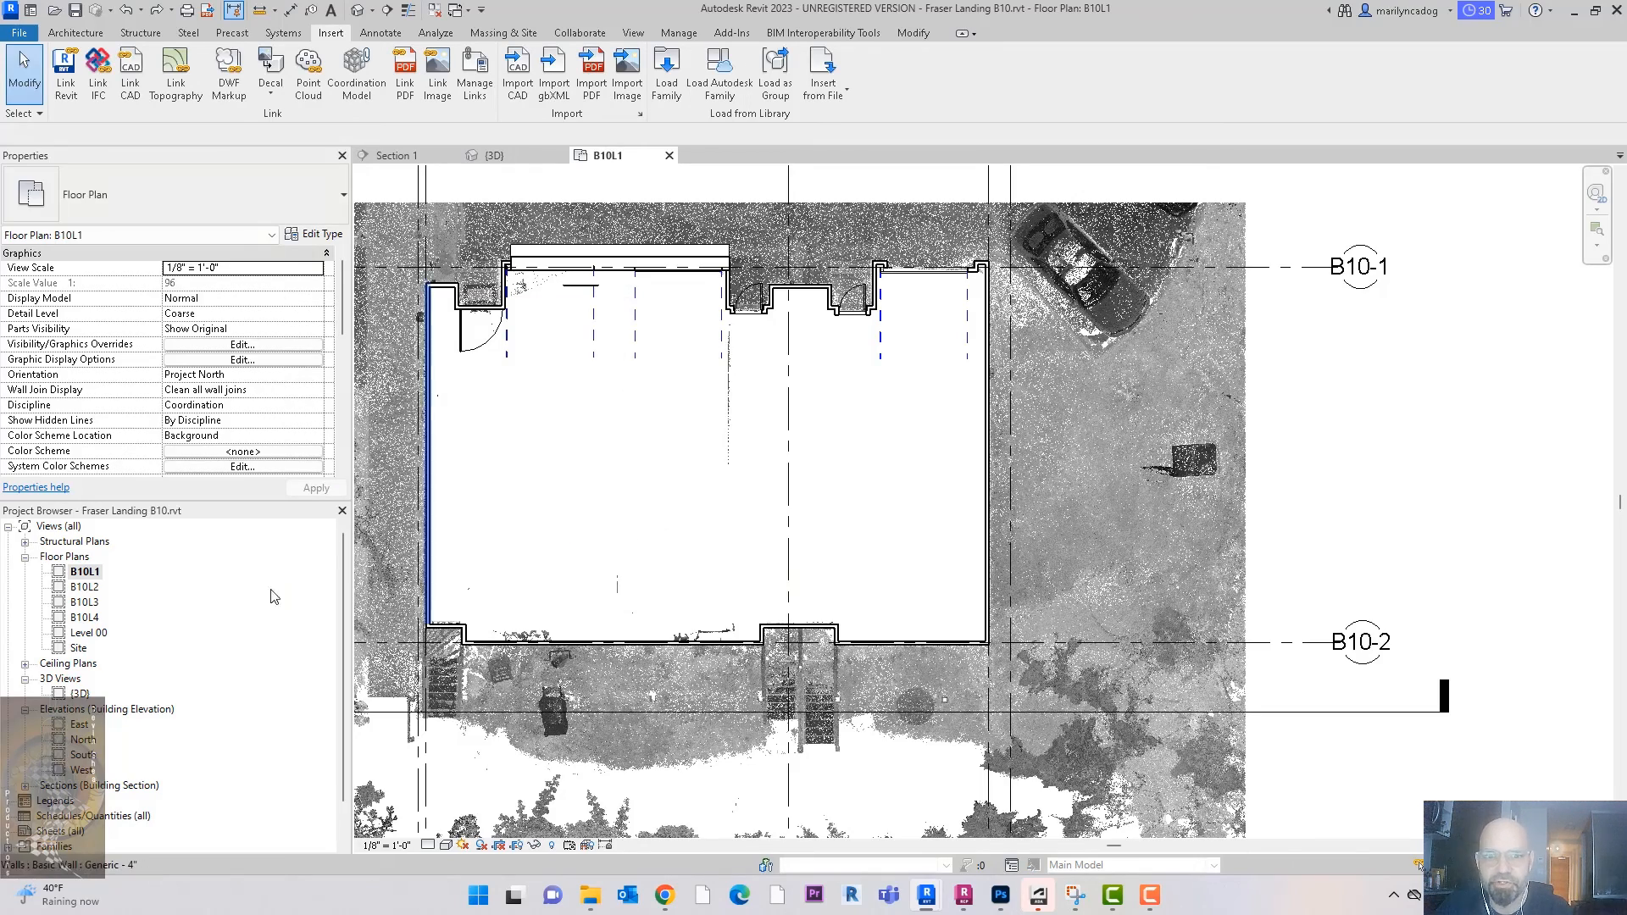
Step: Select the whole chain of exterior walls in the B10L1 plan and temporarily hide those elements
{"action": "scroll", "coordinate": [390, 297], "scroll_direction": "up", "scroll_amount": 3}
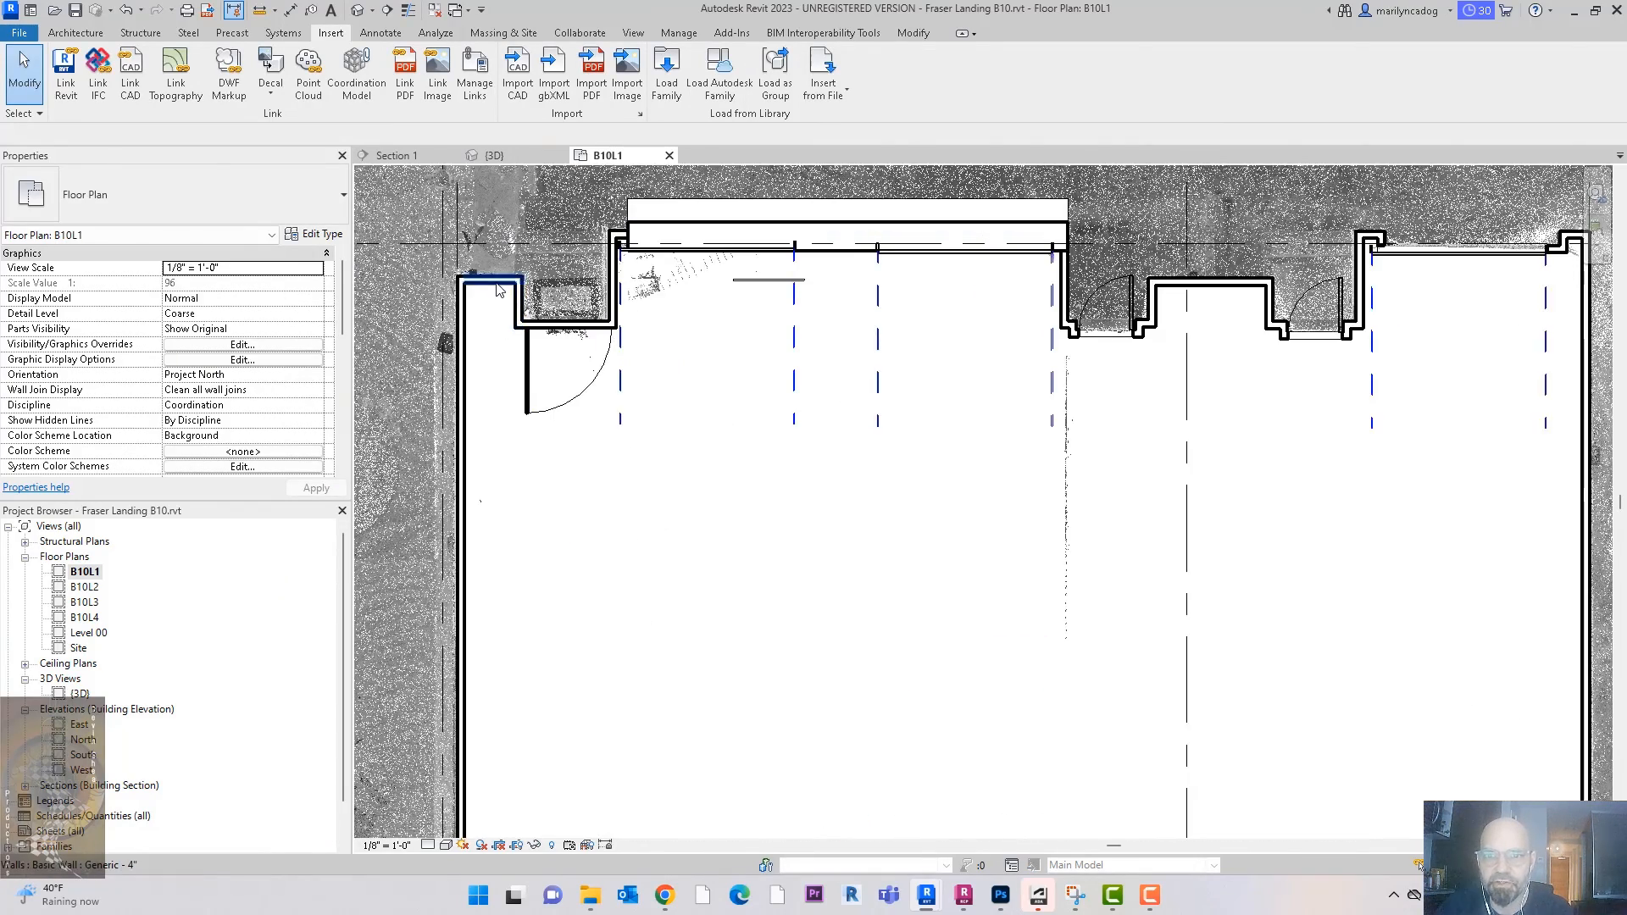
{"action": "left_click", "coordinate": [499, 288]}
{"action": "key", "text": "Tab"}
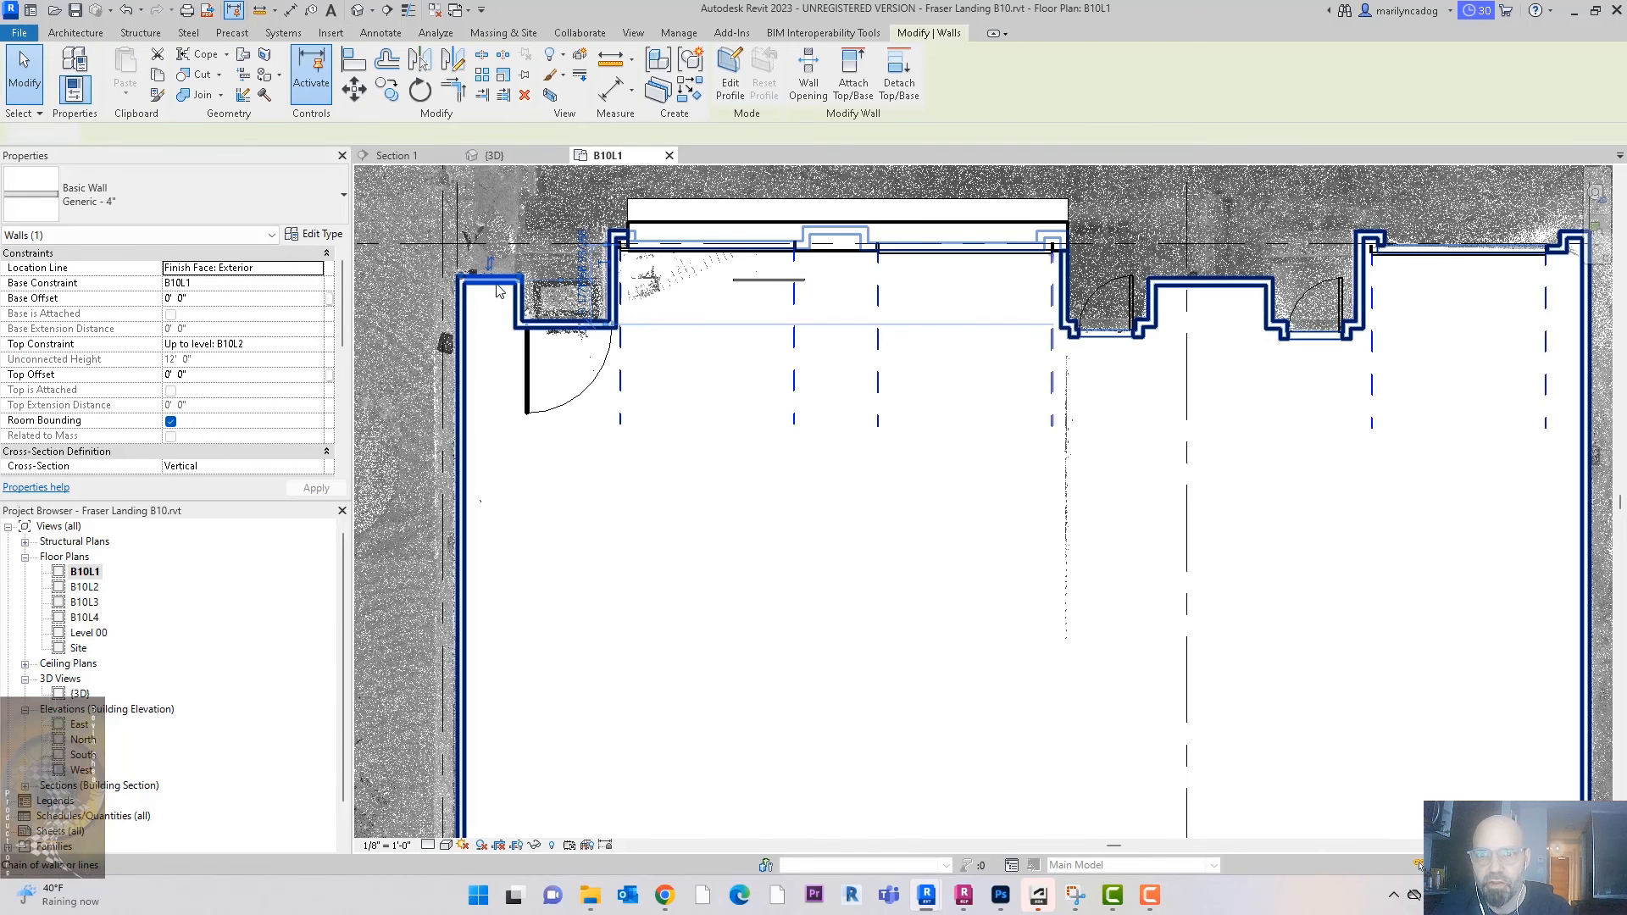
{"action": "left_click", "coordinate": [498, 288]}
{"action": "left_click", "coordinate": [538, 846]}
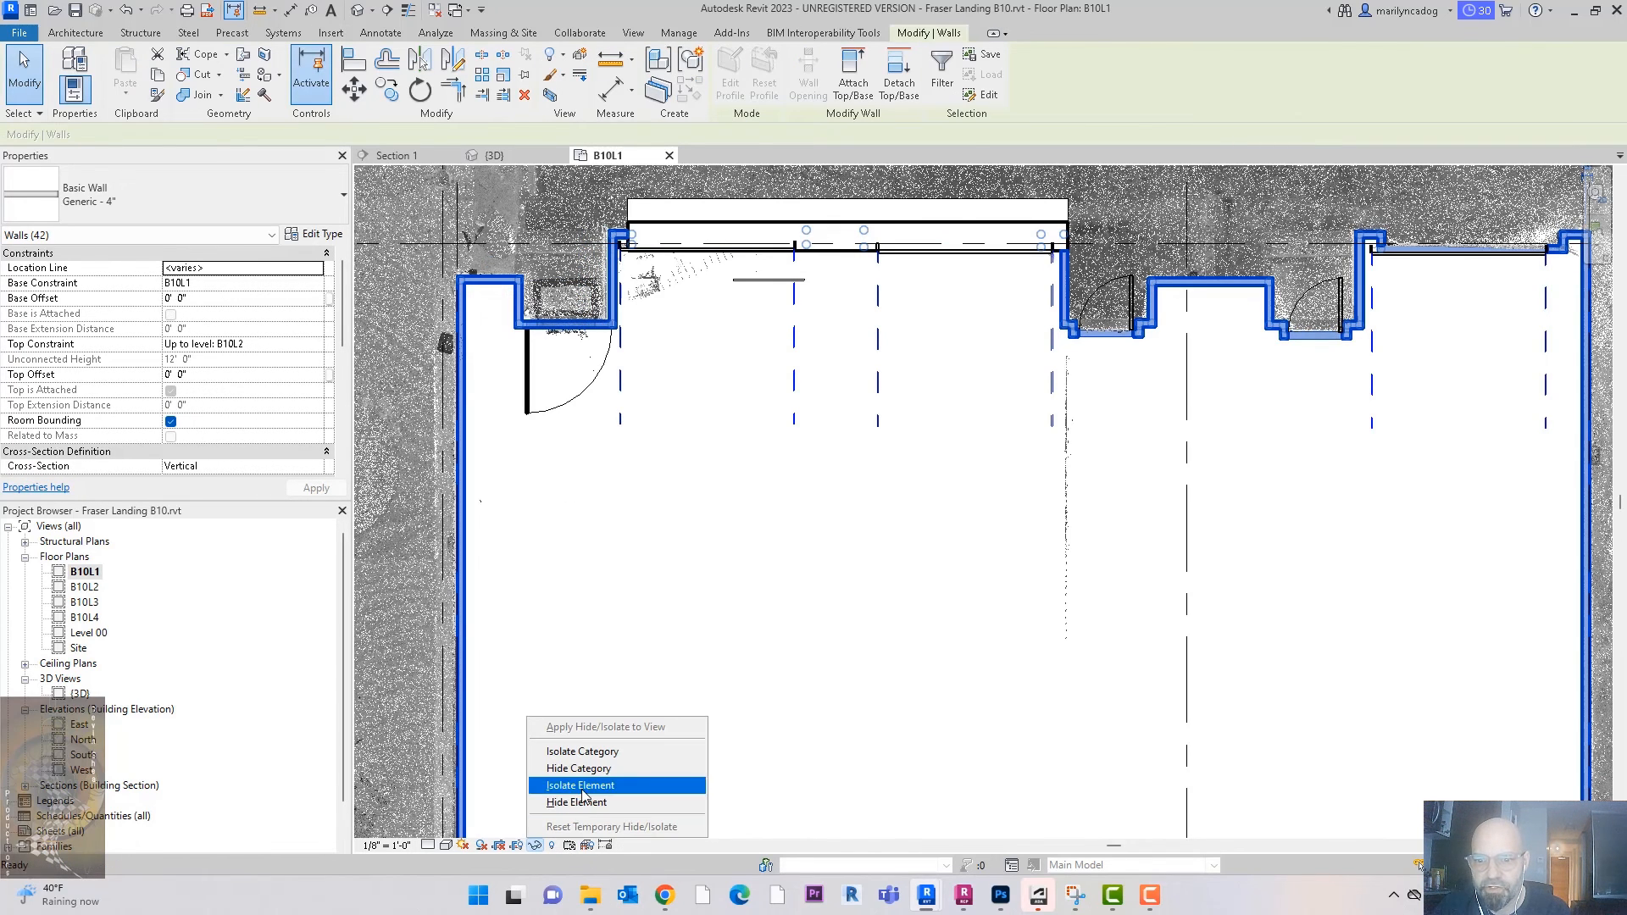
{"action": "left_click", "coordinate": [590, 803]}
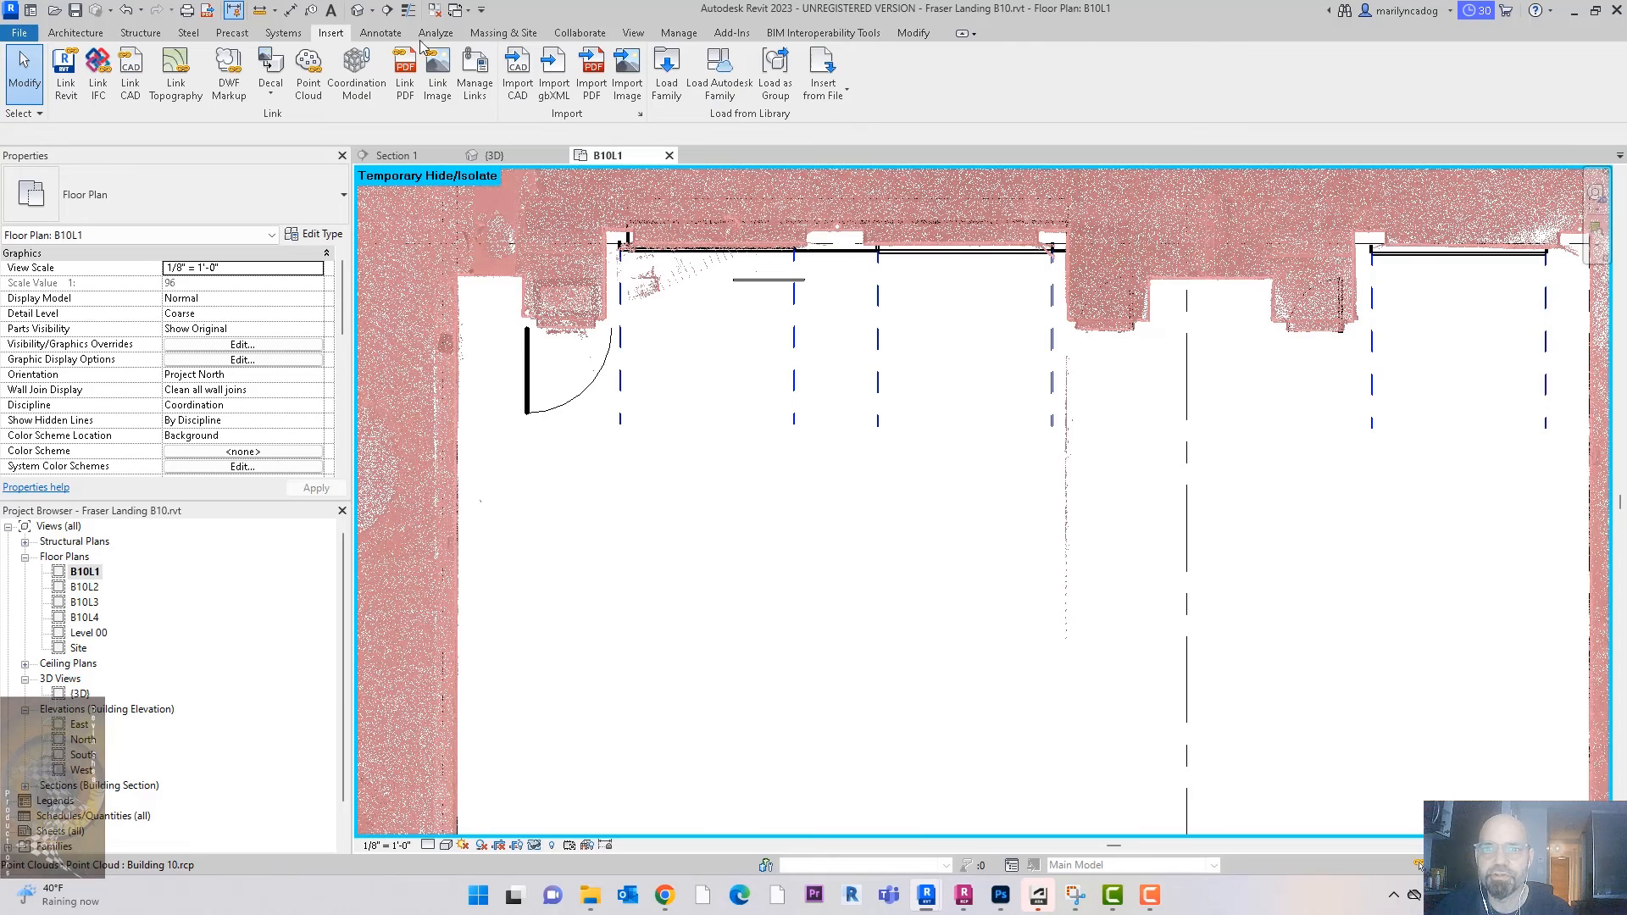
Step: Draw a short architectural Generic - 4" wall just inside the scanned corner beside the swing door, and delete it
{"action": "left_click", "coordinate": [76, 32]}
{"action": "left_click", "coordinate": [68, 89]}
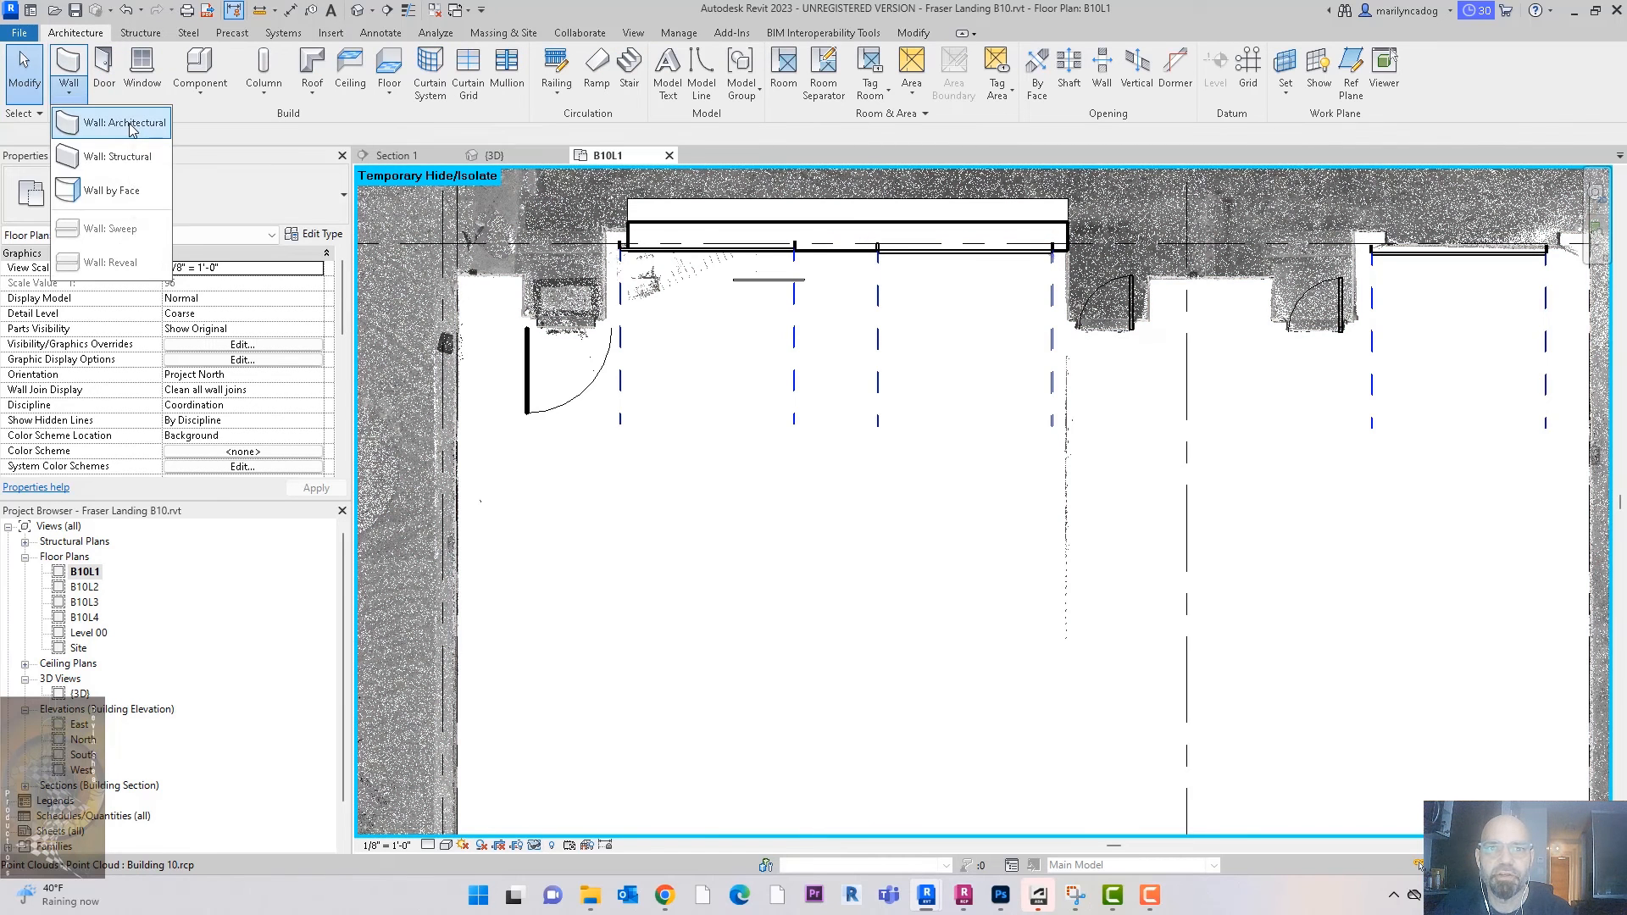
{"action": "left_click", "coordinate": [132, 126]}
{"action": "scroll", "coordinate": [497, 290], "scroll_direction": "up", "scroll_amount": 4}
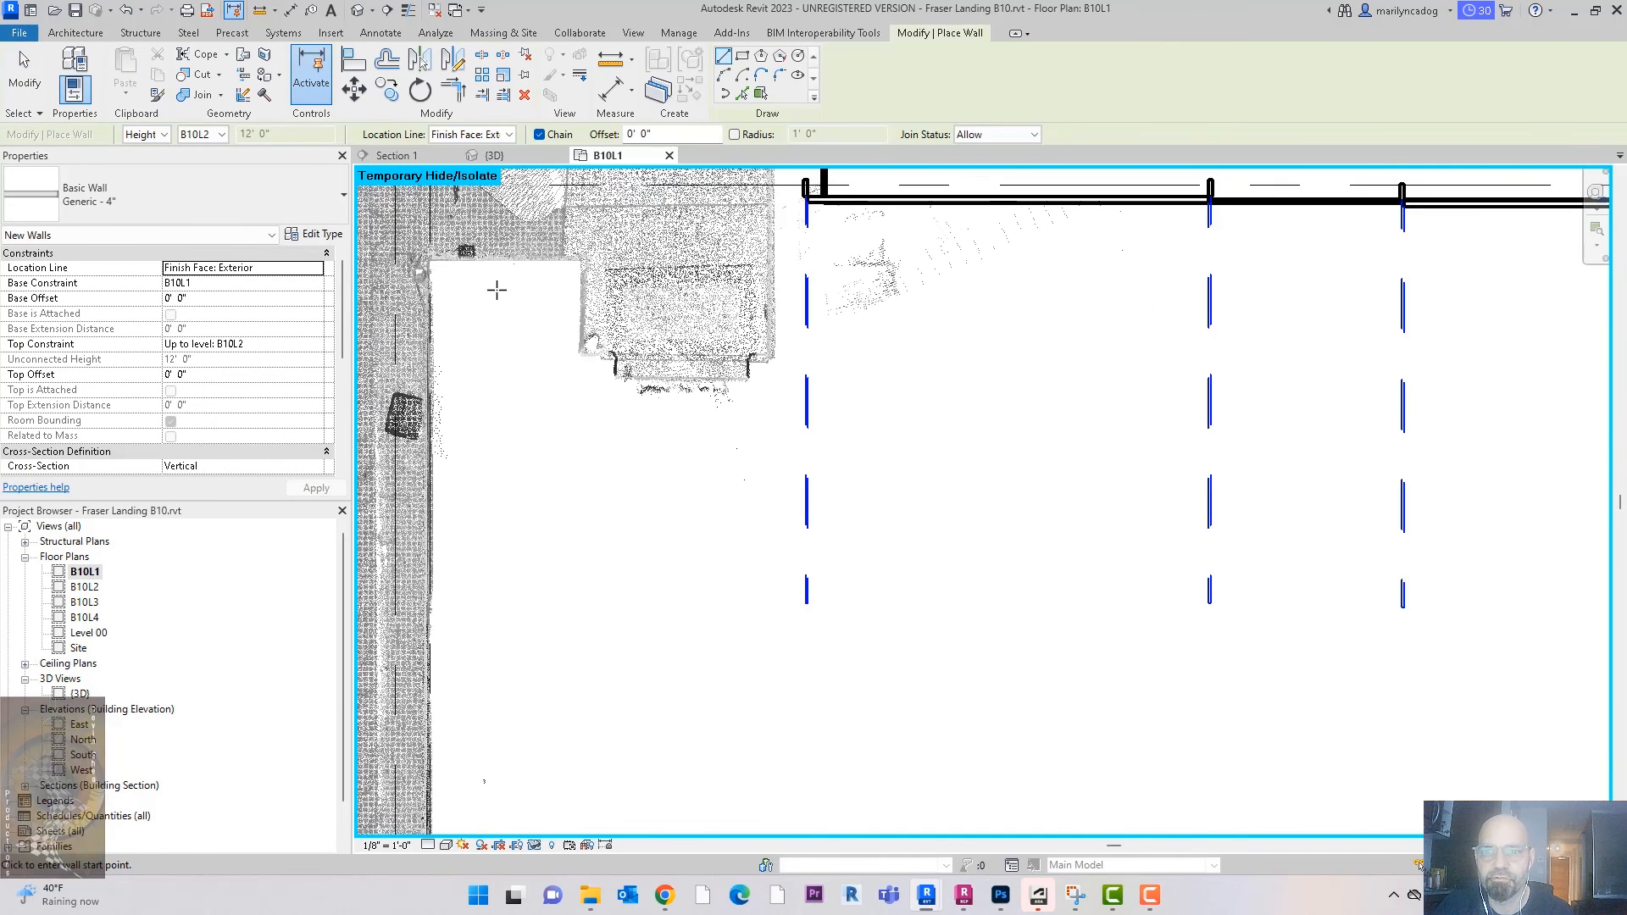
{"action": "scroll", "coordinate": [497, 289], "scroll_direction": "up", "scroll_amount": 1}
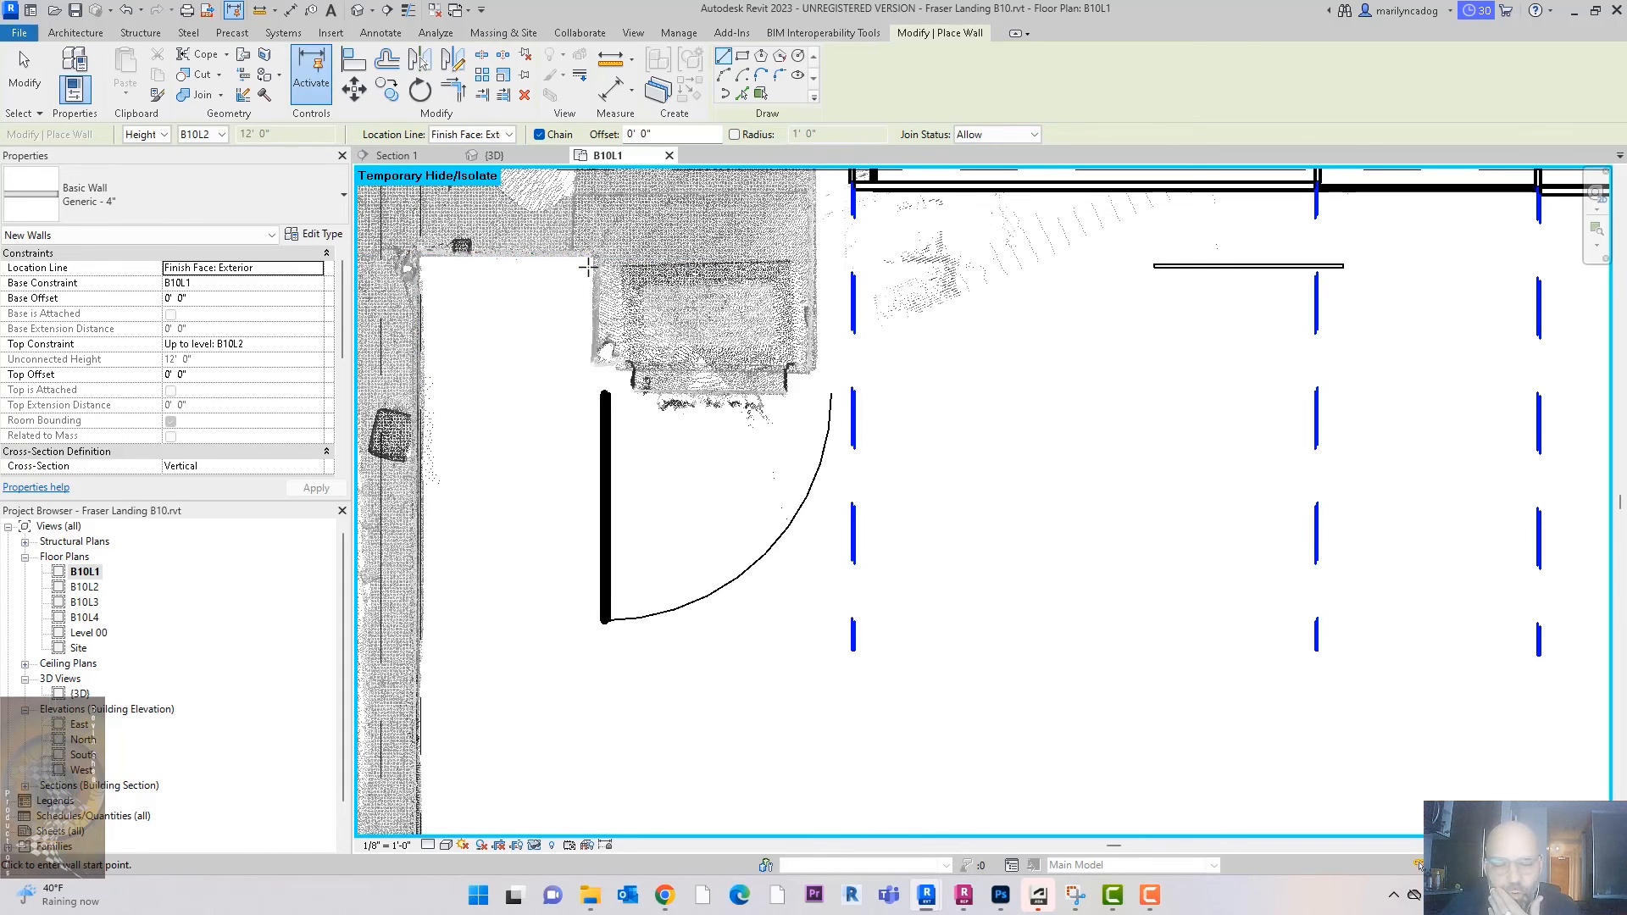
{"action": "left_click", "coordinate": [447, 280]}
{"action": "left_click", "coordinate": [563, 289]}
{"action": "key", "text": "Escape"}
{"action": "key", "text": "Escape"}
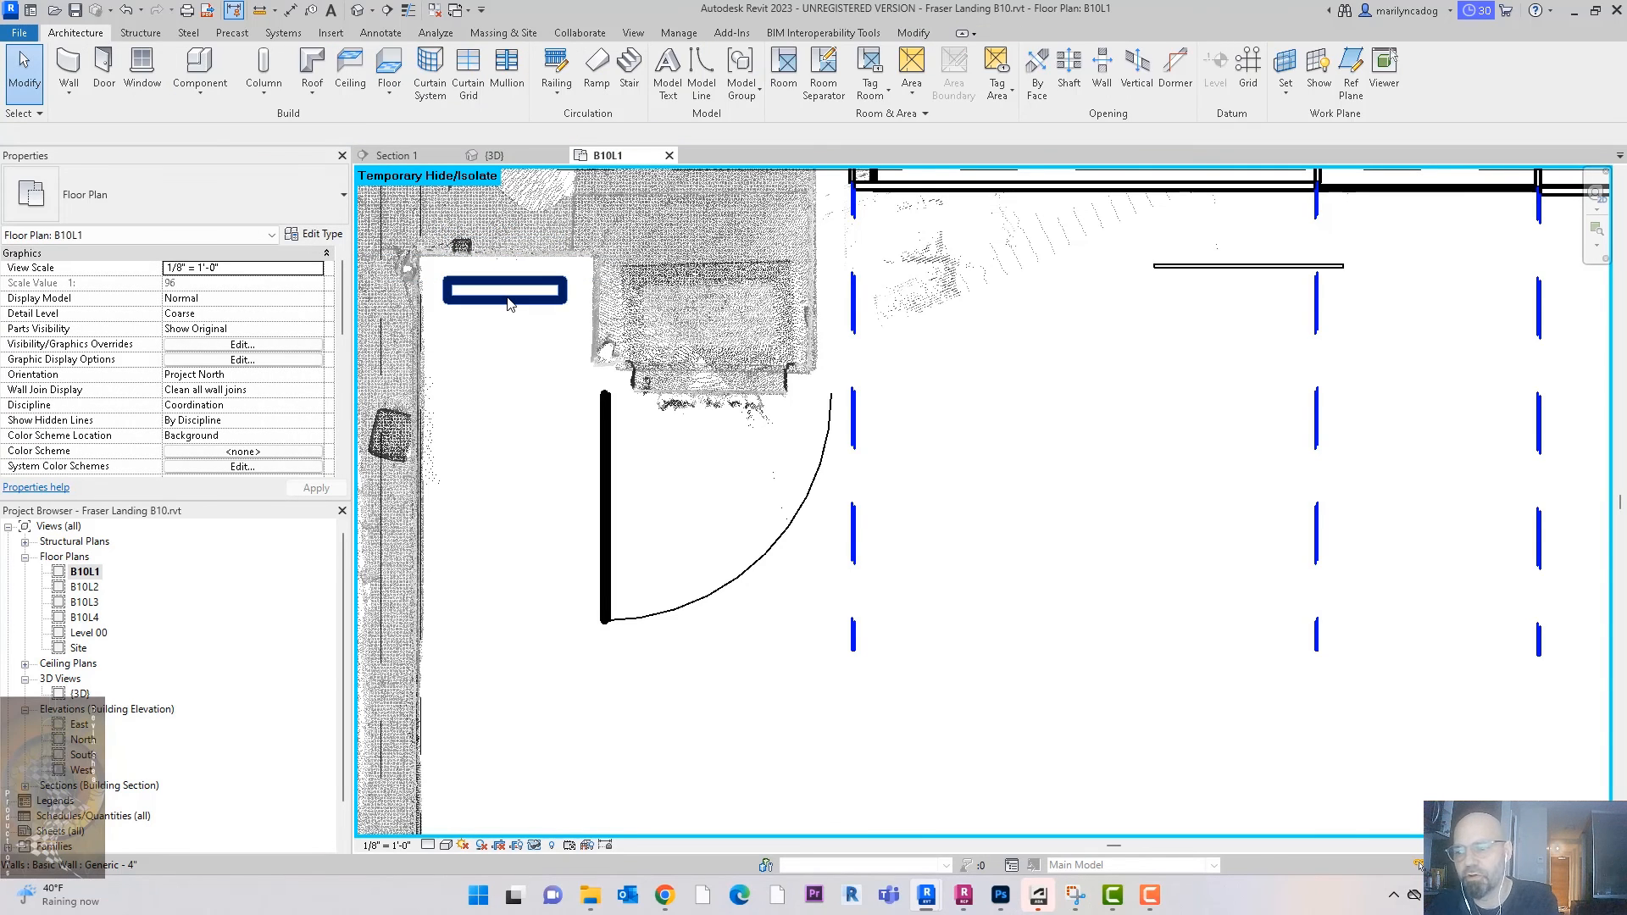
{"action": "left_click", "coordinate": [508, 298]}
{"action": "key", "text": "Delete"}
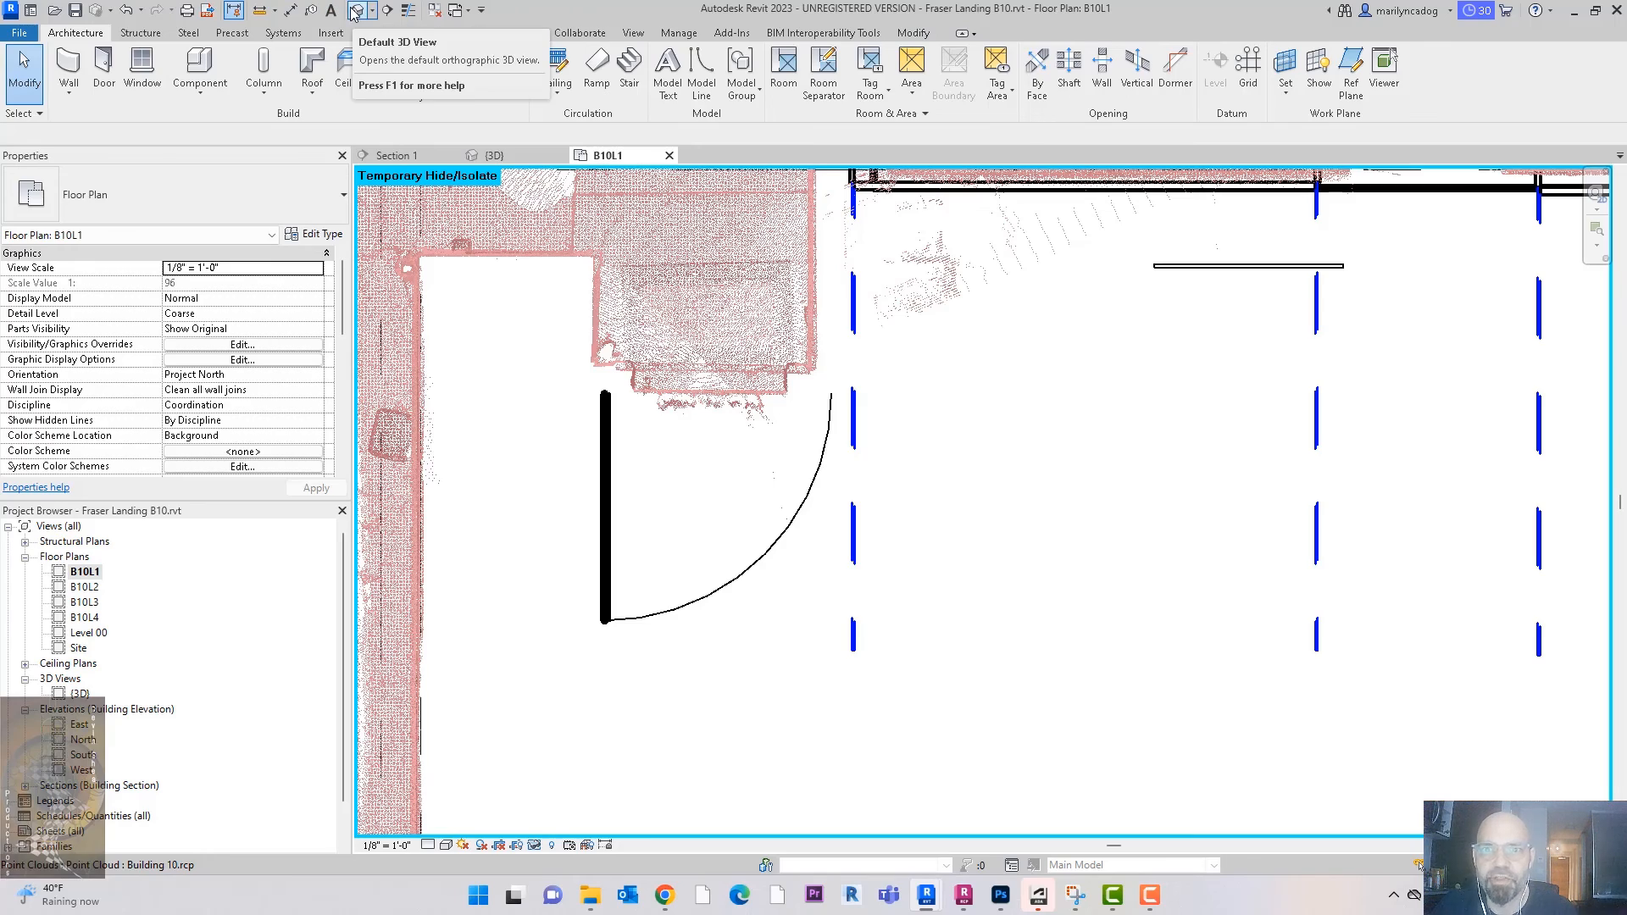
Step: Check the Building 10 model in the default 3D view and return to the wider building footprint in the B10L1 plan
{"action": "left_click", "coordinate": [357, 9]}
{"action": "middle_click_drag", "start_coordinate": [1266, 506], "coordinate": [1257, 483], "text": "shift"}
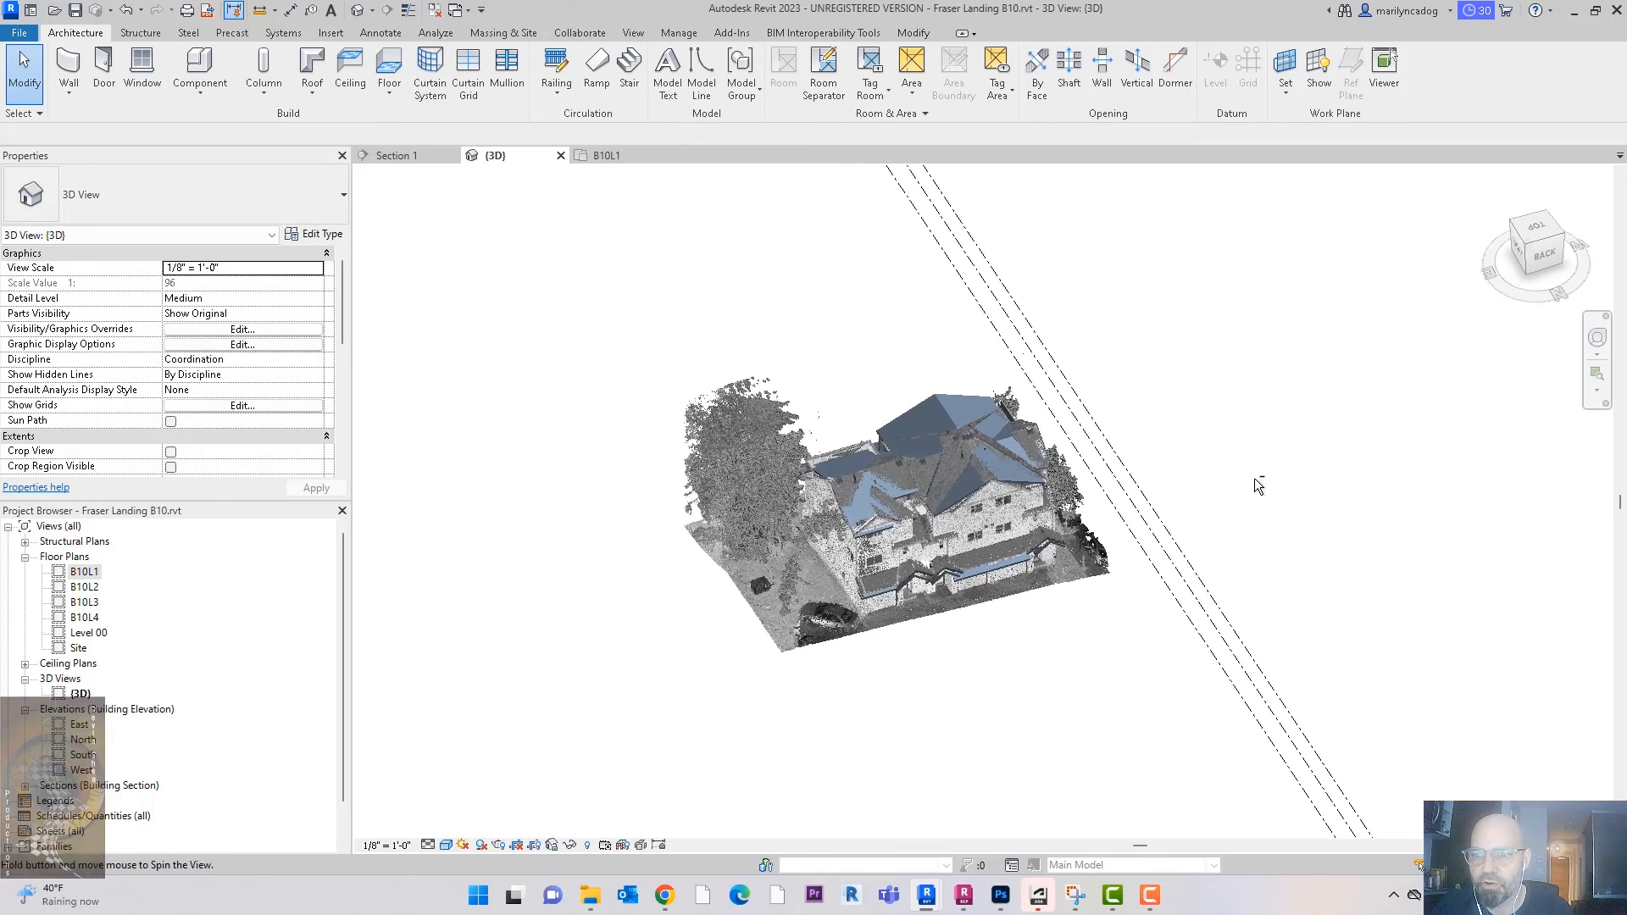
{"action": "left_click", "coordinate": [604, 155]}
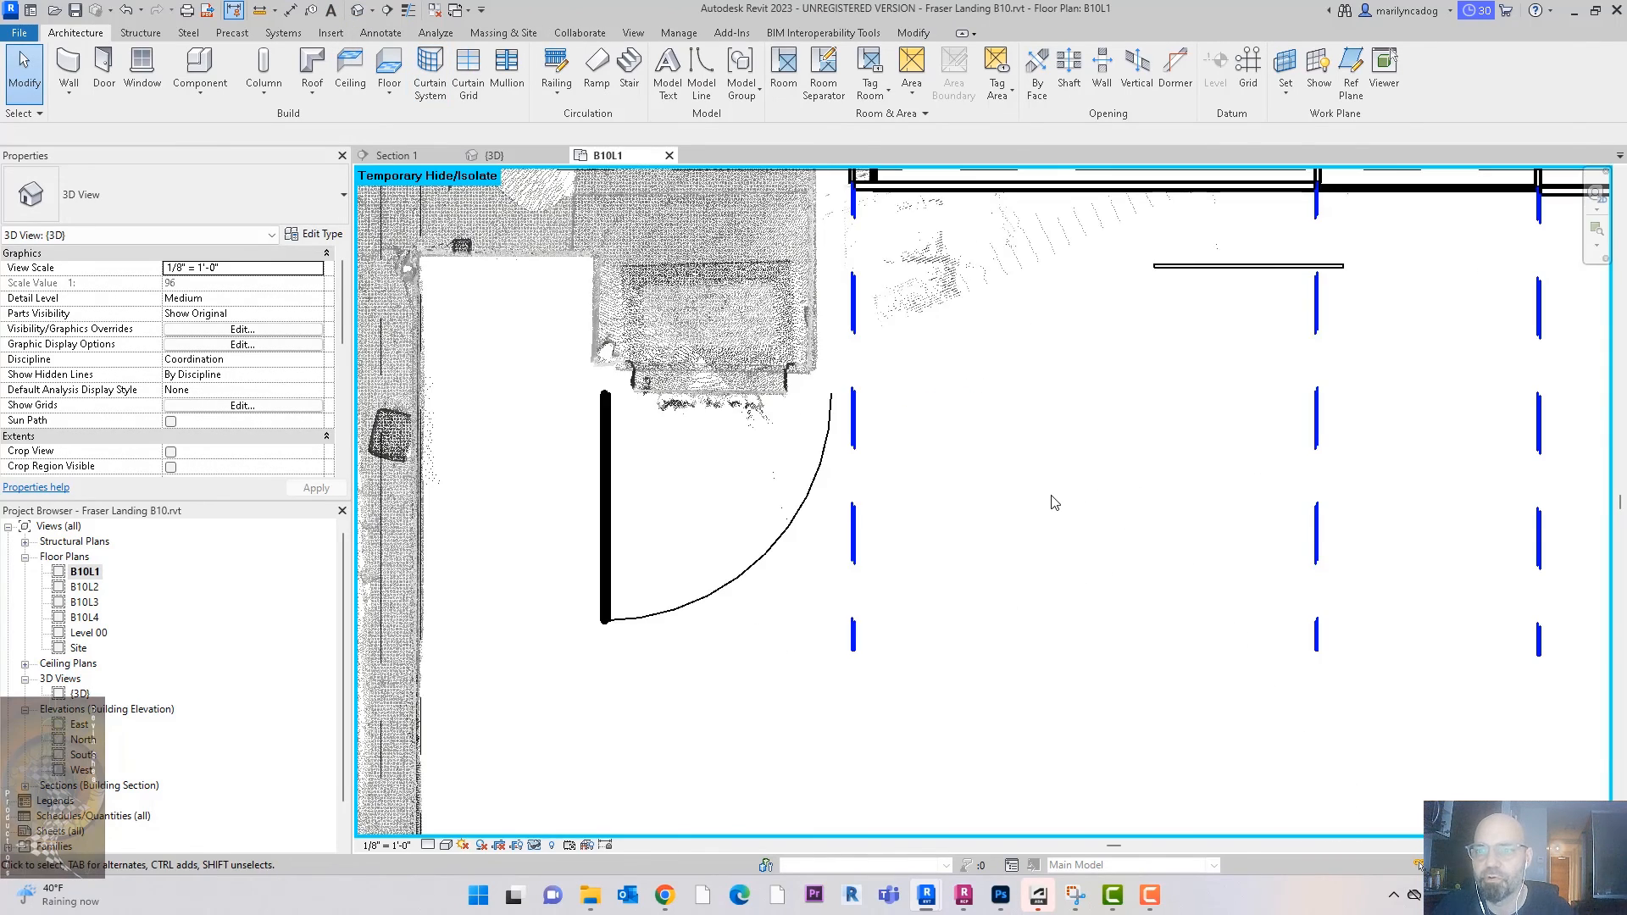
{"action": "scroll", "coordinate": [1048, 508], "scroll_direction": "down", "scroll_amount": 4}
{"action": "middle_click_drag", "start_coordinate": [1043, 523], "coordinate": [883, 389]}
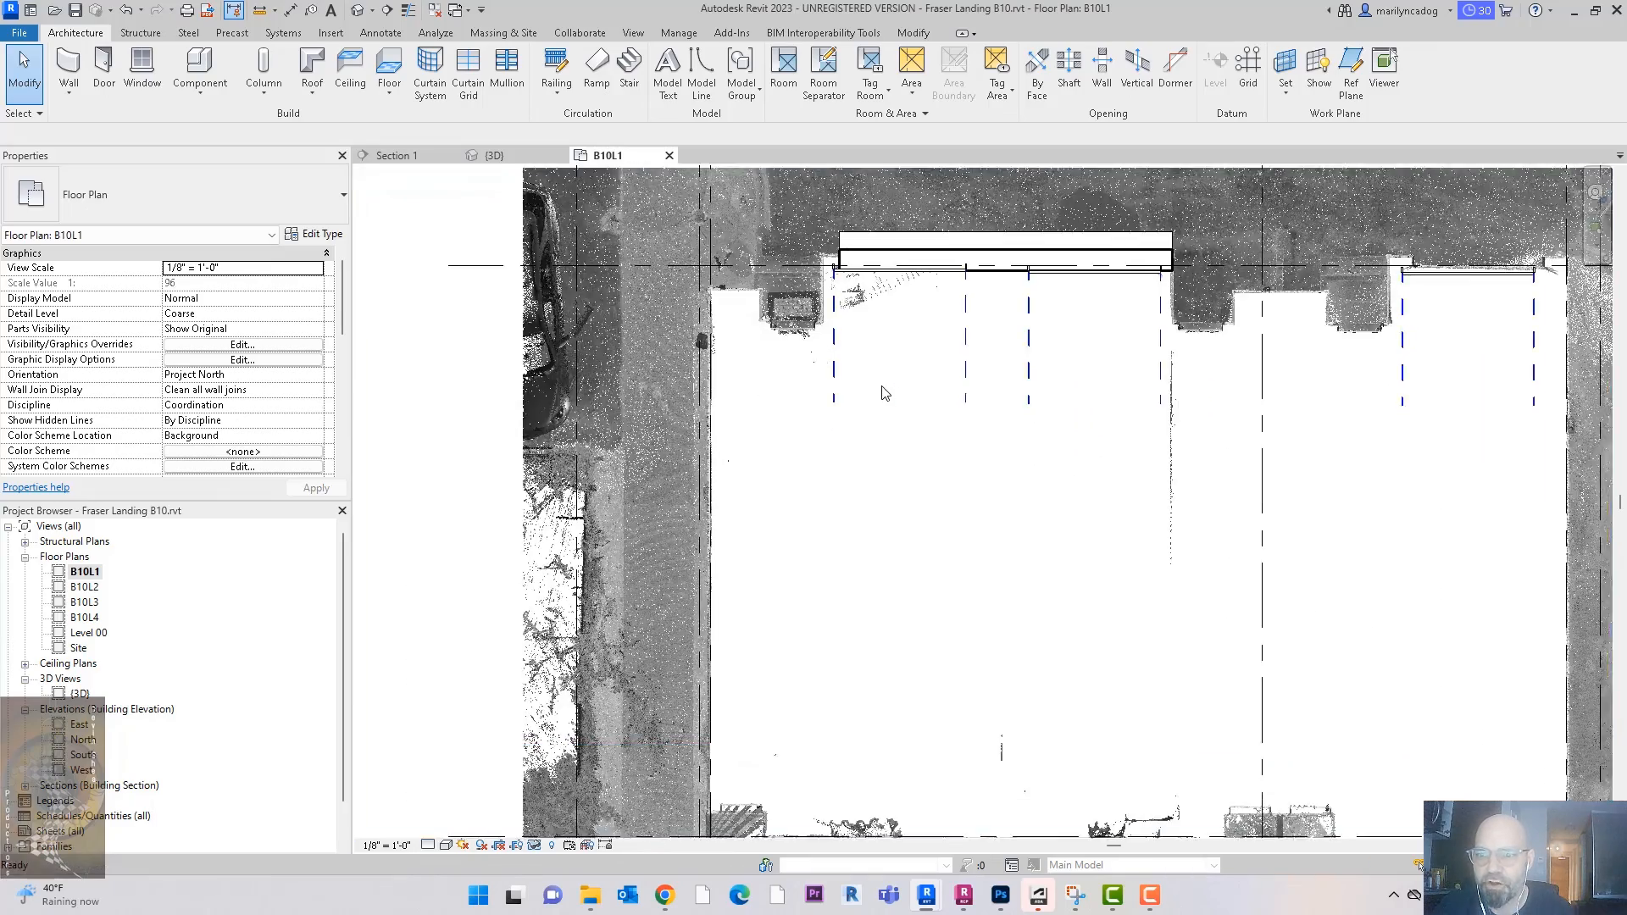
{"action": "scroll", "coordinate": [882, 389], "scroll_direction": "down", "scroll_amount": 2}
{"action": "middle_click_drag", "start_coordinate": [517, 548], "coordinate": [518, 501]}
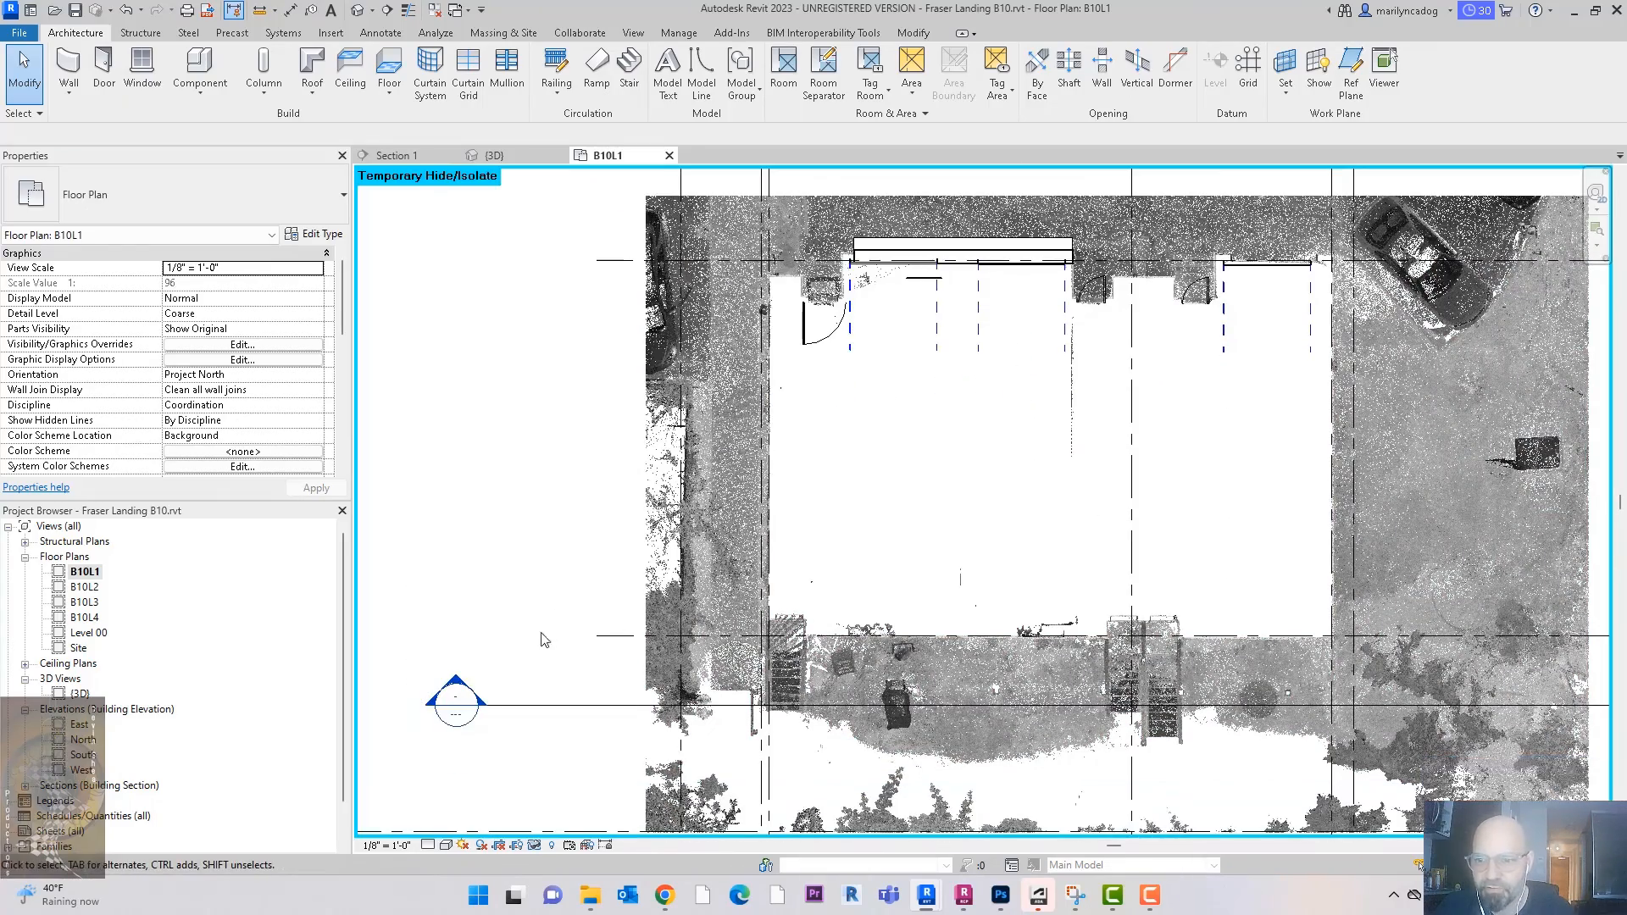
Step: Open the Section 1 view from its section marker and look over the building's levels against the point cloud
{"action": "double_click", "coordinate": [462, 693]}
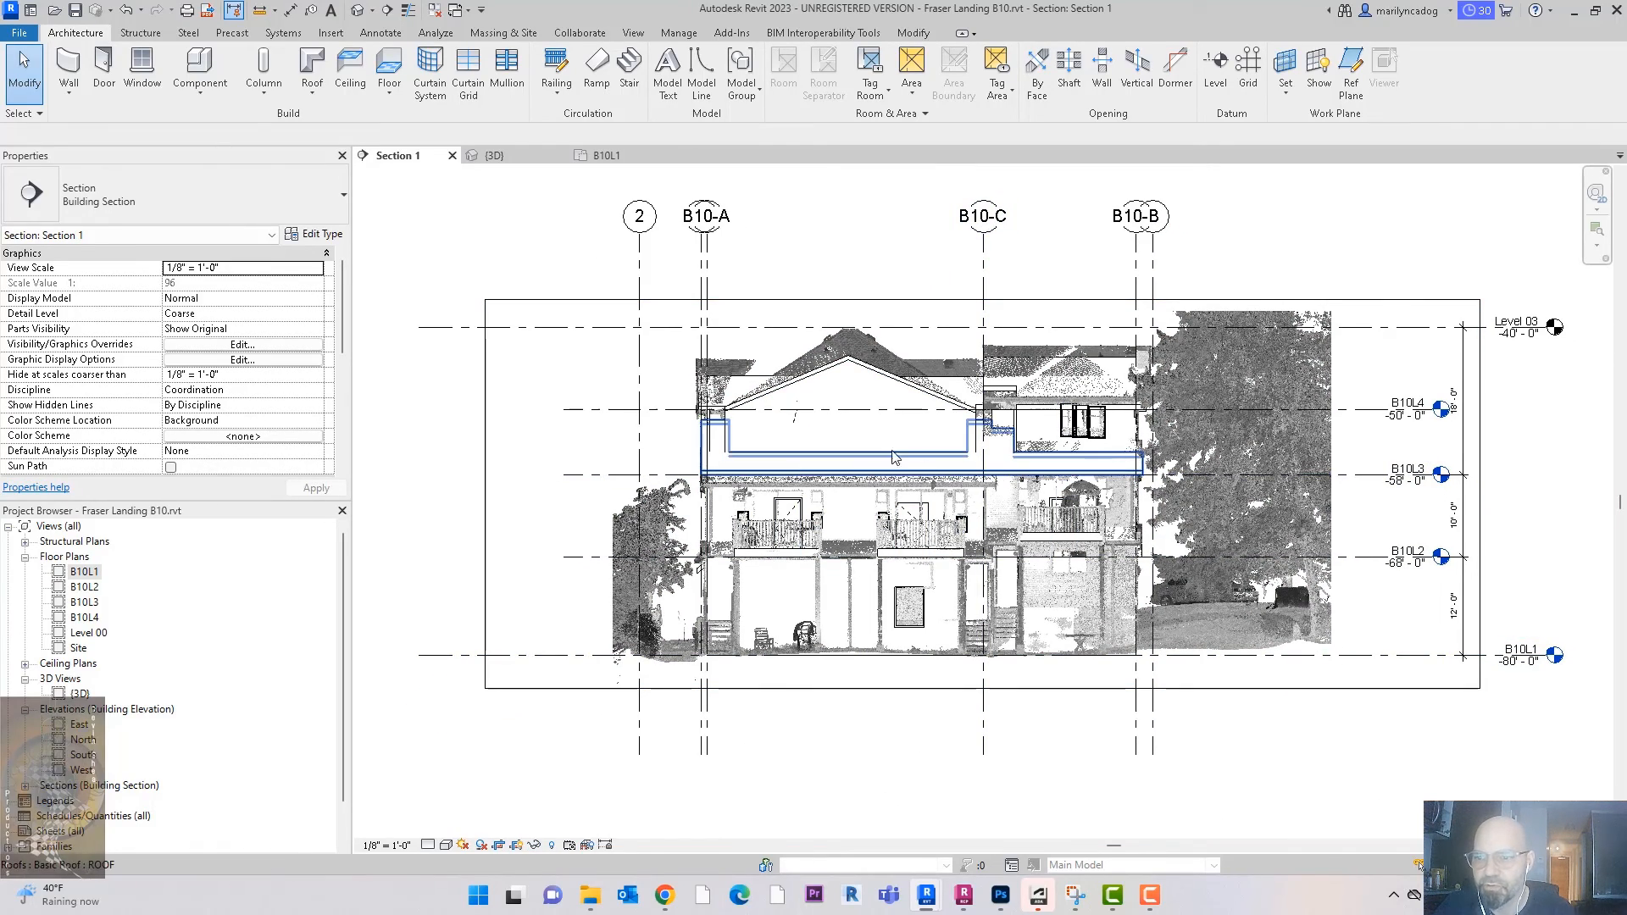
{"action": "scroll", "coordinate": [892, 457], "scroll_direction": "up", "scroll_amount": 3}
{"action": "scroll", "coordinate": [1072, 498], "scroll_direction": "down", "scroll_amount": 2}
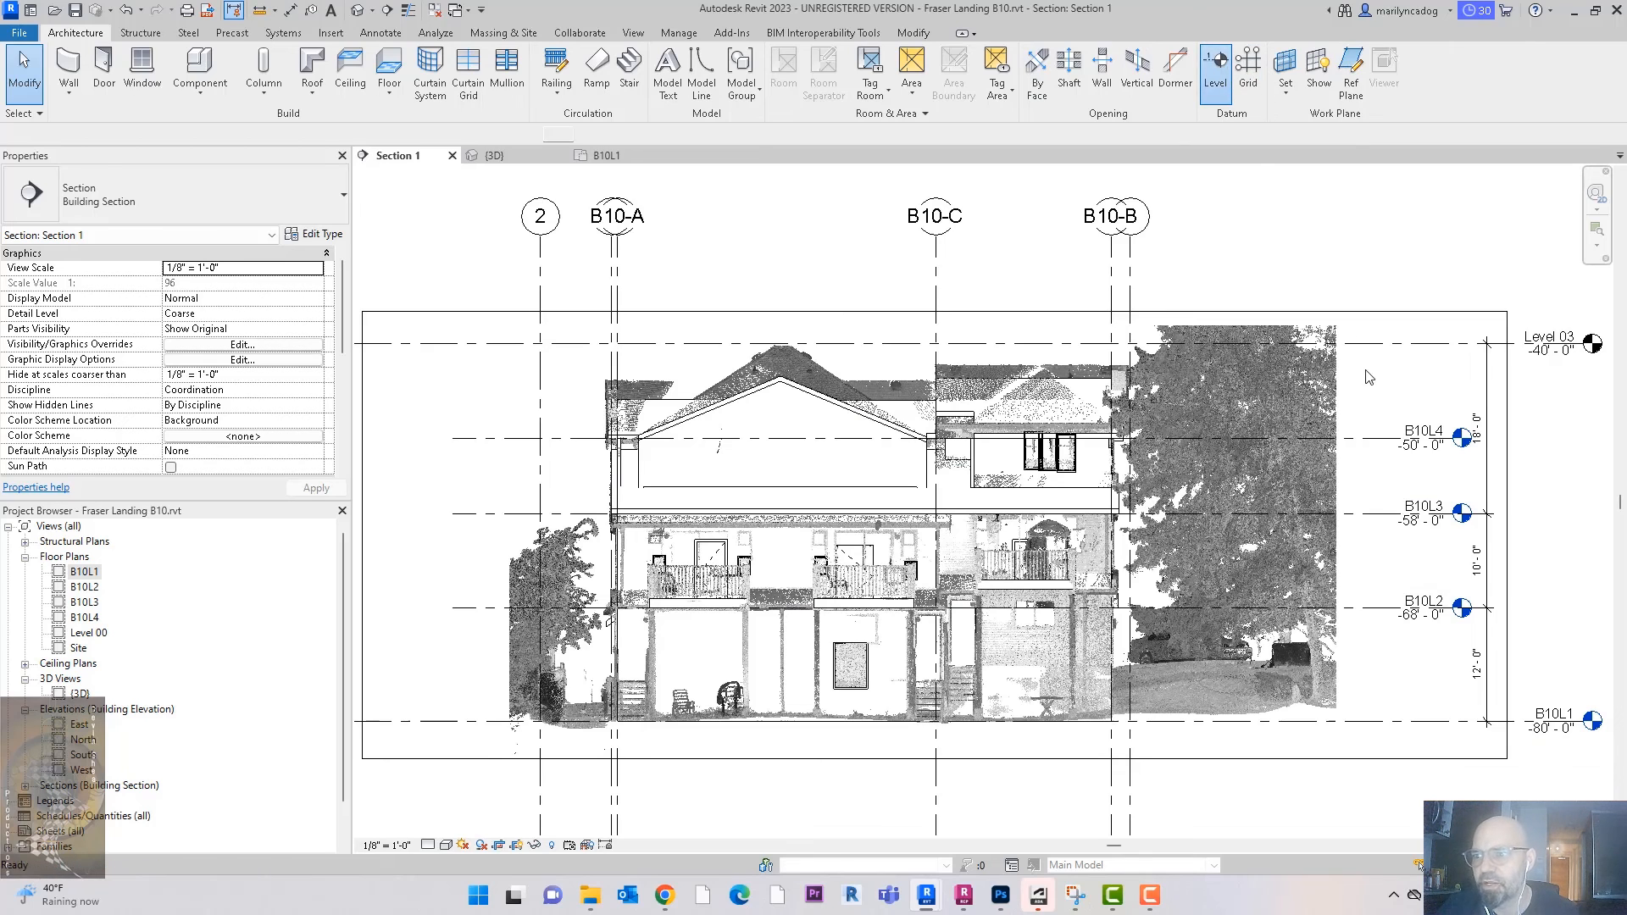
{"action": "left_click", "coordinate": [1216, 66]}
{"action": "left_click", "coordinate": [1367, 481]}
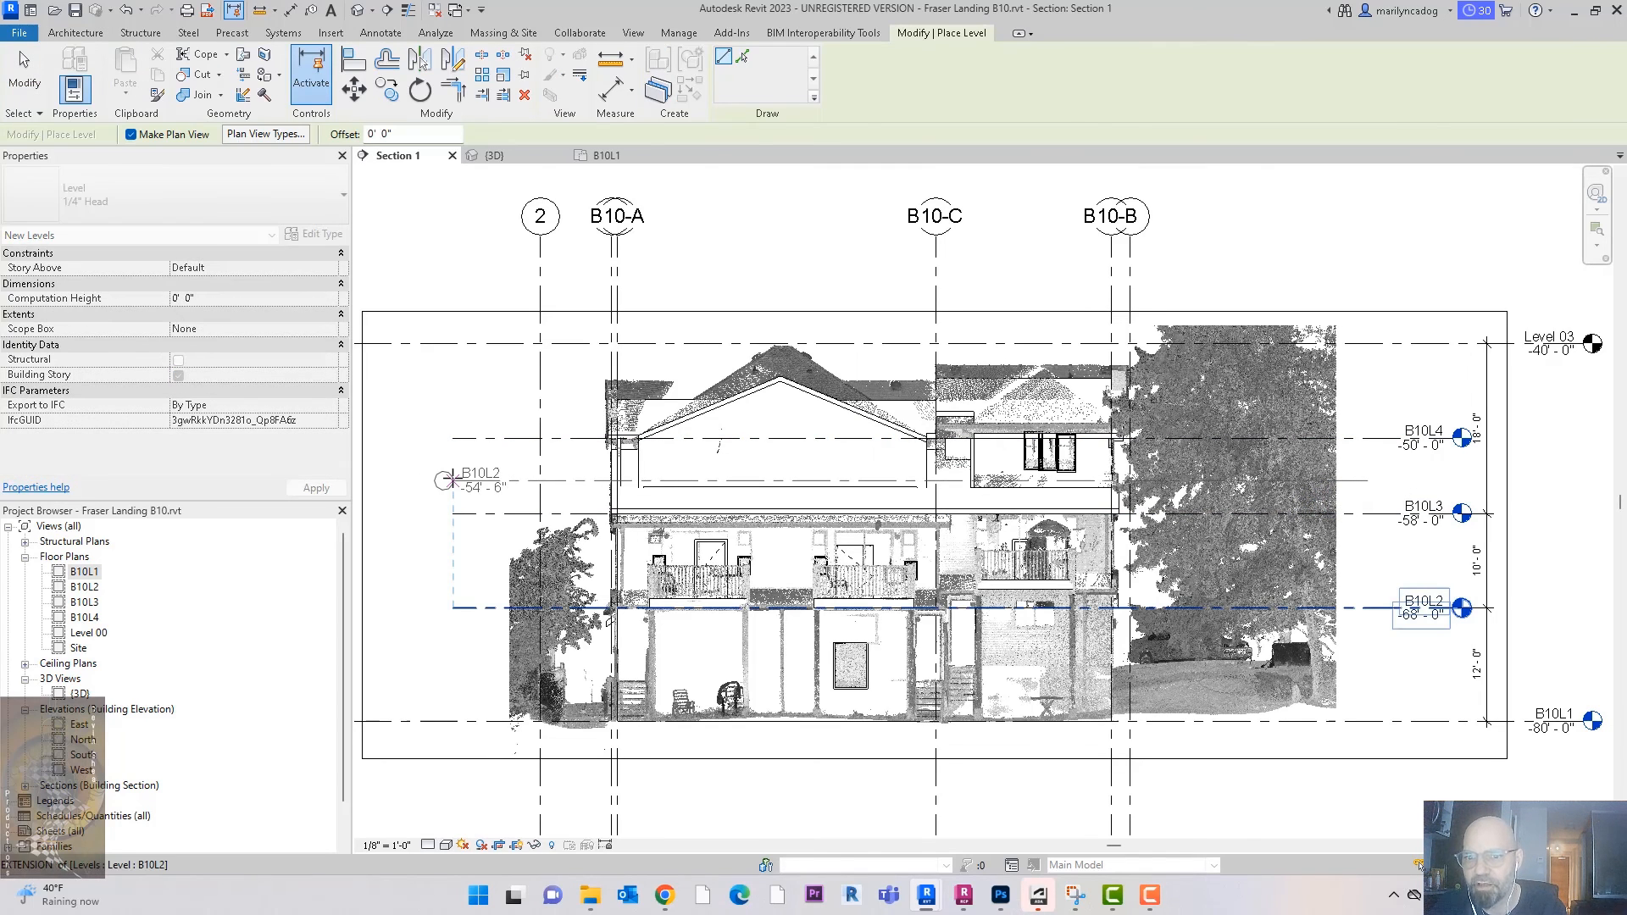
{"action": "key", "text": "Escape"}
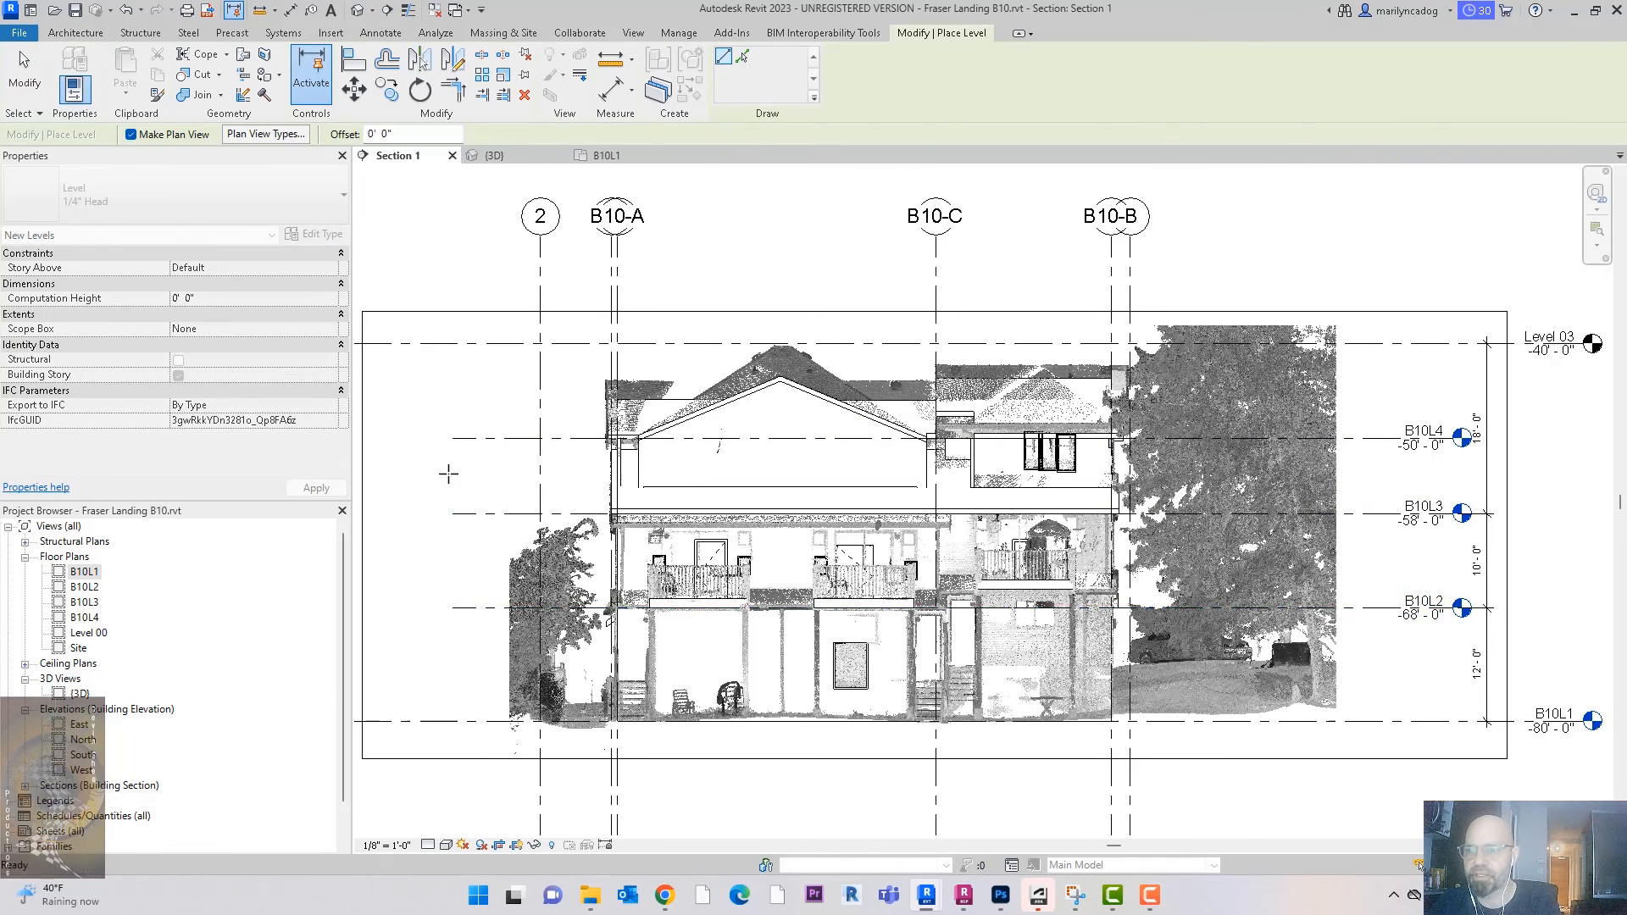
{"action": "key", "text": "Escape"}
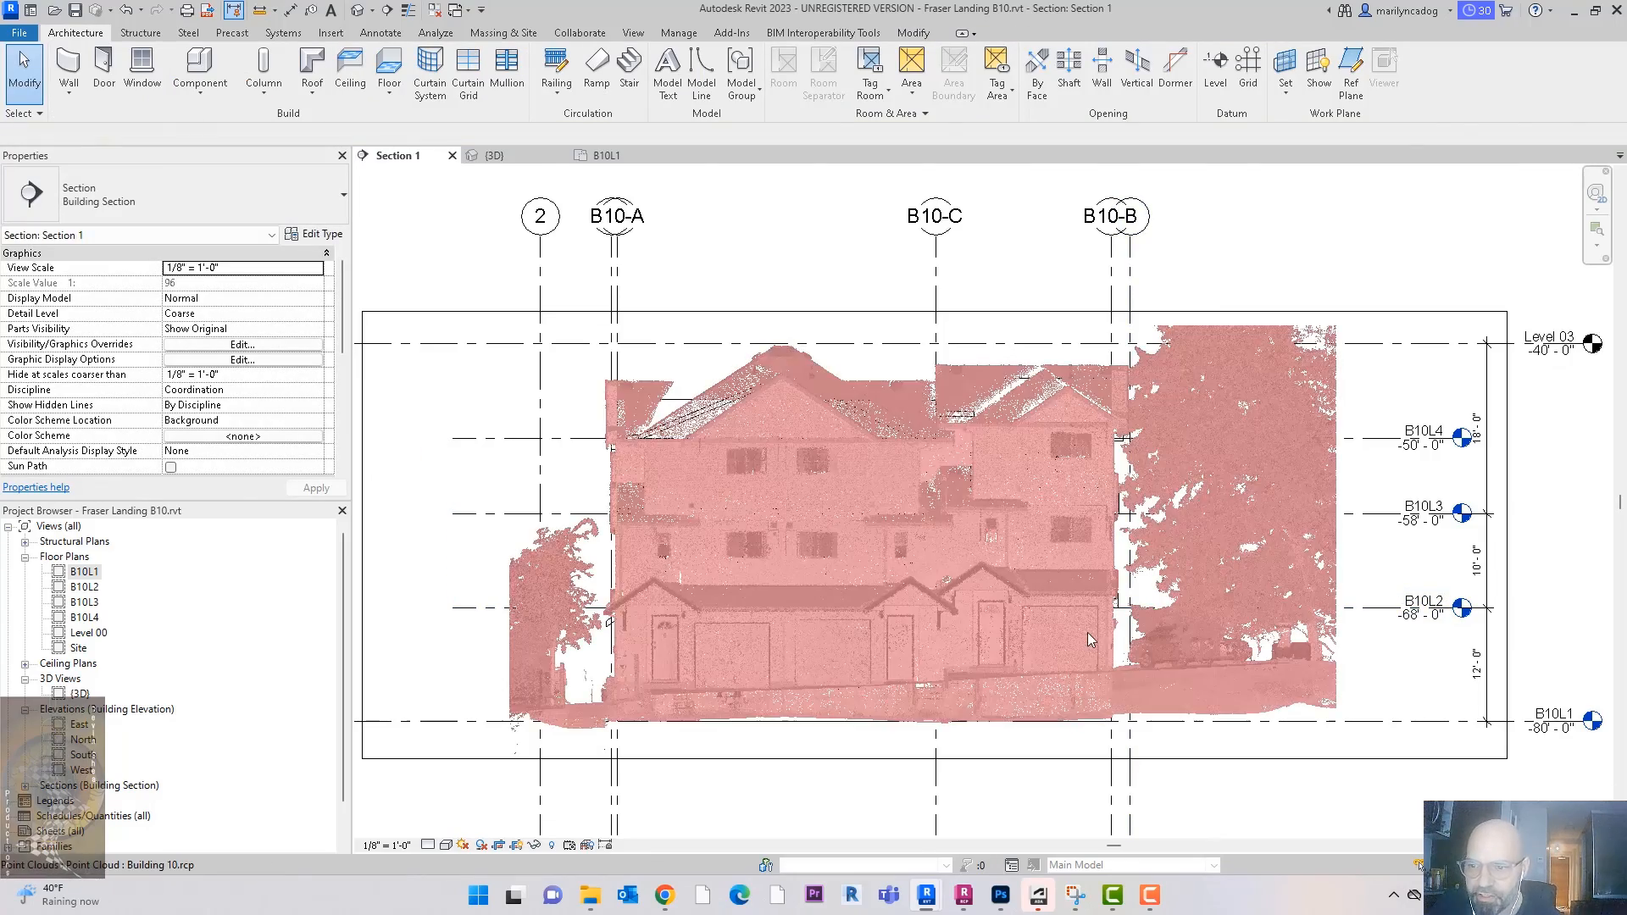
Step: Go back from Section 1 to the B10L1 plan and reset its temporary hide/isolate
{"action": "scroll", "coordinate": [1087, 633], "scroll_direction": "up", "scroll_amount": 2}
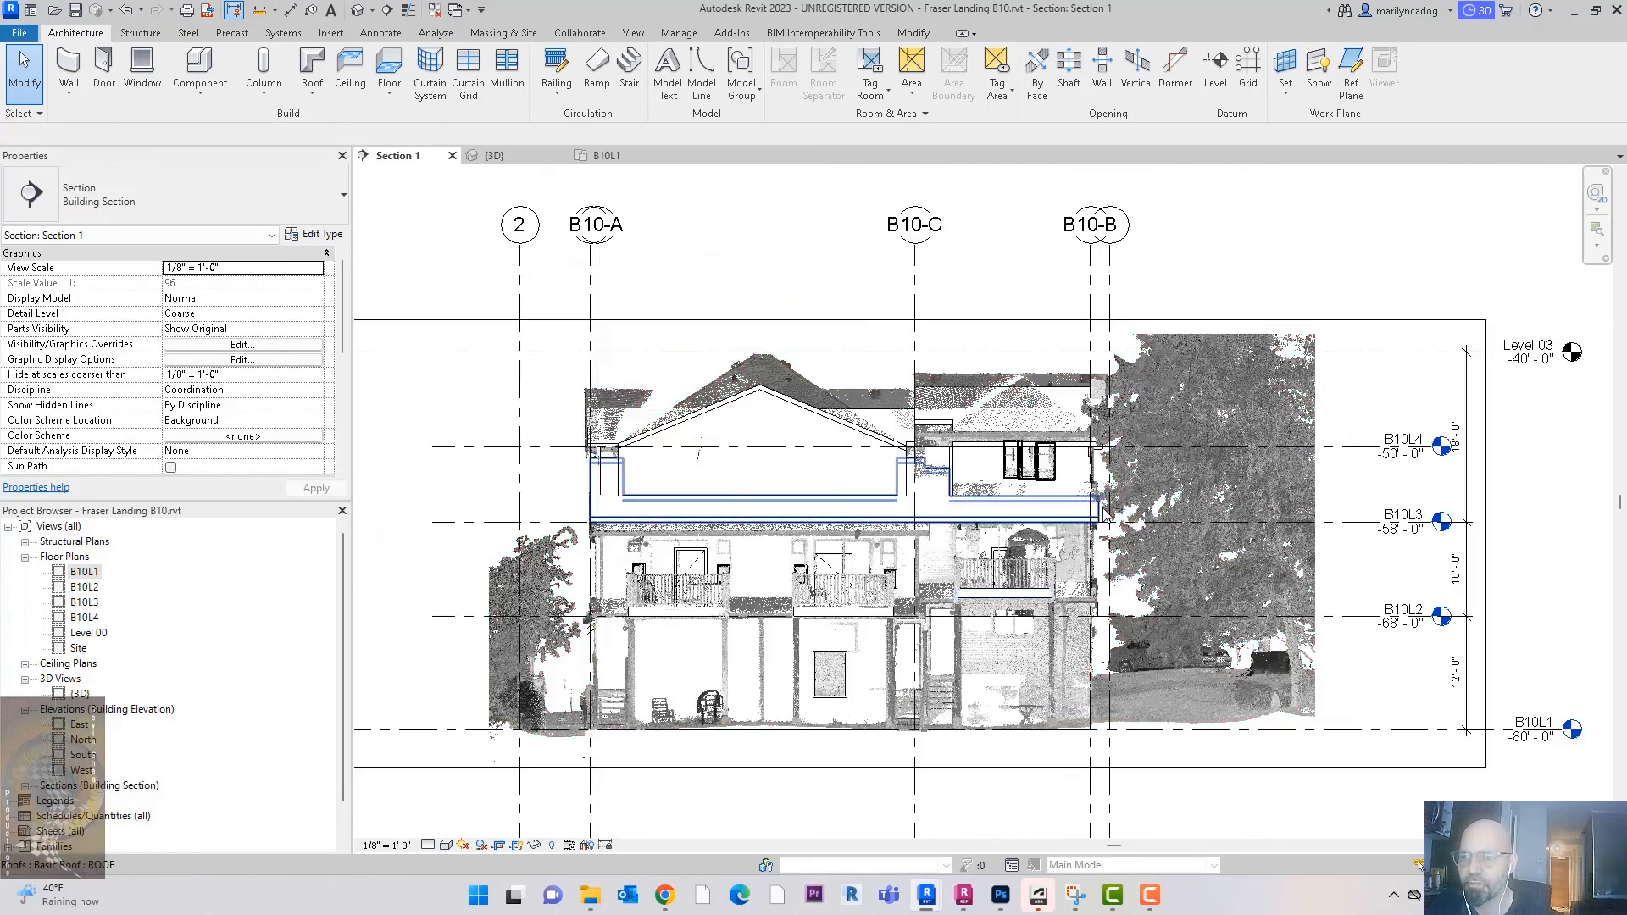
{"action": "middle_click_drag", "start_coordinate": [1032, 295], "coordinate": [1026, 284]}
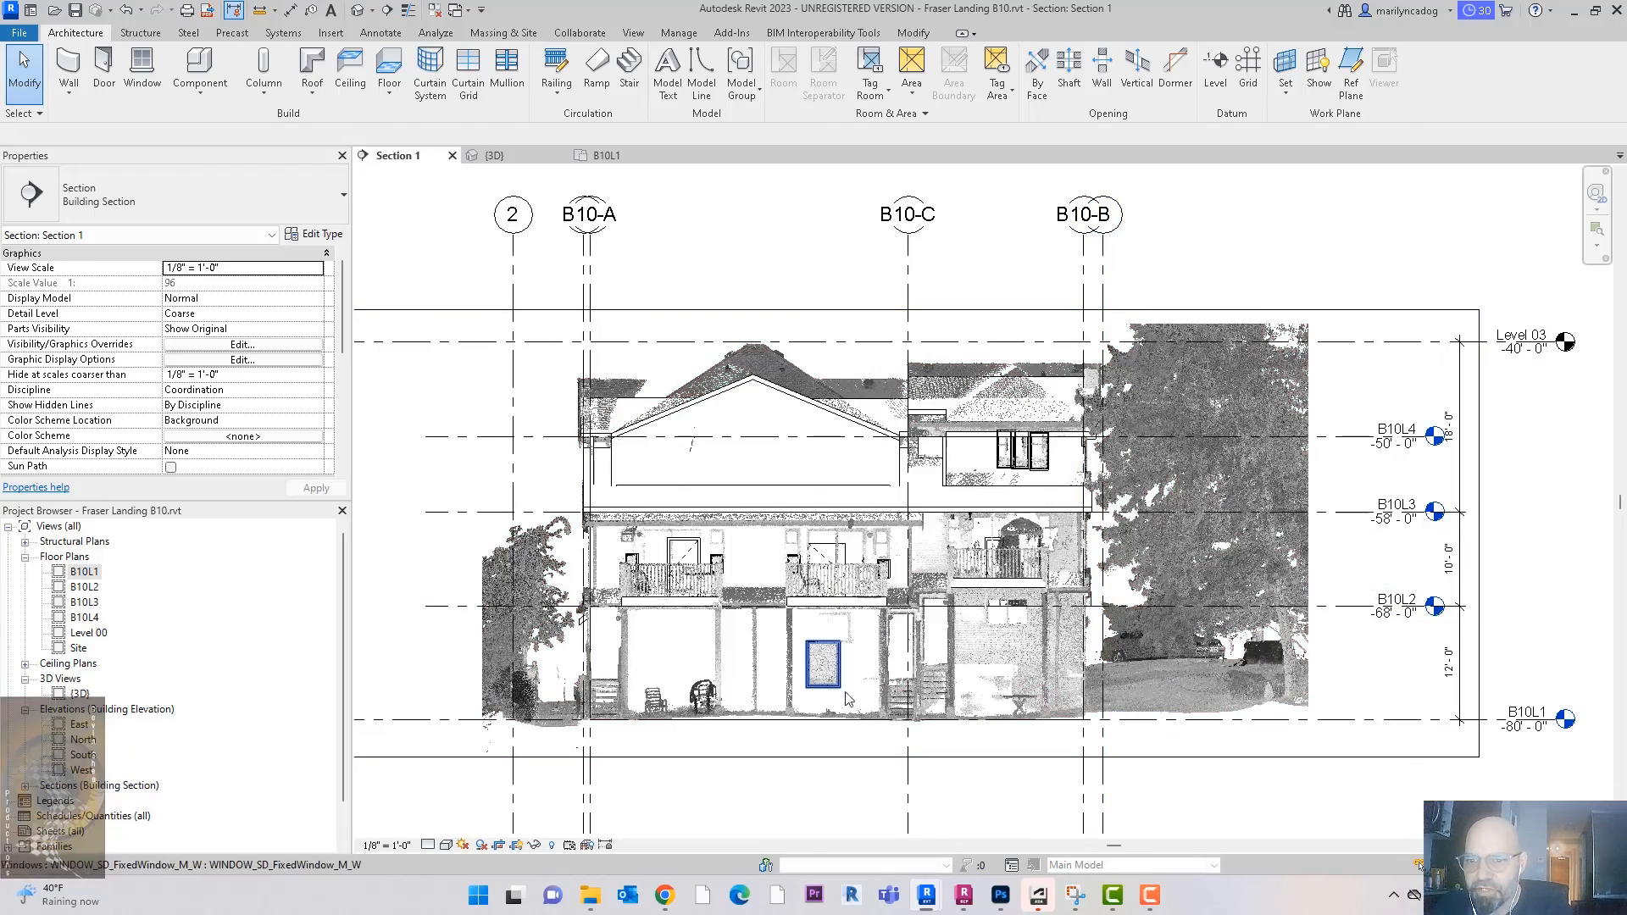
{"action": "left_click", "coordinate": [631, 158]}
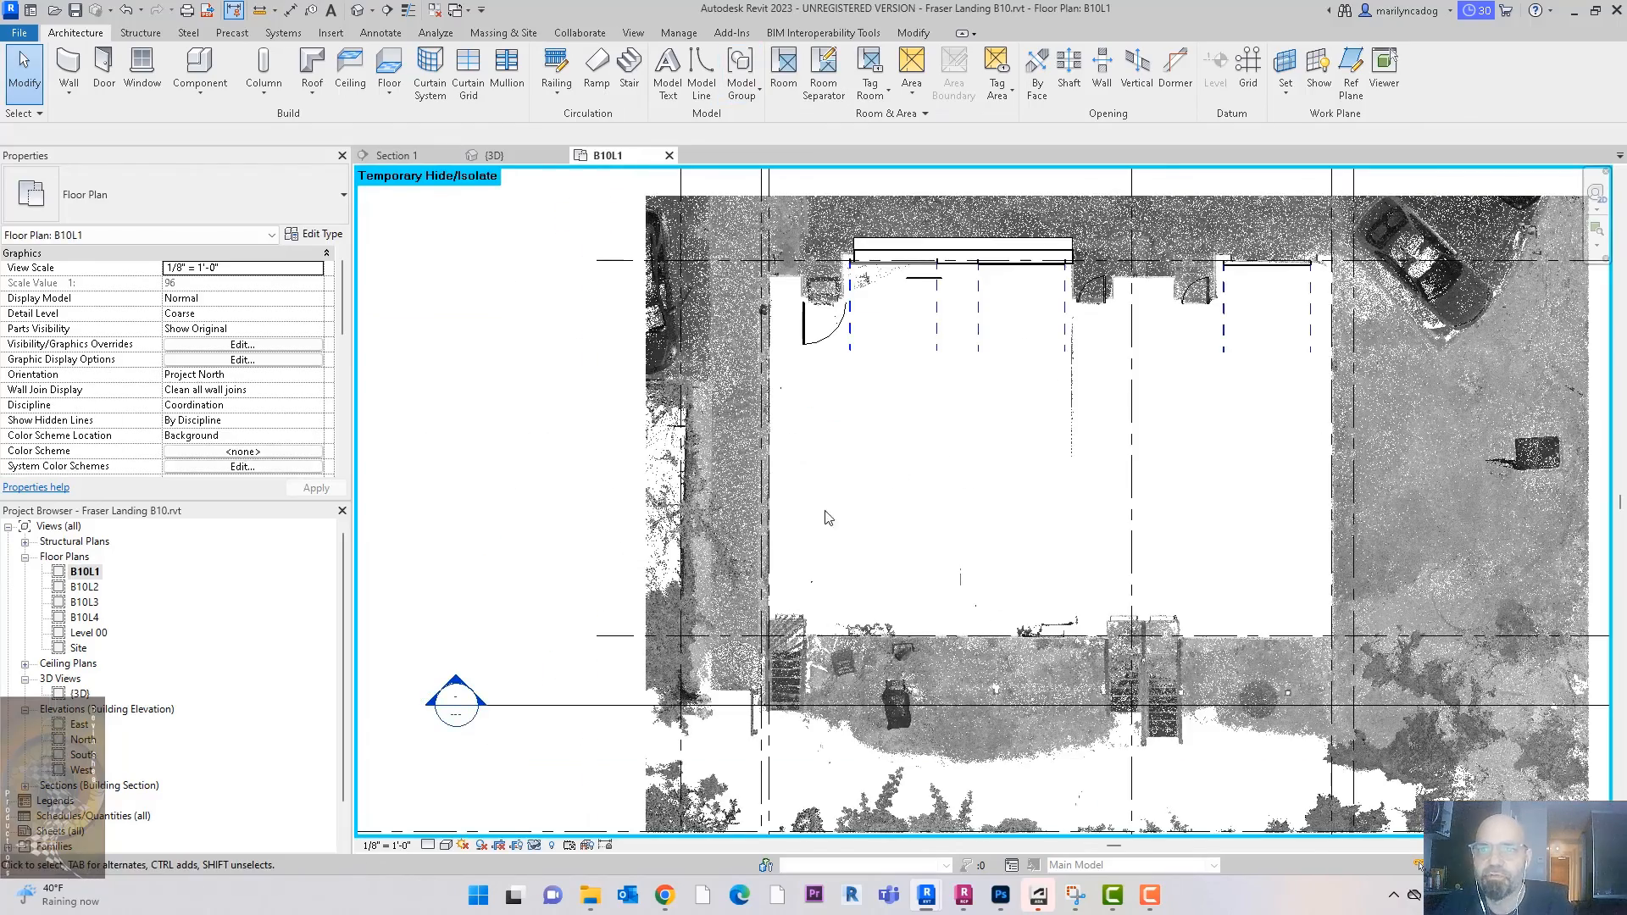
{"action": "left_click", "coordinate": [535, 846]}
{"action": "left_click", "coordinate": [577, 831]}
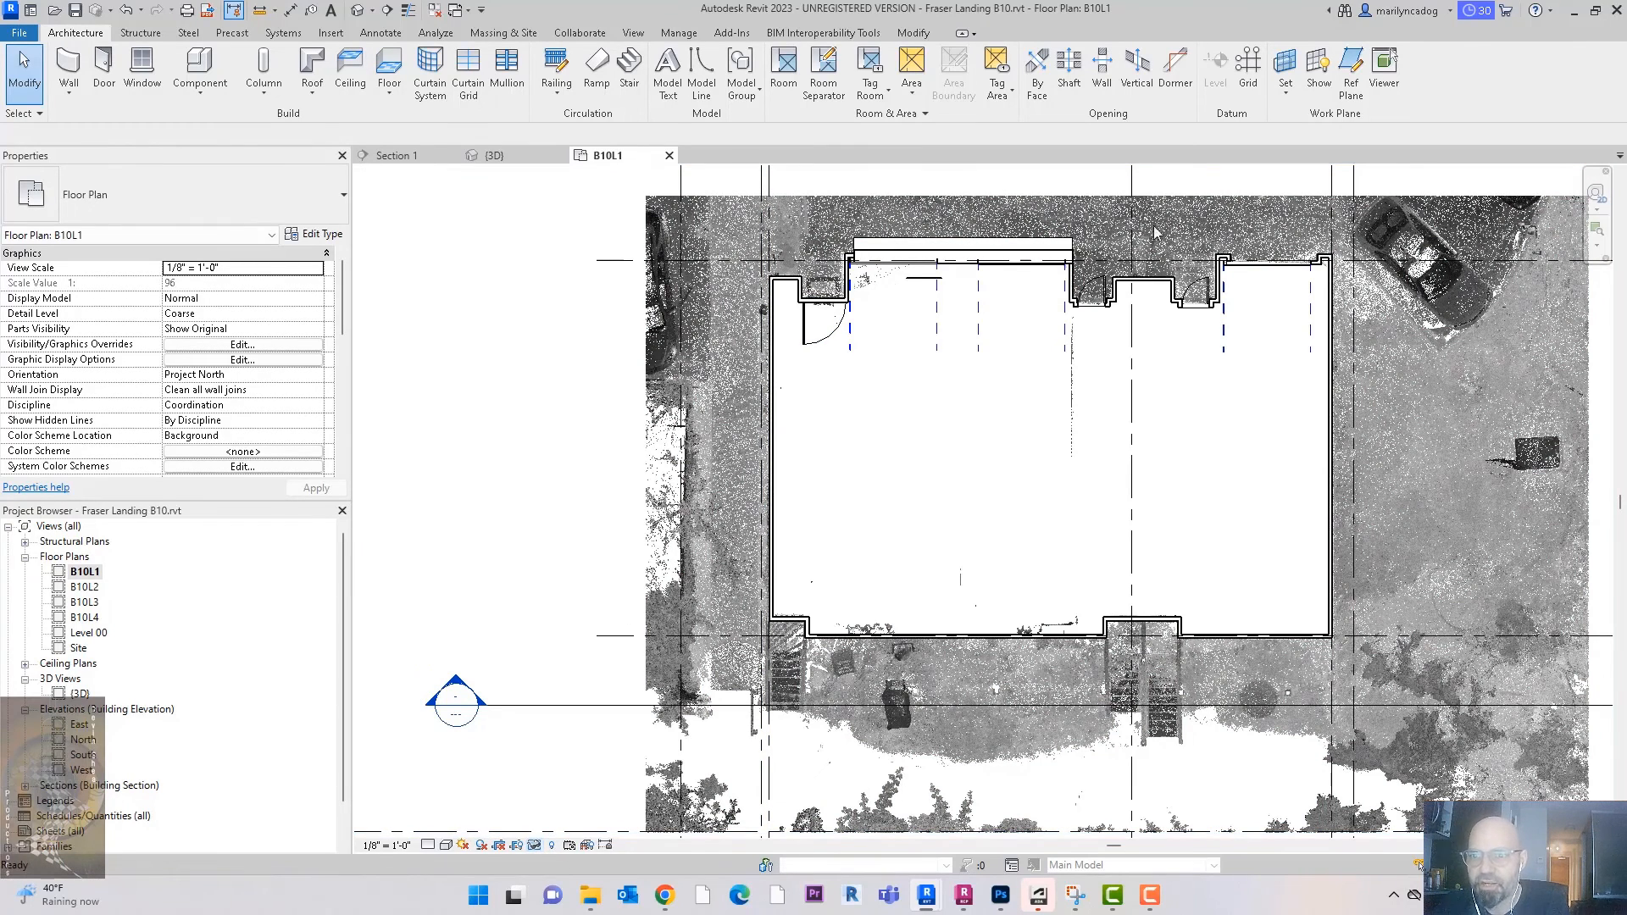
{"action": "key", "text": "Tab"}
{"action": "left_click", "coordinate": [784, 288]}
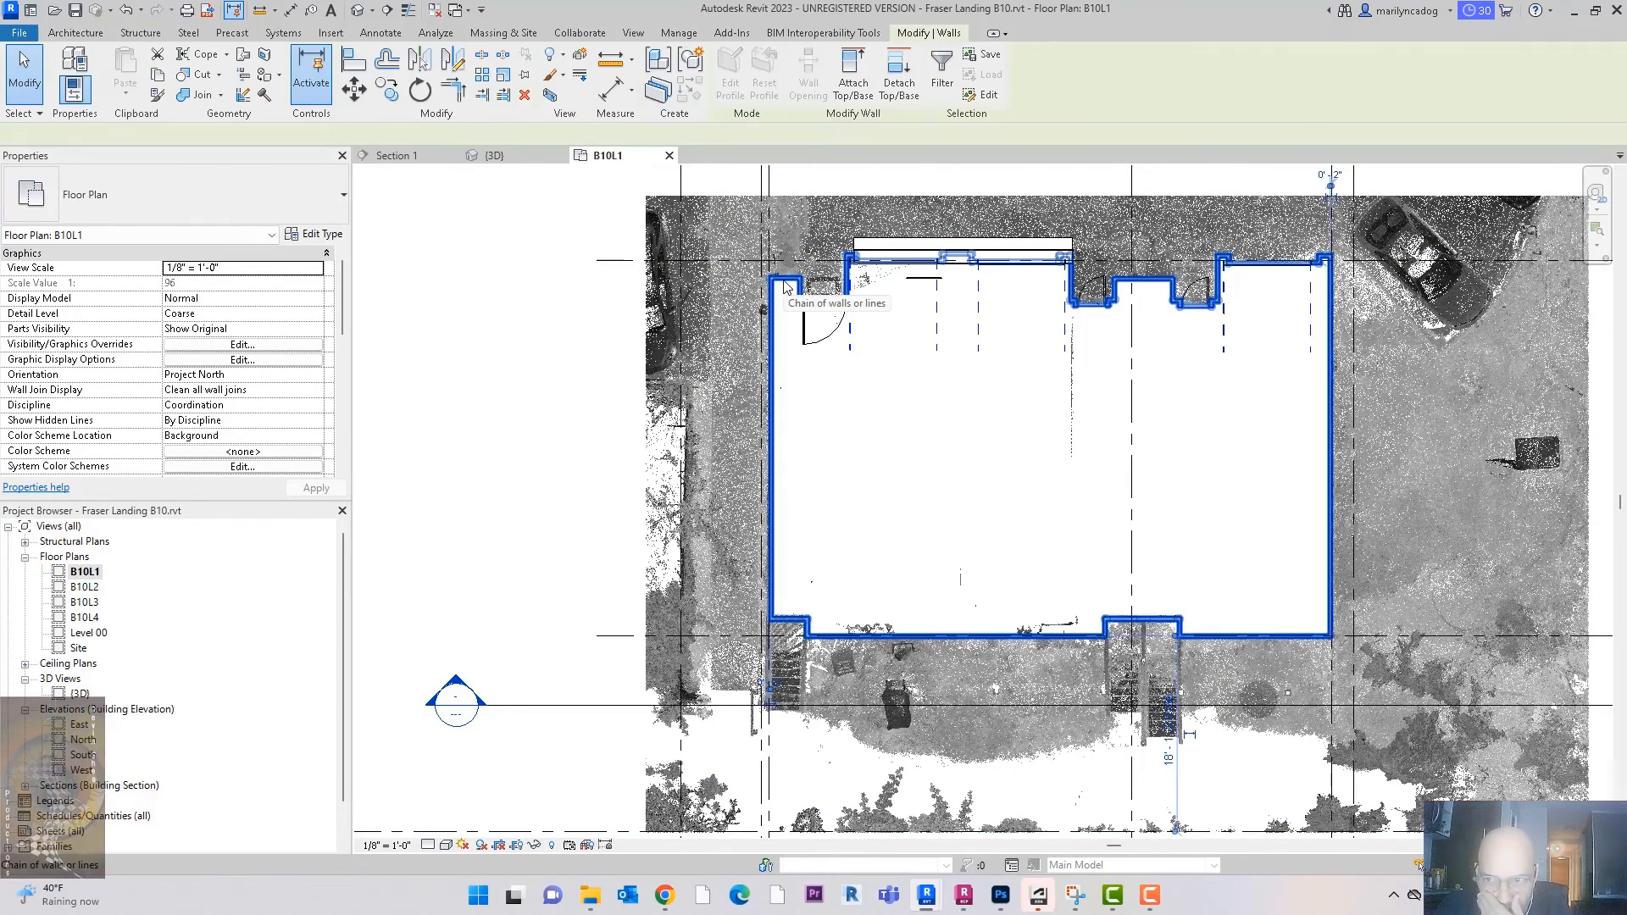
{"action": "left_click", "coordinate": [357, 12]}
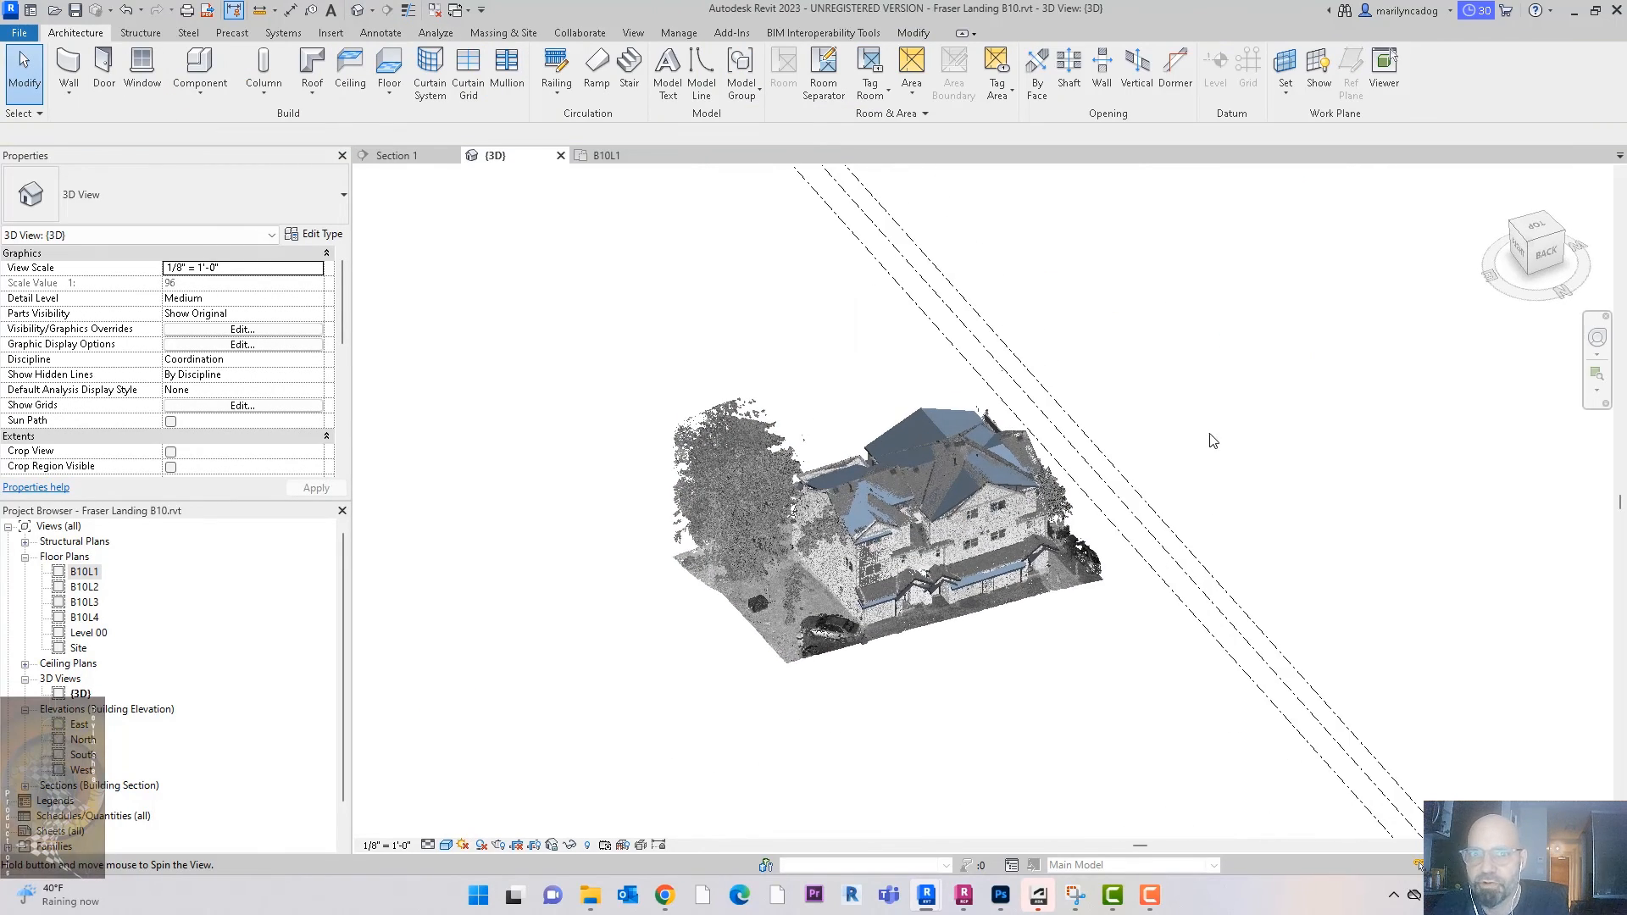
{"action": "left_click", "coordinate": [641, 158]}
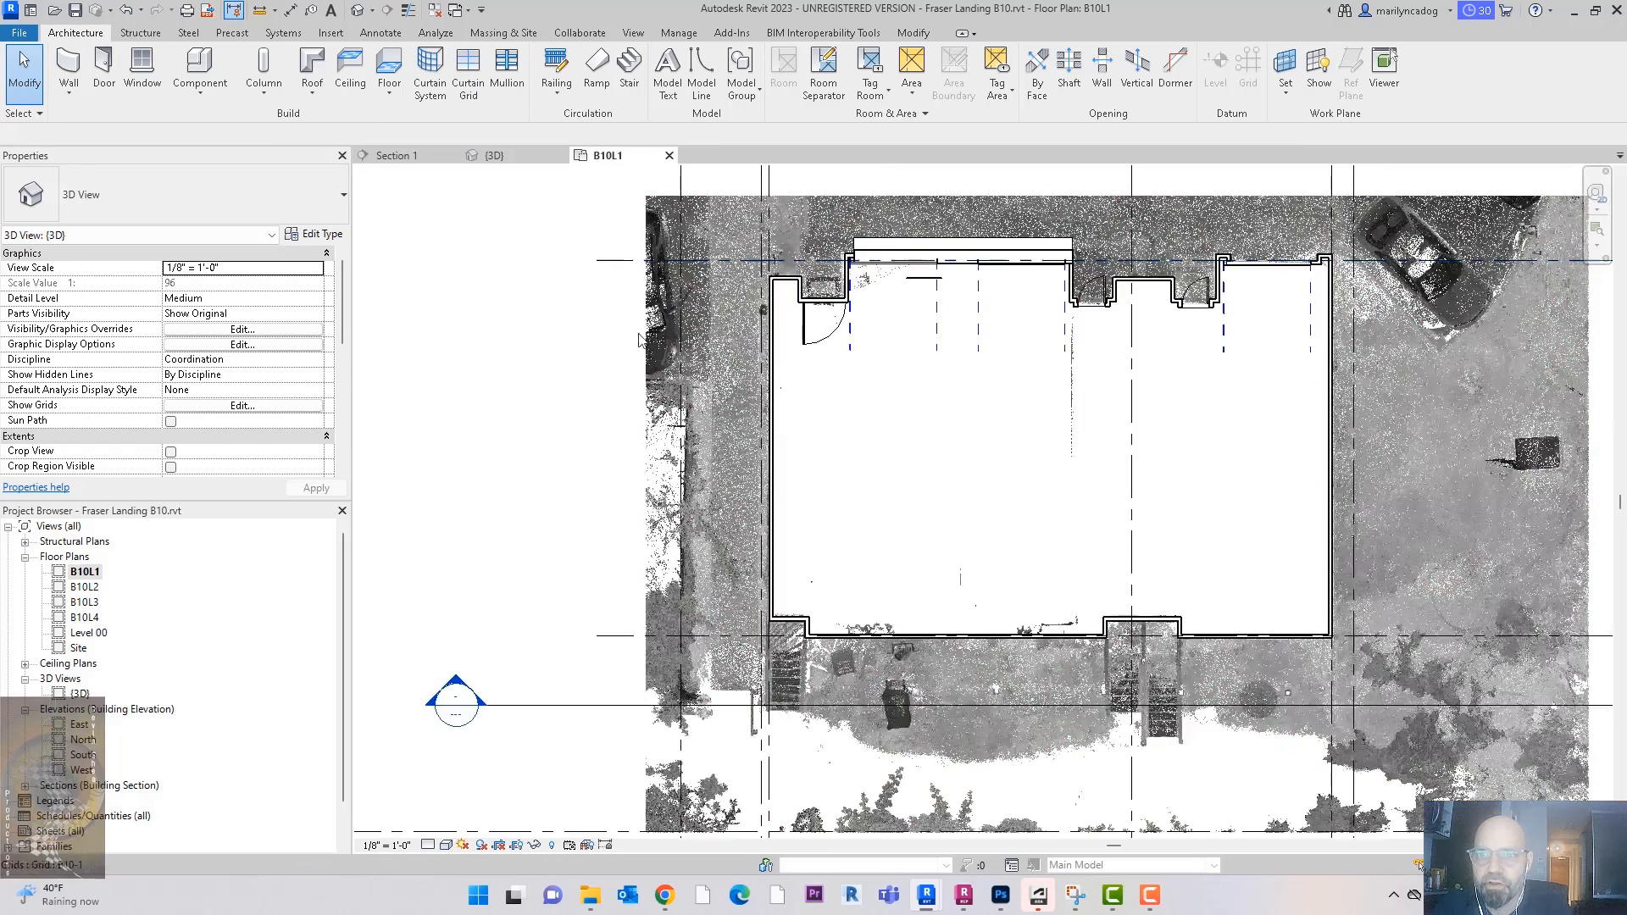
Step: Select the full chain of ground-floor exterior walls in the B10L1 plan and isolate them in 3D with a selection box
{"action": "key", "text": "Tab"}
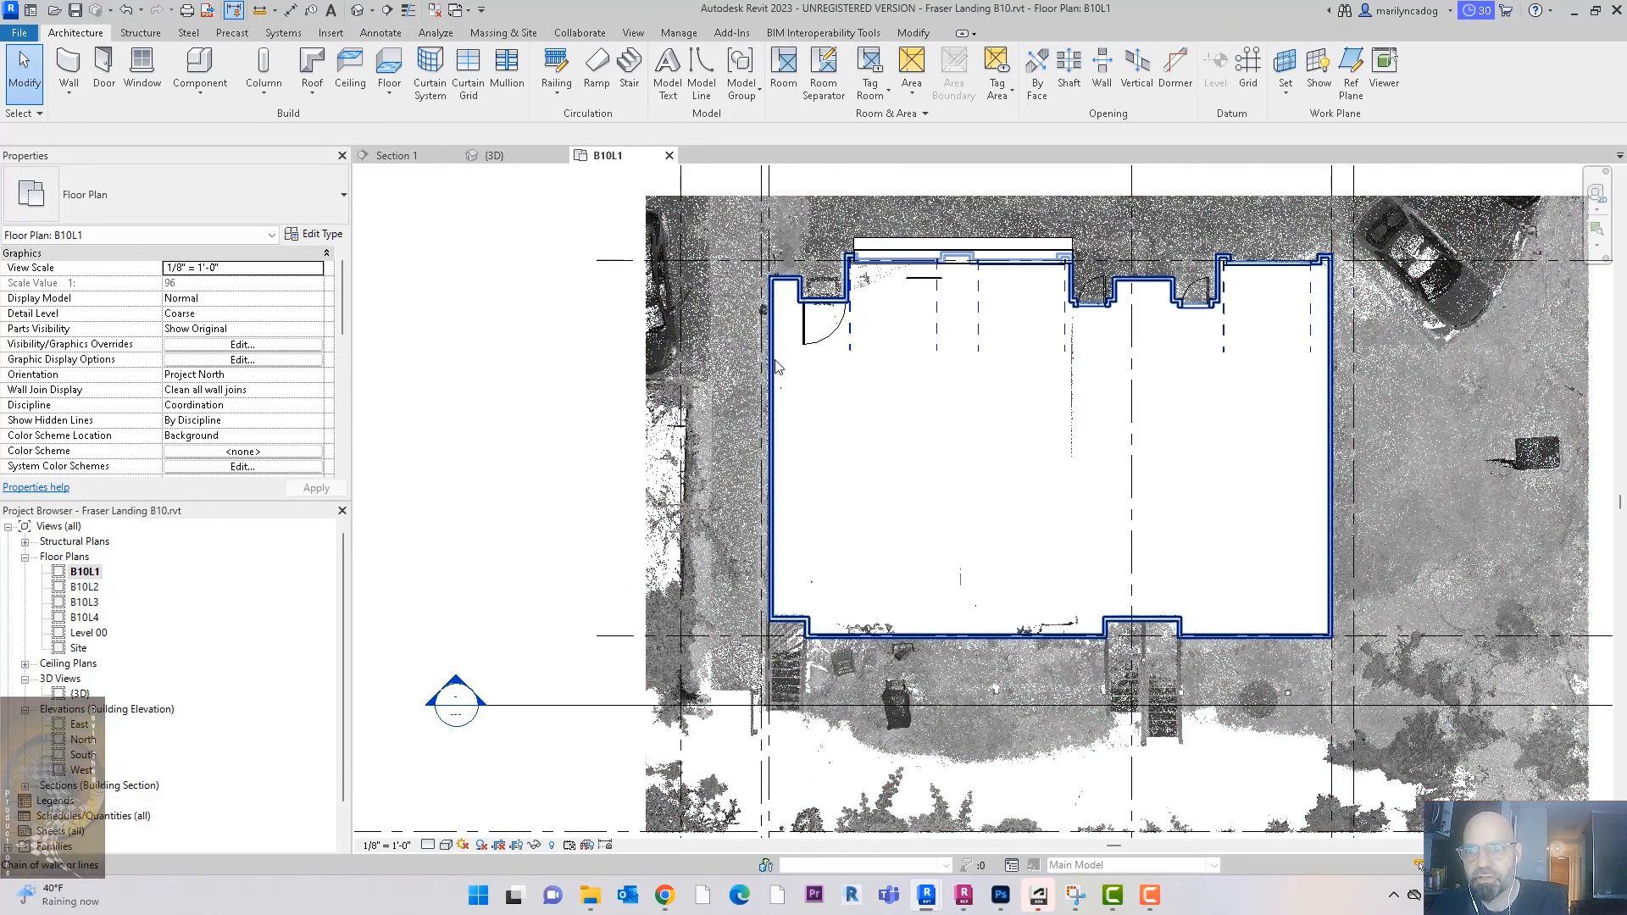
{"action": "left_click", "coordinate": [776, 366]}
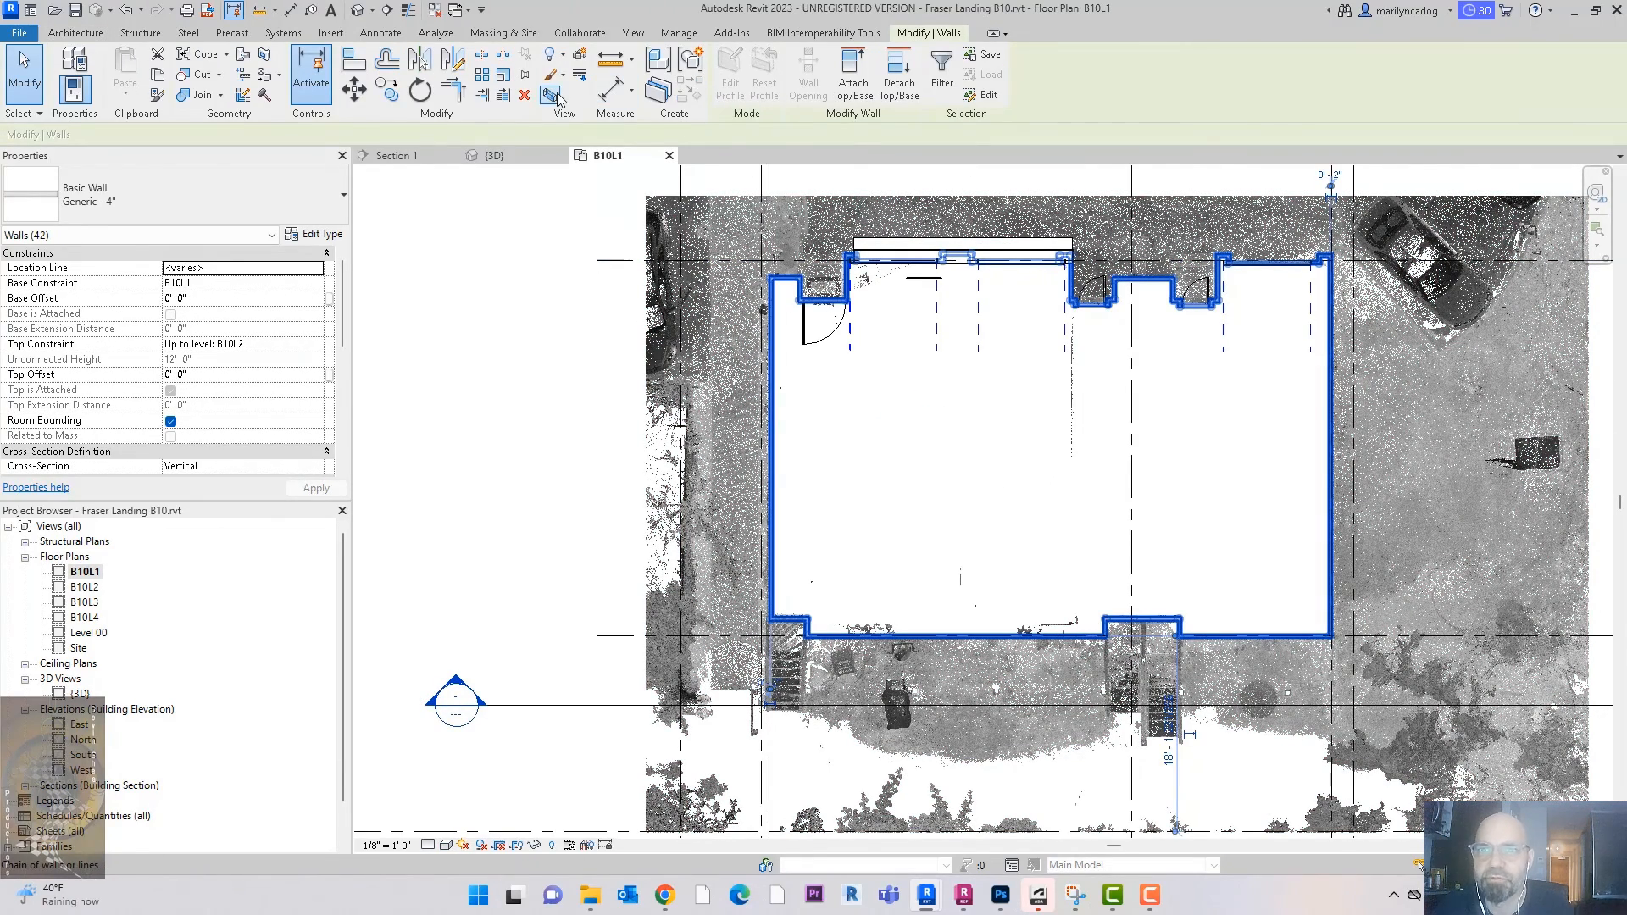
{"action": "left_click", "coordinate": [551, 95]}
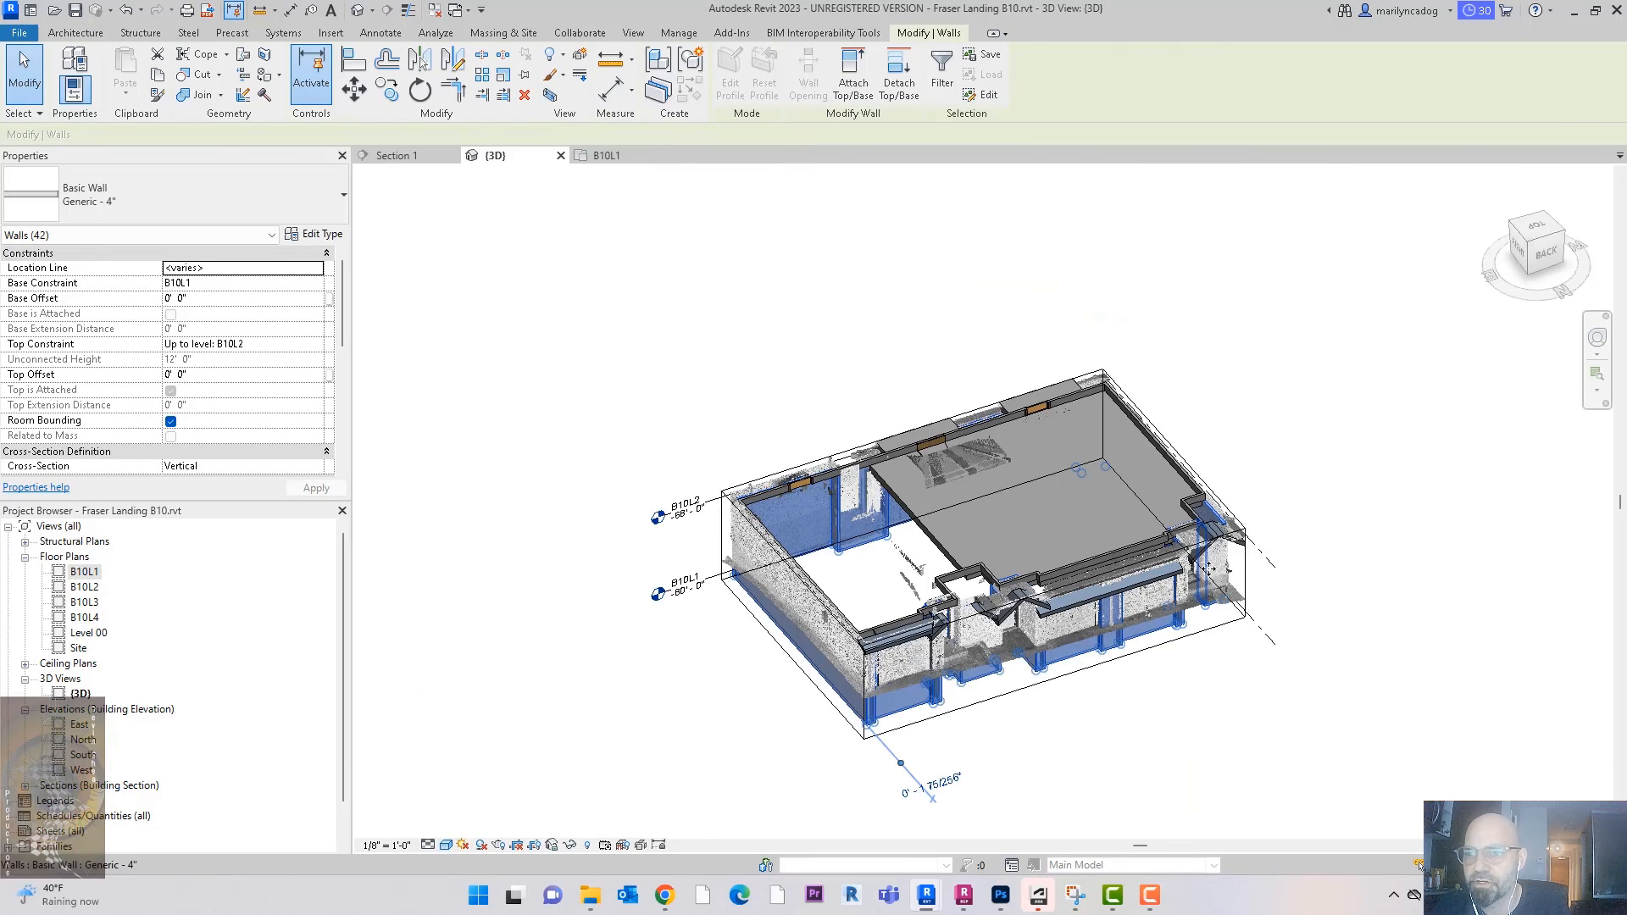
{"action": "middle_click_drag", "start_coordinate": [1307, 513], "coordinate": [1341, 466], "text": "shift"}
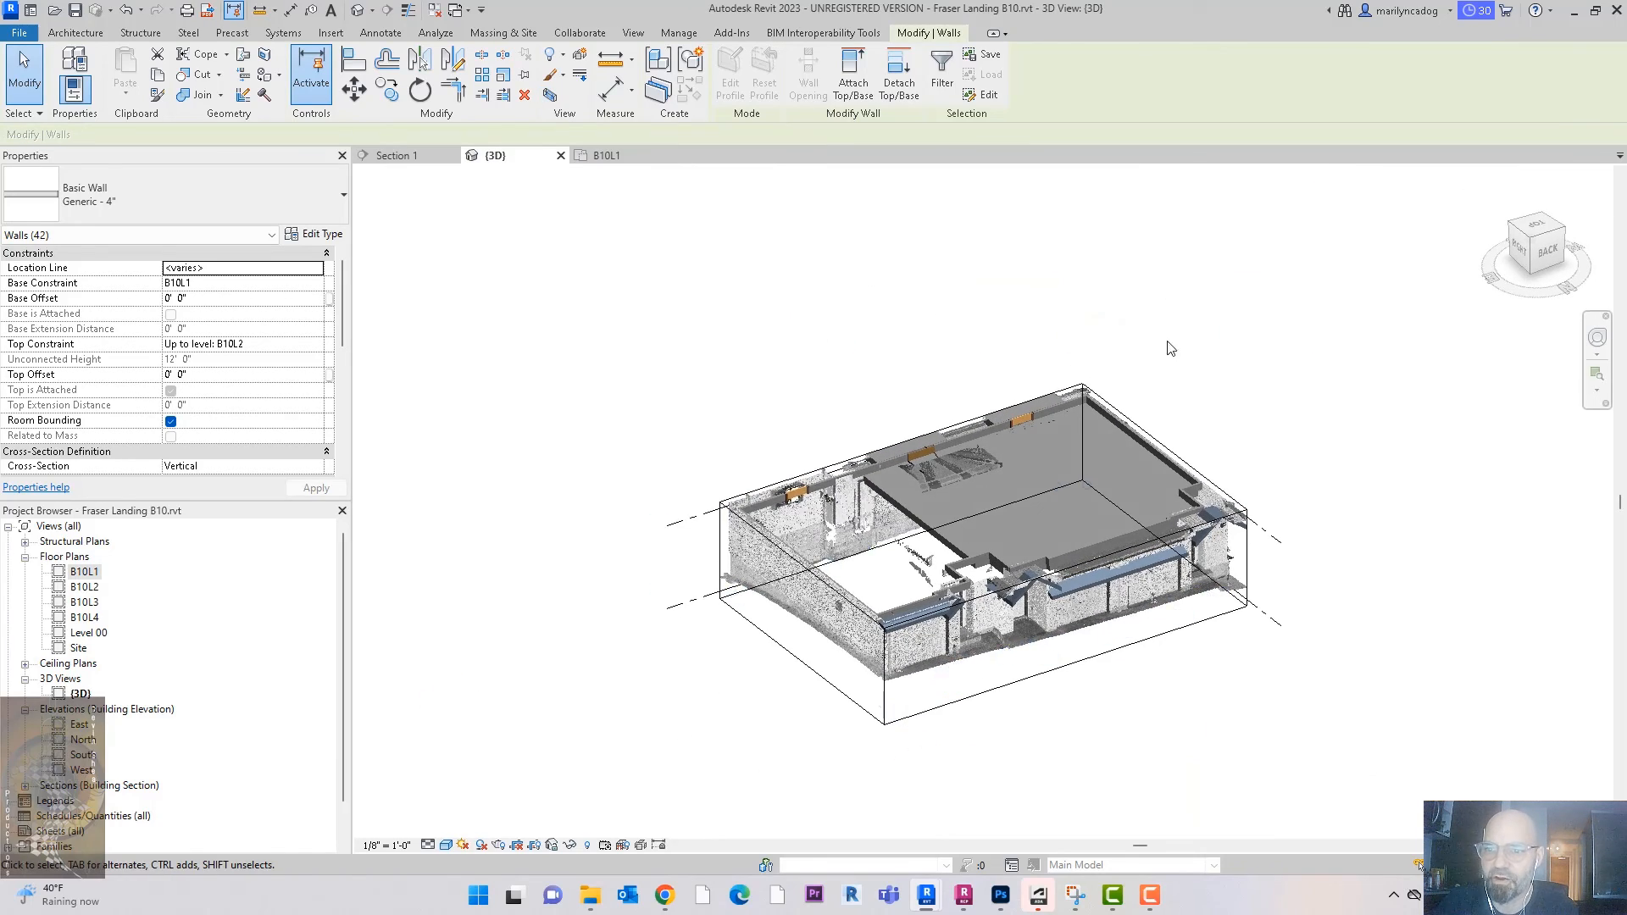
{"action": "left_click", "coordinate": [704, 362]}
{"action": "scroll", "coordinate": [821, 553], "scroll_direction": "up", "scroll_amount": 5}
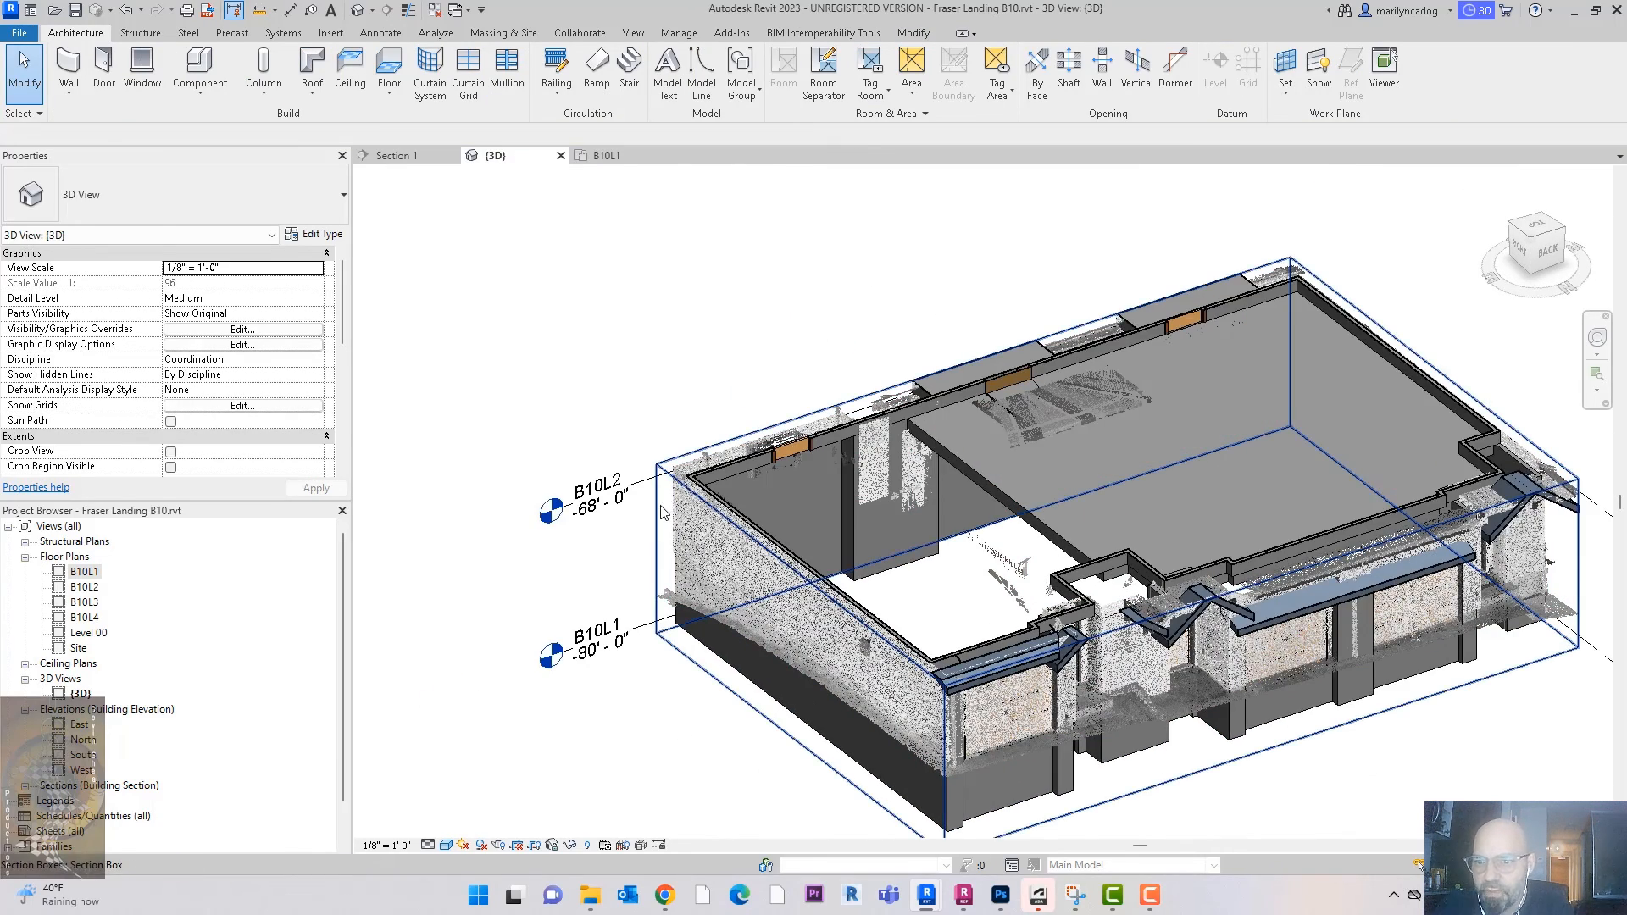
Step: Select the 3D view's section box and raise its top face to expose the walls and windows above B10L2
{"action": "left_click", "coordinate": [1016, 461]}
{"action": "middle_click_drag", "start_coordinate": [1016, 460], "coordinate": [1197, 518], "text": "shift"}
{"action": "scroll", "coordinate": [827, 381], "scroll_direction": "up", "scroll_amount": 6}
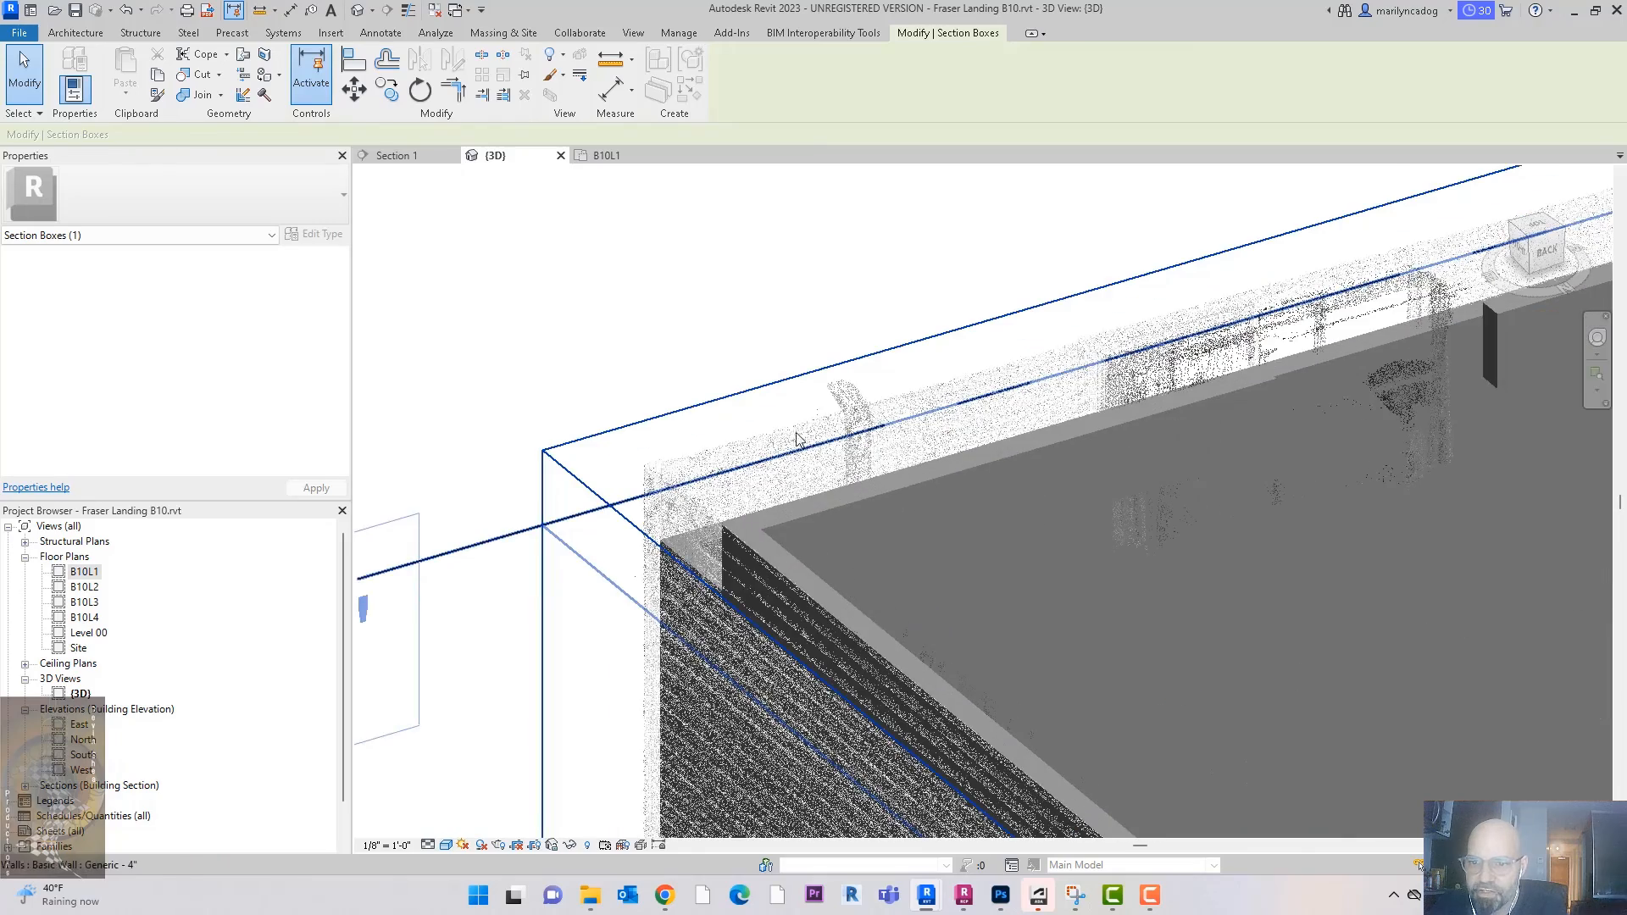
{"action": "scroll", "coordinate": [805, 572], "scroll_direction": "down", "scroll_amount": 10}
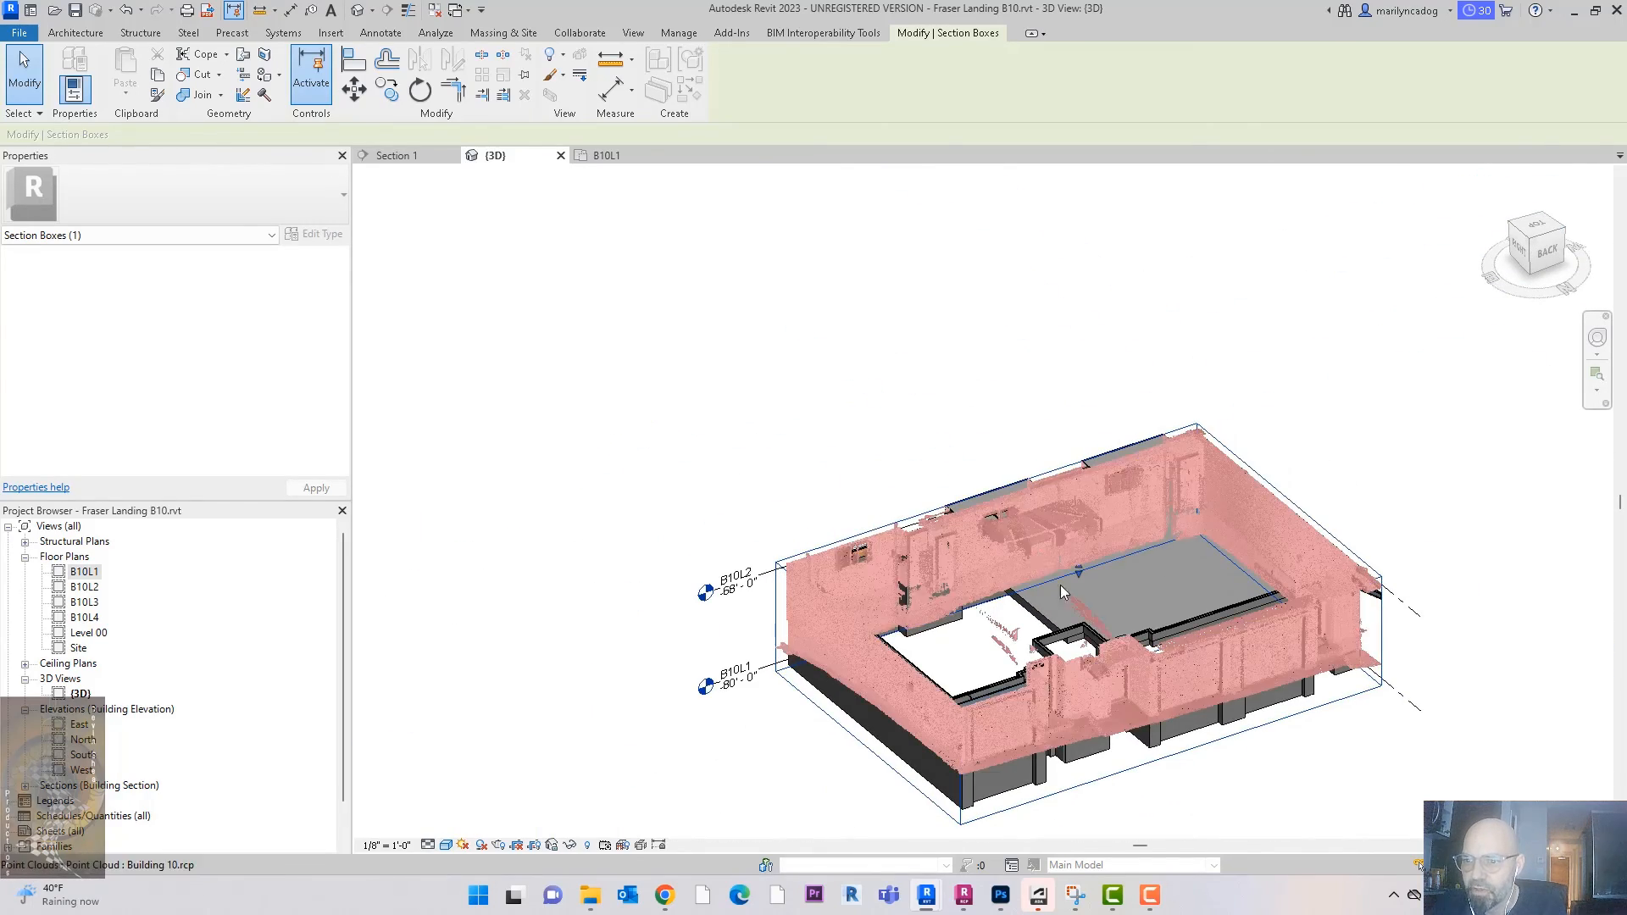
{"action": "left_click_drag", "start_coordinate": [1075, 566], "coordinate": [1077, 520]}
{"action": "middle_click_drag", "start_coordinate": [1417, 455], "coordinate": [1394, 398], "text": "shift"}
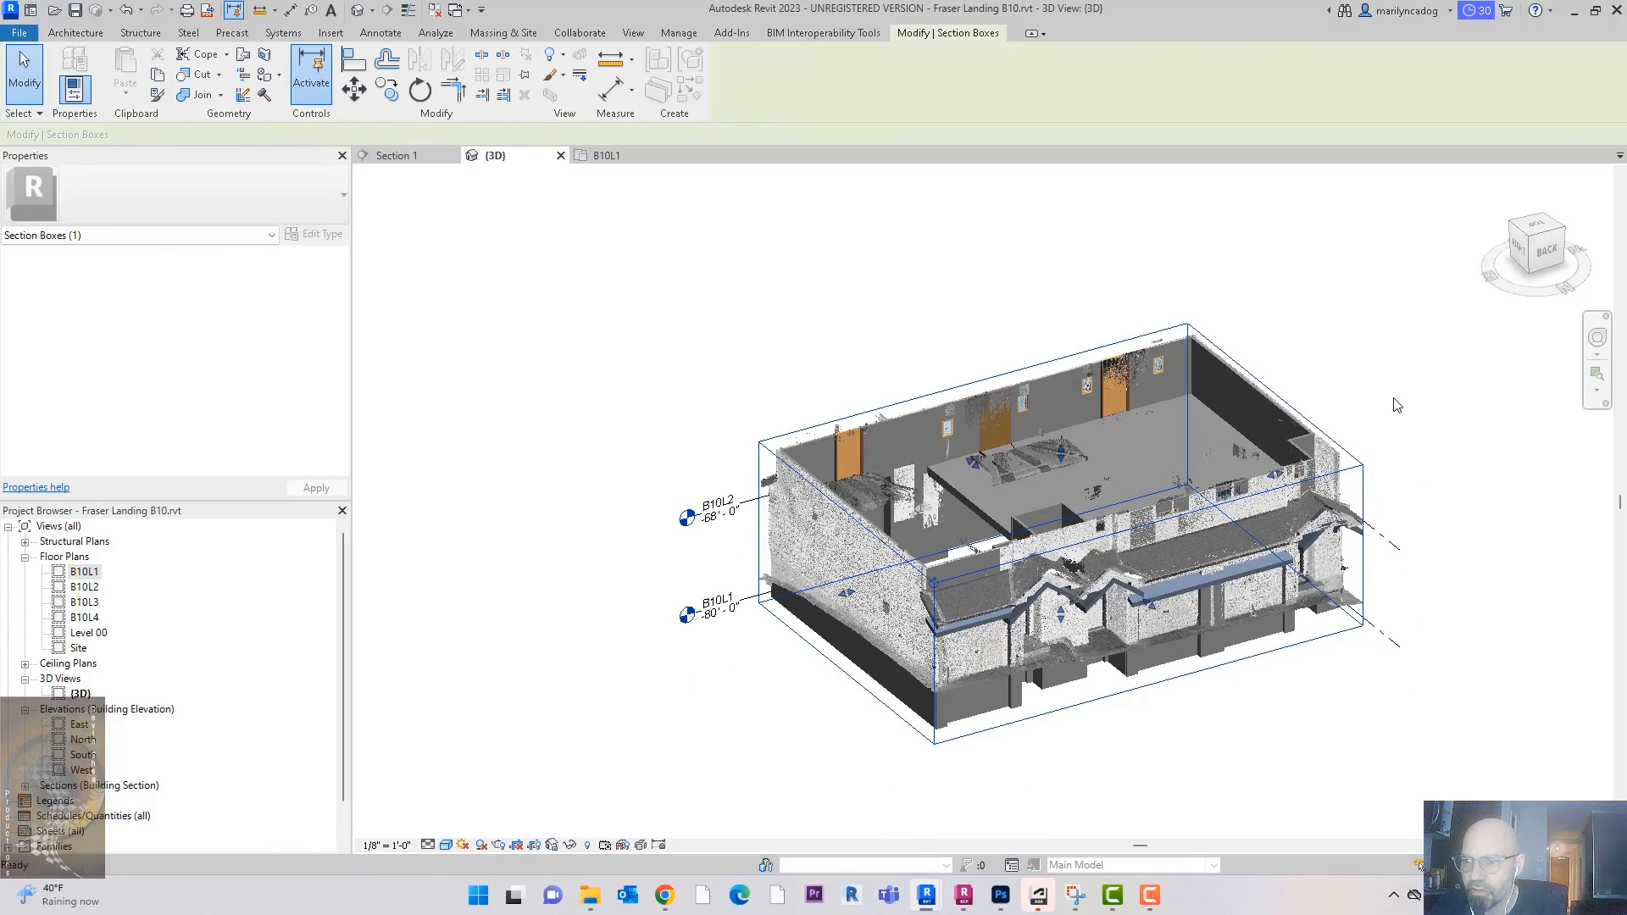
{"action": "scroll", "coordinate": [1397, 404], "scroll_direction": "up", "scroll_amount": 2}
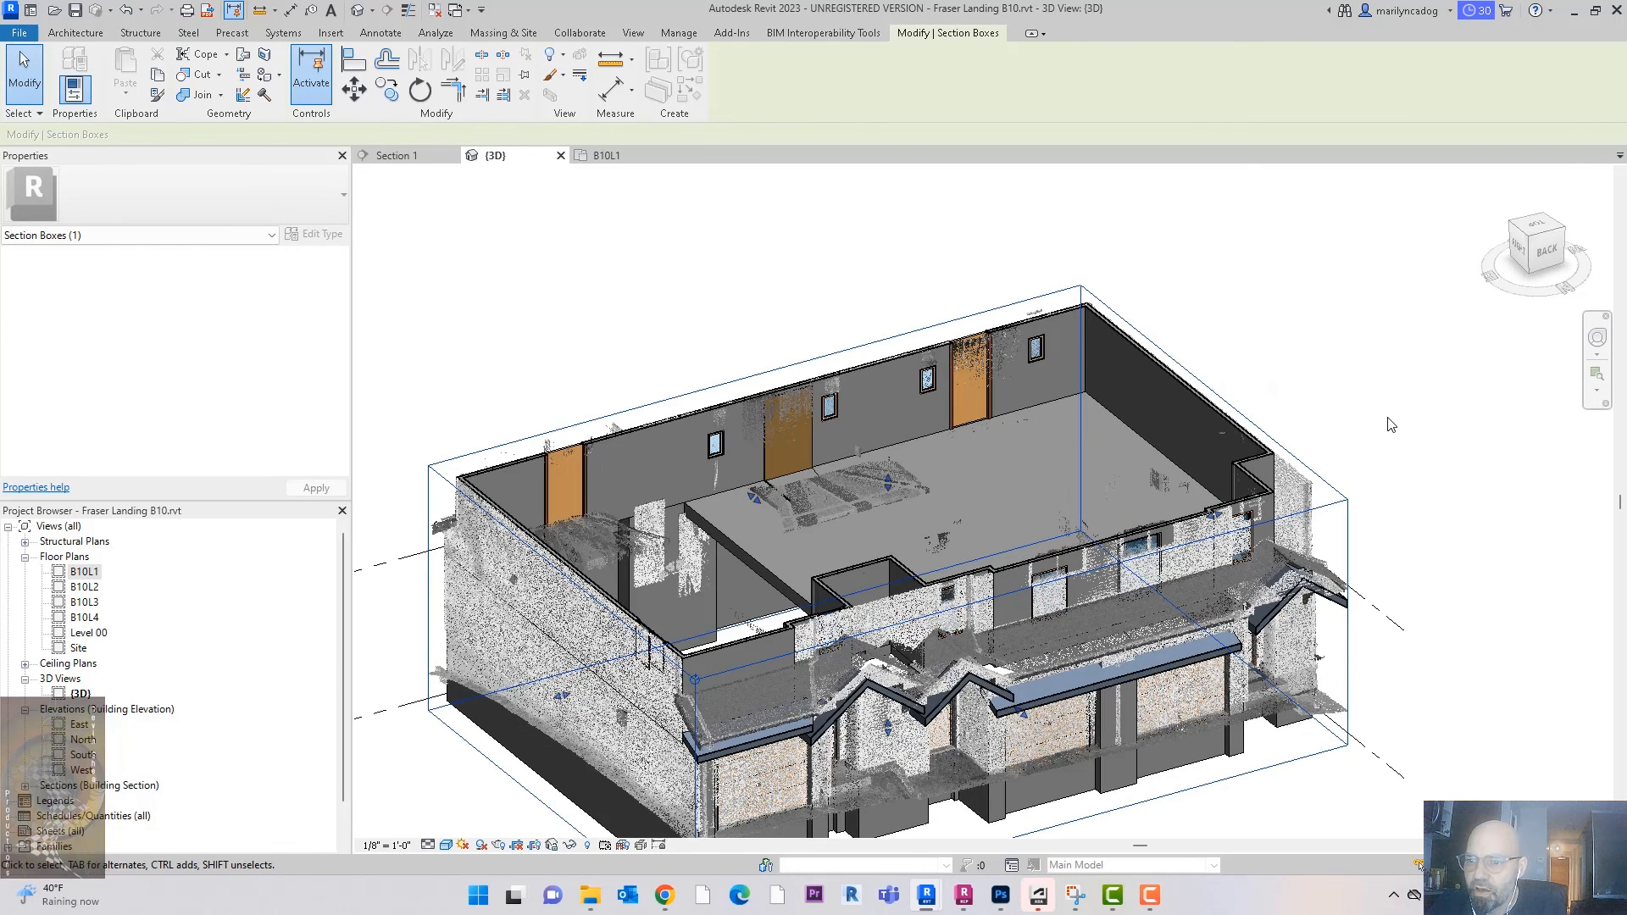
{"action": "middle_click_drag", "start_coordinate": [1390, 422], "coordinate": [1436, 388]}
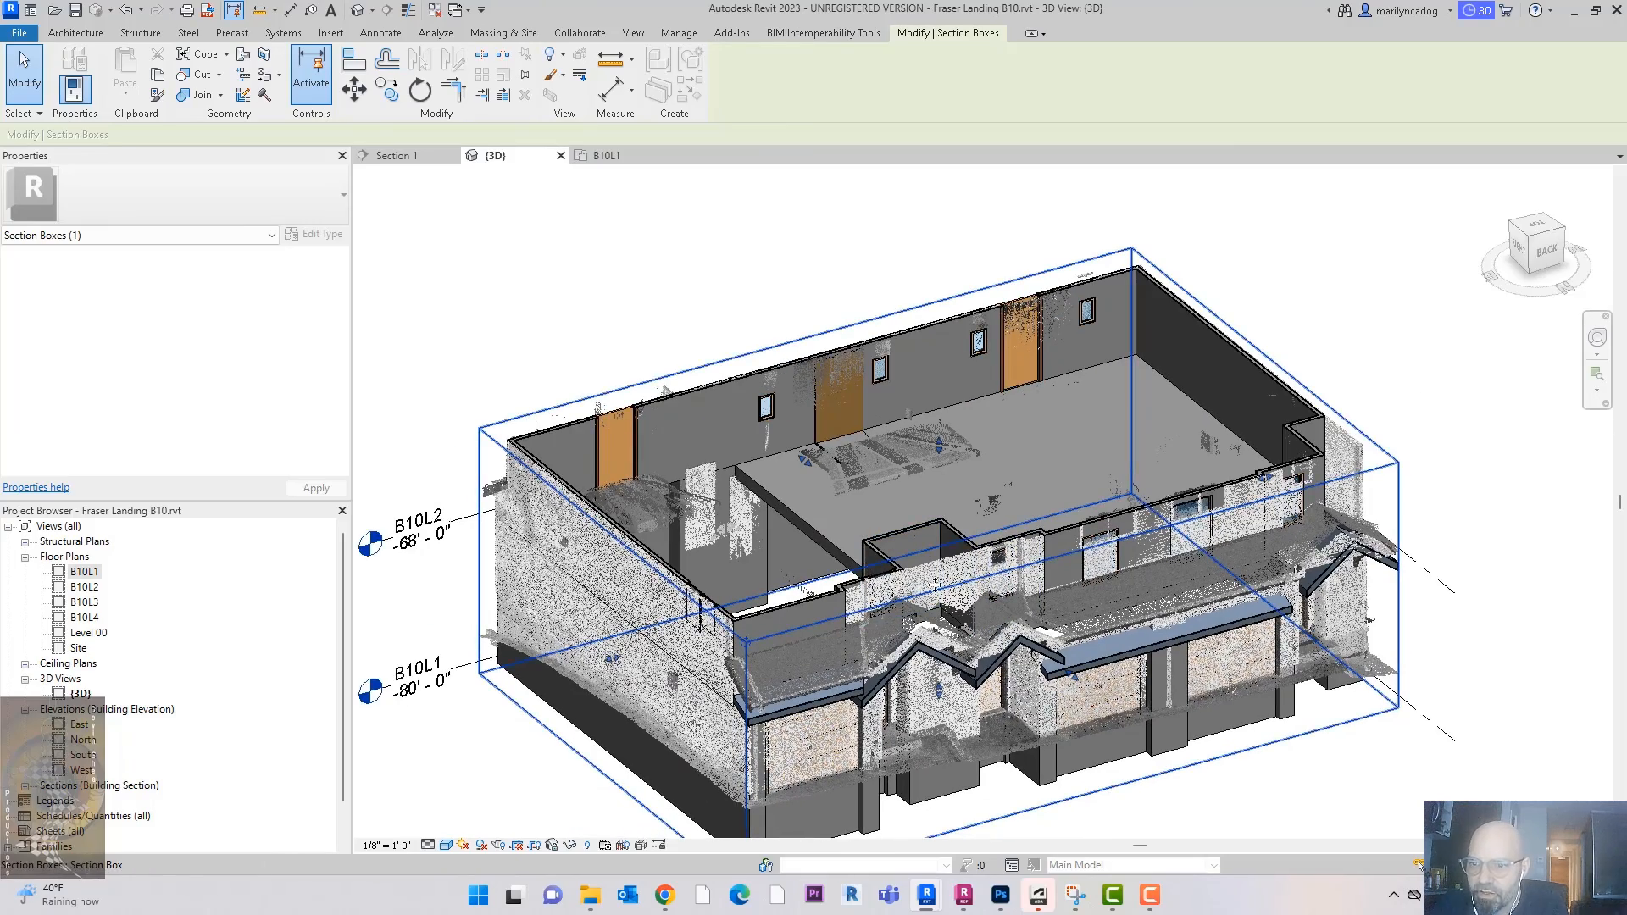
Step: Select the three Generic - 4" walls around the small front recess and set their top constraint to Up to level: B10L3
{"action": "scroll", "coordinate": [869, 574], "scroll_direction": "up", "scroll_amount": 4}
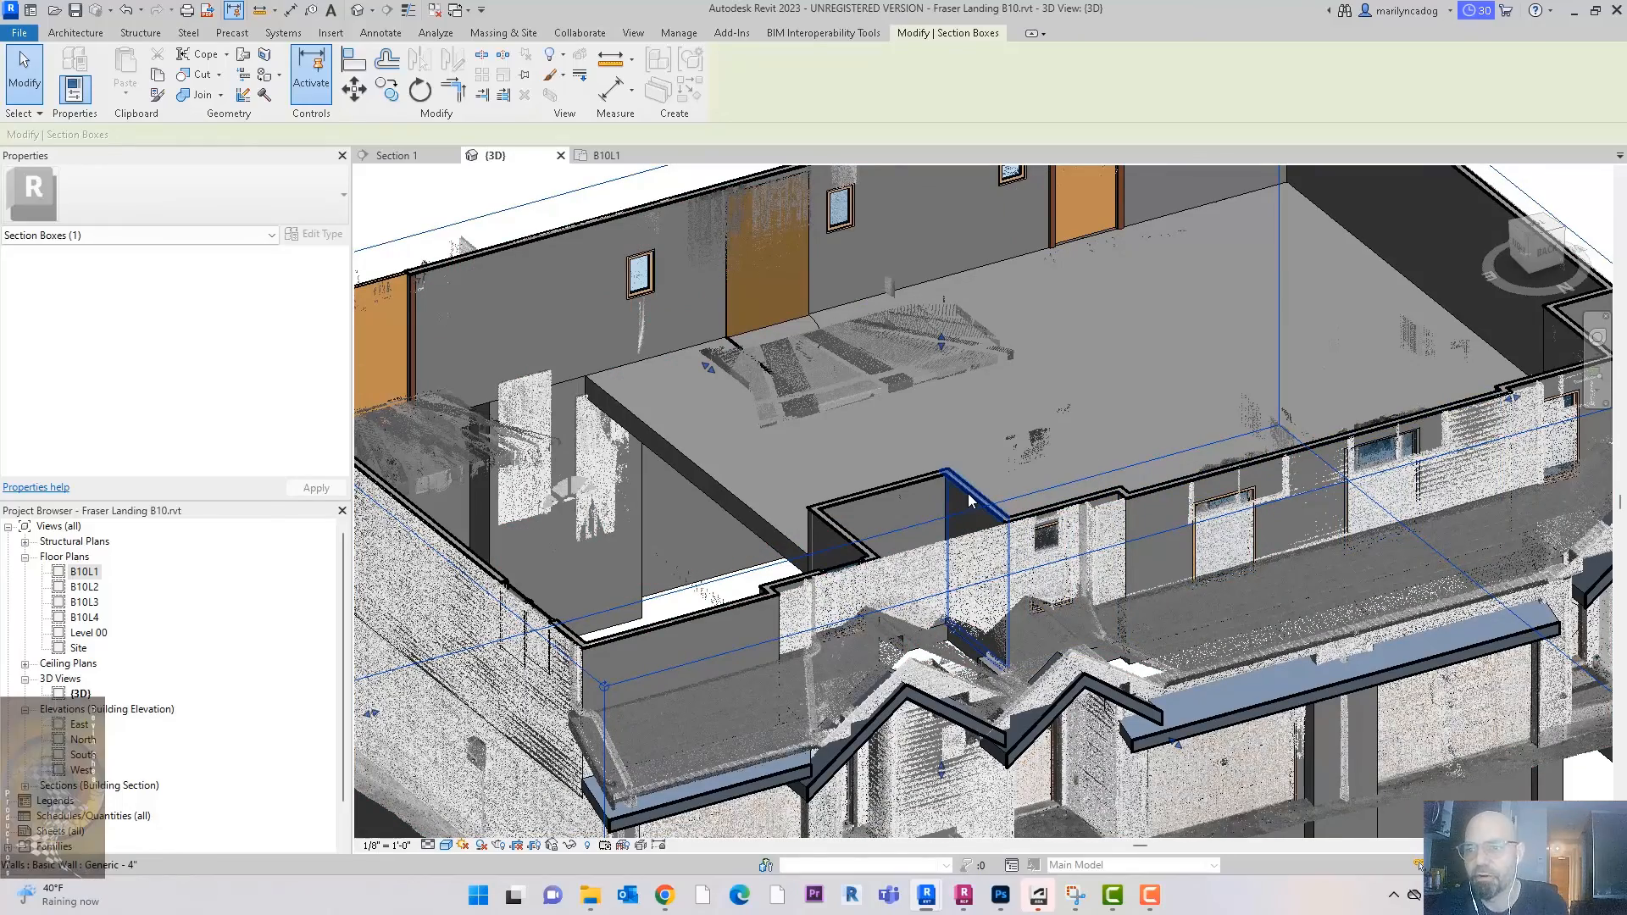
{"action": "left_click", "coordinate": [969, 500]}
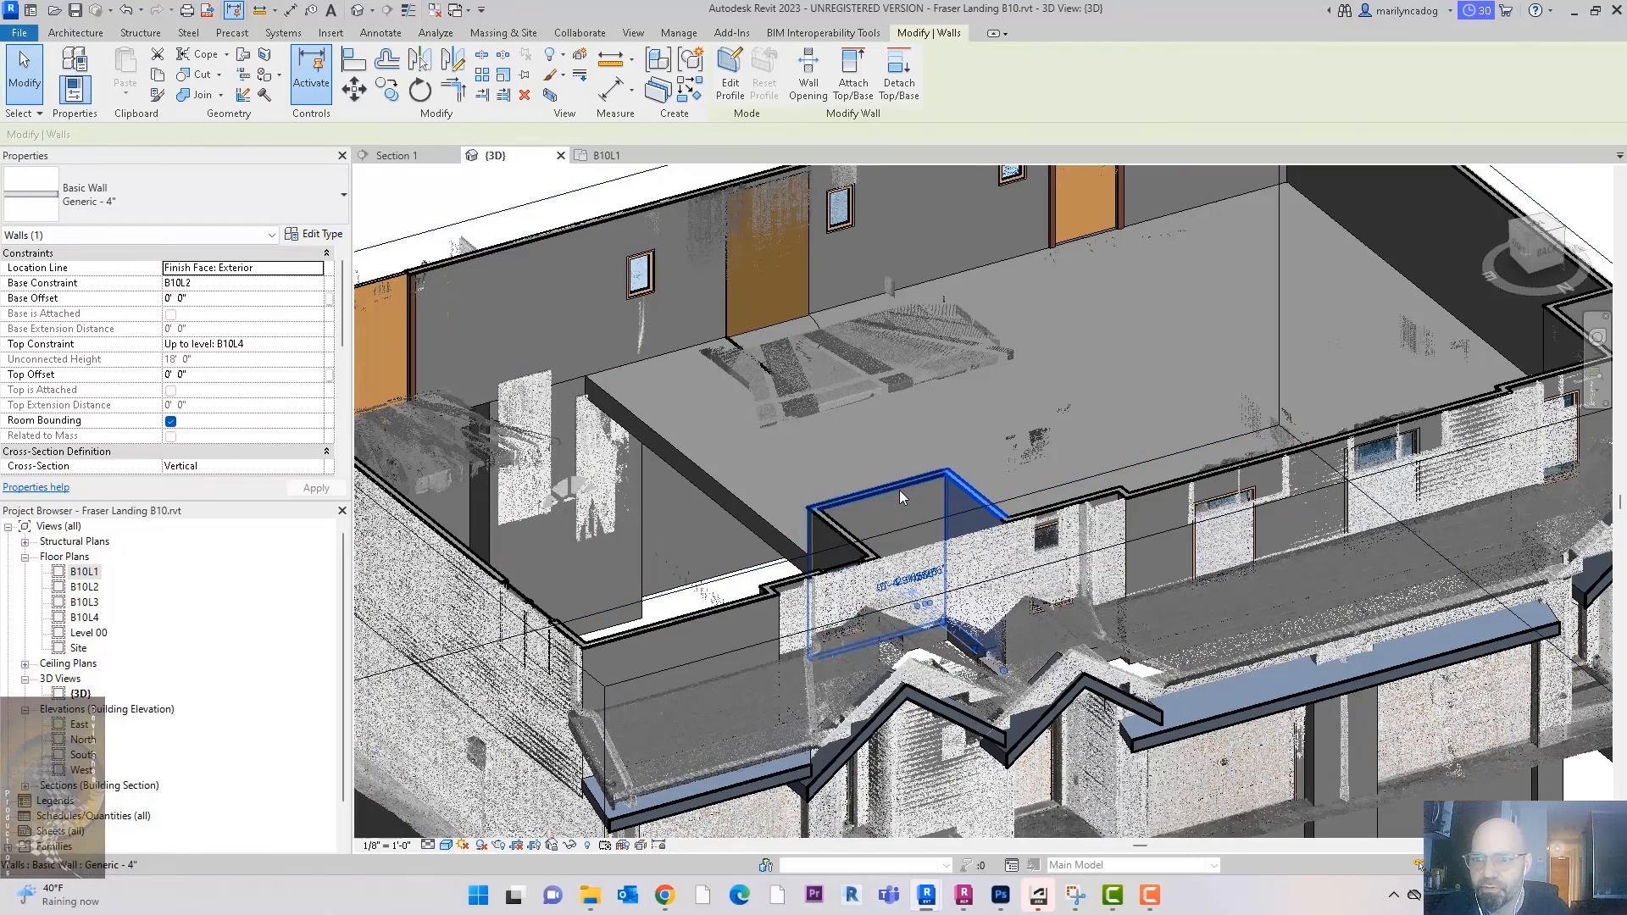
{"action": "left_click", "coordinate": [899, 490], "text": "ctrl"}
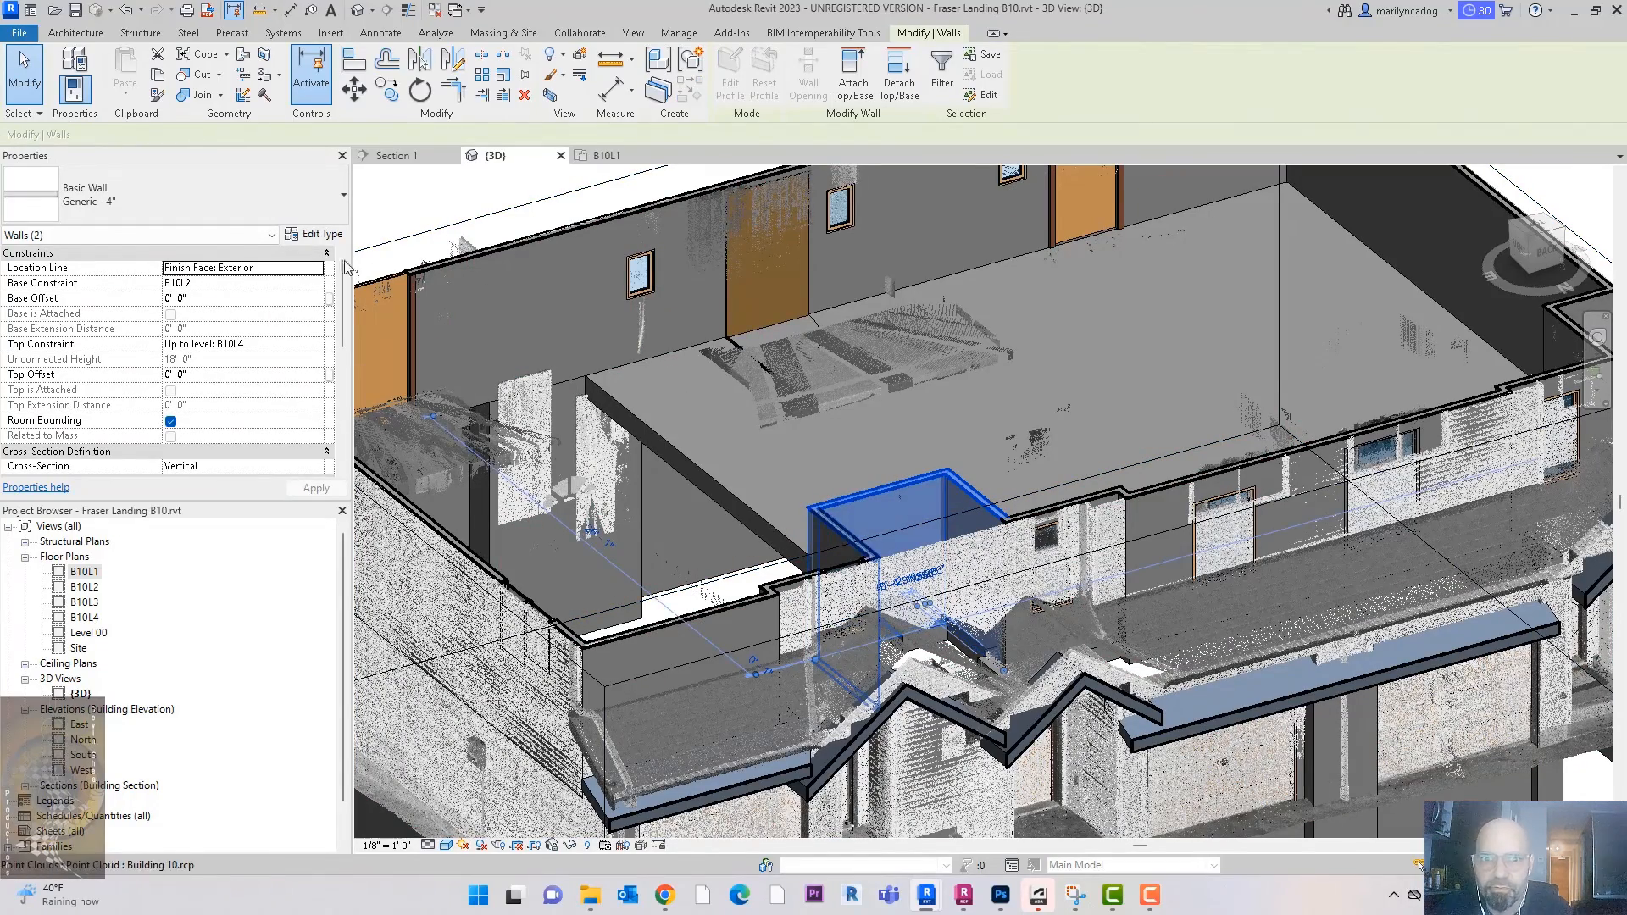
{"action": "left_click", "coordinate": [415, 276], "text": "ctrl"}
{"action": "left_click", "coordinate": [308, 345]}
{"action": "left_click", "coordinate": [273, 359]}
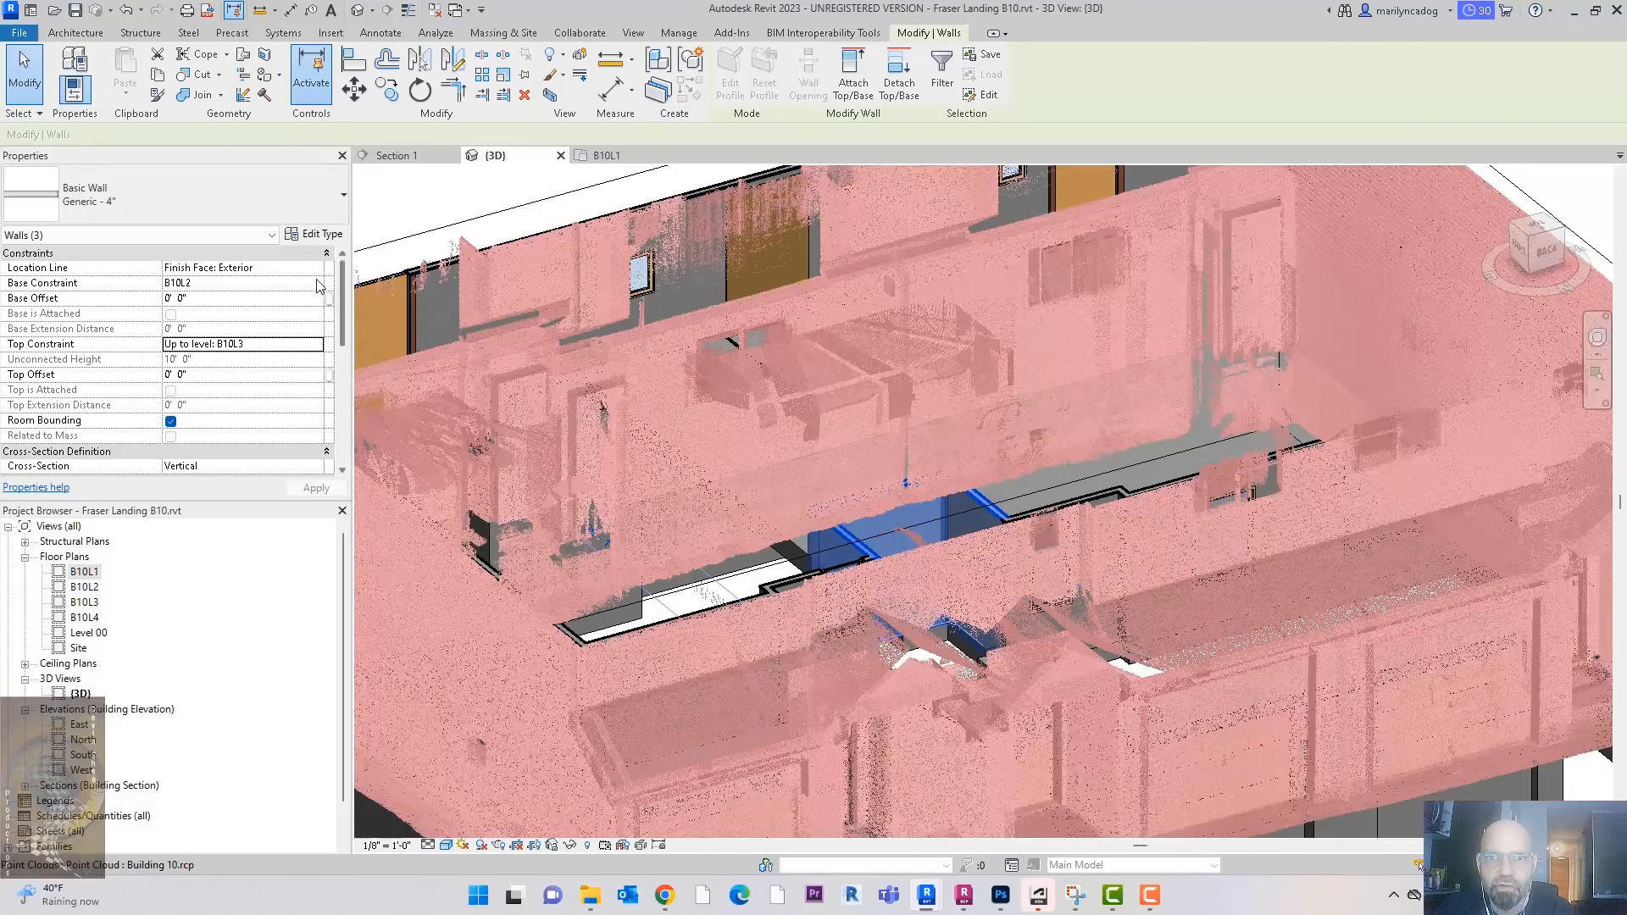
Step: Set the three recess walls' base constraint to B10L1 and top constraint to Up to level: B10L2, accept the overlap warning, and deselect them
{"action": "left_click", "coordinate": [219, 283]}
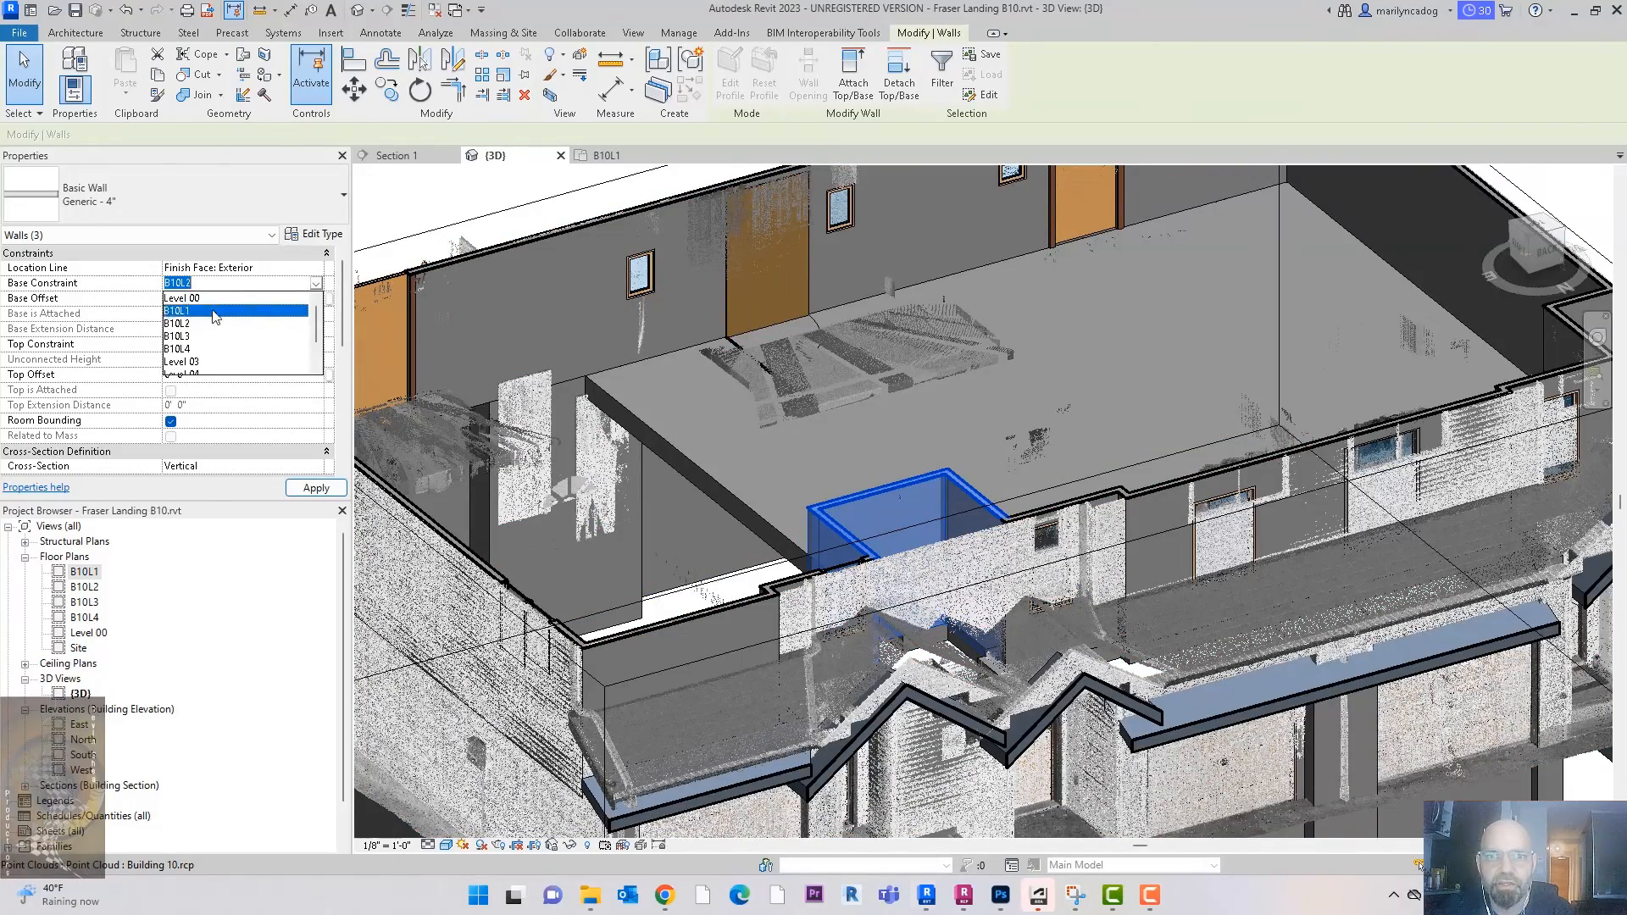
{"action": "left_click", "coordinate": [213, 311]}
{"action": "left_click", "coordinate": [314, 347]}
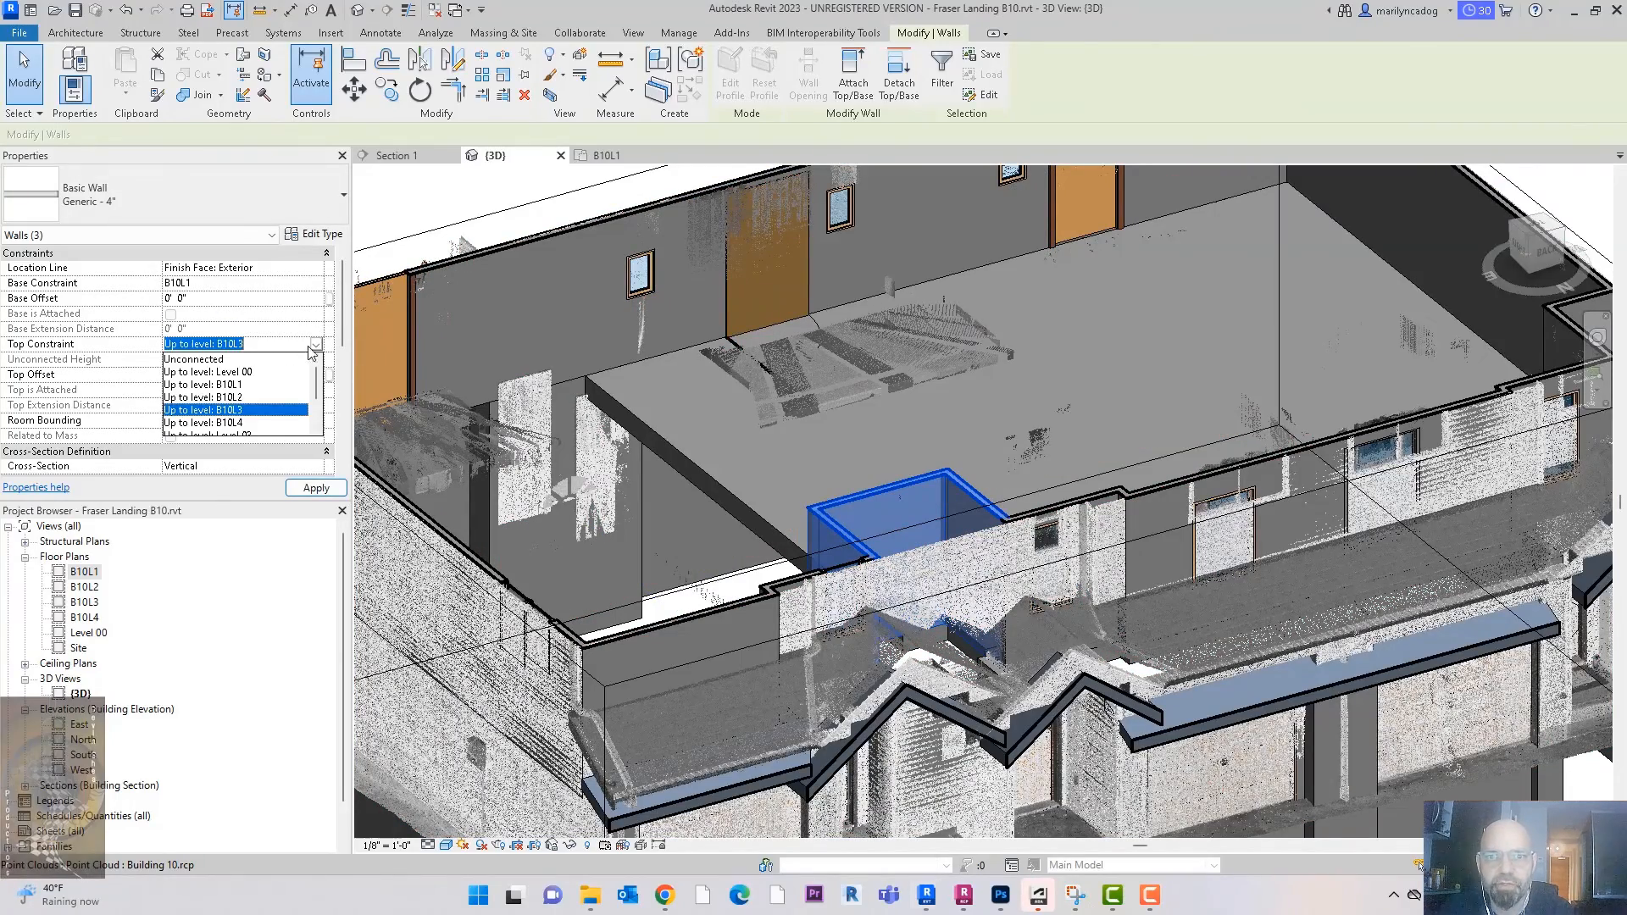
{"action": "left_click", "coordinate": [237, 397]}
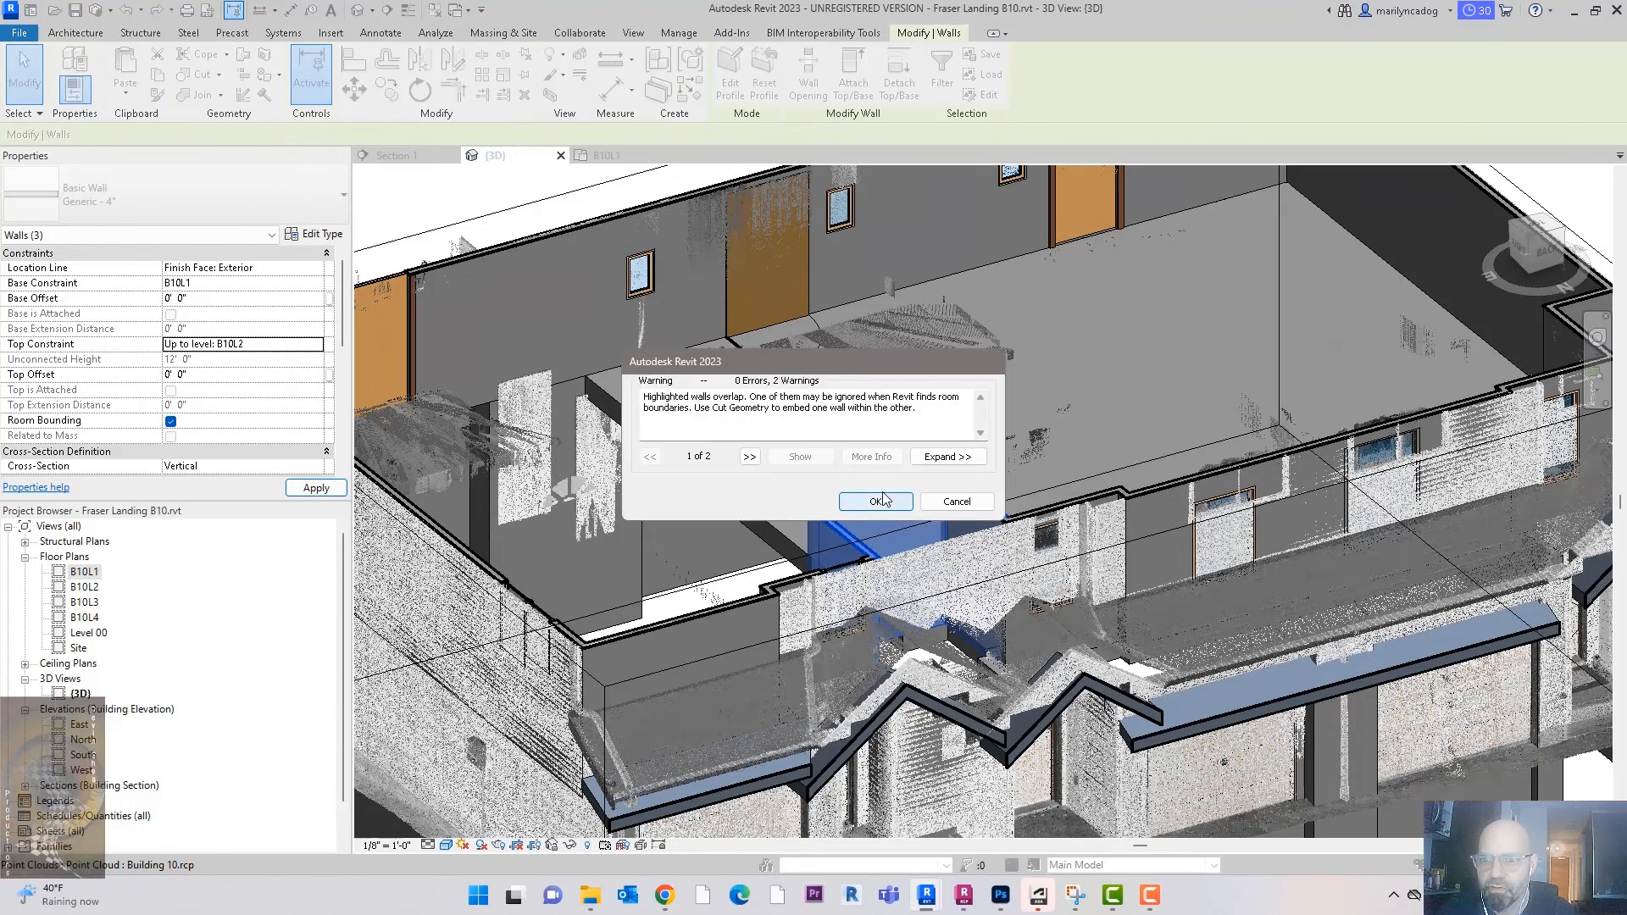
{"action": "left_click", "coordinate": [876, 502]}
{"action": "scroll", "coordinate": [1014, 466], "scroll_direction": "up", "scroll_amount": 3}
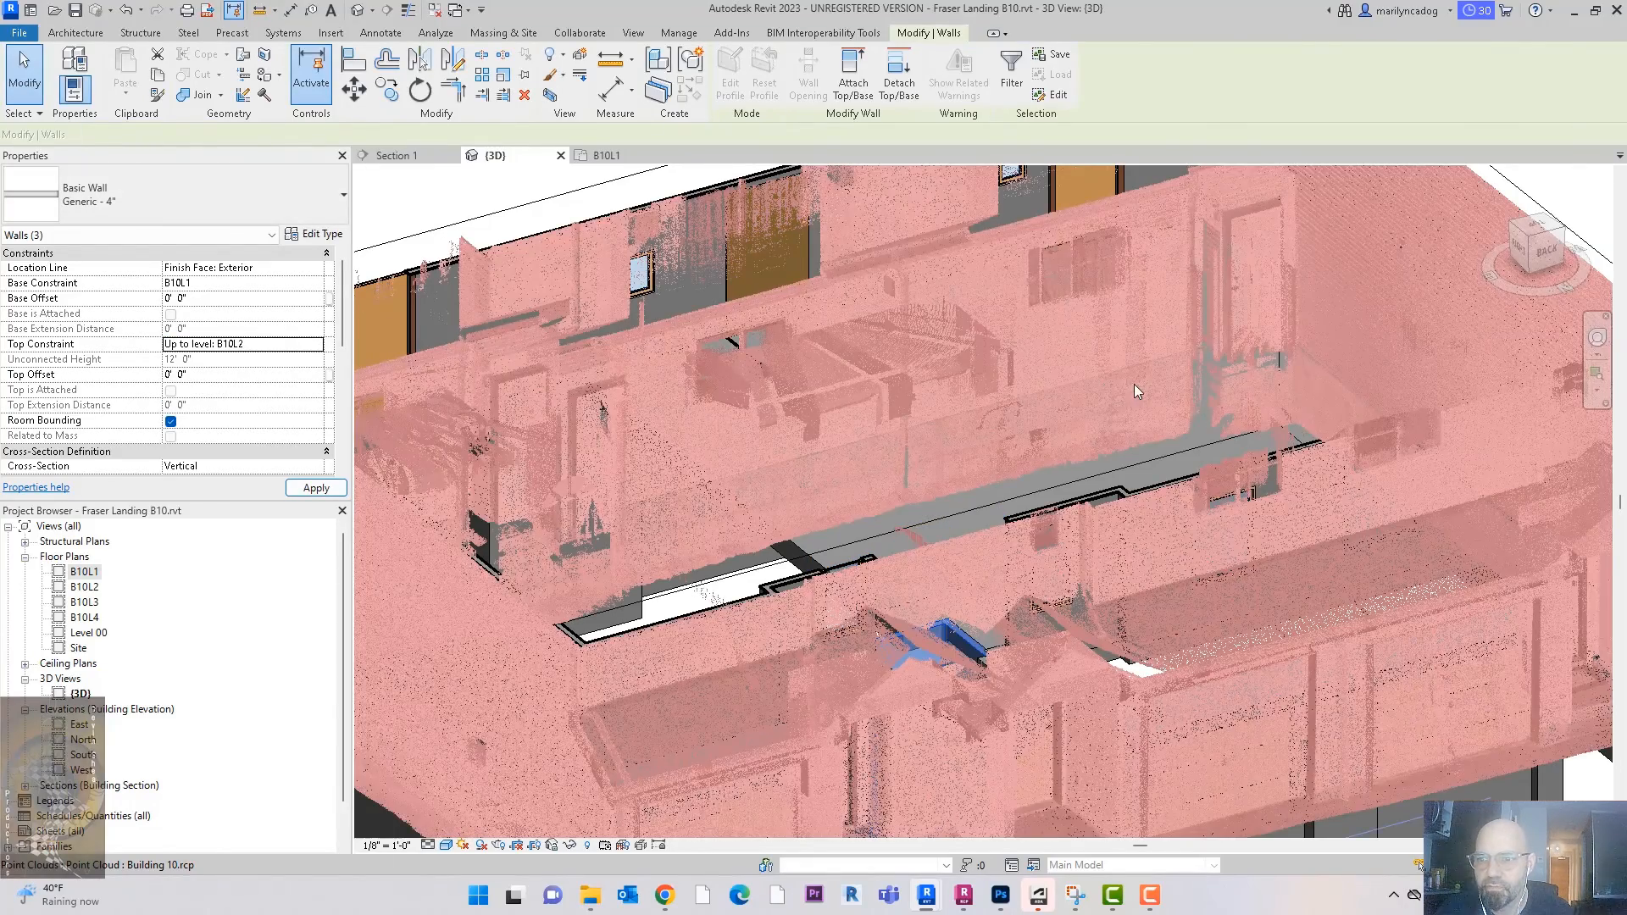
{"action": "scroll", "coordinate": [1130, 387], "scroll_direction": "down", "scroll_amount": 5}
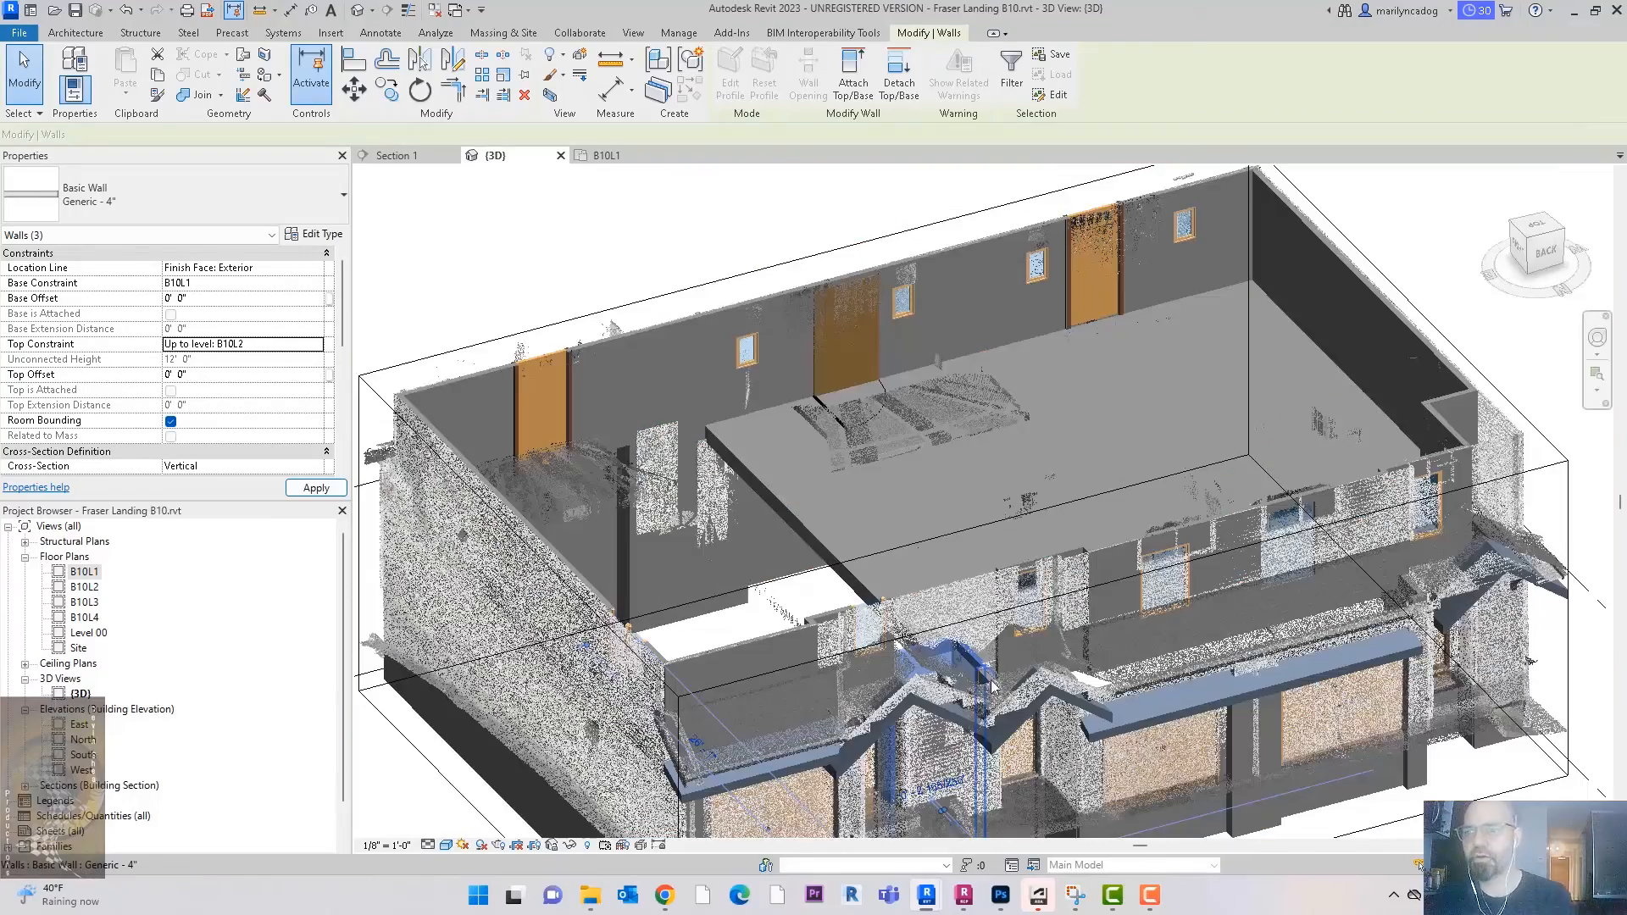
{"action": "scroll", "coordinate": [992, 681], "scroll_direction": "down", "scroll_amount": 1}
{"action": "left_click", "coordinate": [1409, 437]}
{"action": "middle_click_drag", "start_coordinate": [1420, 422], "coordinate": [1383, 339]}
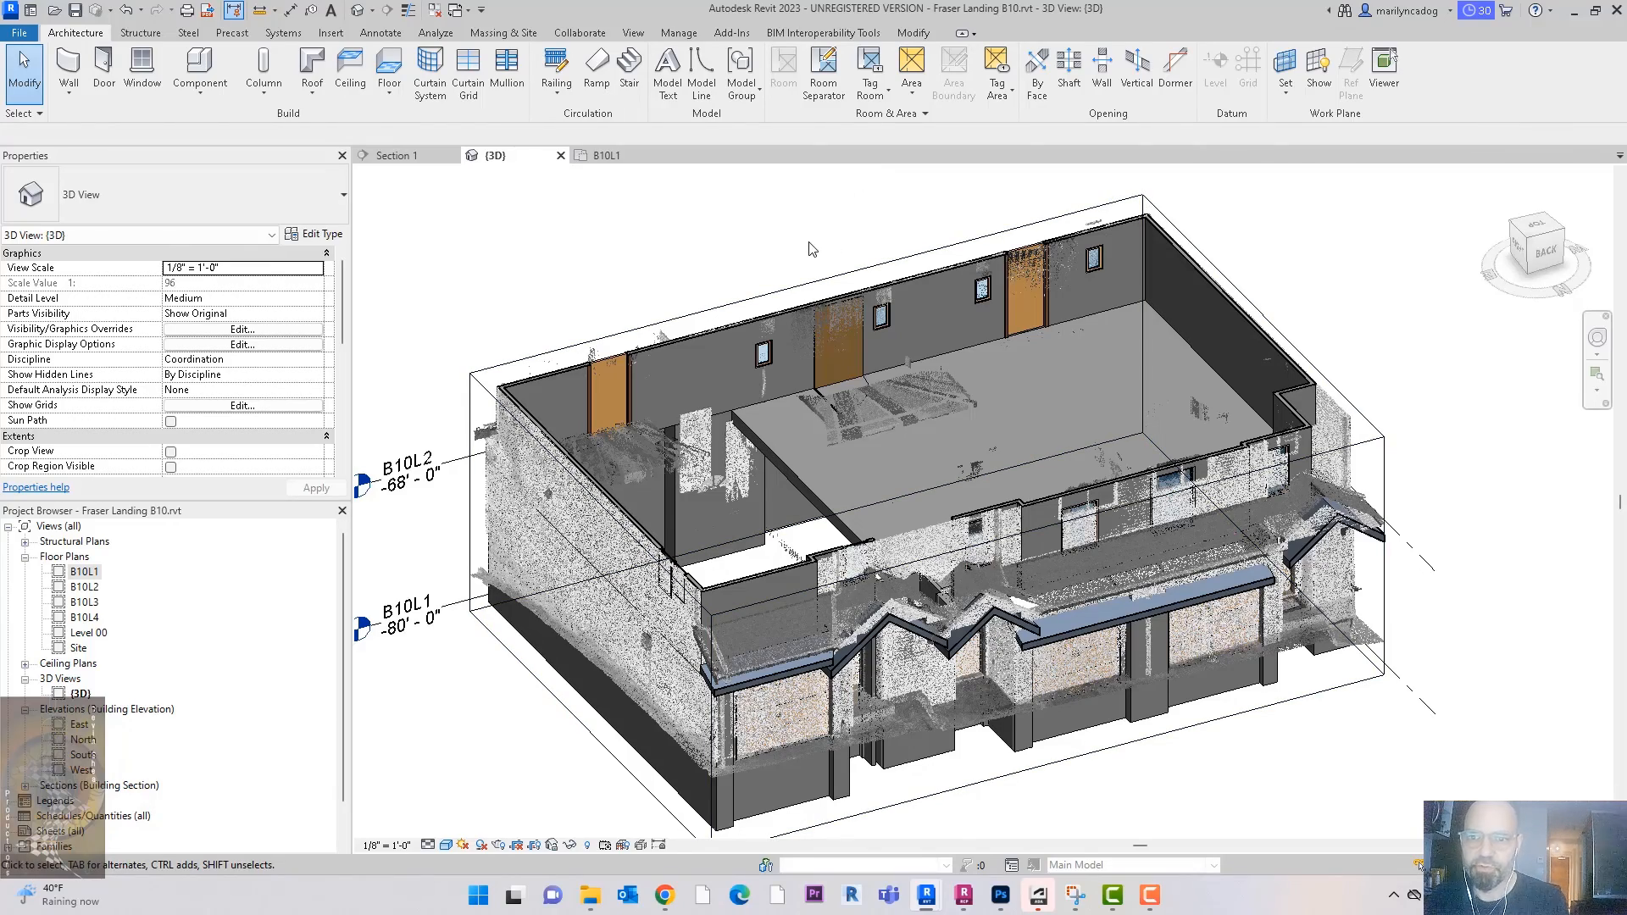
Step: Return to the B10L1 floor plan and check the recess walls against the point cloud
{"action": "scroll", "coordinate": [810, 245], "scroll_direction": "up", "scroll_amount": 2}
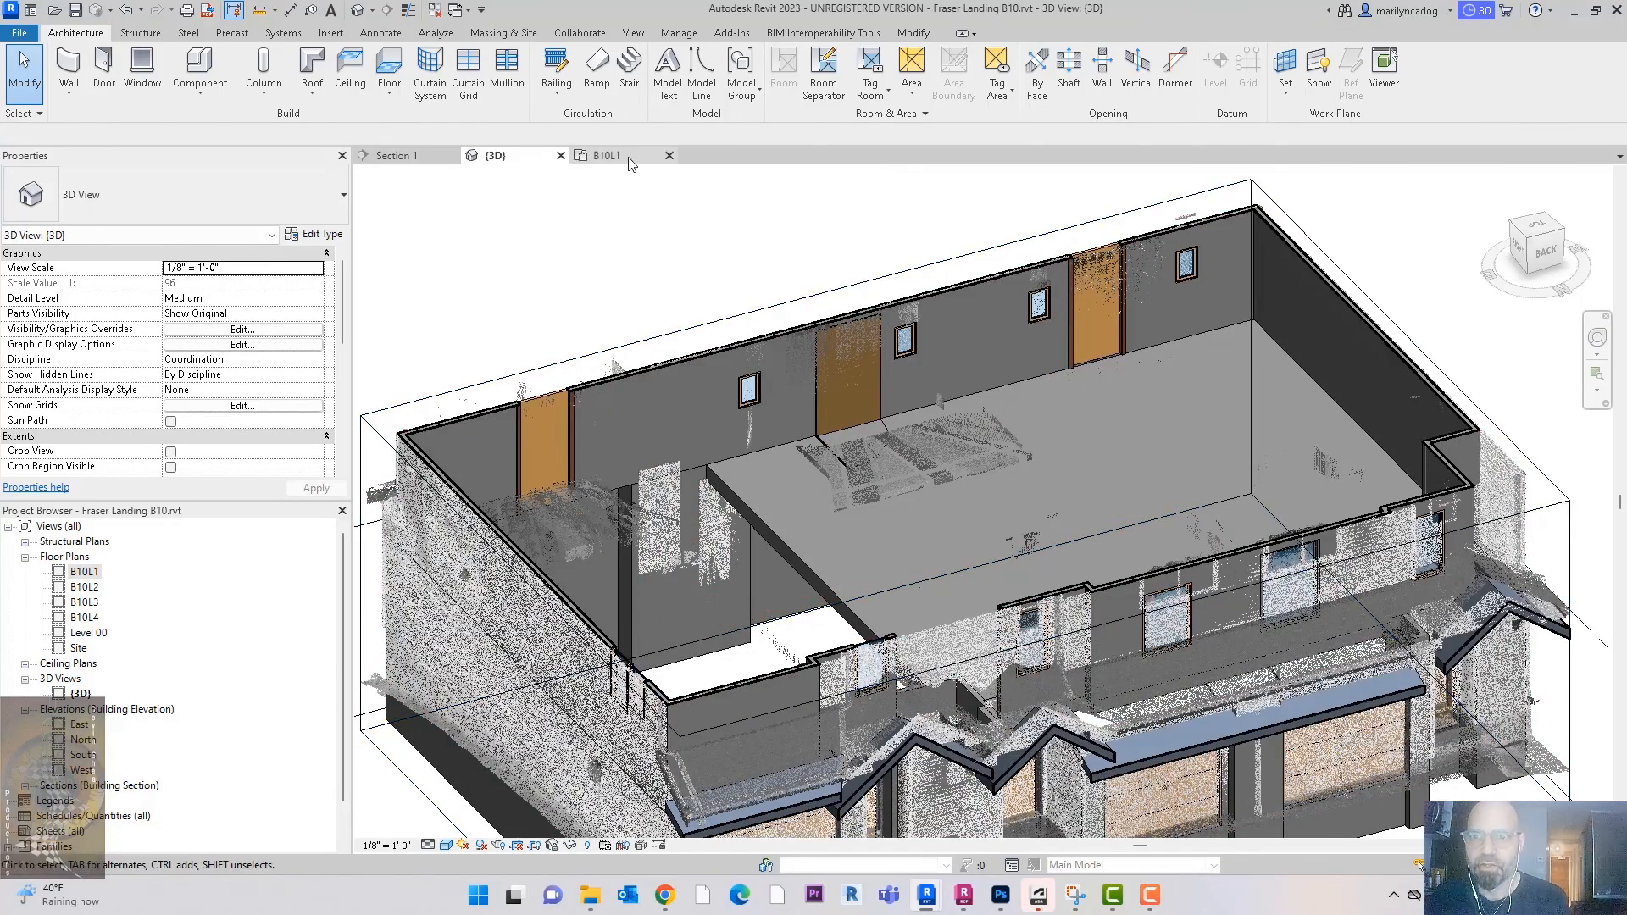
{"action": "left_click", "coordinate": [607, 155]}
{"action": "middle_click_drag", "start_coordinate": [926, 461], "coordinate": [828, 516]}
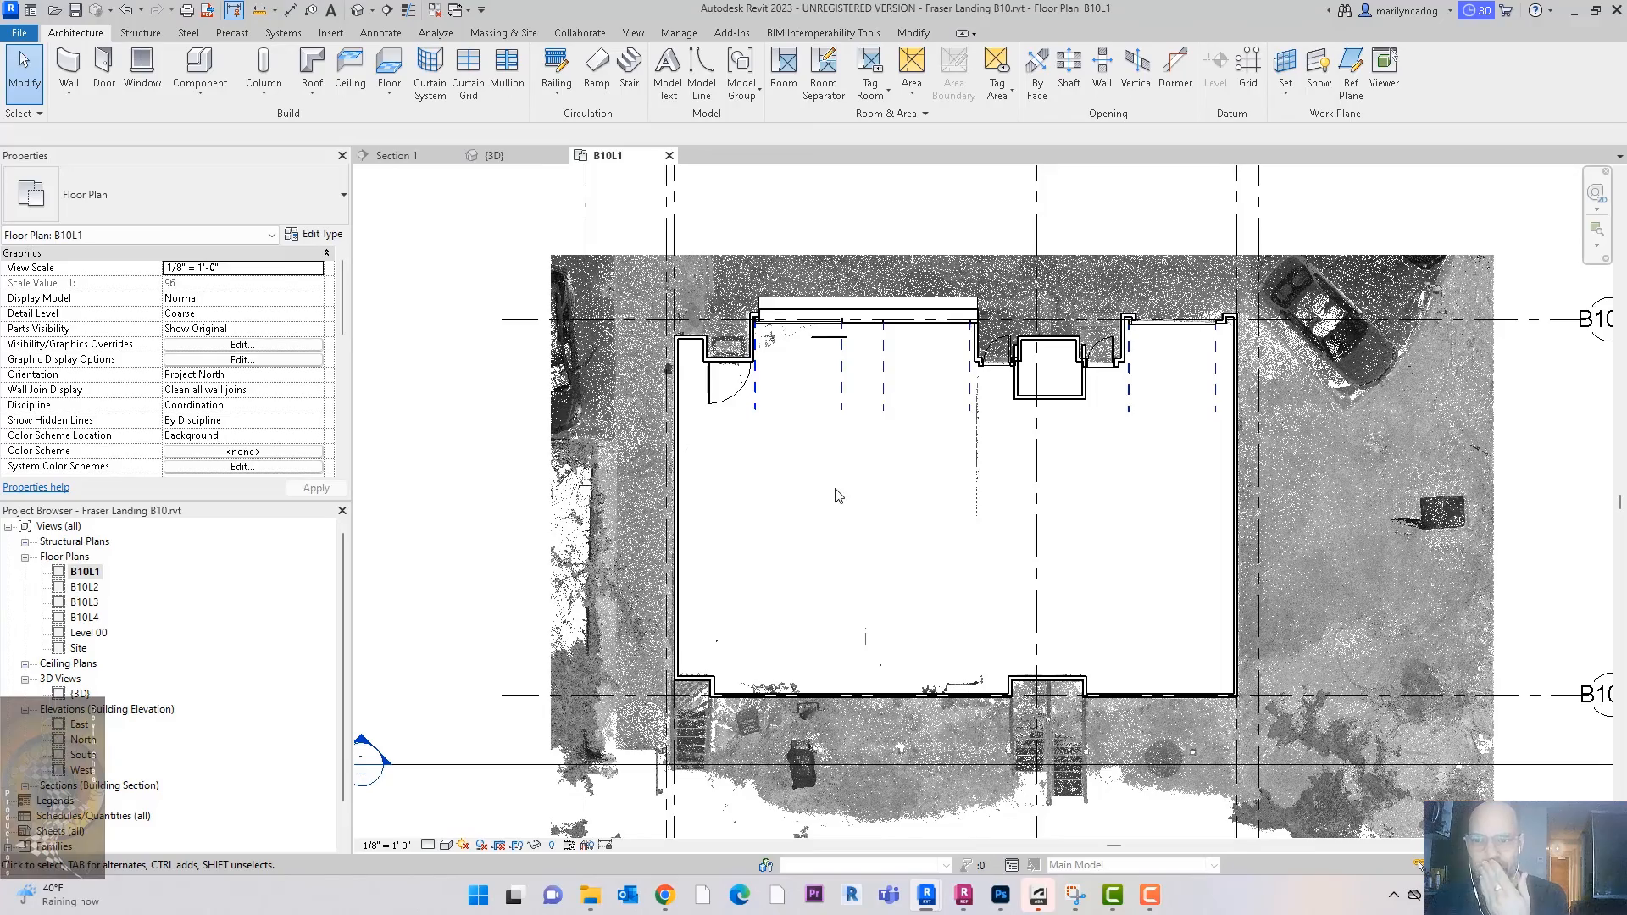
{"action": "middle_click_drag", "start_coordinate": [878, 507], "coordinate": [849, 539]}
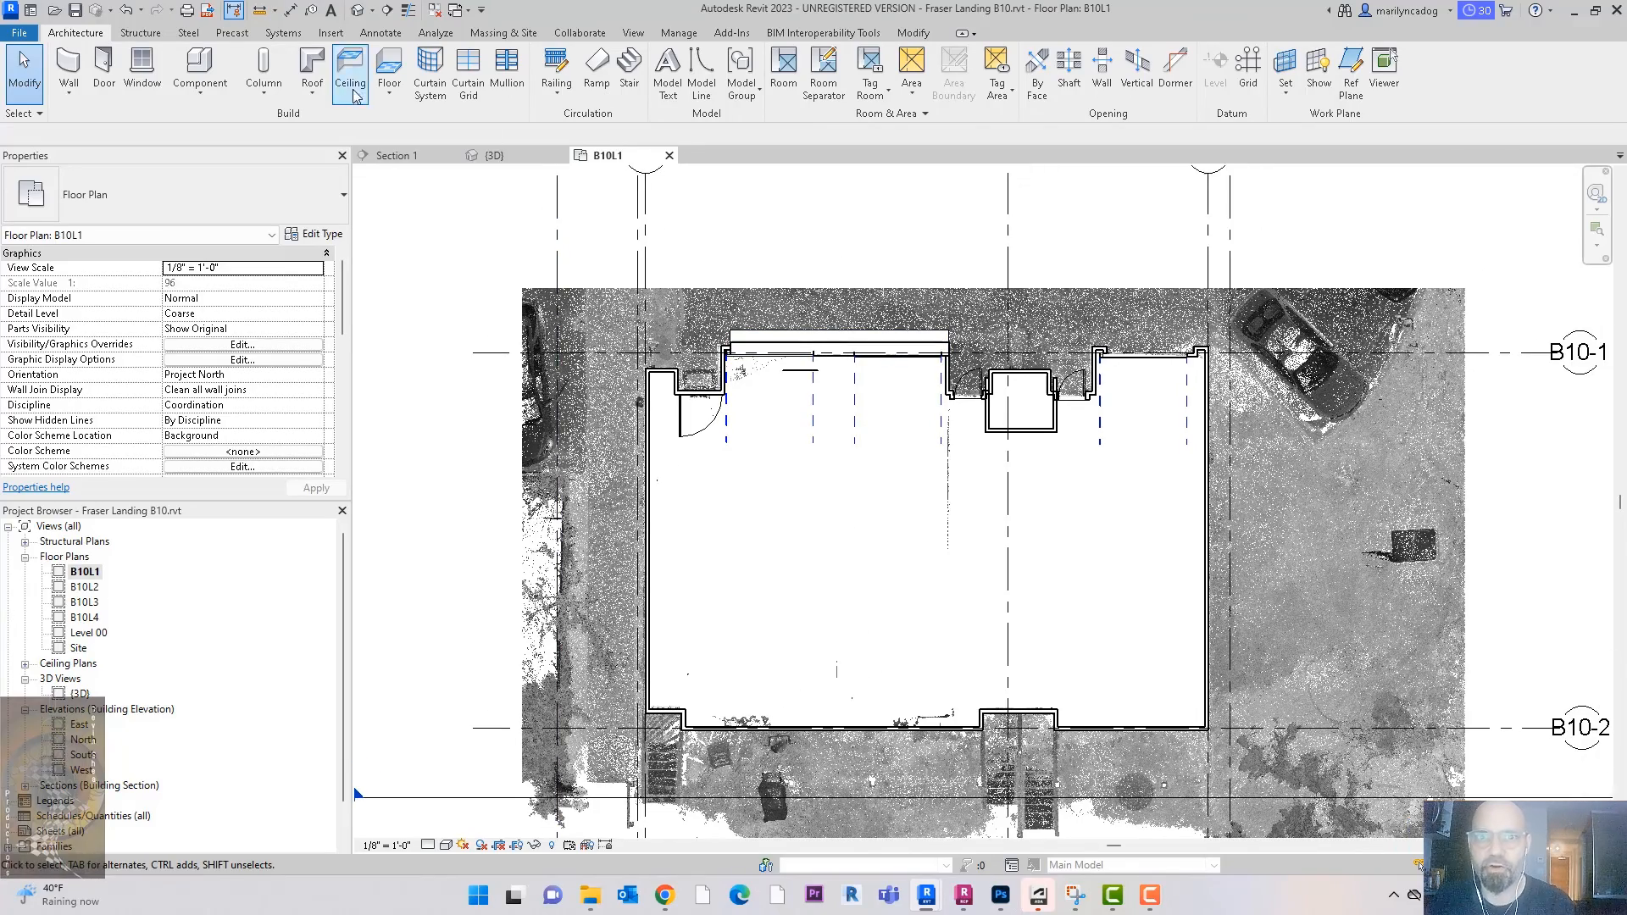
Step: Reopen the default 3D view and raise the section box's top face above level B10L3
{"action": "left_click", "coordinate": [360, 12]}
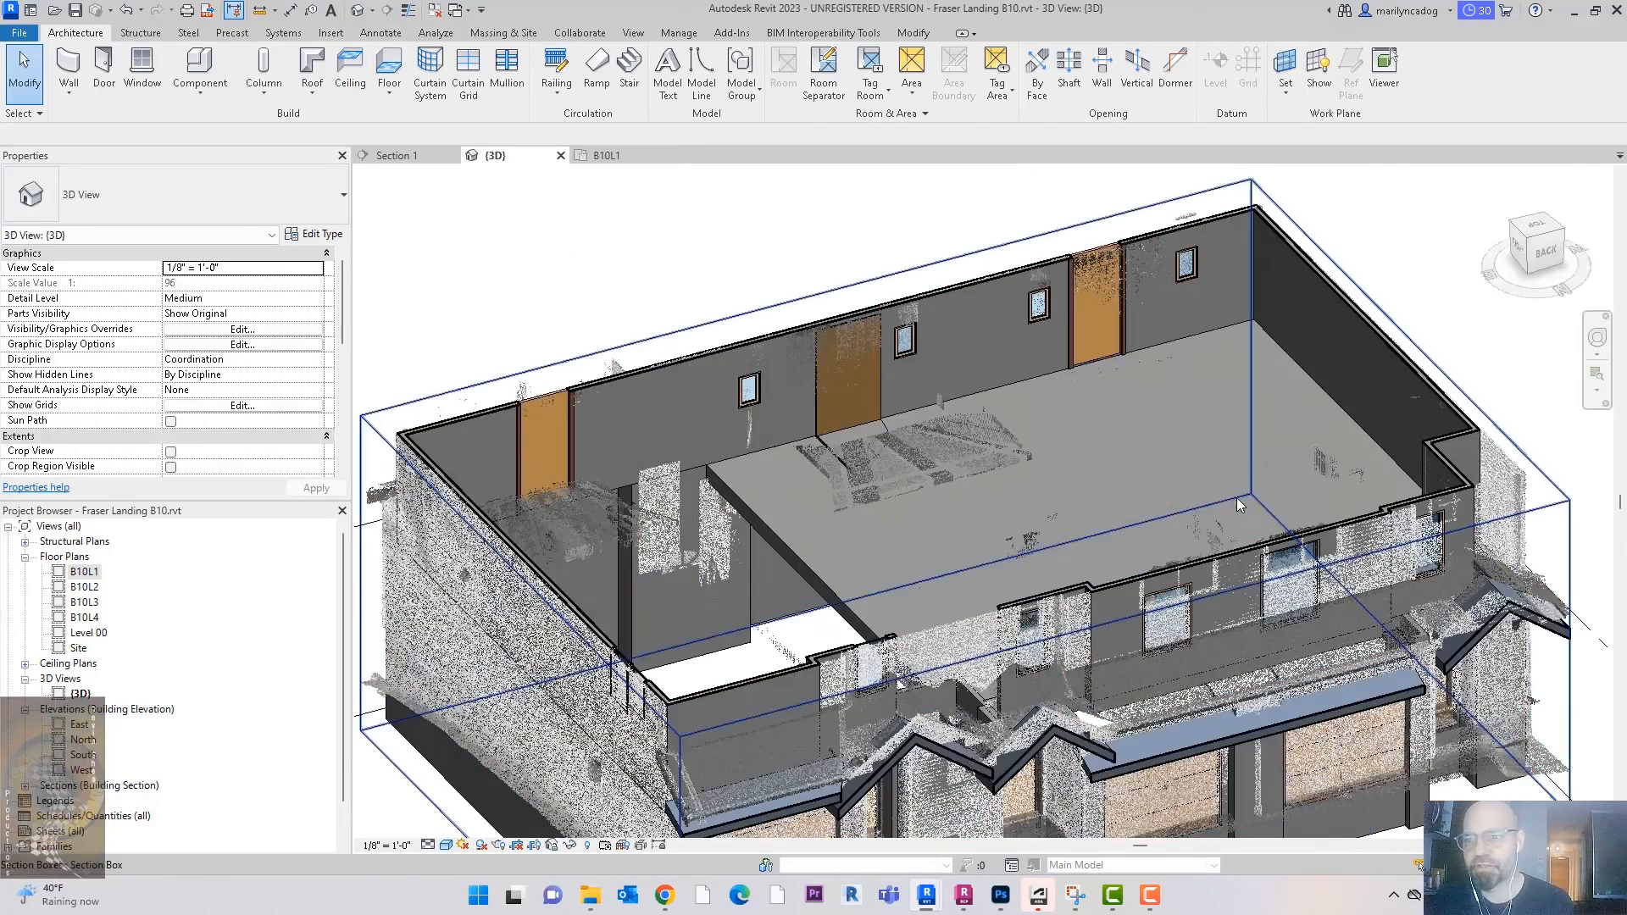
{"action": "scroll", "coordinate": [1228, 505], "scroll_direction": "down", "scroll_amount": 3}
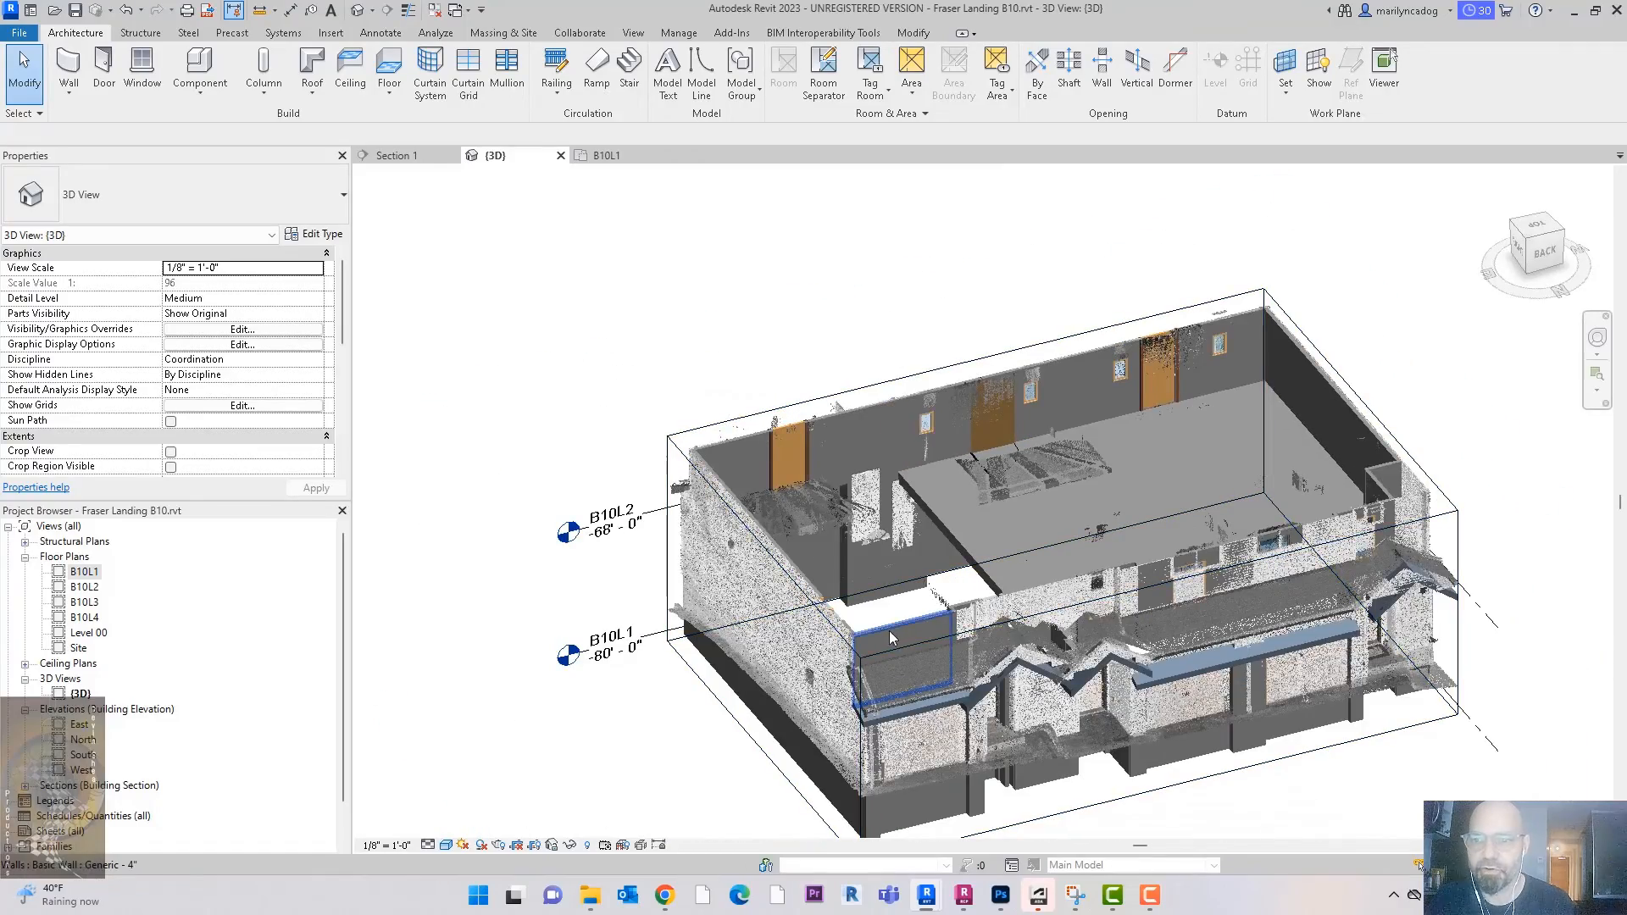
{"action": "left_click", "coordinate": [1387, 411]}
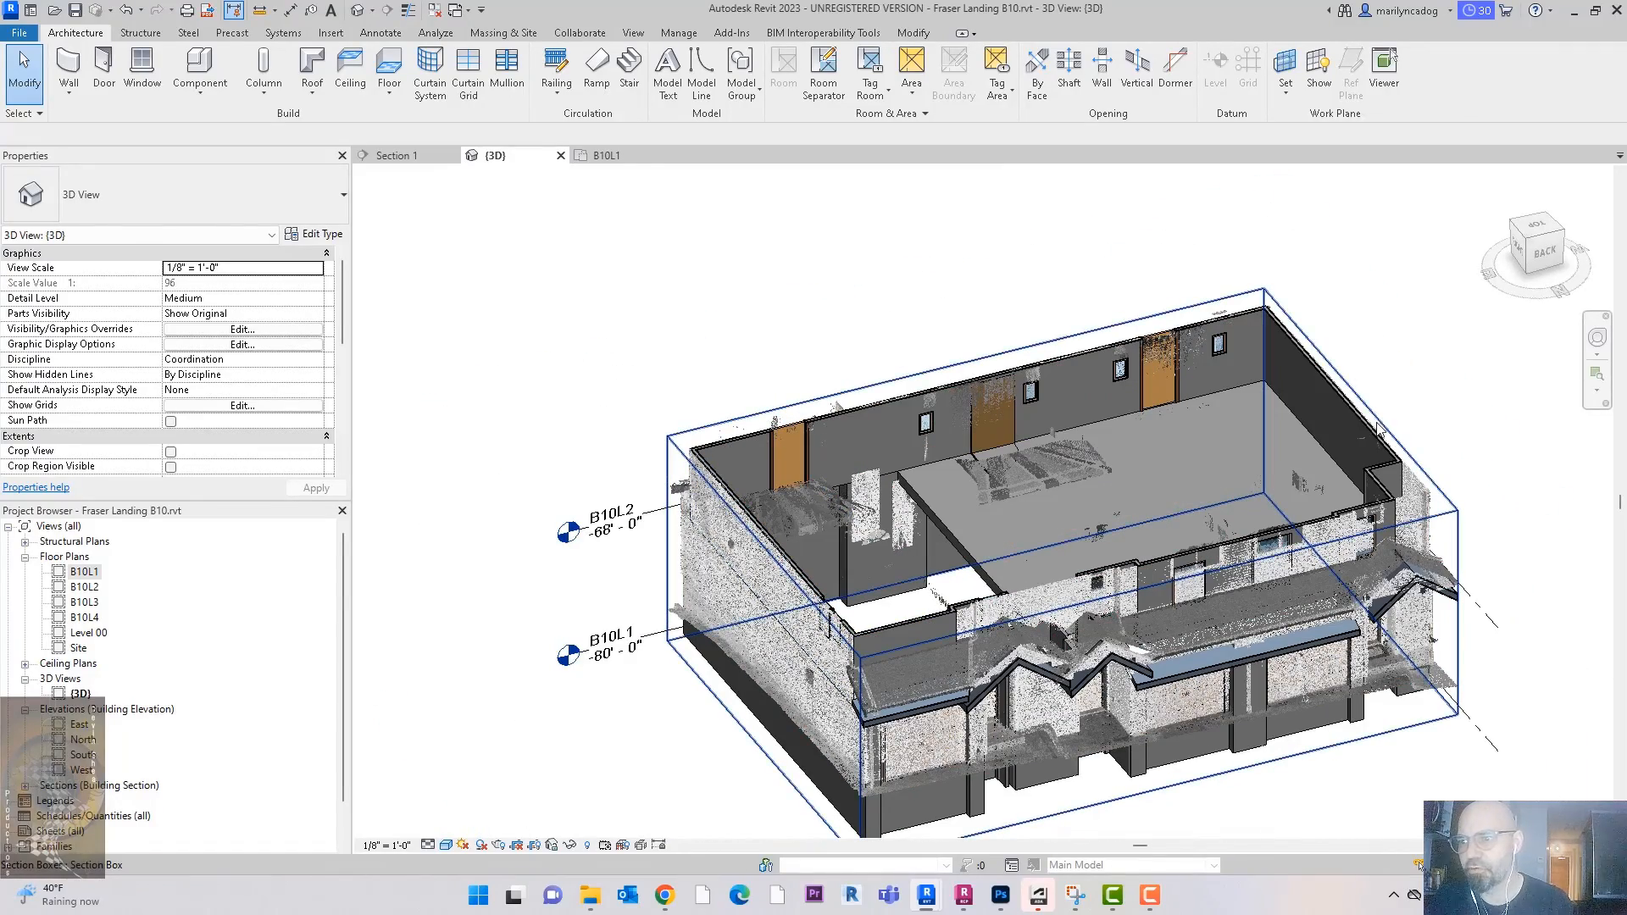
{"action": "middle_click_drag", "start_coordinate": [1414, 431], "coordinate": [1408, 421], "text": "shift"}
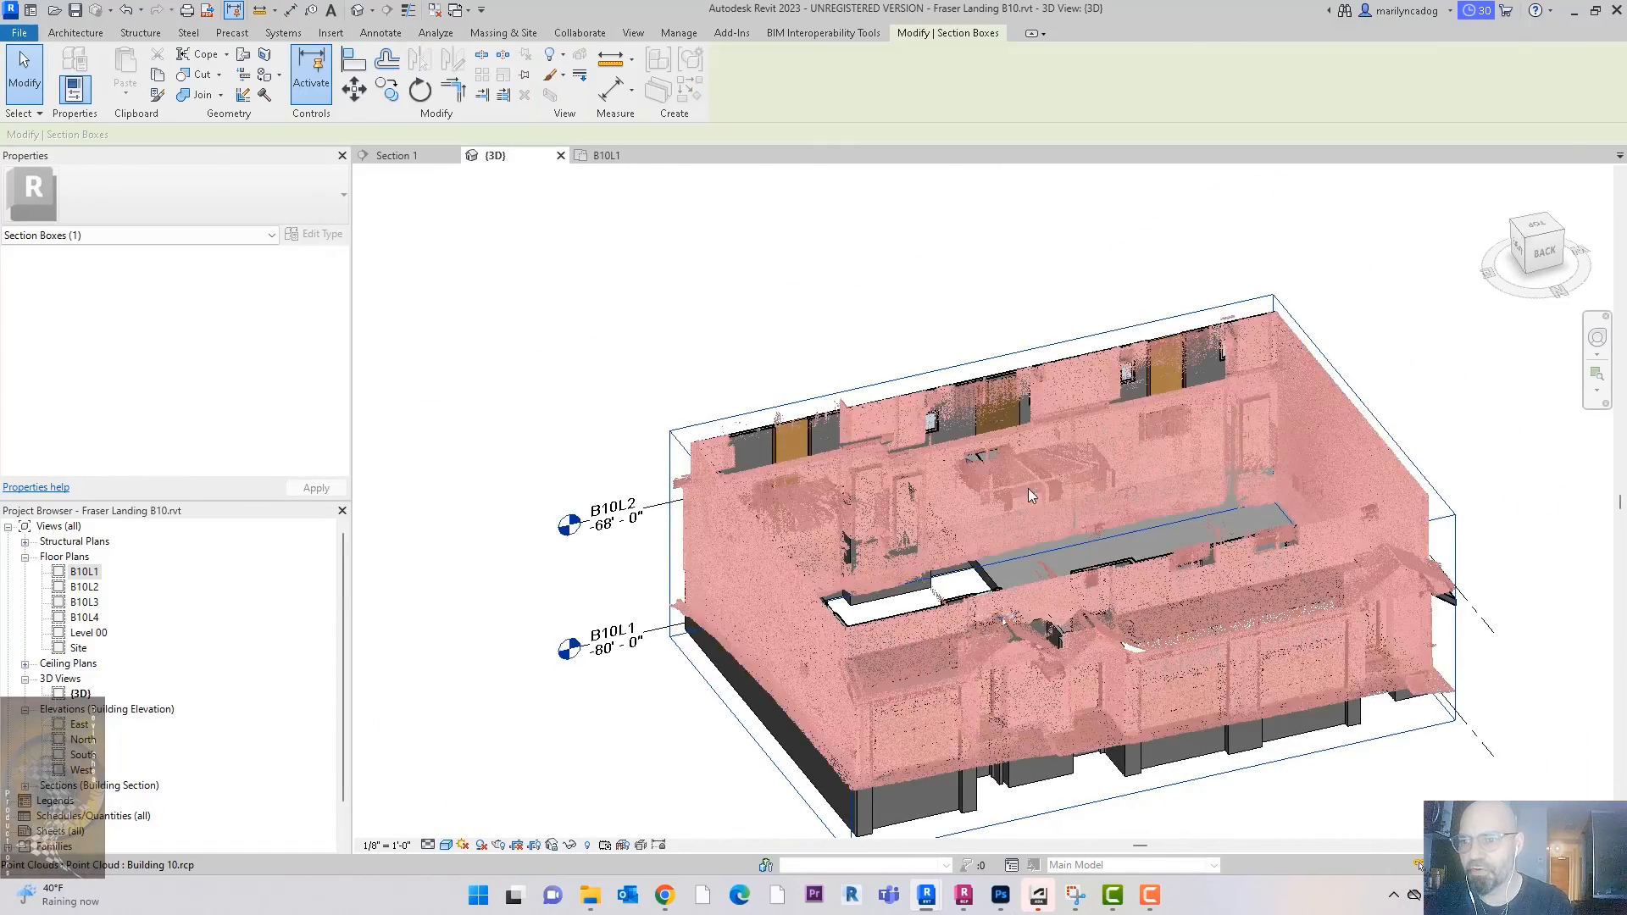
{"action": "left_click_drag", "start_coordinate": [1063, 460], "coordinate": [1063, 389]}
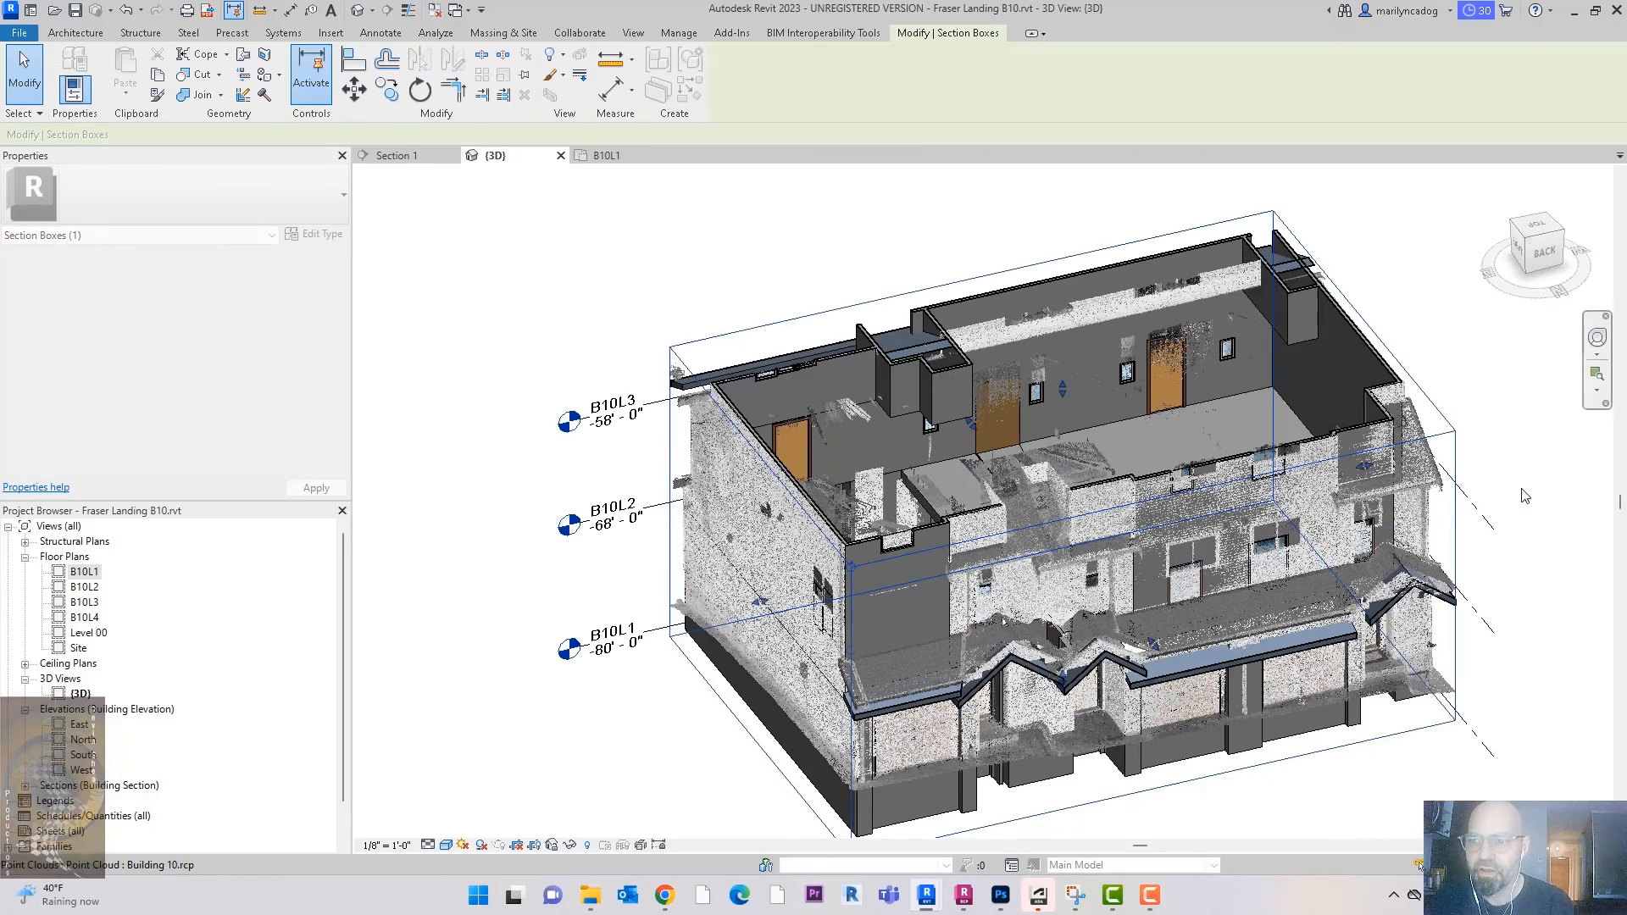
Step: Examine the front recess walls, the window above them and the B10L2 floor against the point cloud in 3D
{"action": "middle_click_drag", "start_coordinate": [633, 288], "coordinate": [686, 340], "text": "shift"}
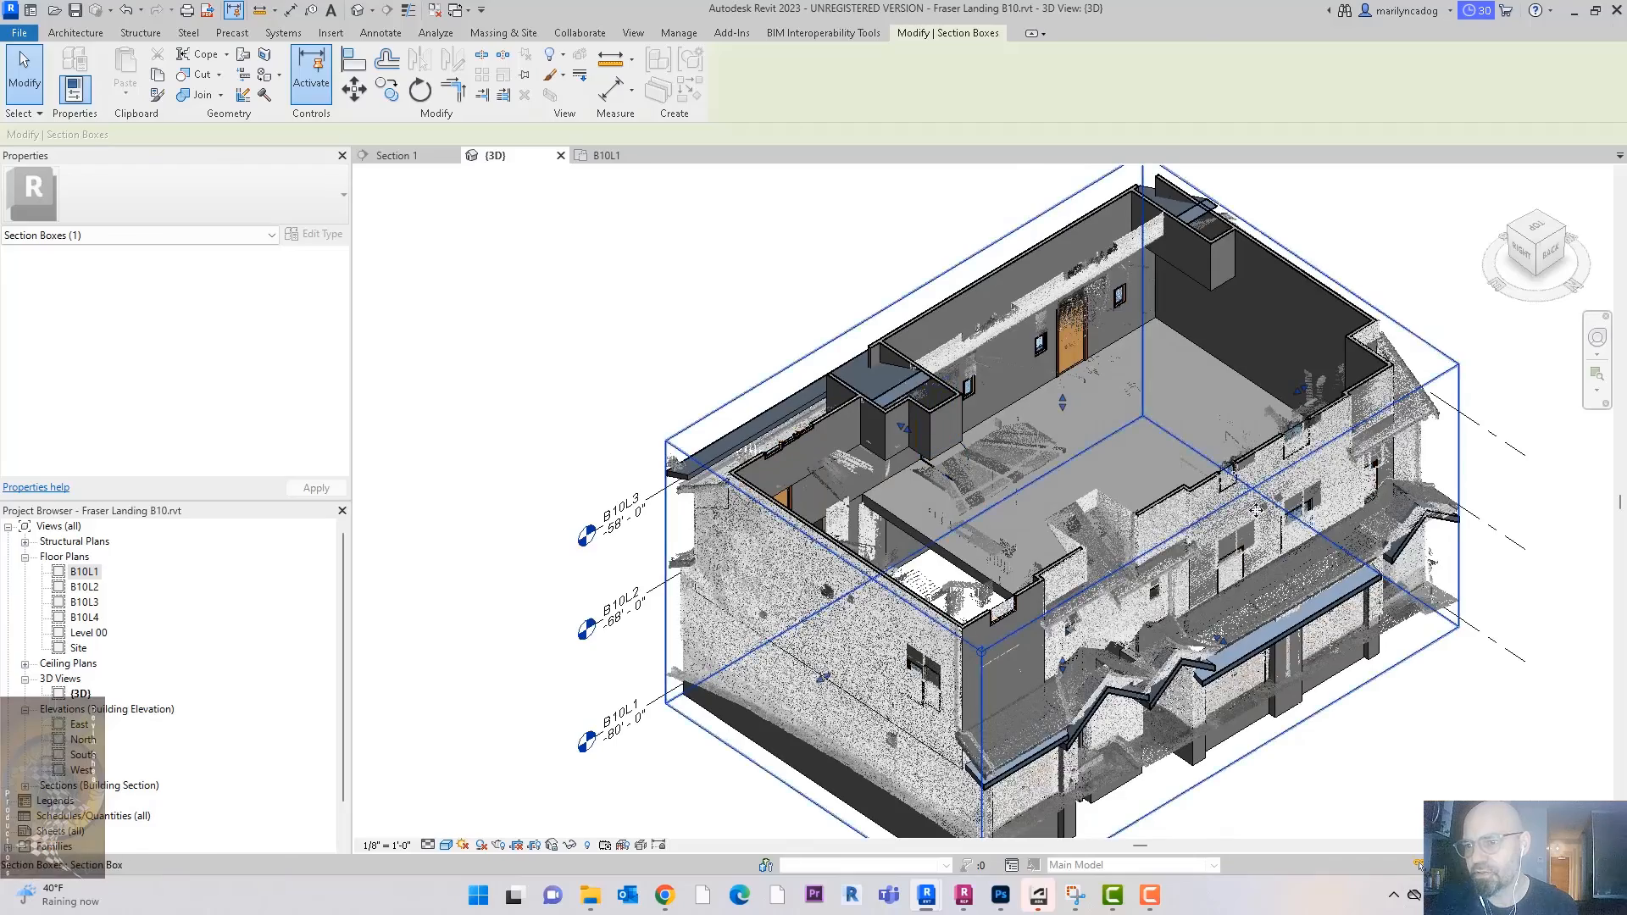
{"action": "scroll", "coordinate": [1378, 722], "scroll_direction": "up", "scroll_amount": 2}
{"action": "middle_click_drag", "start_coordinate": [1273, 661], "coordinate": [1146, 590]}
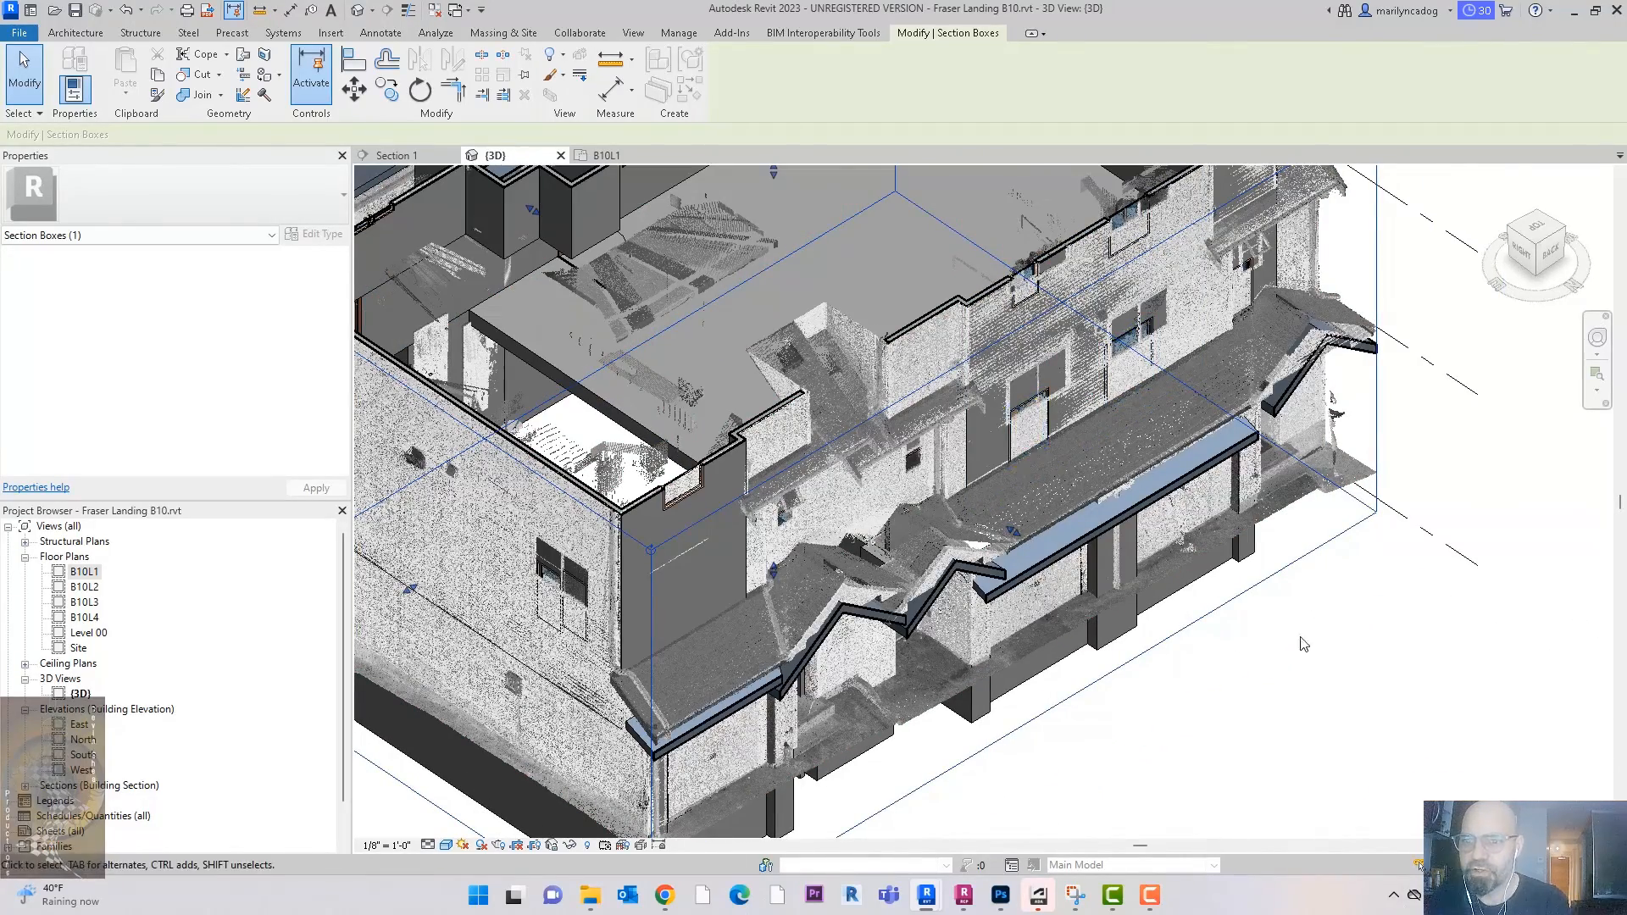
{"action": "middle_click_drag", "start_coordinate": [1312, 658], "coordinate": [1277, 670], "text": "shift"}
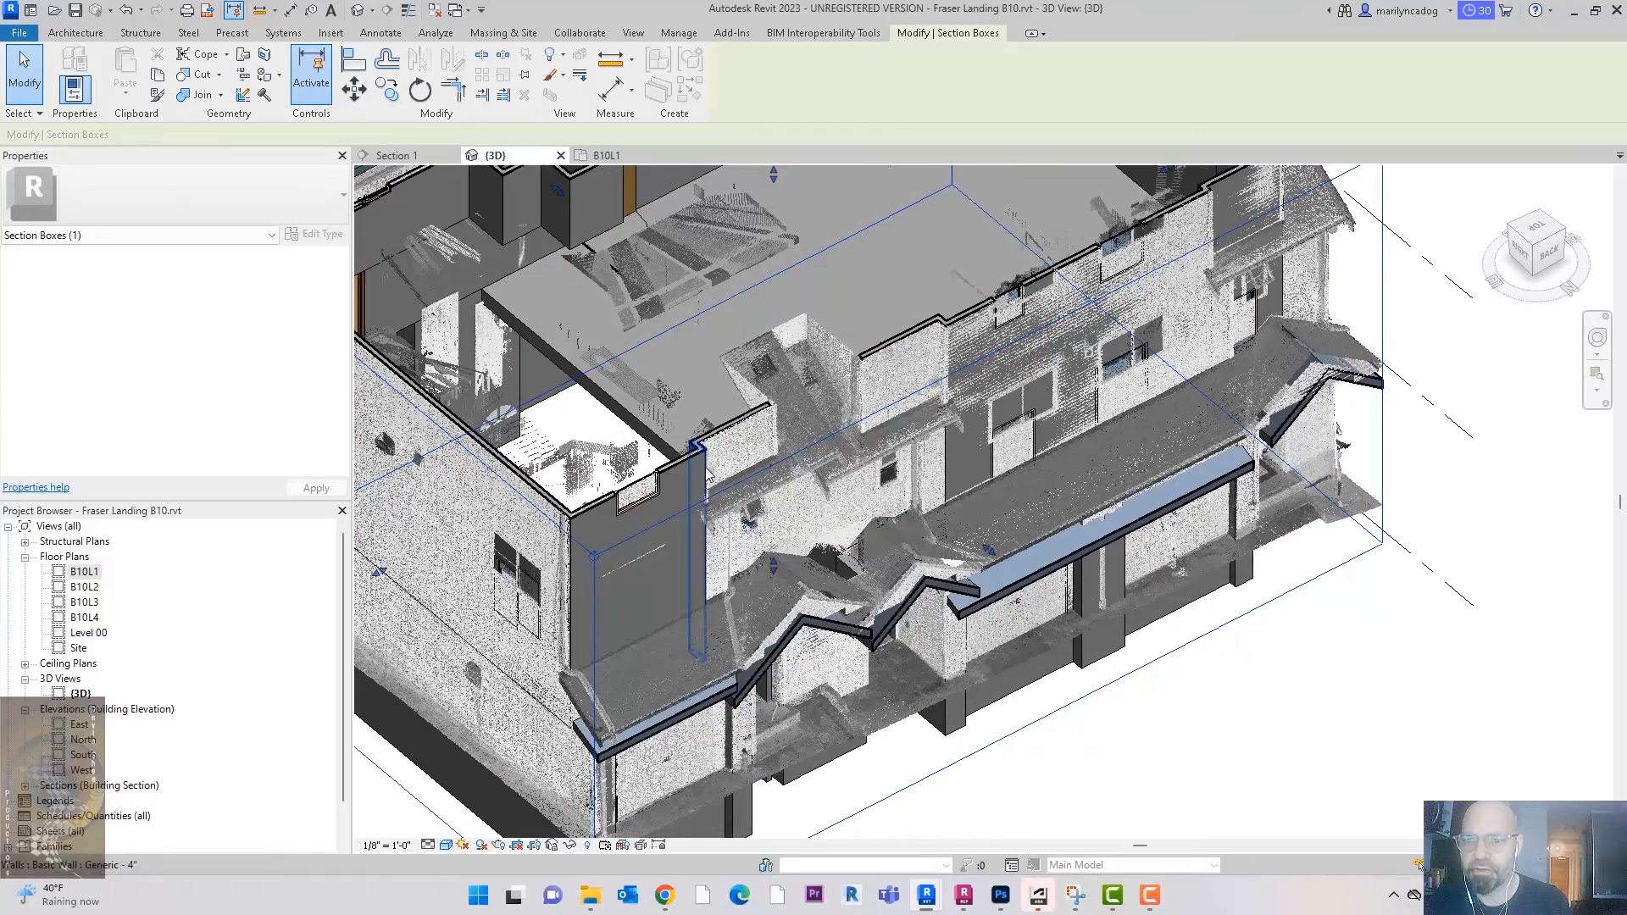
{"action": "left_click", "coordinate": [650, 492]}
{"action": "scroll", "coordinate": [649, 488], "scroll_direction": "up", "scroll_amount": 5}
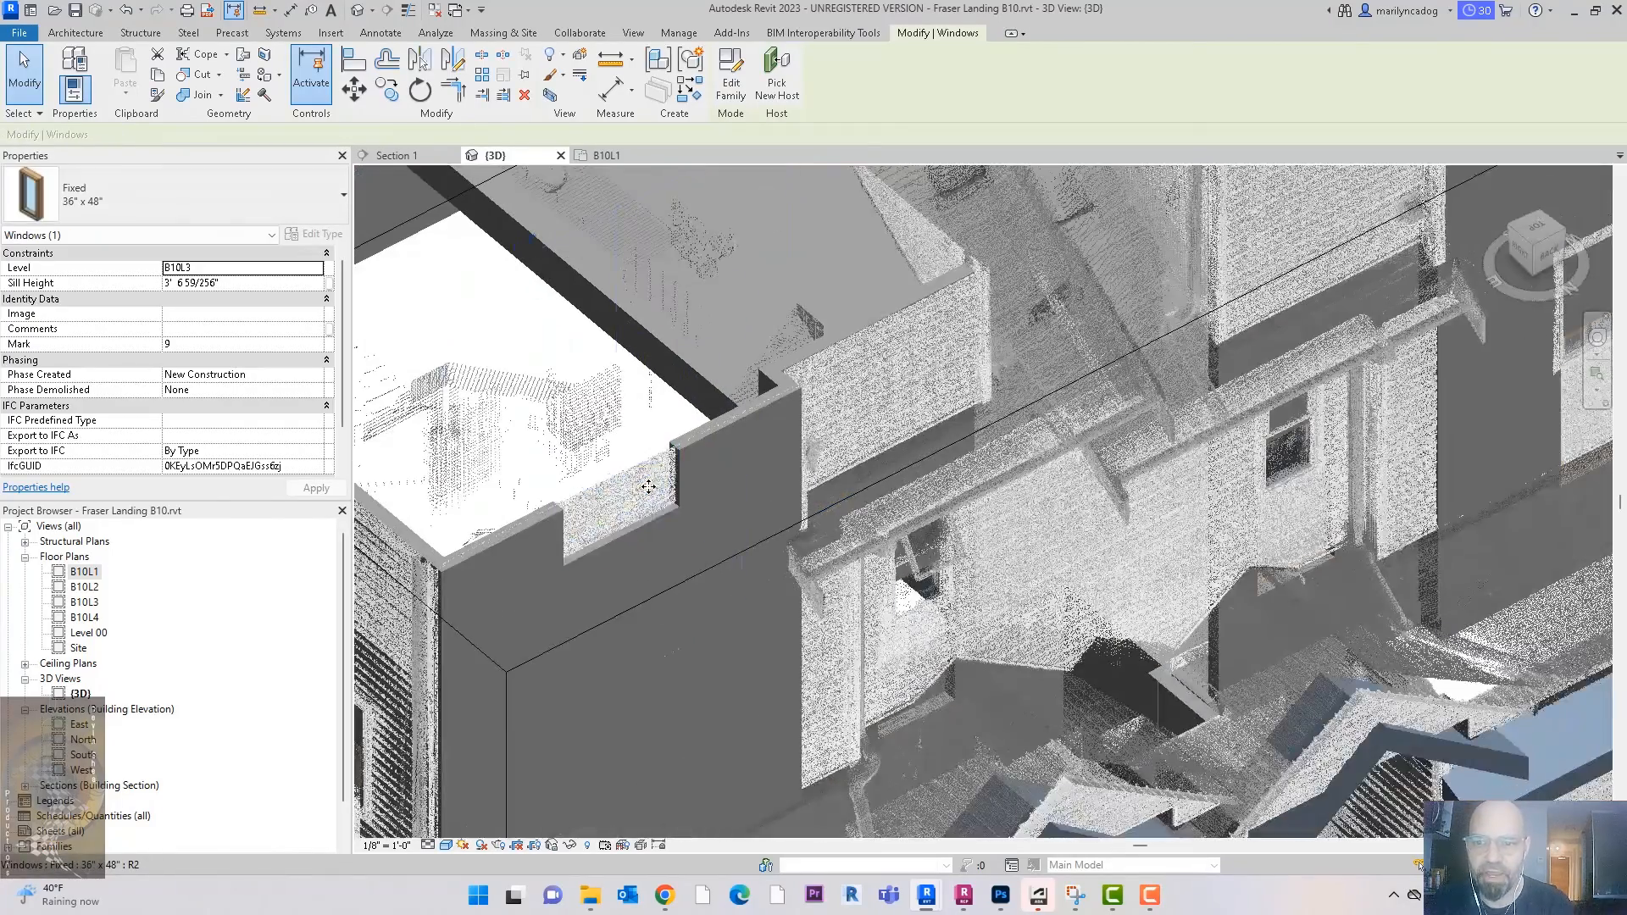
{"action": "scroll", "coordinate": [790, 675], "scroll_direction": "down", "scroll_amount": 8}
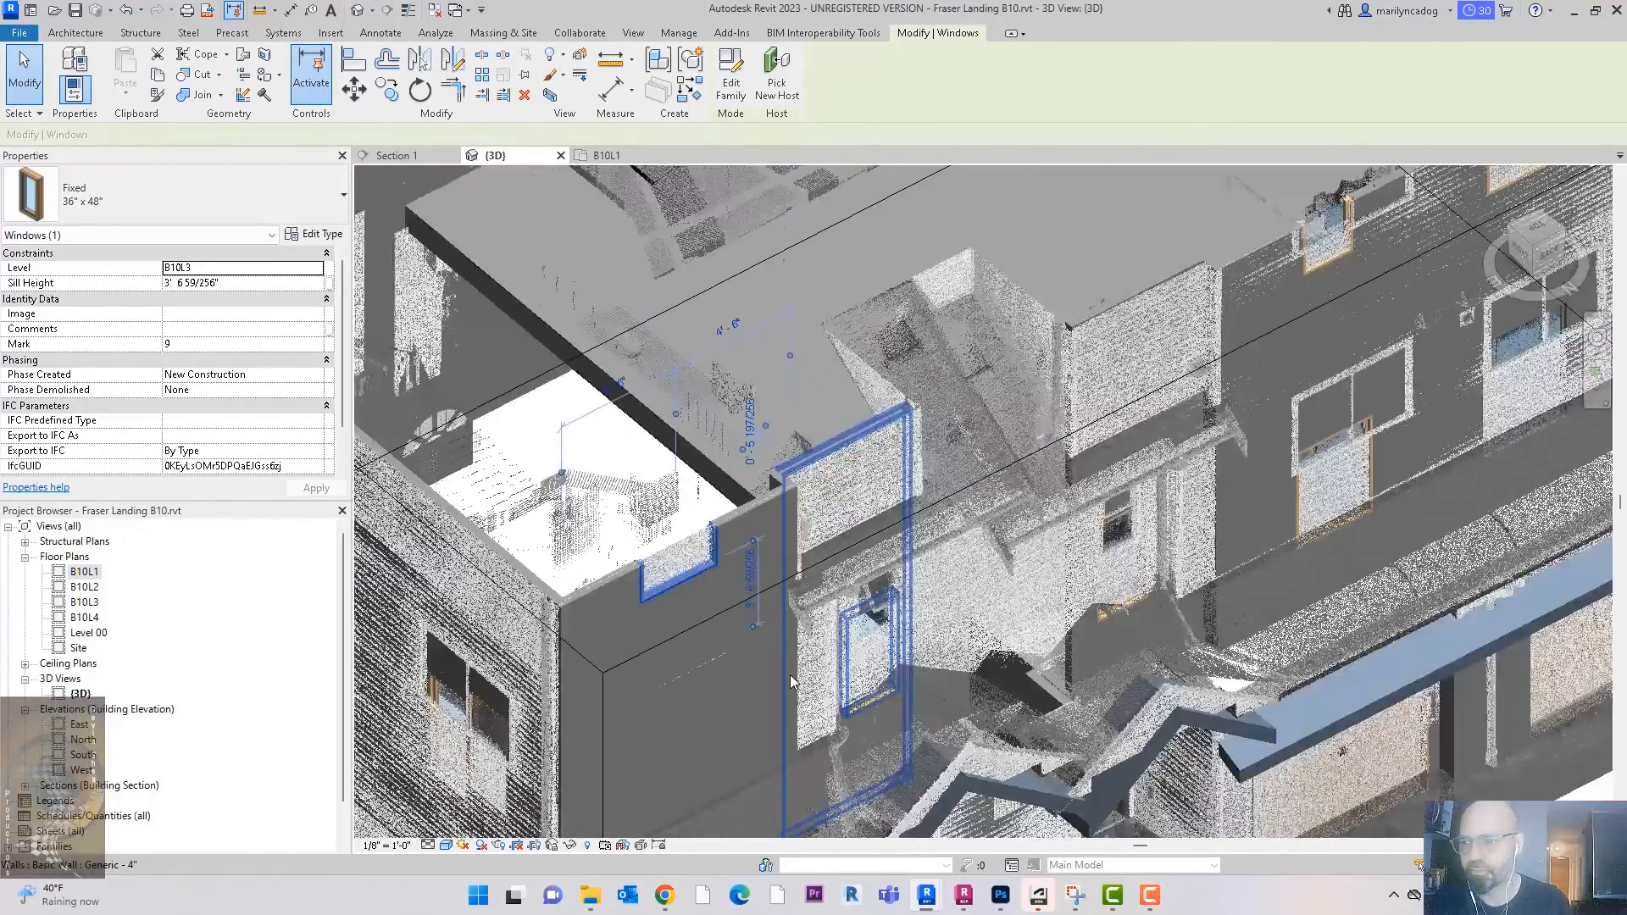
{"action": "scroll", "coordinate": [1286, 741], "scroll_direction": "up", "scroll_amount": 4}
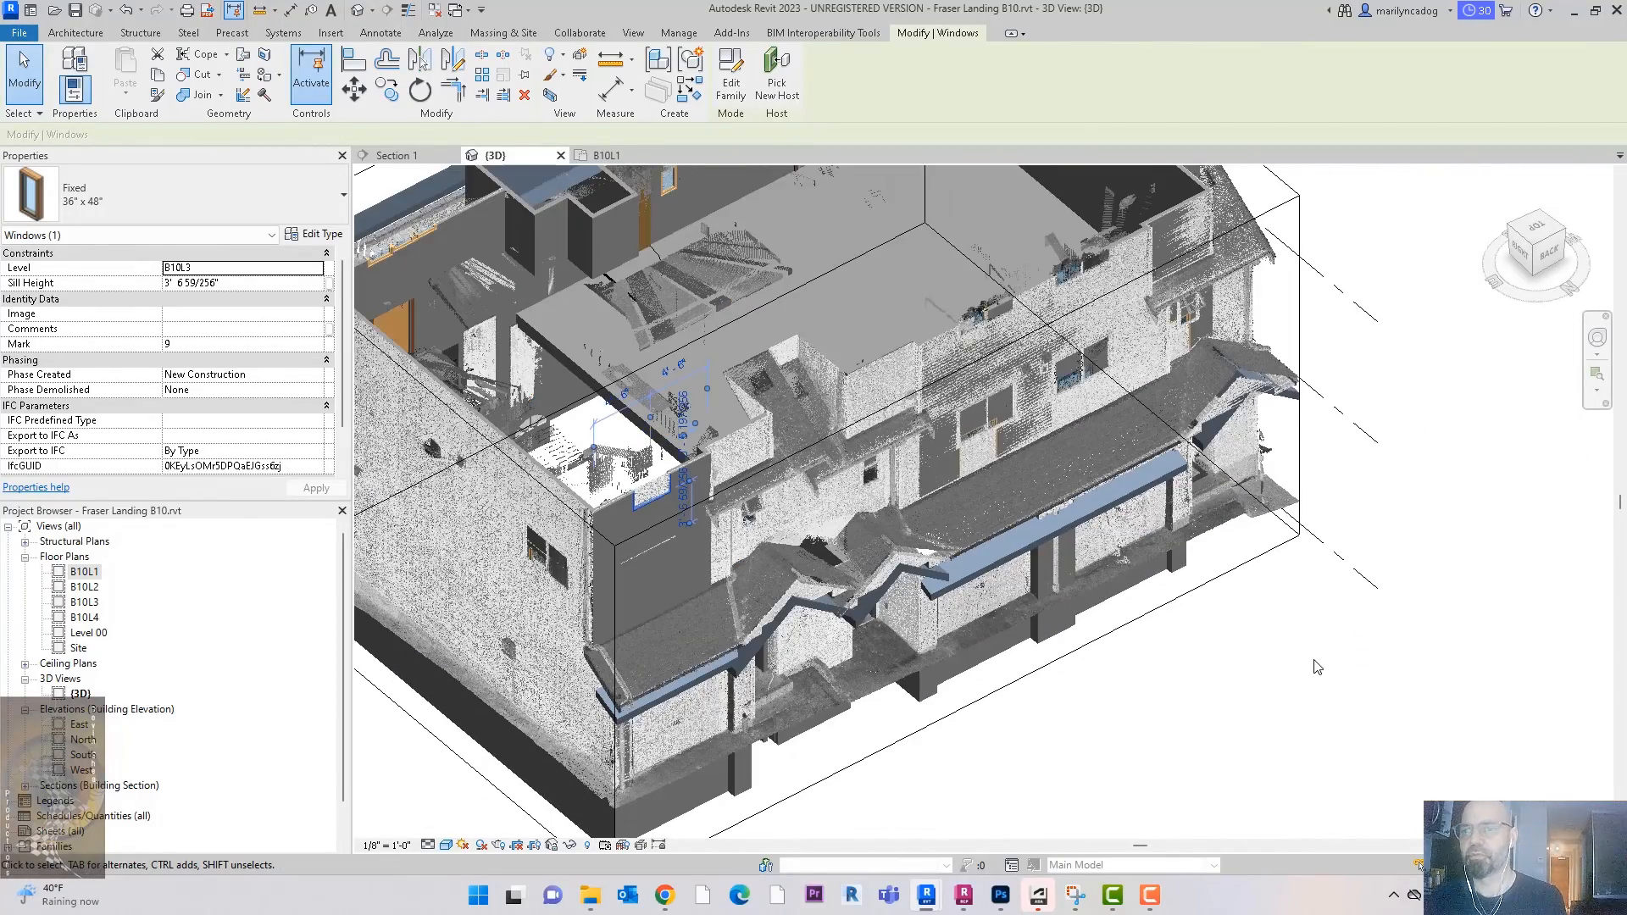
{"action": "middle_click_drag", "start_coordinate": [1314, 660], "coordinate": [1314, 704], "text": "shift"}
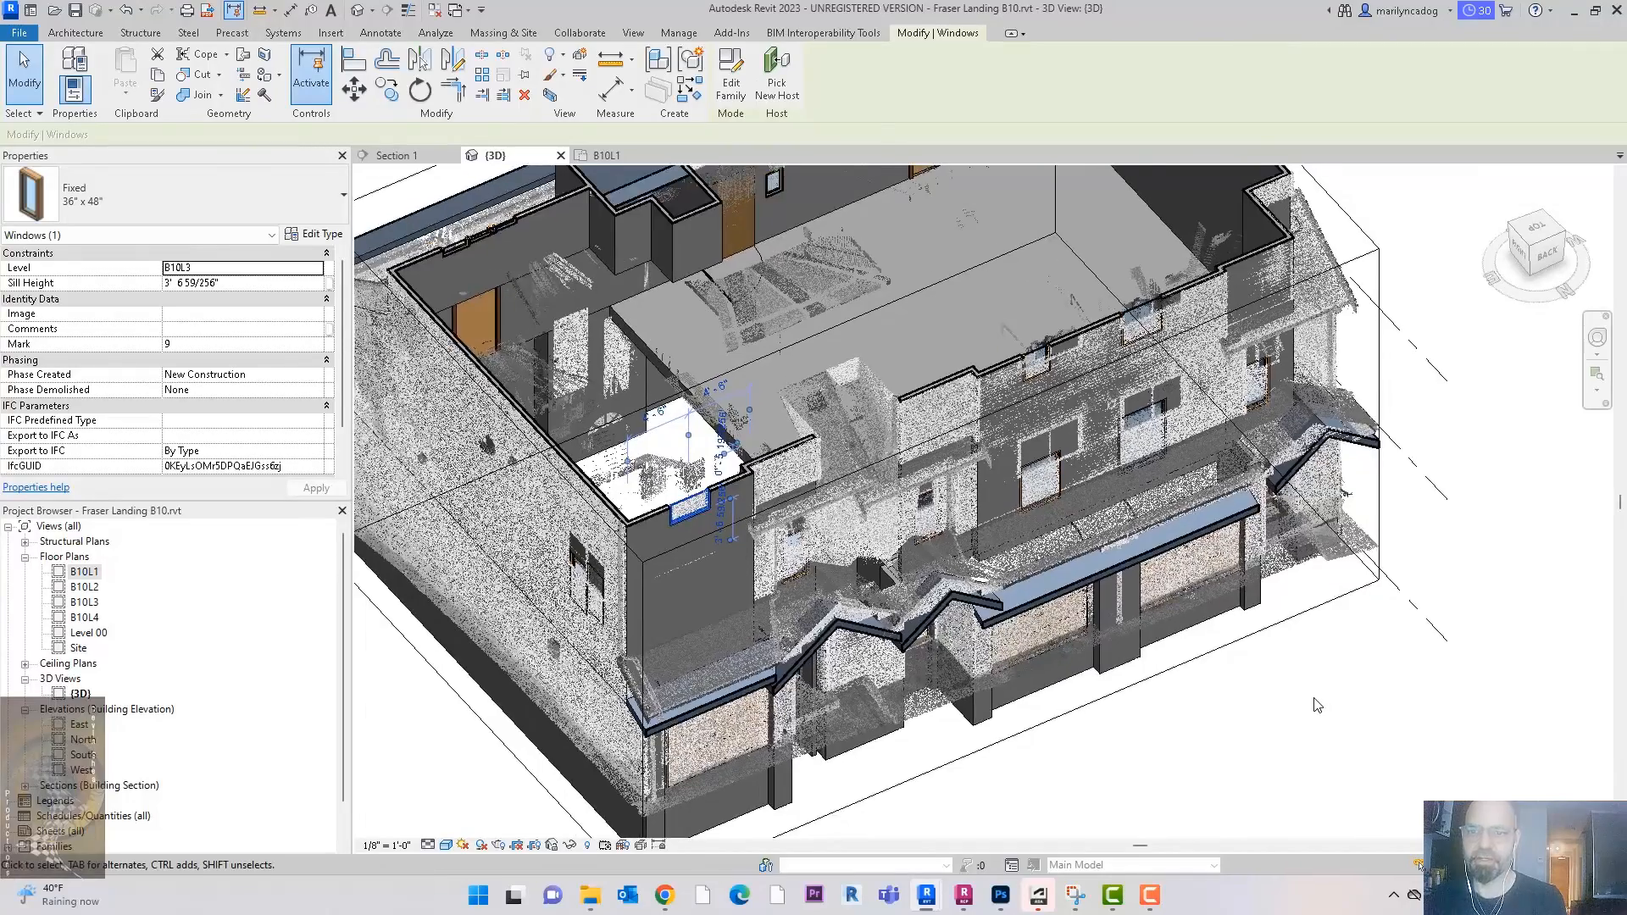
{"action": "scroll", "coordinate": [1315, 705], "scroll_direction": "down", "scroll_amount": 2}
{"action": "middle_click_drag", "start_coordinate": [1387, 757], "coordinate": [1407, 758], "text": "shift"}
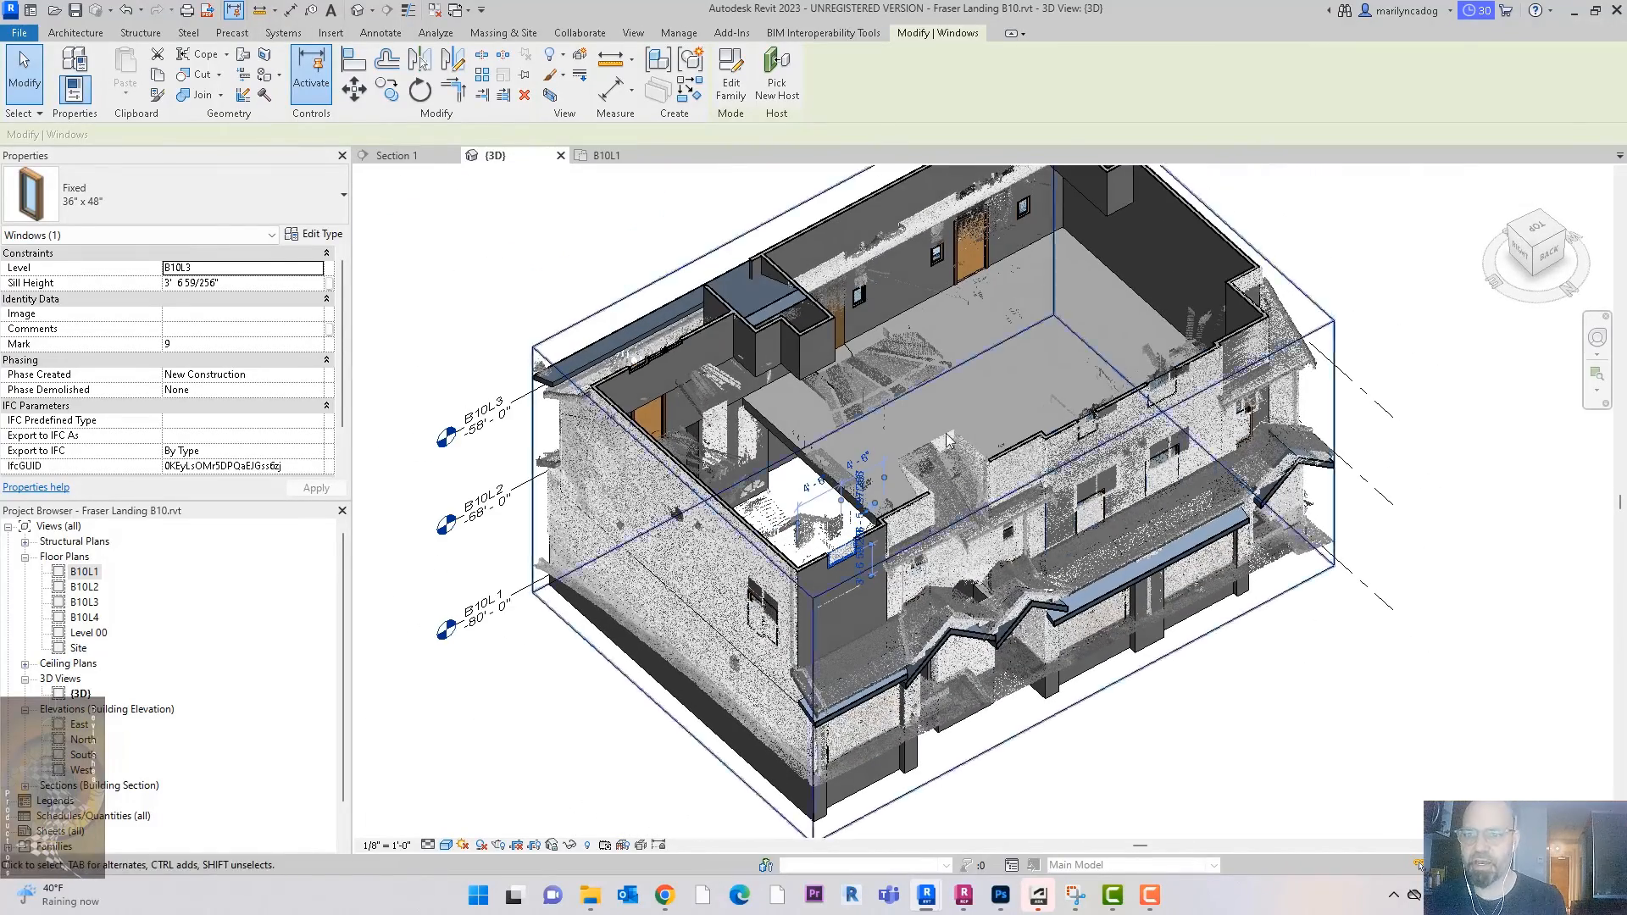
{"action": "left_click", "coordinate": [773, 427]}
{"action": "left_click", "coordinate": [1318, 747]}
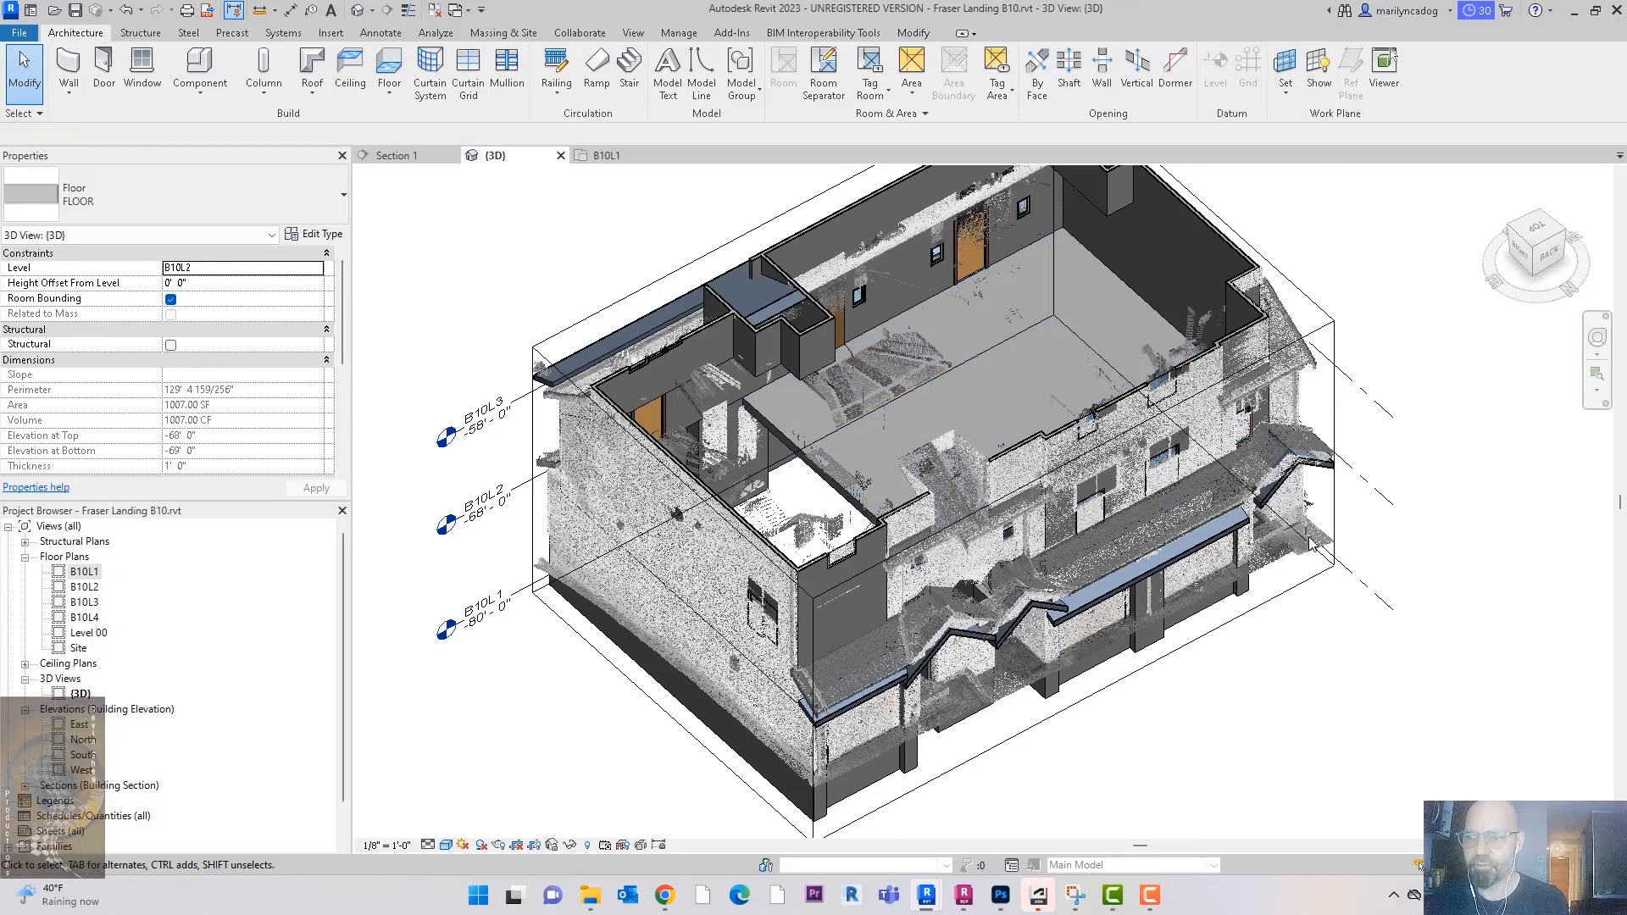
Step: Check the front canopy roofs against the scan and set the long garage roof's base offset from B10L2 to 0' 0"
{"action": "left_click", "coordinate": [1299, 466]}
{"action": "middle_click_drag", "start_coordinate": [1299, 466], "coordinate": [1013, 675], "text": "shift"}
{"action": "scroll", "coordinate": [1399, 653], "scroll_direction": "up", "scroll_amount": 5}
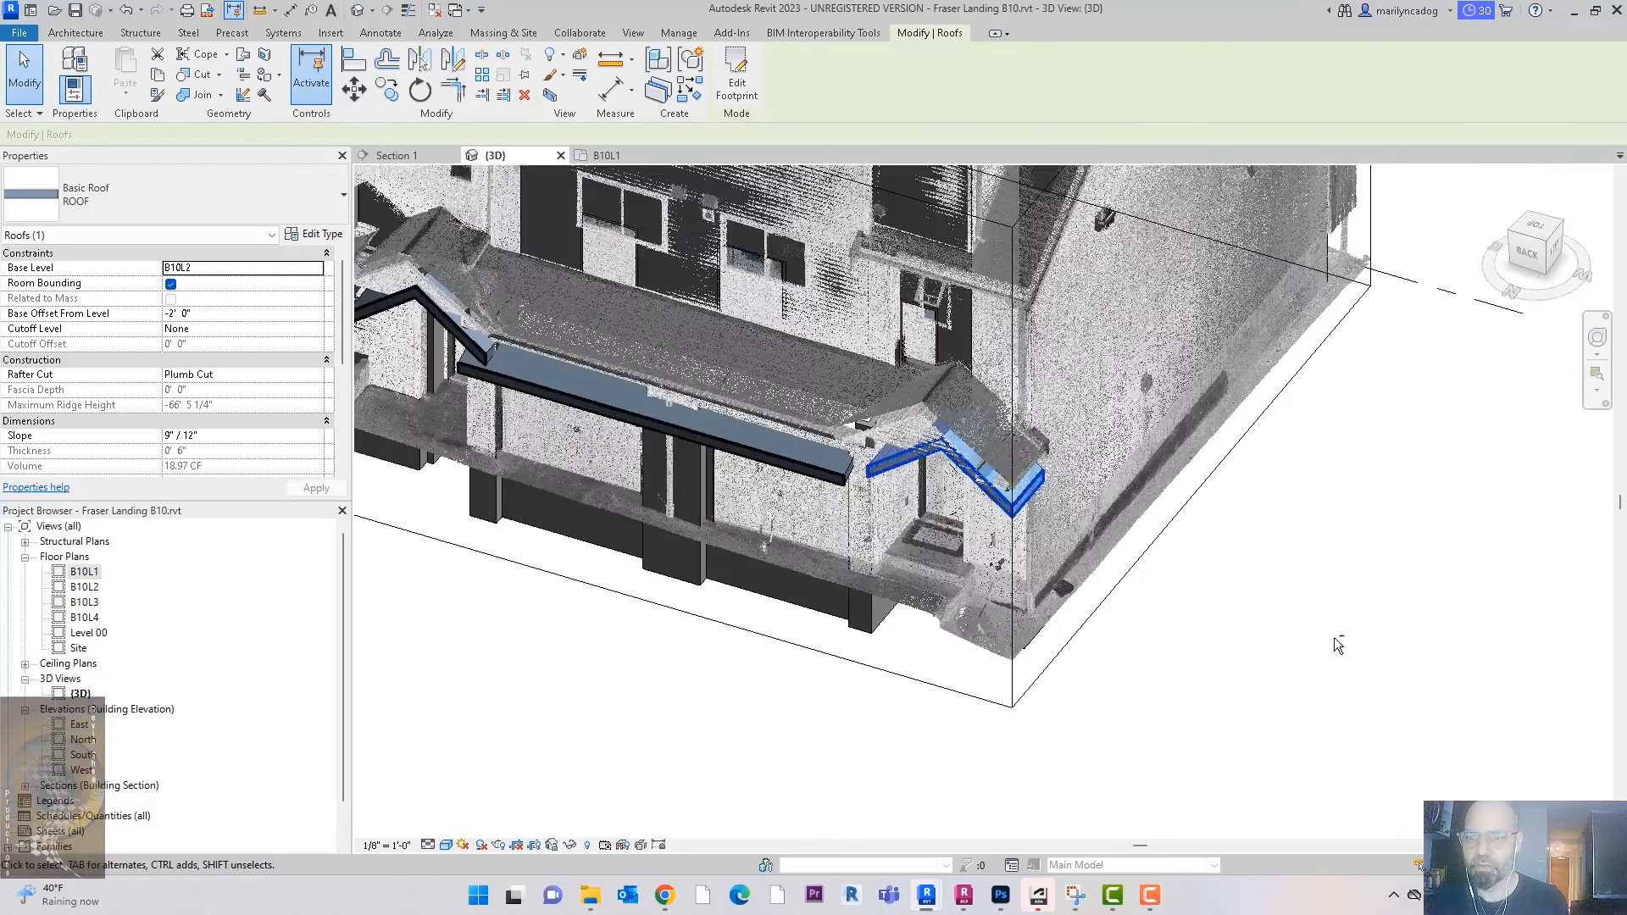
{"action": "middle_click_drag", "start_coordinate": [1352, 612], "coordinate": [1222, 600], "text": "shift"}
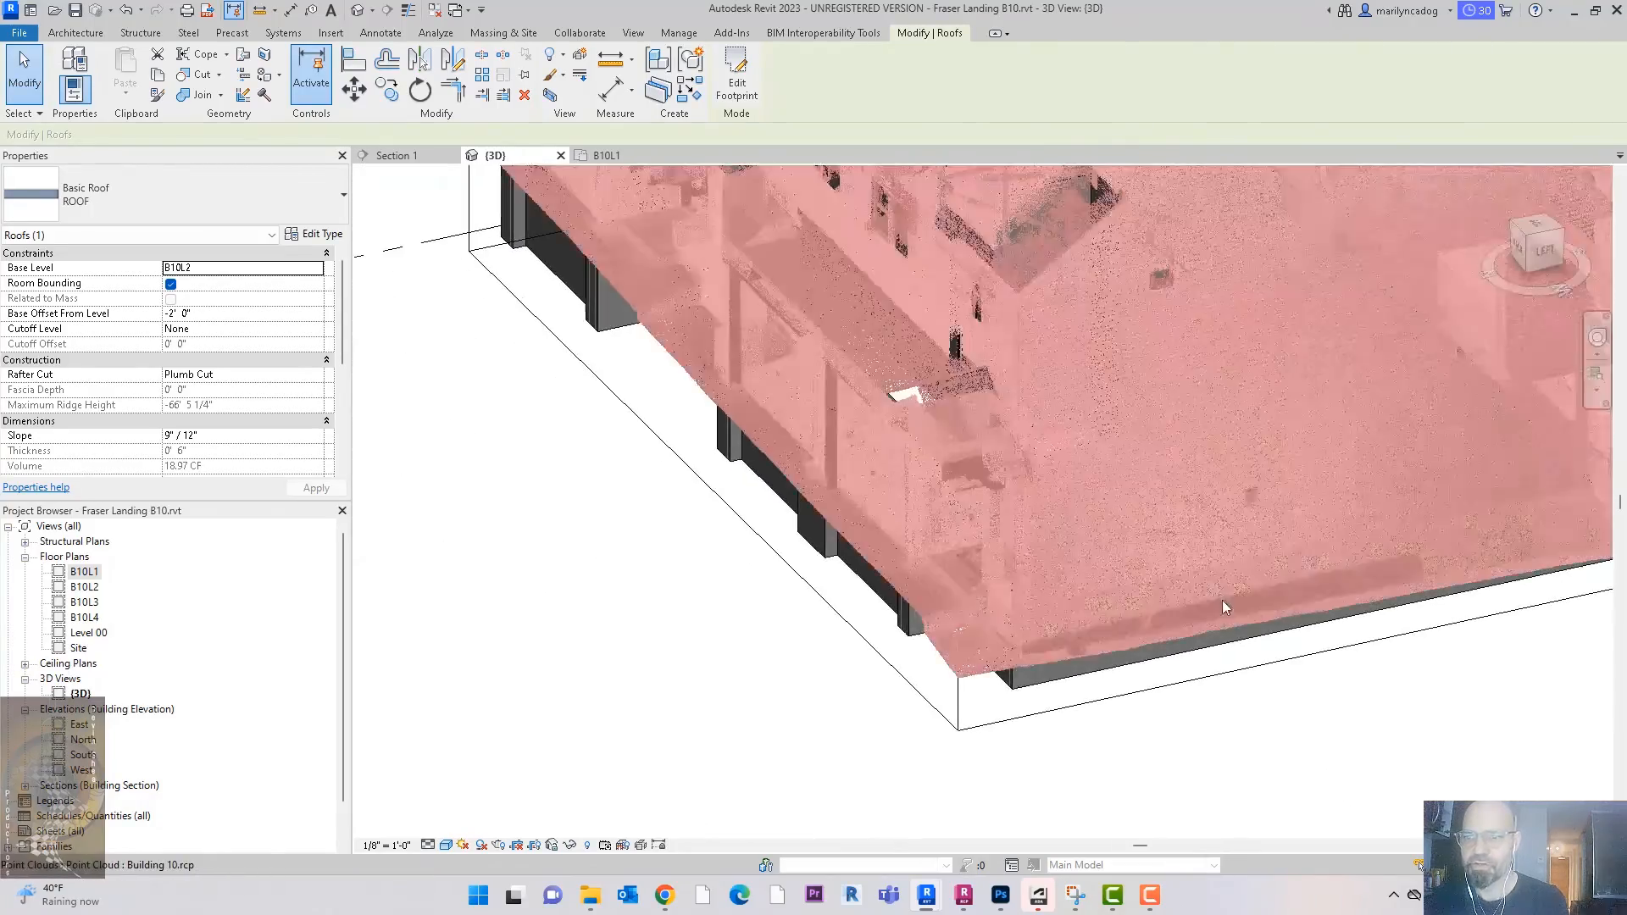
{"action": "middle_click_drag", "start_coordinate": [1332, 767], "coordinate": [1366, 698], "text": "shift"}
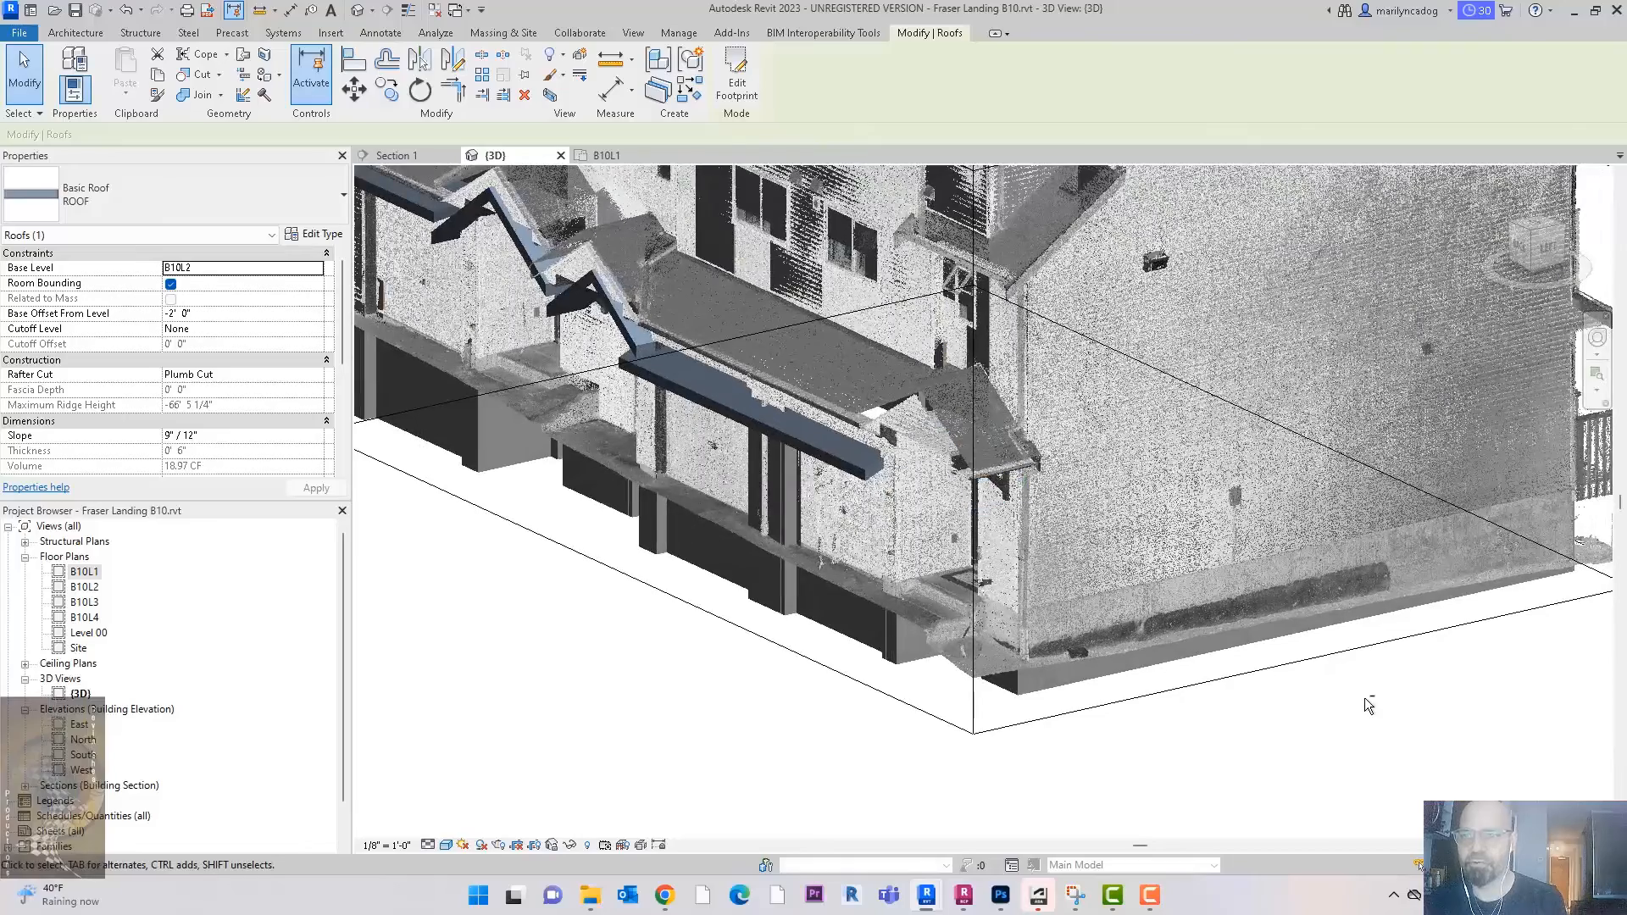
{"action": "scroll", "coordinate": [1361, 701], "scroll_direction": "down", "scroll_amount": 3}
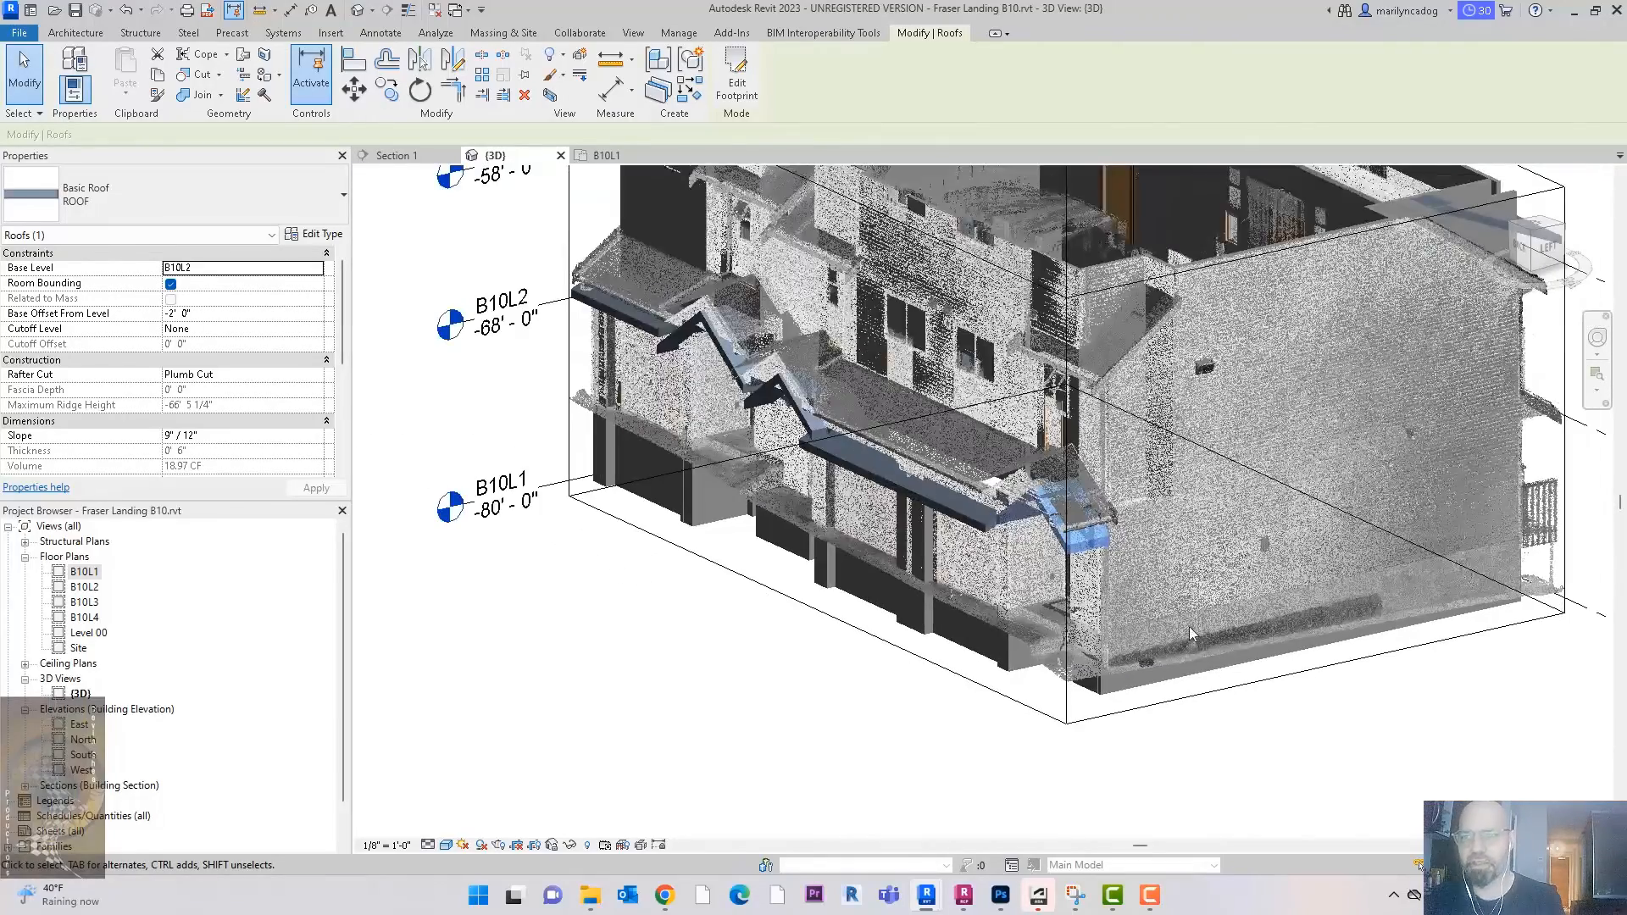
{"action": "left_click", "coordinate": [931, 505]}
{"action": "middle_click_drag", "start_coordinate": [1405, 766], "coordinate": [1545, 718], "text": "shift"}
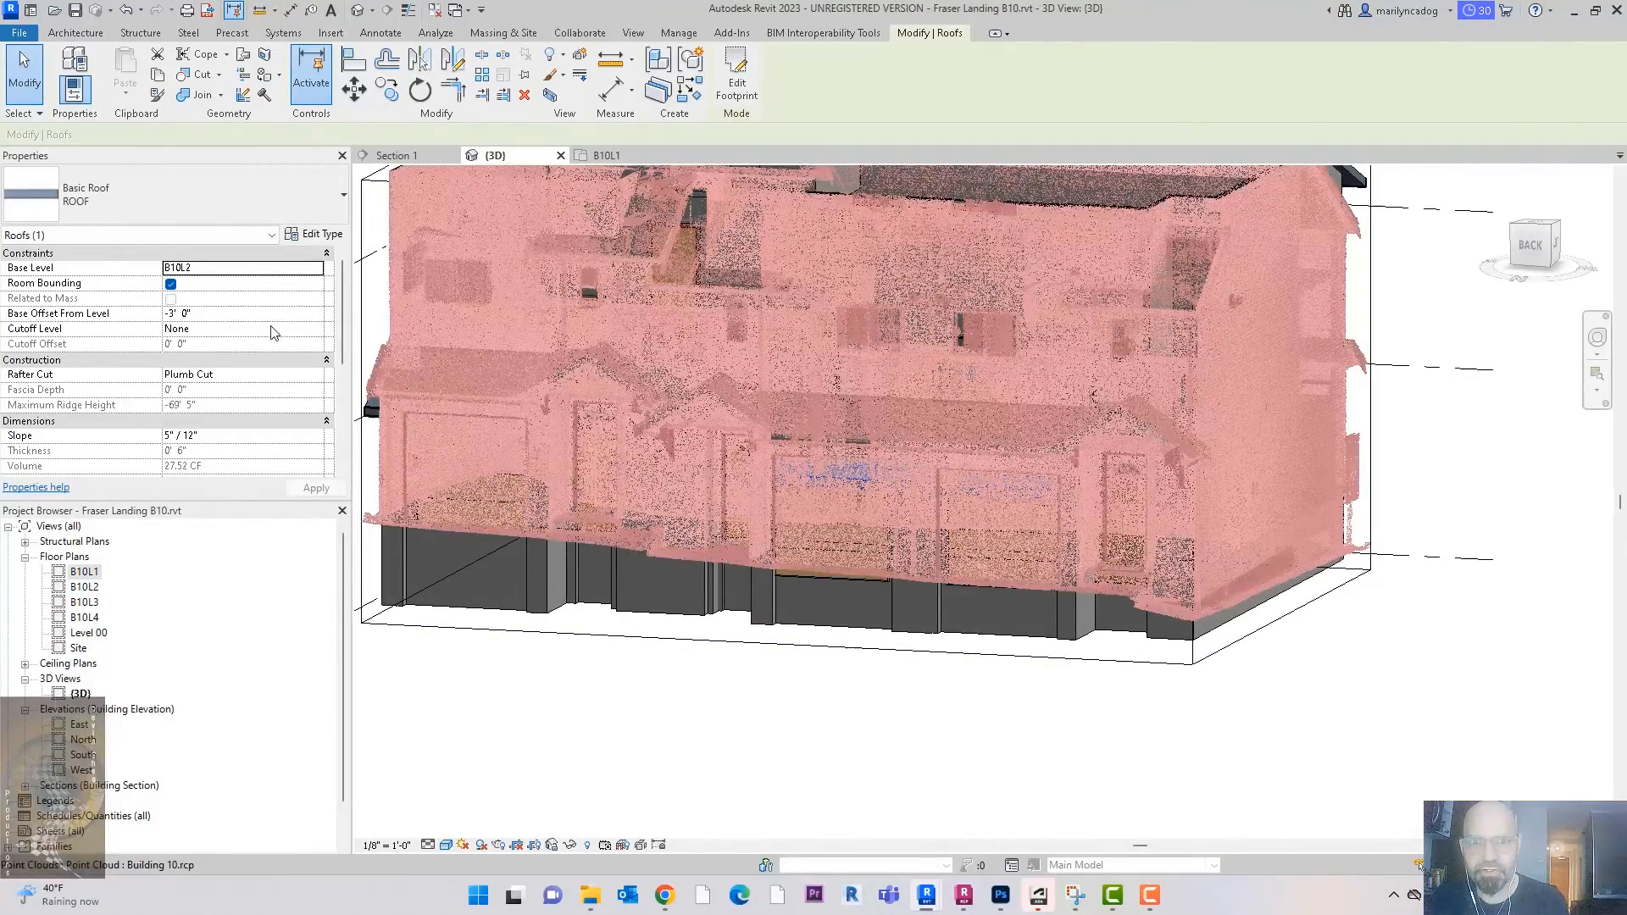
{"action": "left_click", "coordinate": [261, 317]}
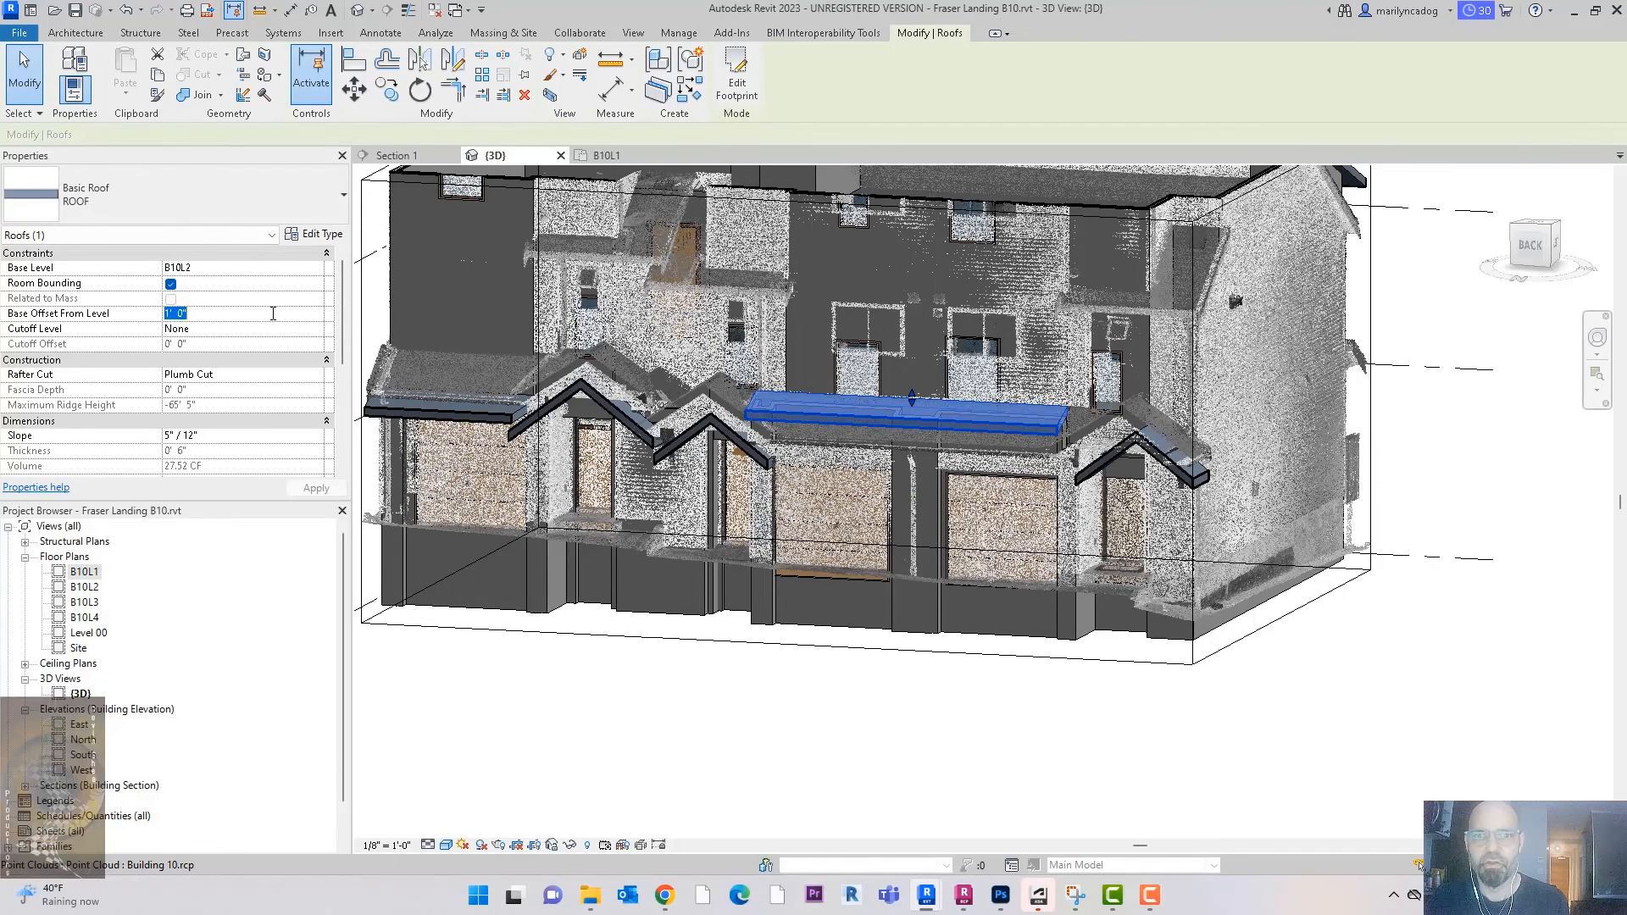
{"action": "type", "text": "0"}
{"action": "key", "text": "Return"}
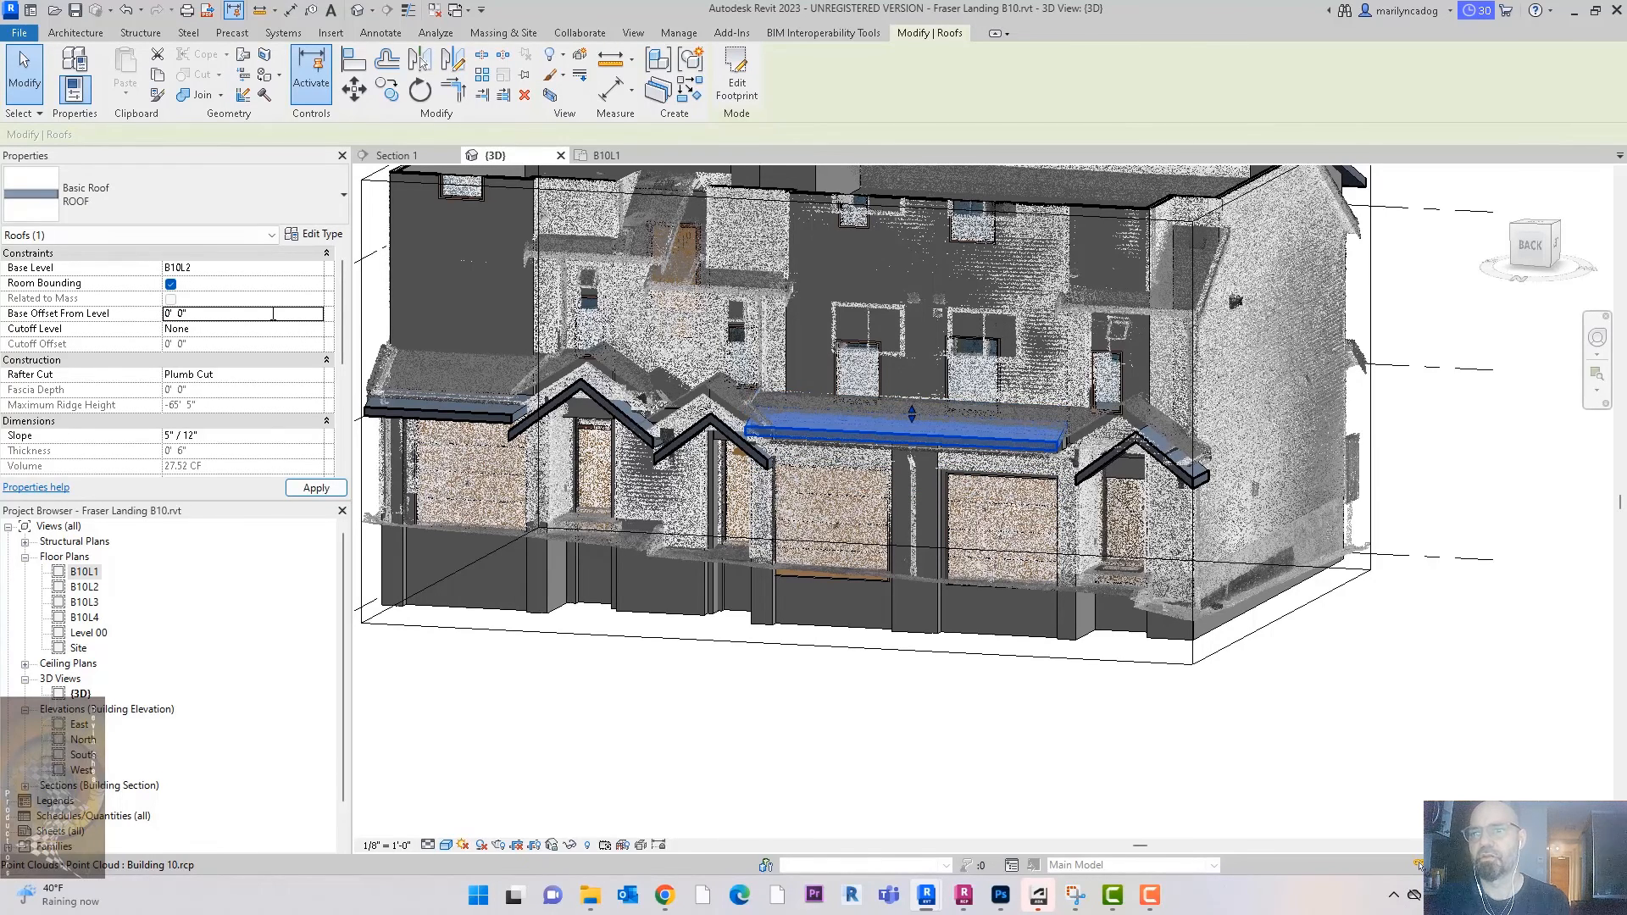
{"action": "left_click", "coordinate": [1439, 765]}
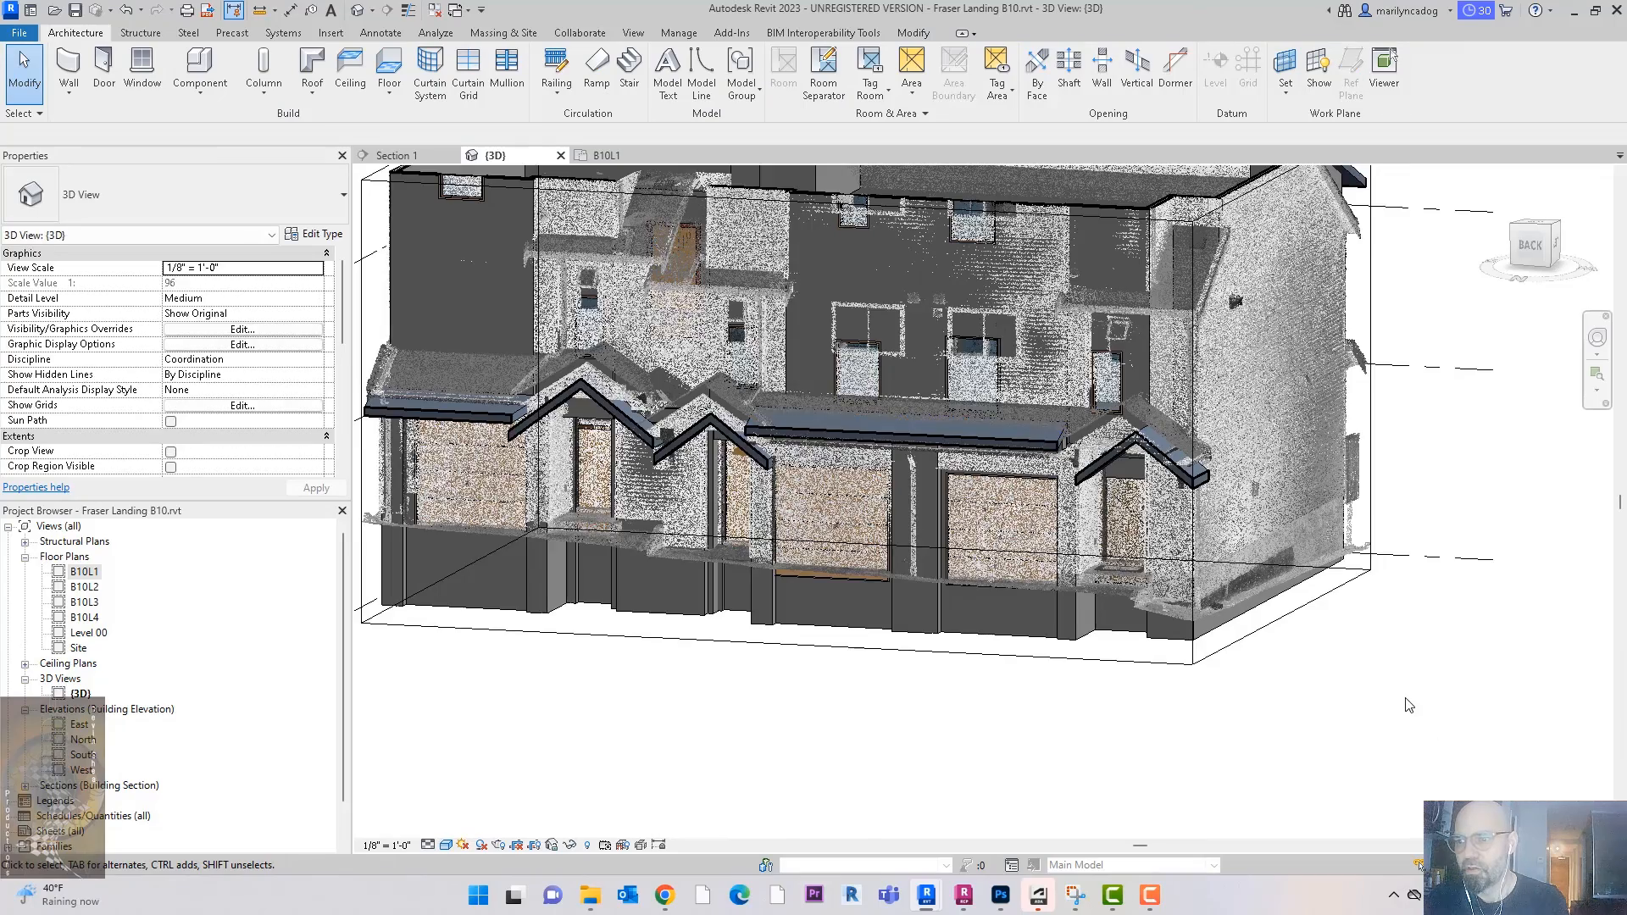
{"action": "scroll", "coordinate": [1407, 705], "scroll_direction": "down", "scroll_amount": 2}
{"action": "middle_click_drag", "start_coordinate": [1409, 705], "coordinate": [1381, 783], "text": "shift"}
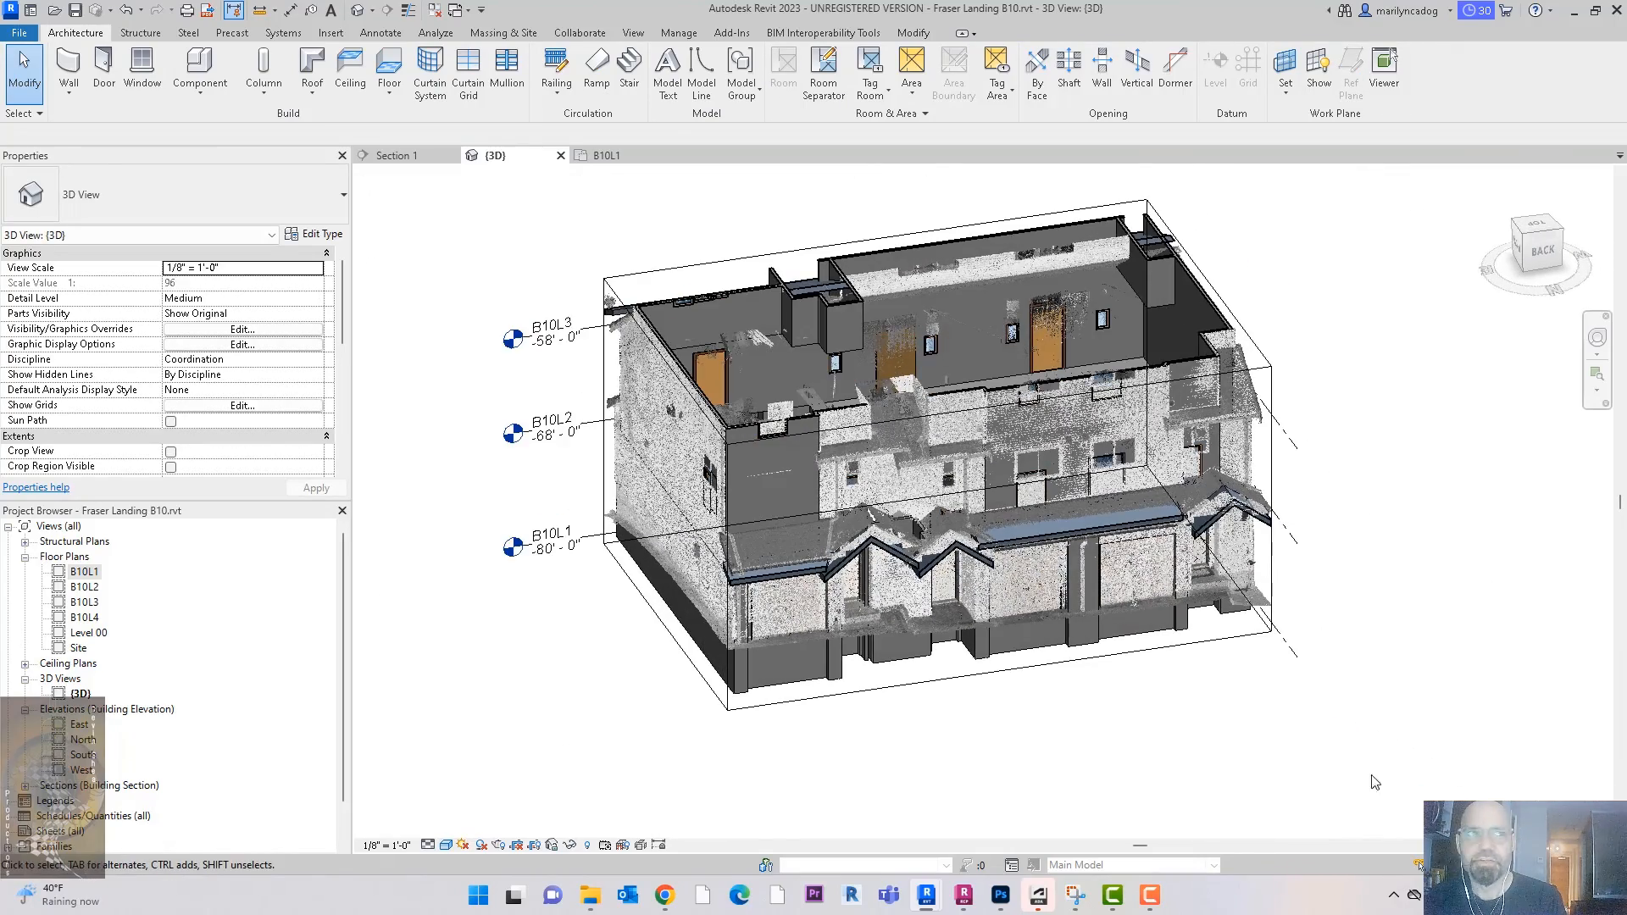
Step: Switch to ReCap and undo the last four edits made to the isolated house's point cloud
{"action": "left_click", "coordinate": [967, 891]}
{"action": "mouse_move", "coordinate": [1234, 632]}
{"action": "left_mouse_down"}
{"action": "mouse_move", "coordinate": [1086, 635]}
{"action": "mouse_move", "coordinate": [992, 595]}
{"action": "mouse_move", "coordinate": [972, 647]}
{"action": "left_mouse_up"}
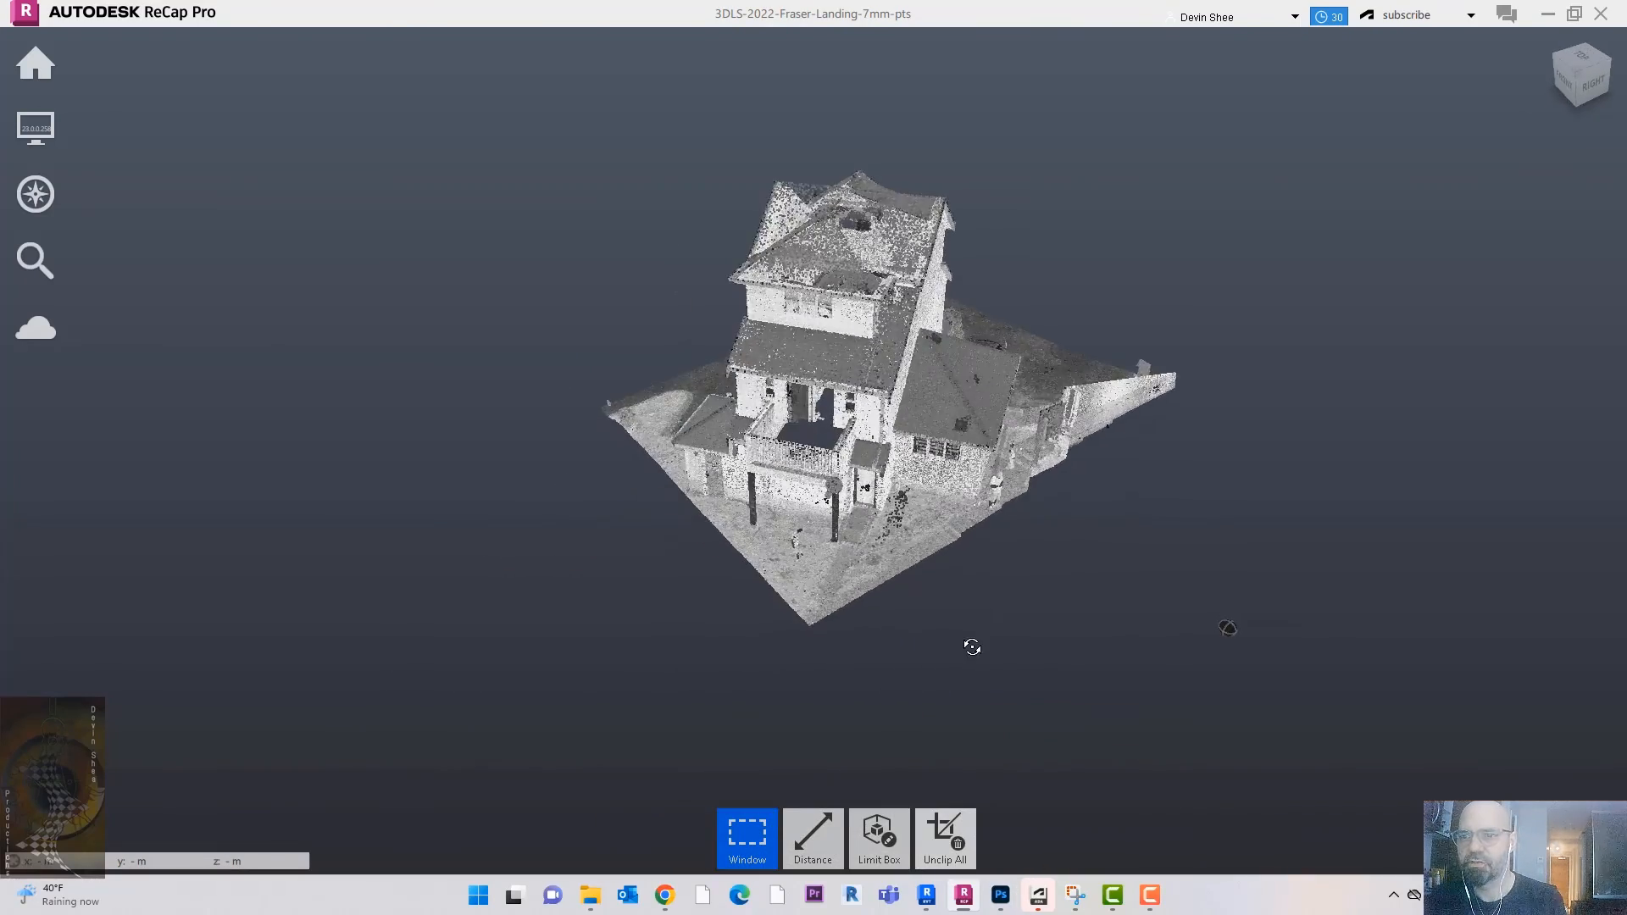
{"action": "middle_click_drag", "start_coordinate": [1138, 599], "coordinate": [1067, 639]}
{"action": "mouse_move", "coordinate": [35, 63]}
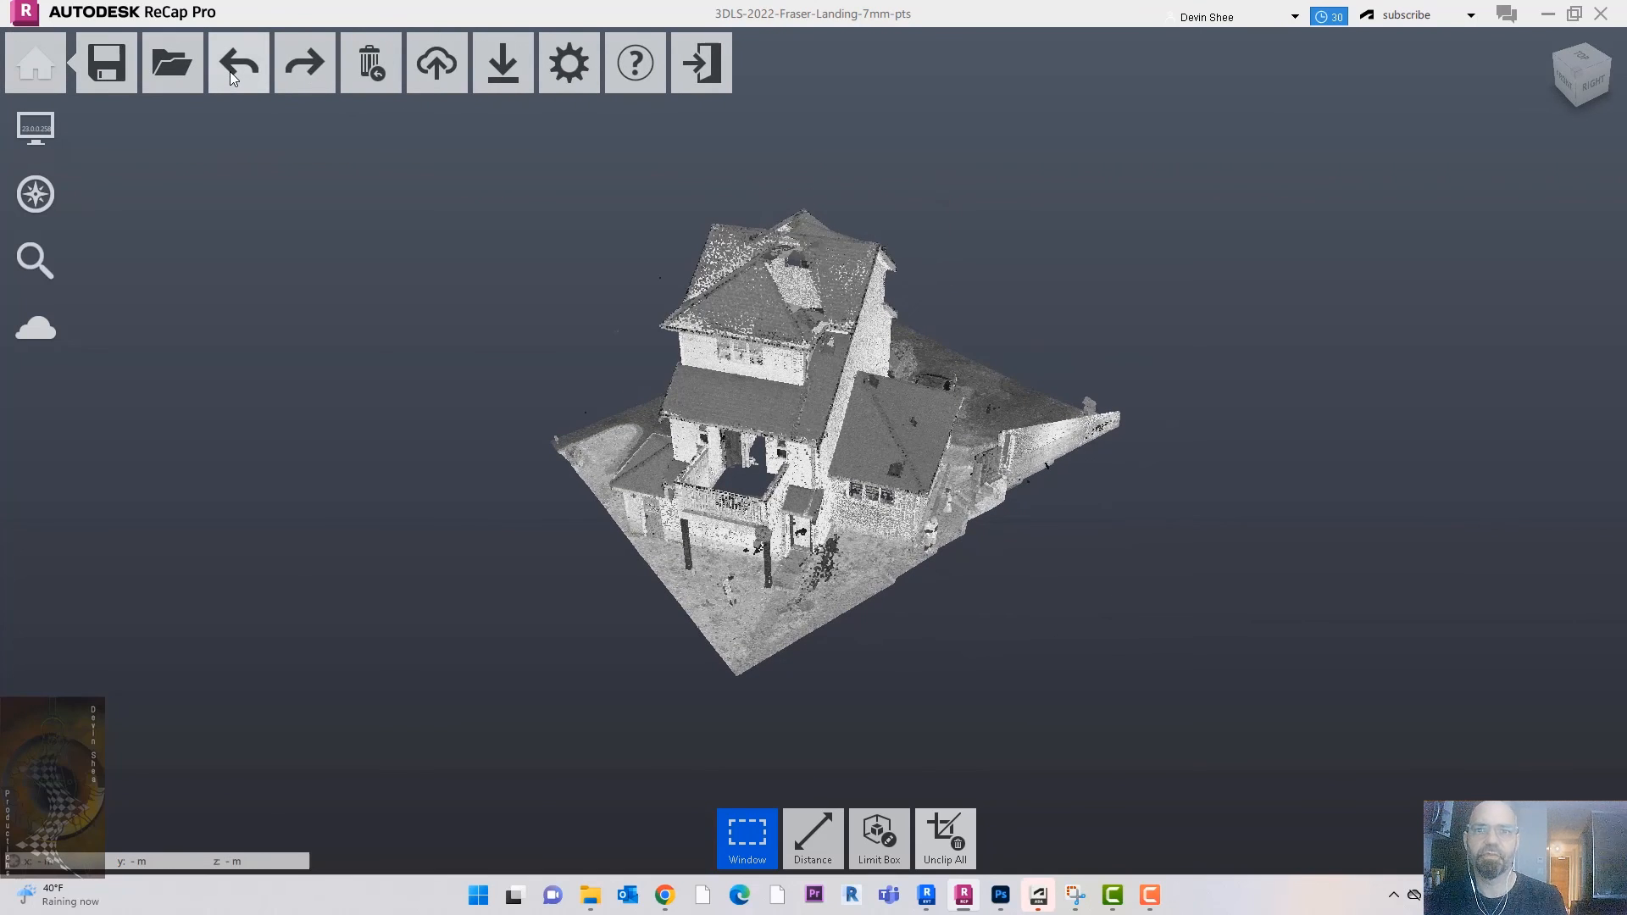
{"action": "left_click", "coordinate": [249, 71]}
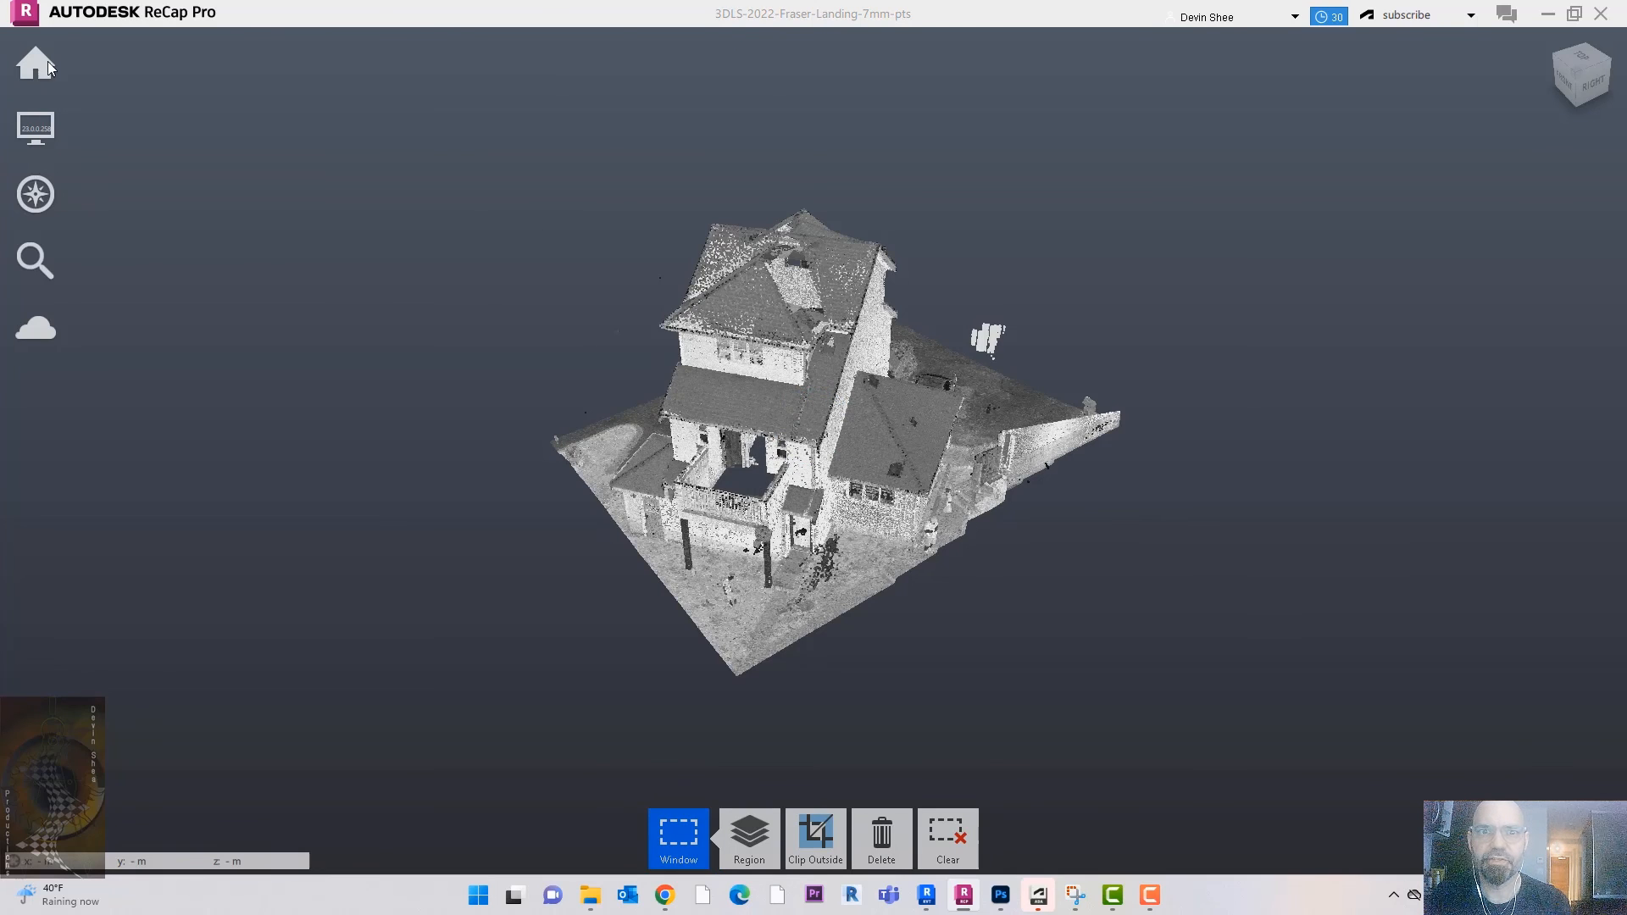
{"action": "mouse_move", "coordinate": [59, 59]}
{"action": "left_click", "coordinate": [246, 66]}
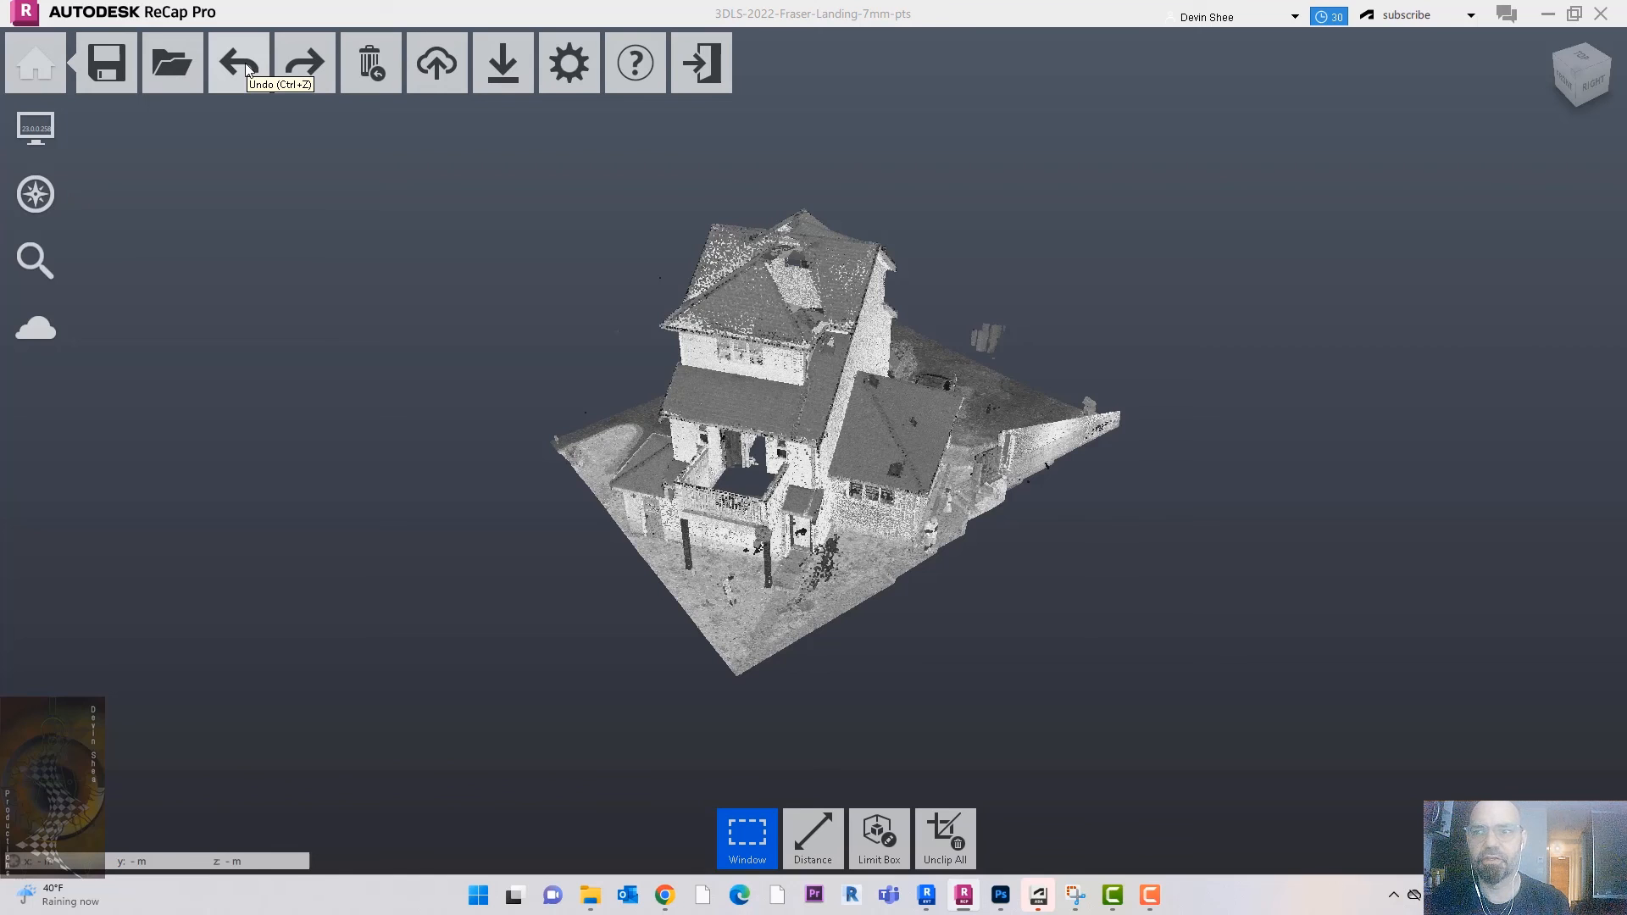
{"action": "left_click", "coordinate": [245, 69]}
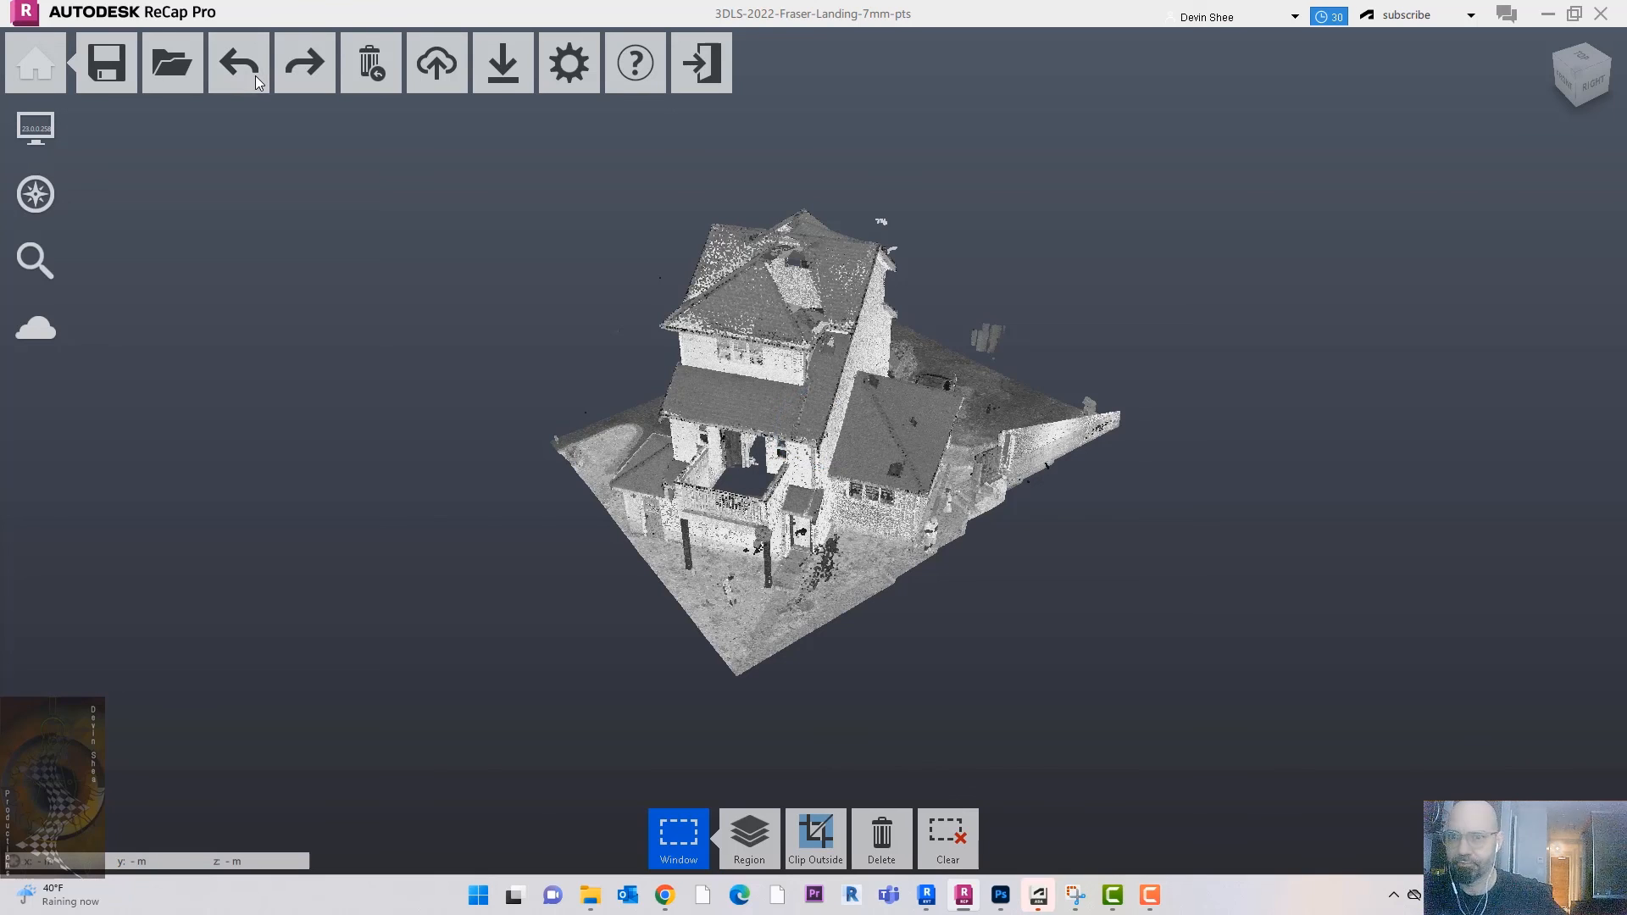
{"action": "middle_click_drag", "start_coordinate": [461, 251], "coordinate": [440, 240]}
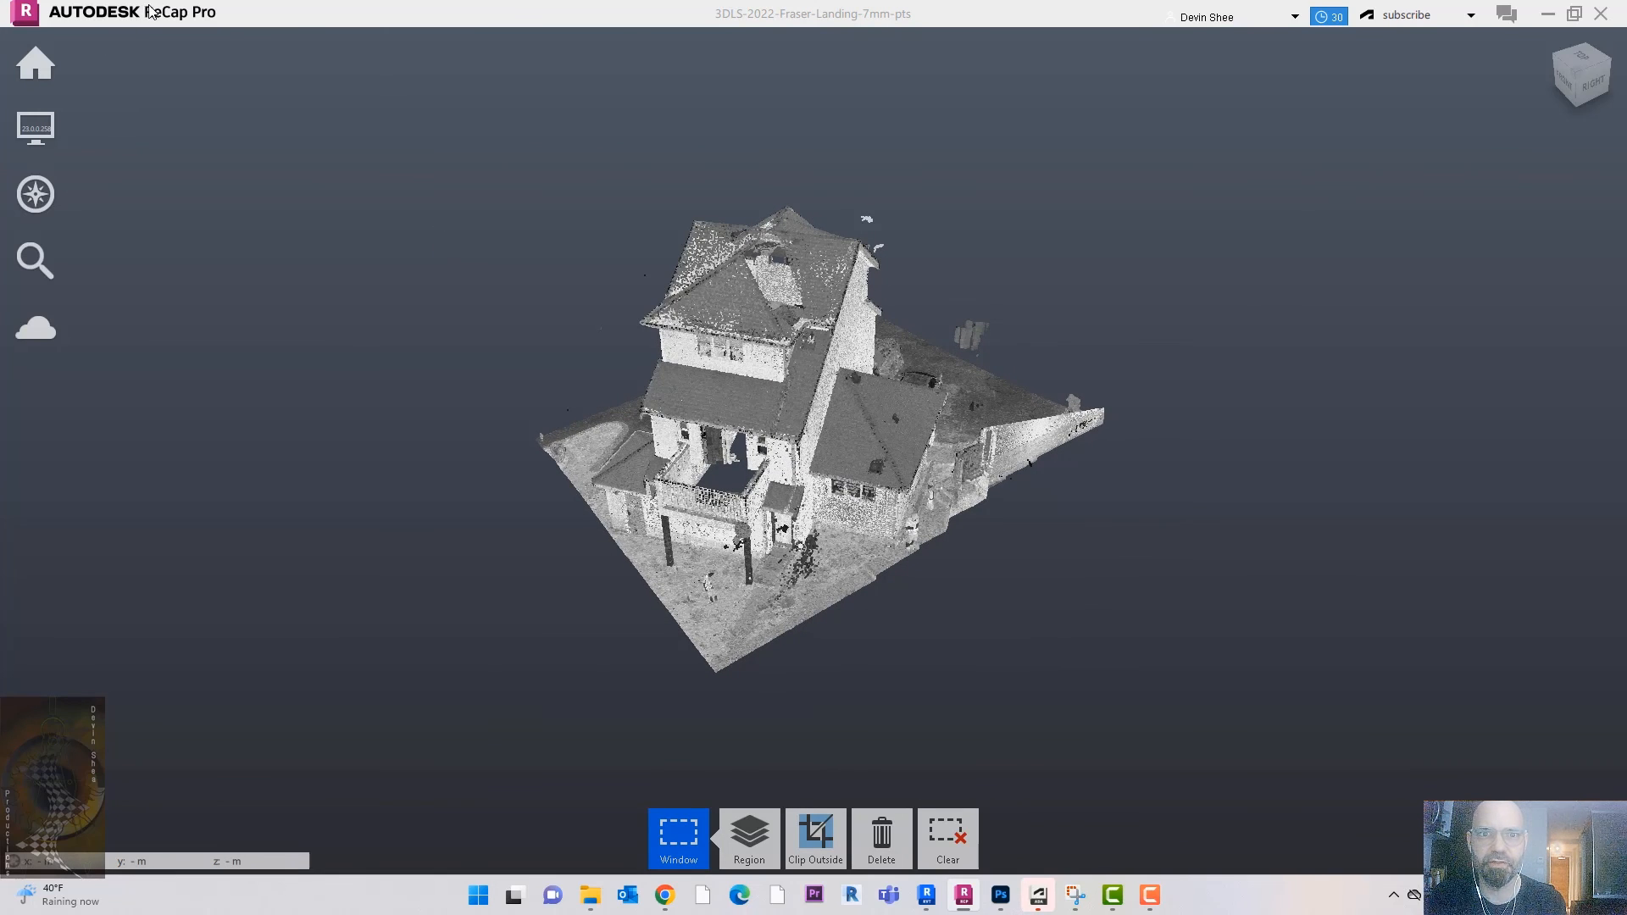
{"action": "mouse_move", "coordinate": [35, 62]}
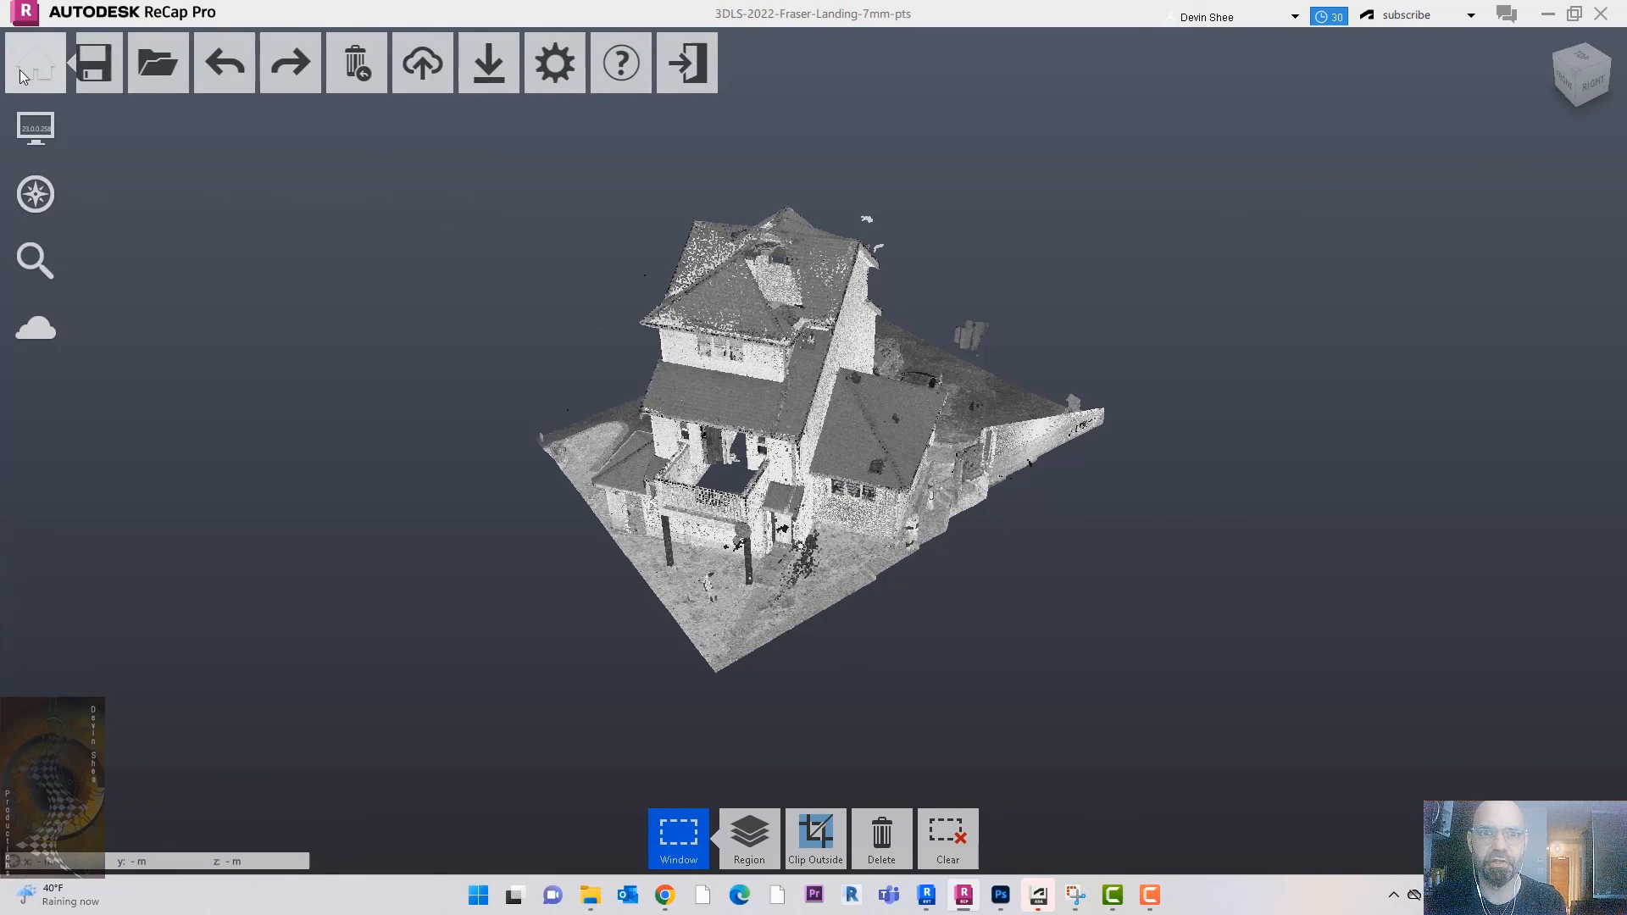
{"action": "left_click", "coordinate": [241, 72]}
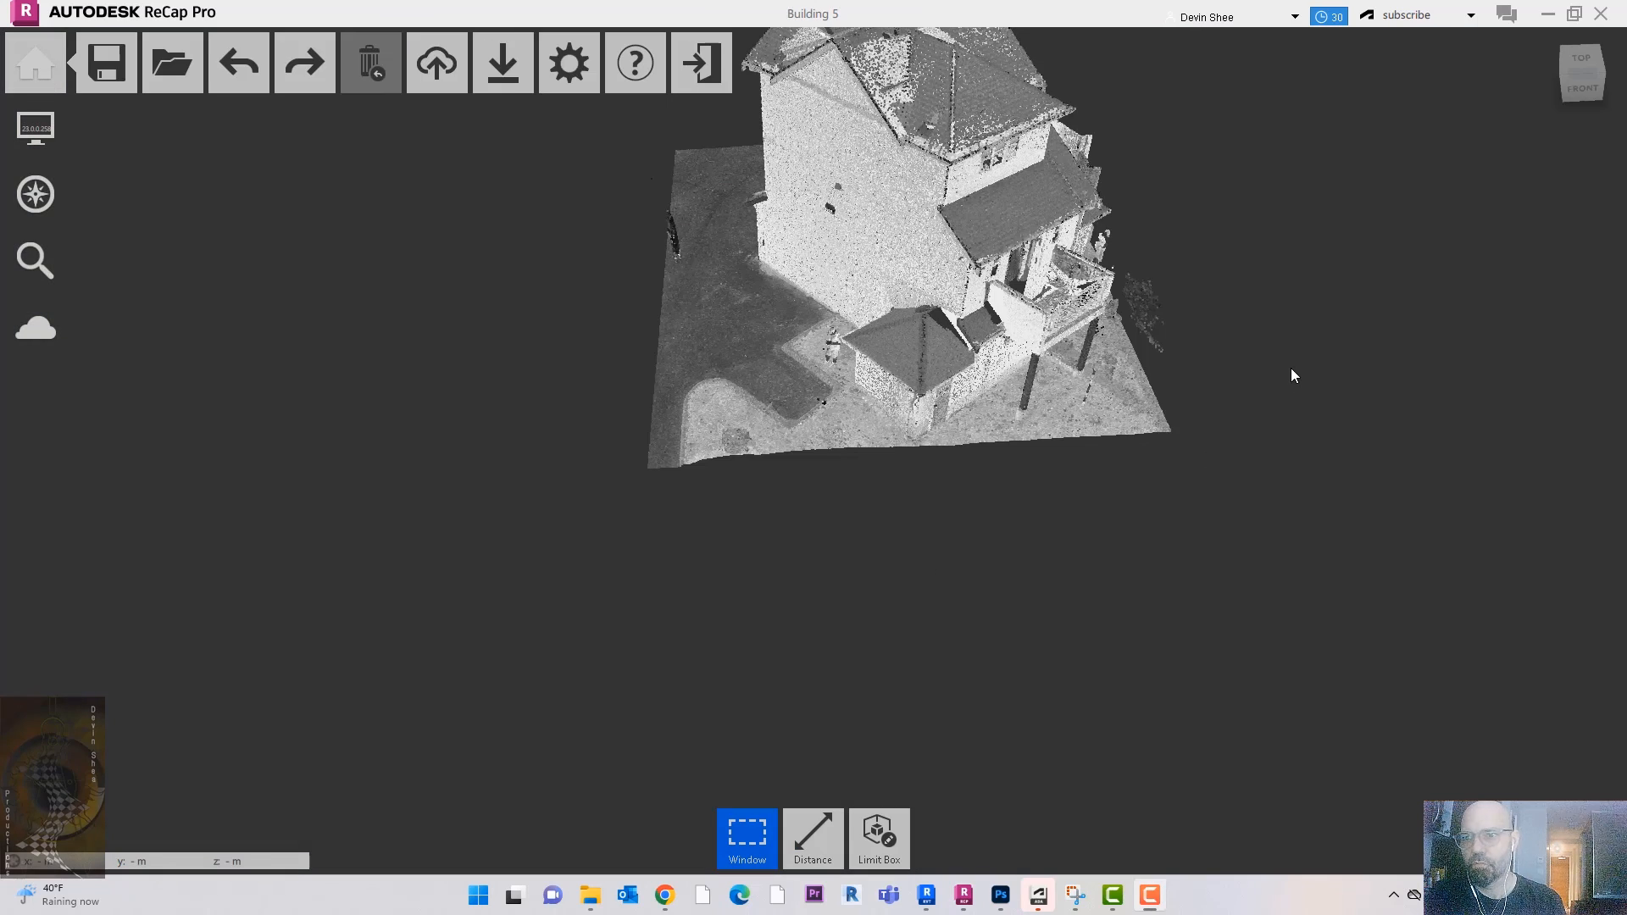
Step: Try to fence-select the stray vegetation points beside the raised deck in the Building 5 scan
{"action": "left_click_drag", "start_coordinate": [1290, 371], "coordinate": [1167, 509]}
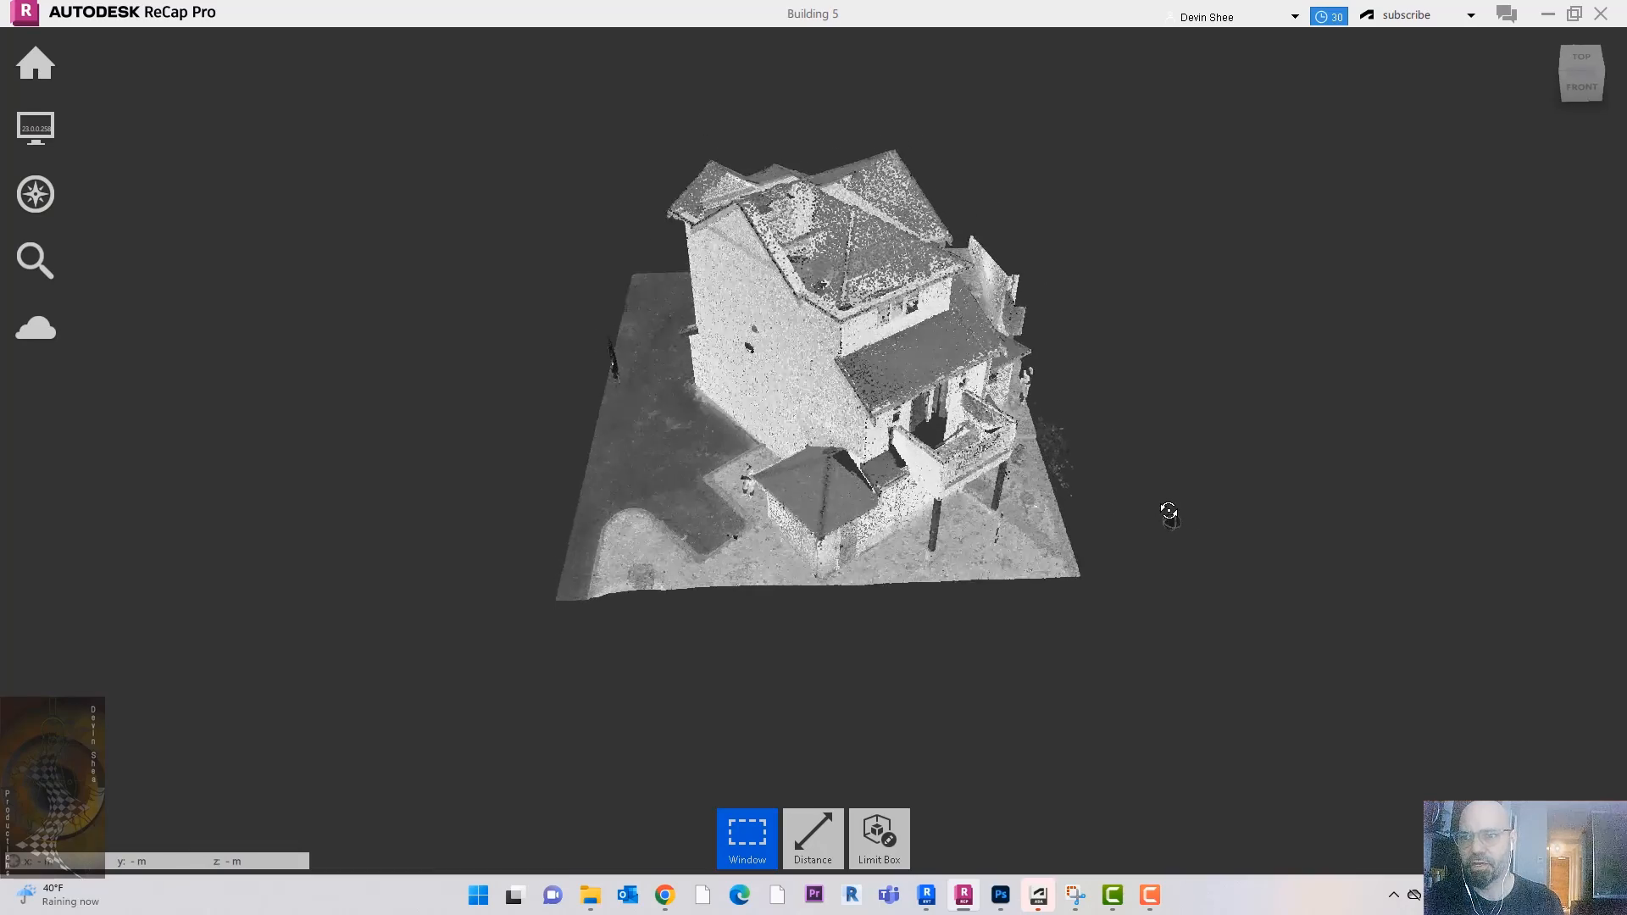
{"action": "scroll", "coordinate": [1097, 407], "scroll_direction": "up", "scroll_amount": 5}
{"action": "mouse_move", "coordinate": [1149, 477]}
{"action": "left_mouse_down"}
{"action": "mouse_move", "coordinate": [817, 508]}
{"action": "mouse_move", "coordinate": [854, 465]}
{"action": "mouse_move", "coordinate": [1065, 463]}
{"action": "mouse_move", "coordinate": [1173, 440]}
{"action": "mouse_move", "coordinate": [1158, 435]}
{"action": "left_mouse_up"}
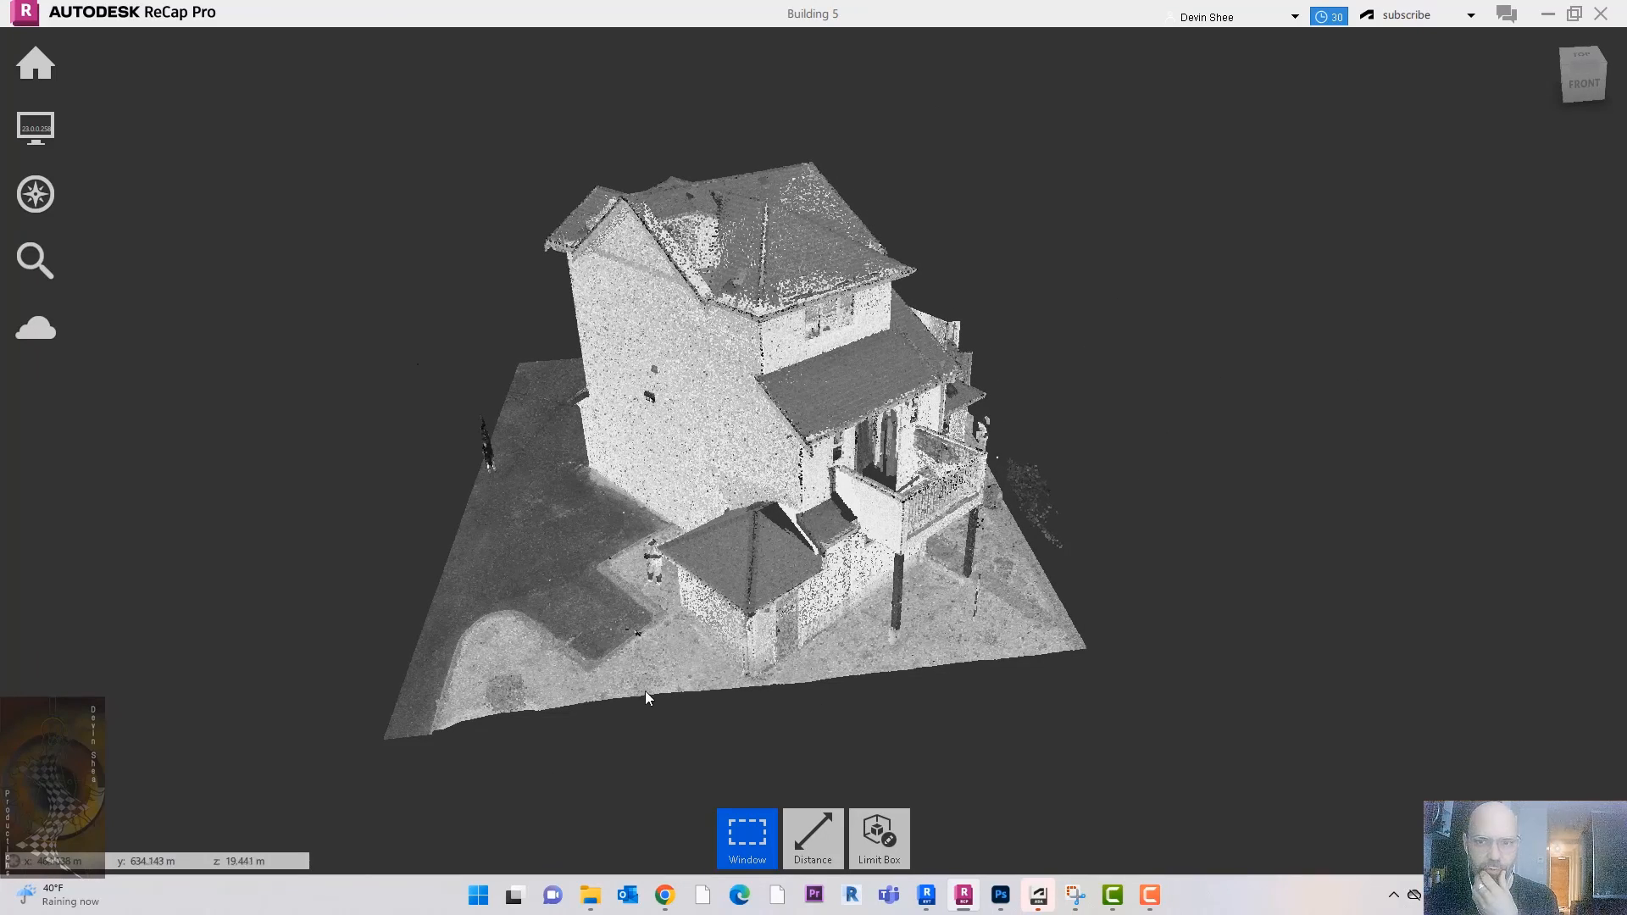
{"action": "left_click_drag", "start_coordinate": [1081, 536], "coordinate": [987, 445]}
{"action": "mouse_move", "coordinate": [747, 835]}
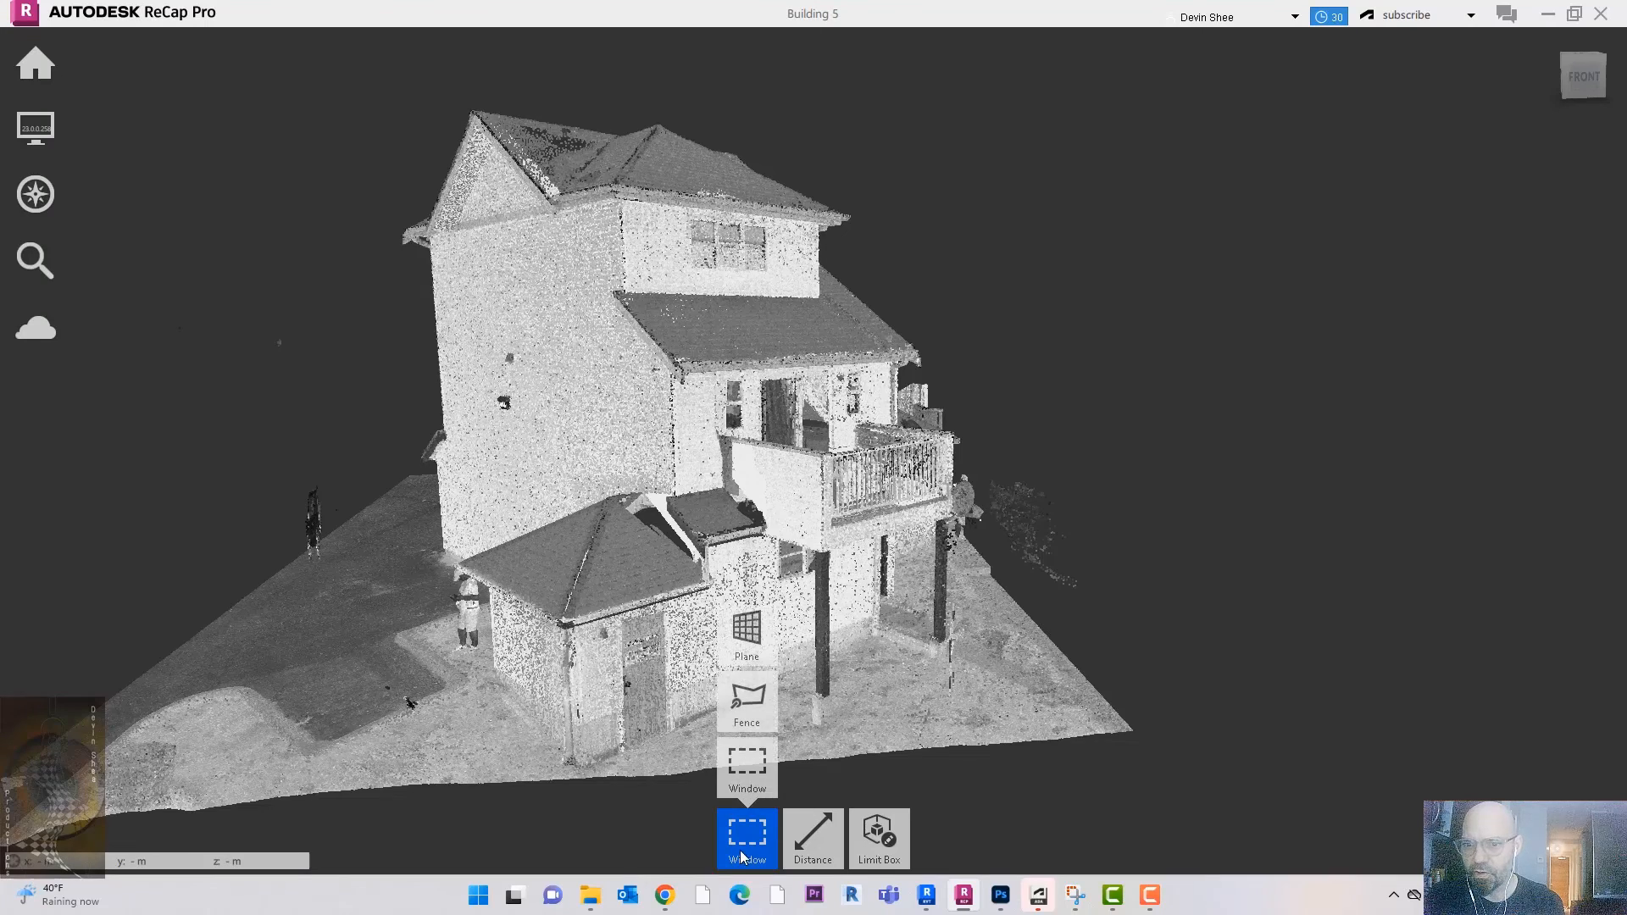
{"action": "left_click", "coordinate": [757, 703]}
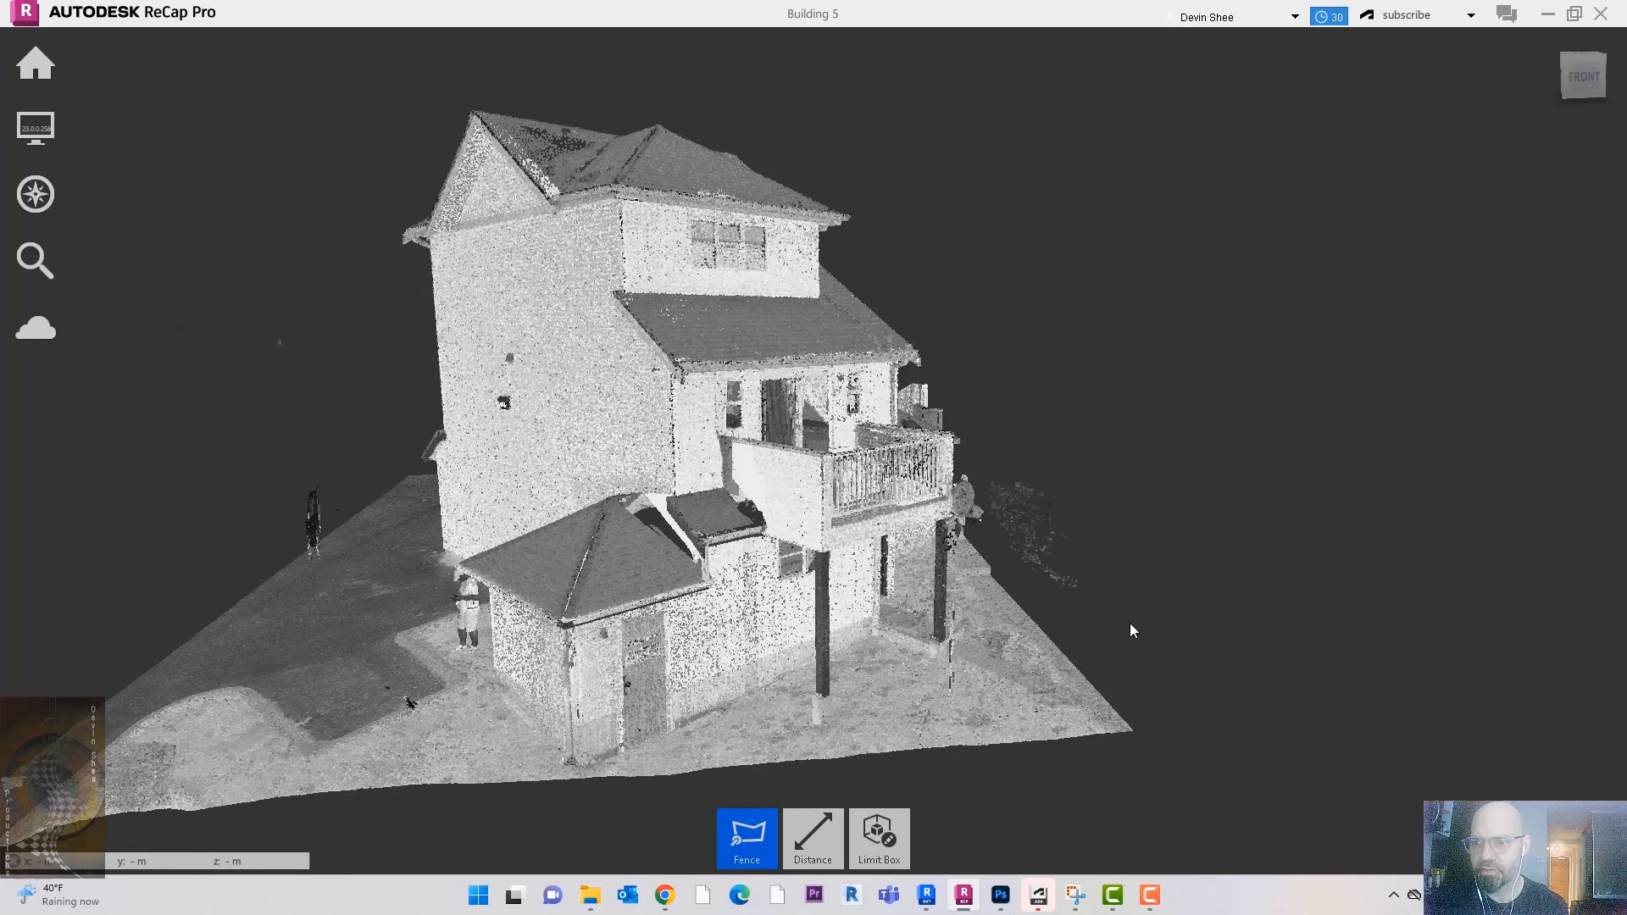
{"action": "left_click", "coordinate": [1027, 586]}
{"action": "left_click", "coordinate": [998, 553]}
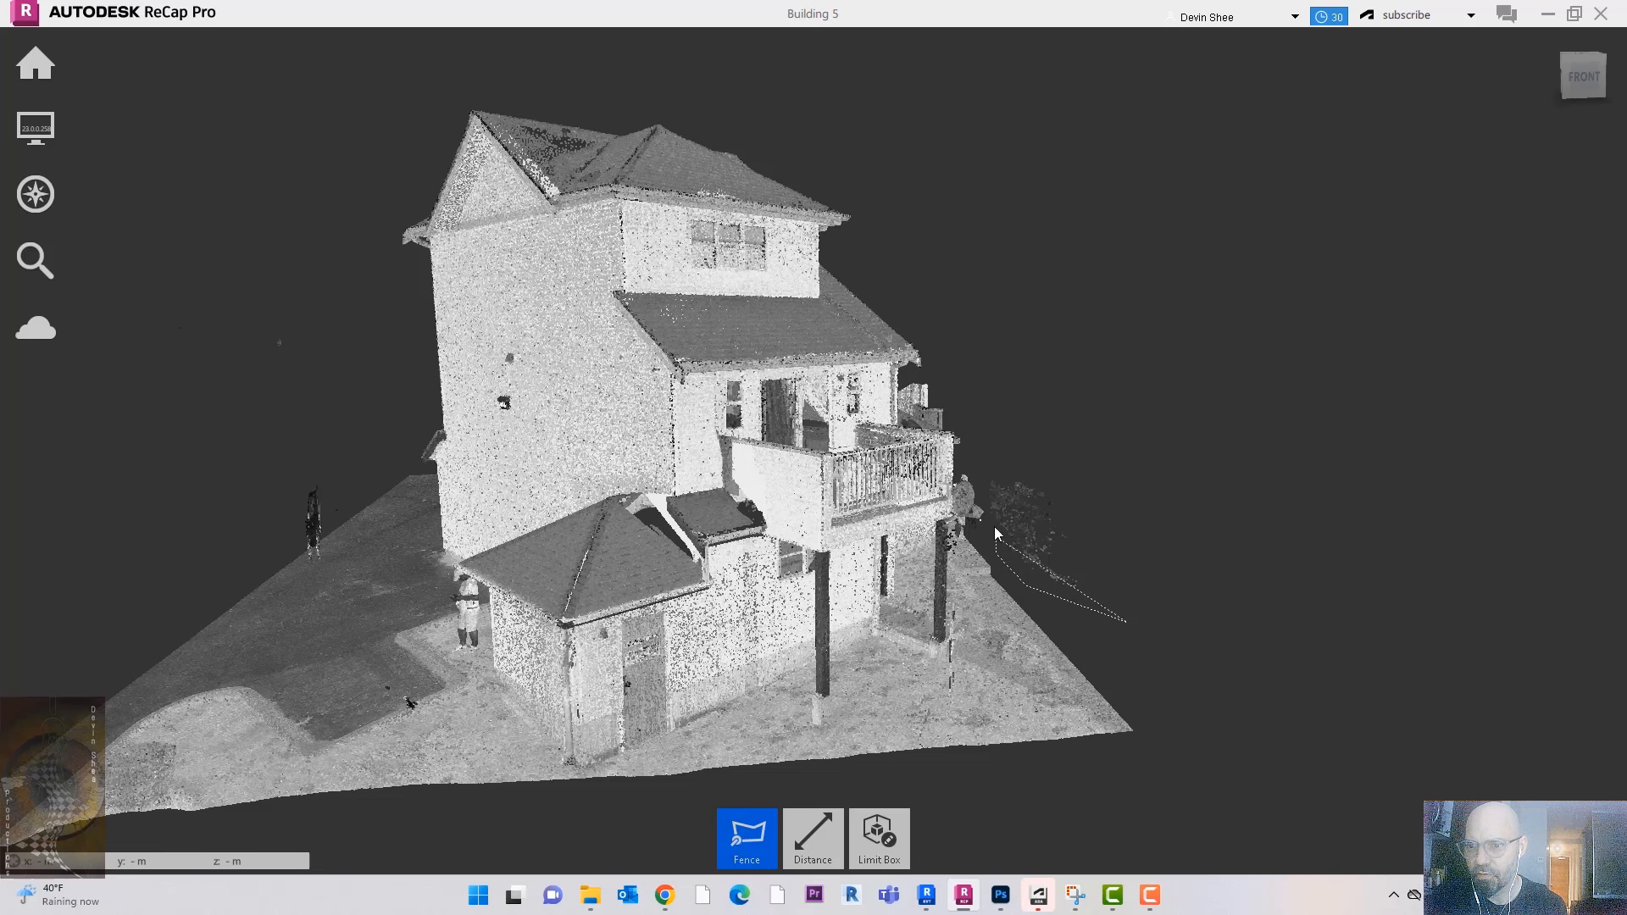
{"action": "left_click", "coordinate": [979, 465]}
{"action": "left_click", "coordinate": [1040, 429]}
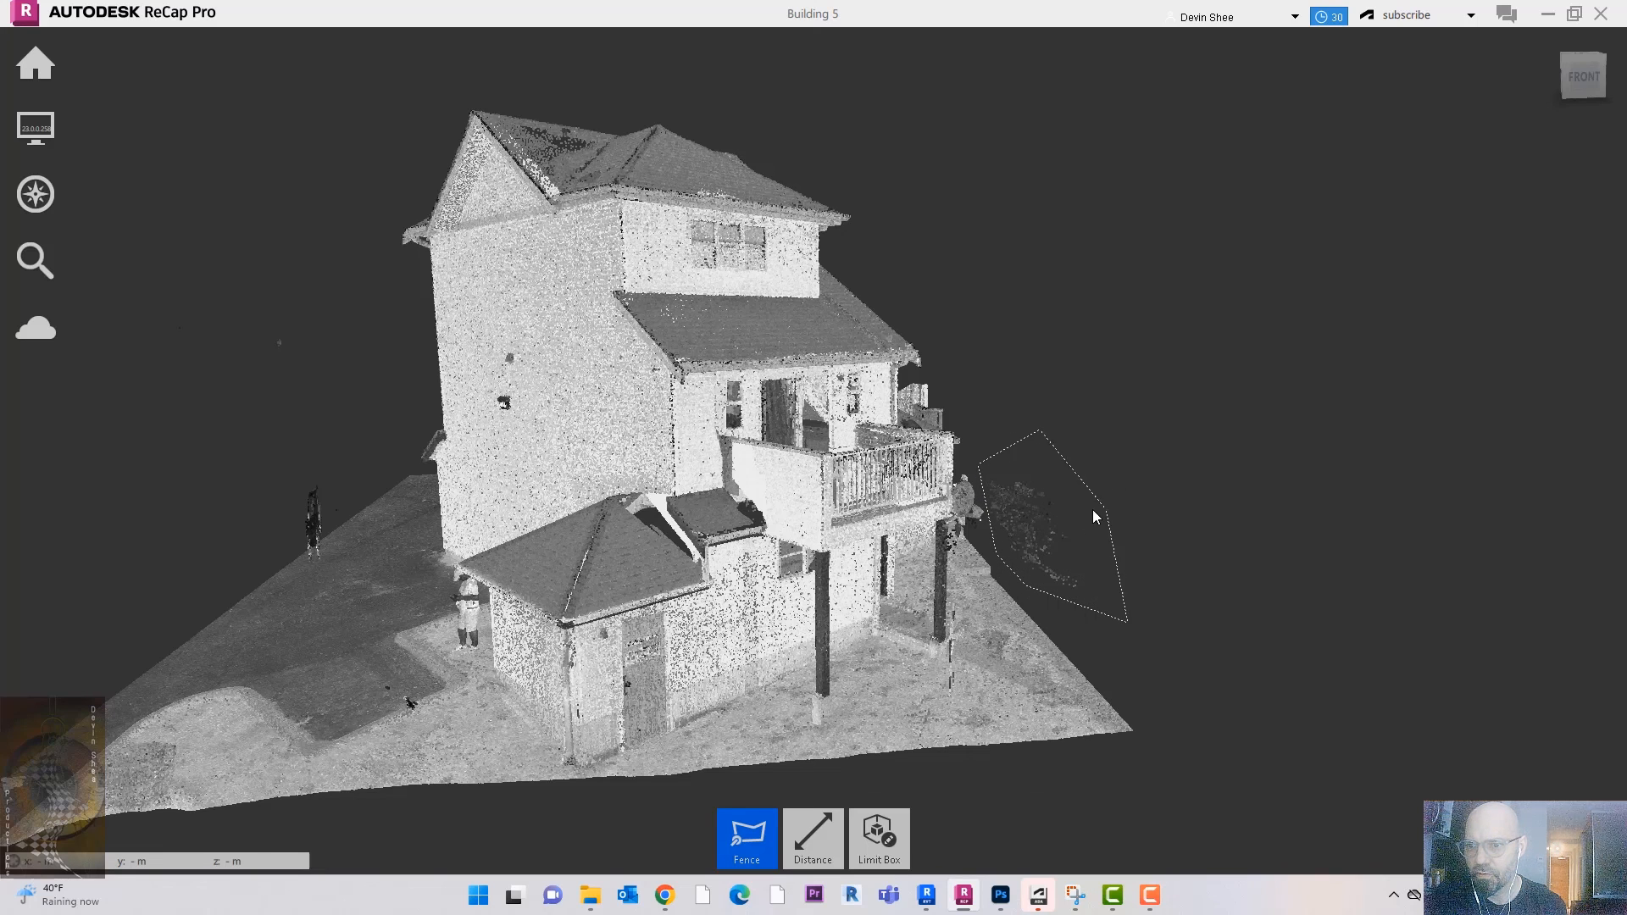
{"action": "double_click", "coordinate": [1116, 552]}
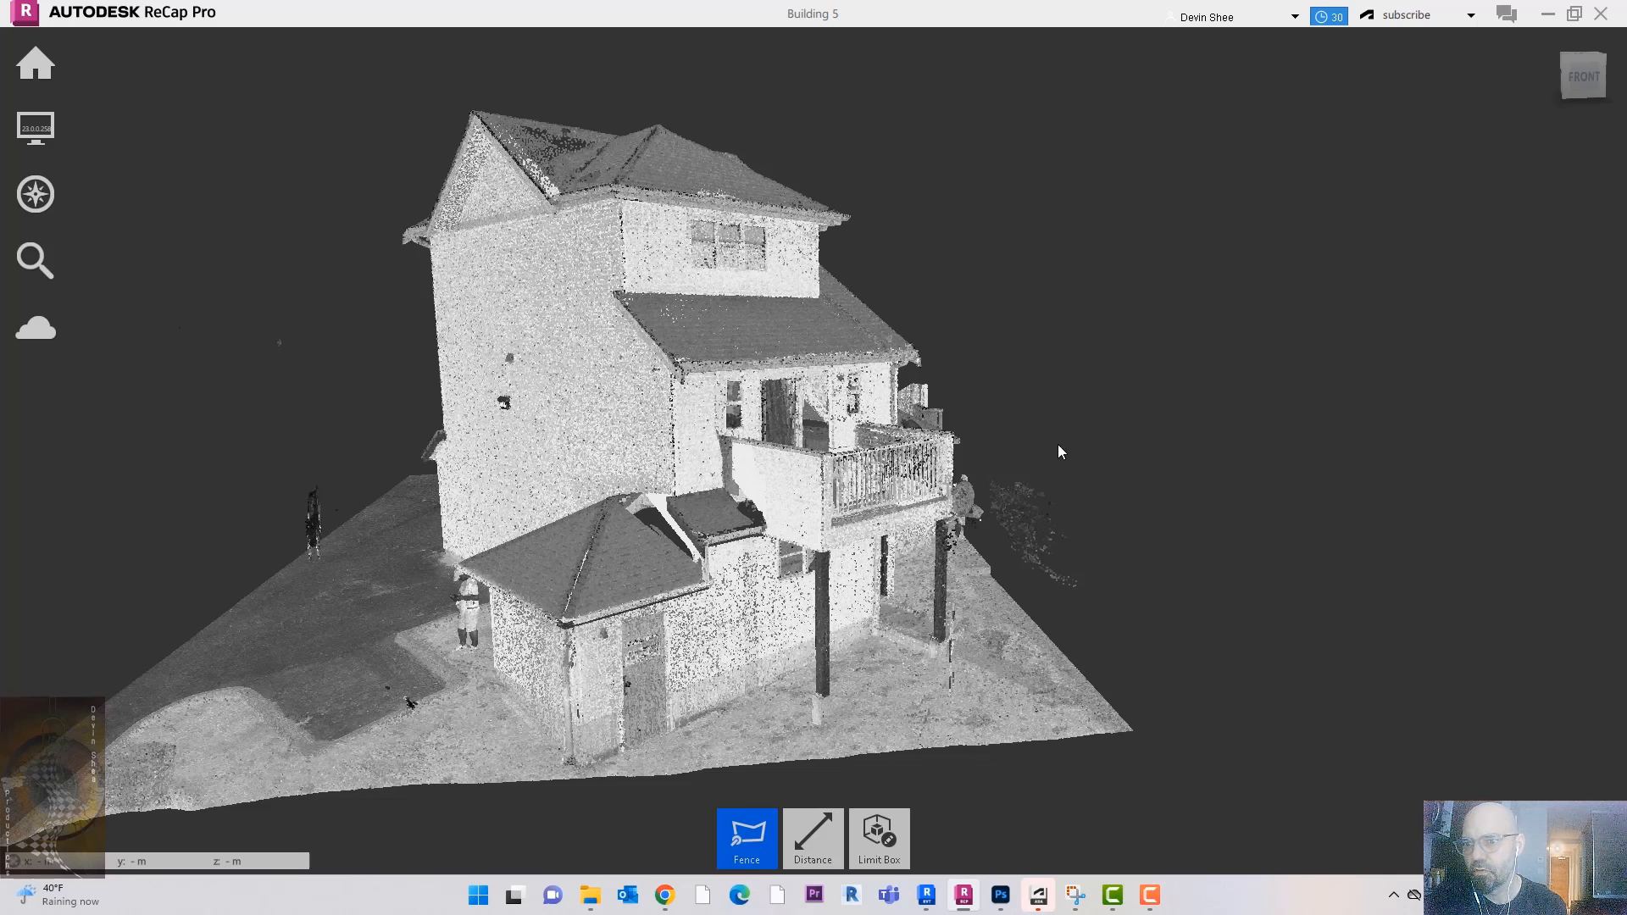
Step: Try a second fence outline around the same stray points beside the deck
{"action": "left_click", "coordinate": [987, 465]}
{"action": "left_click", "coordinate": [1029, 591]}
{"action": "left_click", "coordinate": [1091, 609]}
{"action": "left_click", "coordinate": [1127, 529]}
{"action": "left_click", "coordinate": [994, 525]}
{"action": "left_click", "coordinate": [1075, 500]}
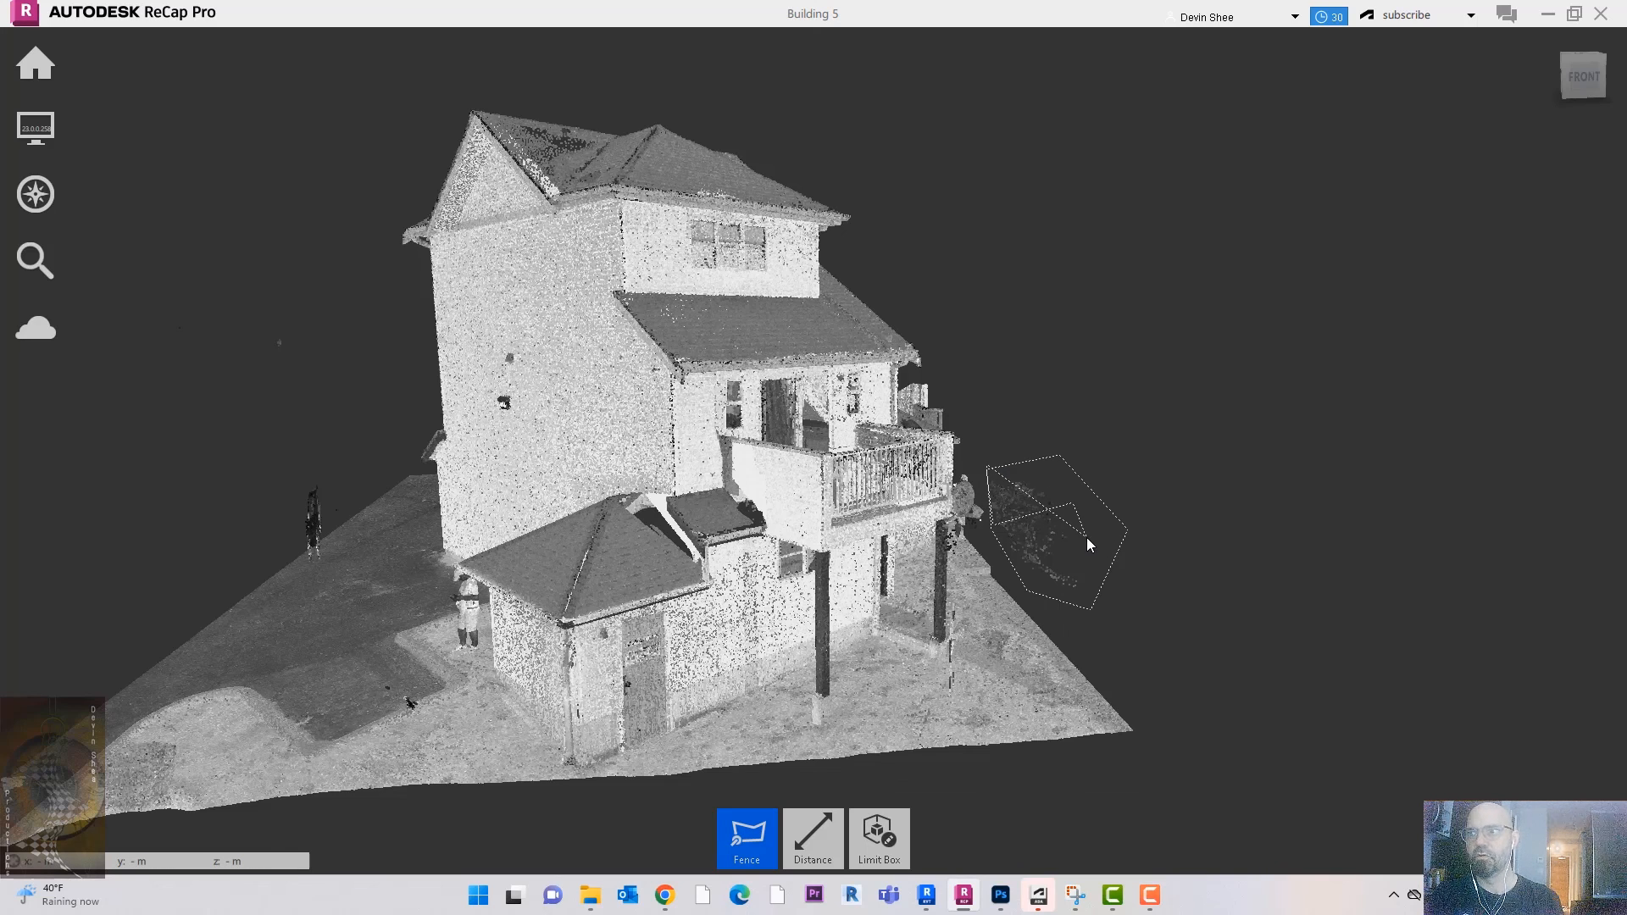
{"action": "double_click", "coordinate": [1087, 541]}
Step: Abandon the fence and delete the stray vegetation points beside the raised deck with two window selections
{"action": "mouse_move", "coordinate": [768, 820]}
{"action": "left_click", "coordinate": [763, 767]}
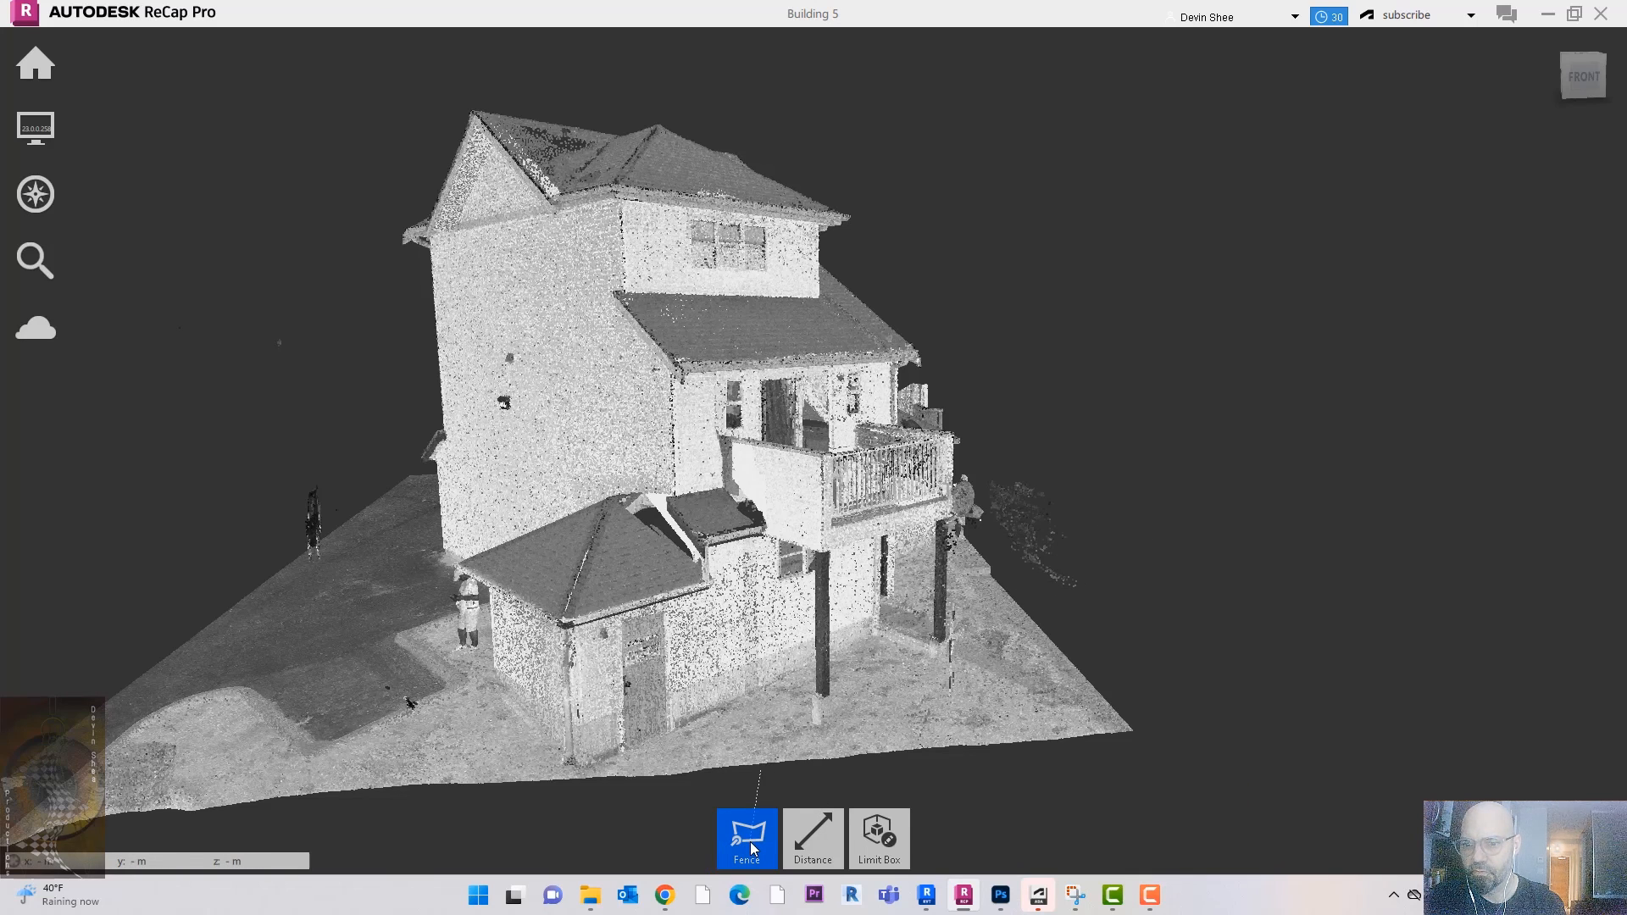
{"action": "key", "text": "Escape"}
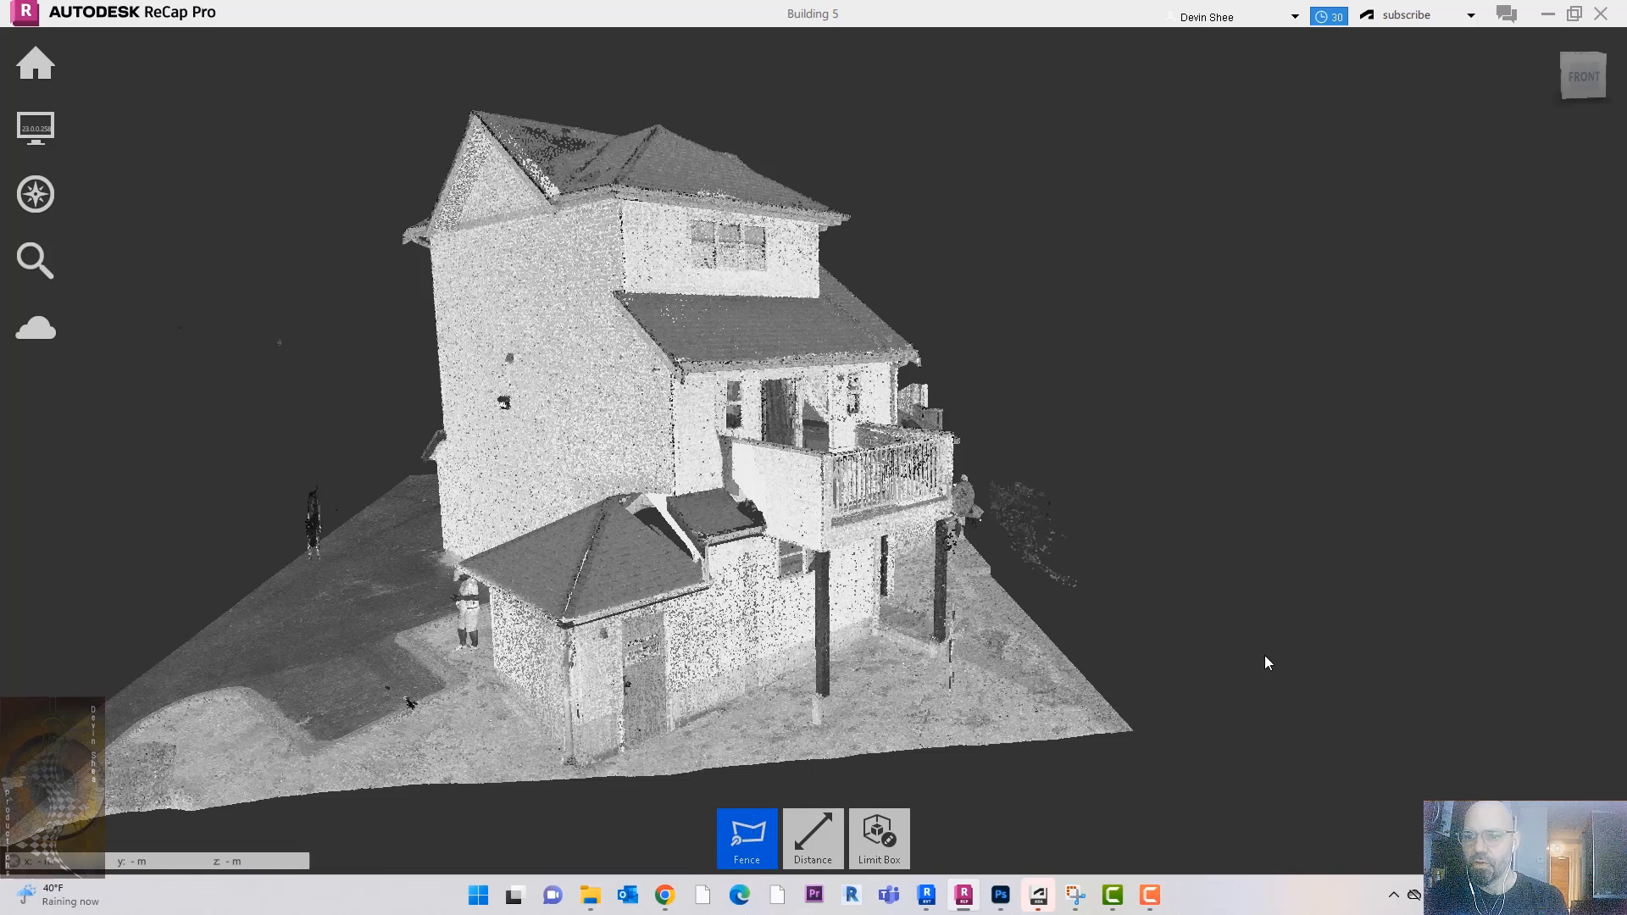
{"action": "mouse_move", "coordinate": [748, 838]}
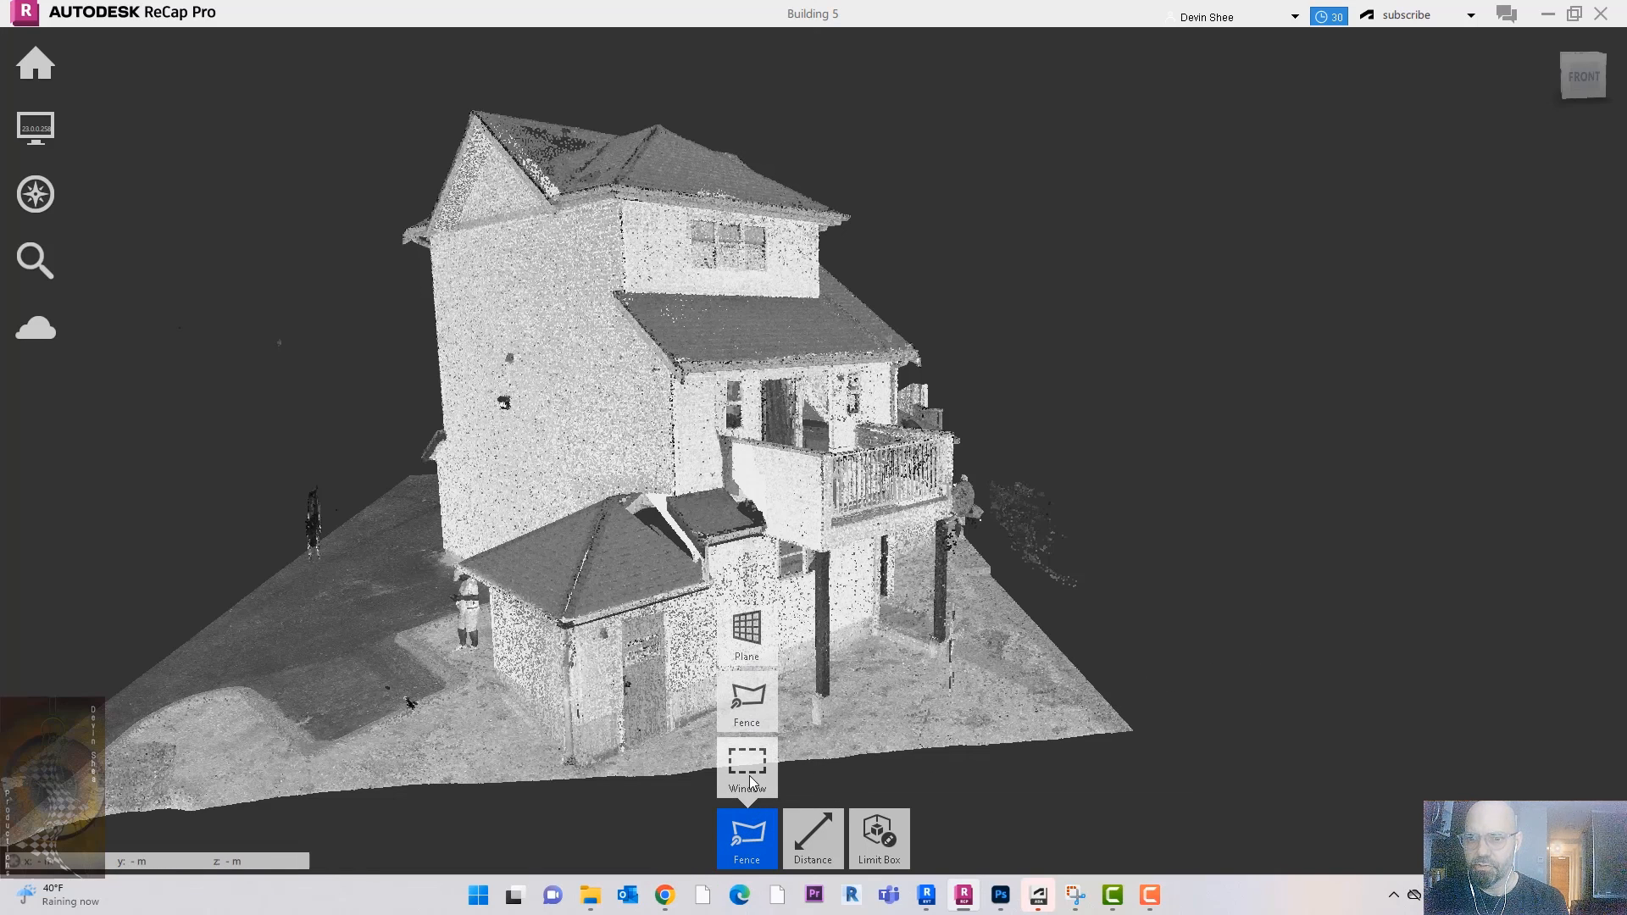
{"action": "left_click", "coordinate": [749, 781]}
{"action": "left_click_drag", "start_coordinate": [990, 458], "coordinate": [1121, 558]}
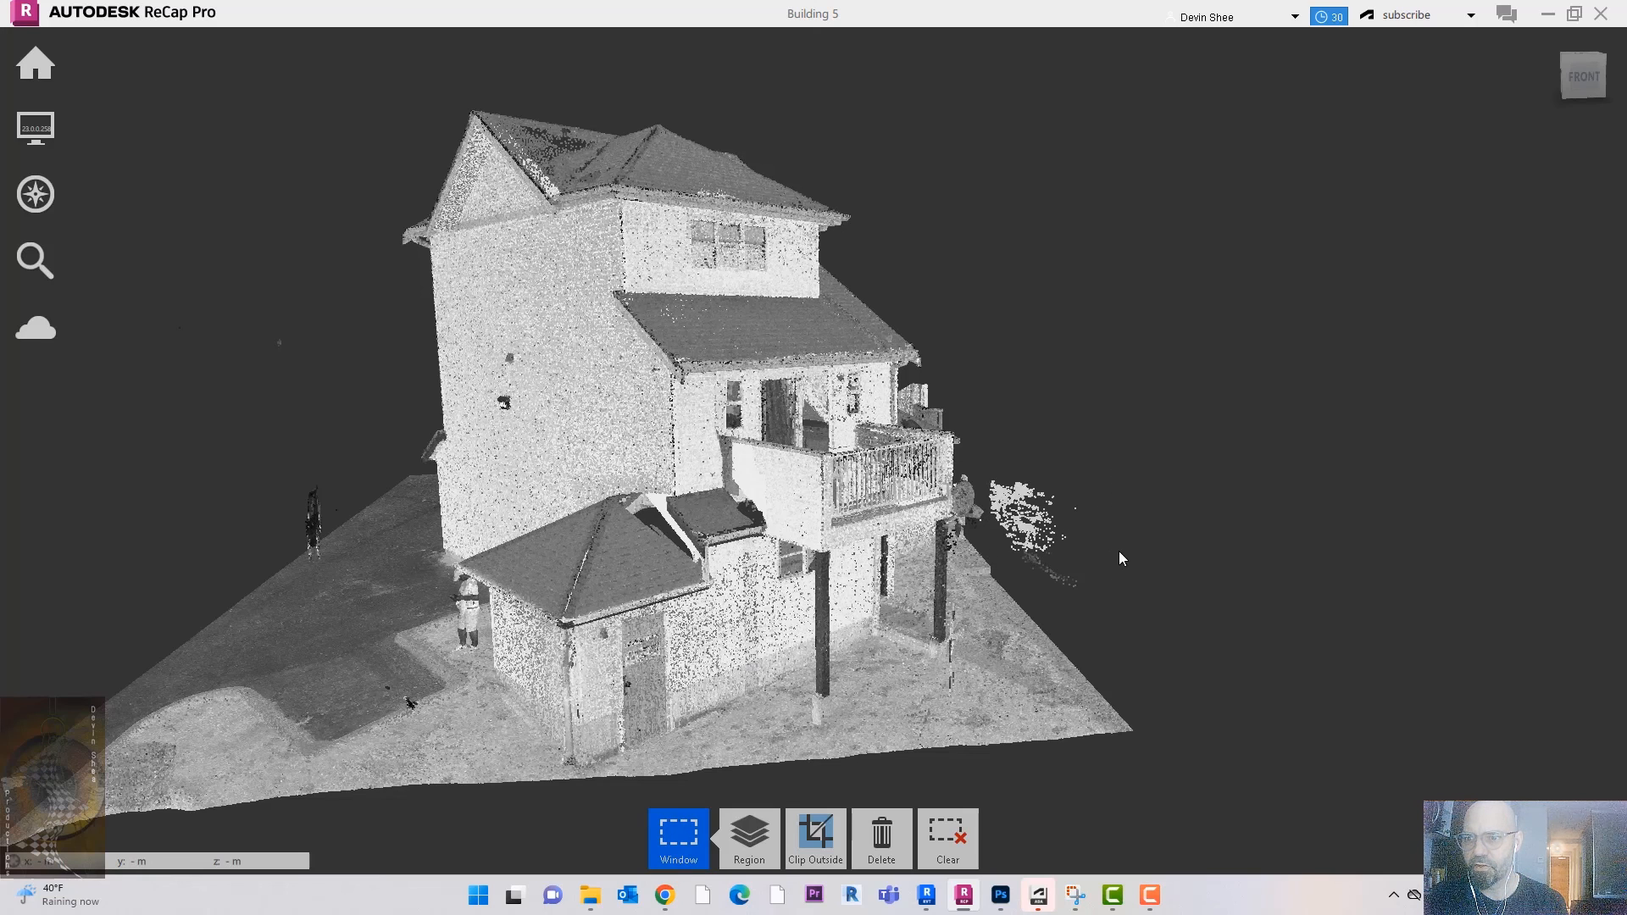
{"action": "left_click", "coordinate": [882, 835]}
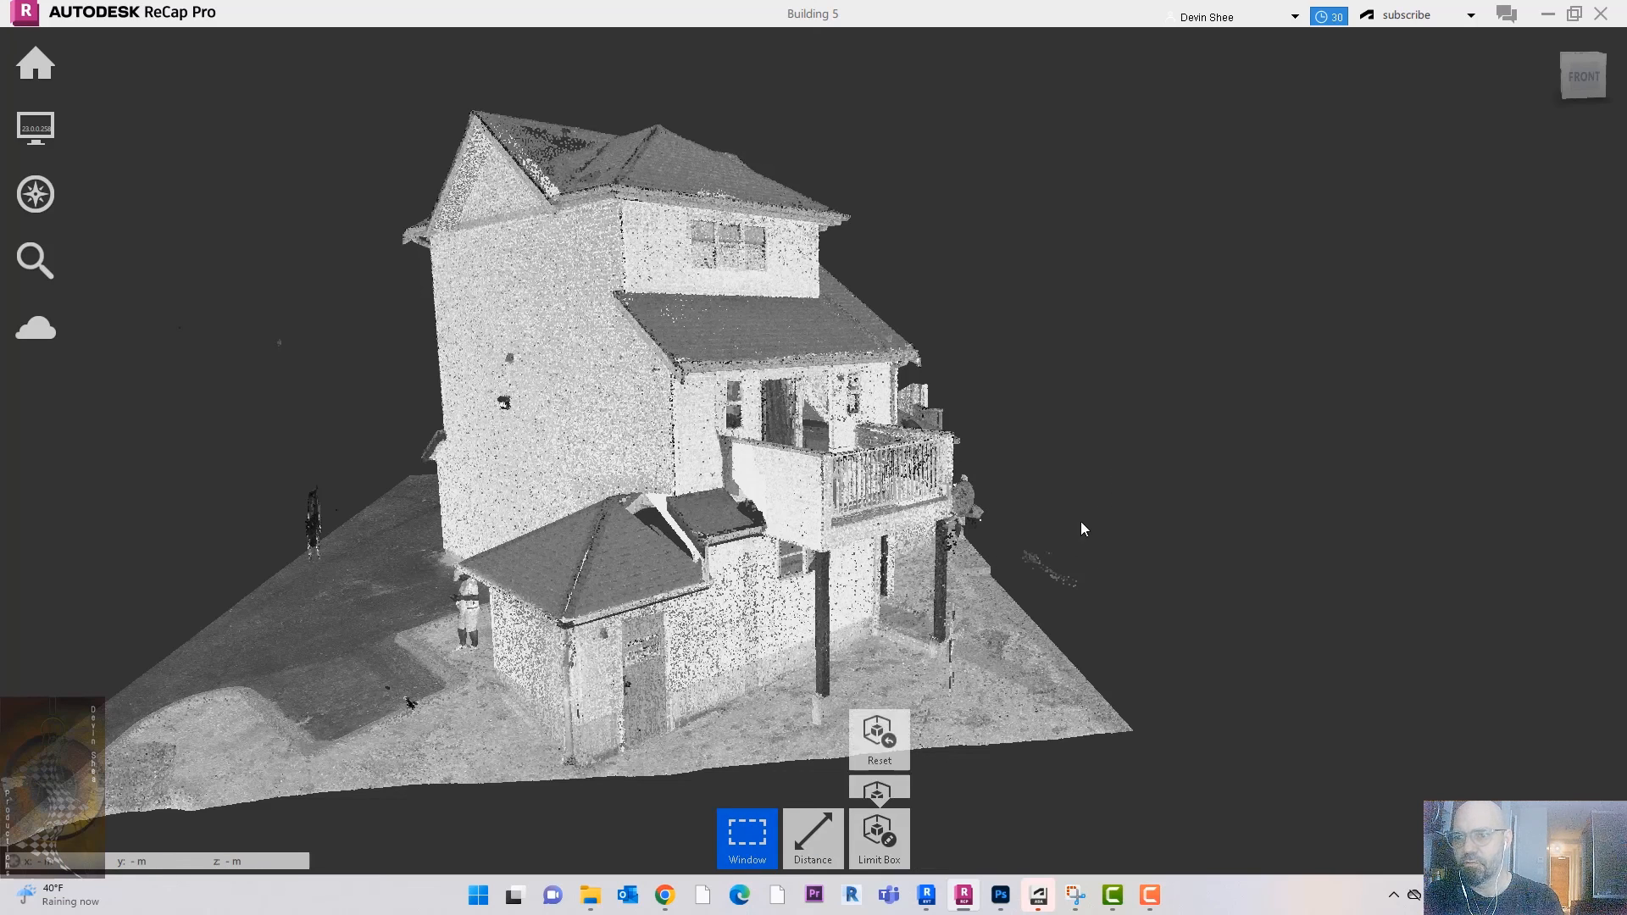
{"action": "left_click_drag", "start_coordinate": [1009, 537], "coordinate": [1107, 598]}
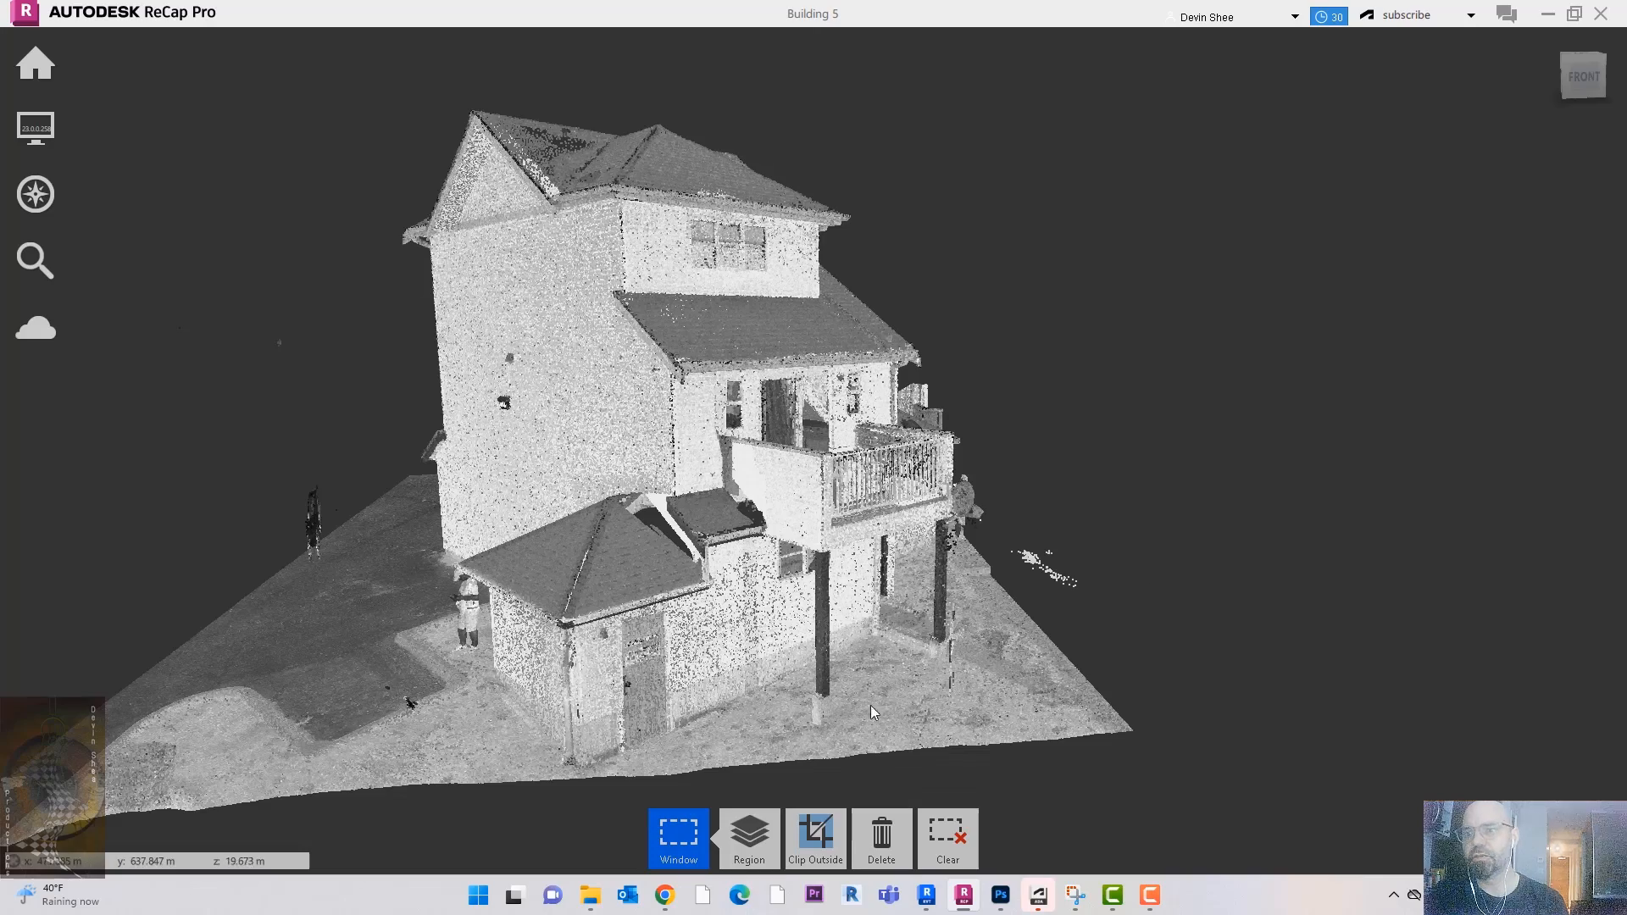
{"action": "left_click", "coordinate": [881, 835]}
Step: Window-select the leftover neighbouring structure beyond the single-storey wing of the house and delete its points
{"action": "left_click_drag", "start_coordinate": [1151, 500], "coordinate": [920, 454]}
{"action": "mouse_move", "coordinate": [921, 453]}
{"action": "middle_mouse_down", "text": "shift"}
{"action": "mouse_move", "coordinate": [949, 458]}
{"action": "mouse_move", "coordinate": [933, 460]}
{"action": "middle_mouse_up", "text": "shift"}
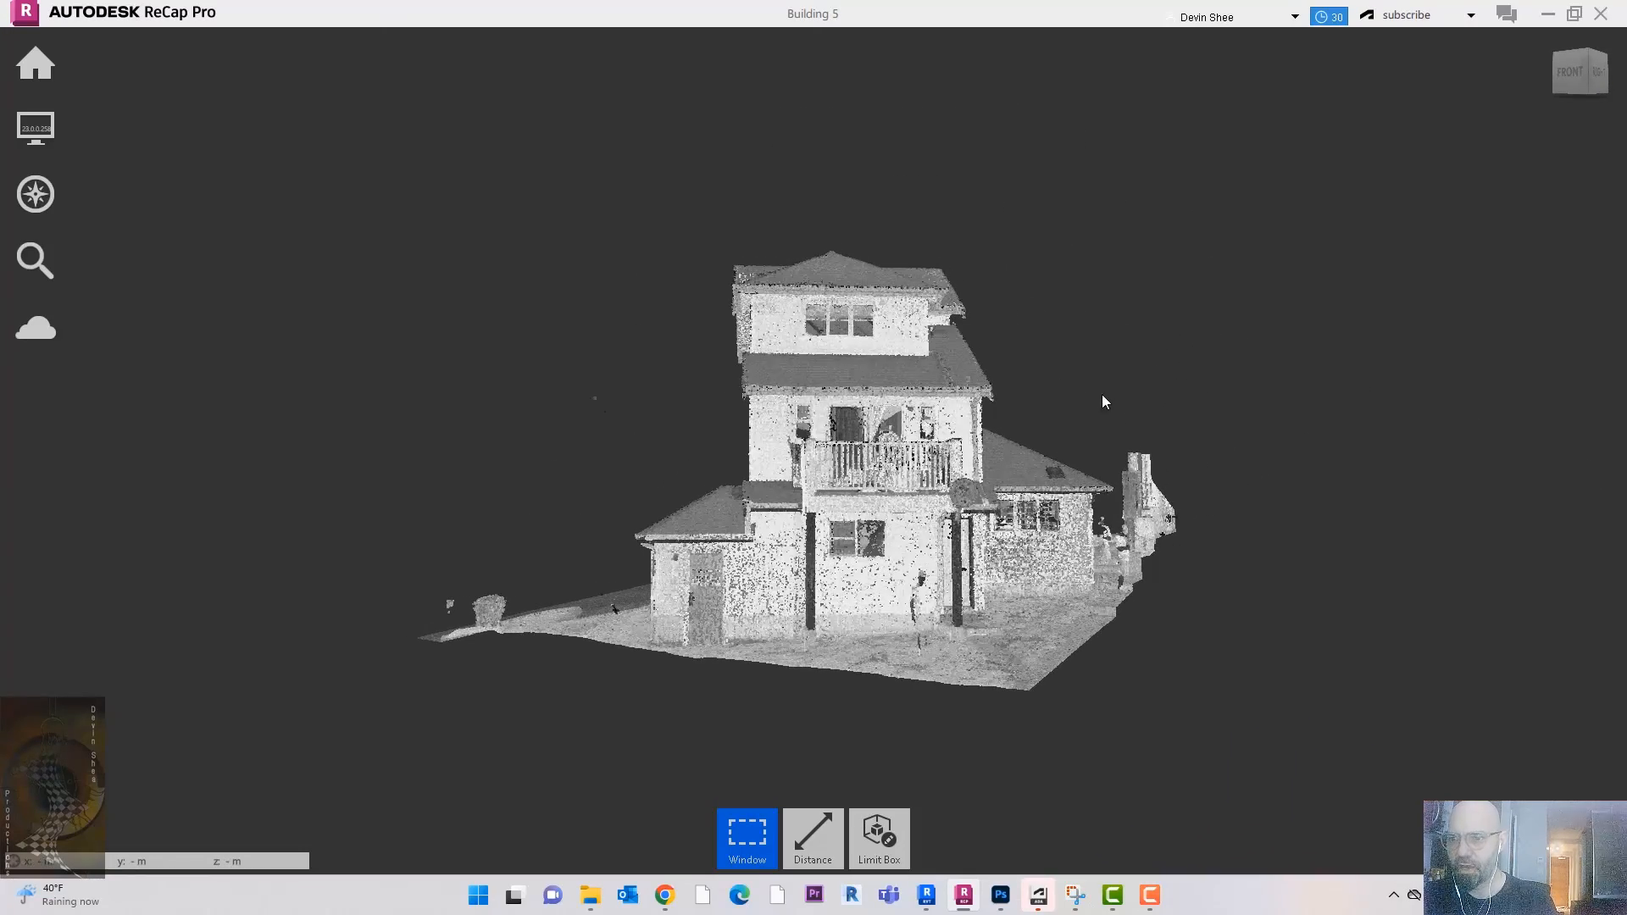
{"action": "left_click_drag", "start_coordinate": [1261, 593], "coordinate": [1120, 389]}
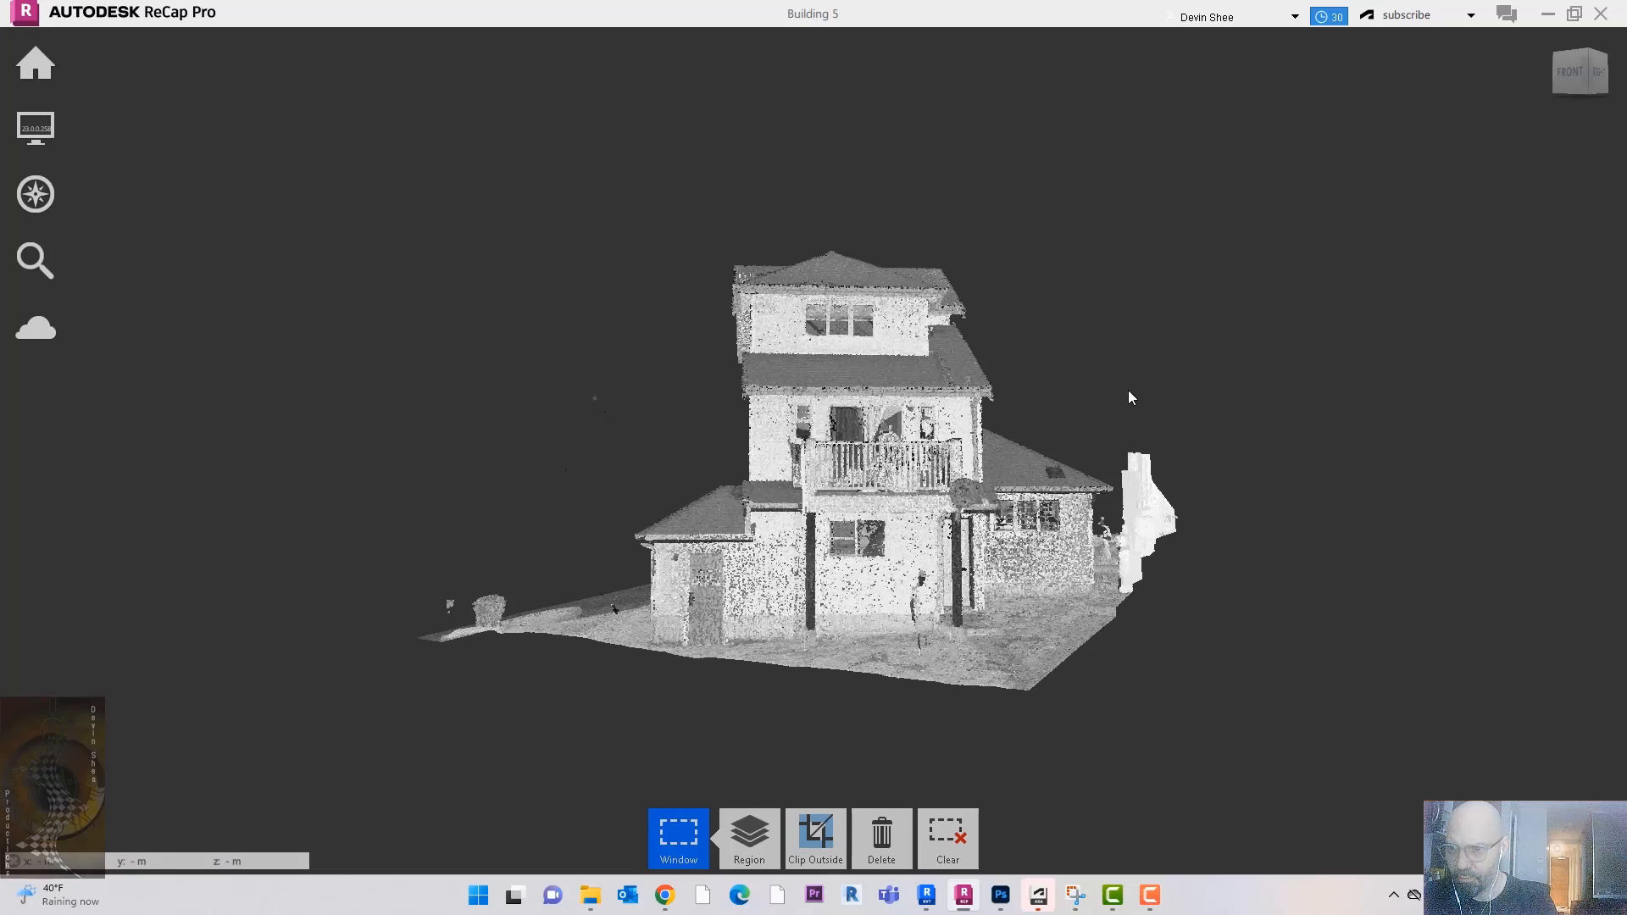
{"action": "left_click", "coordinate": [905, 831]}
{"action": "middle_click_drag", "start_coordinate": [1191, 384], "coordinate": [1239, 451], "text": "shift"}
Step: Save the Building 5 project with the do not optimize option
{"action": "mouse_move", "coordinate": [42, 73]}
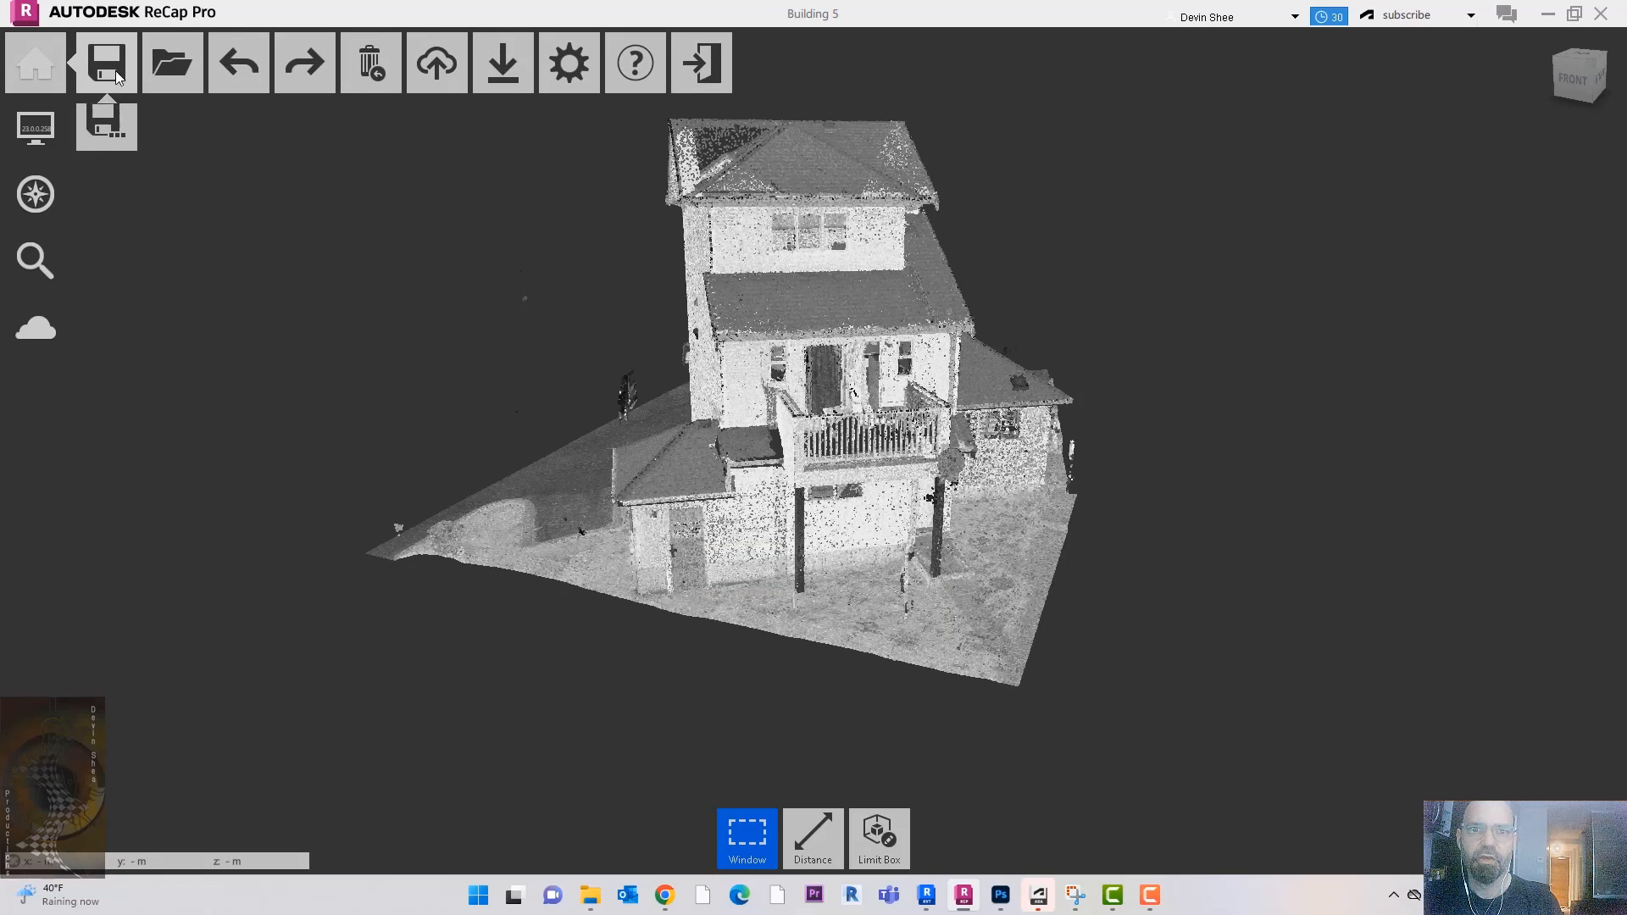
{"action": "left_click", "coordinate": [116, 70]}
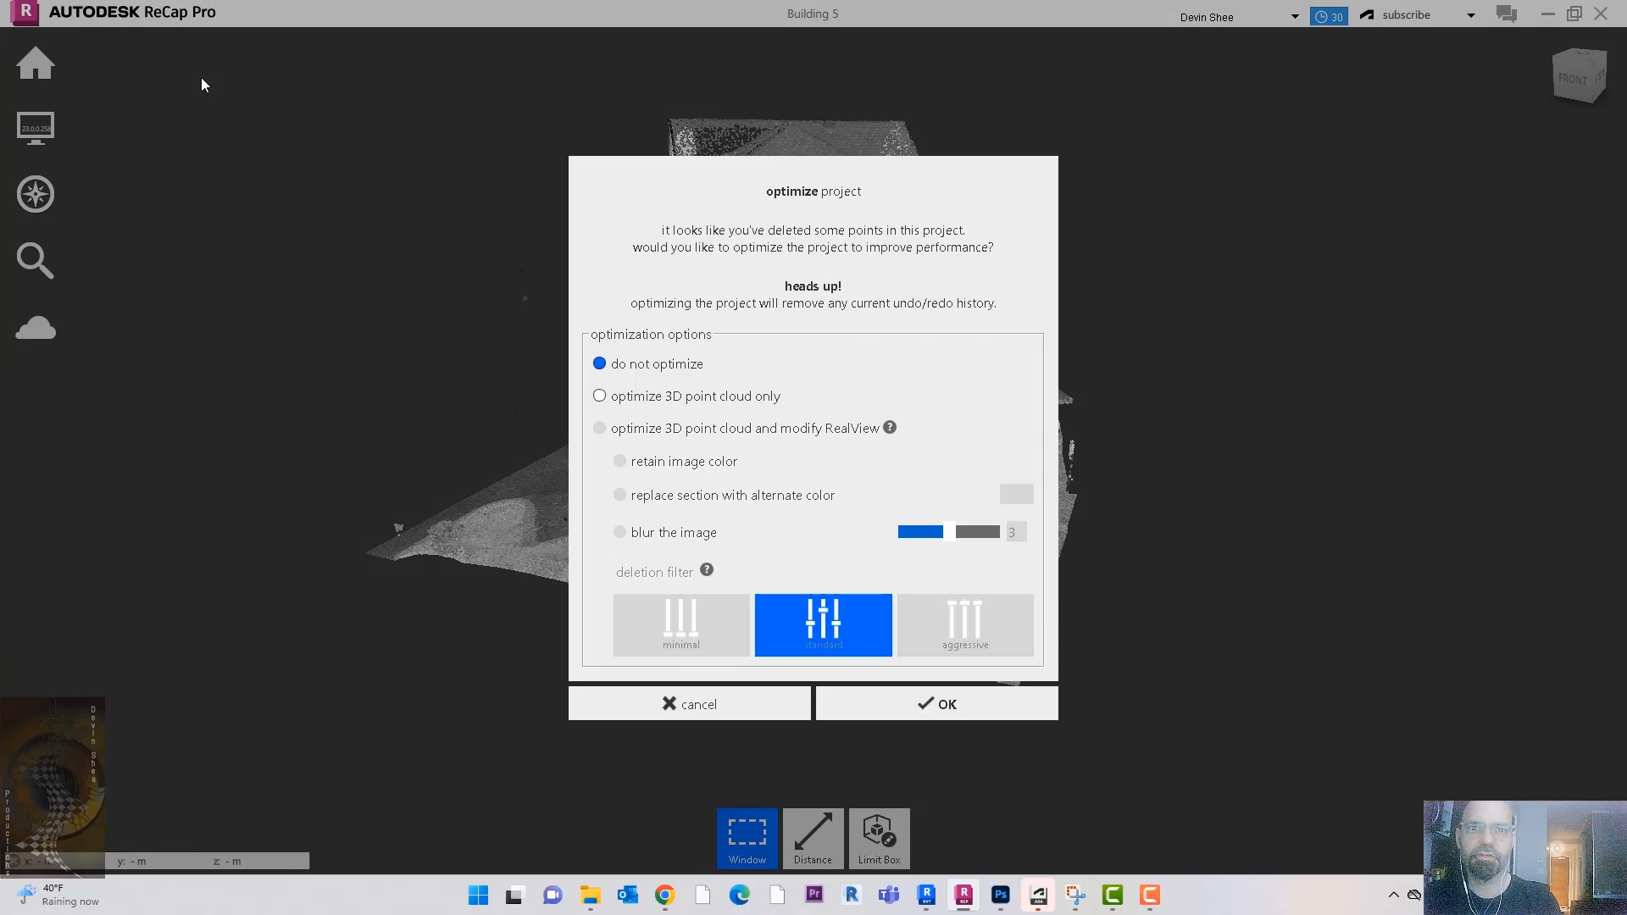
{"action": "left_click", "coordinate": [944, 708]}
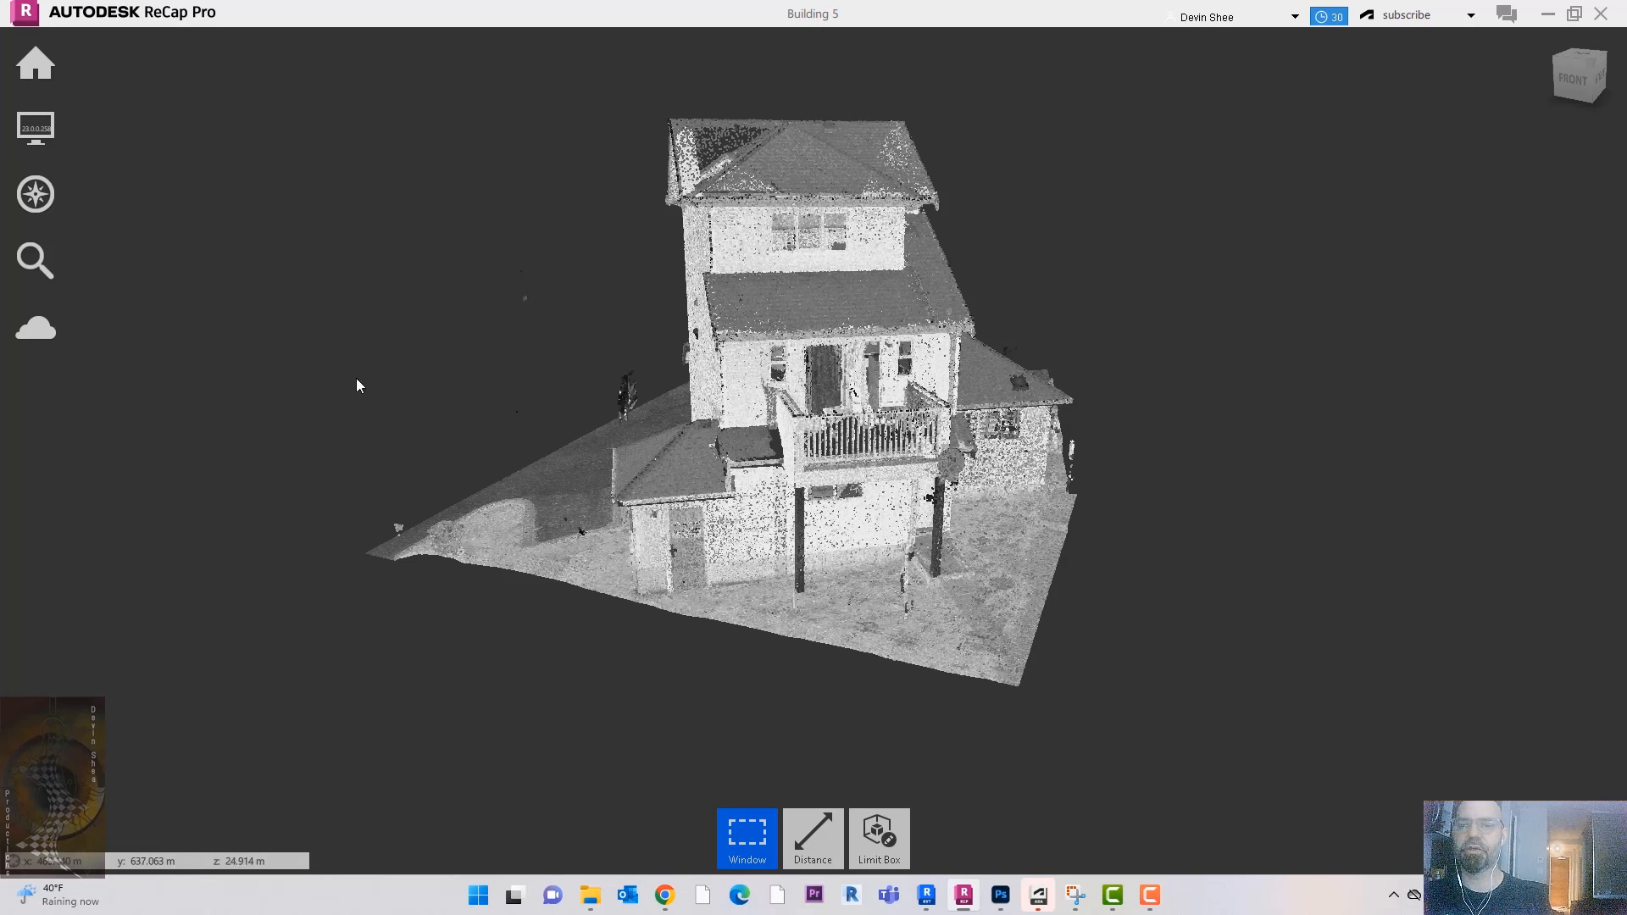
Step: Open the full-site project 3DLS-2022-Fraser-Landing-7mm-pts.rcp from its 7mm-pts folder
{"action": "mouse_move", "coordinate": [44, 64]}
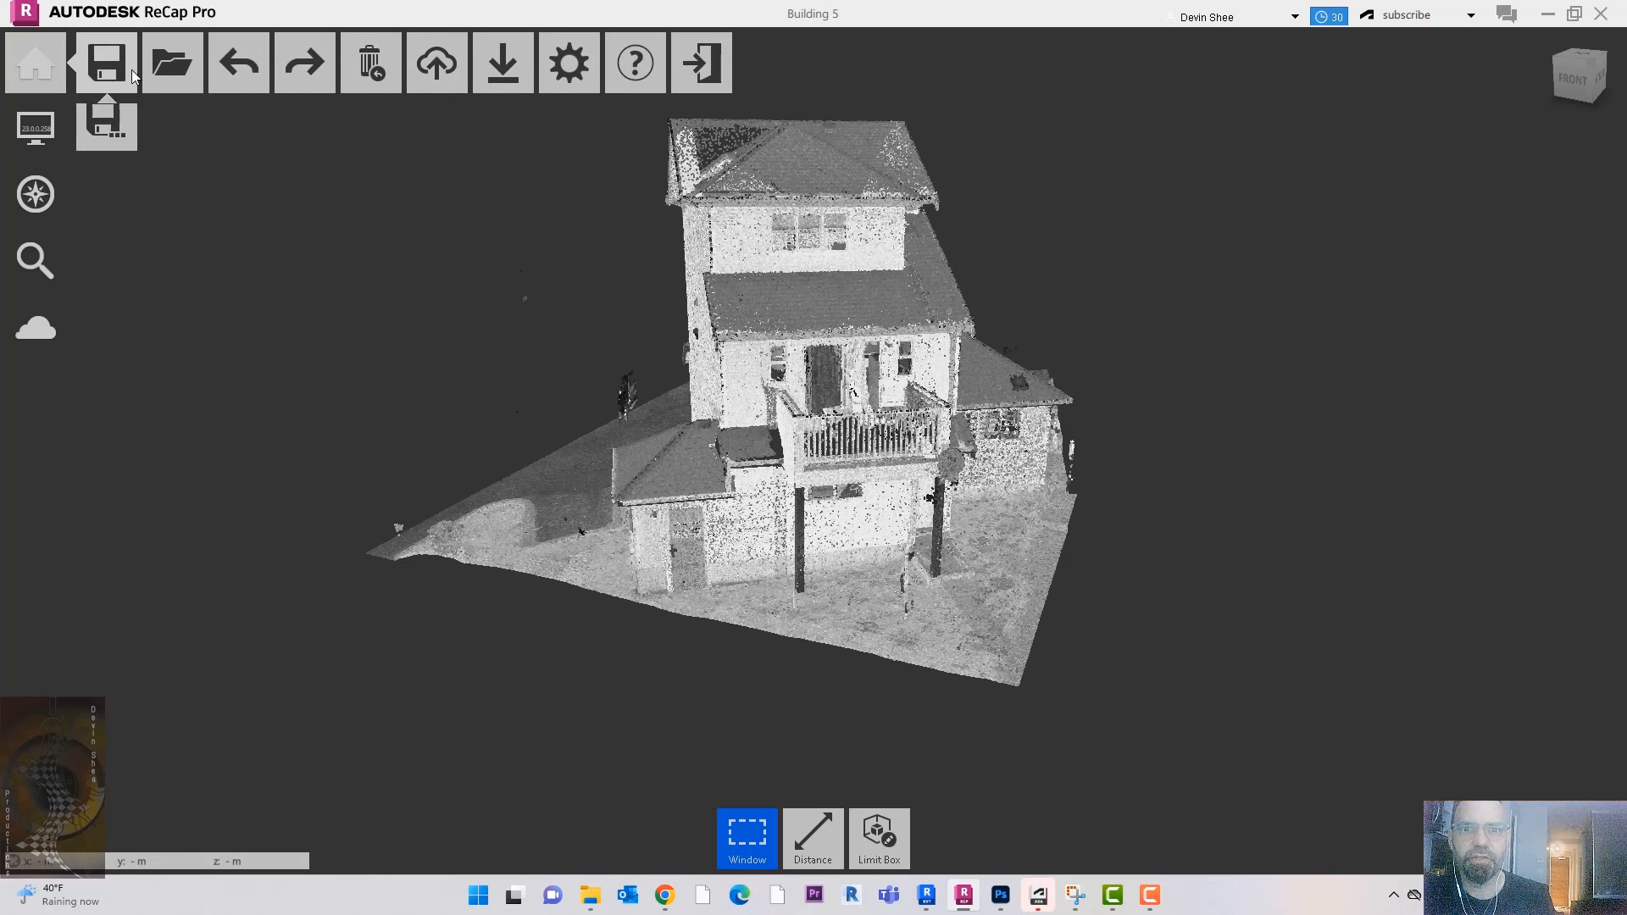
{"action": "mouse_move", "coordinate": [157, 69]}
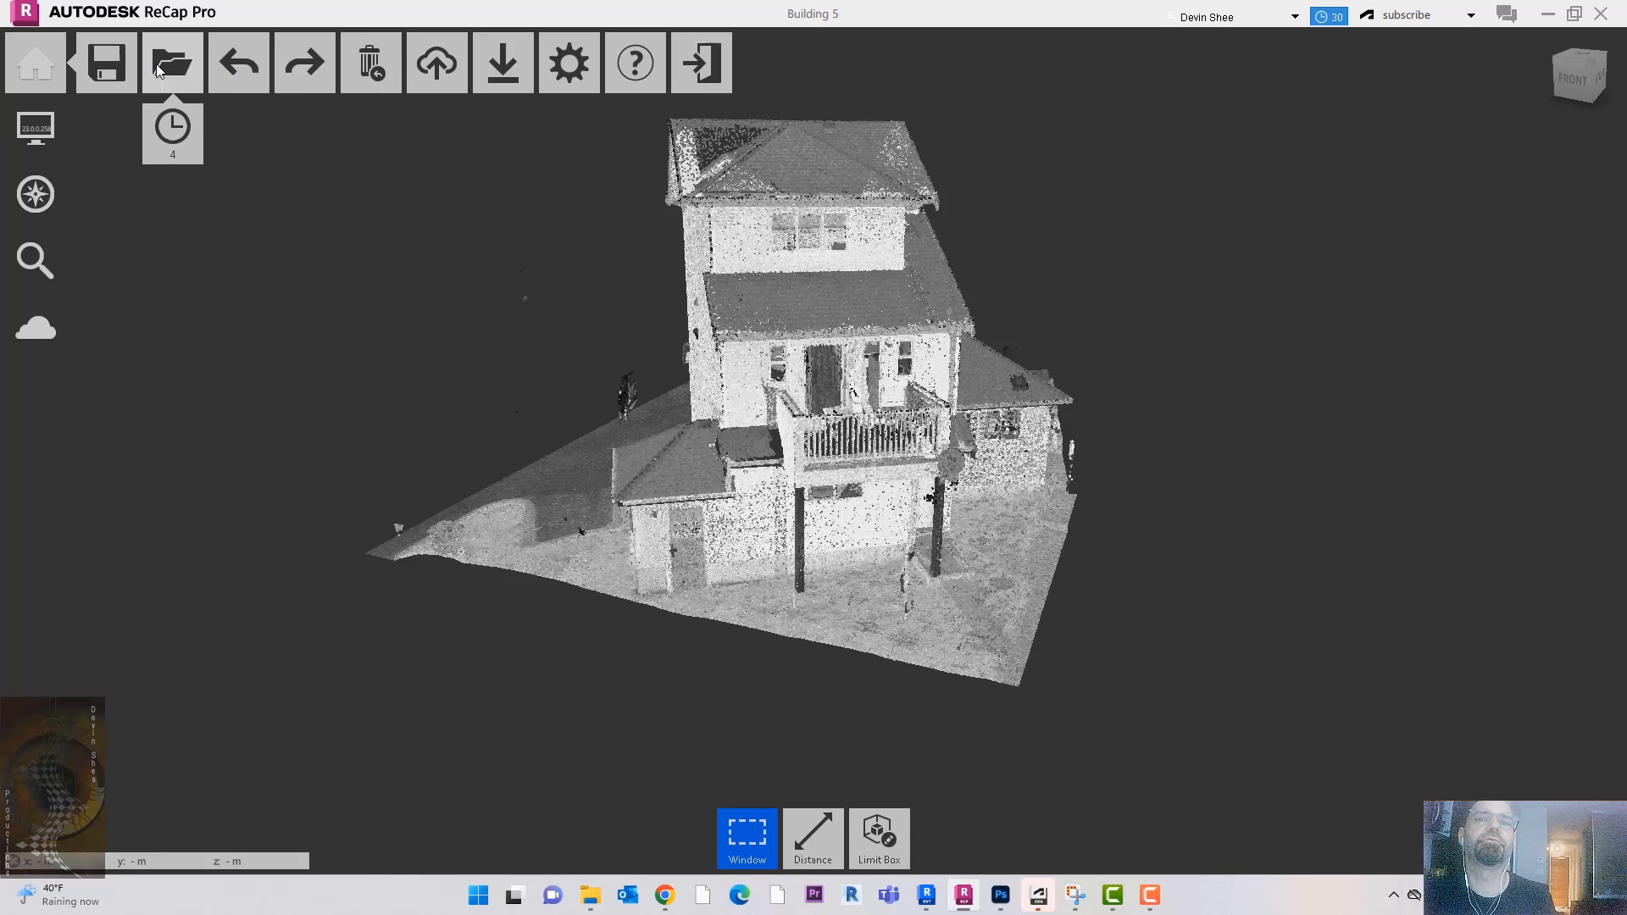
{"action": "left_click", "coordinate": [158, 69]}
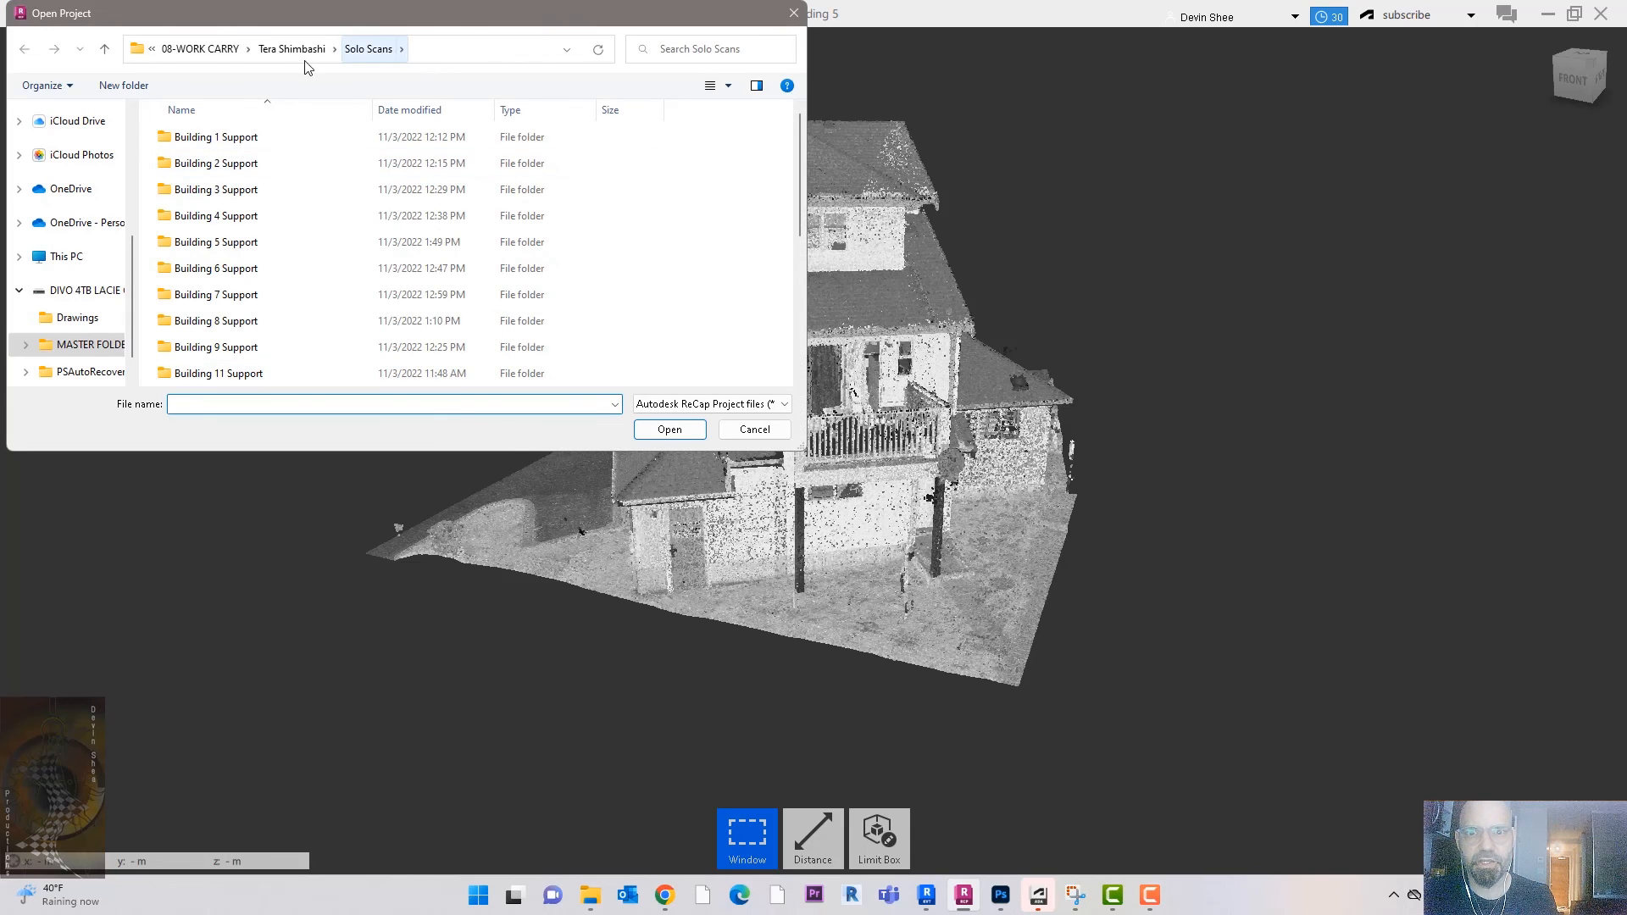
{"action": "left_click", "coordinate": [292, 50]}
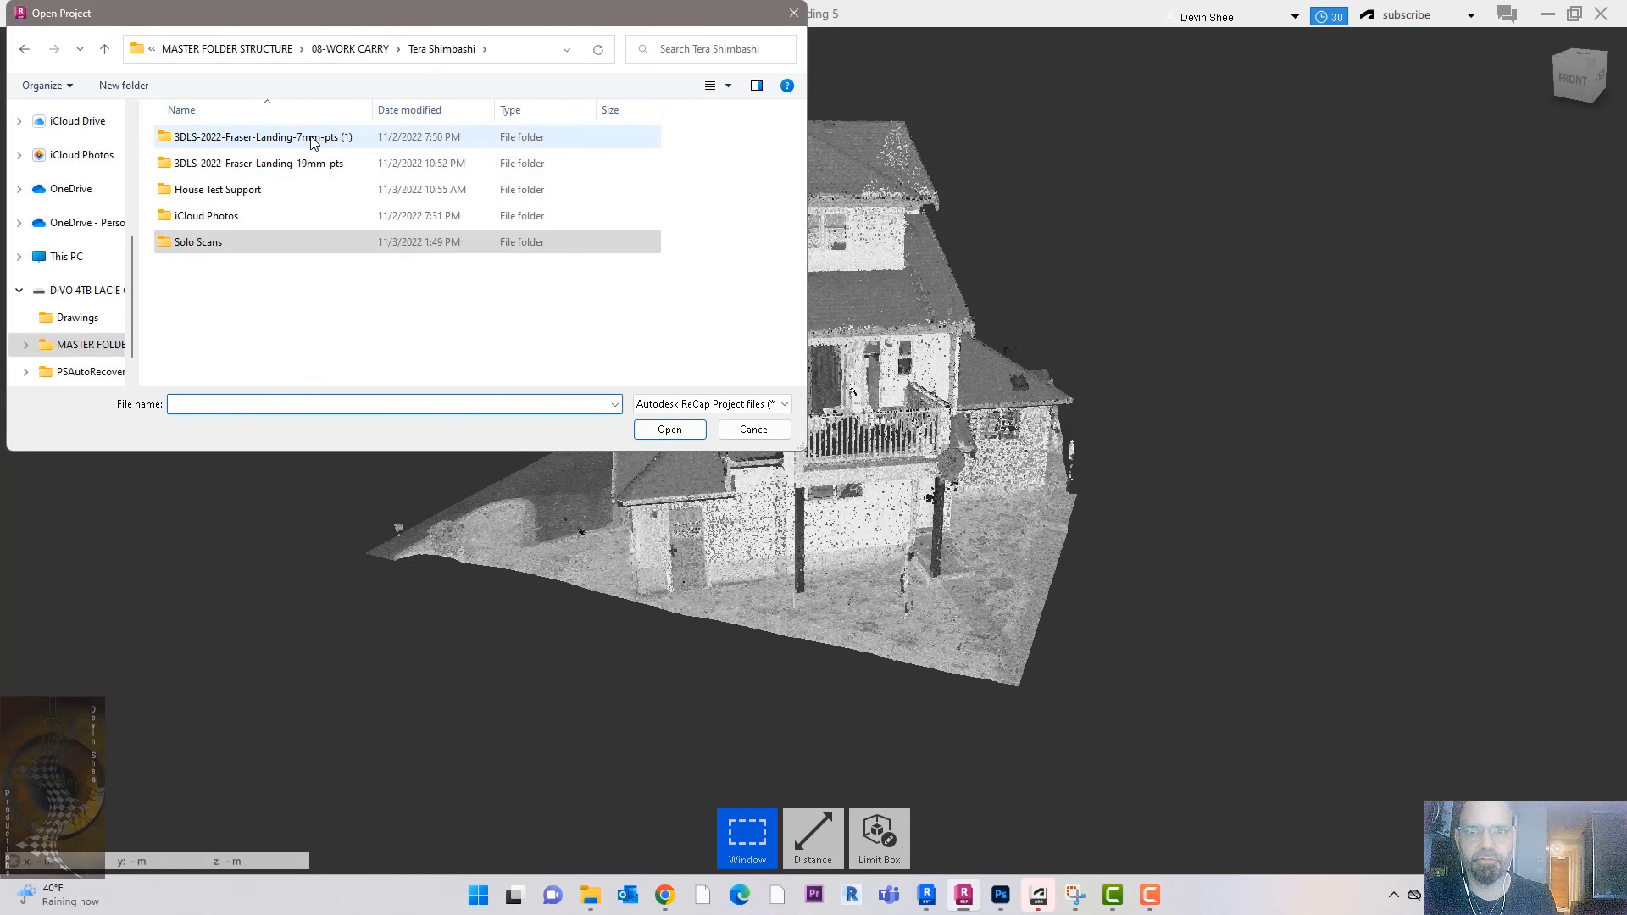
{"action": "left_click_drag", "start_coordinate": [373, 109], "coordinate": [471, 110]}
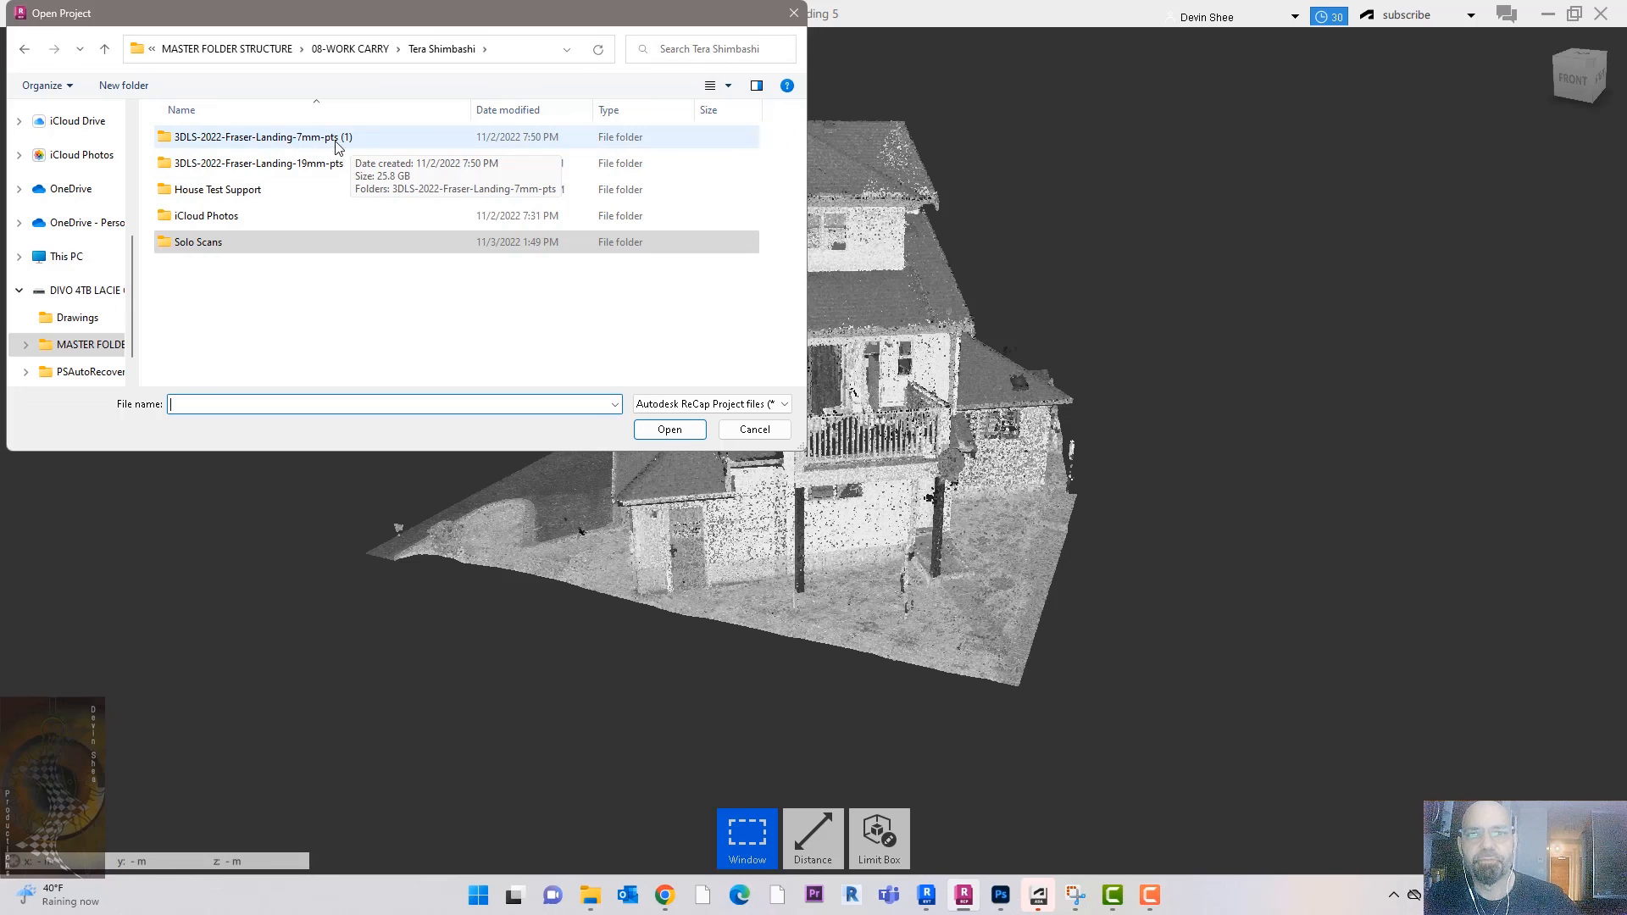
{"action": "double_click", "coordinate": [336, 140]}
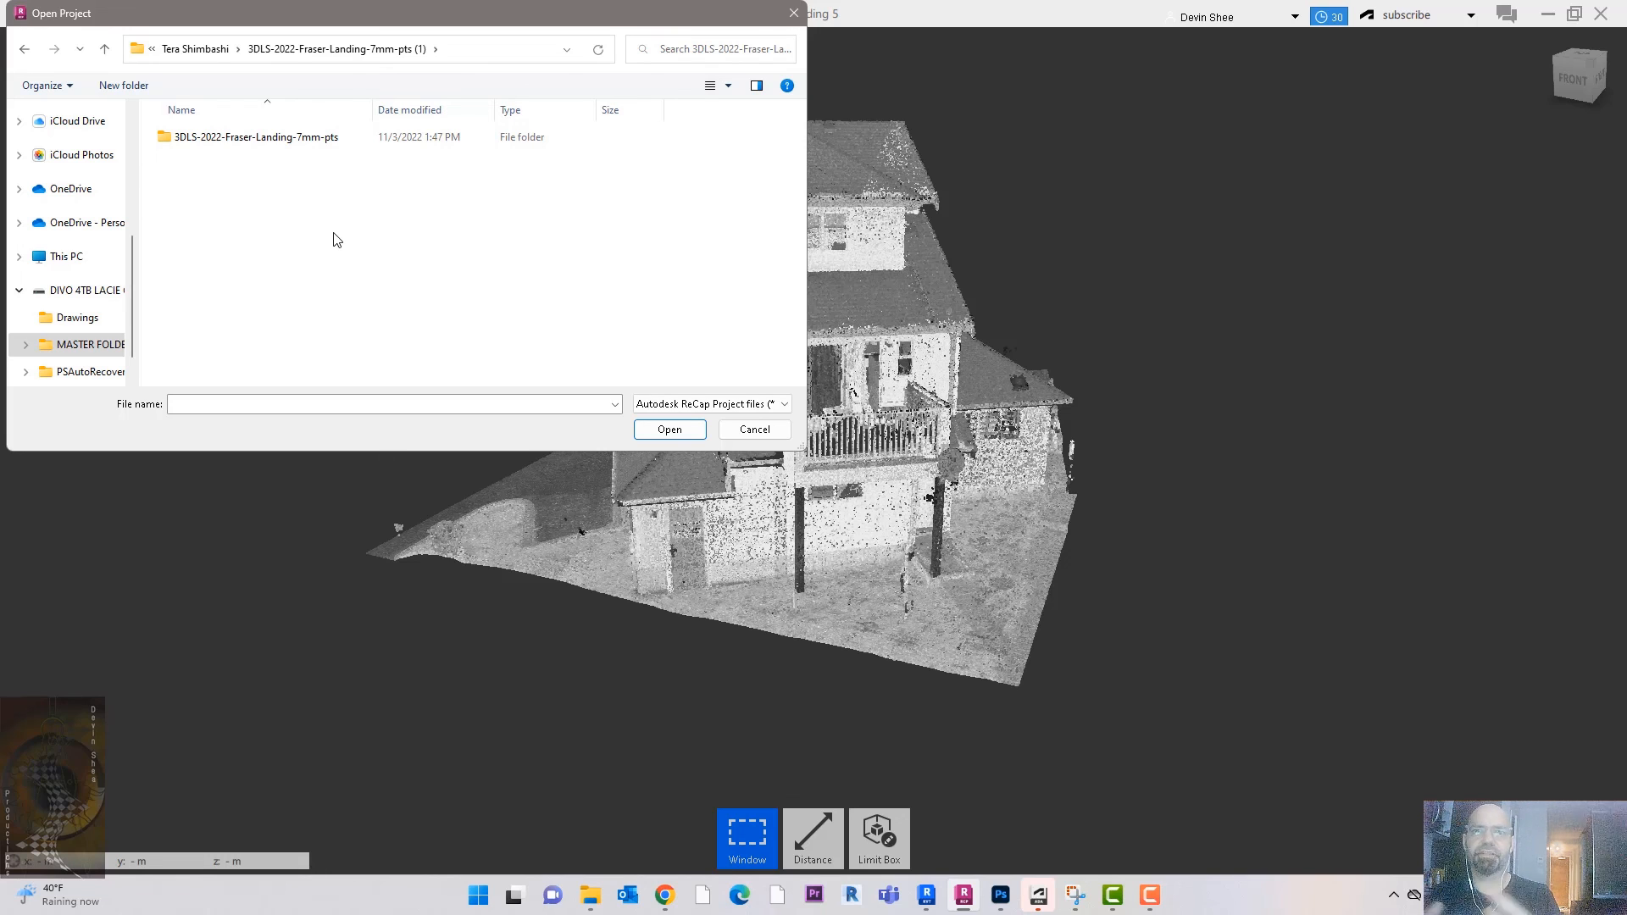
{"action": "left_click", "coordinate": [216, 51]}
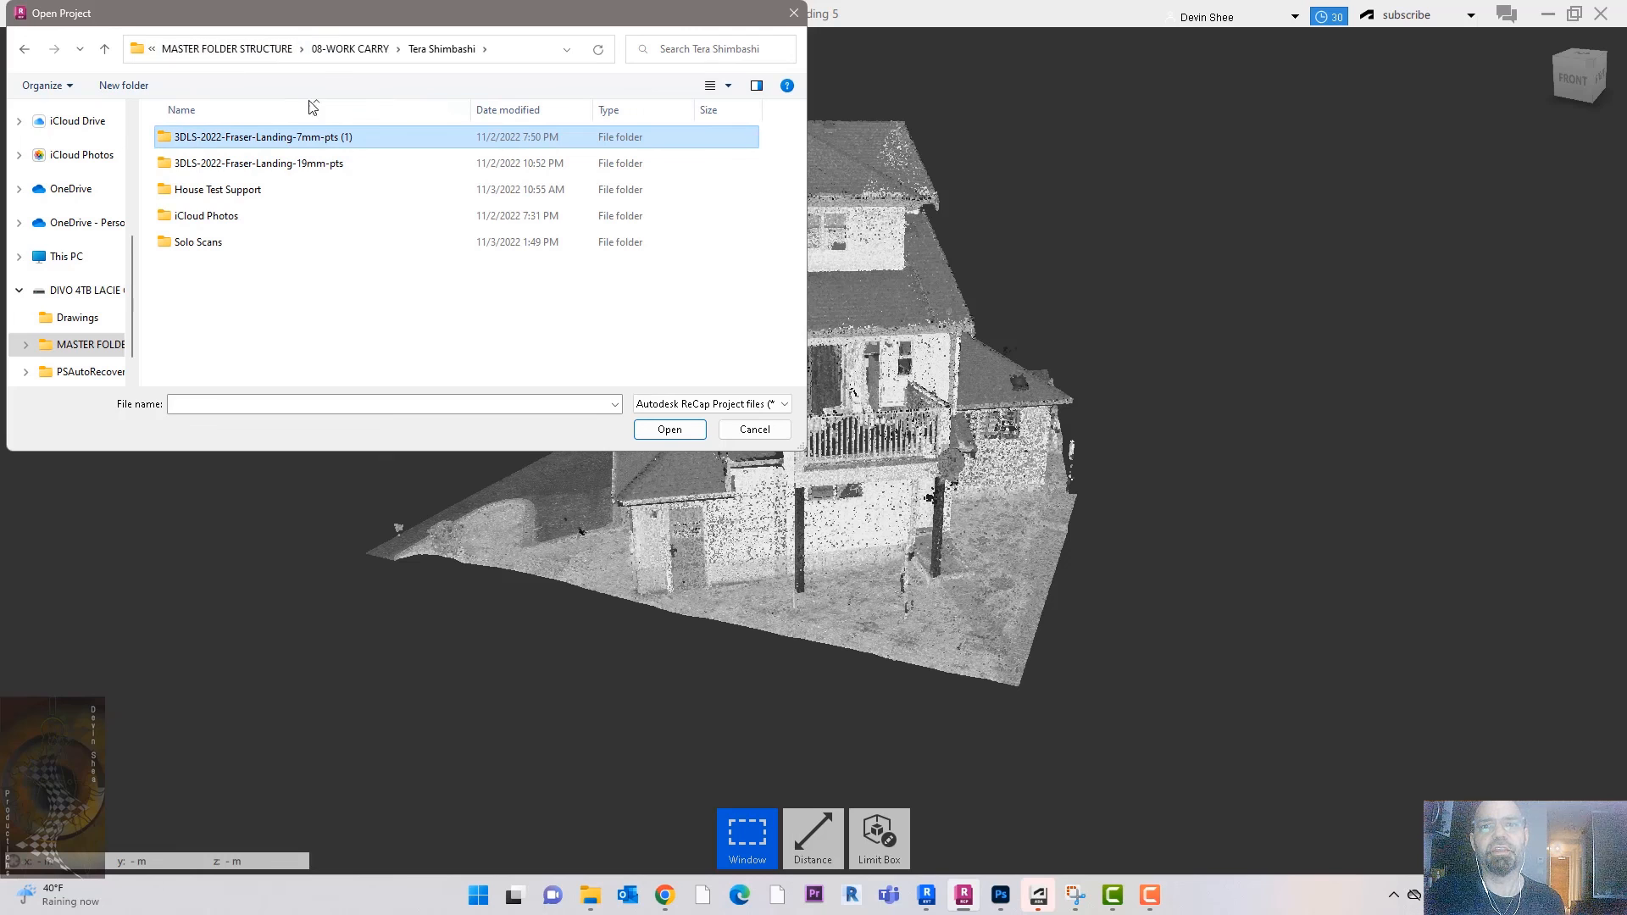
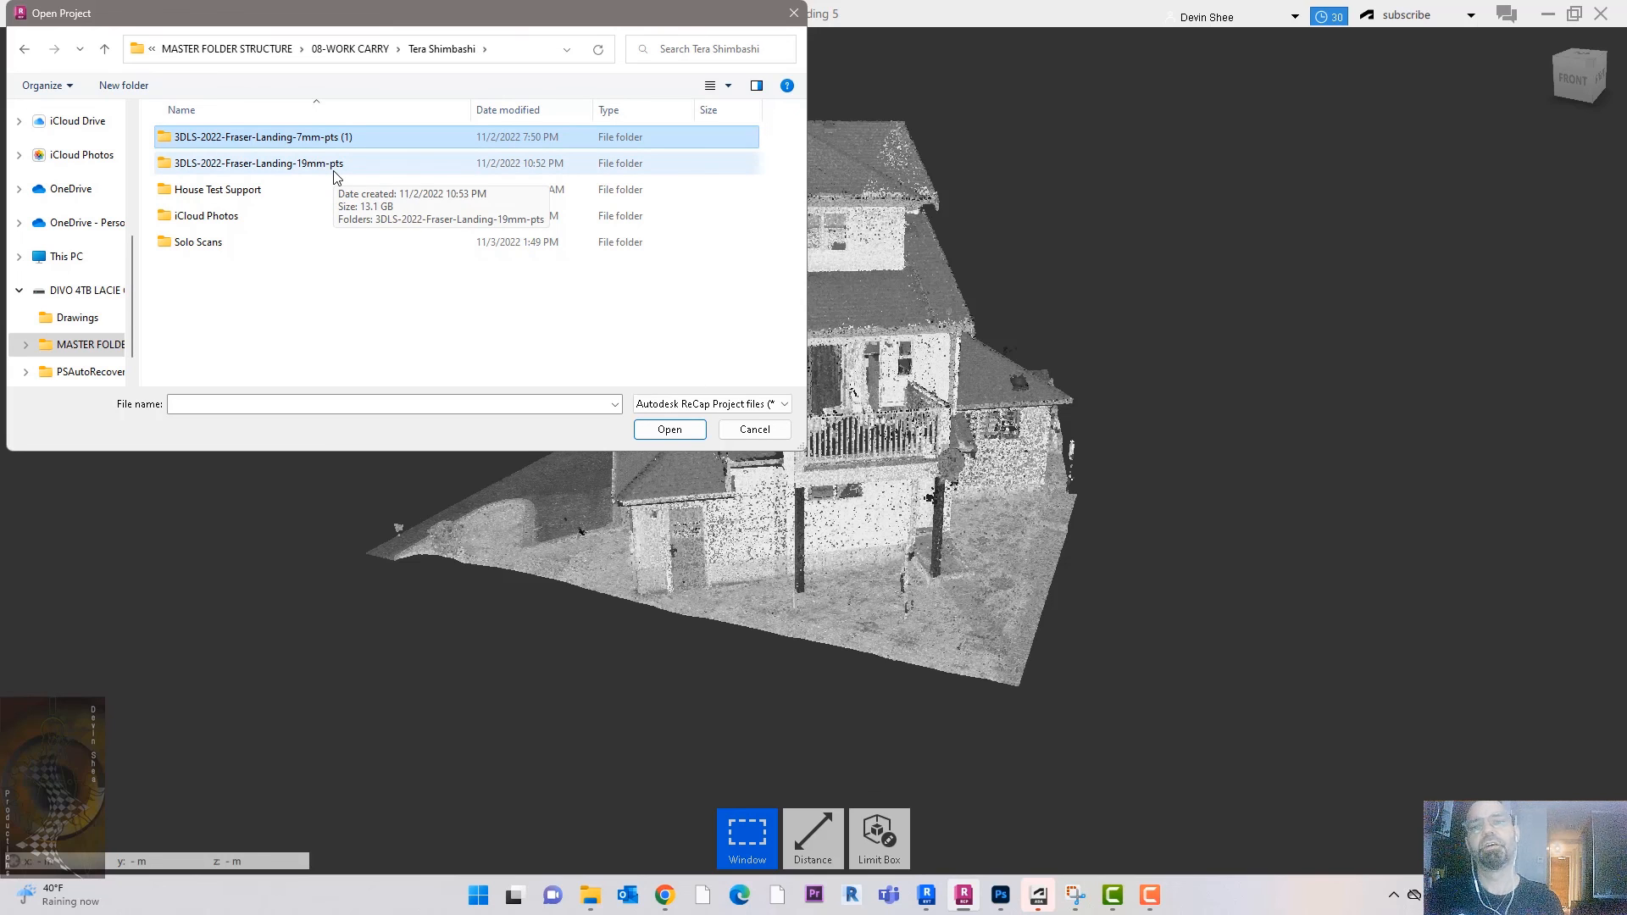
{"action": "double_click", "coordinate": [329, 137]}
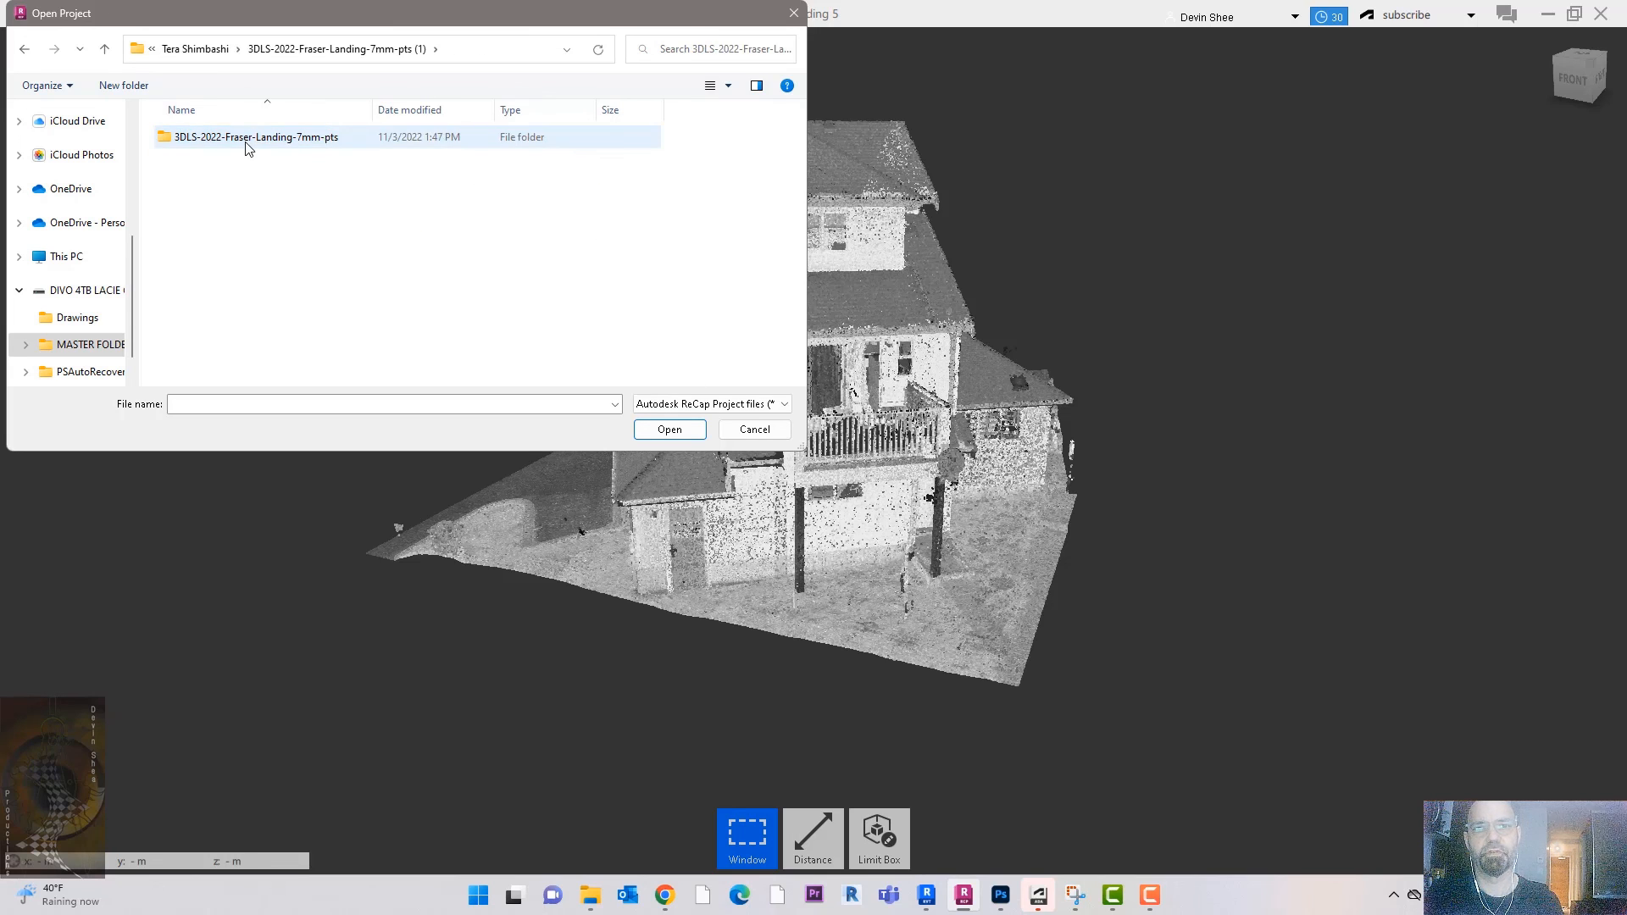
{"action": "double_click", "coordinate": [247, 141]}
{"action": "left_click", "coordinate": [237, 162]}
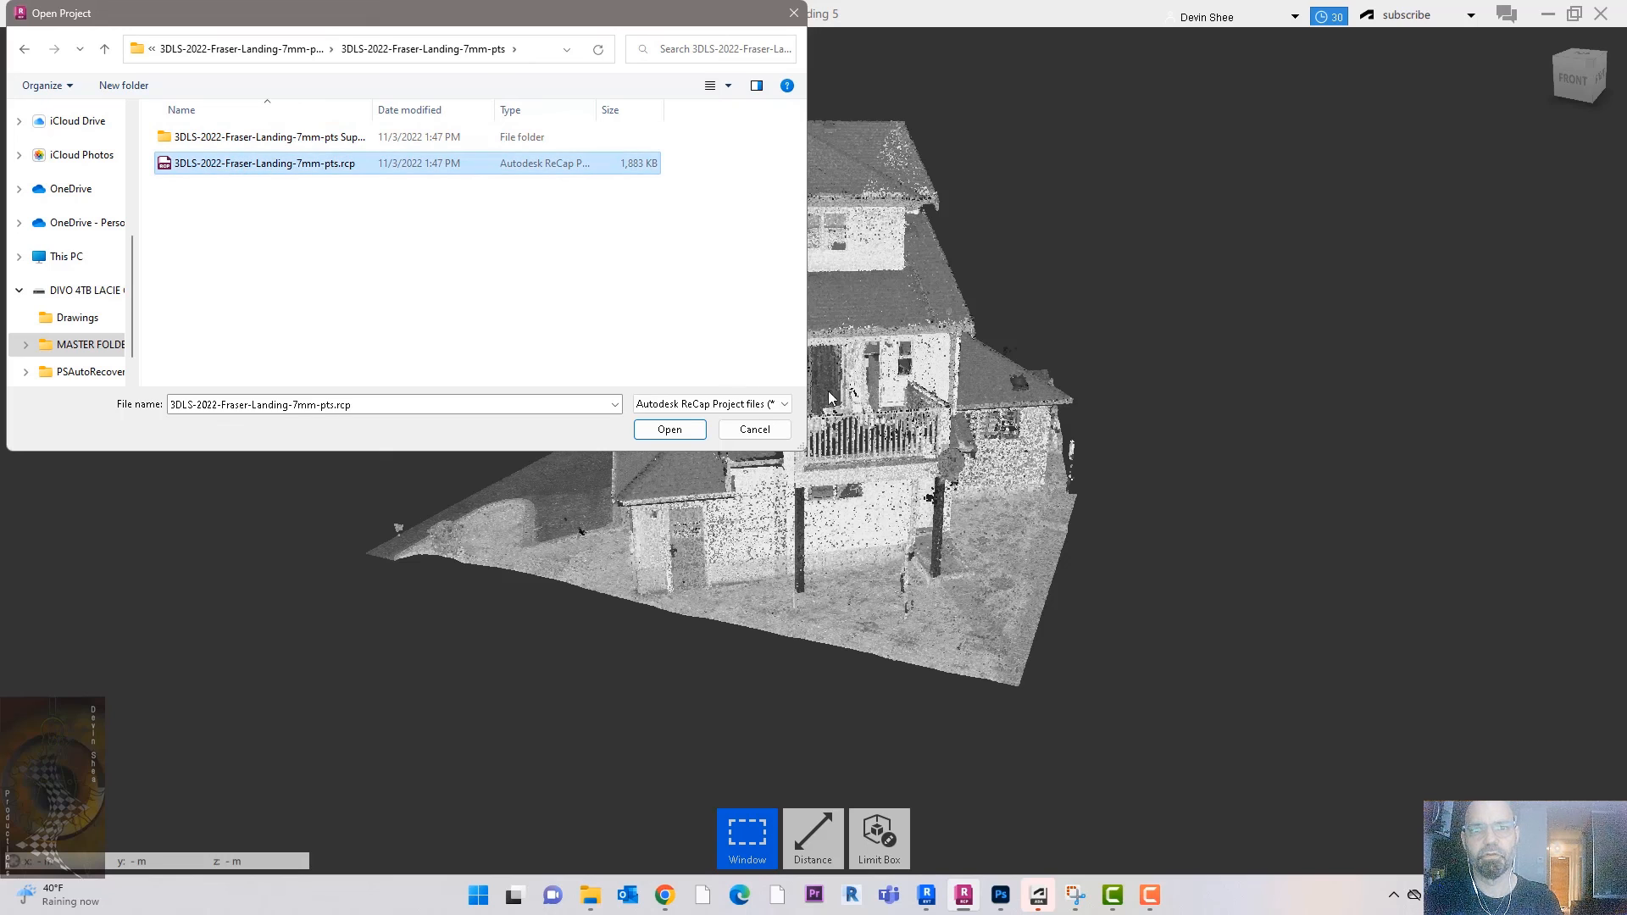
{"action": "left_click", "coordinate": [670, 430]}
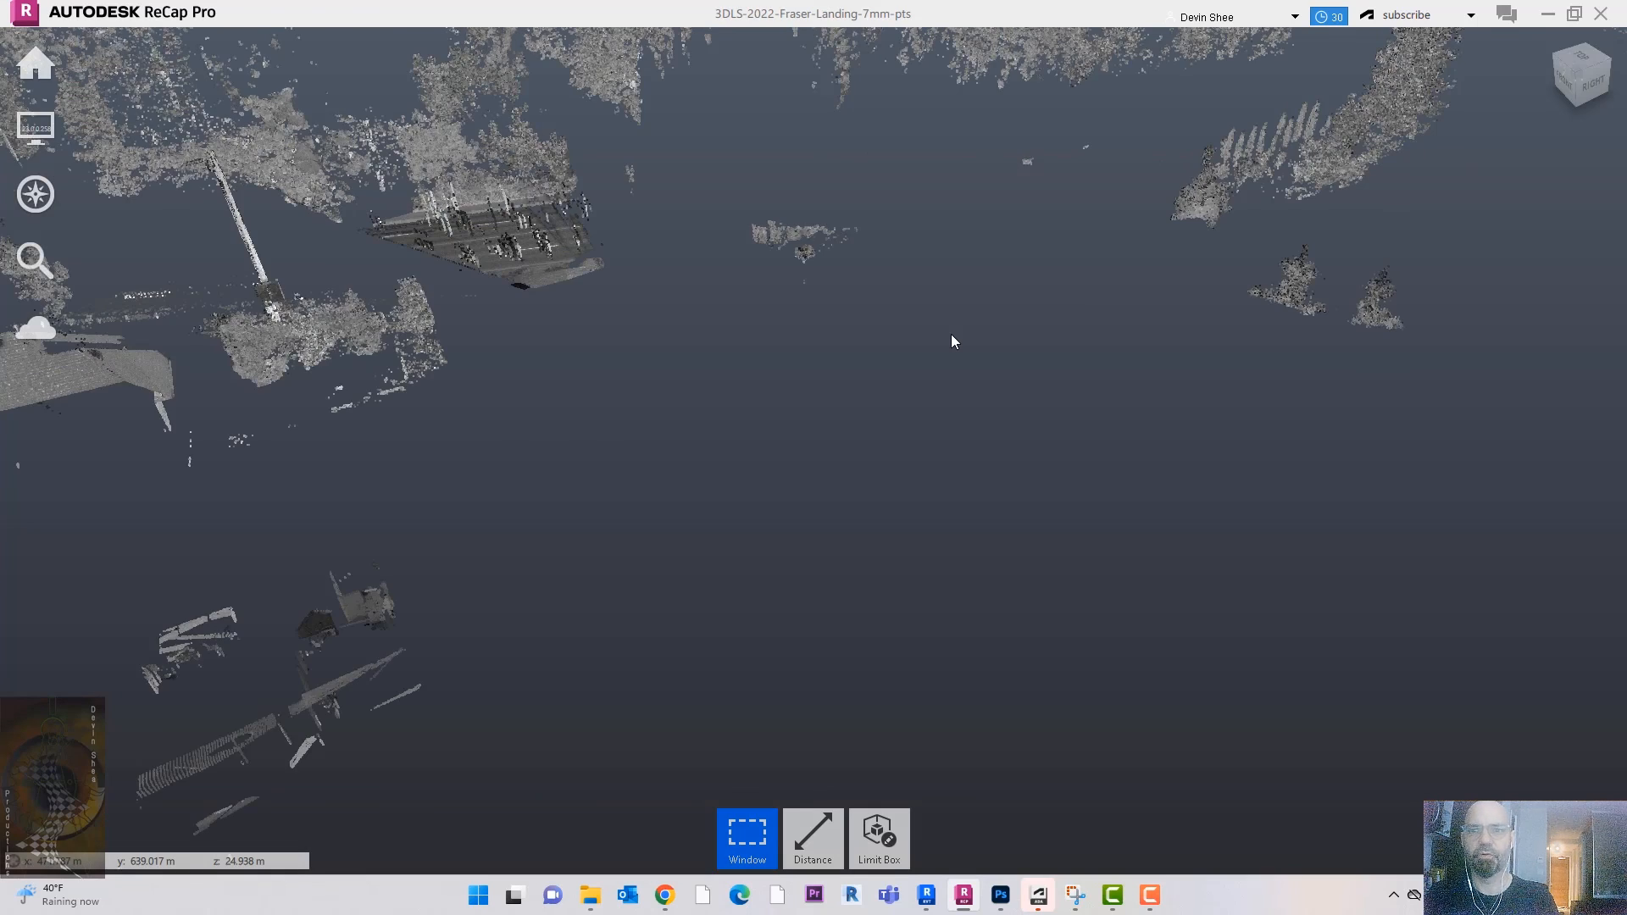
Step: Switch to the Fraser Landing Site model in Revit and link the Building 5.rcp point cloud with Auto - Origin to Last Placed positioning
{"action": "mouse_move", "coordinate": [926, 895]}
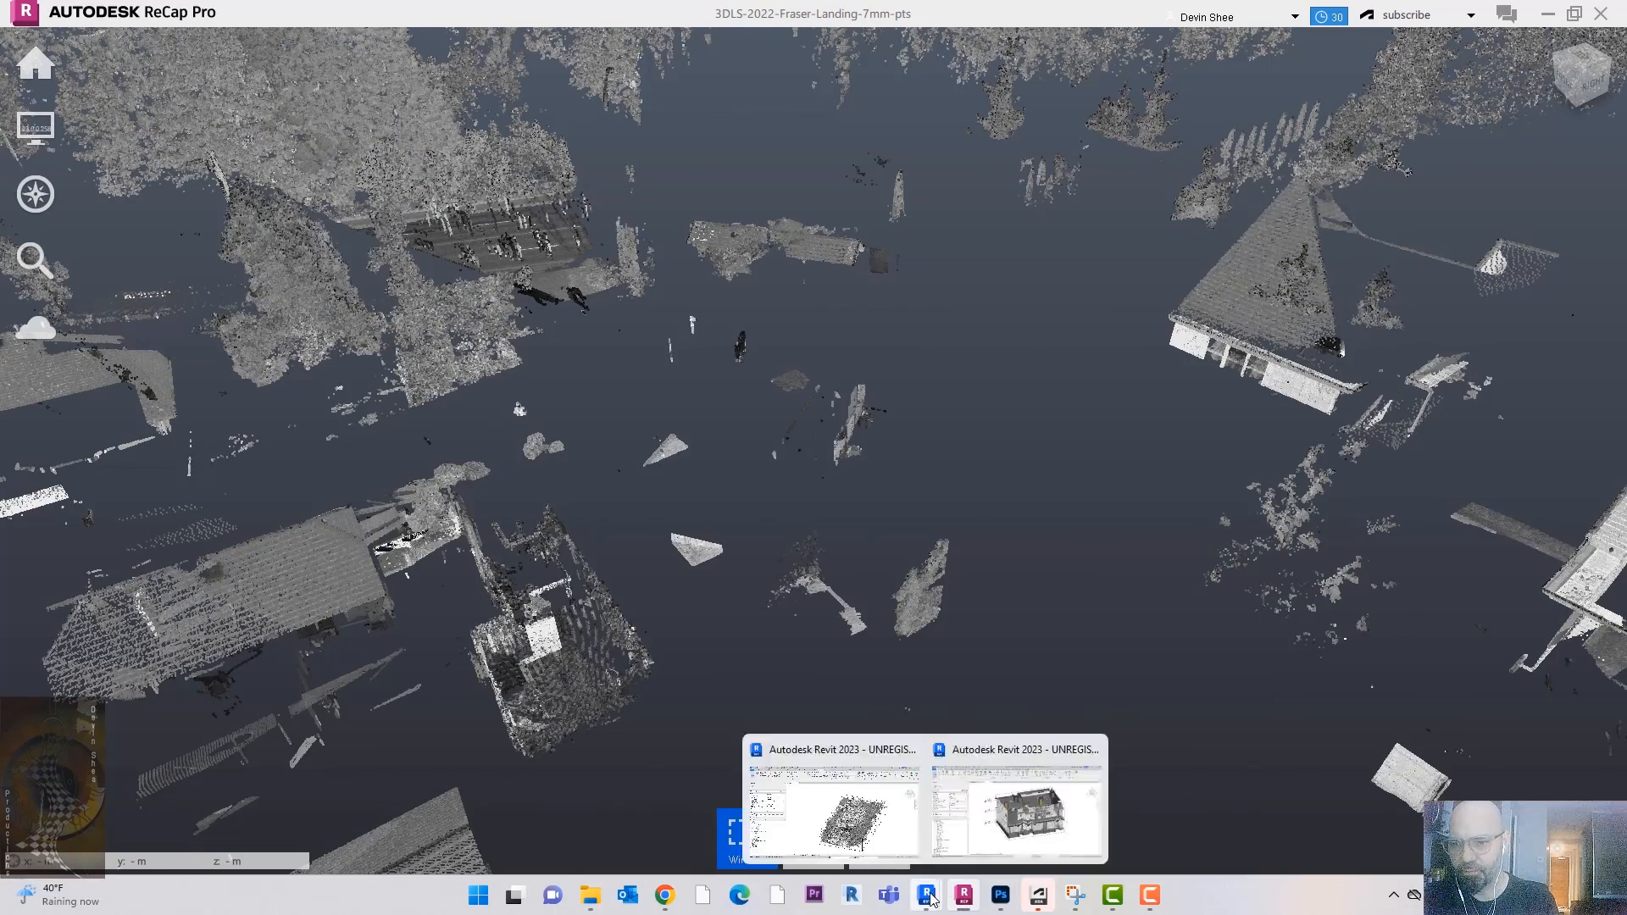
{"action": "left_click", "coordinate": [873, 757]}
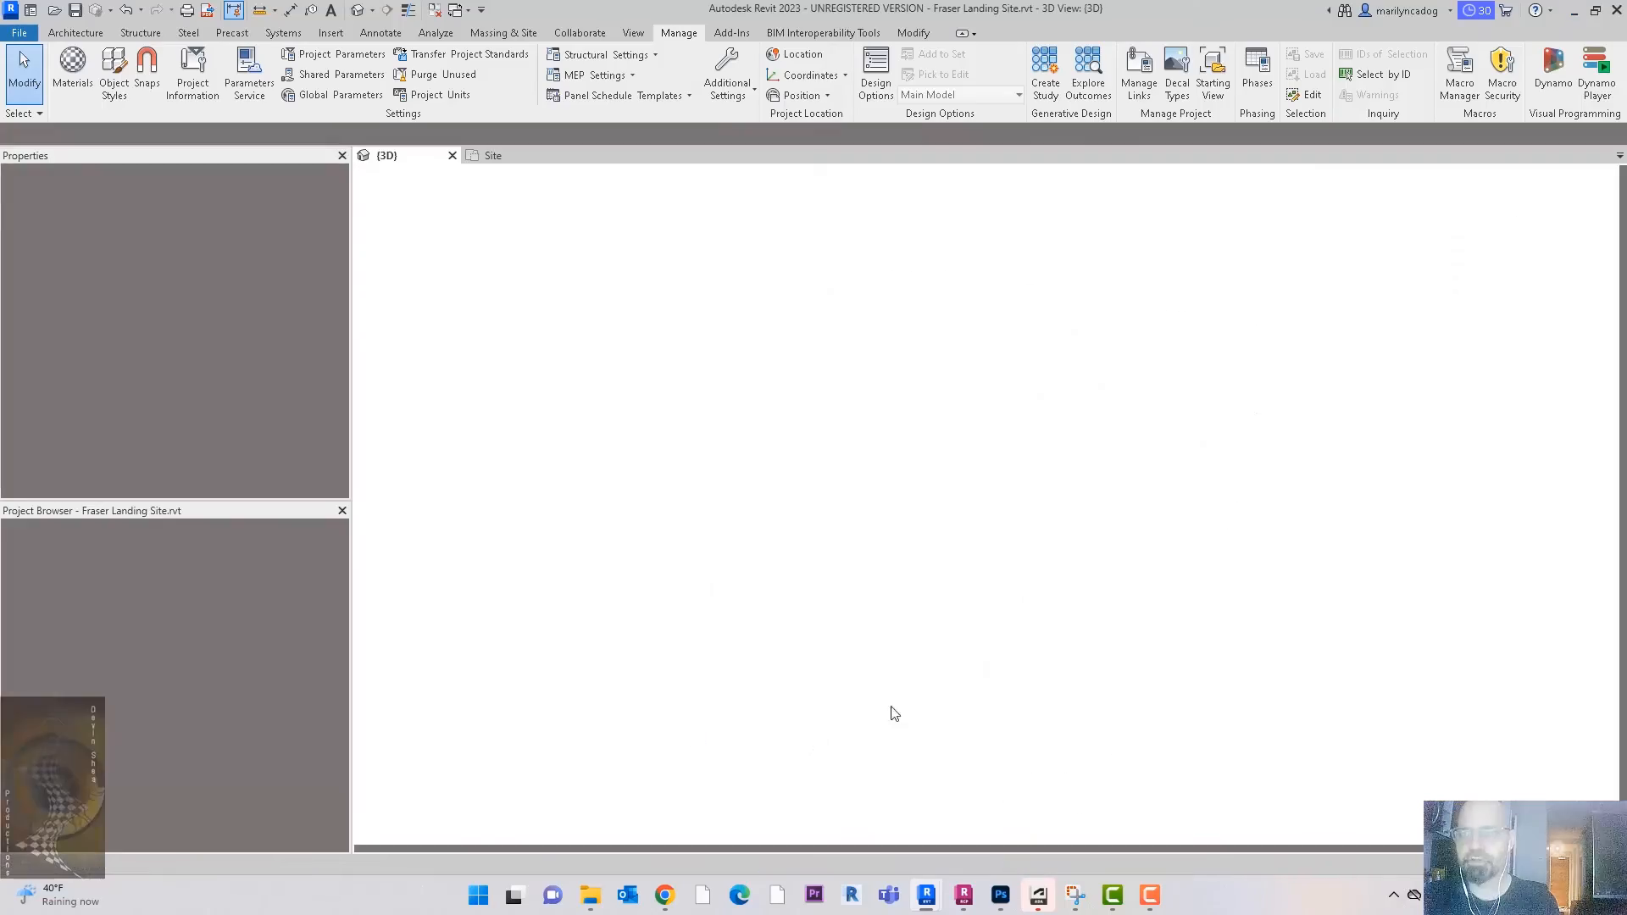
{"action": "middle_click_drag", "start_coordinate": [750, 295], "coordinate": [702, 284]}
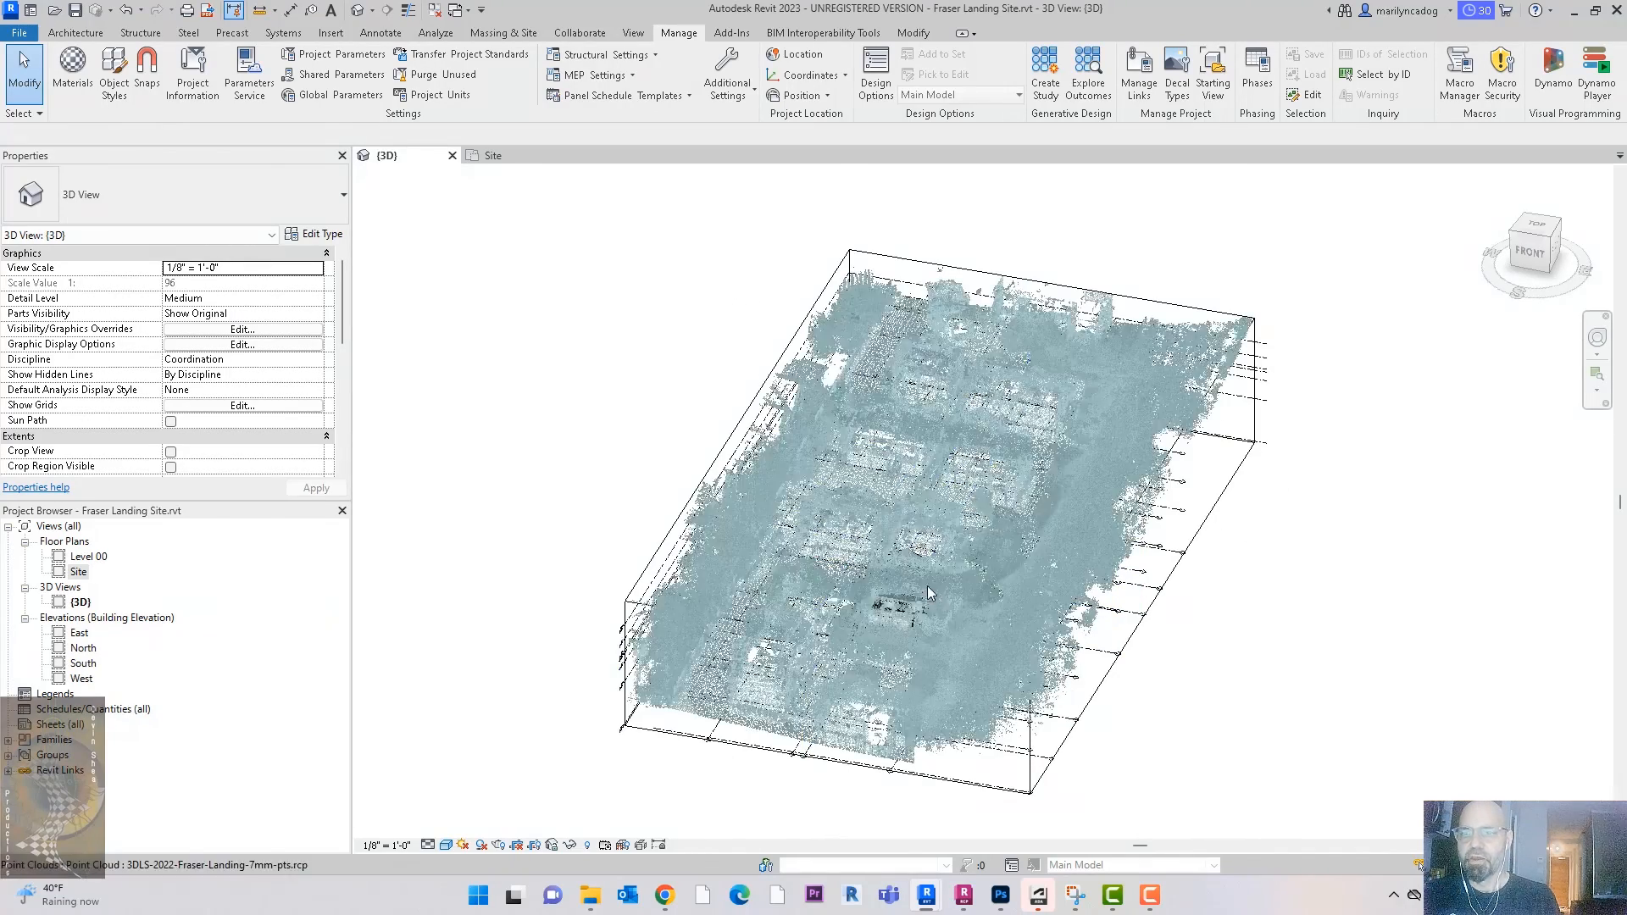
{"action": "left_click", "coordinate": [884, 552]}
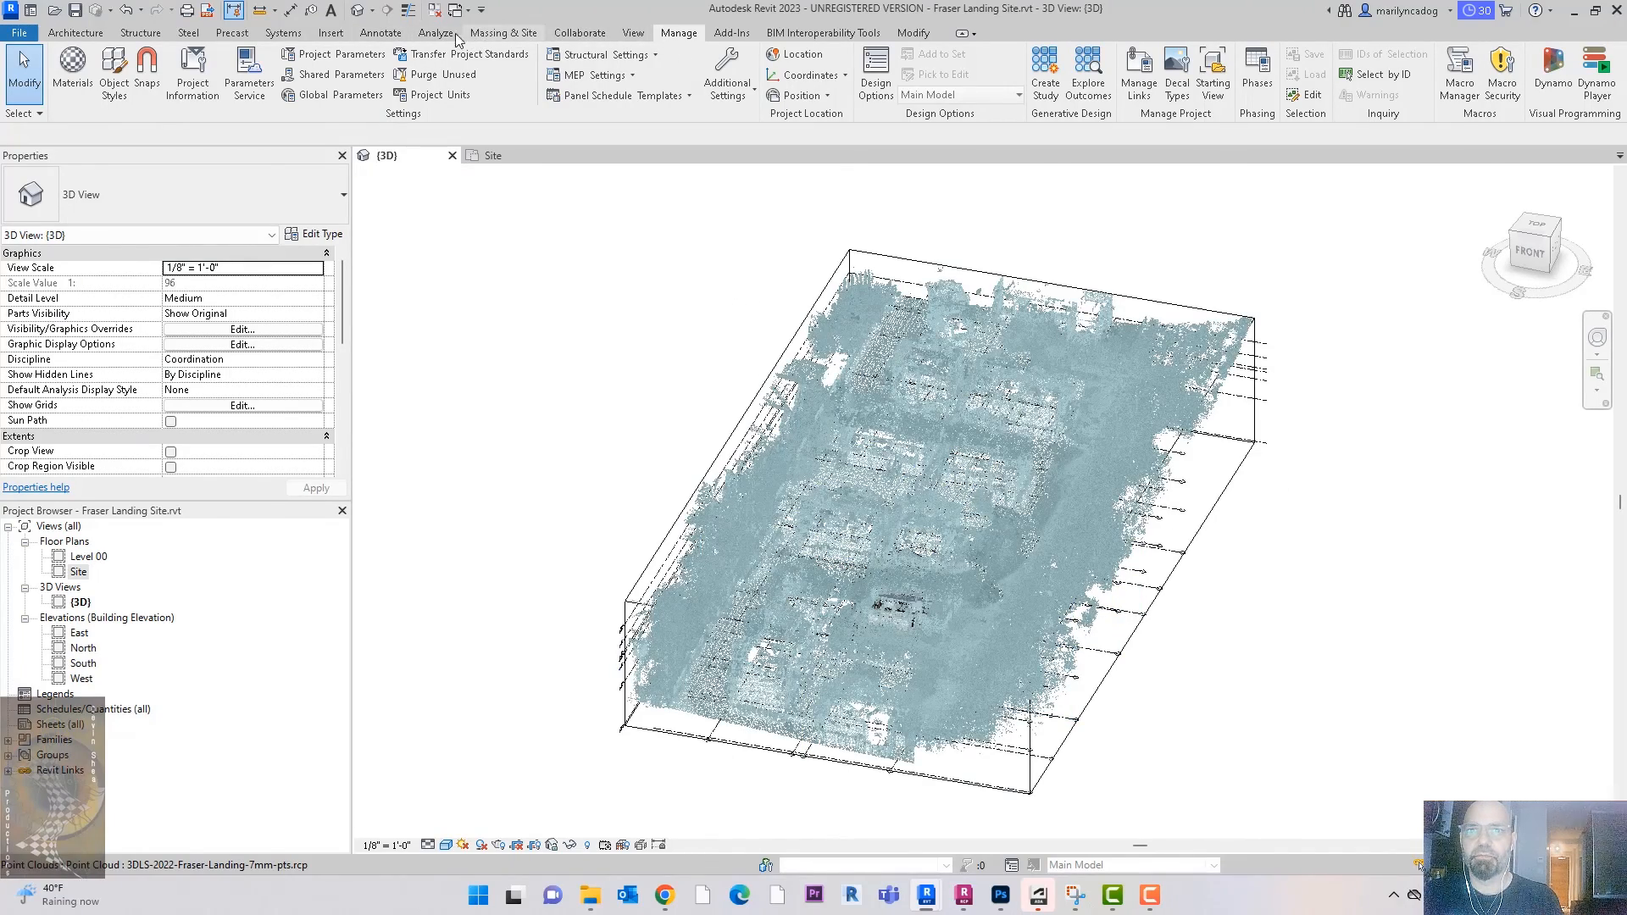
{"action": "left_click", "coordinate": [331, 32]}
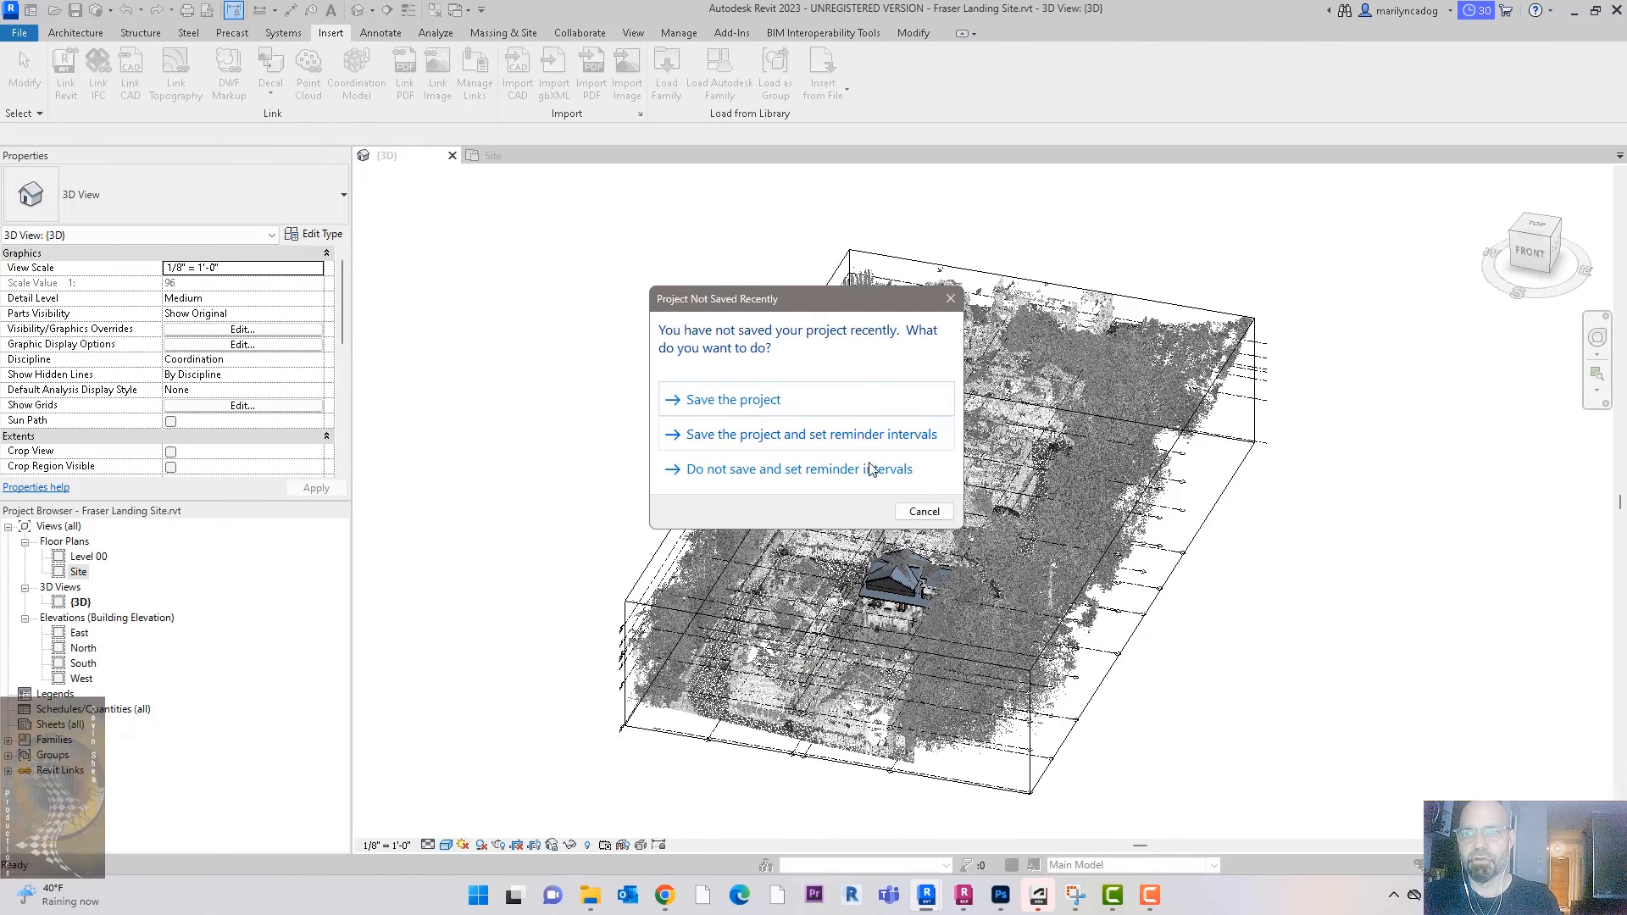
{"action": "left_click", "coordinate": [924, 511]}
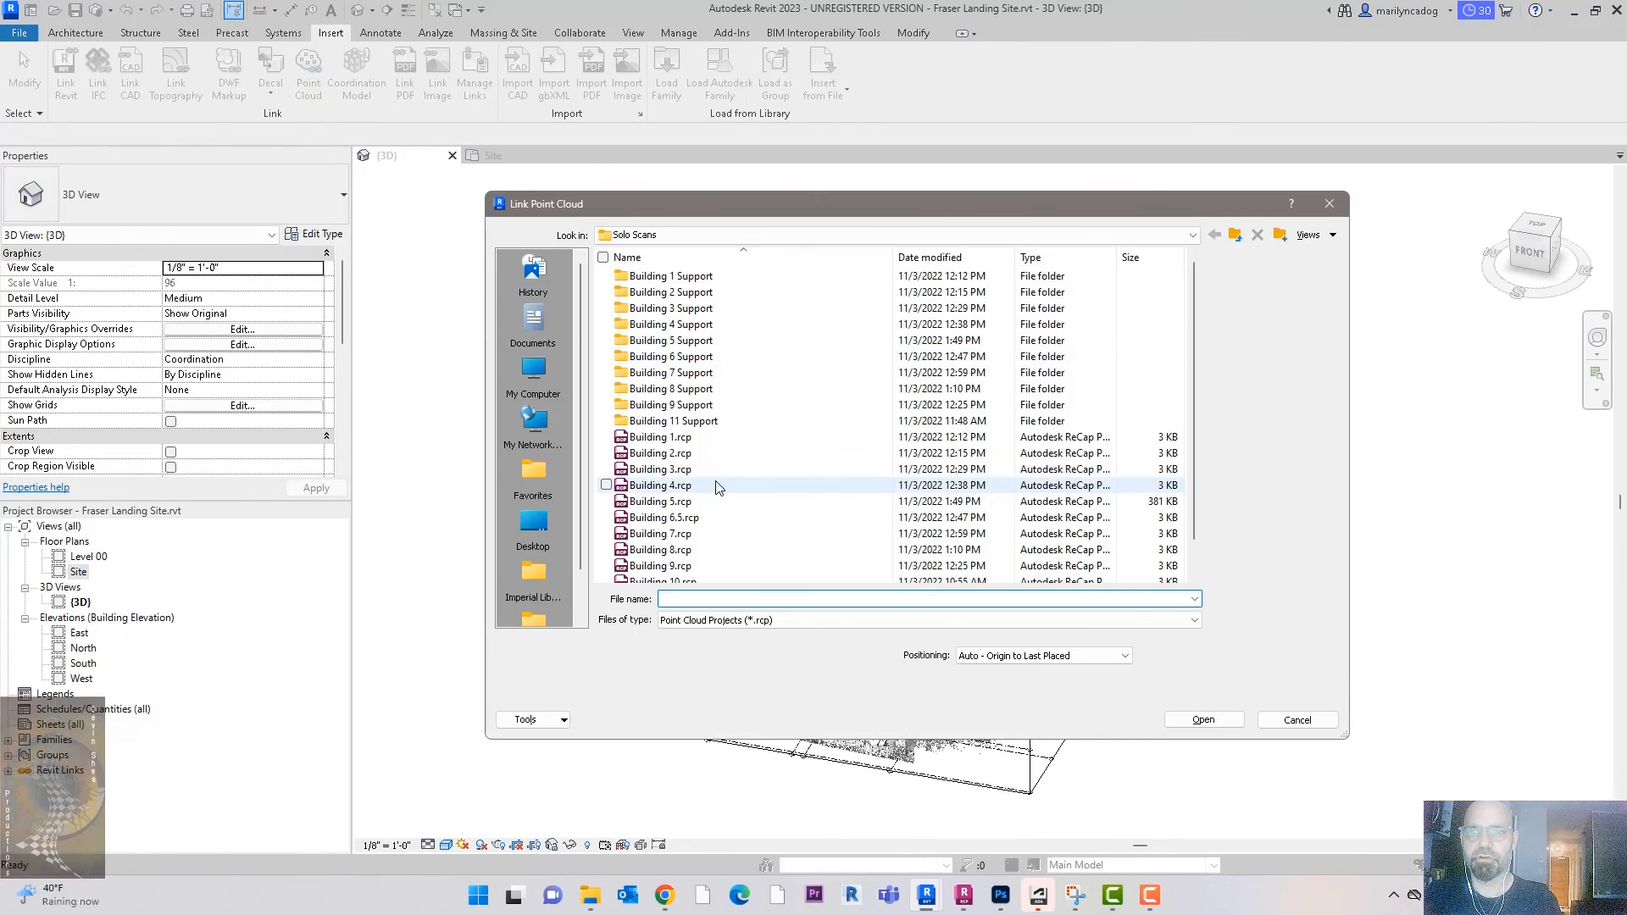
{"action": "left_click", "coordinate": [708, 502]}
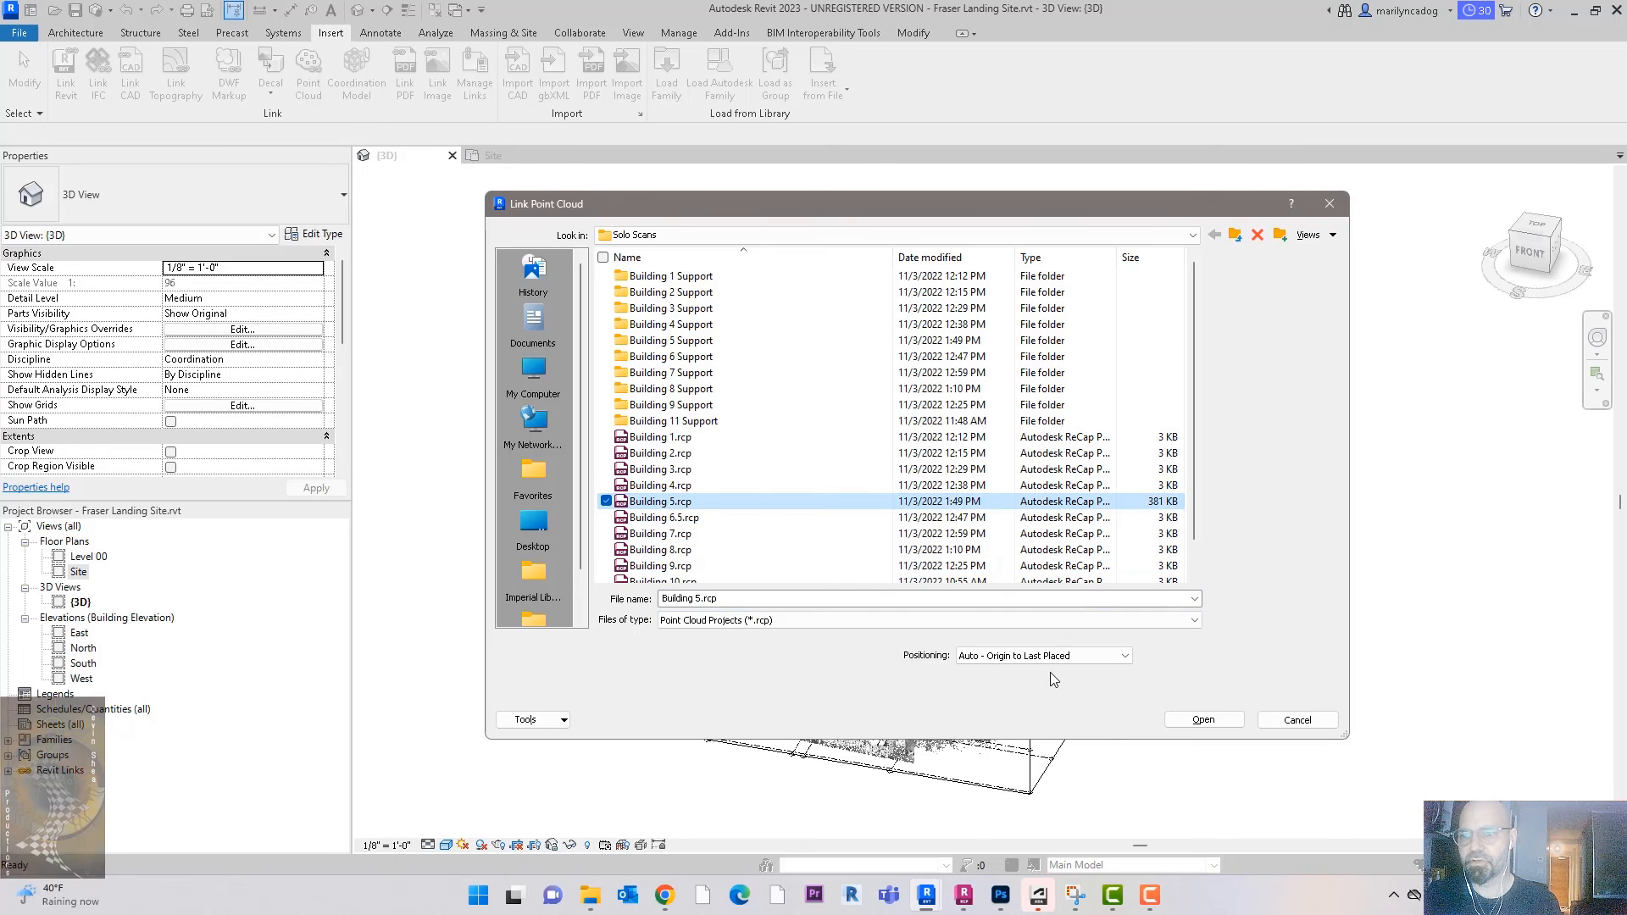
{"action": "left_click", "coordinate": [1202, 720]}
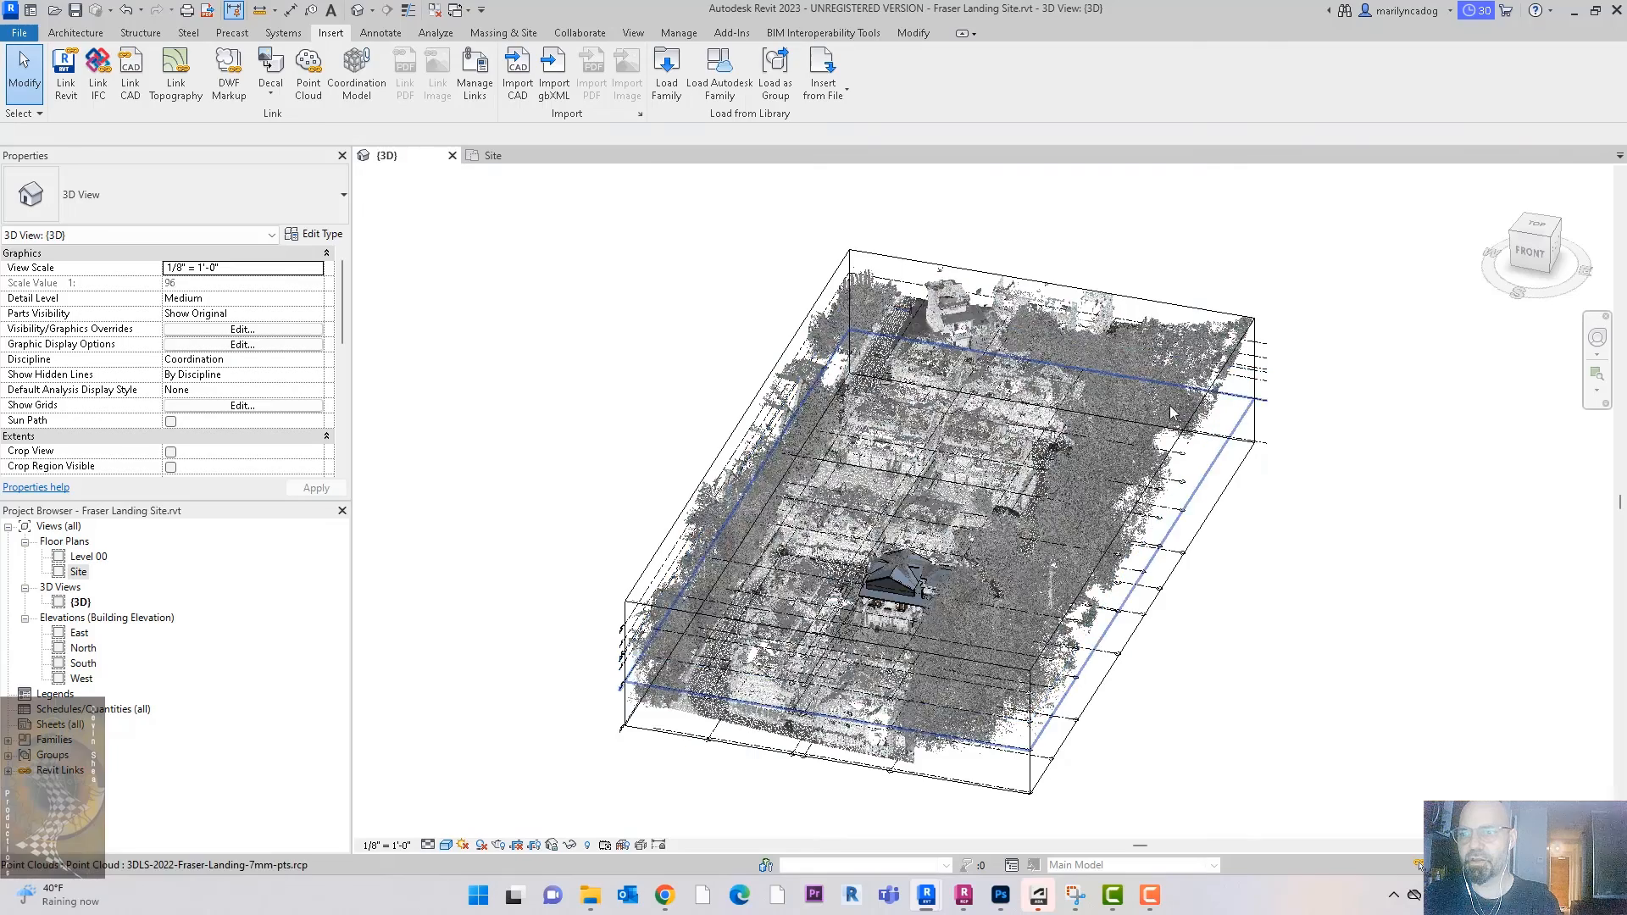
Step: Hide the full-site 3DLS-2022-Fraser-Landing-7mm-pts point cloud in the 3D view
{"action": "left_click", "coordinate": [1158, 407]}
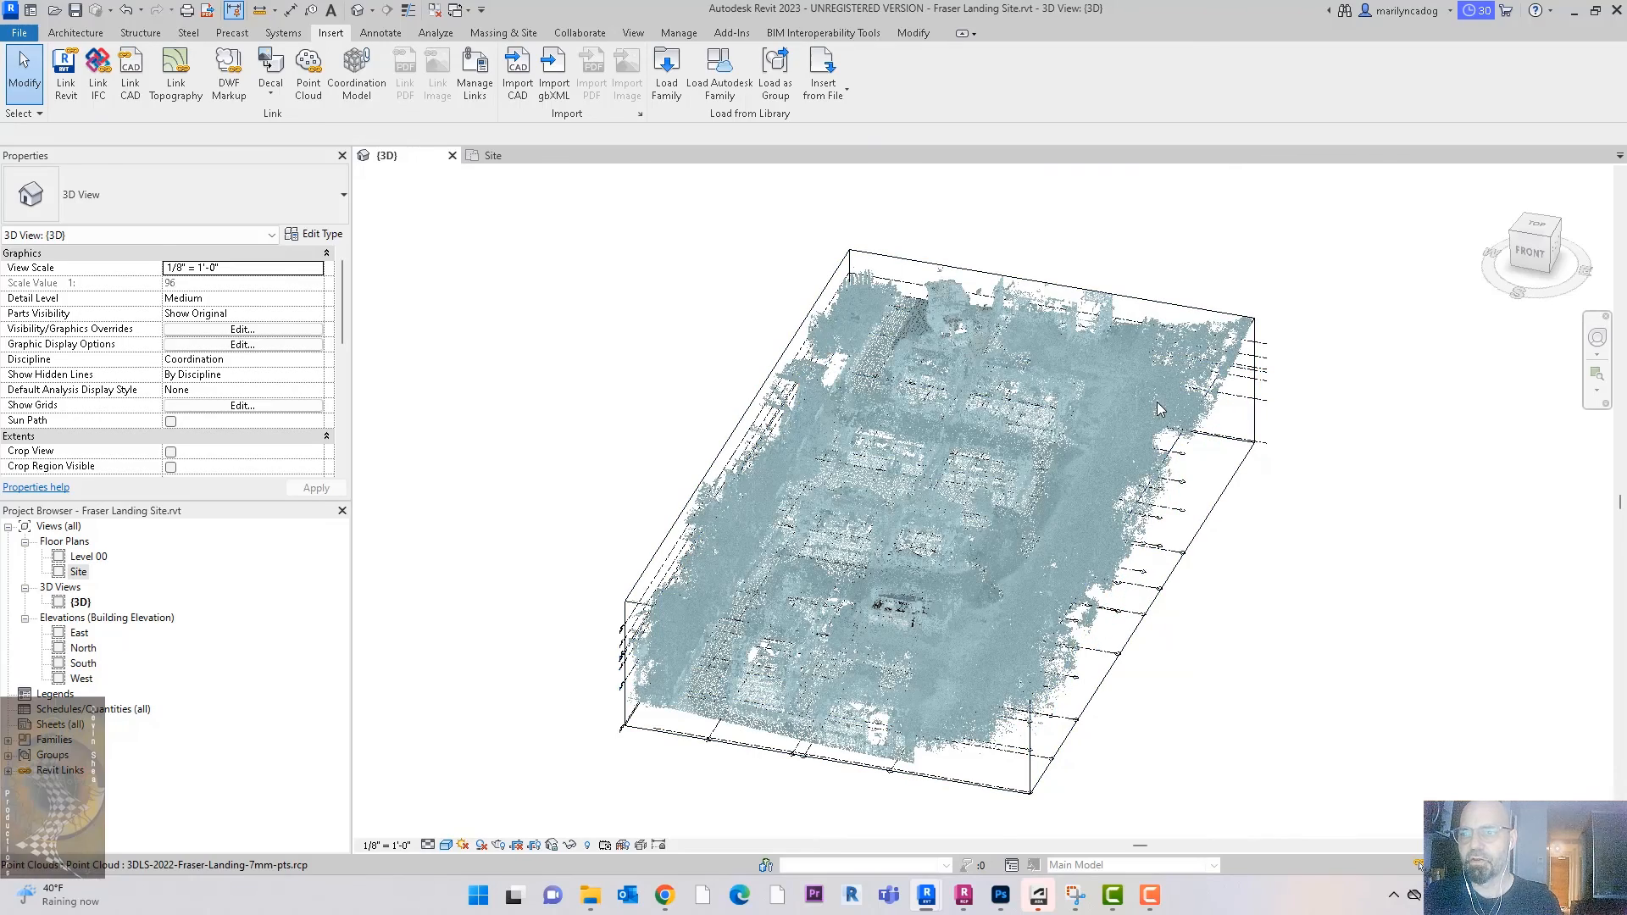
{"action": "right_click", "coordinate": [1158, 404]}
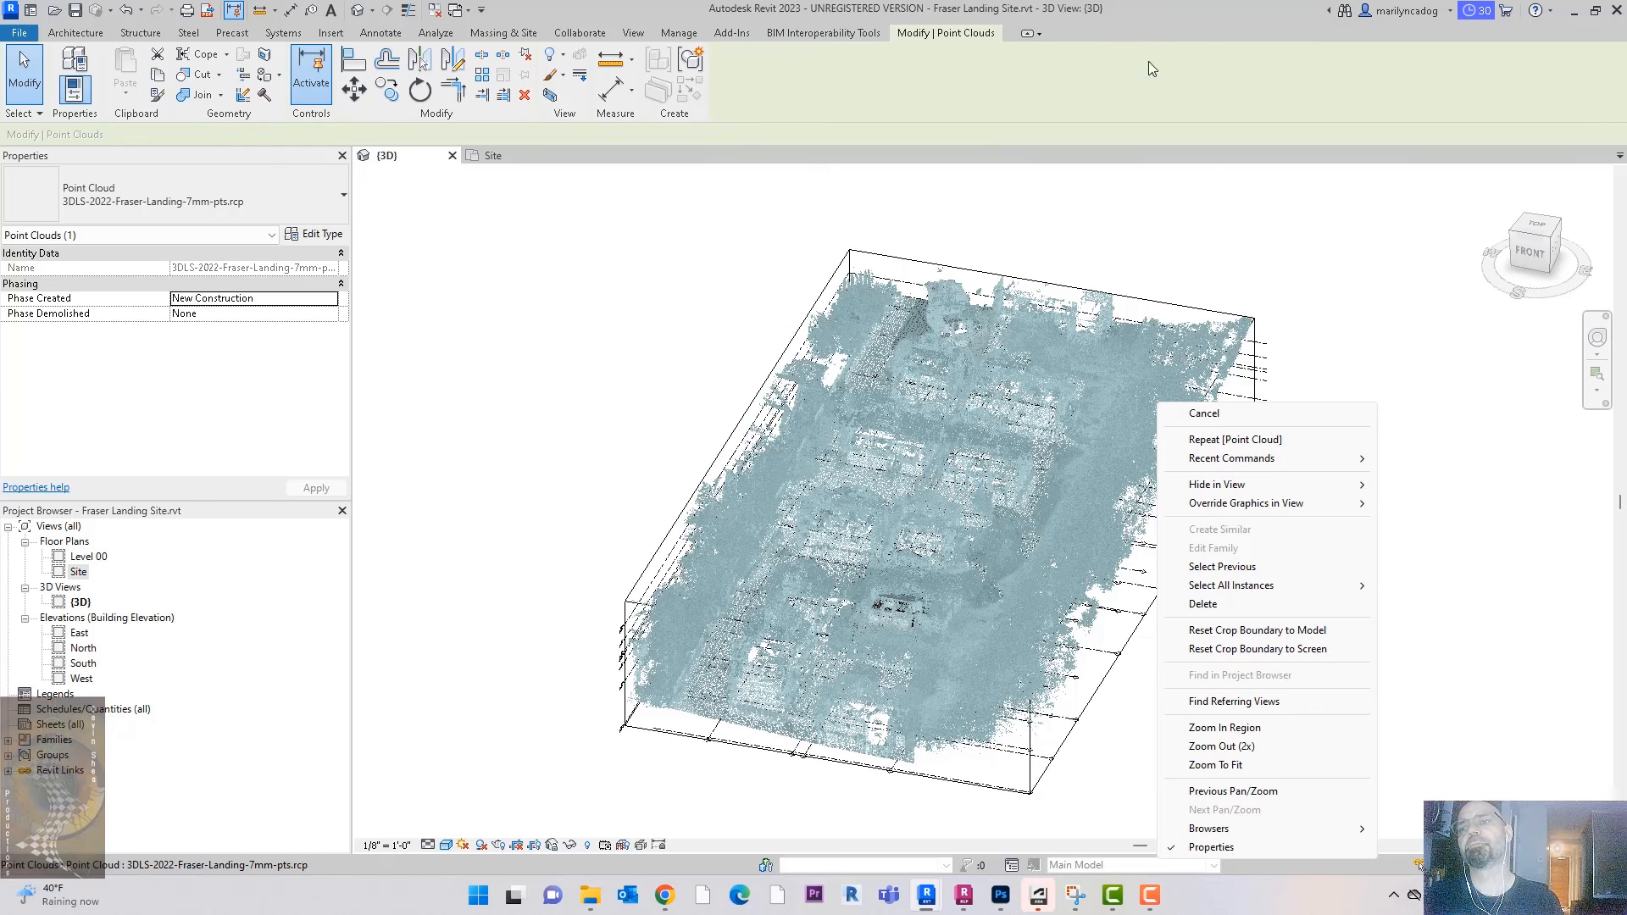
{"action": "mouse_move", "coordinate": [1257, 585]}
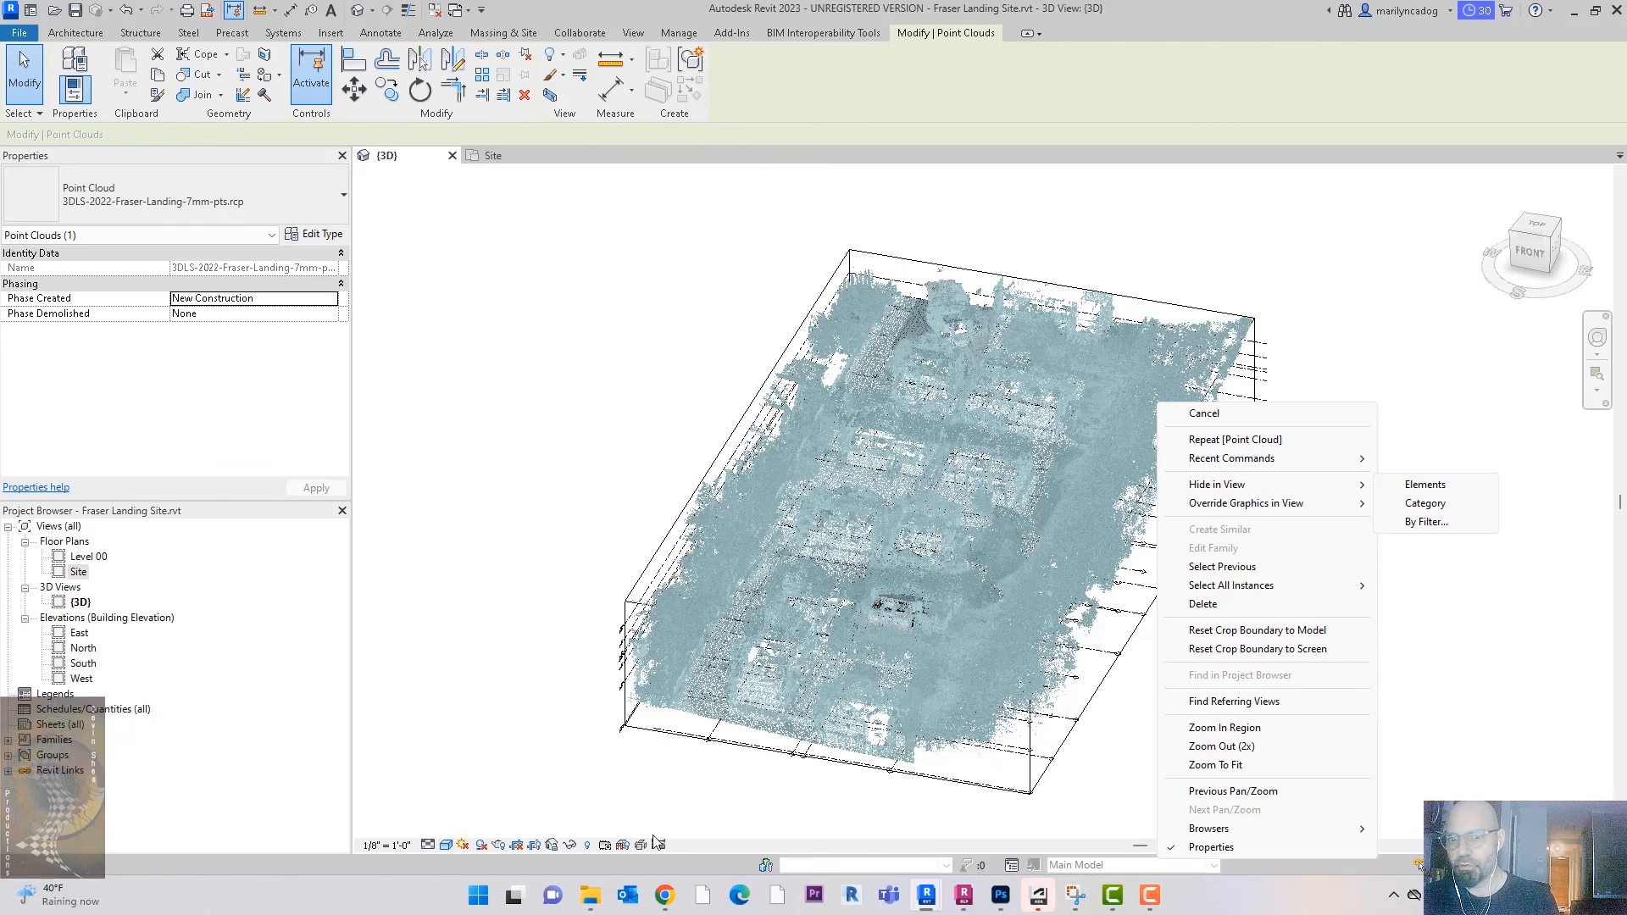
Step: Temporarily hide the selected site-wide point cloud in the 3D view
{"action": "left_click", "coordinate": [568, 844]}
{"action": "left_click", "coordinate": [581, 807]}
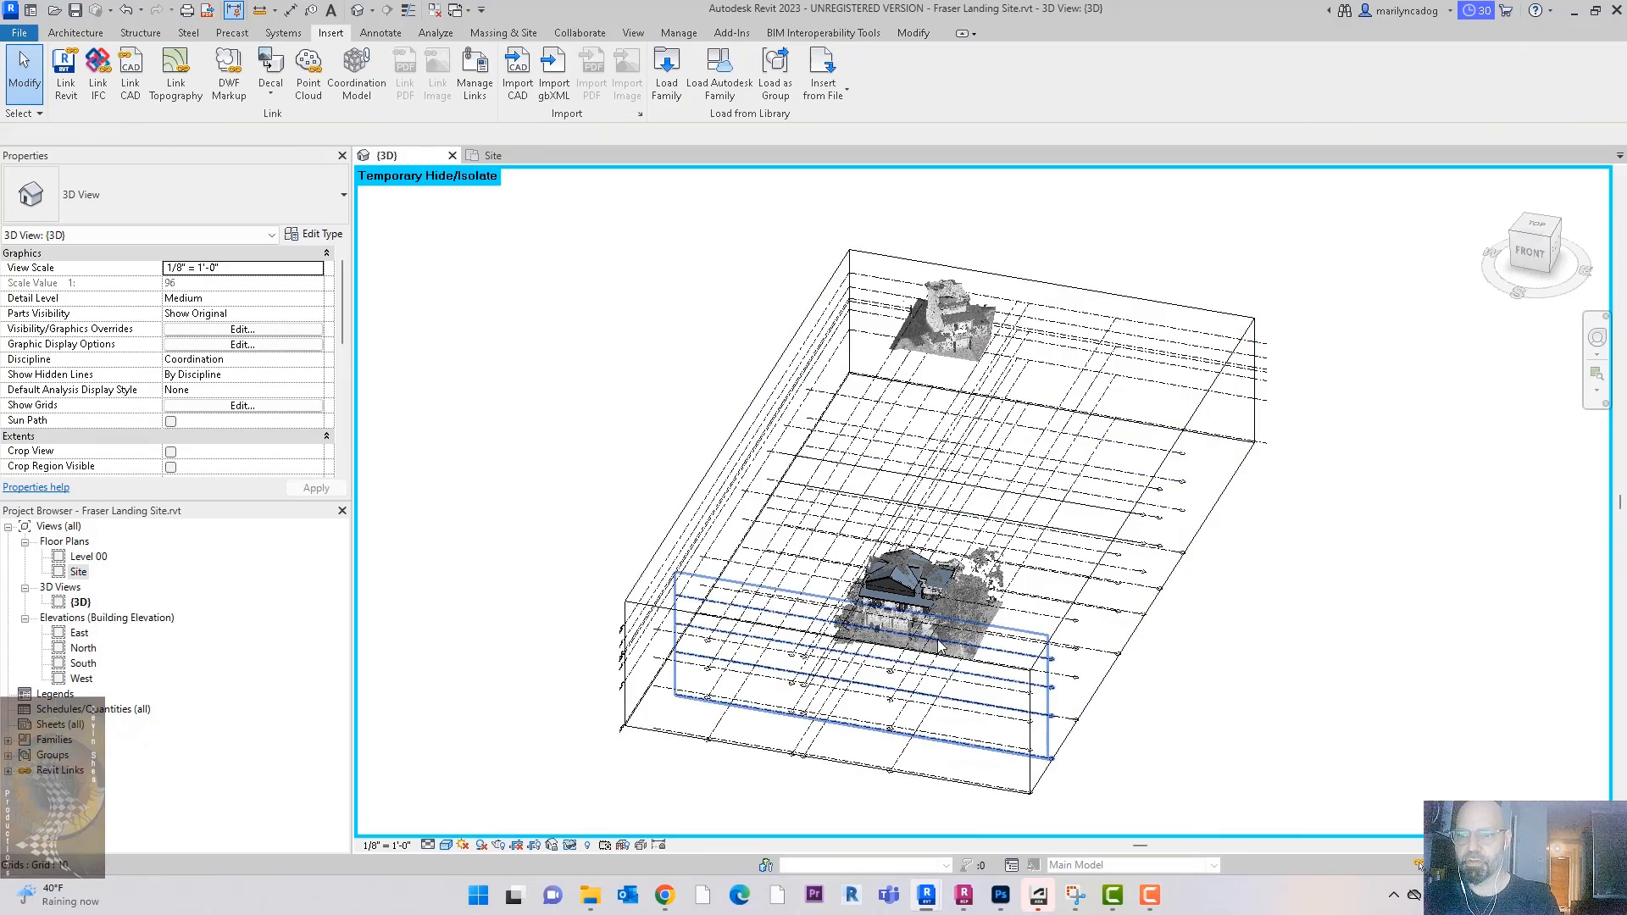
{"action": "scroll", "coordinate": [894, 577], "scroll_direction": "up", "scroll_amount": 5}
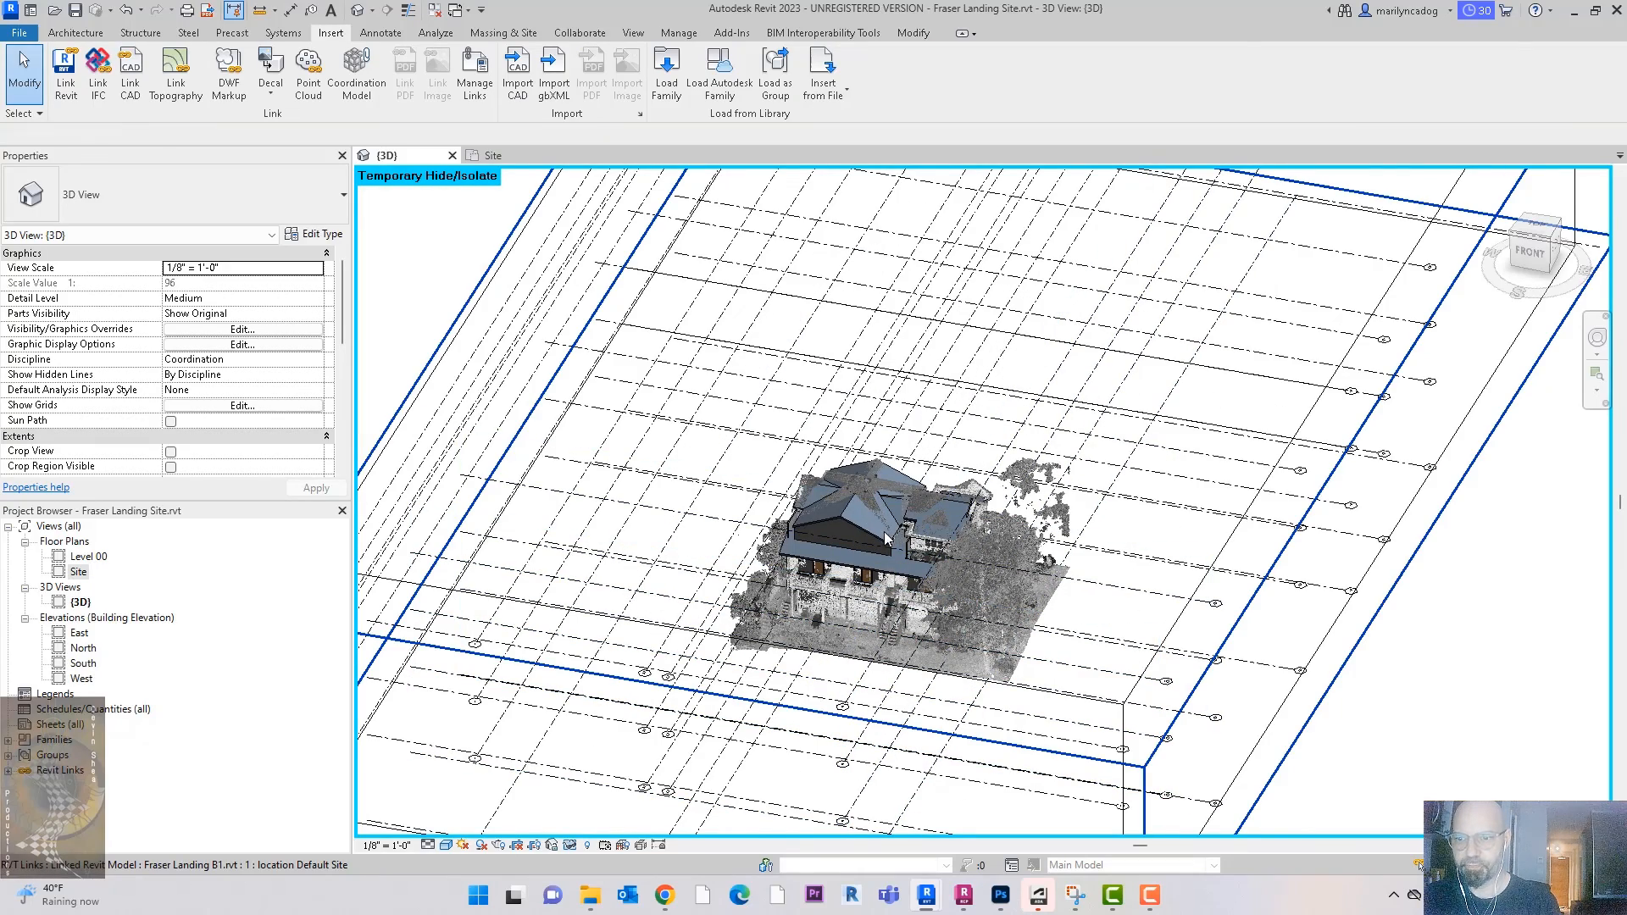
Step: Examine the linked building models and their individual scans within the site grid from several distances
{"action": "left_click", "coordinate": [871, 546]}
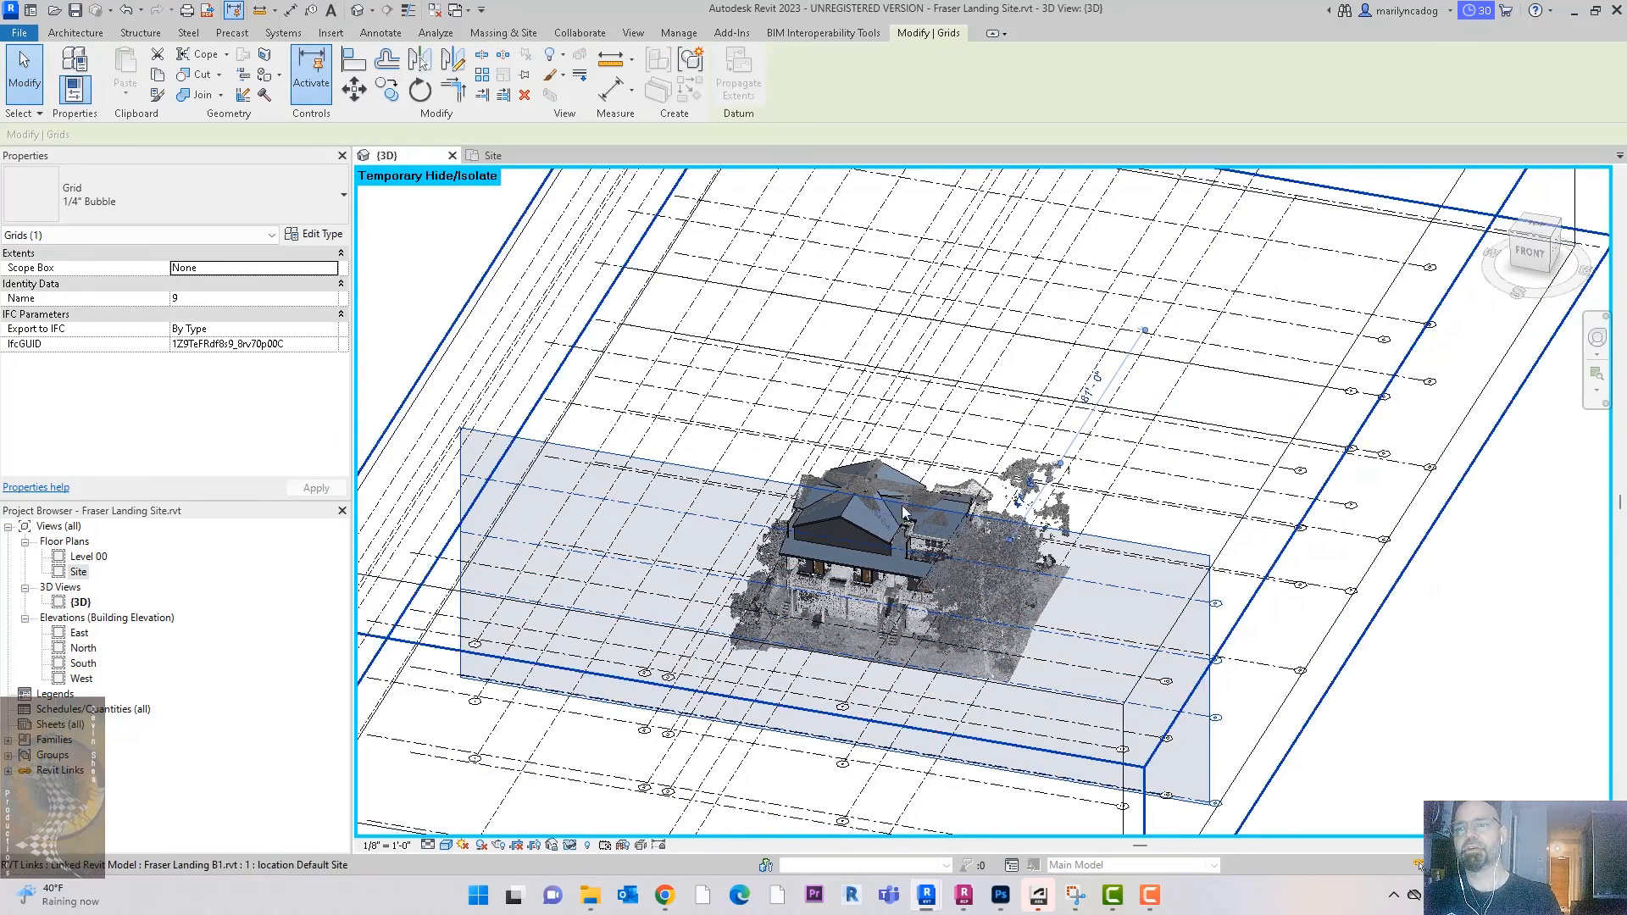
{"action": "left_click", "coordinate": [1485, 679]}
{"action": "scroll", "coordinate": [970, 503], "scroll_direction": "up", "scroll_amount": 3}
{"action": "scroll", "coordinate": [970, 502], "scroll_direction": "down", "scroll_amount": 1}
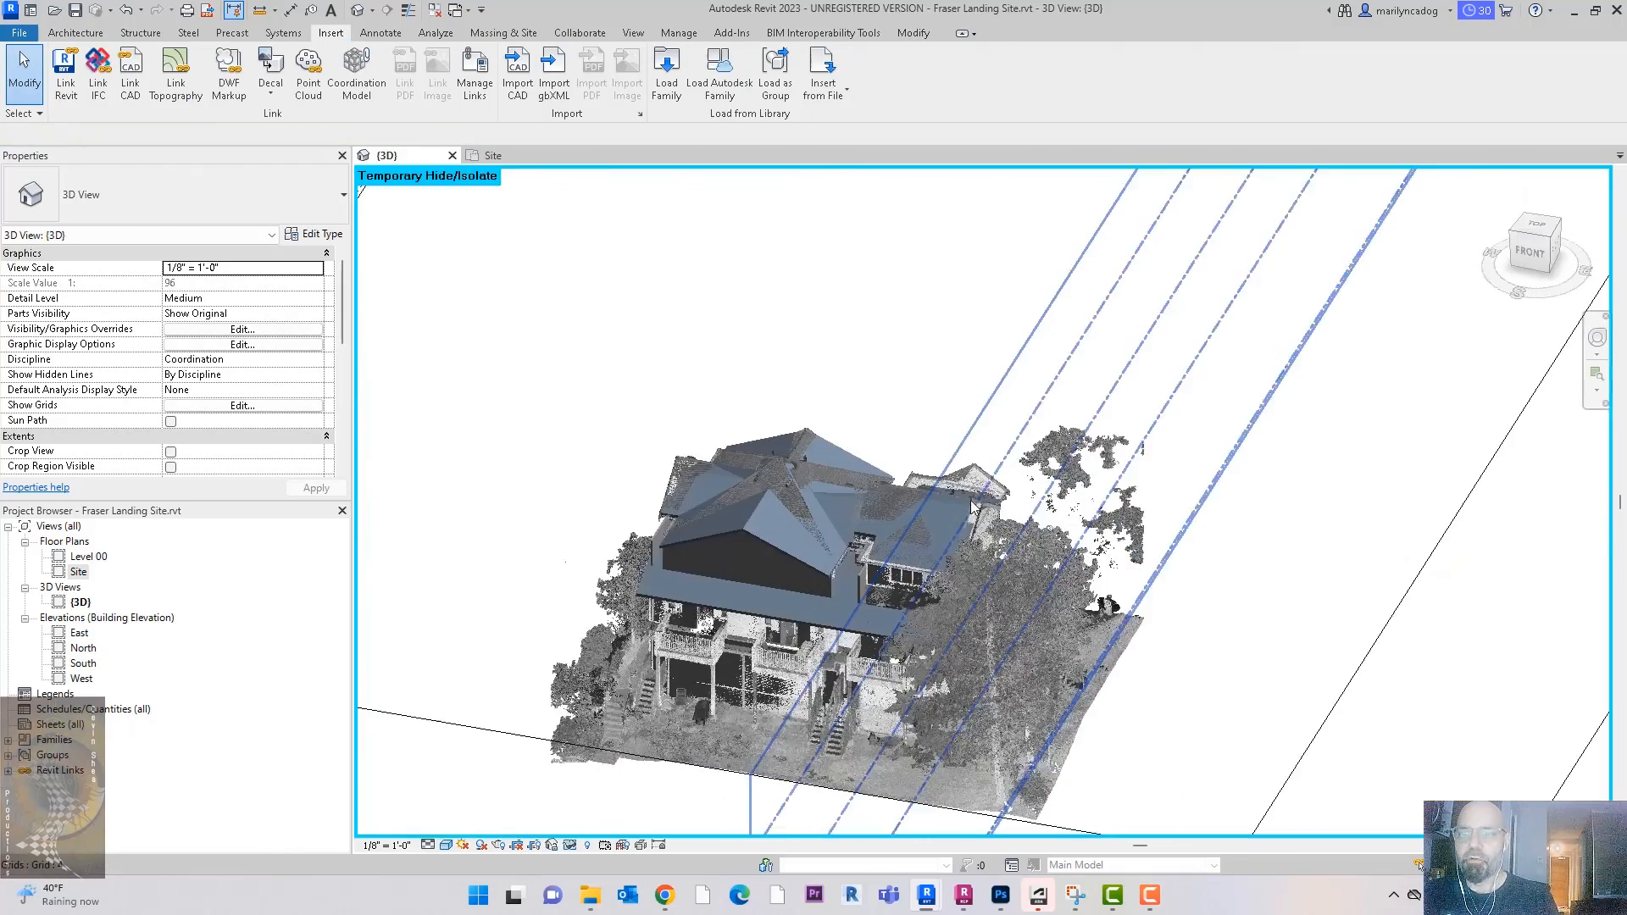
{"action": "scroll", "coordinate": [971, 503], "scroll_direction": "down", "scroll_amount": 2}
{"action": "middle_click_drag", "start_coordinate": [1465, 585], "coordinate": [1461, 585]}
{"action": "scroll", "coordinate": [1458, 587], "scroll_direction": "down", "scroll_amount": 3}
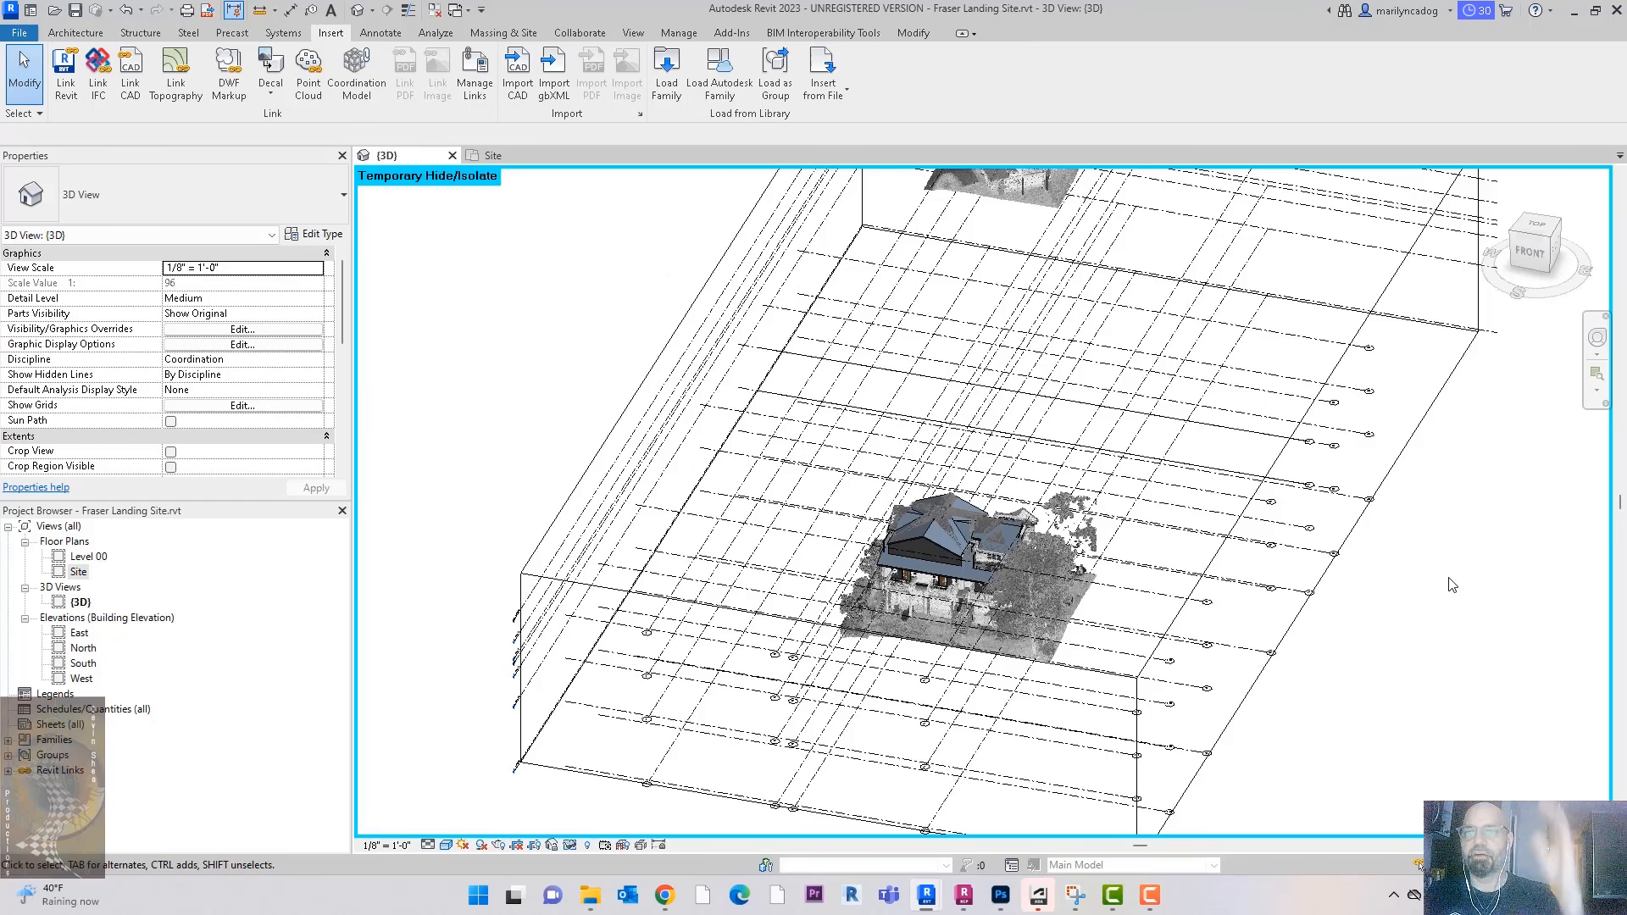
{"action": "scroll", "coordinate": [1037, 596], "scroll_direction": "up", "scroll_amount": 3}
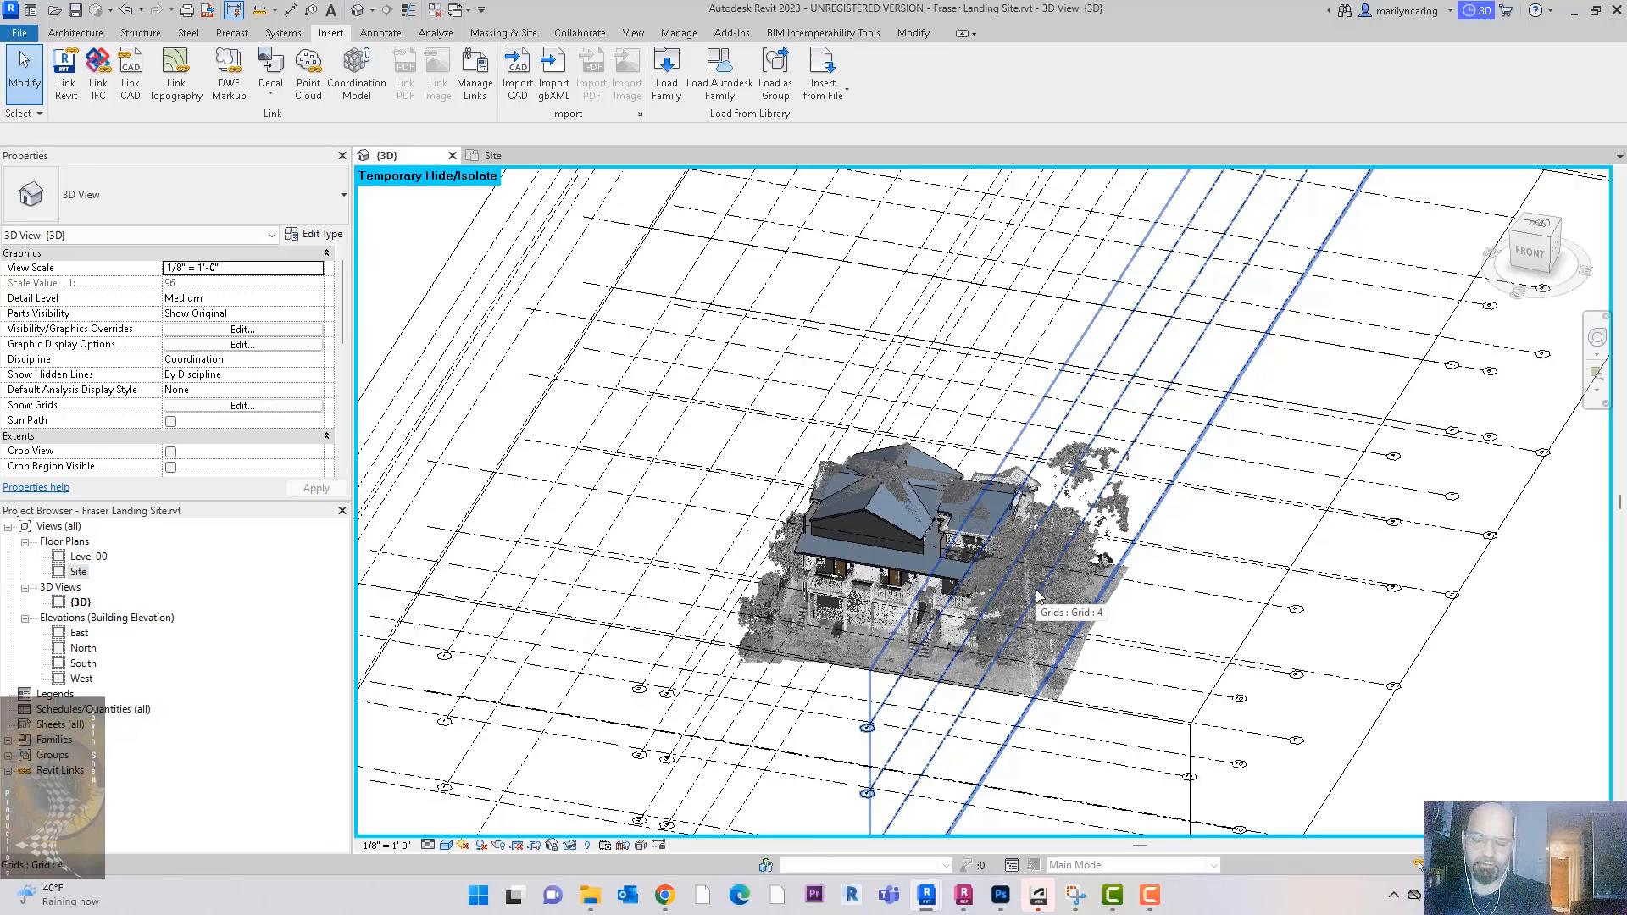
{"action": "scroll", "coordinate": [1046, 559], "scroll_direction": "down", "scroll_amount": 3}
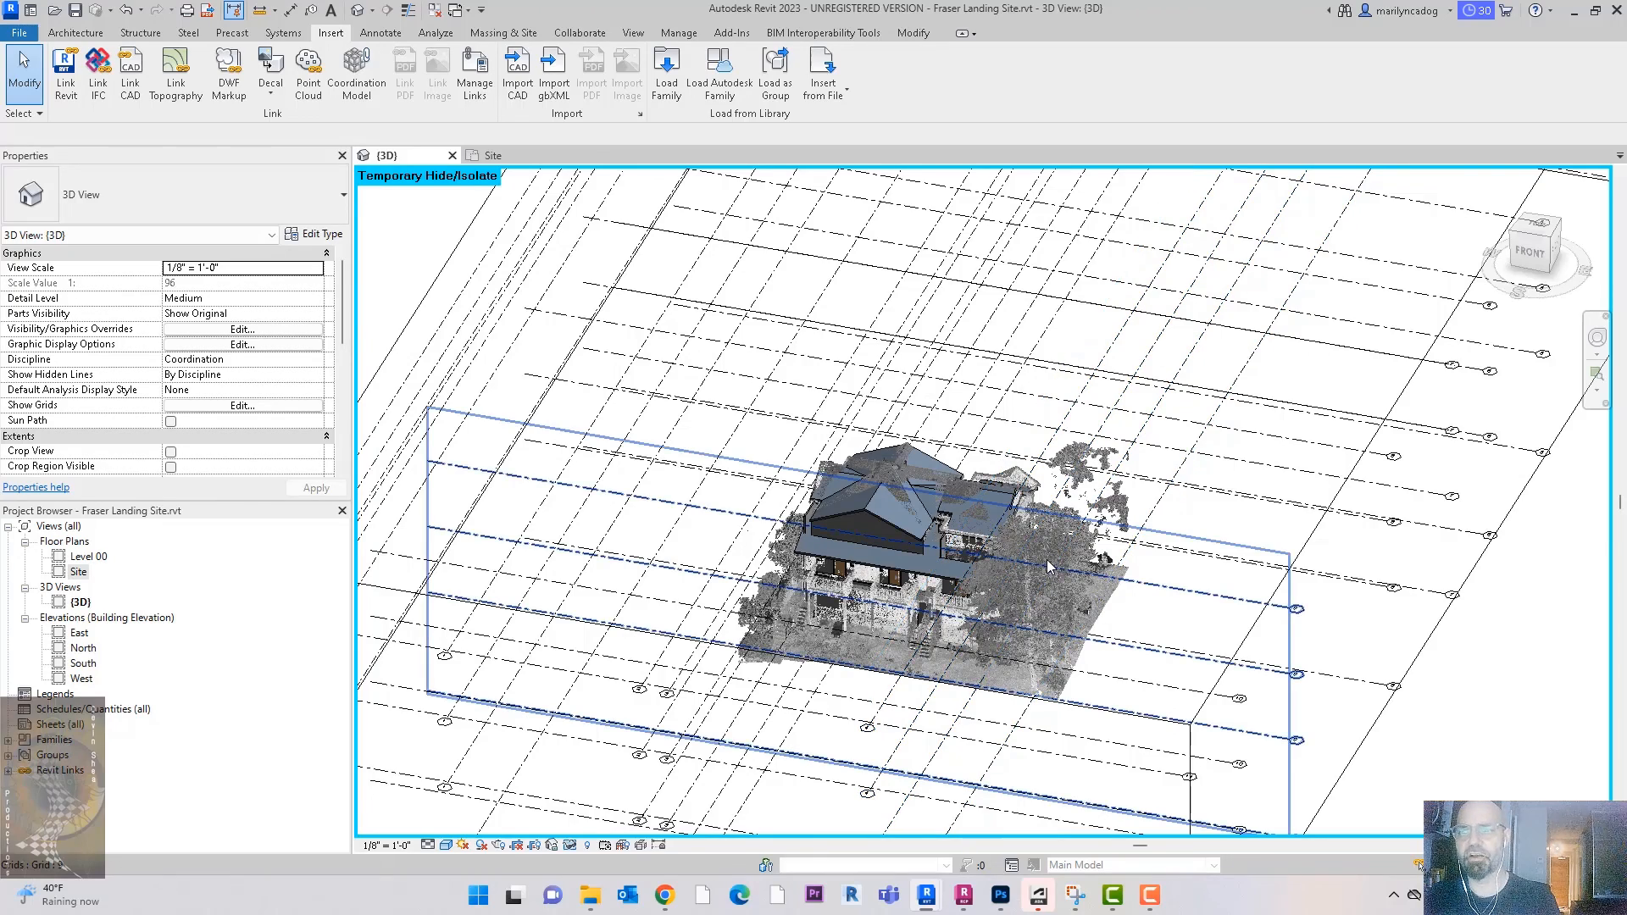
{"action": "scroll", "coordinate": [1263, 589], "scroll_direction": "down", "scroll_amount": 3}
{"action": "middle_click_drag", "start_coordinate": [1275, 585], "coordinate": [1258, 599], "text": "shift"}
{"action": "scroll", "coordinate": [885, 608], "scroll_direction": "up", "scroll_amount": 4}
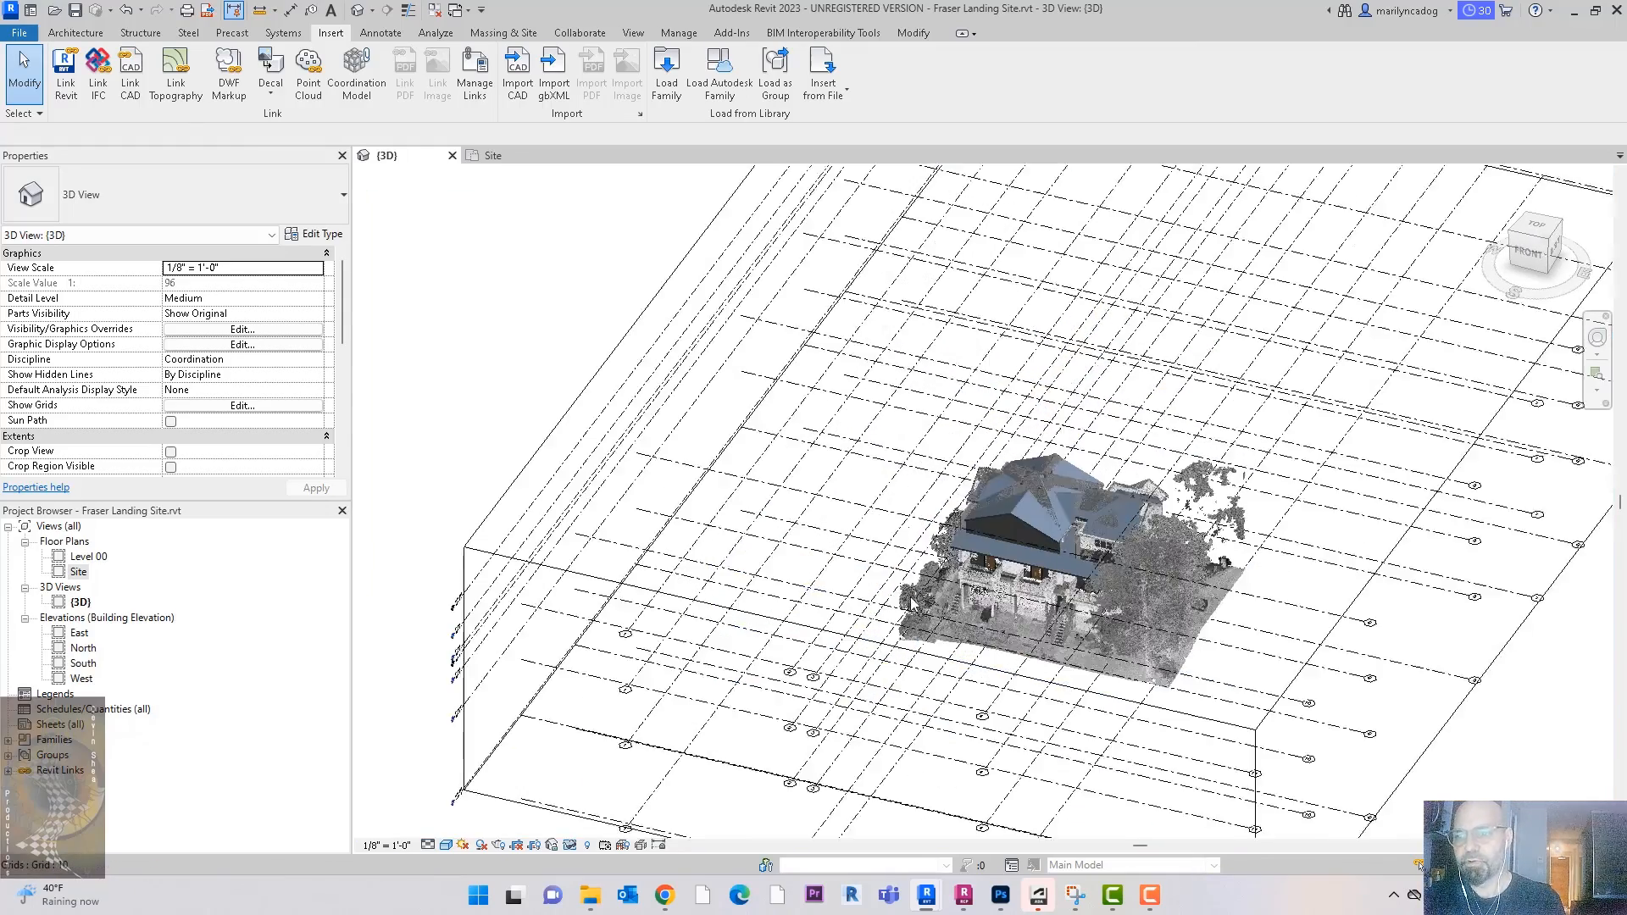
{"action": "scroll", "coordinate": [1021, 495], "scroll_direction": "down", "scroll_amount": 4}
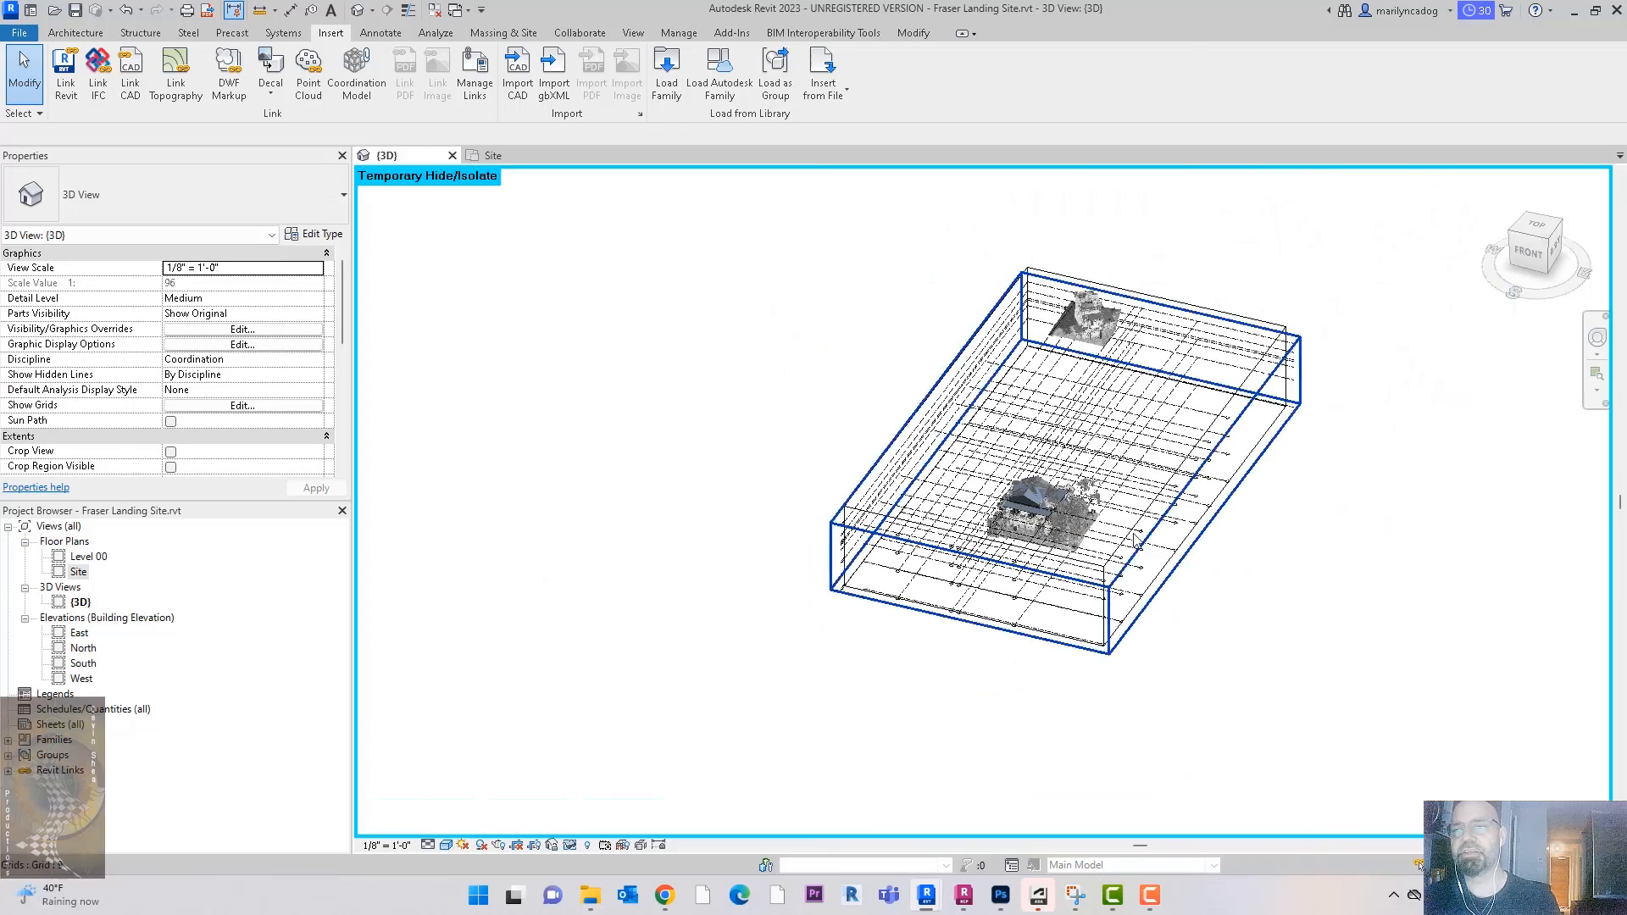
{"action": "middle_click_drag", "start_coordinate": [1217, 618], "coordinate": [1166, 638]}
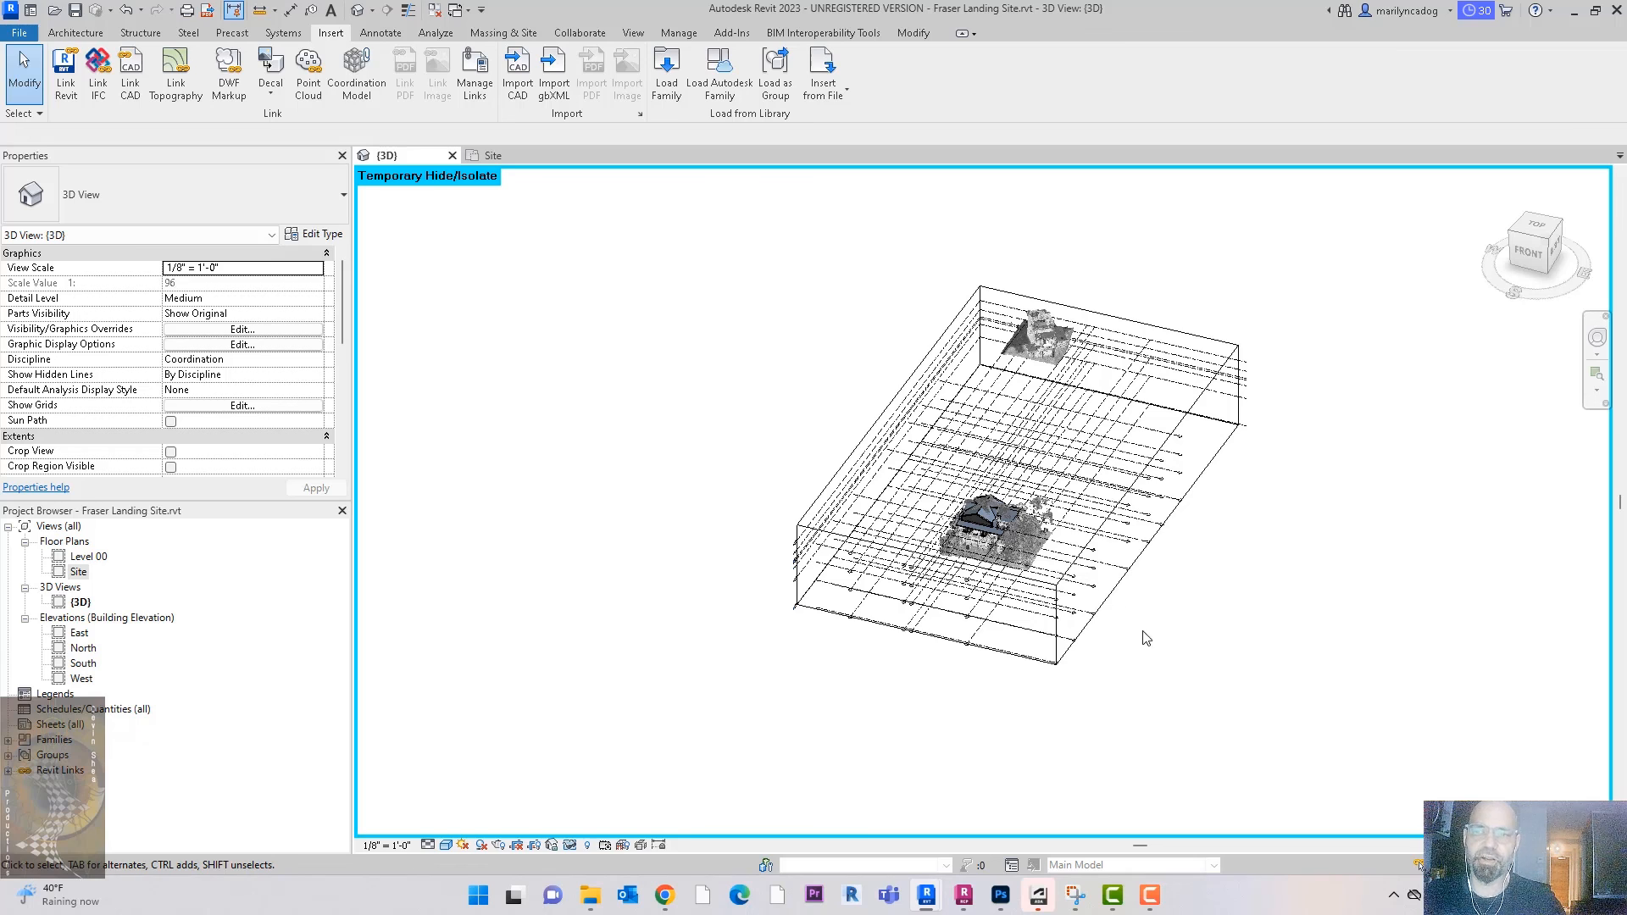
{"action": "scroll", "coordinate": [1066, 556], "scroll_direction": "up", "scroll_amount": 4}
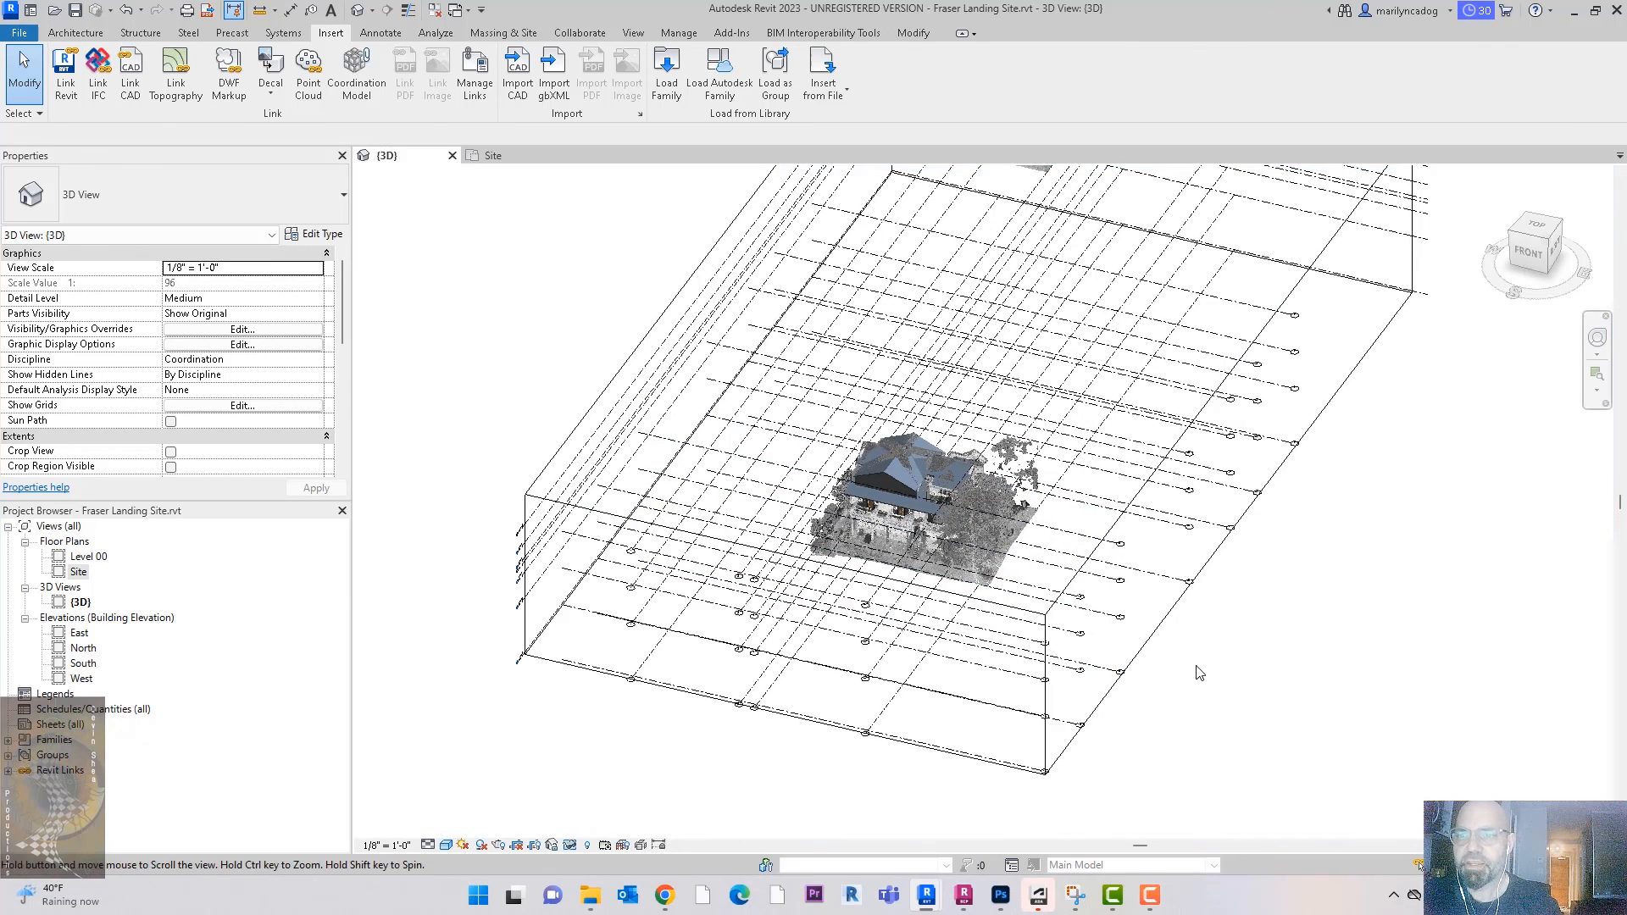
{"action": "middle_click_drag", "start_coordinate": [1199, 672], "coordinate": [1200, 666]}
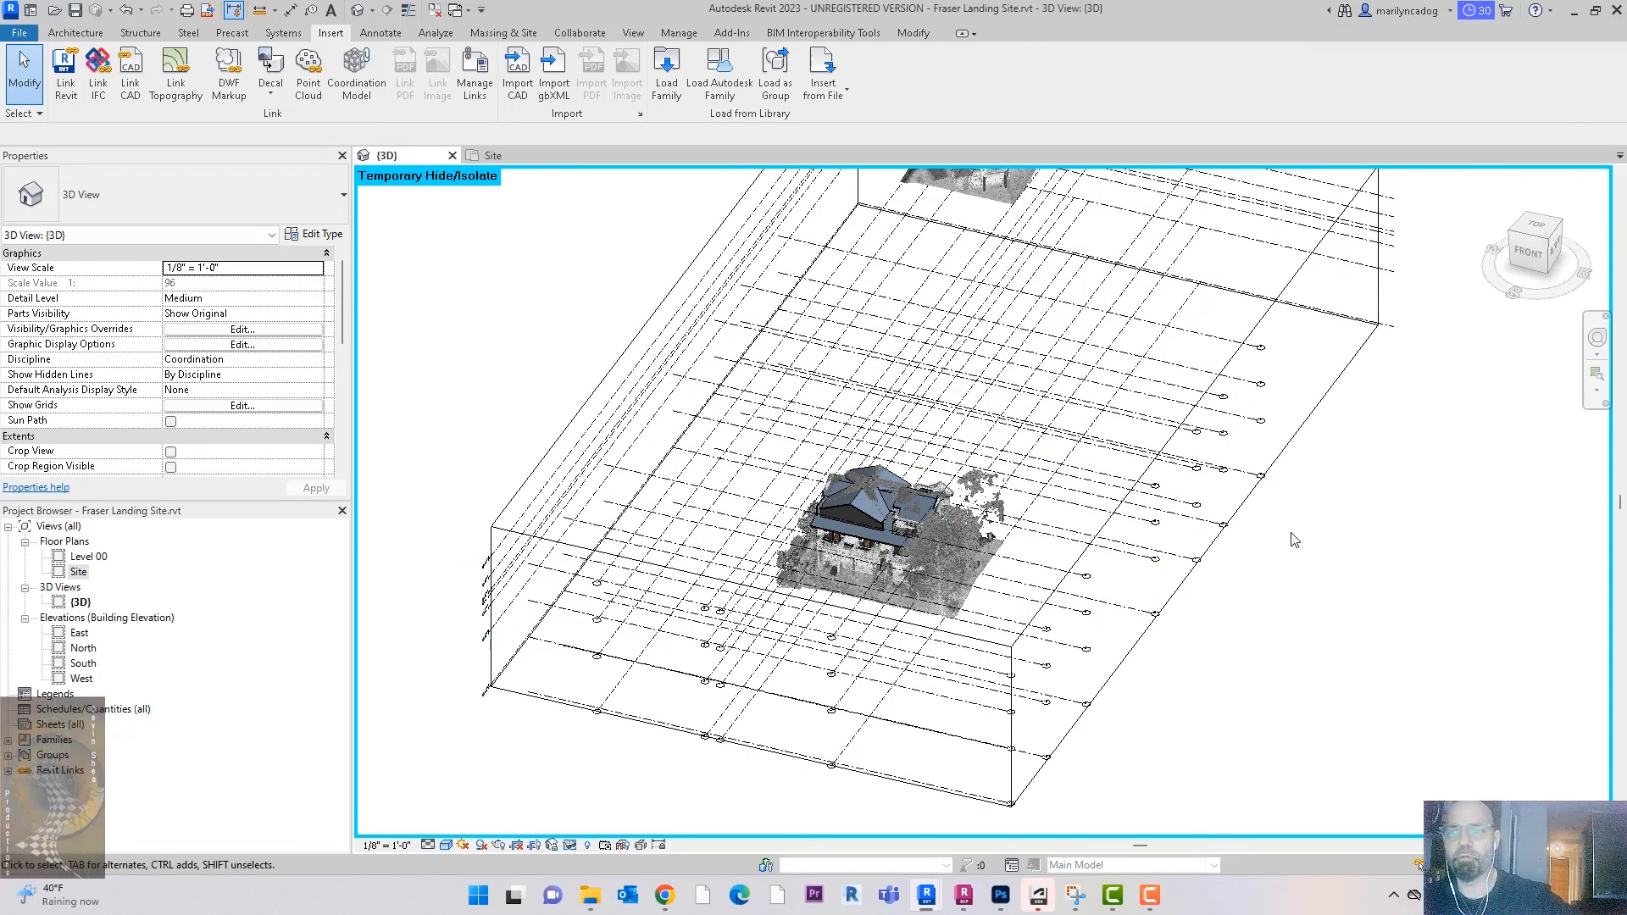
{"action": "middle_click_drag", "start_coordinate": [1321, 616], "coordinate": [1296, 608]}
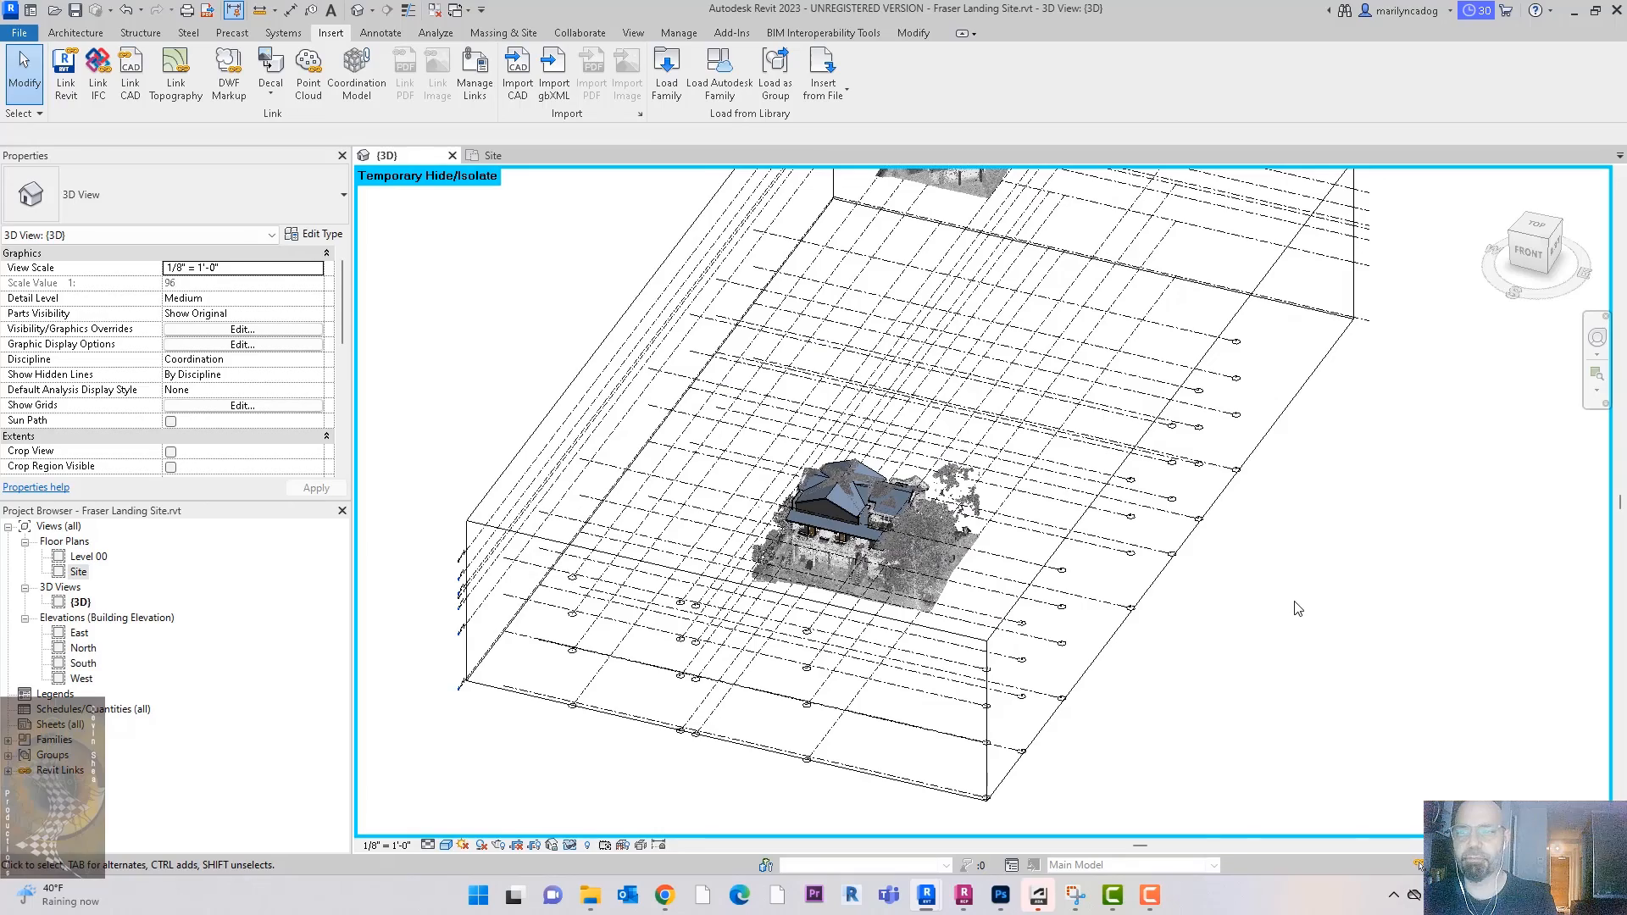
{"action": "left_click", "coordinate": [851, 506]}
{"action": "left_click", "coordinate": [1396, 662]}
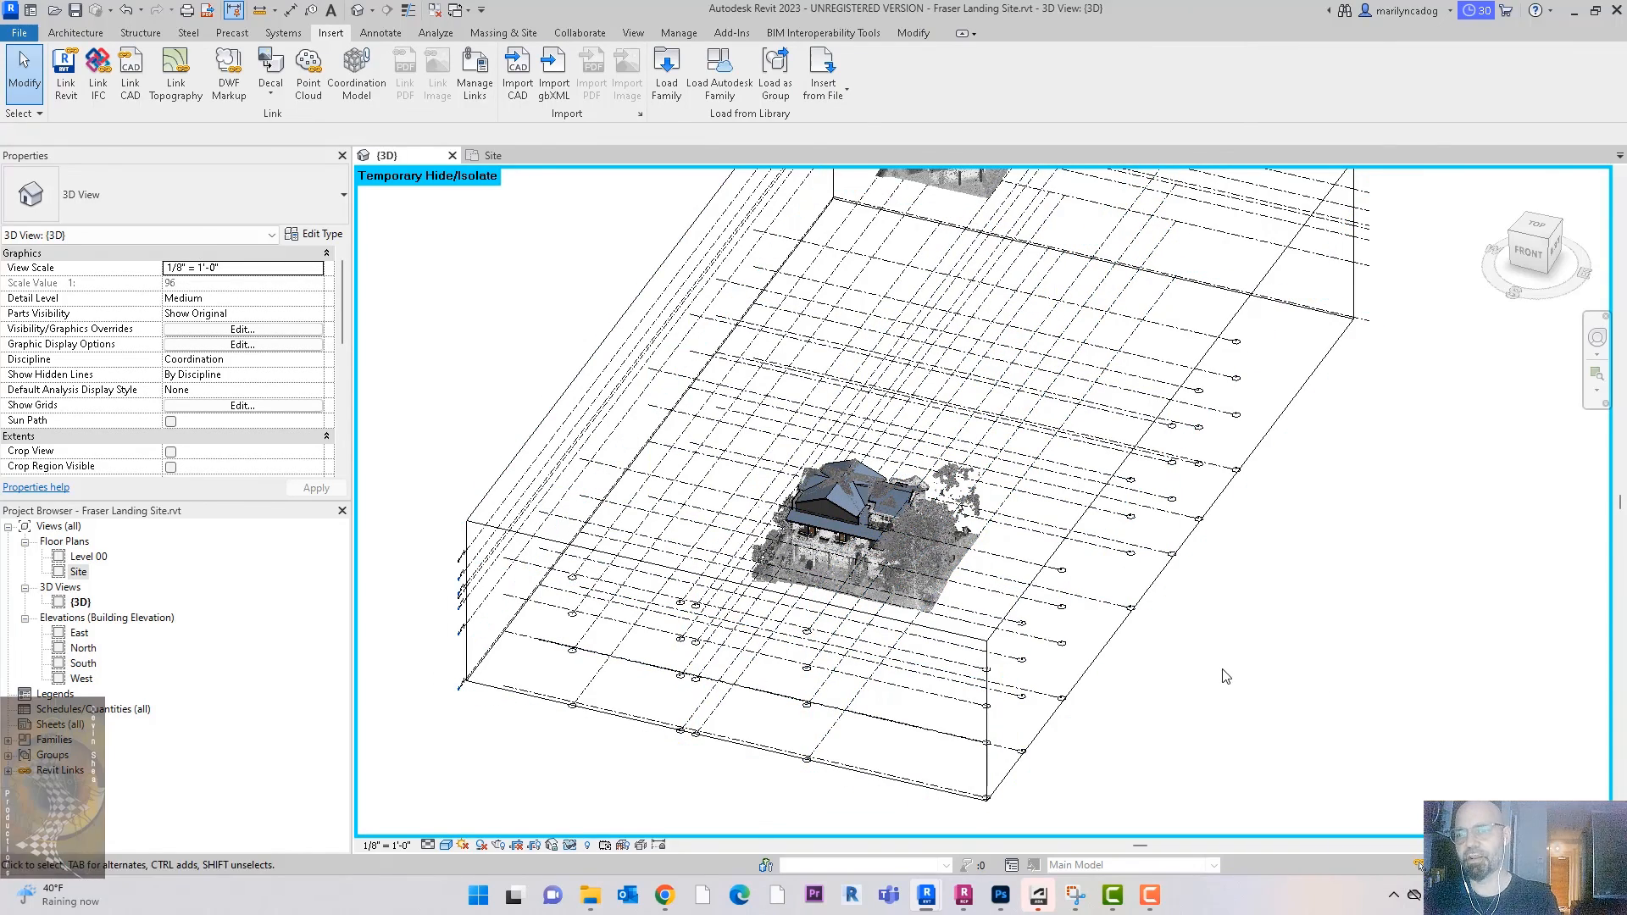
{"action": "middle_click_drag", "start_coordinate": [1205, 570], "coordinate": [1162, 552]}
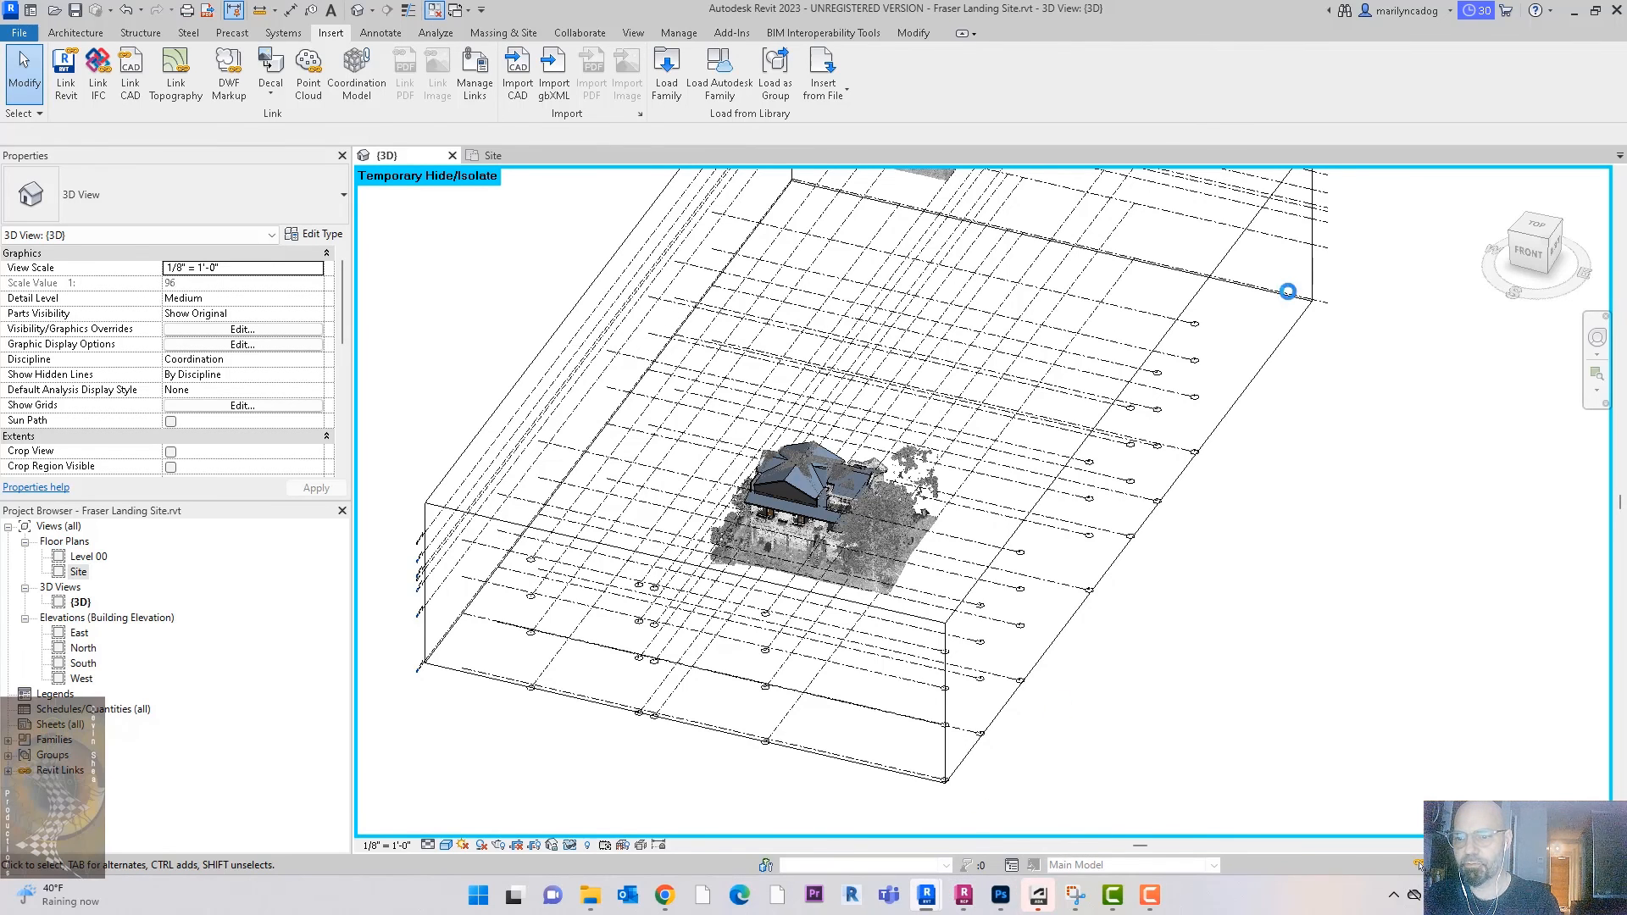
Step: Switch to the Revit window with the Fraser Landing B10 project and view its building from another angle
{"action": "left_click", "coordinate": [962, 896]}
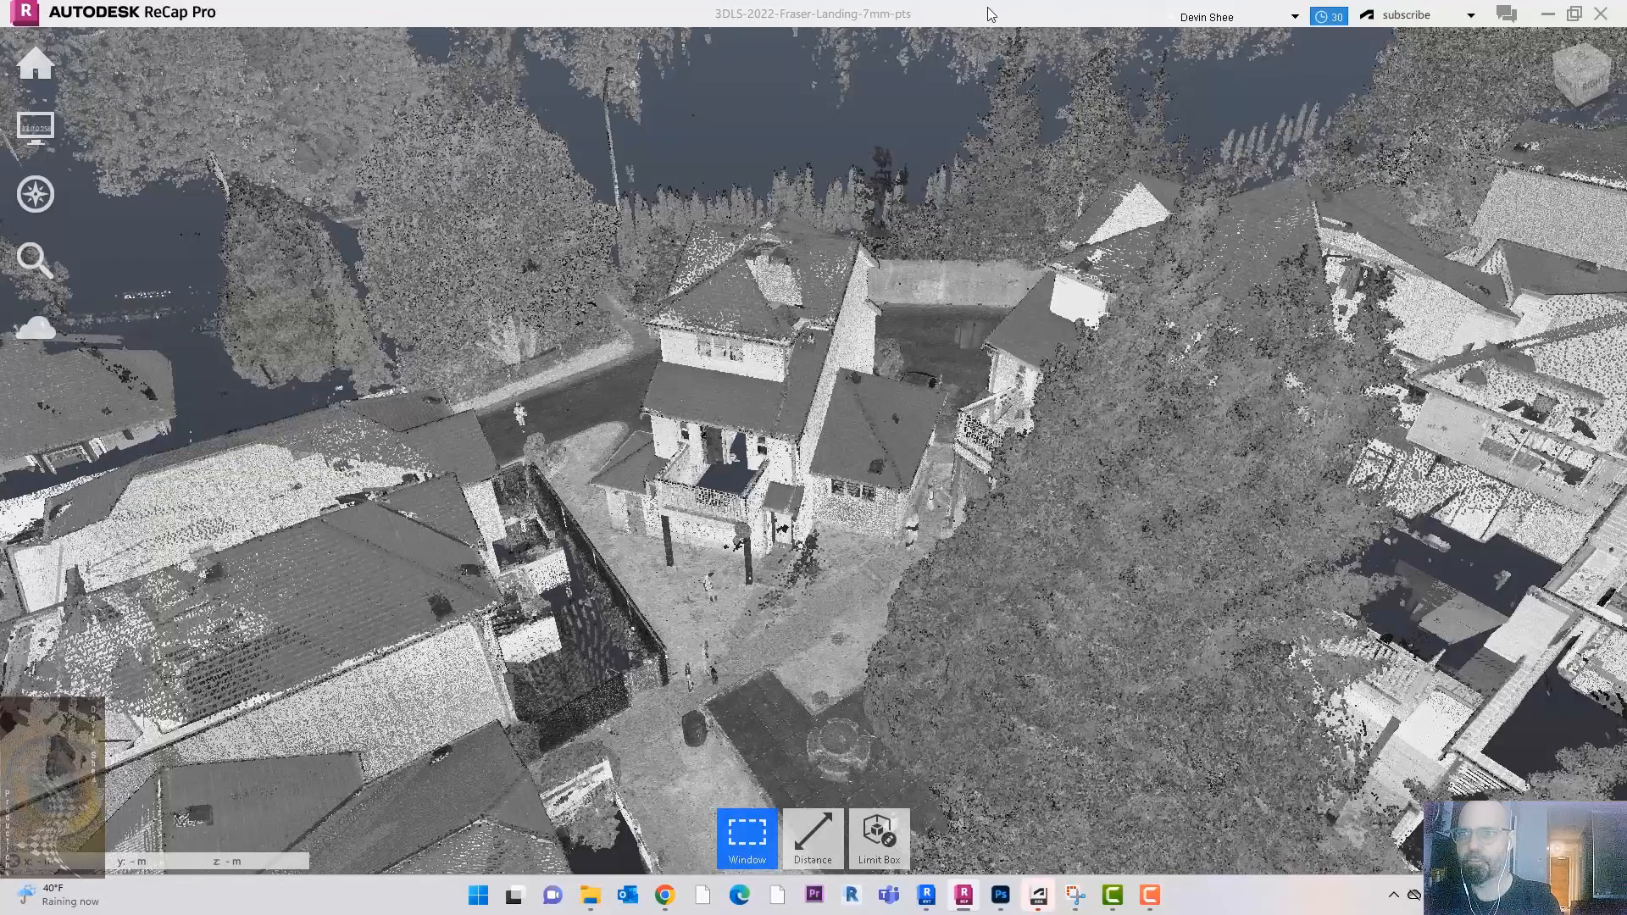
{"action": "mouse_move", "coordinate": [930, 905]}
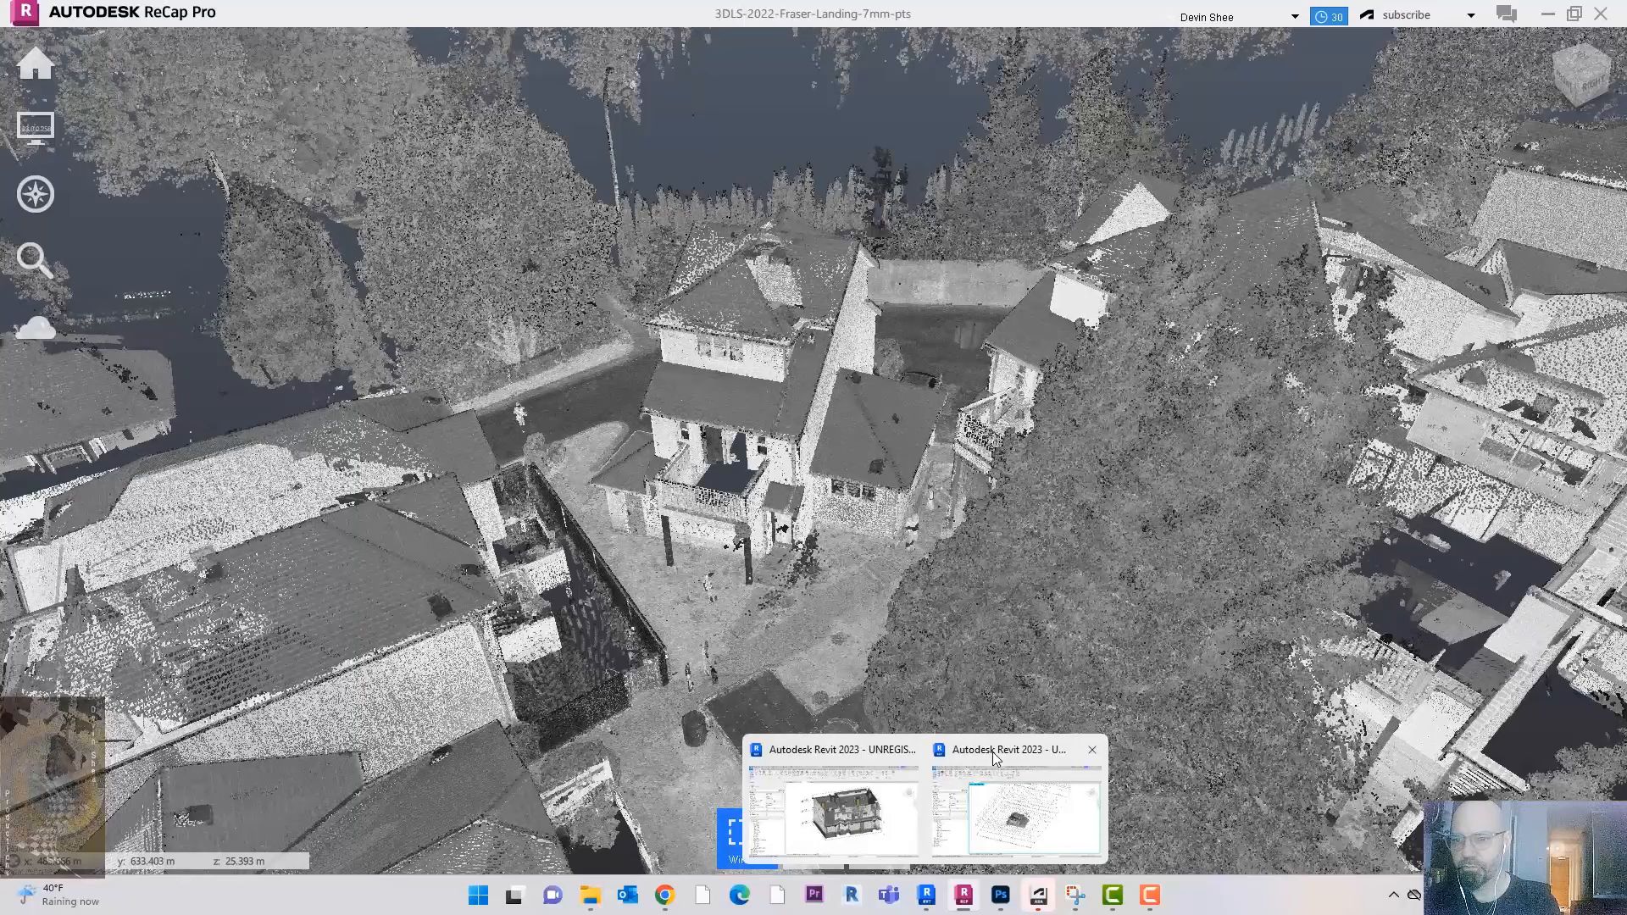
{"action": "left_click", "coordinate": [869, 756]}
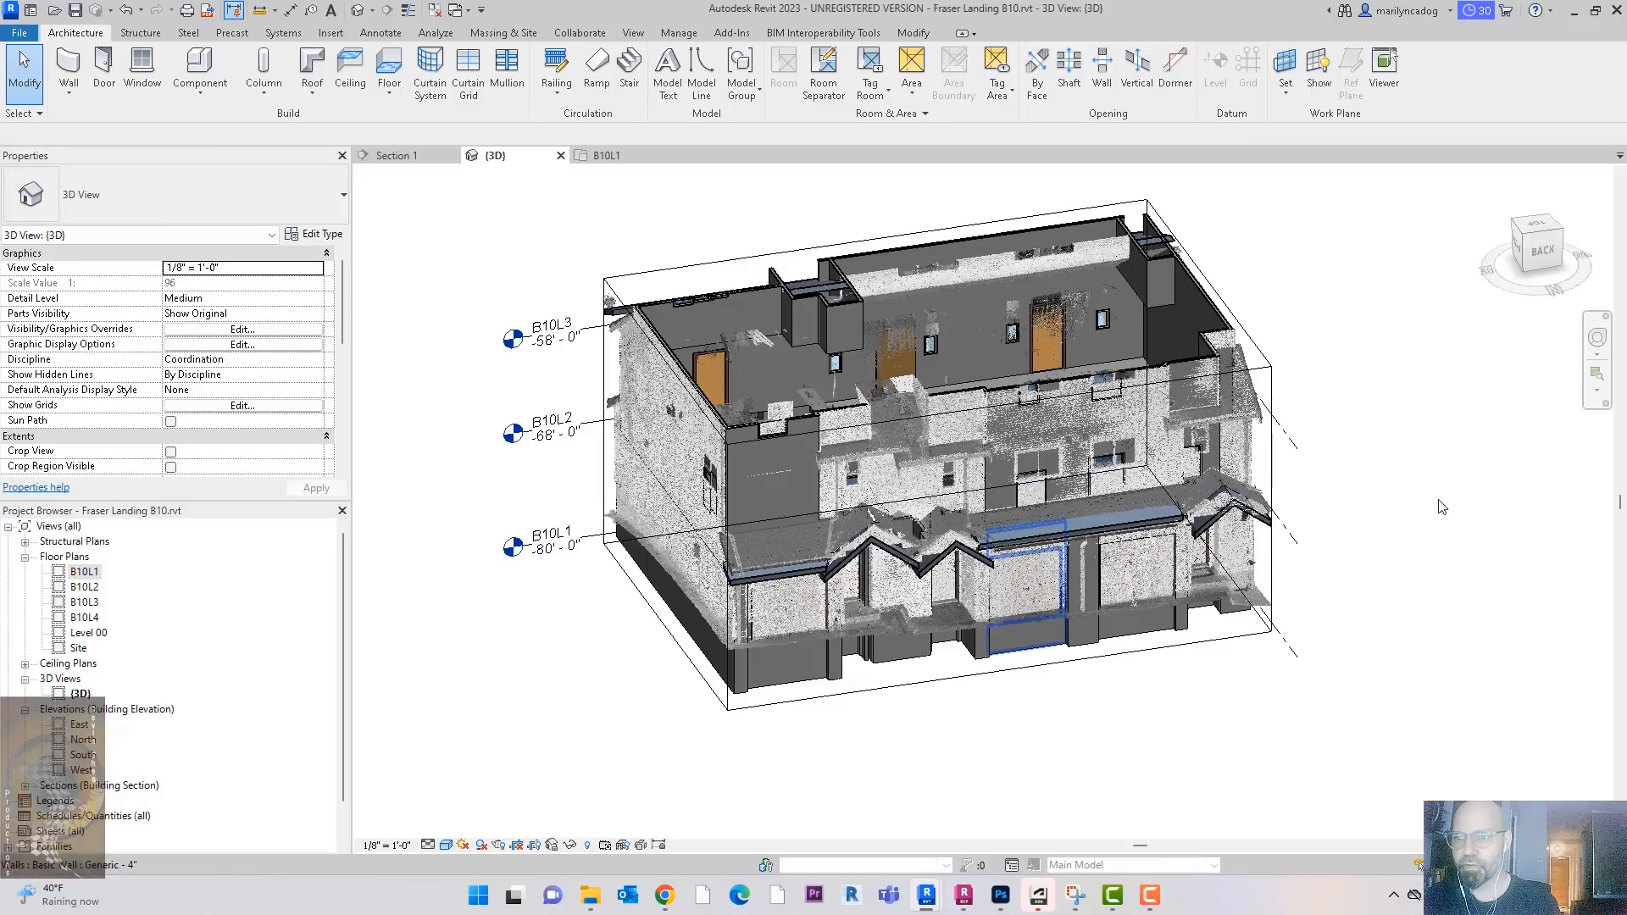
{"action": "middle_click_drag", "start_coordinate": [1458, 512], "coordinate": [1474, 517], "text": "shift"}
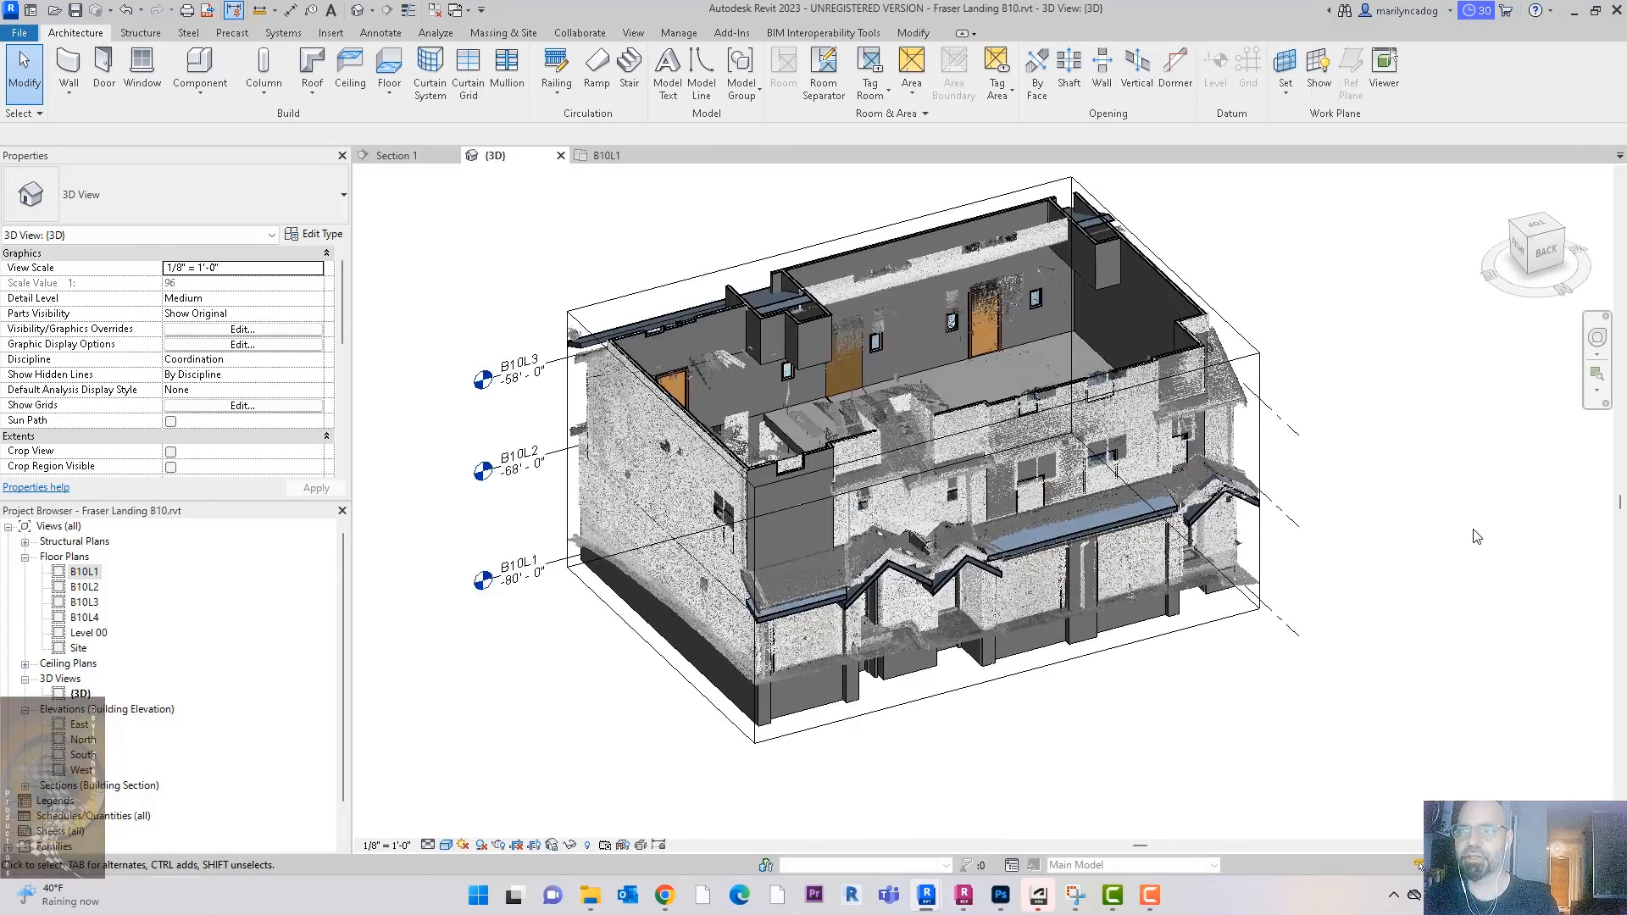
Step: Turn off the section box of the 3D view to show the whole Building 10 model and scan
{"action": "scroll", "coordinate": [1473, 511], "scroll_direction": "down", "scroll_amount": 2}
{"action": "scroll", "coordinate": [215, 377], "scroll_direction": "down", "scroll_amount": 3}
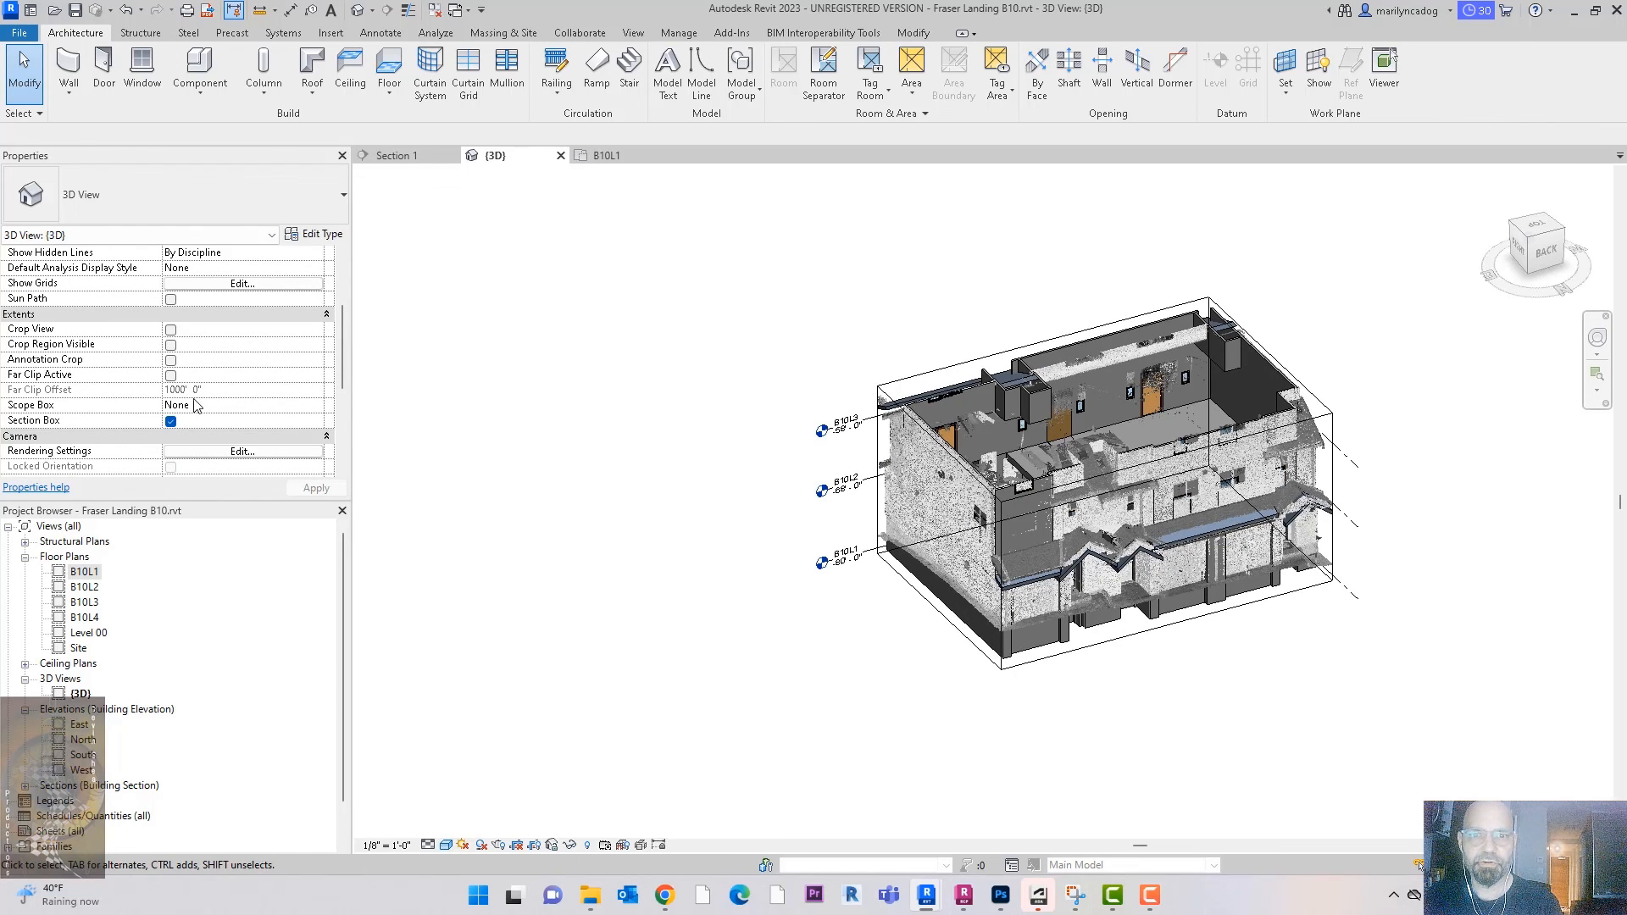
{"action": "left_click", "coordinate": [172, 436]}
{"action": "left_click", "coordinate": [171, 421]}
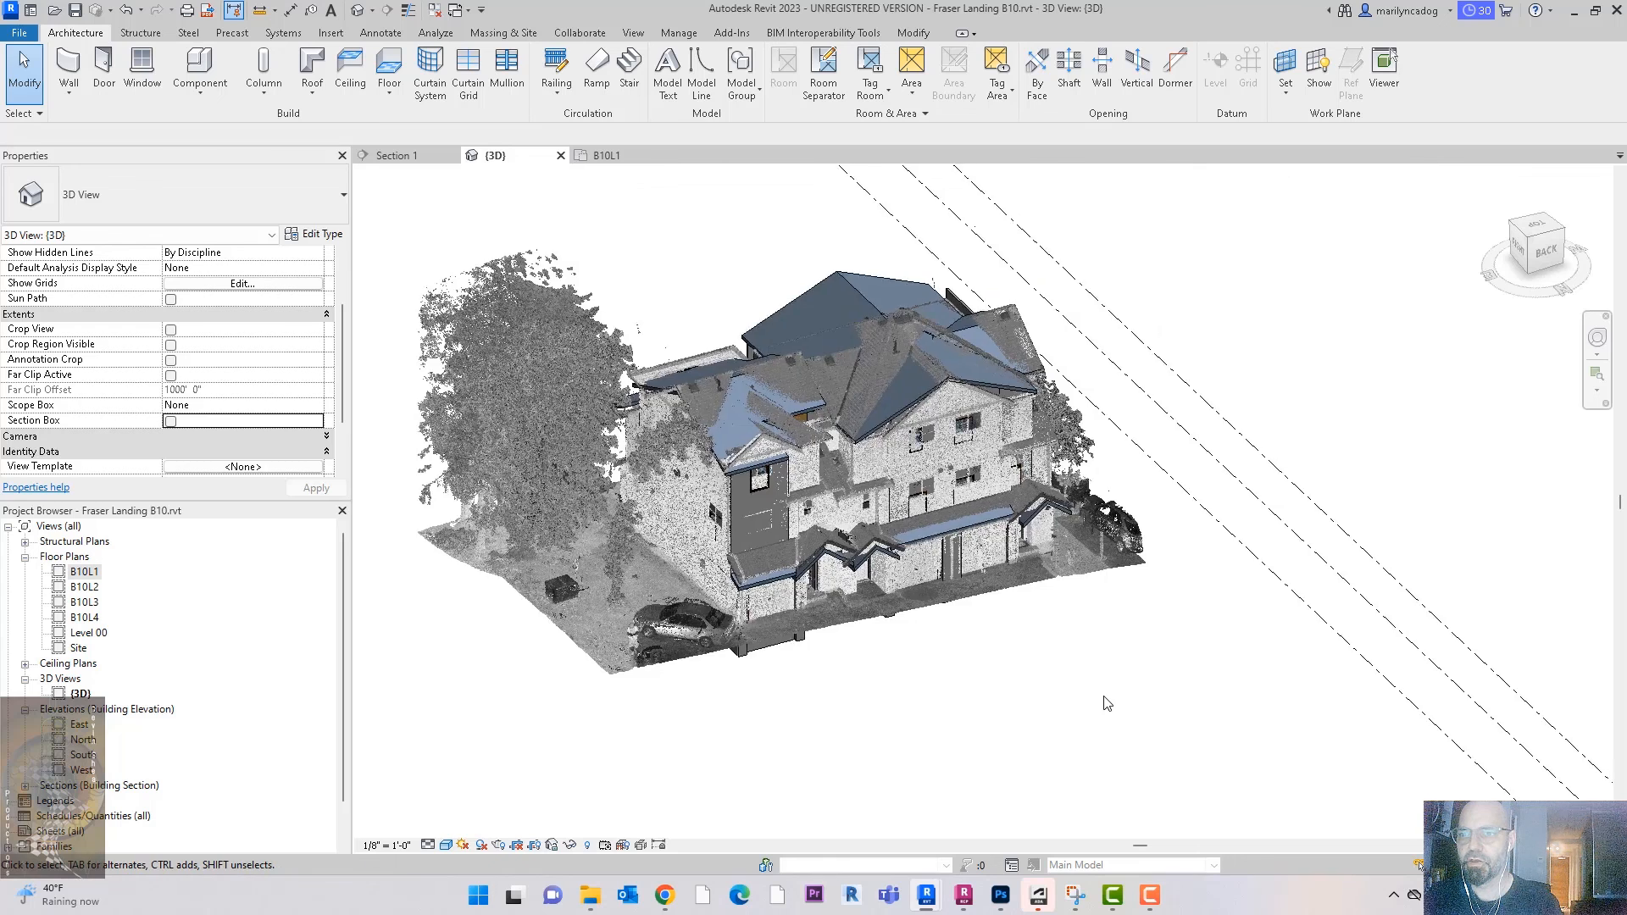
{"action": "scroll", "coordinate": [1107, 703], "scroll_direction": "down", "scroll_amount": 5}
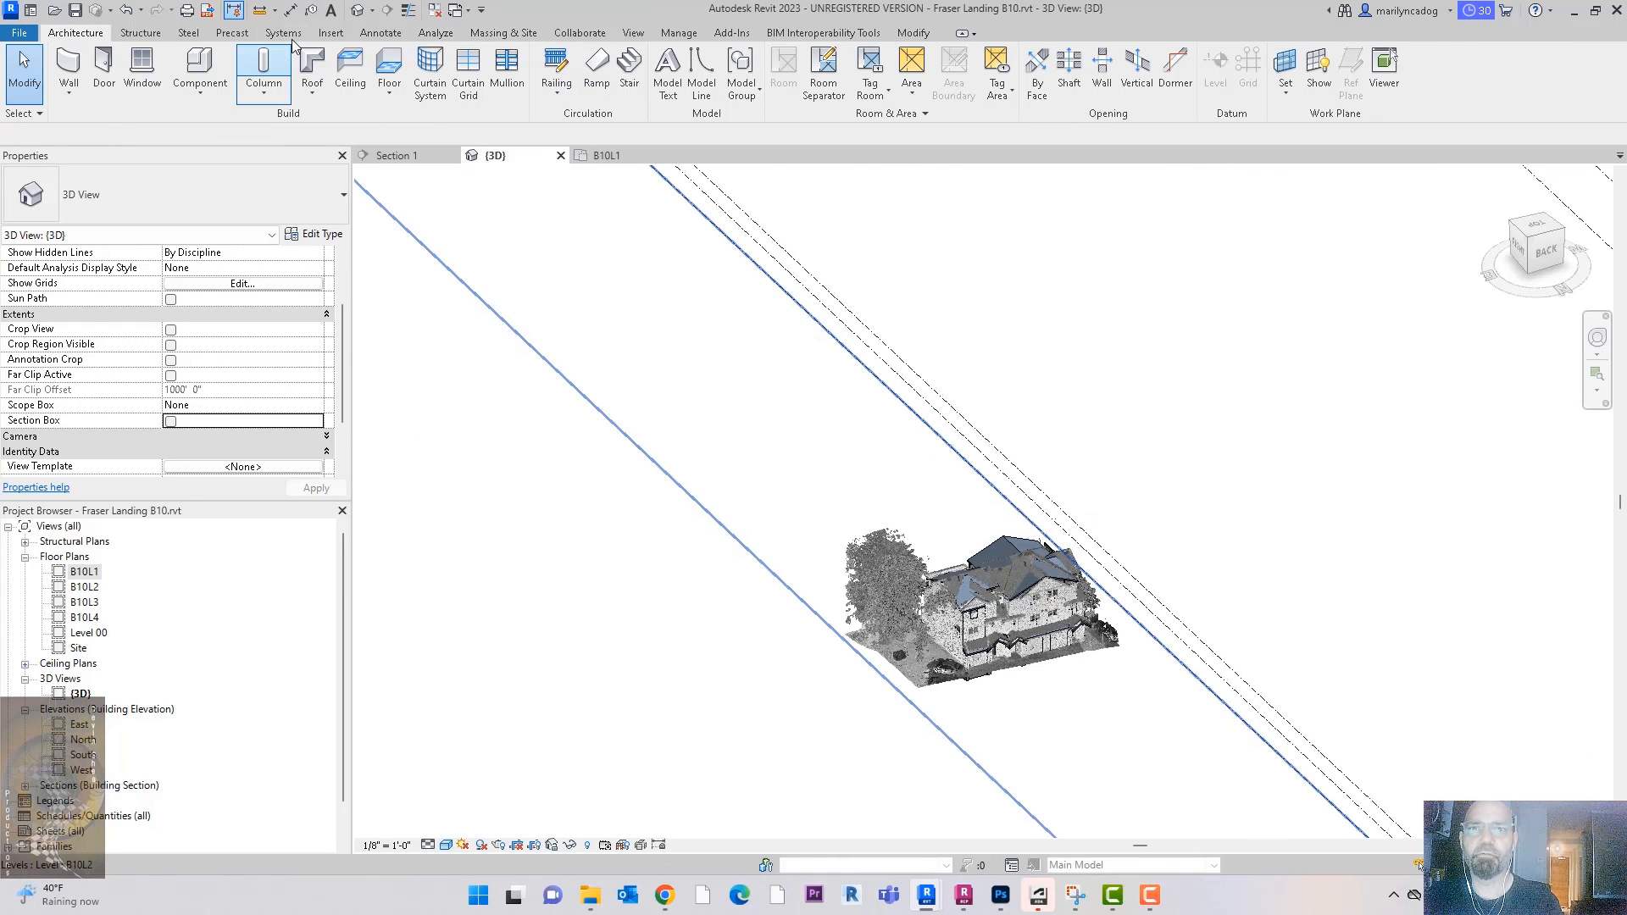
Step: Link the Building 5.rcp point cloud into the project with Auto - Origin to Last Placed positioning
{"action": "left_click", "coordinate": [331, 32]}
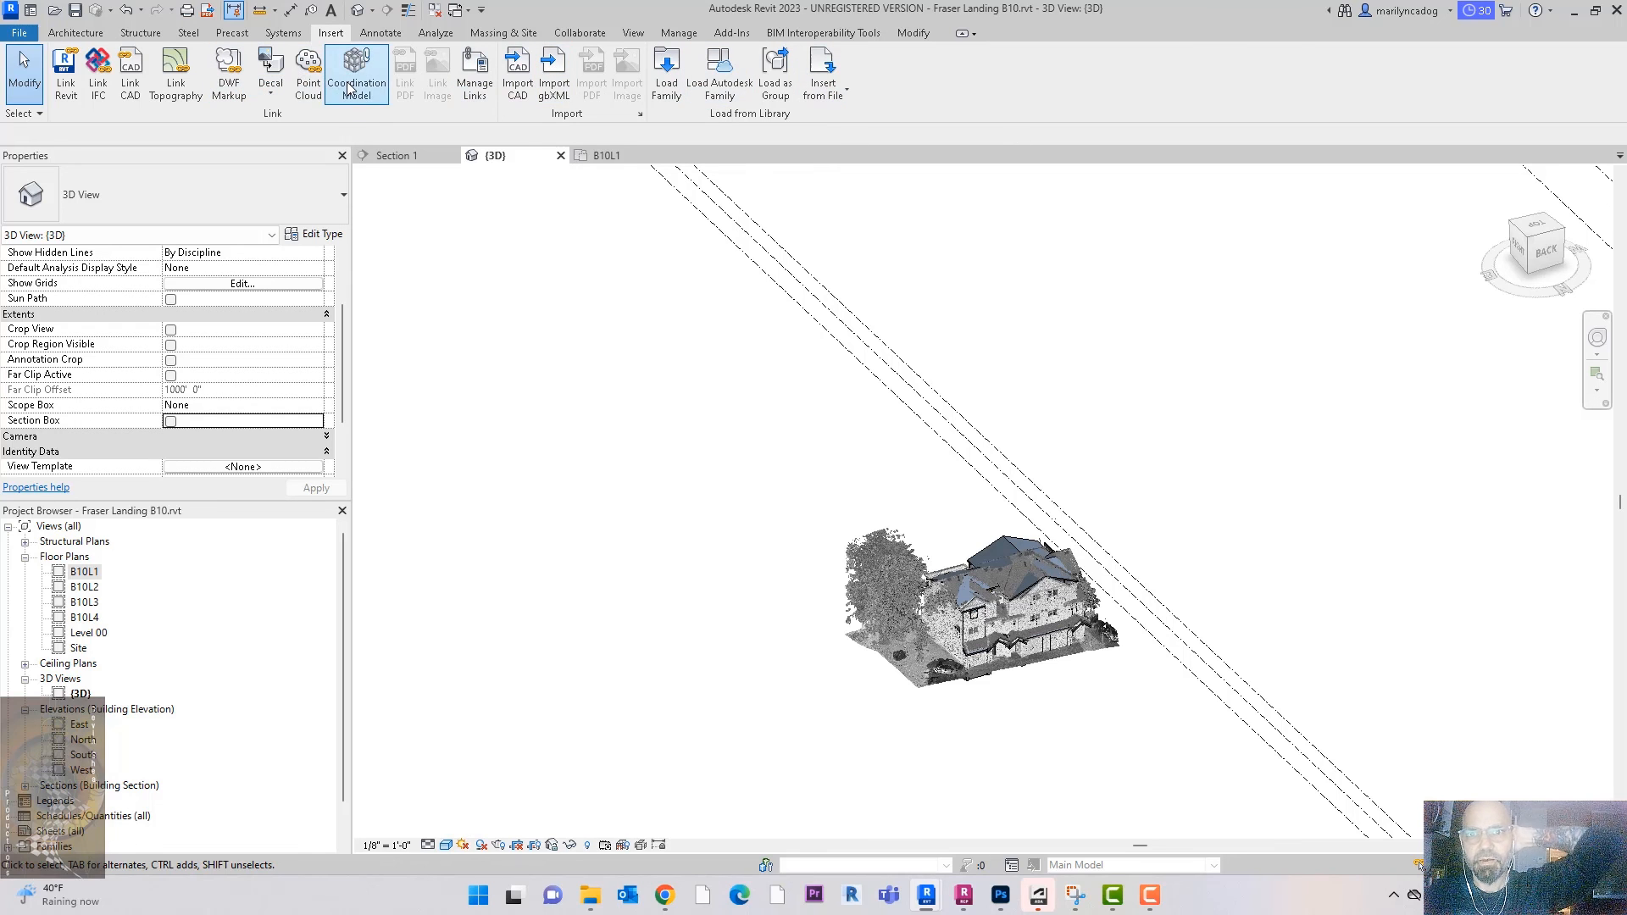
{"action": "left_click", "coordinate": [320, 85]}
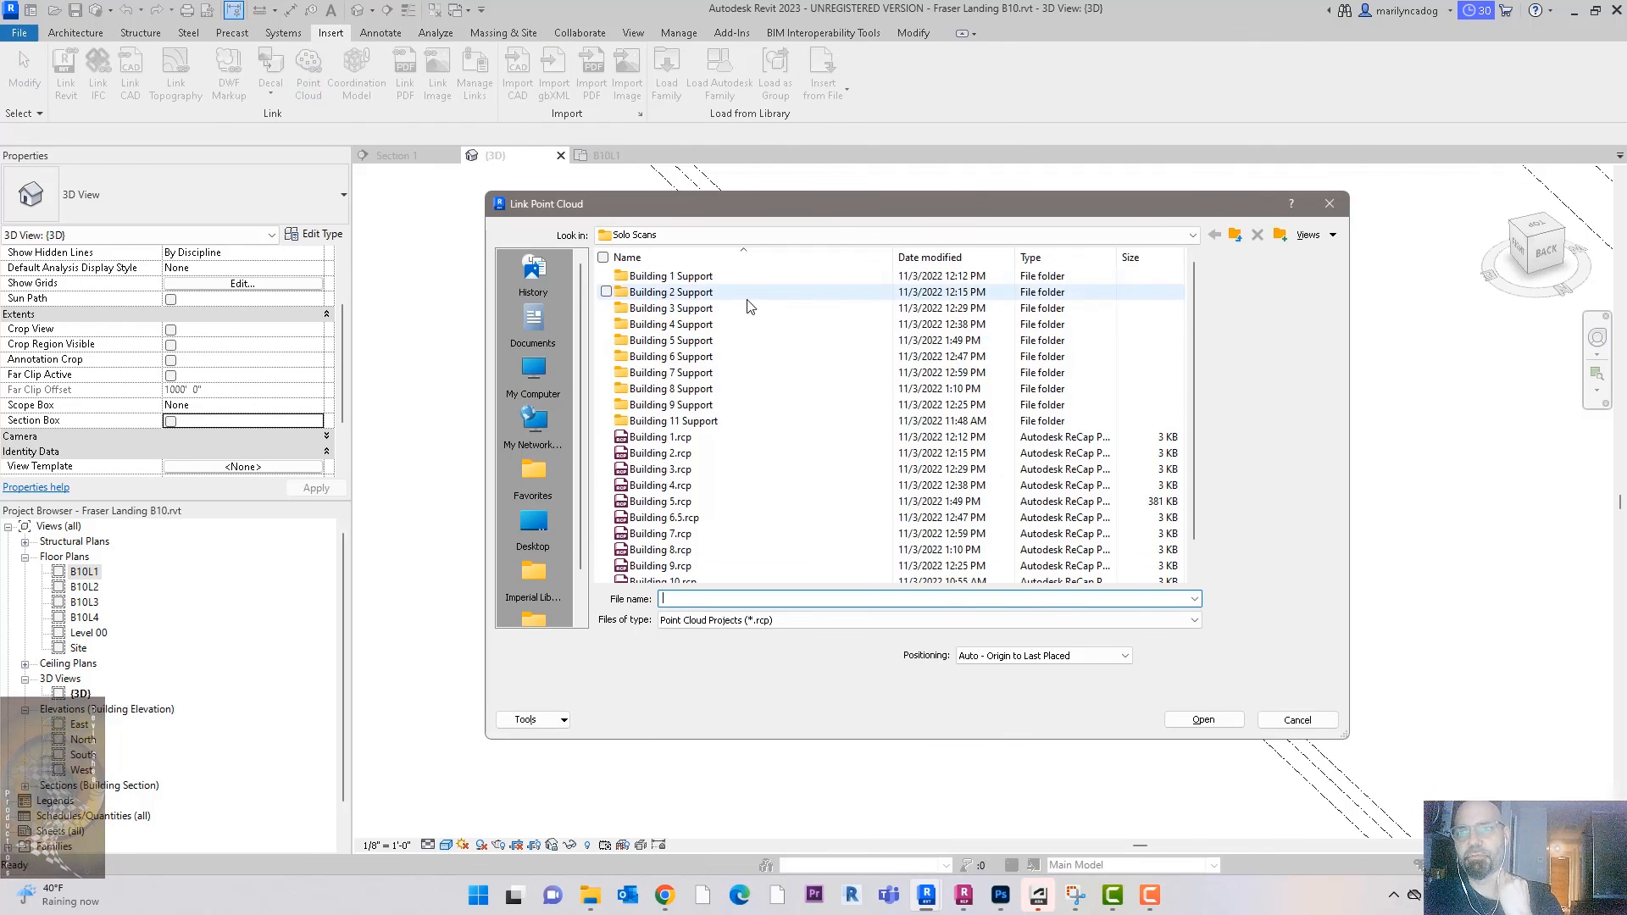
{"action": "left_click", "coordinate": [670, 502]}
{"action": "left_click", "coordinate": [1212, 722]}
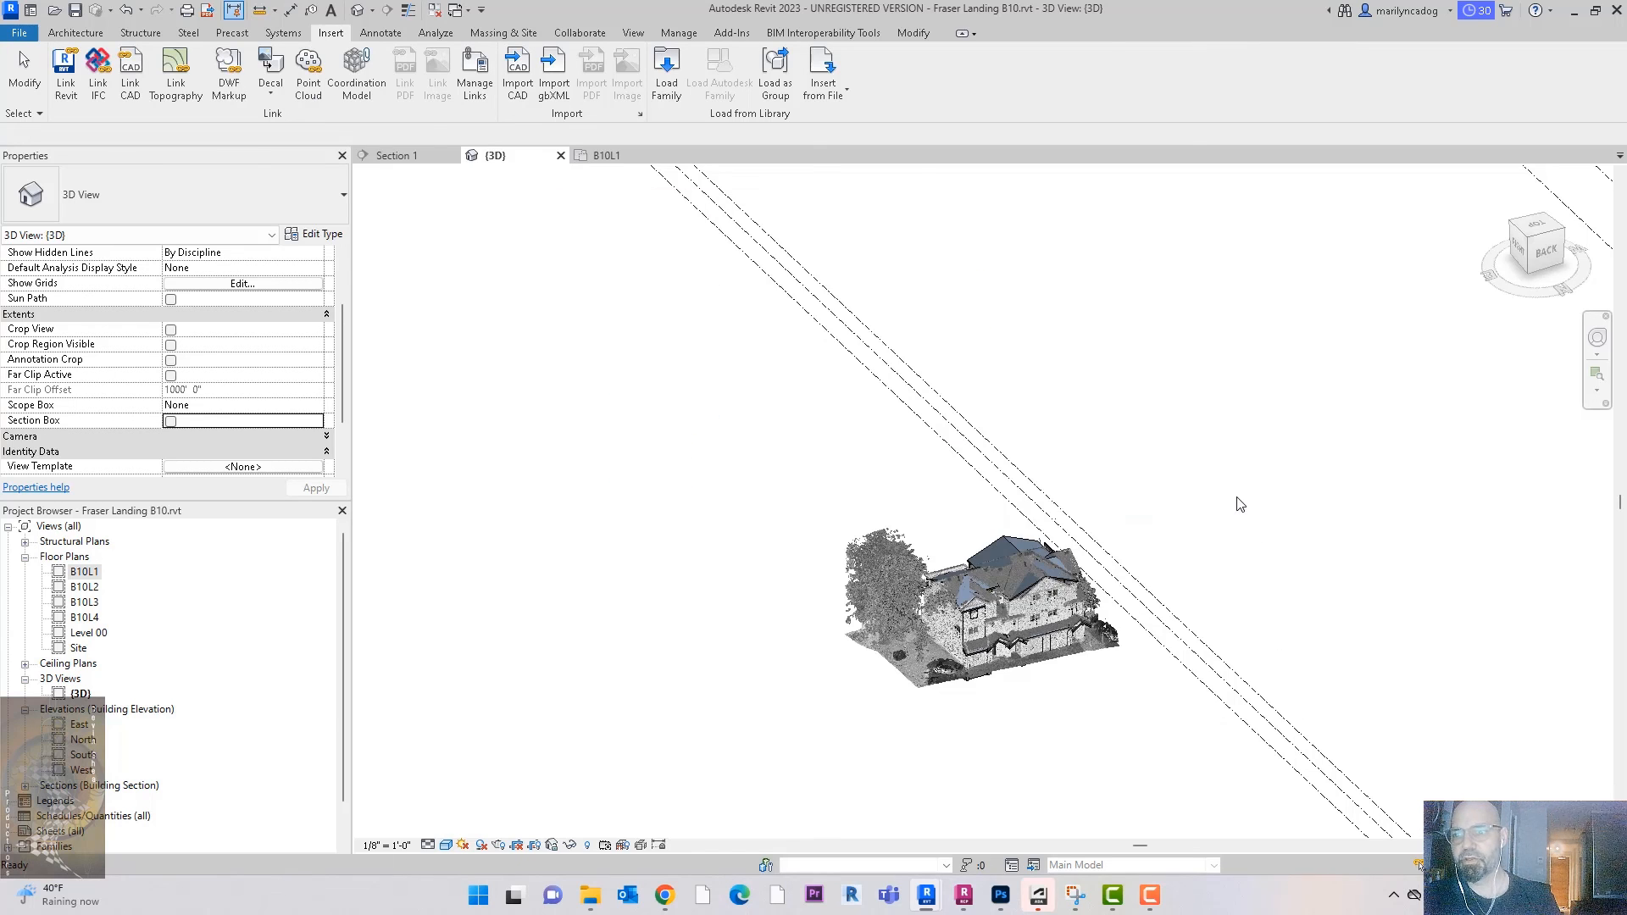
{"action": "scroll", "coordinate": [1130, 440], "scroll_direction": "down", "scroll_amount": 3}
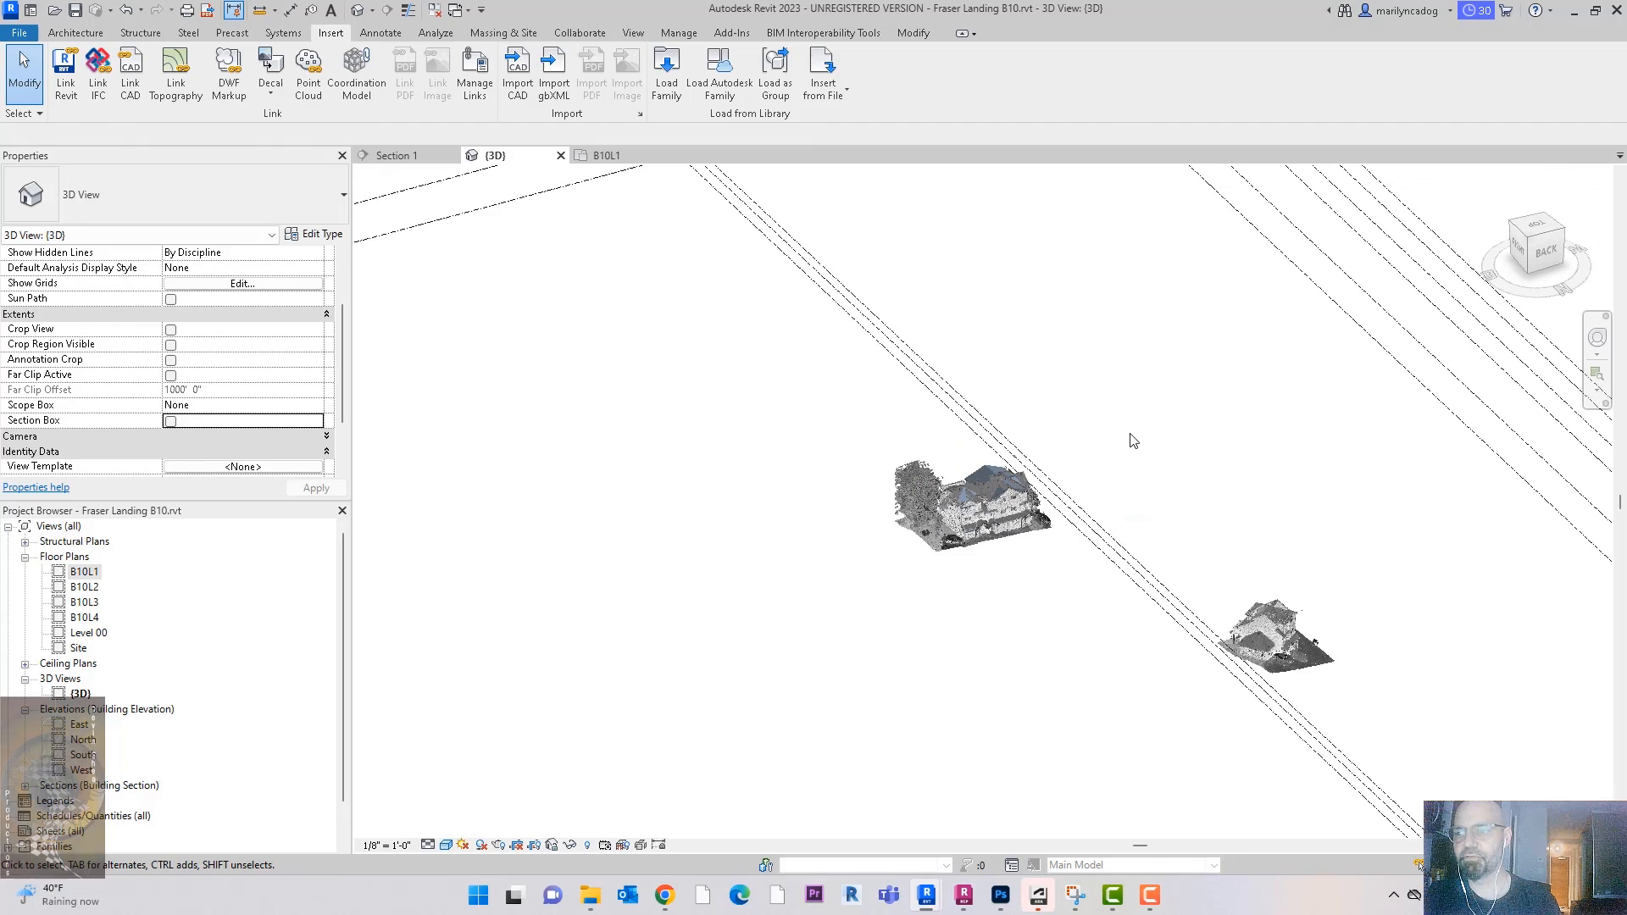
{"action": "middle_click_drag", "start_coordinate": [1173, 448], "coordinate": [1132, 466], "text": "shift"}
{"action": "scroll", "coordinate": [1223, 464], "scroll_direction": "down", "scroll_amount": 2}
{"action": "scroll", "coordinate": [1050, 413], "scroll_direction": "up", "scroll_amount": 2}
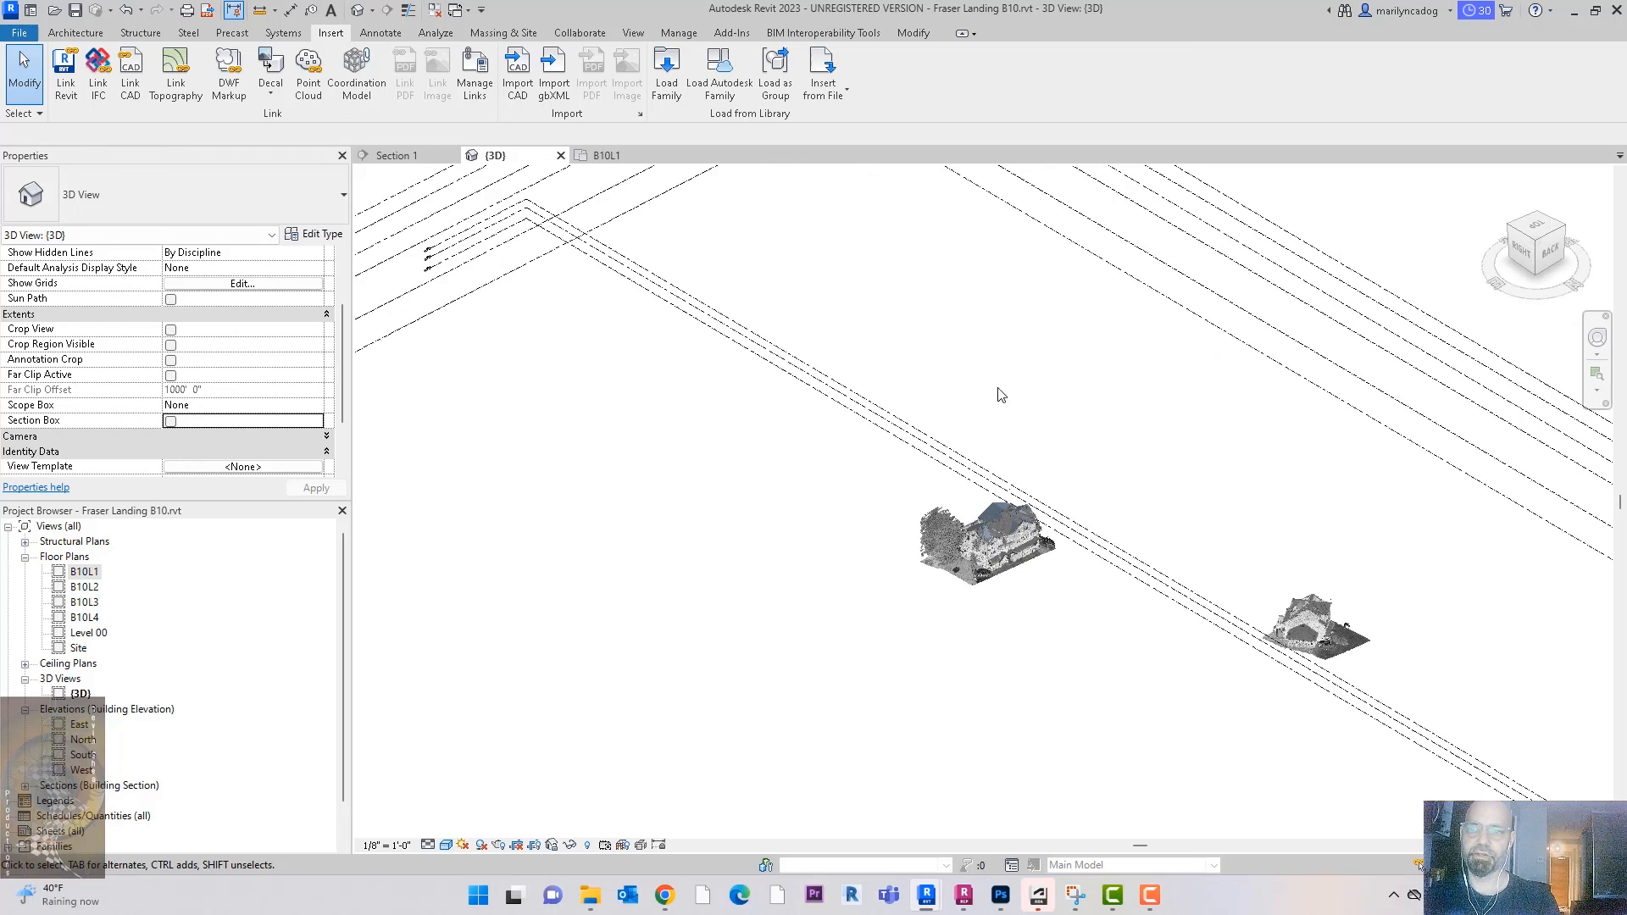
Step: Select the Building 10 model together with its point cloud and building levels, and delete them all
{"action": "left_click_drag", "start_coordinate": [1057, 406], "coordinate": [891, 671]}
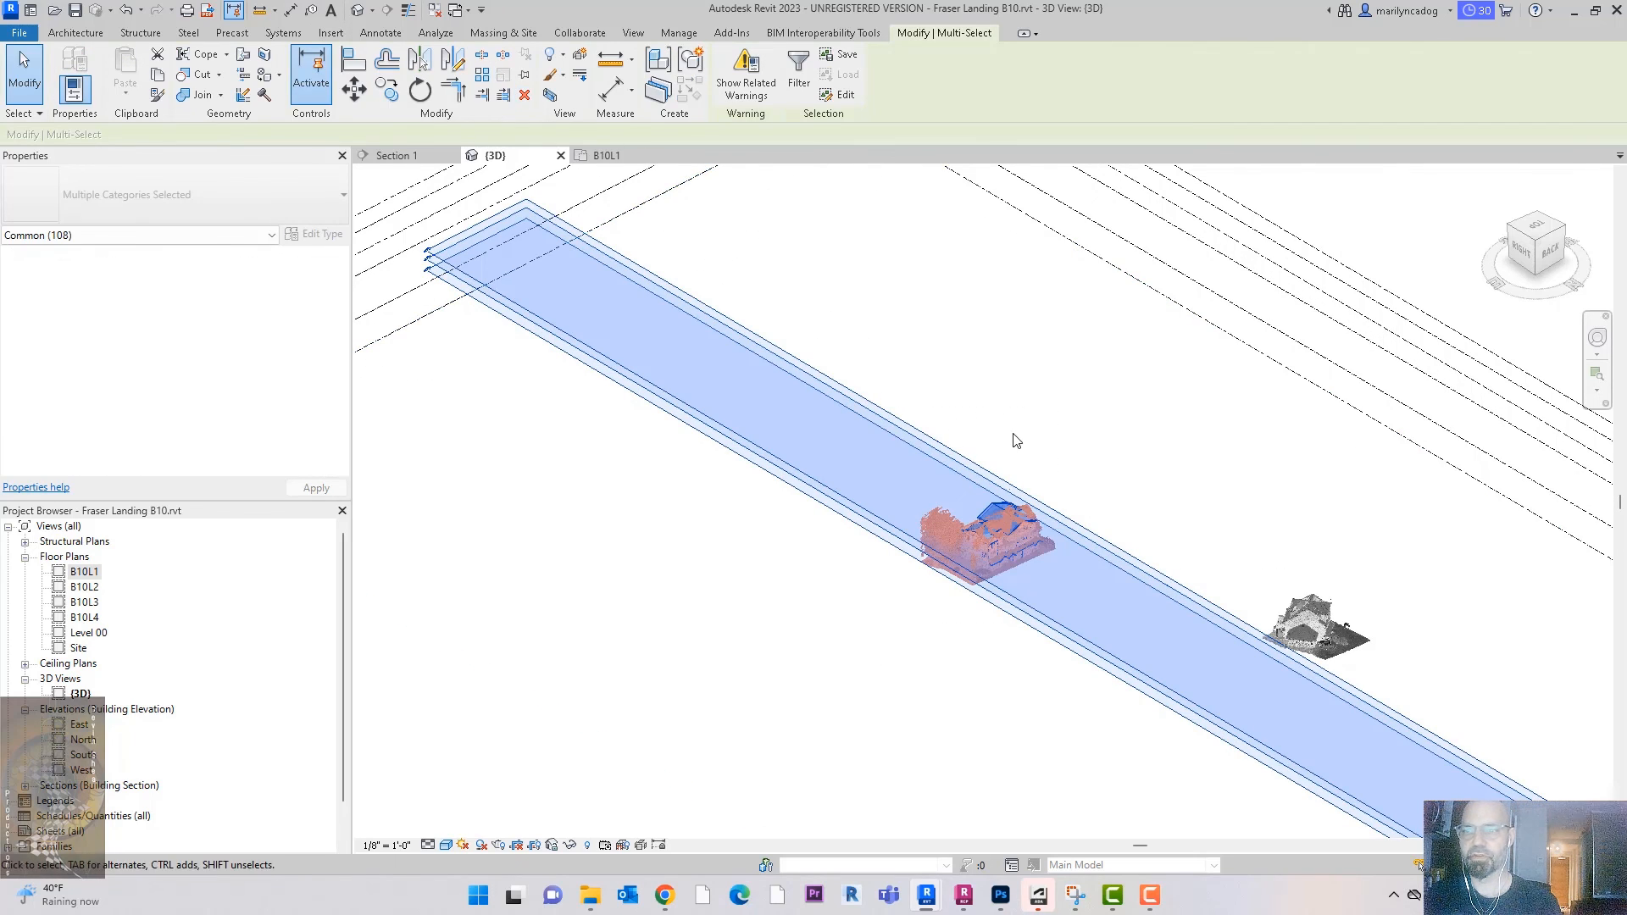
{"action": "scroll", "coordinate": [975, 448], "scroll_direction": "down", "scroll_amount": 4}
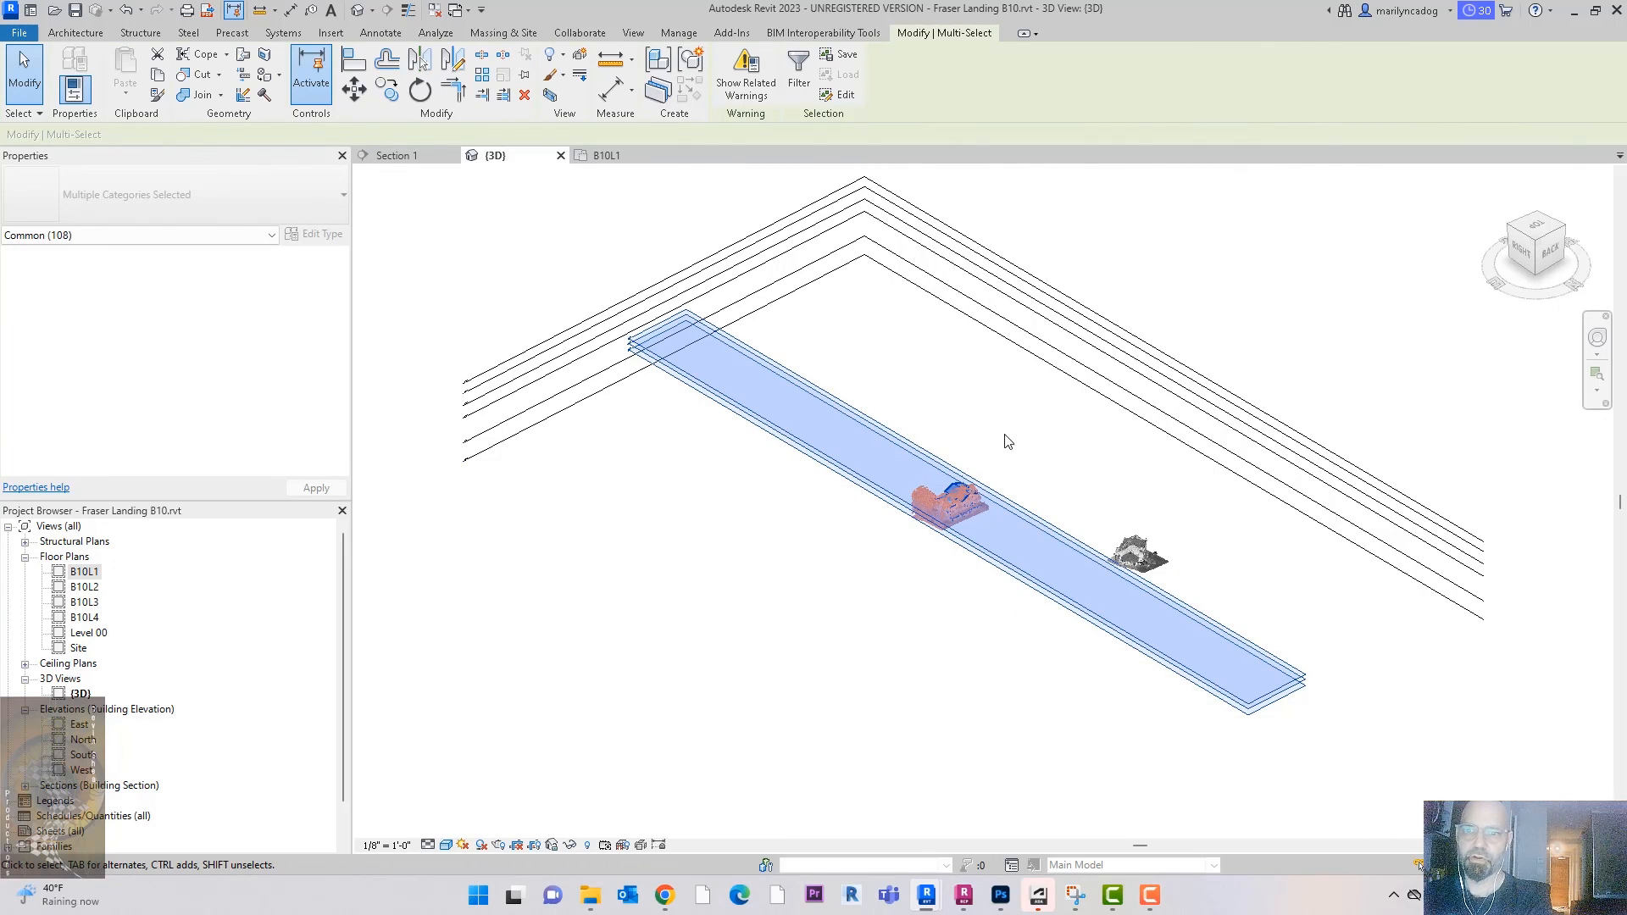
{"action": "scroll", "coordinate": [570, 393], "scroll_direction": "up", "scroll_amount": 5}
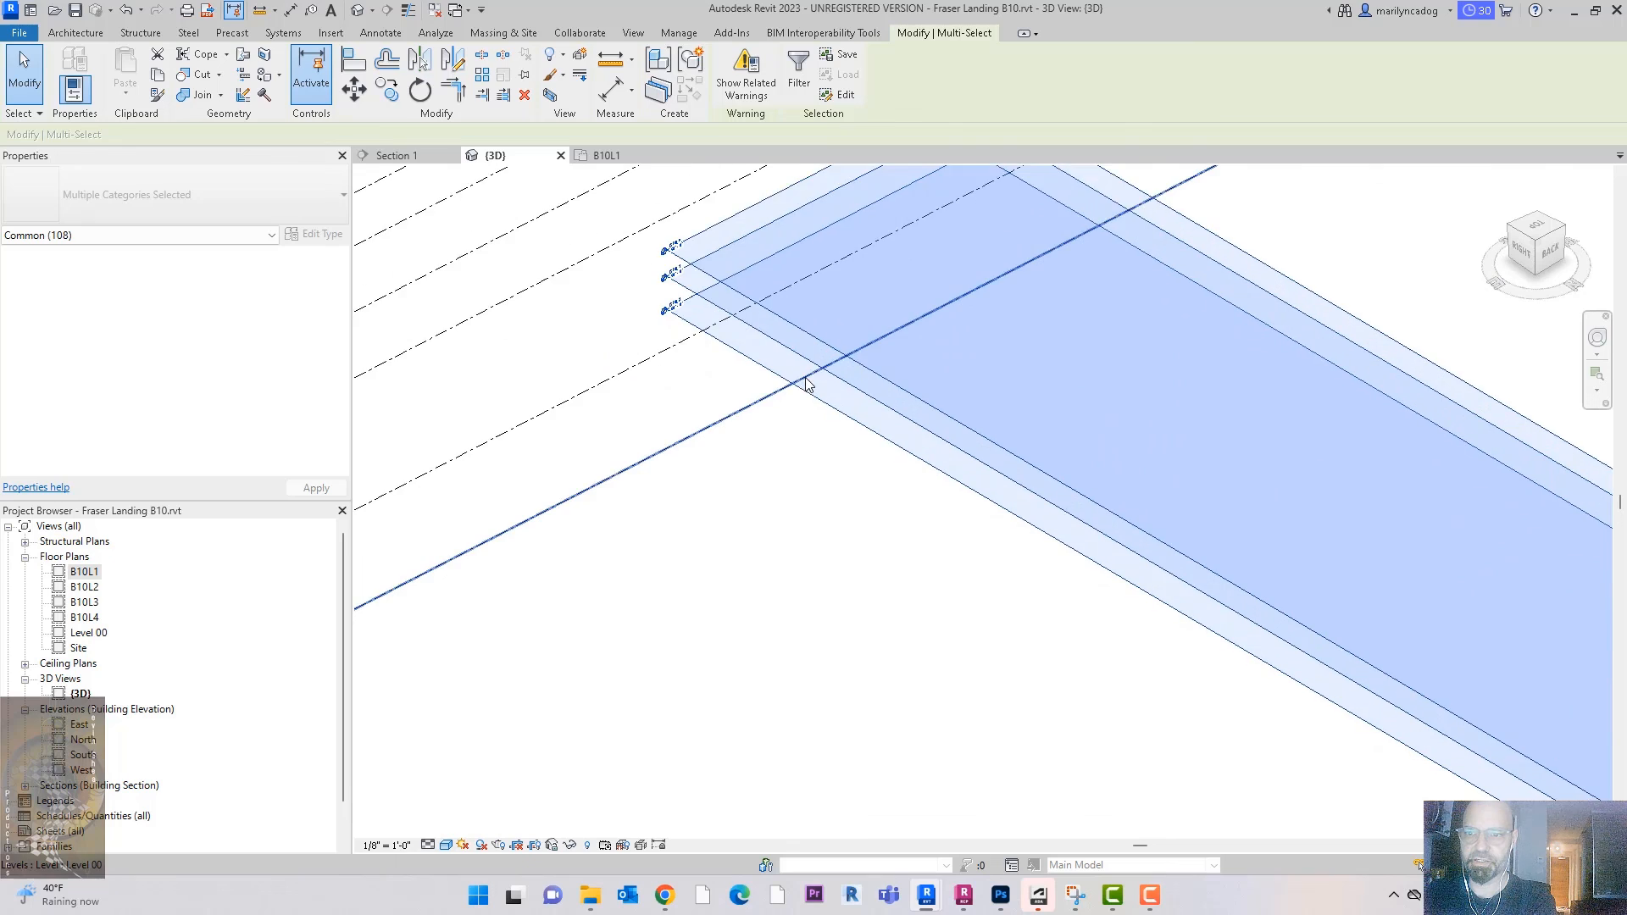
{"action": "scroll", "coordinate": [784, 417], "scroll_direction": "down", "scroll_amount": 4}
{"action": "scroll", "coordinate": [788, 465], "scroll_direction": "down", "scroll_amount": 1}
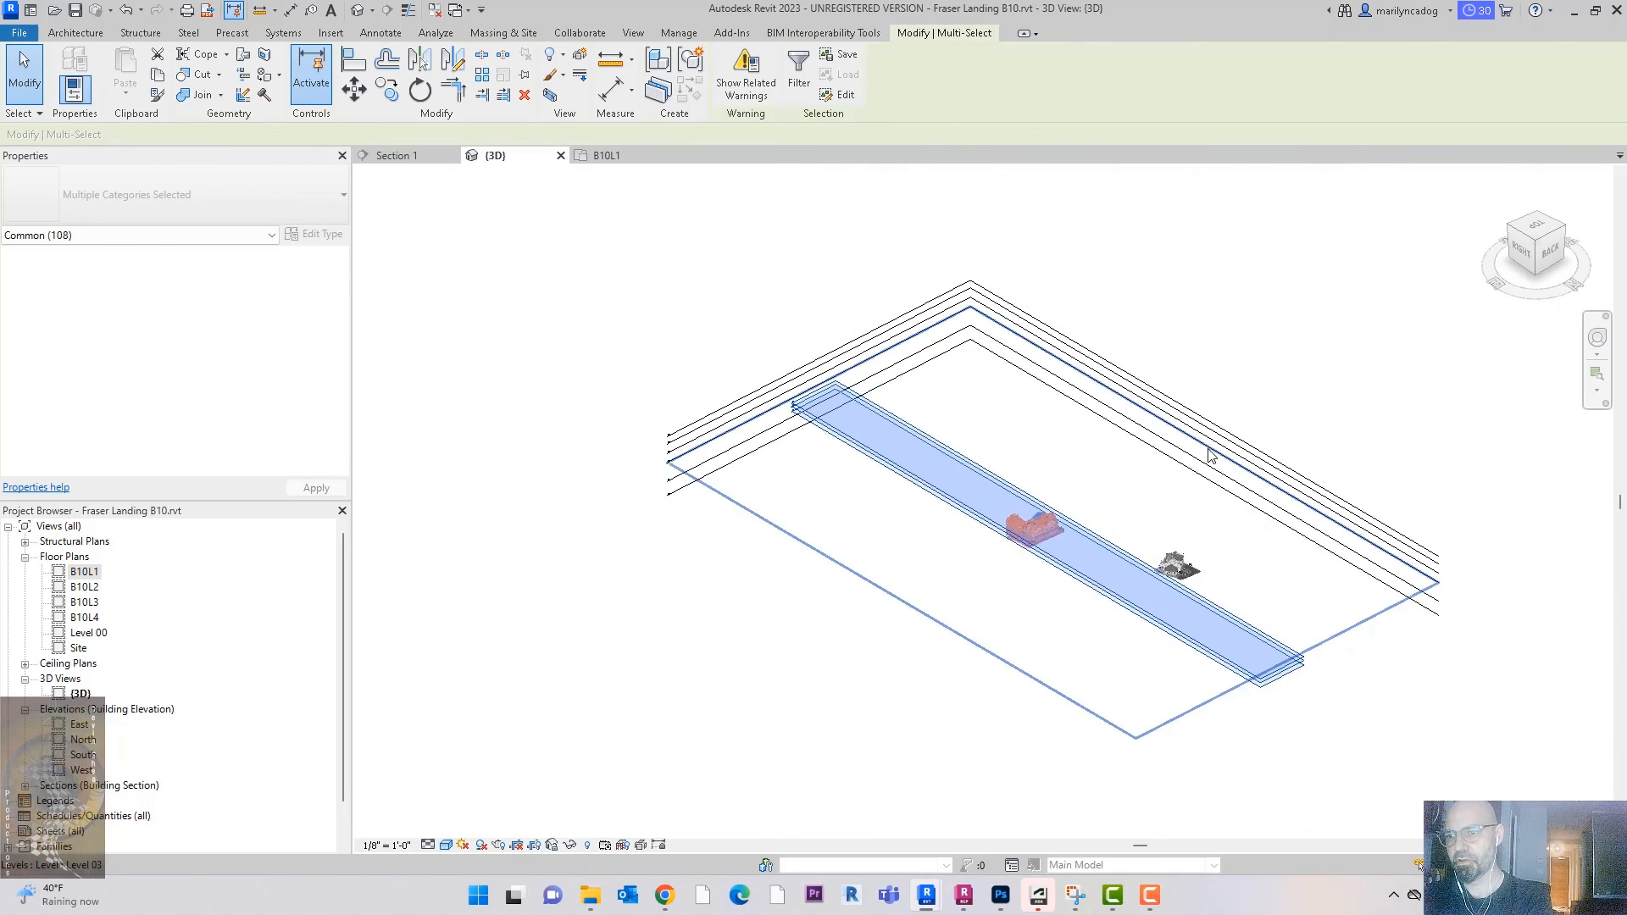
{"action": "key", "text": "Delete"}
{"action": "left_click", "coordinate": [886, 502]}
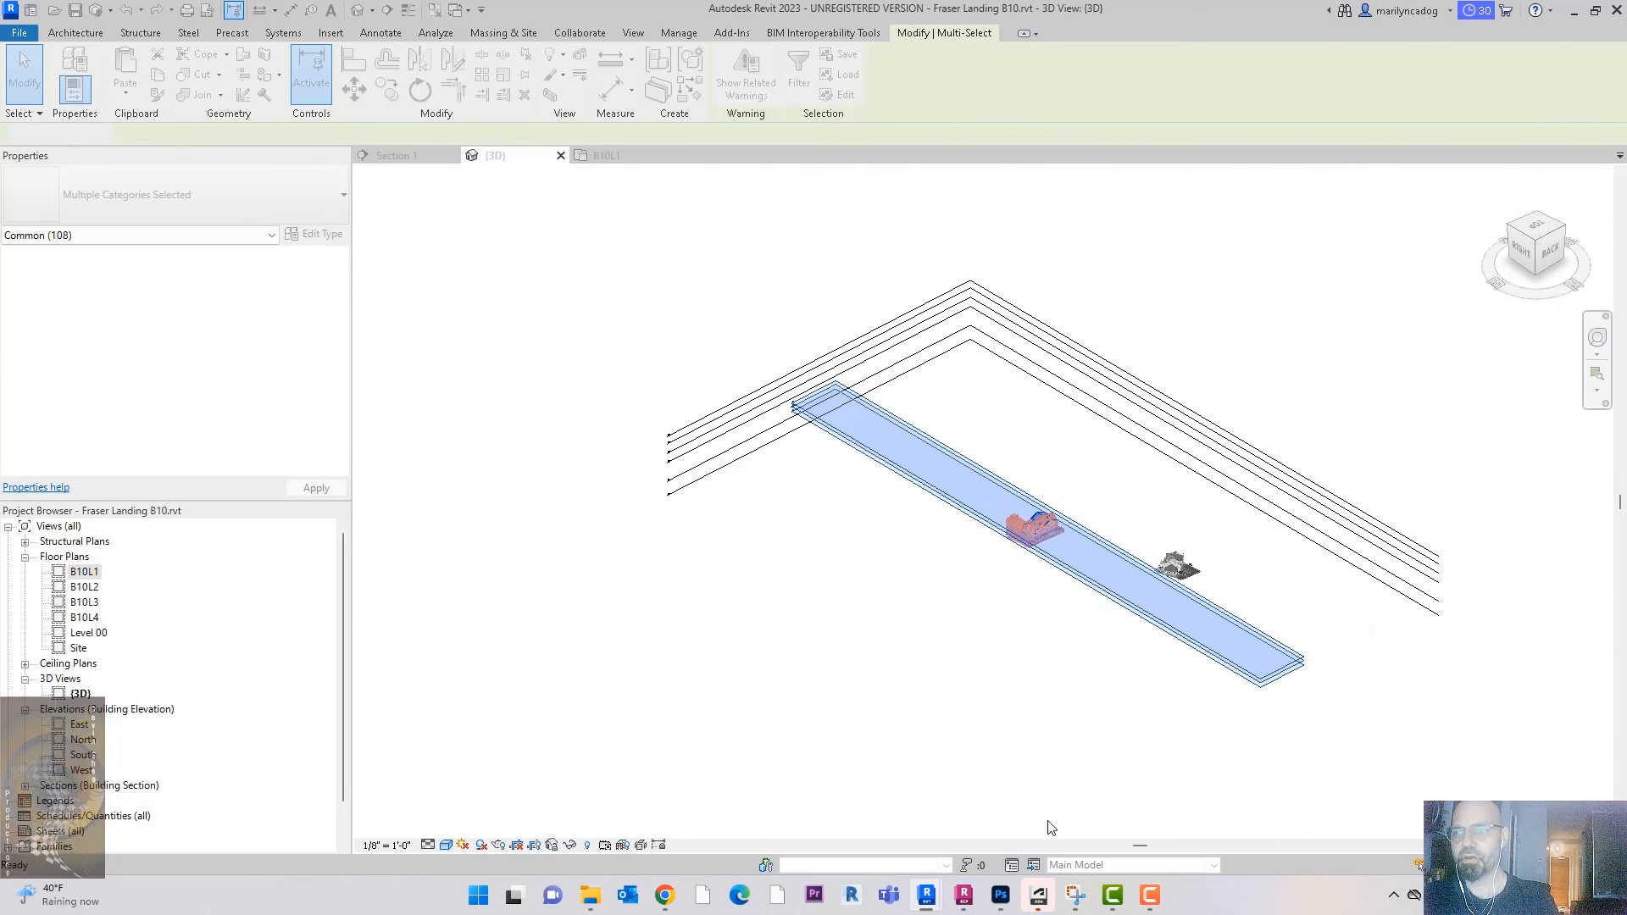
{"action": "scroll", "coordinate": [1008, 609], "scroll_direction": "up", "scroll_amount": 3}
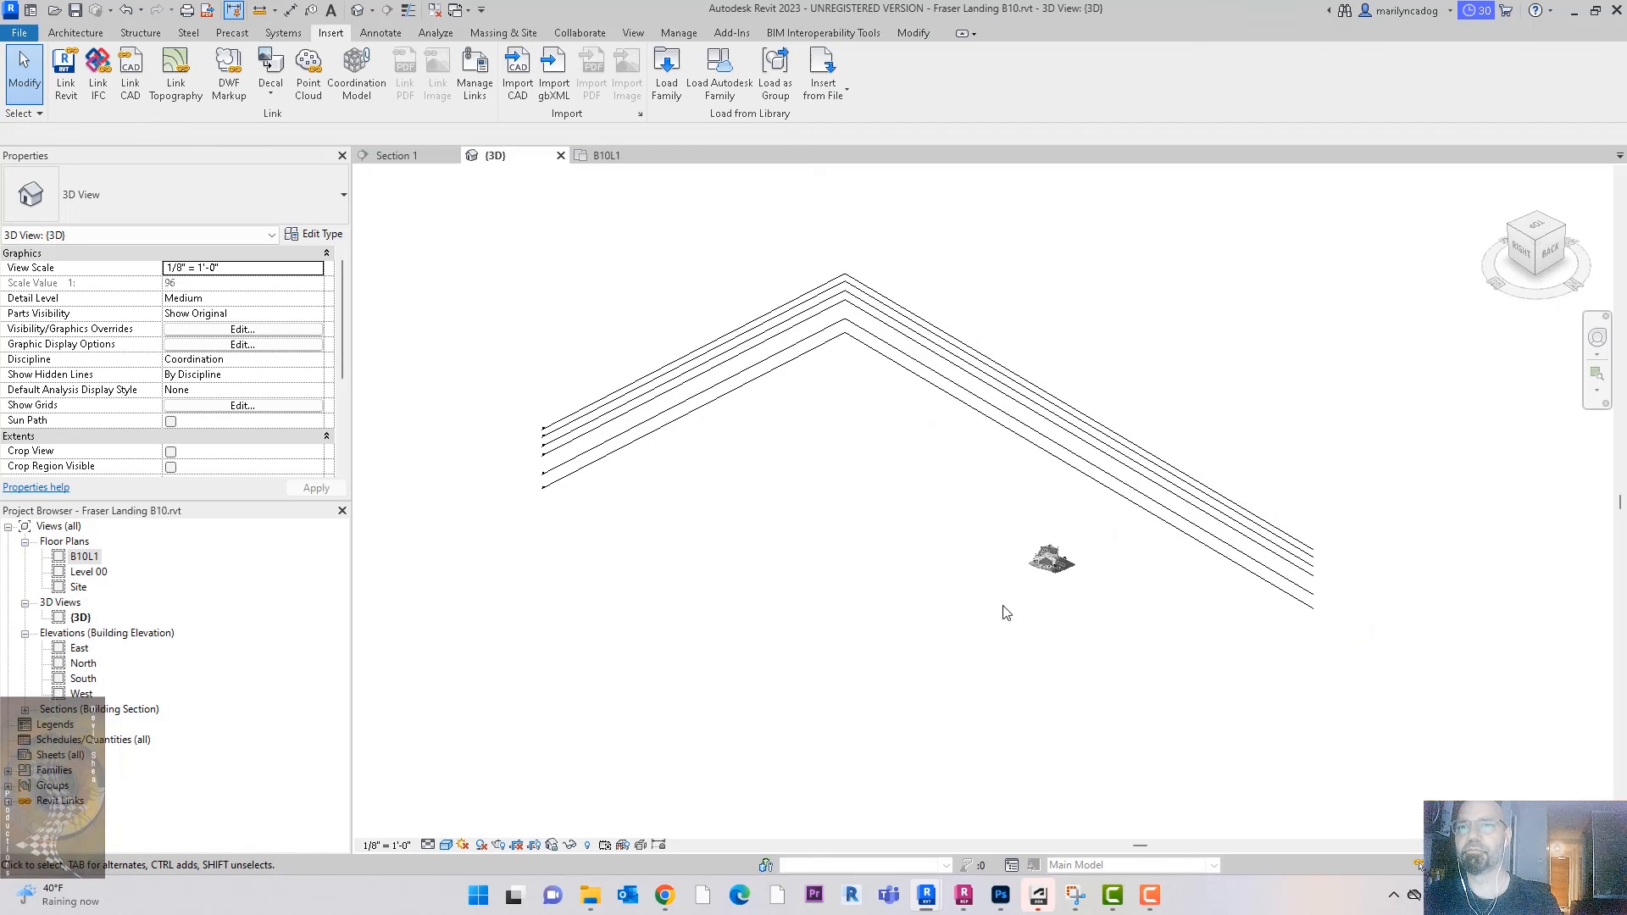
Step: Undo the deletion of the Building 10 content and save the Fraser Landing B10 project
{"action": "scroll", "coordinate": [1044, 595], "scroll_direction": "up", "scroll_amount": 4}
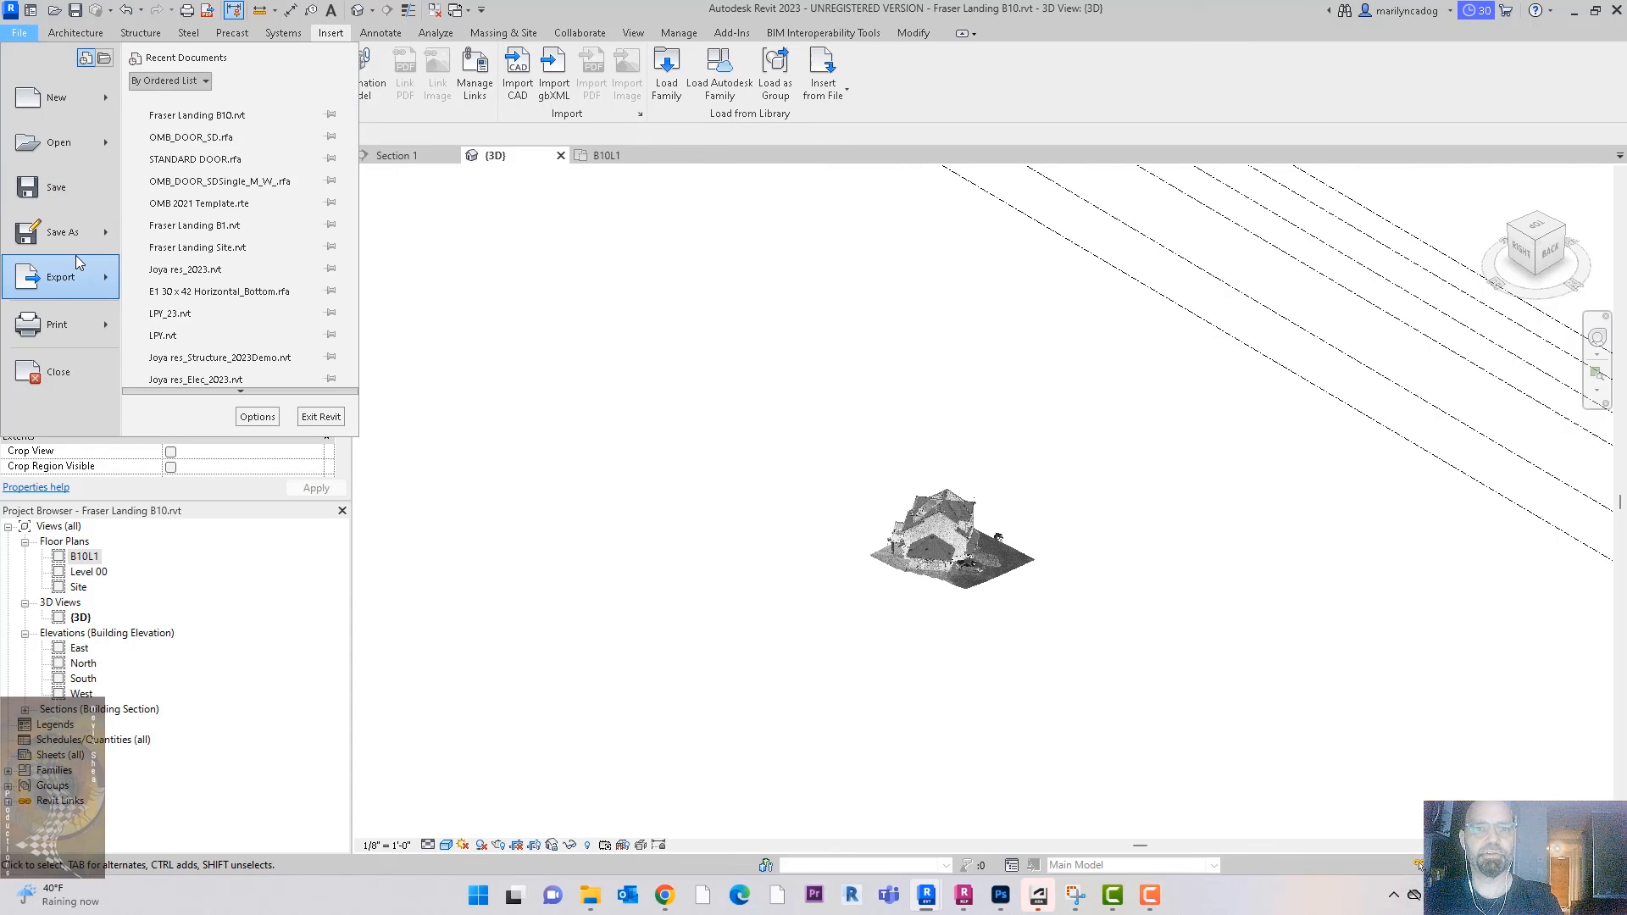
{"action": "mouse_move", "coordinate": [81, 236]}
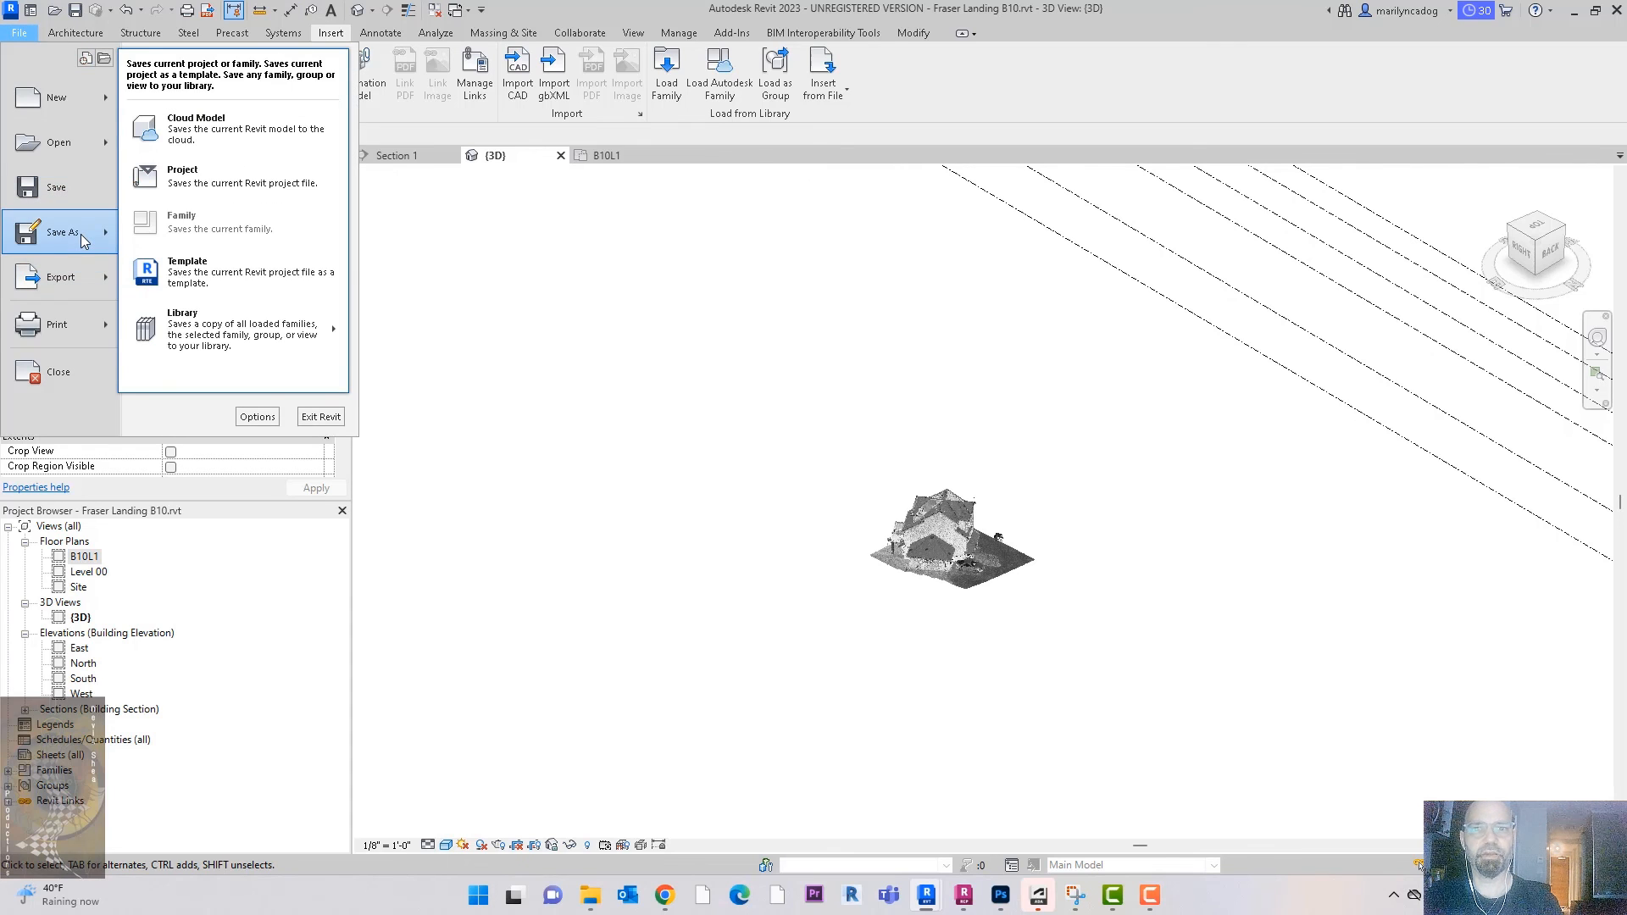
{"action": "left_click", "coordinate": [689, 8]}
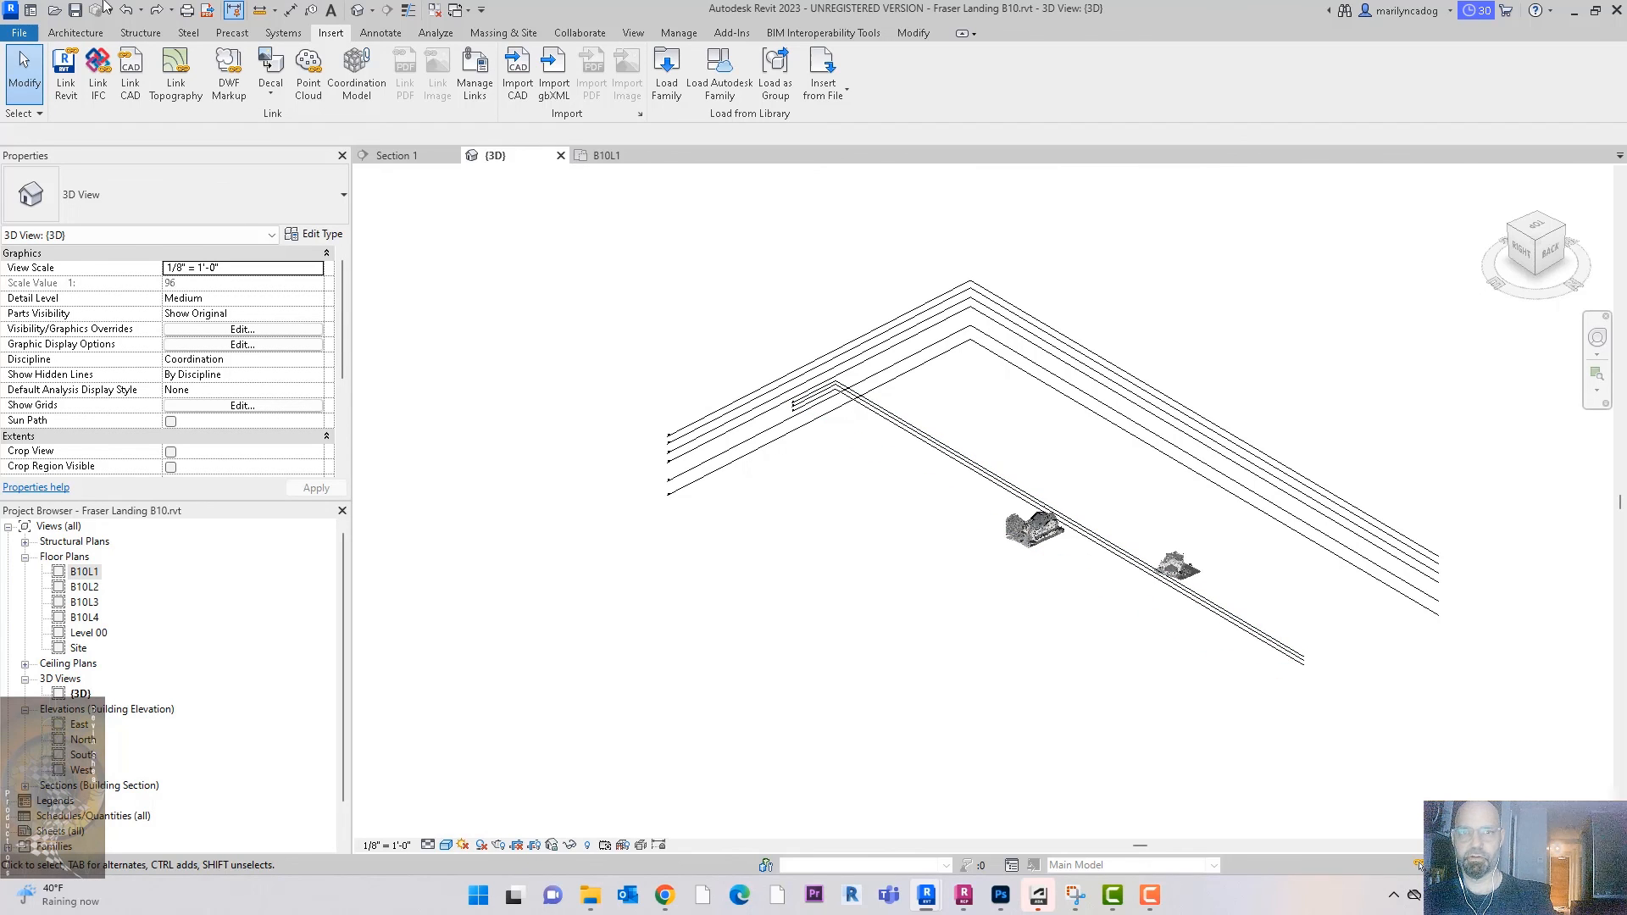
{"action": "left_click", "coordinate": [75, 10]}
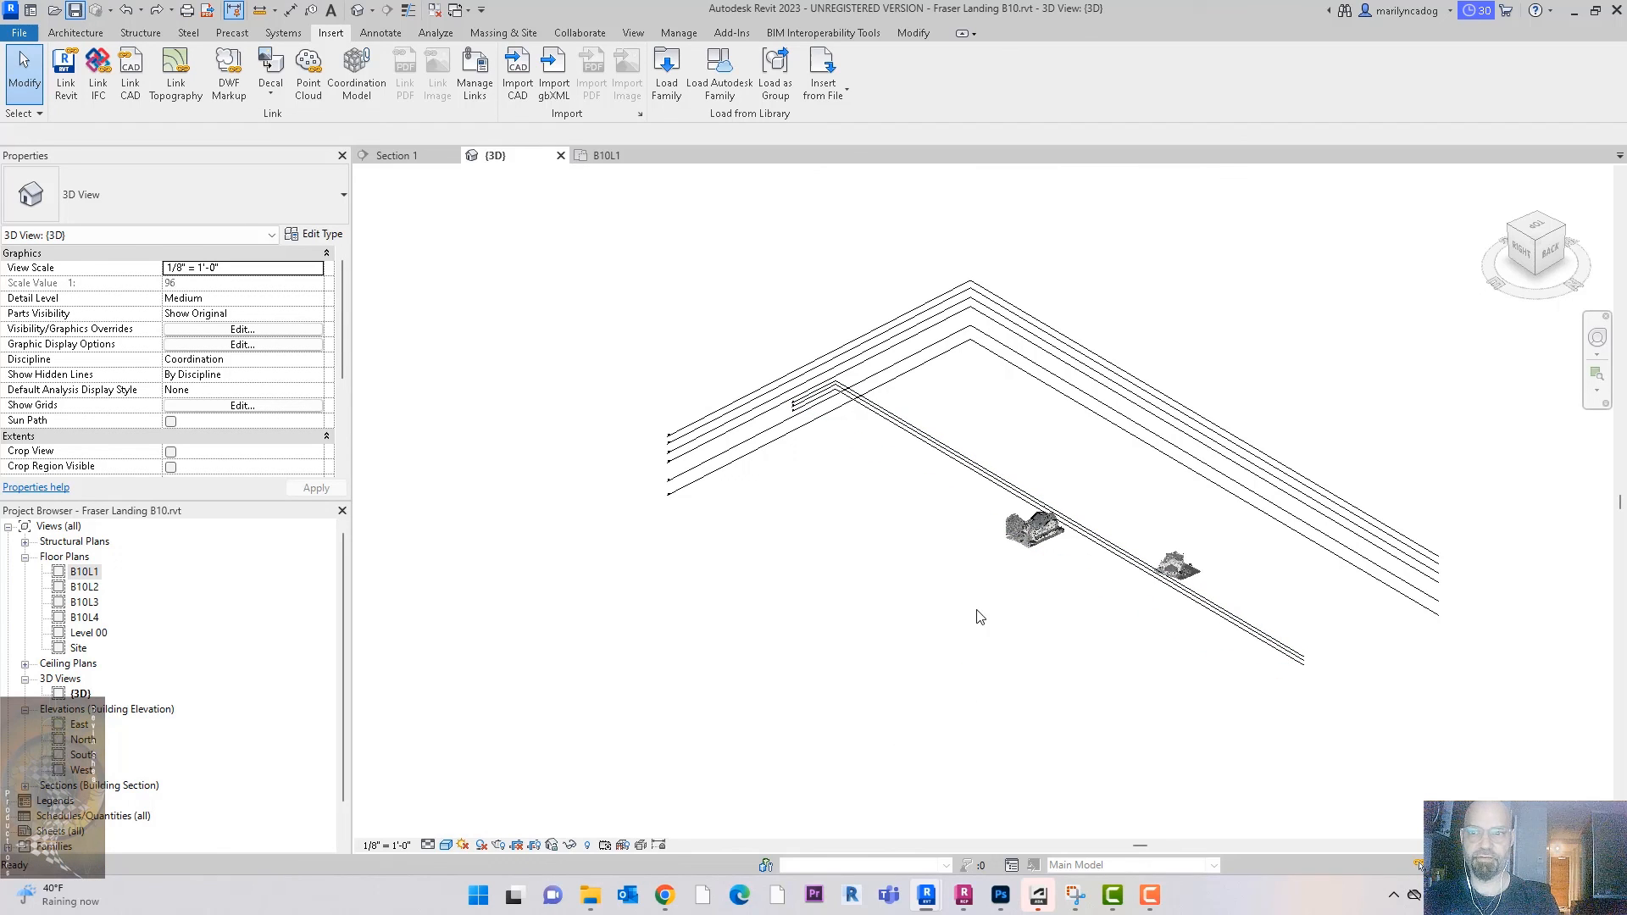
Step: Delete the Building 10 model with its point cloud and building levels again, keeping the Building 5 scan
{"action": "left_click_drag", "start_coordinate": [1087, 598], "coordinate": [989, 483]}
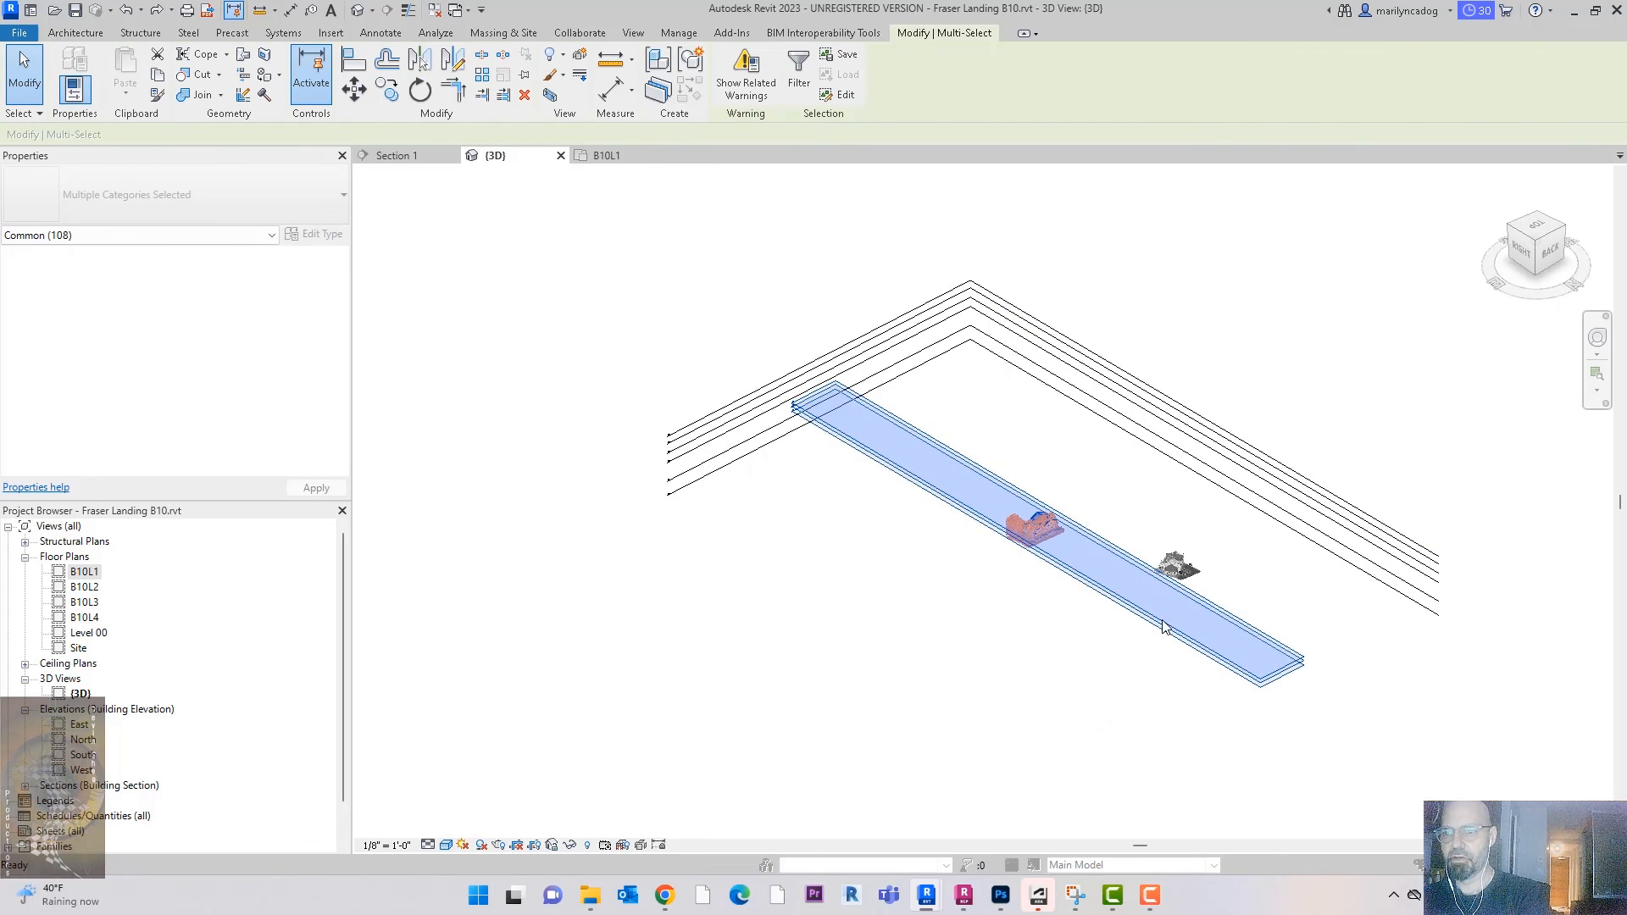
{"action": "key", "text": "Delete"}
{"action": "left_click", "coordinate": [878, 501]}
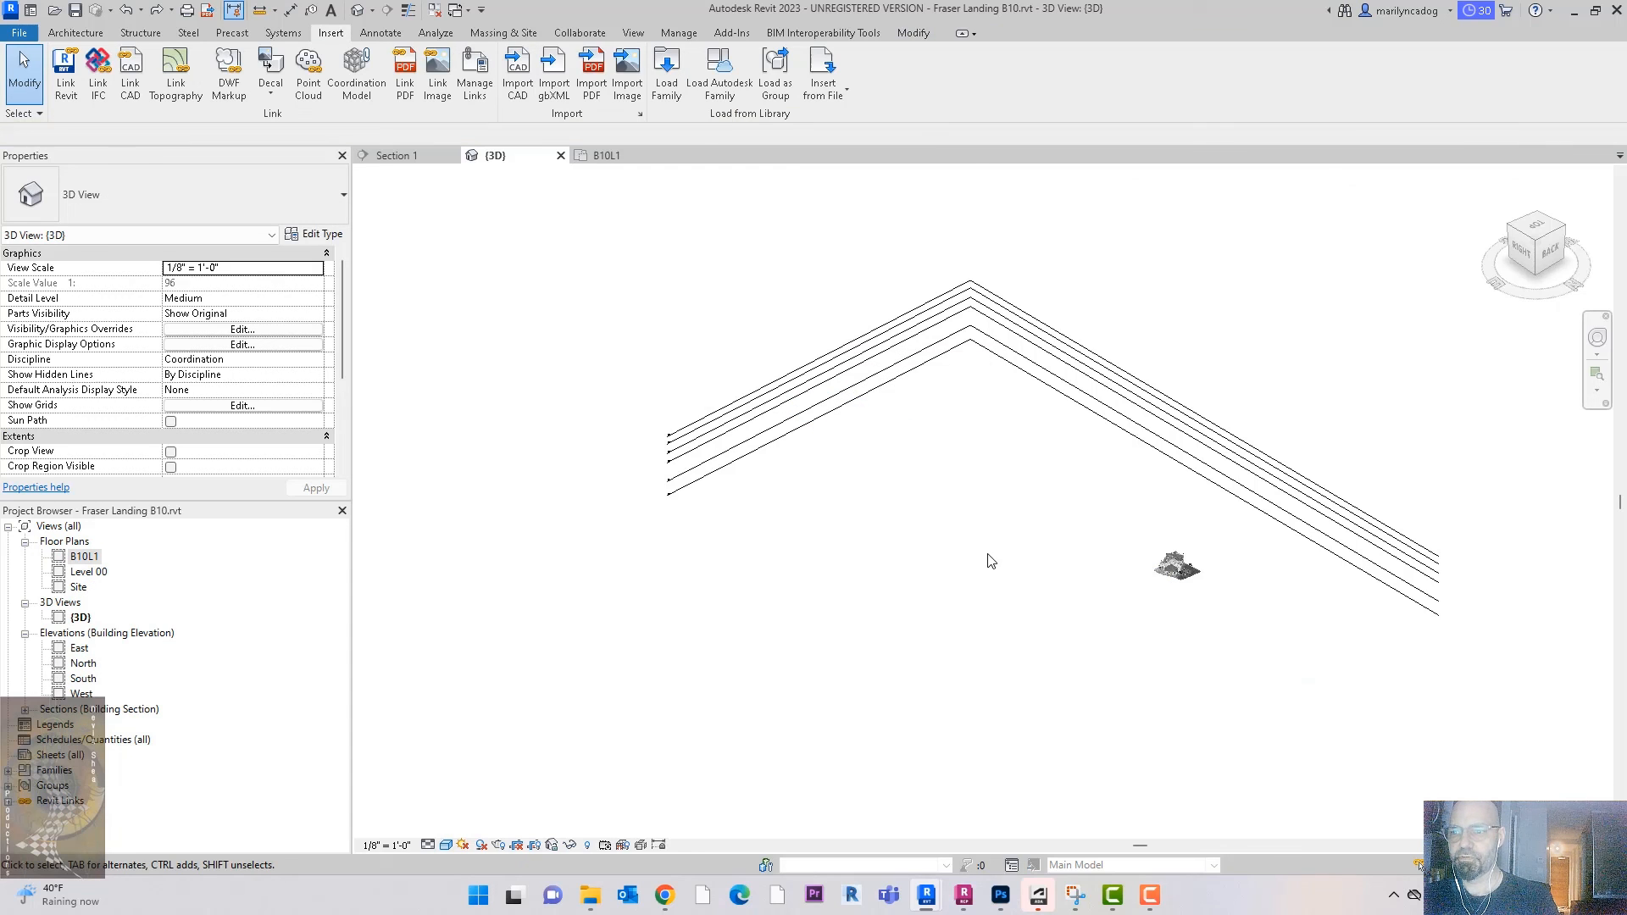
Step: Save the project under the new name Fraser Landing B05.rvt in the same folder
{"action": "scroll", "coordinate": [1267, 589], "scroll_direction": "up", "scroll_amount": 4}
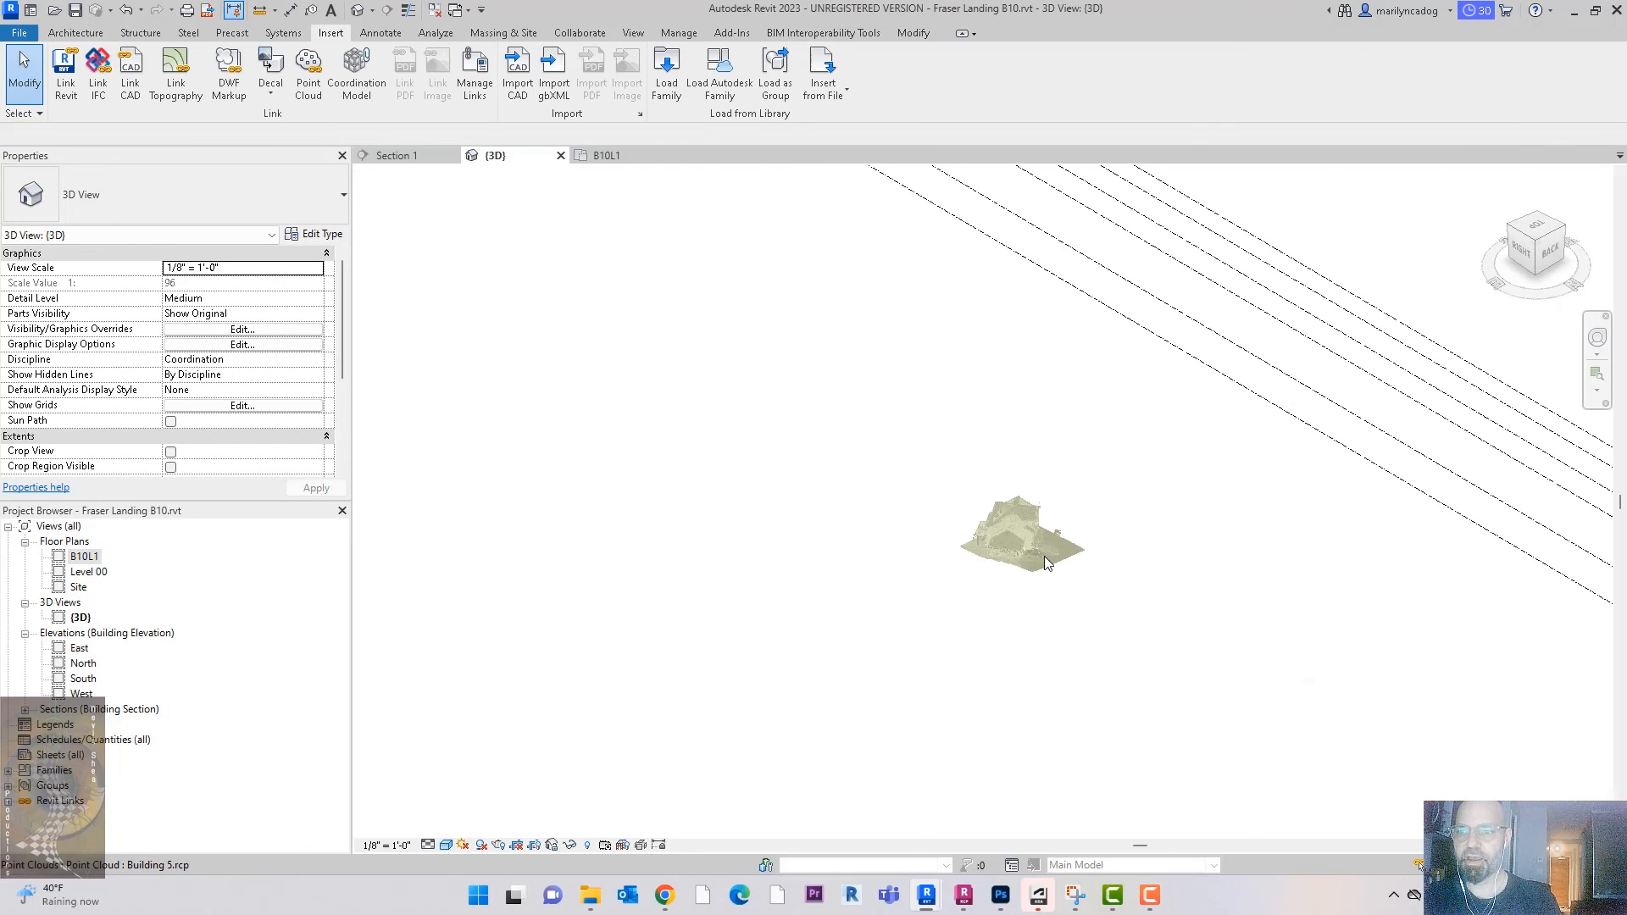
{"action": "left_click", "coordinate": [18, 32]}
{"action": "mouse_move", "coordinate": [73, 237]}
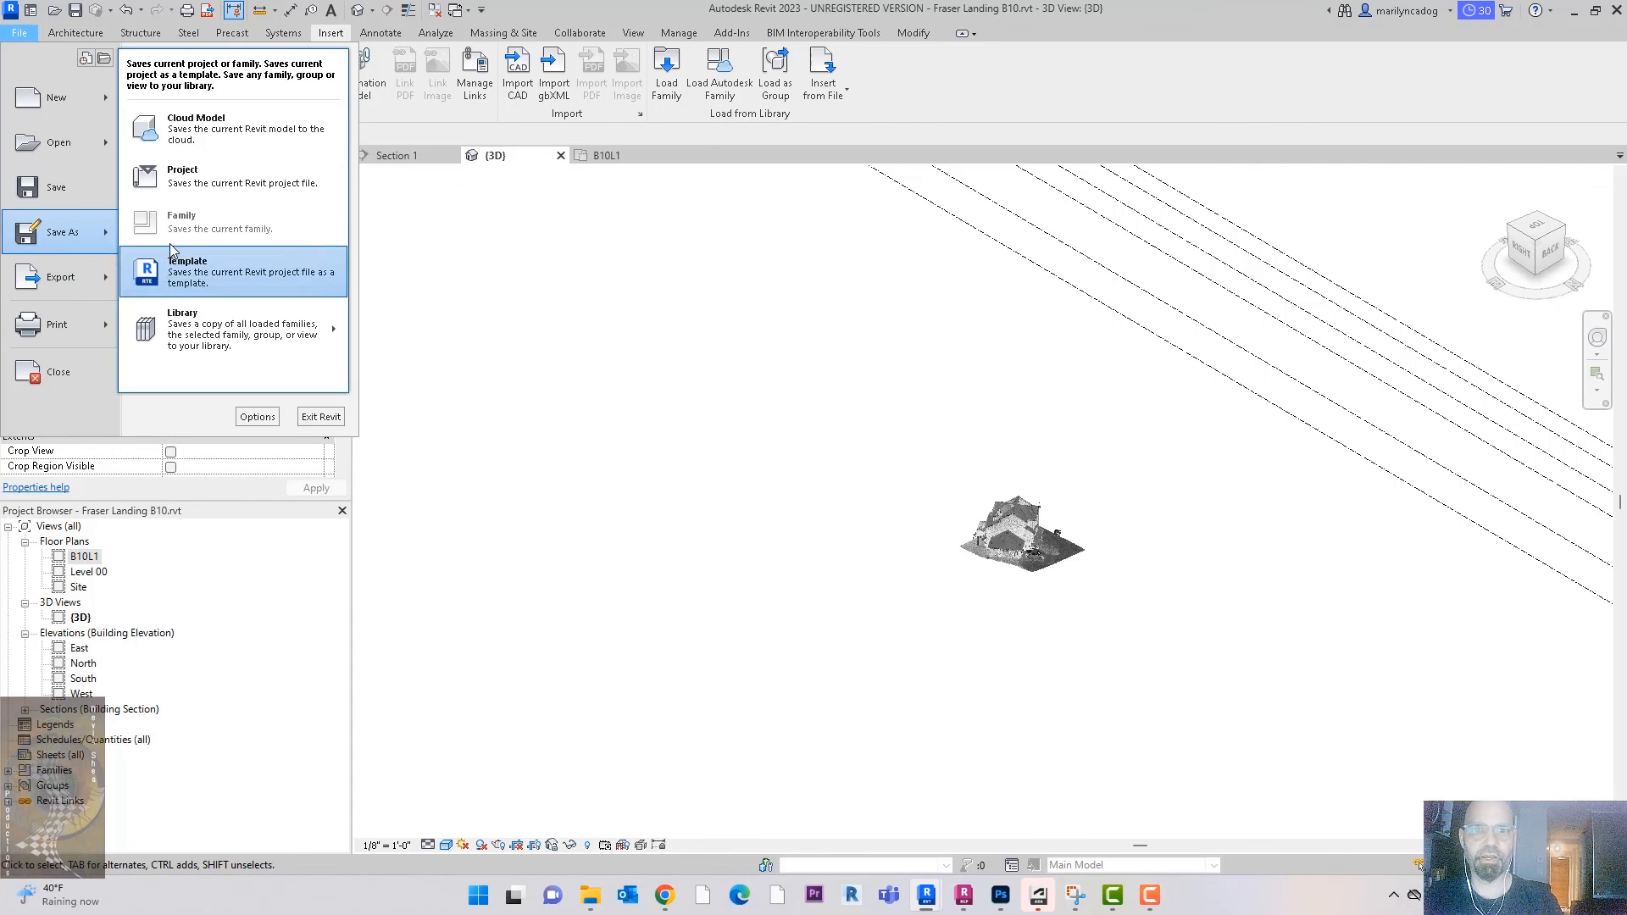
{"action": "left_click", "coordinate": [243, 176]}
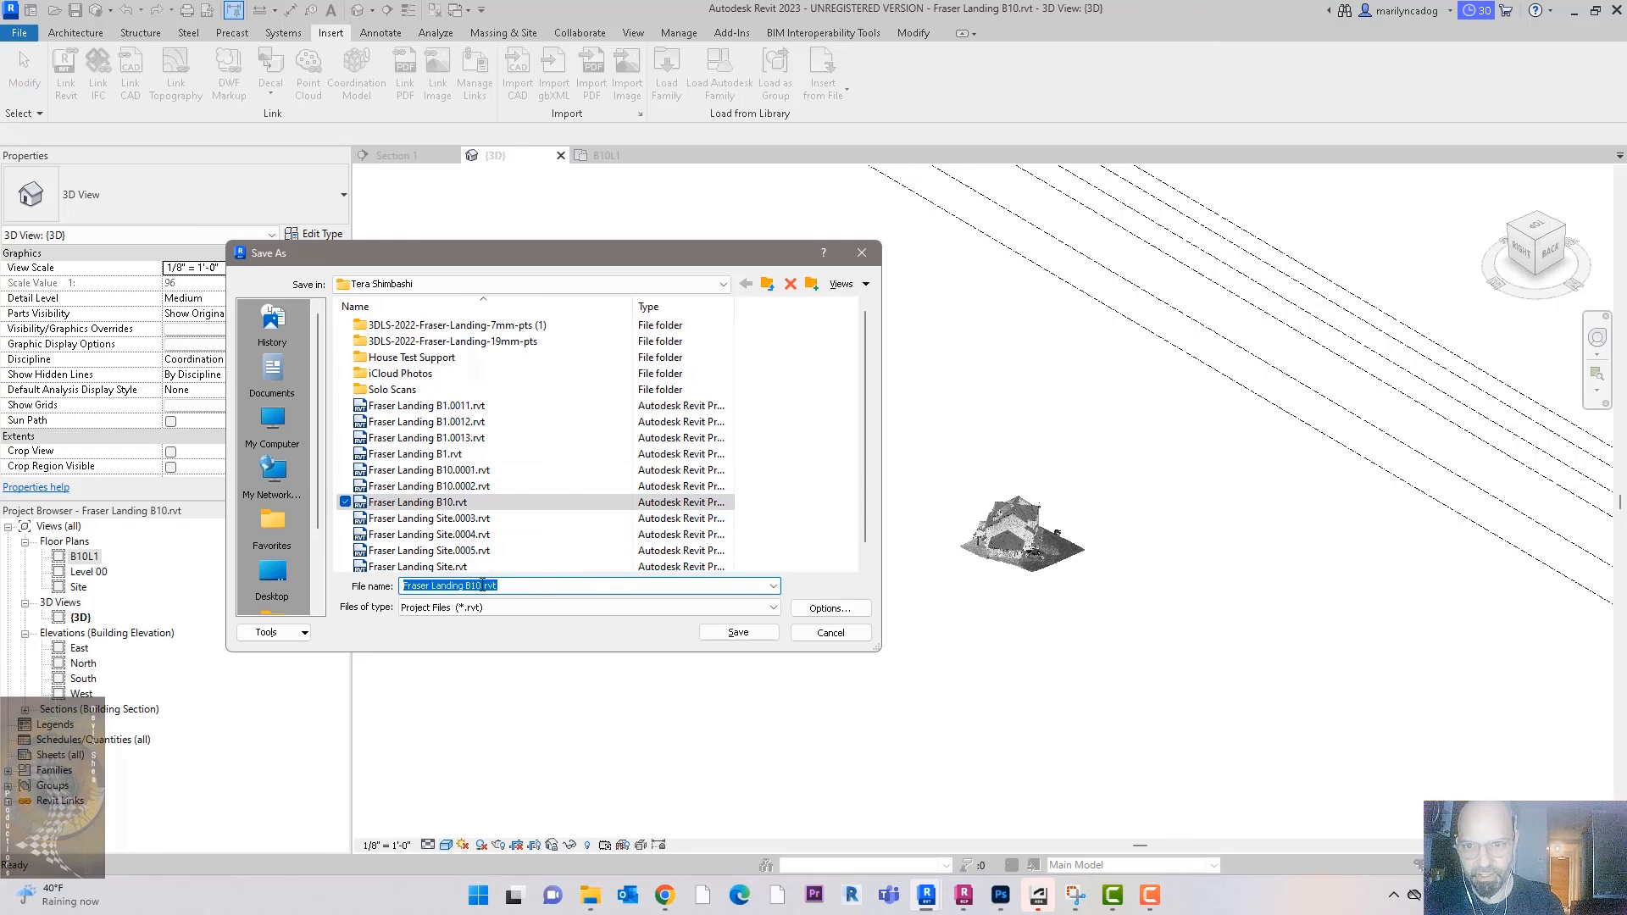
{"action": "left_click", "coordinate": [483, 586]}
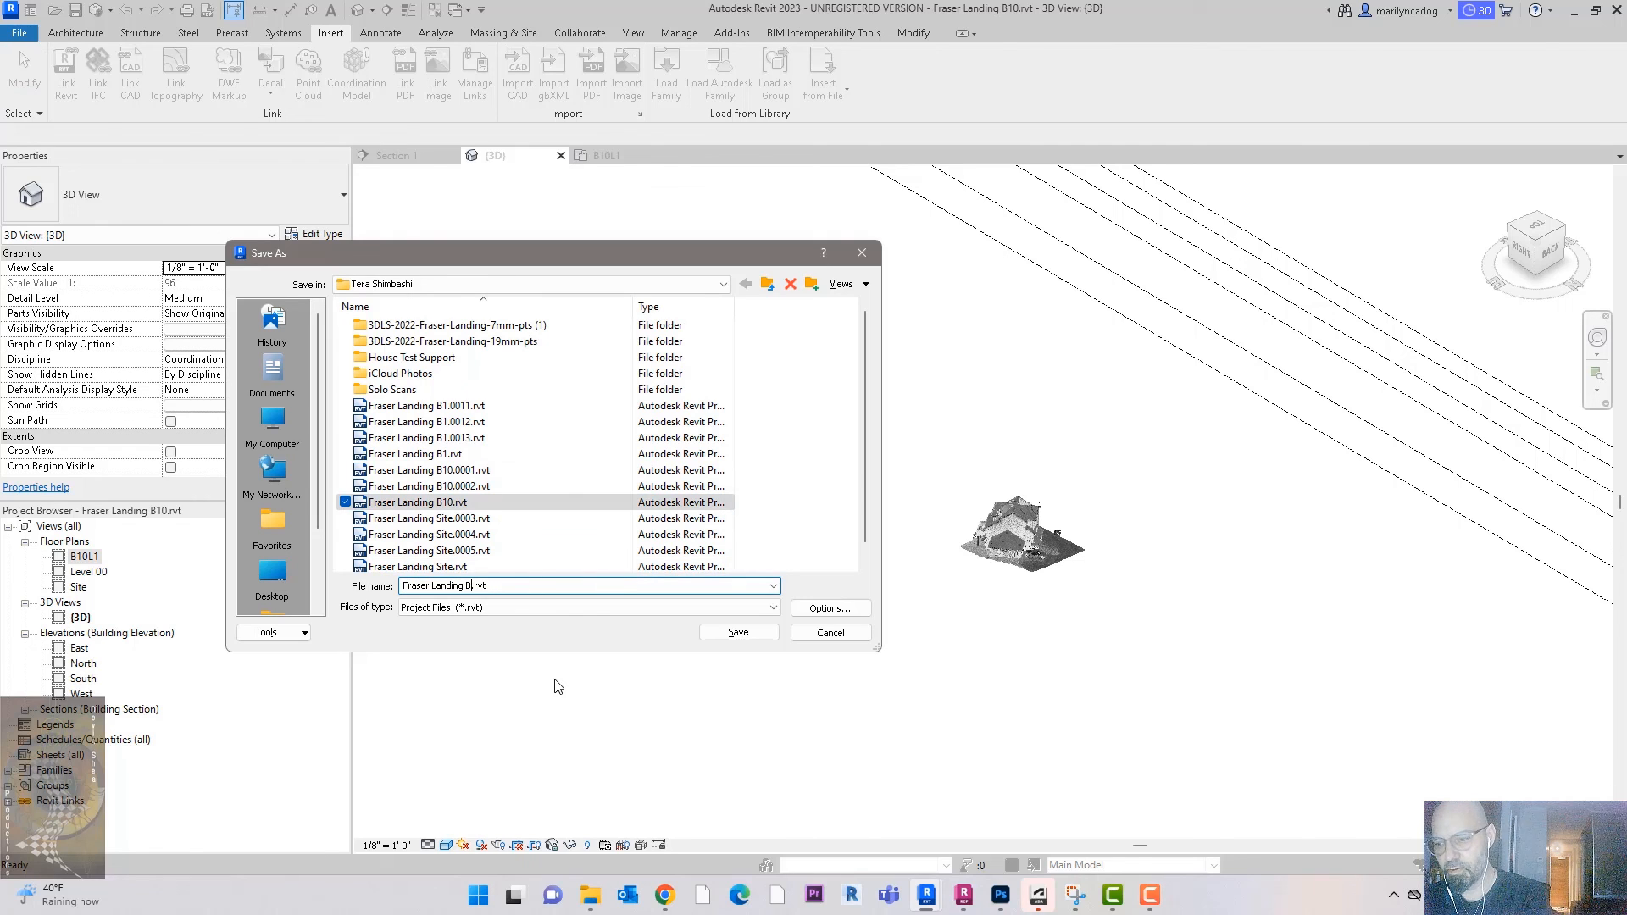
{"action": "left_click", "coordinate": [733, 631]}
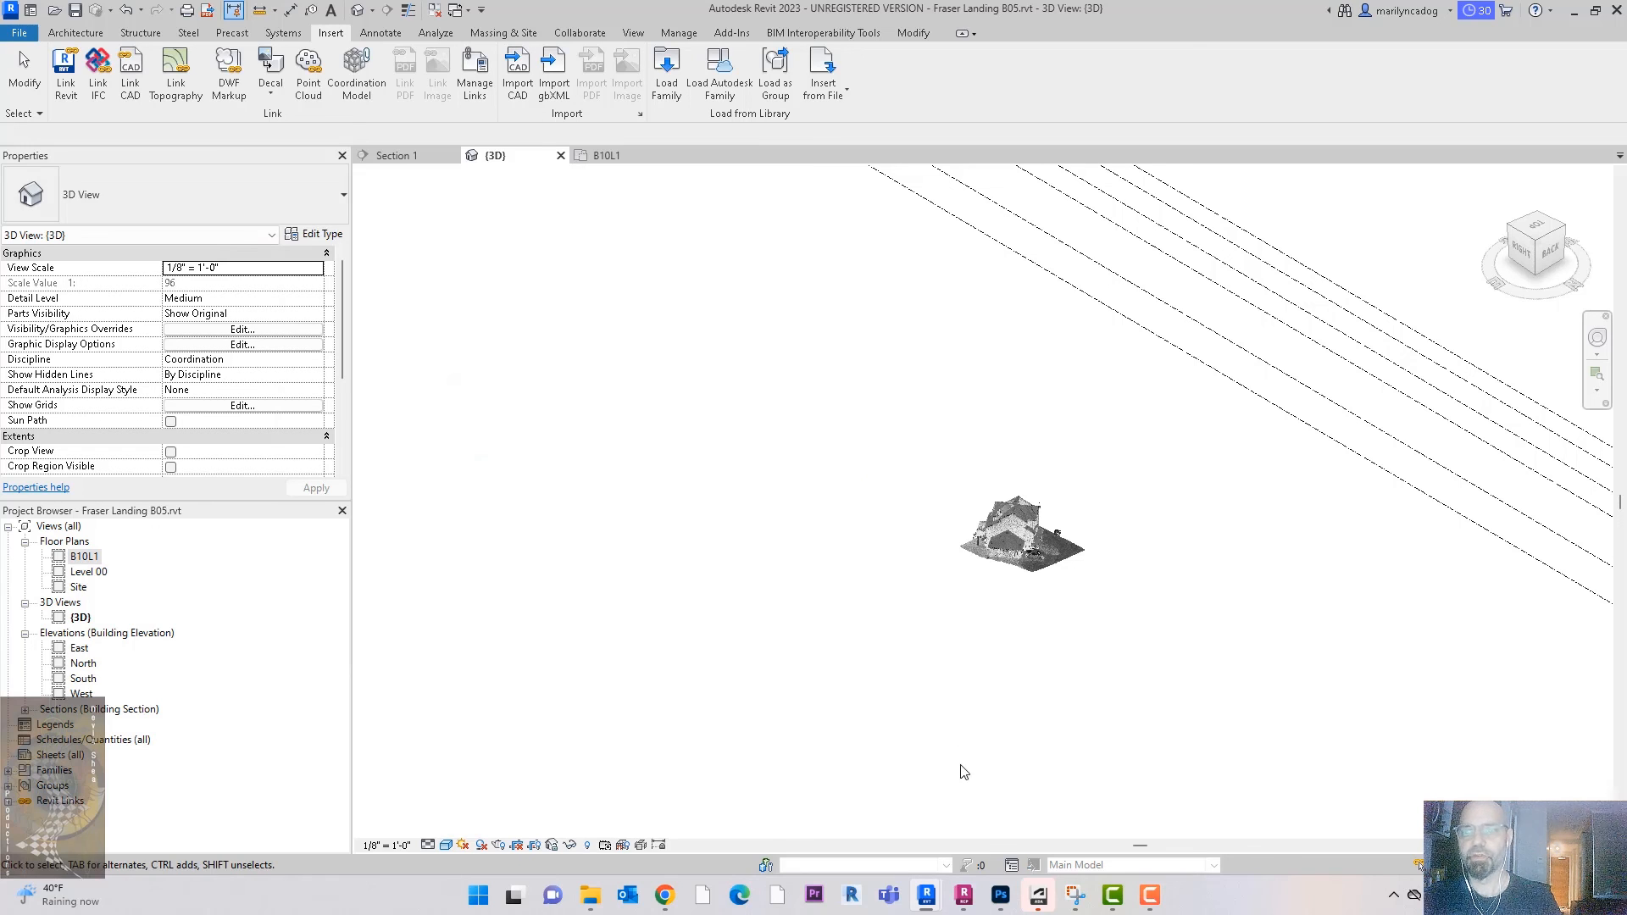
Step: Switch to the Fraser Landing Site project and link Fraser Landing B05.rvt with Auto - By Shared Coordinates positioning
{"action": "mouse_move", "coordinate": [932, 901]}
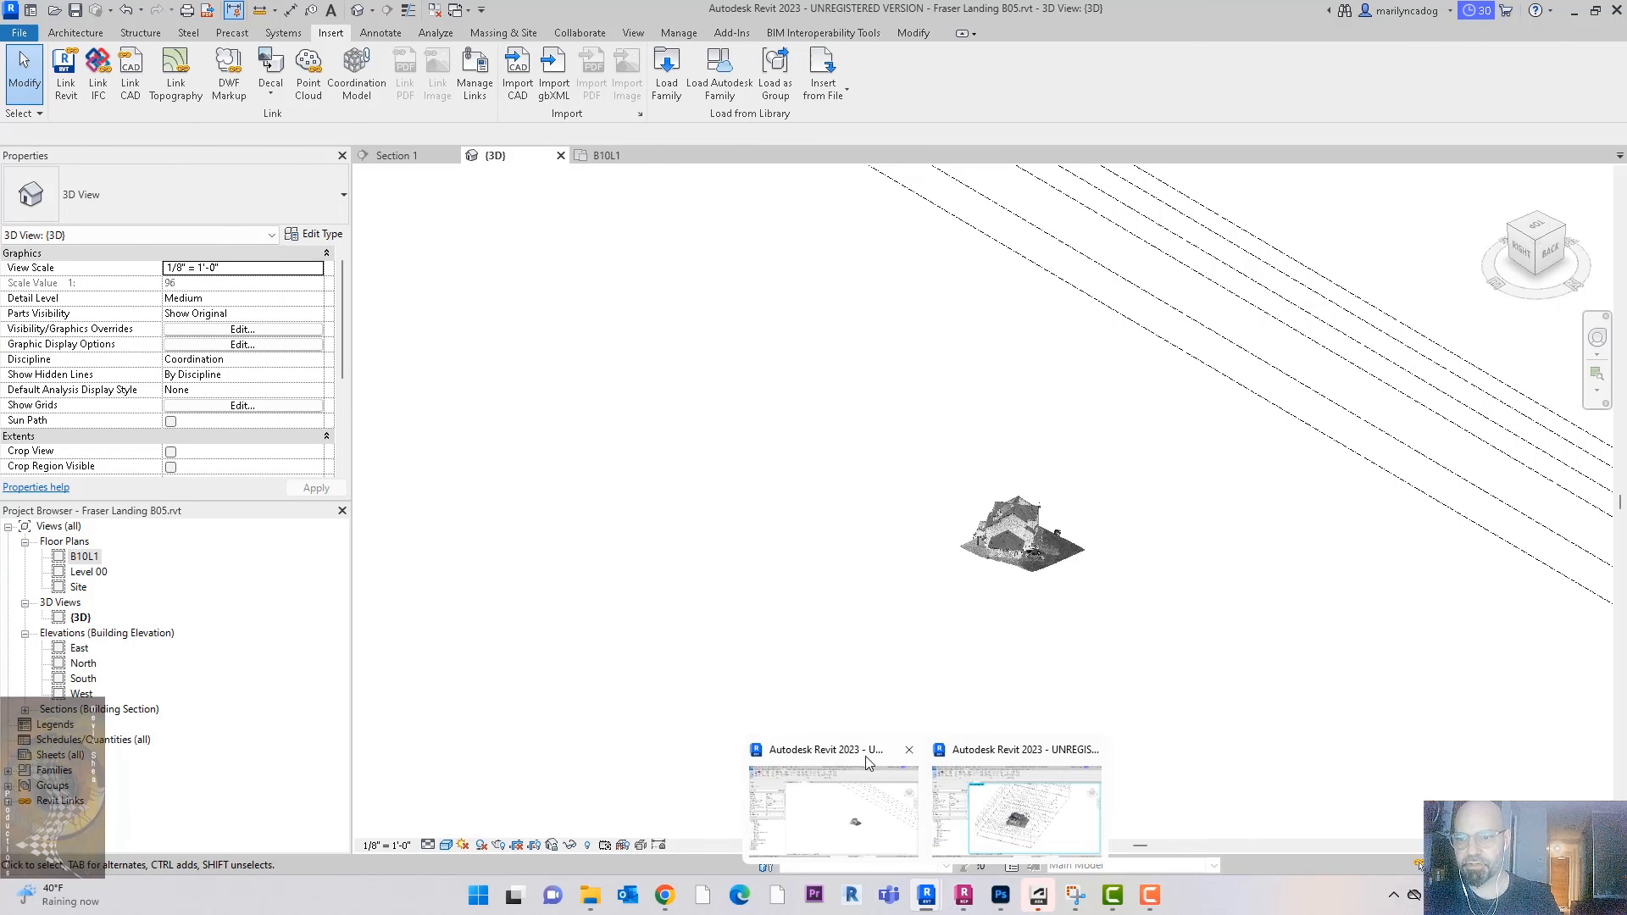
{"action": "left_click", "coordinate": [999, 759]}
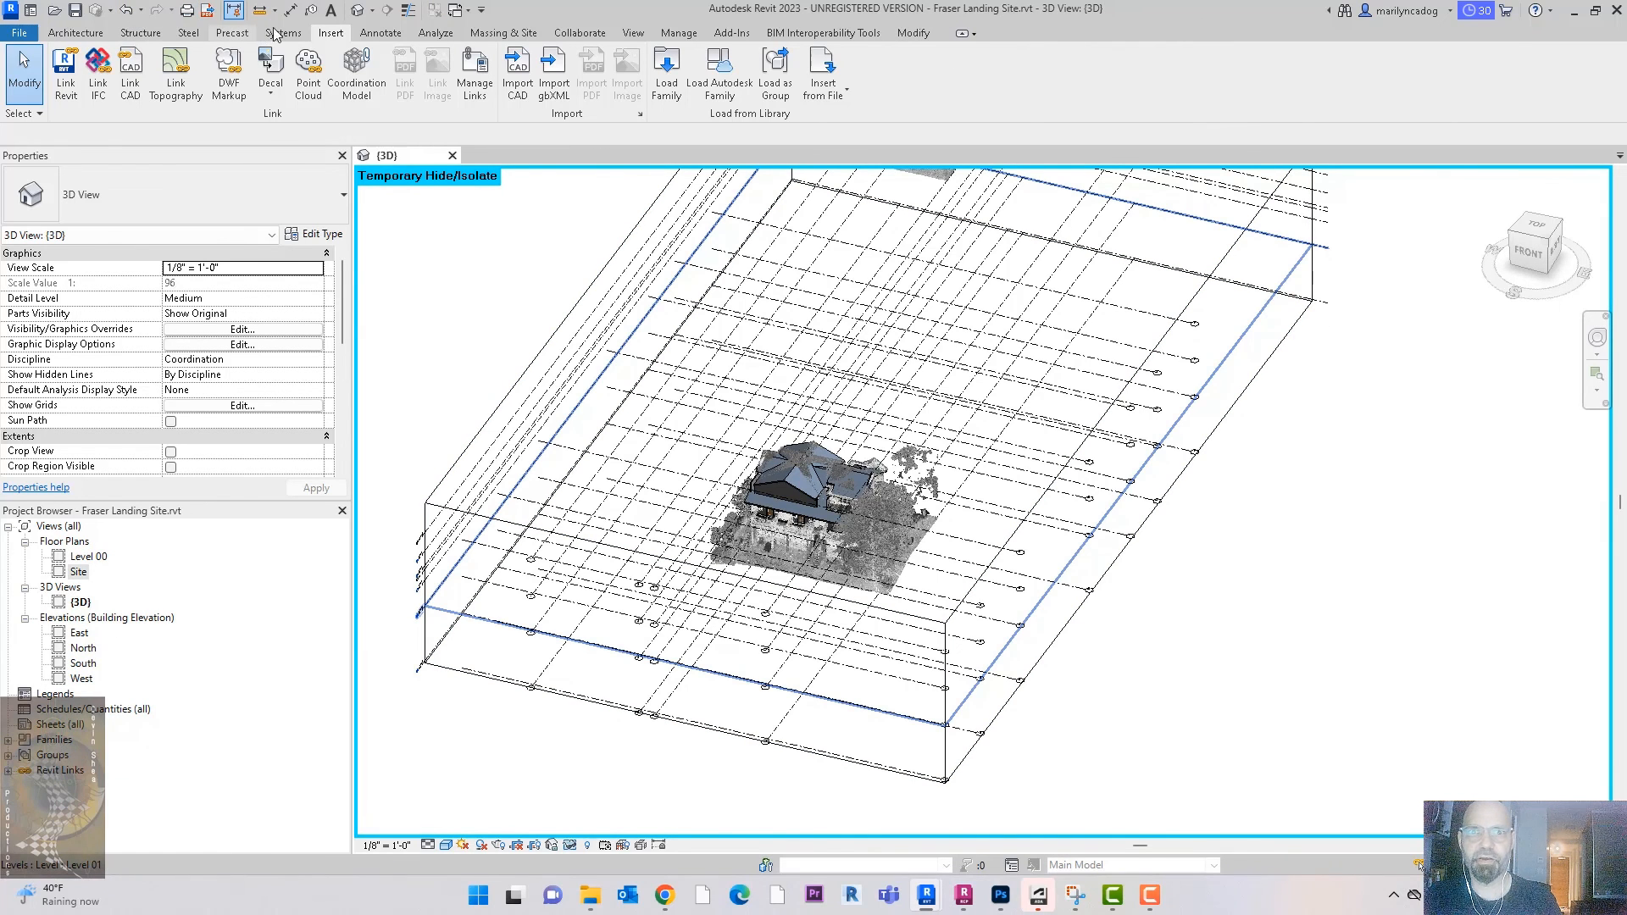
{"action": "left_click", "coordinate": [65, 78]}
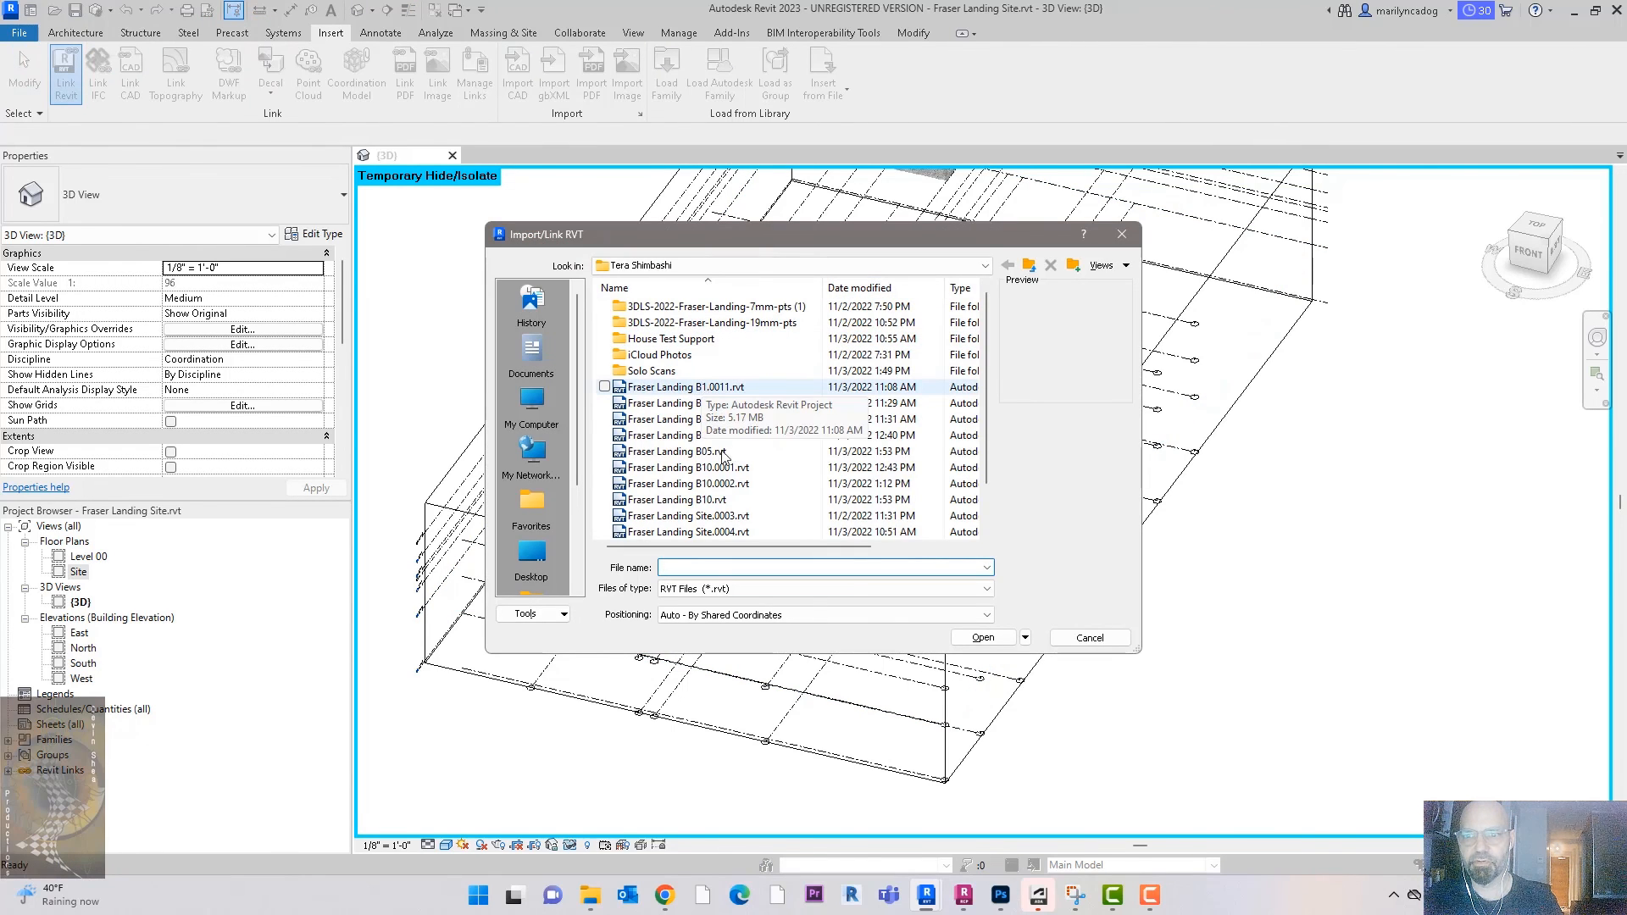
{"action": "left_click", "coordinate": [697, 452]}
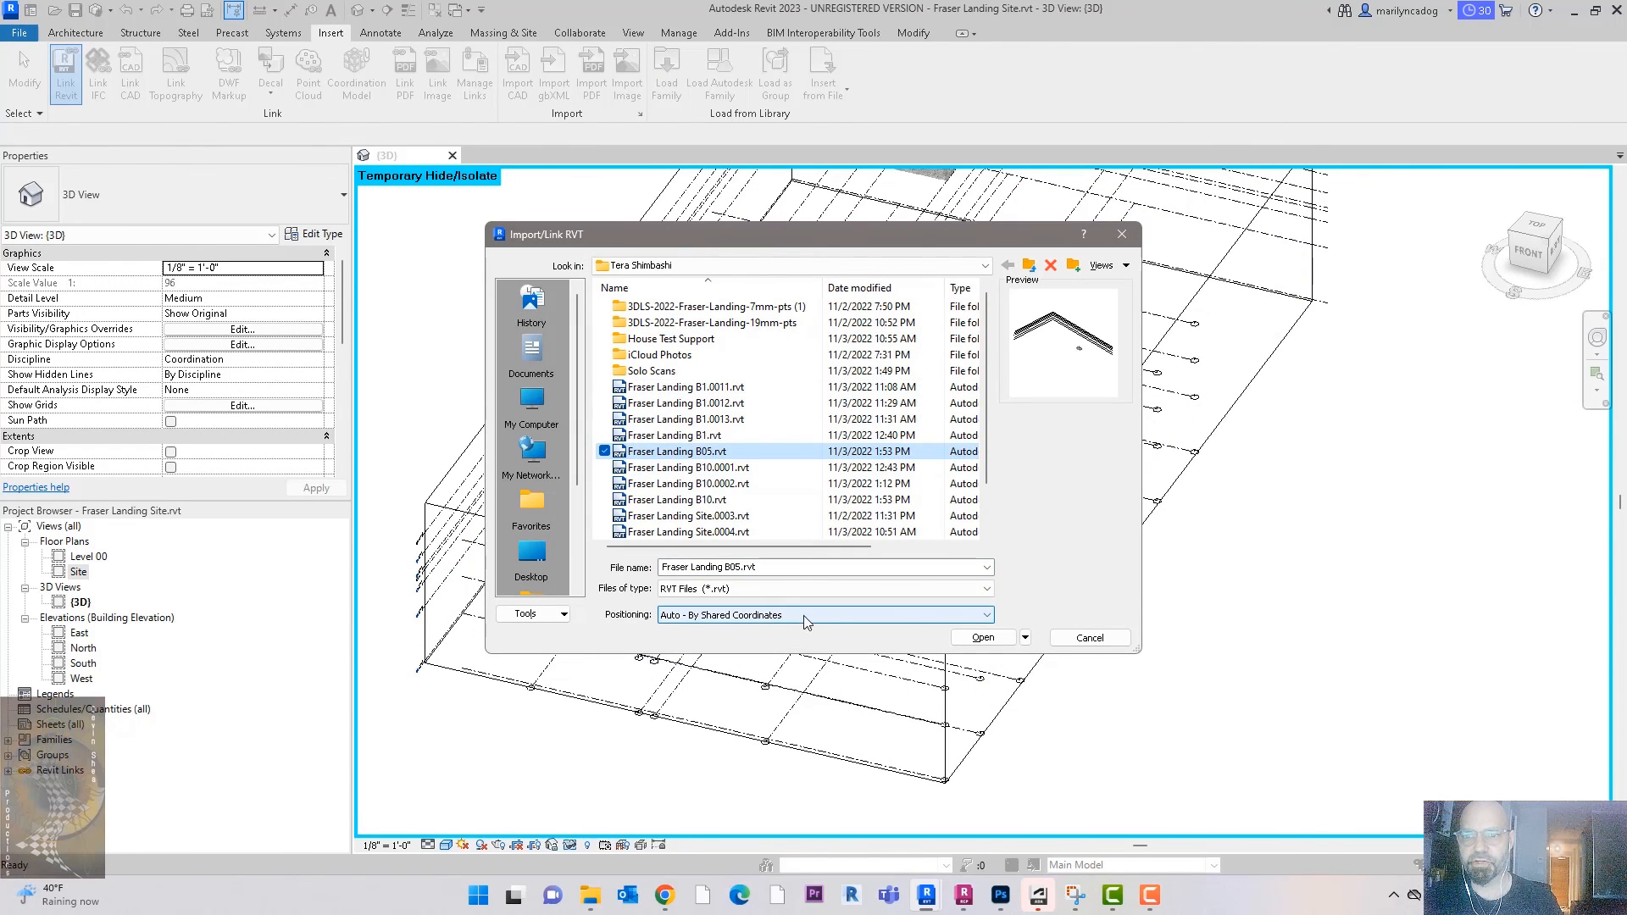
{"action": "left_click", "coordinate": [984, 637]}
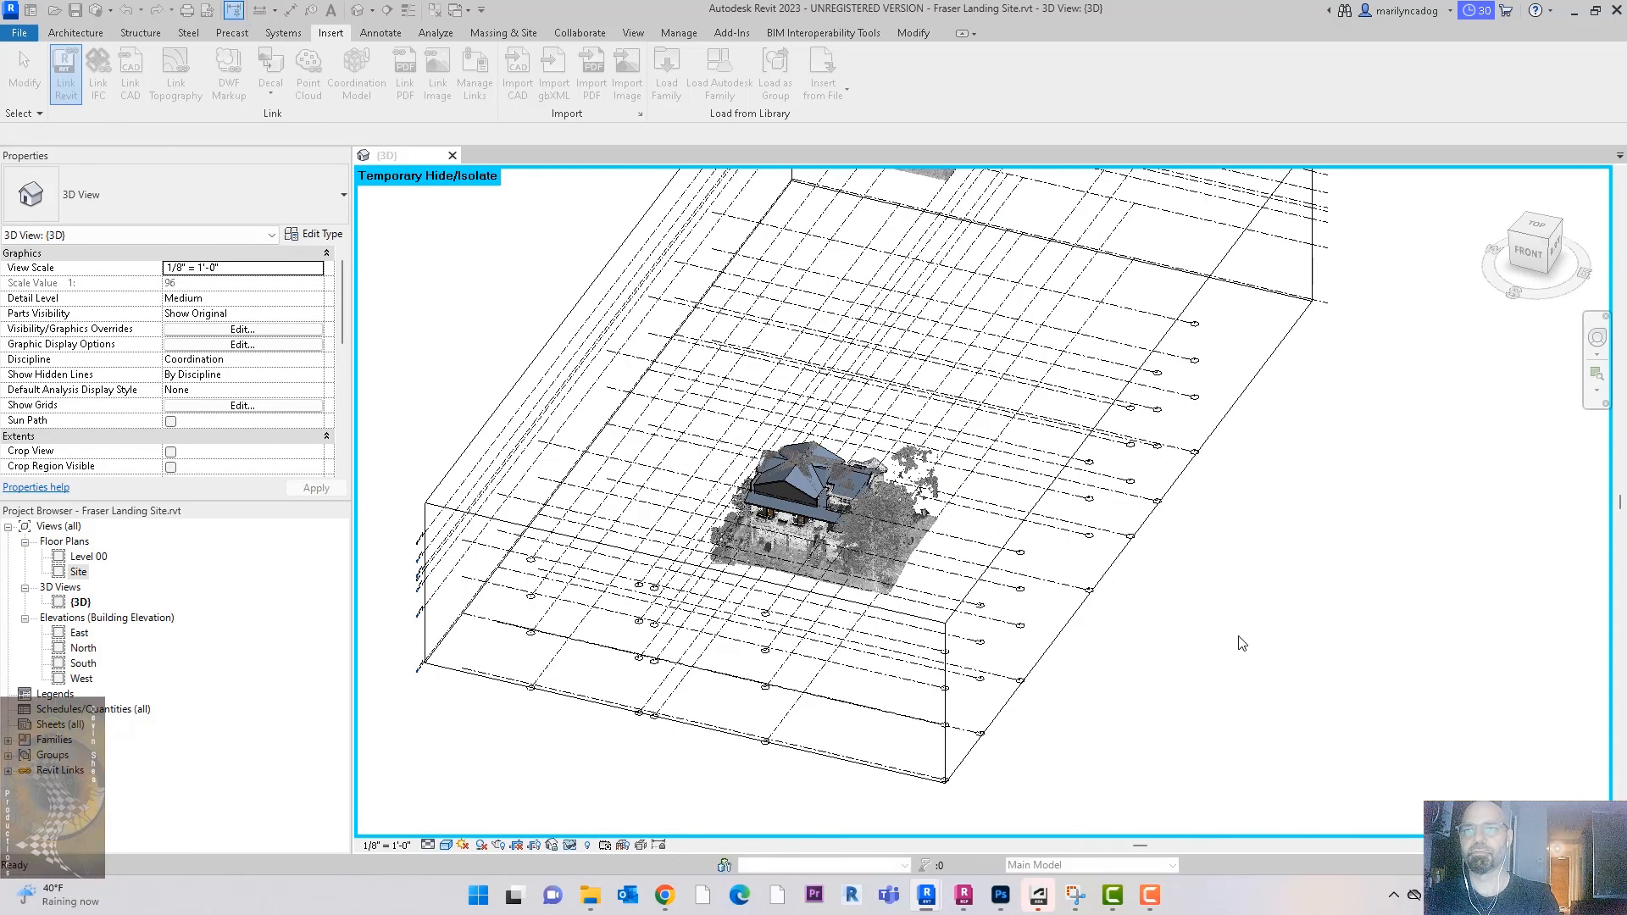
Step: Reset the temporary hide/isolate and examine how the linked Building 5 scan sits within the full site point cloud
{"action": "scroll", "coordinate": [981, 647], "scroll_direction": "down", "scroll_amount": 4}
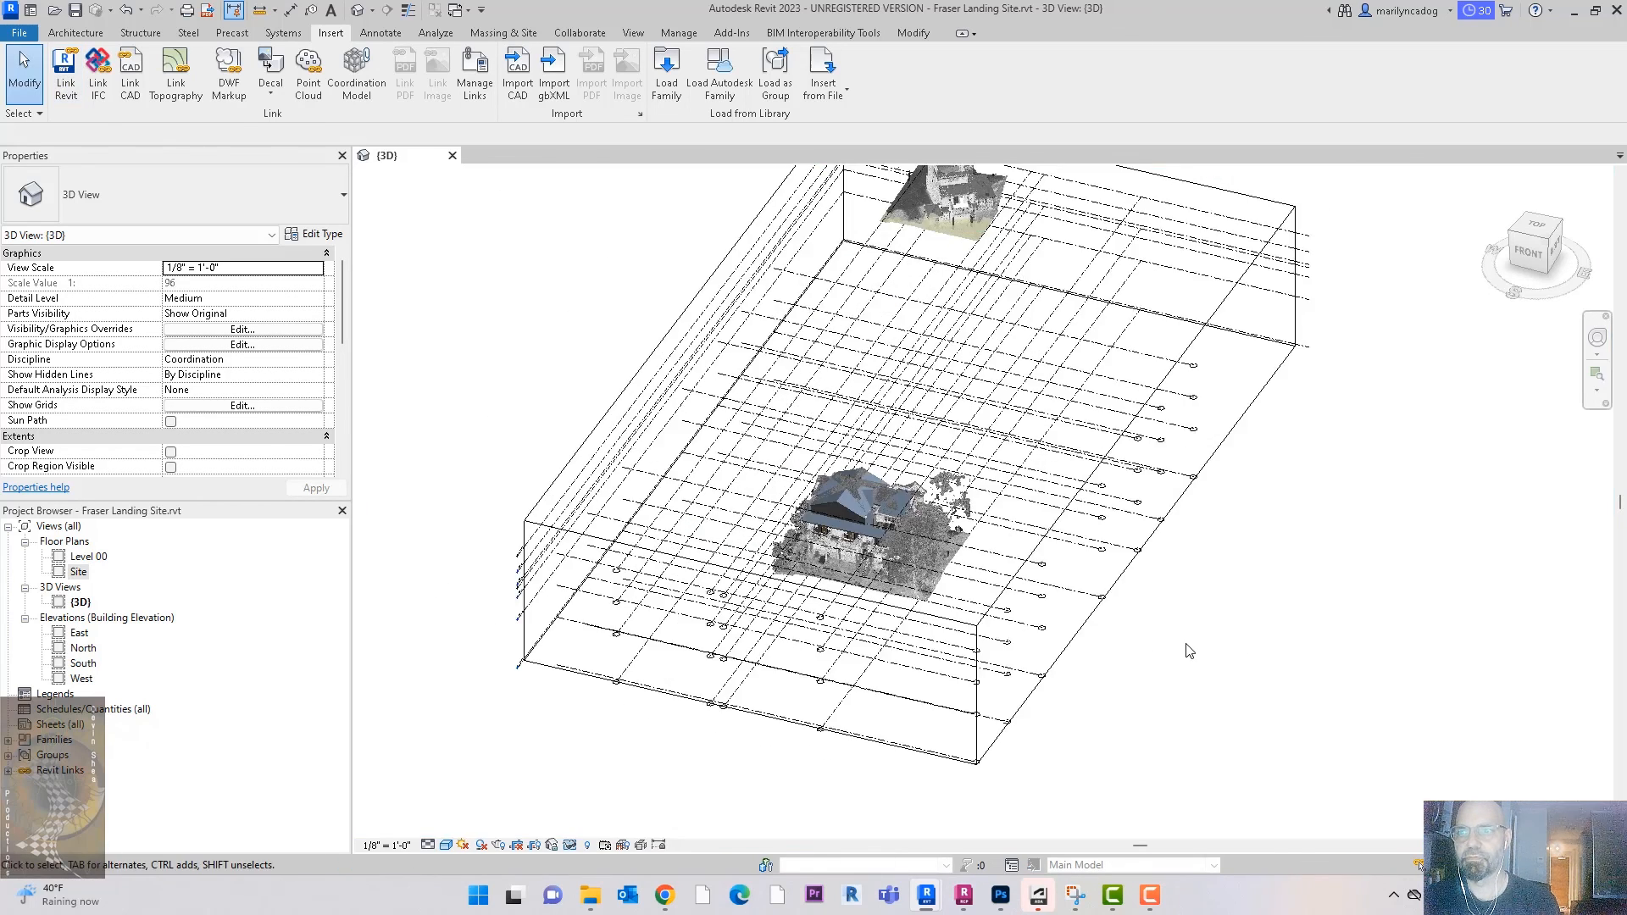
{"action": "scroll", "coordinate": [1035, 356], "scroll_direction": "up", "scroll_amount": 3}
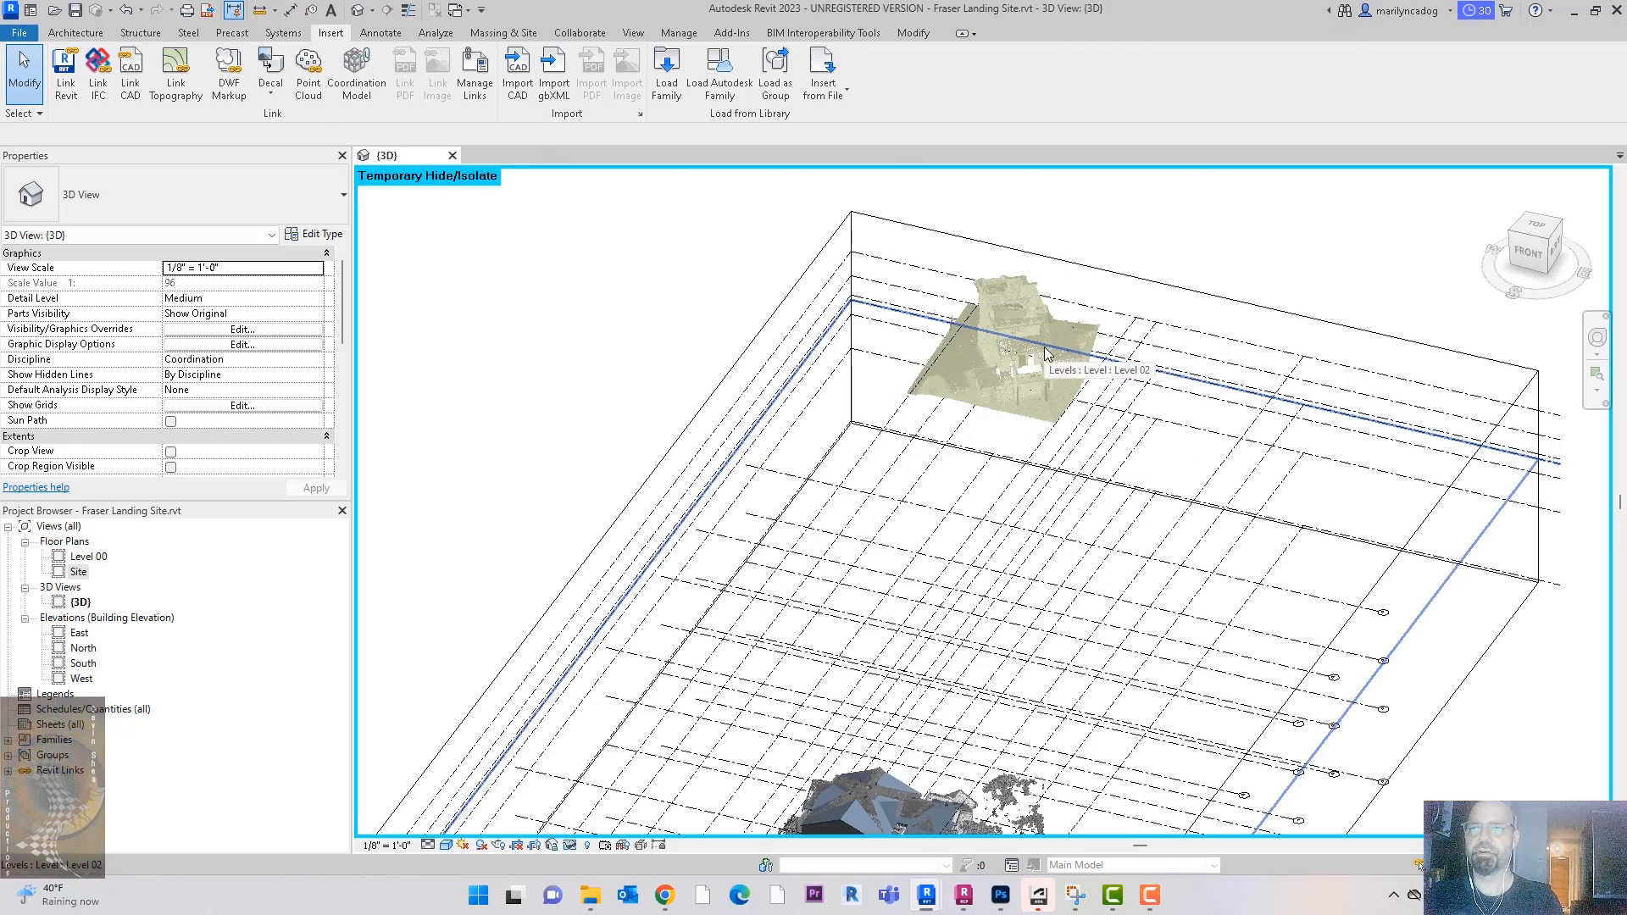
{"action": "scroll", "coordinate": [1084, 340], "scroll_direction": "down", "scroll_amount": 3}
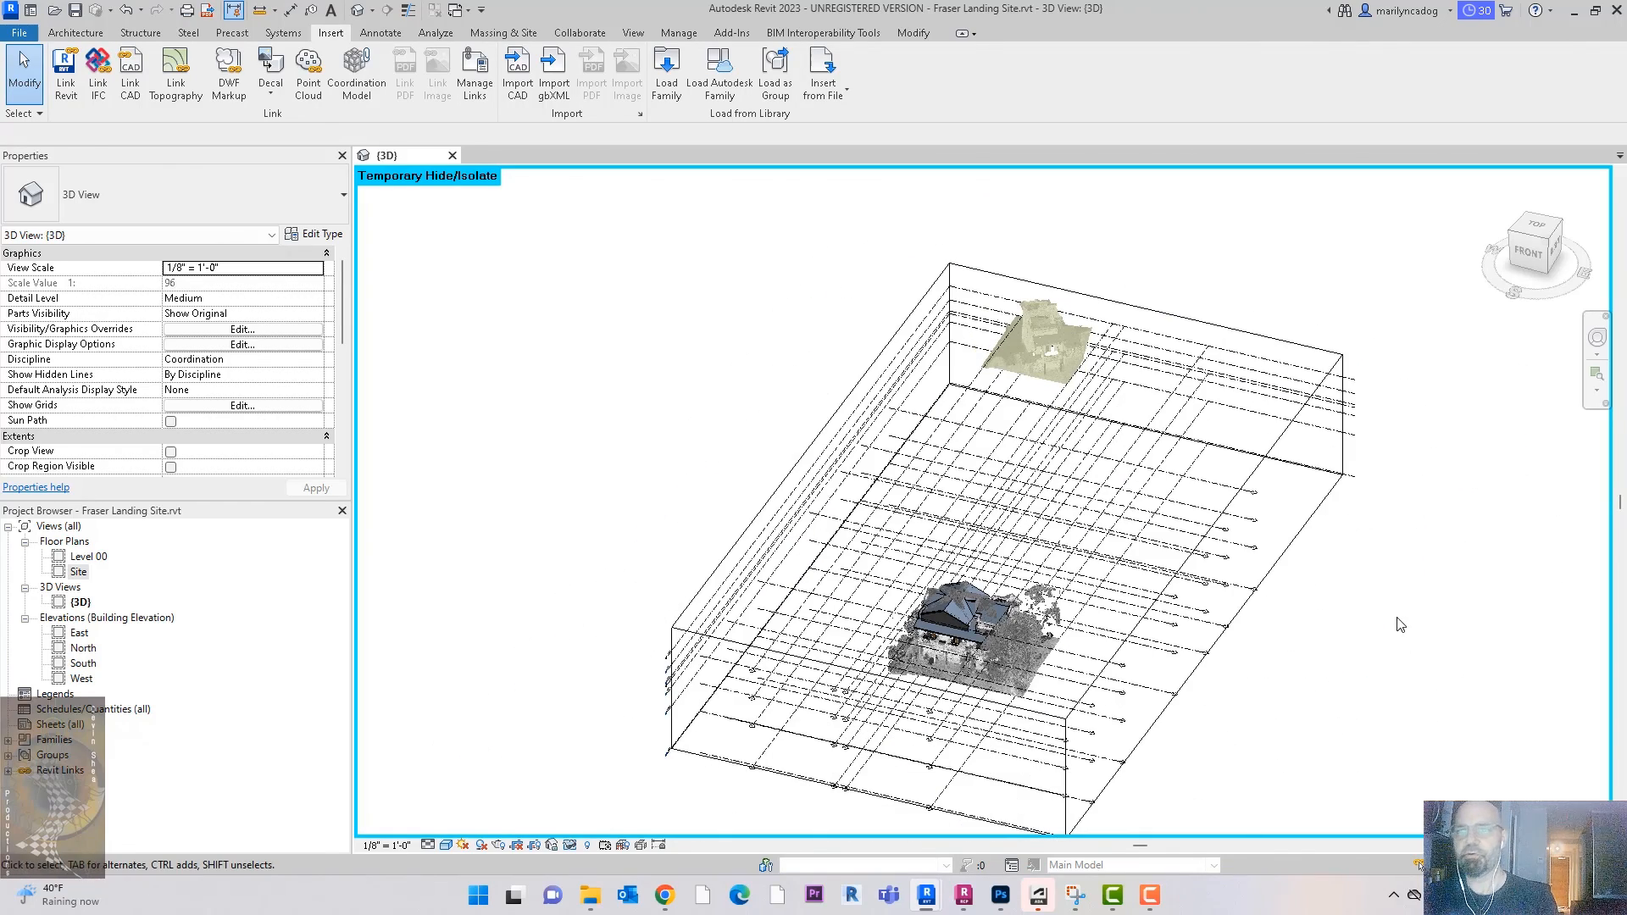
{"action": "left_click", "coordinate": [570, 845]}
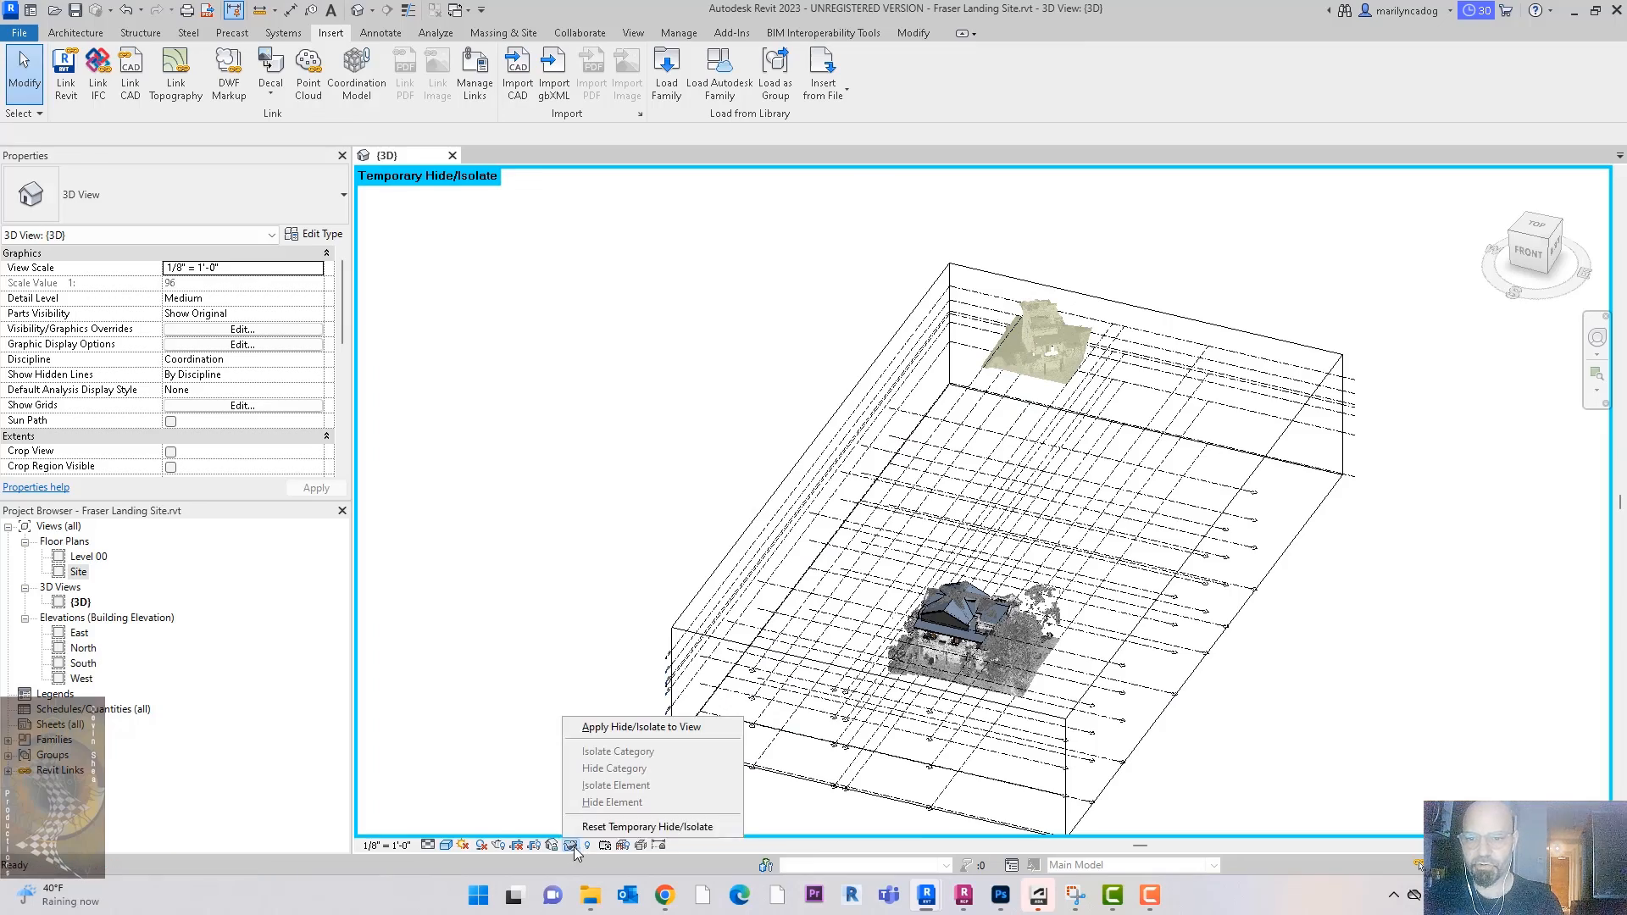
{"action": "left_click", "coordinate": [598, 828]}
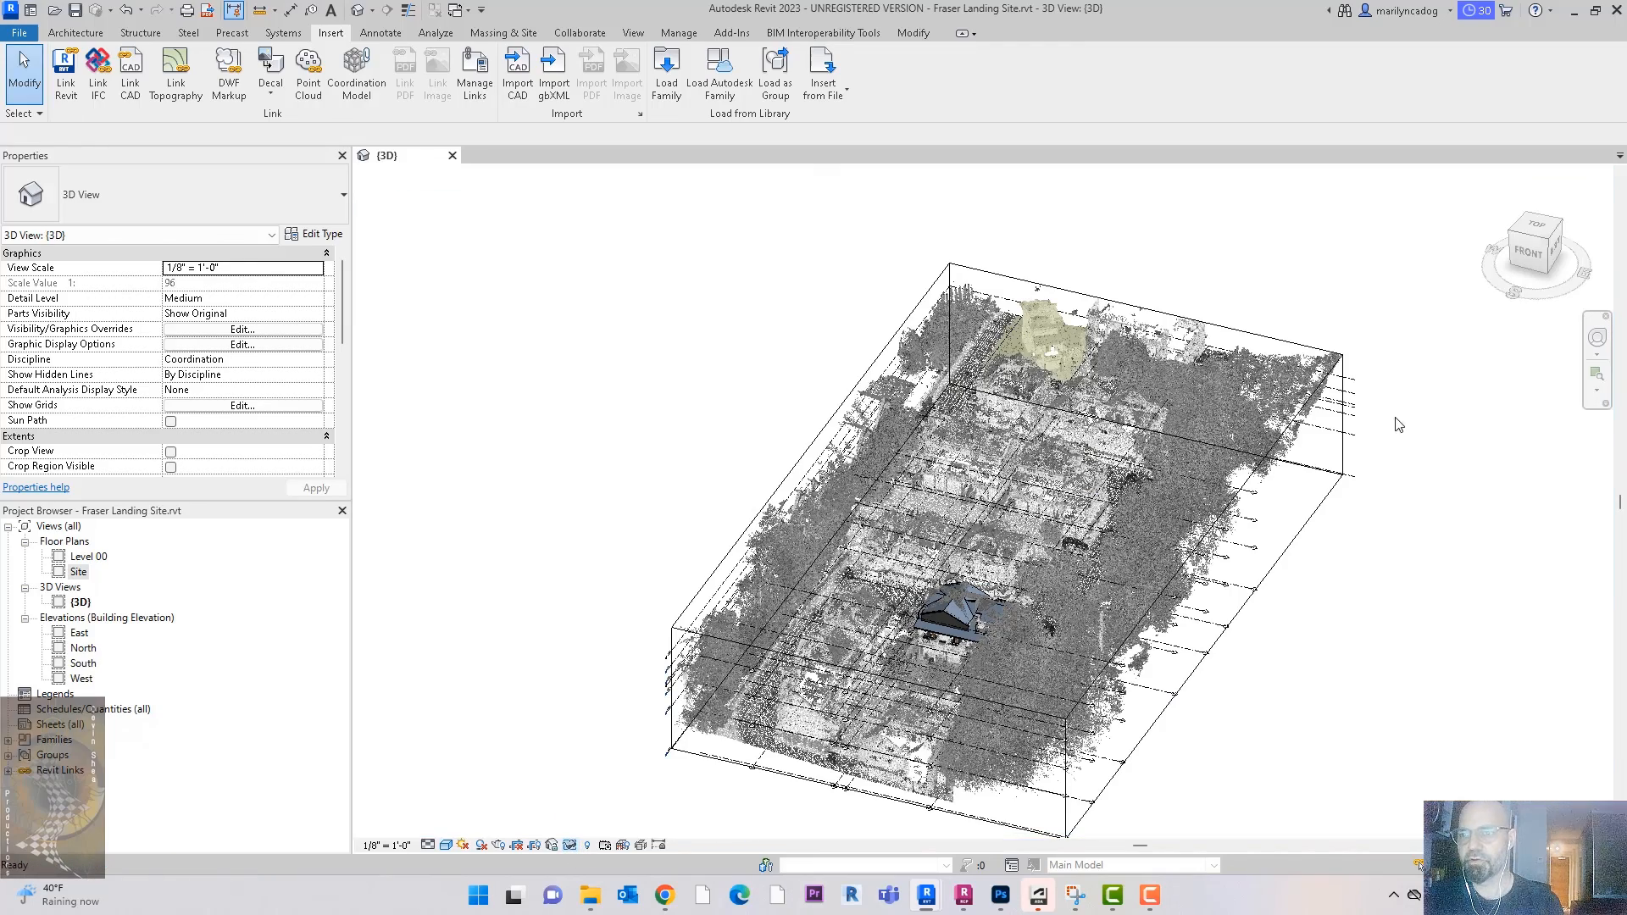
{"action": "middle_click_drag", "start_coordinate": [1420, 549], "coordinate": [1388, 527], "text": "shift"}
{"action": "mouse_move", "coordinate": [1057, 896]}
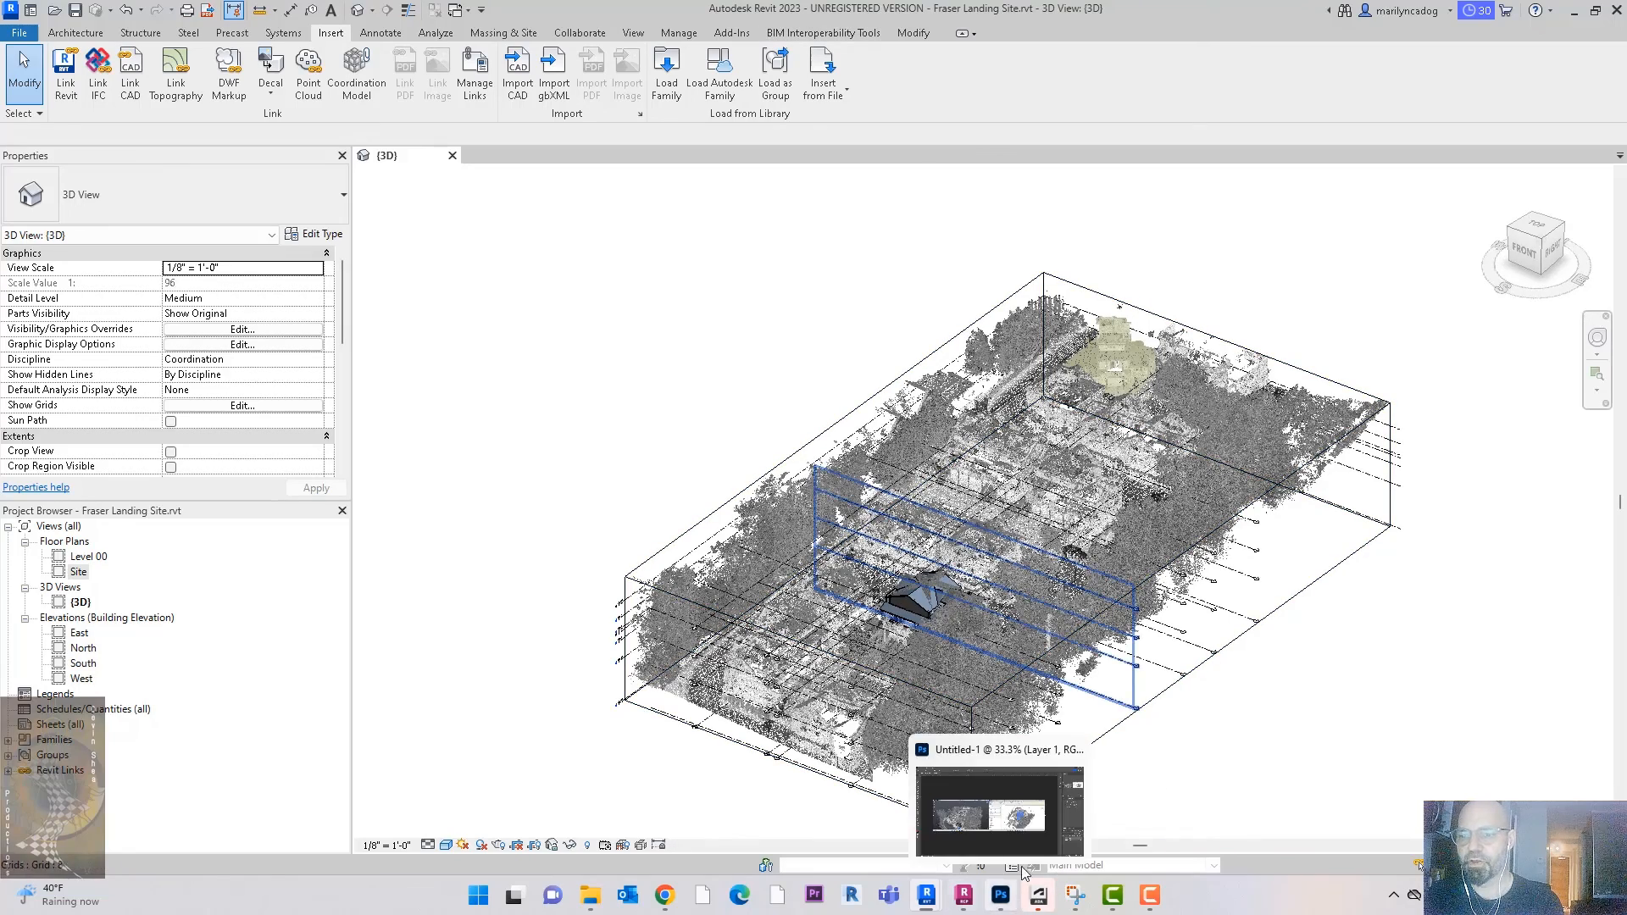
{"action": "middle_click_drag", "start_coordinate": [1324, 641], "coordinate": [1261, 618]}
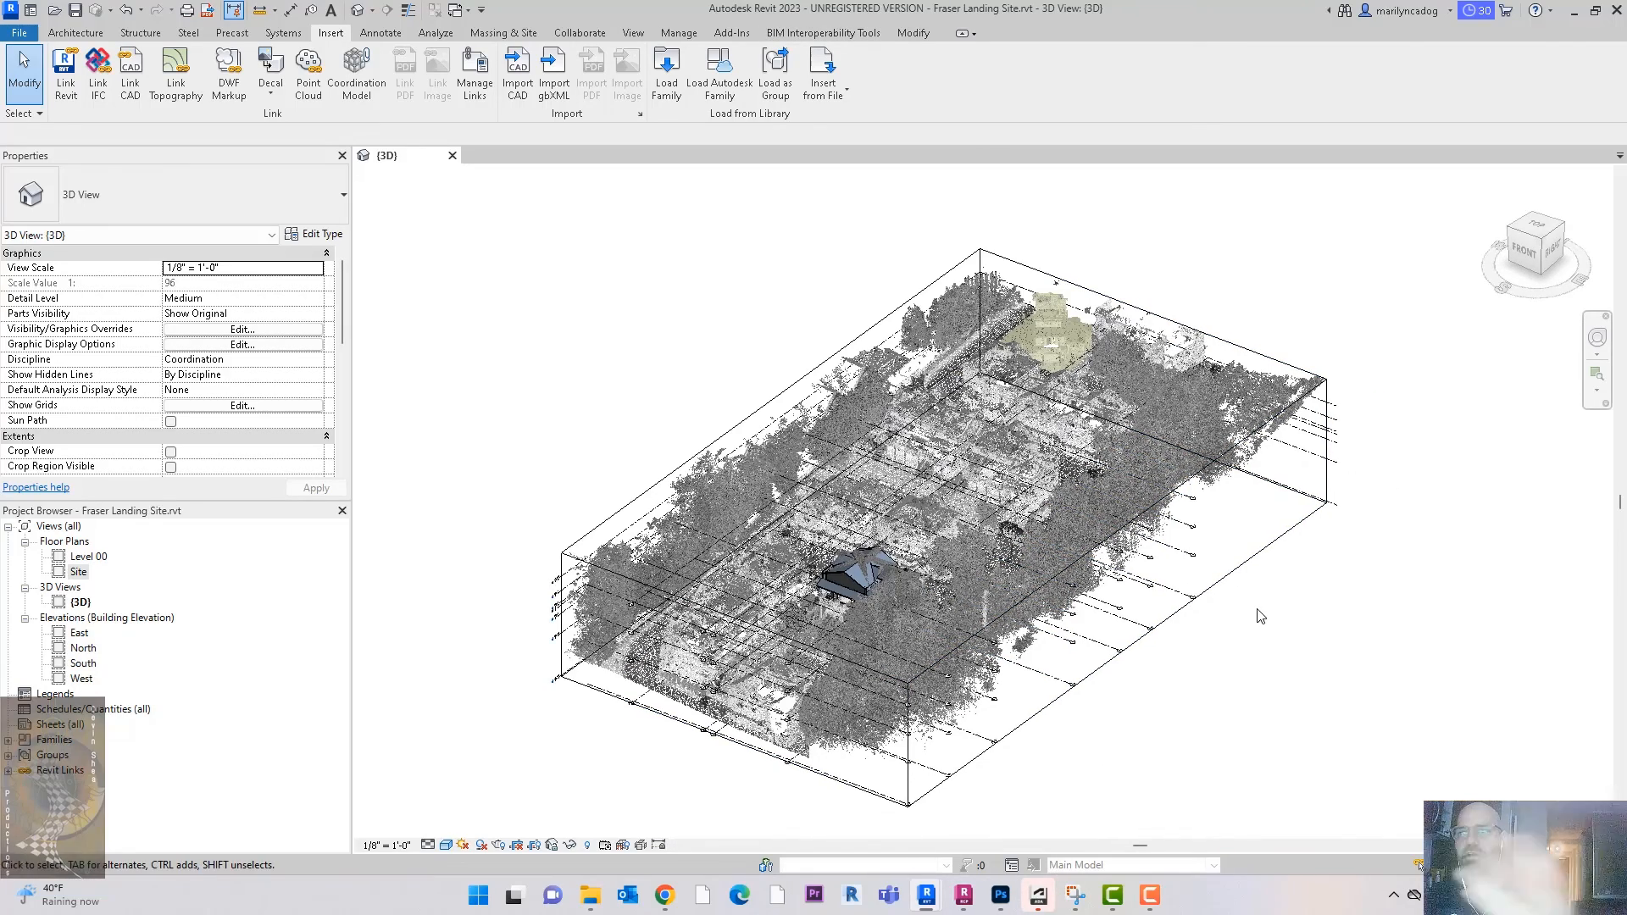
{"action": "scroll", "coordinate": [1220, 640], "scroll_direction": "up", "scroll_amount": 4}
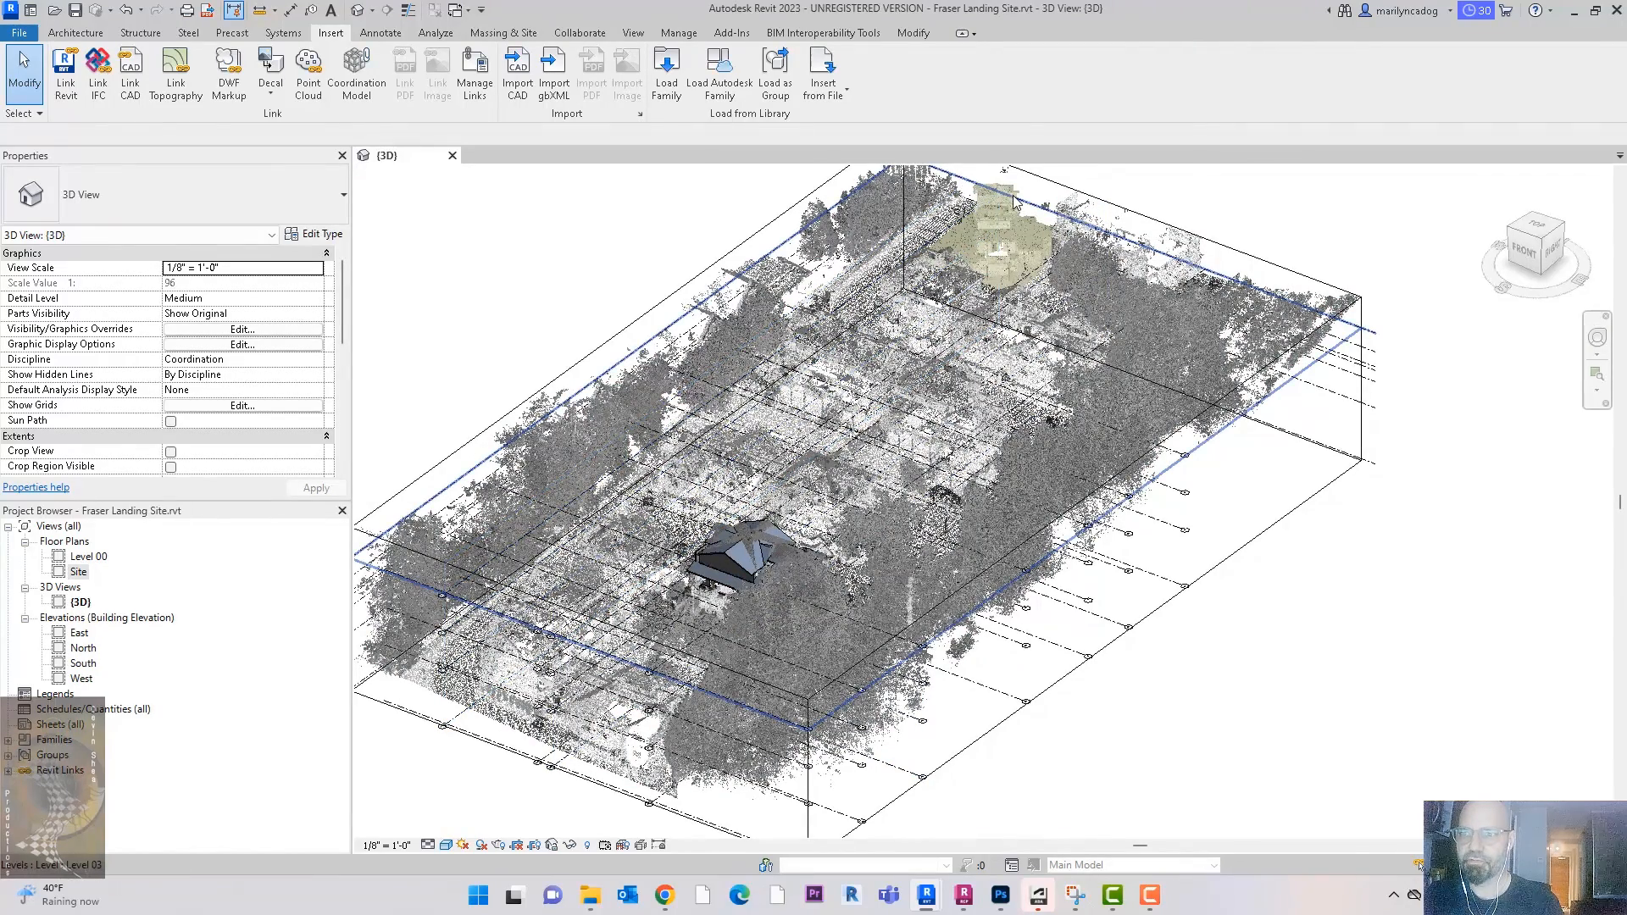
{"action": "scroll", "coordinate": [1011, 202], "scroll_direction": "up", "scroll_amount": 4}
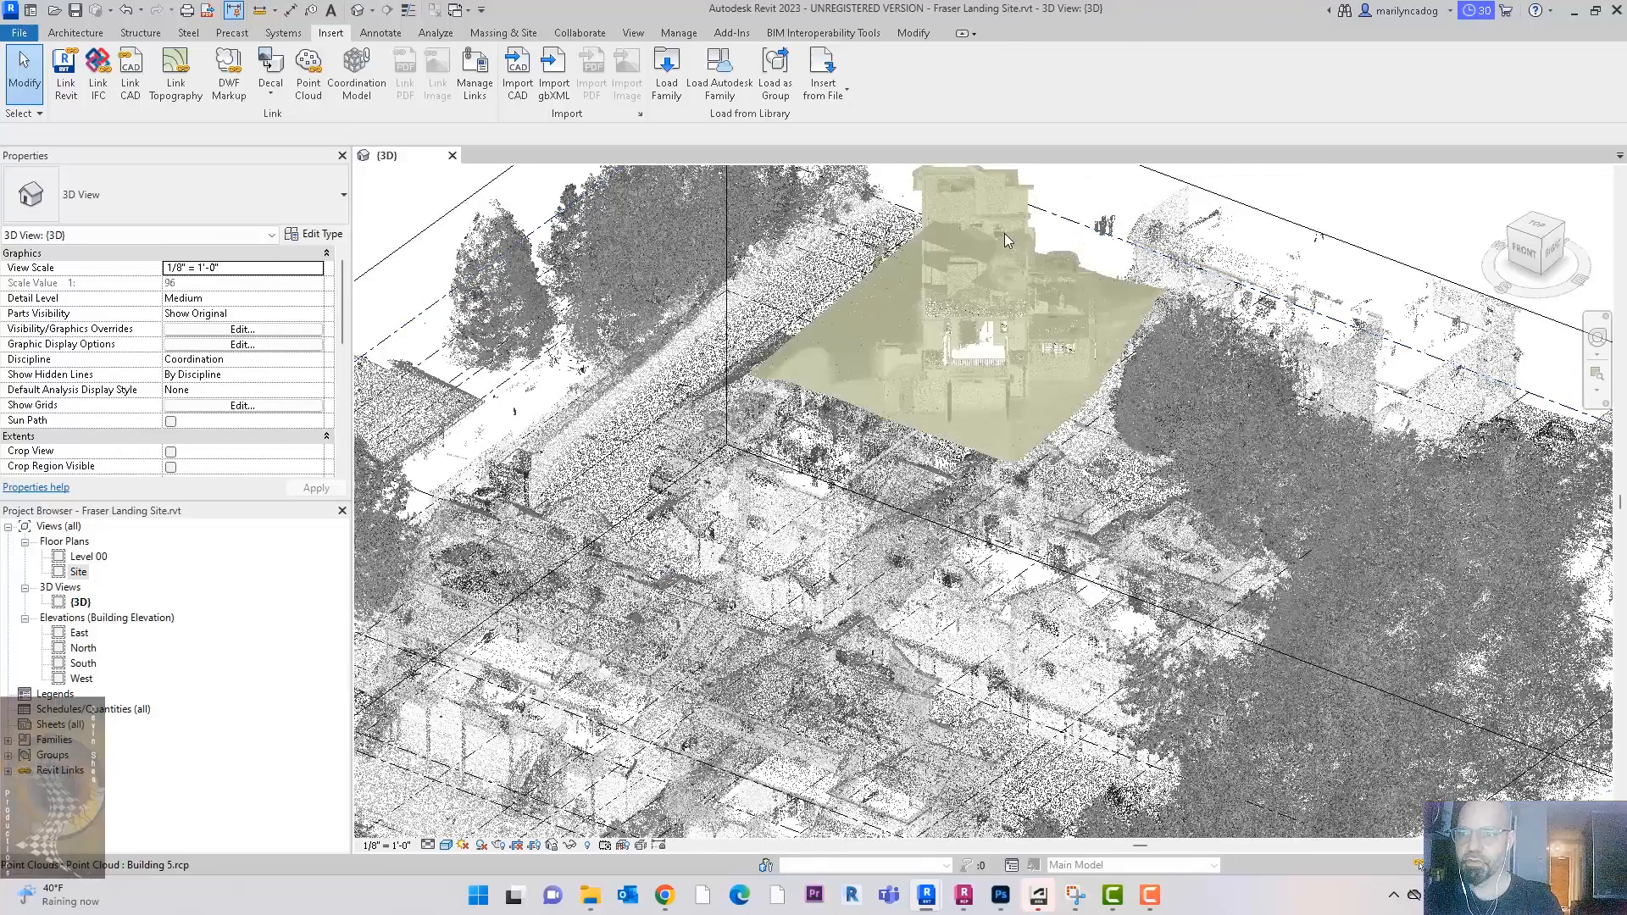
{"action": "scroll", "coordinate": [961, 293], "scroll_direction": "down", "scroll_amount": 5}
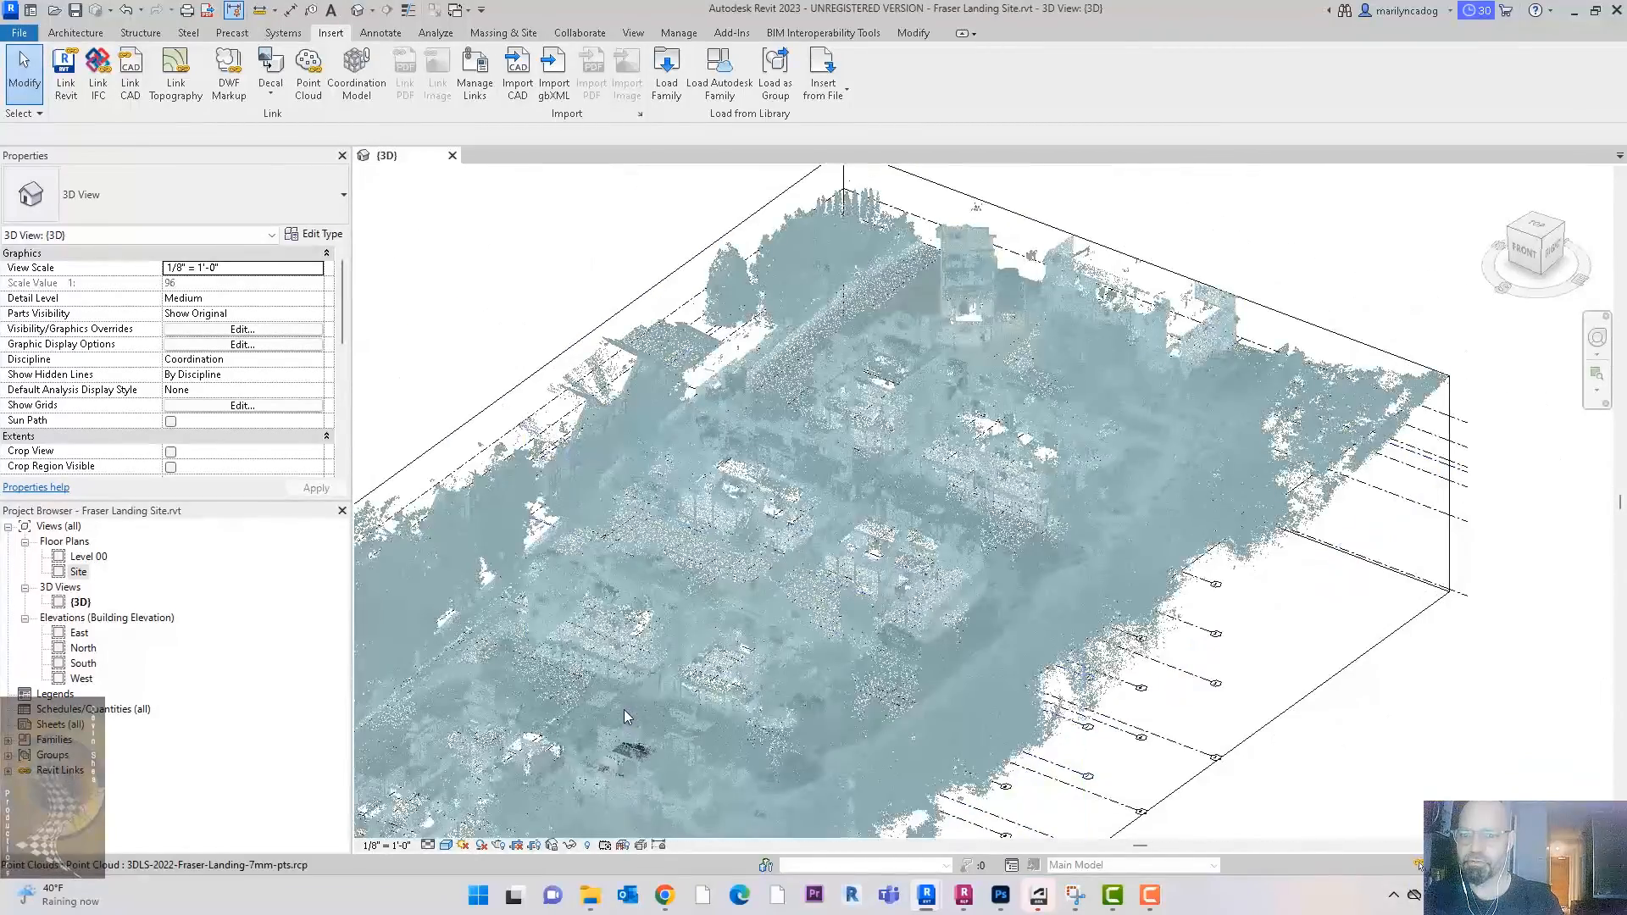
Step: Temporarily hide the 3DLS-2022-Fraser-Landing-7mm-pts.rcp site point cloud in the 3D view
{"action": "left_click", "coordinate": [624, 721]}
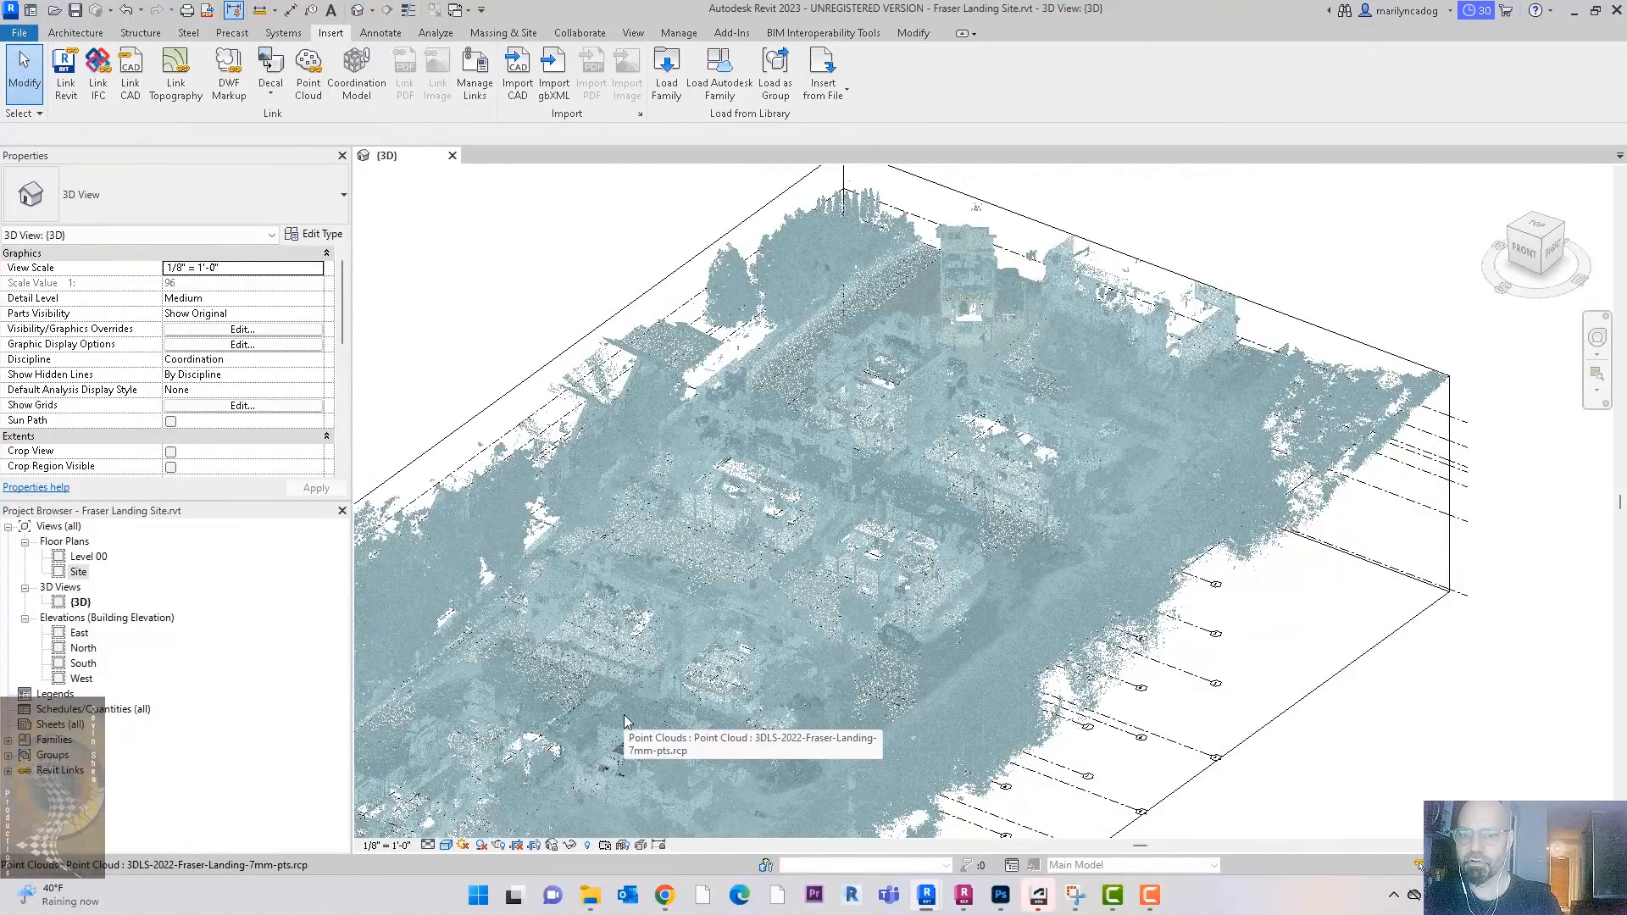
{"action": "mouse_move", "coordinate": [590, 895]}
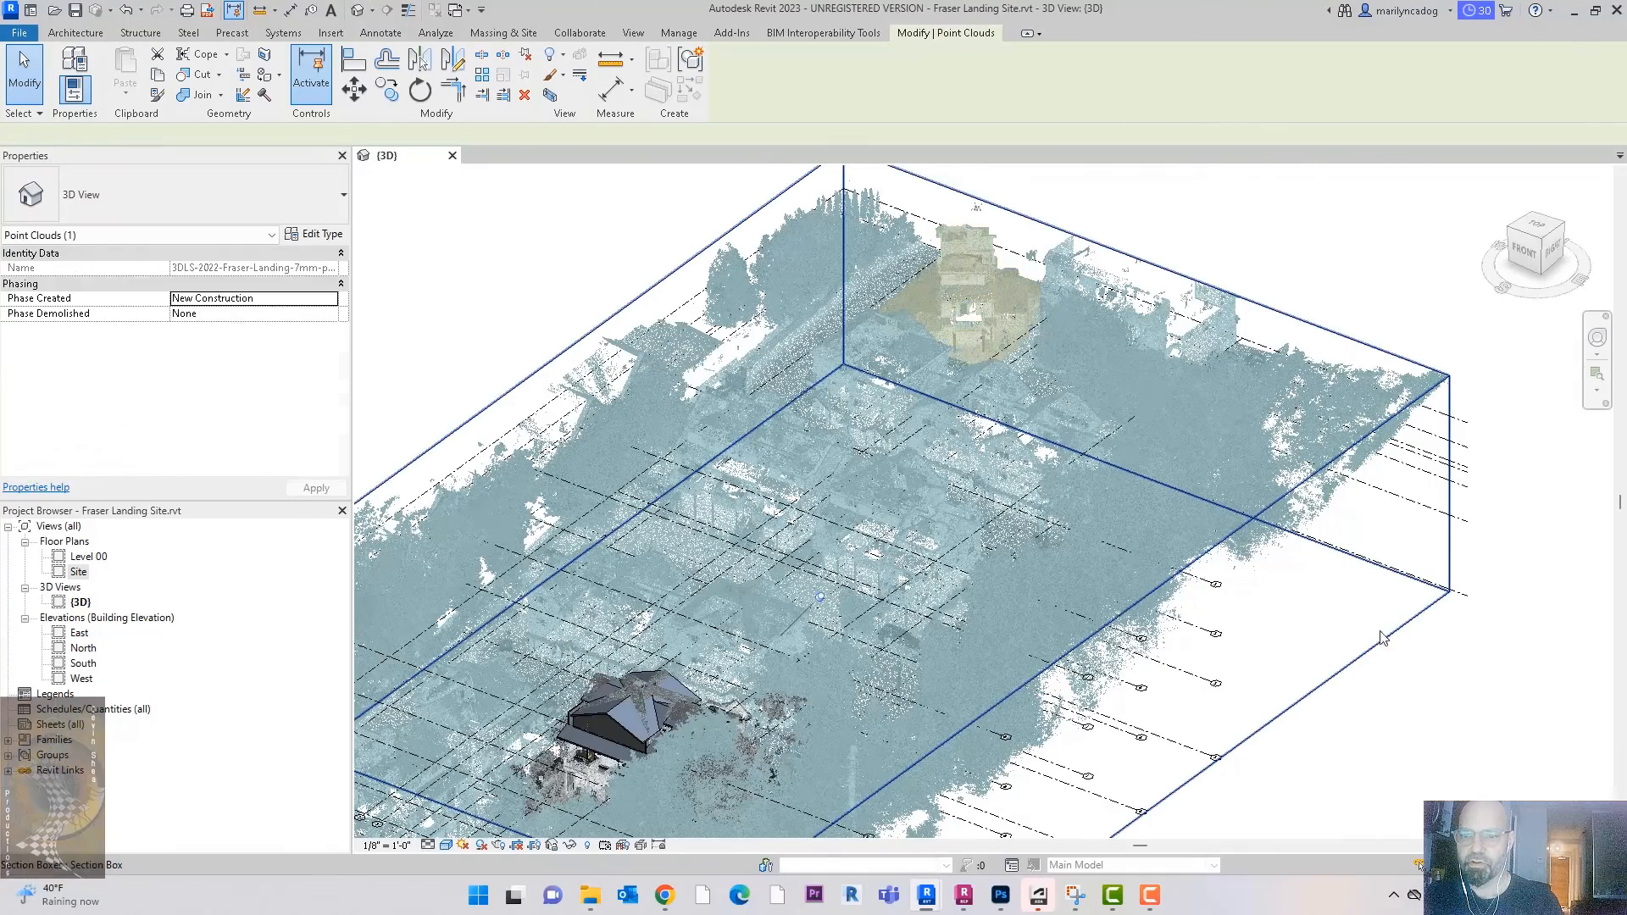
{"action": "left_click", "coordinate": [568, 844]}
{"action": "left_click", "coordinate": [627, 806]}
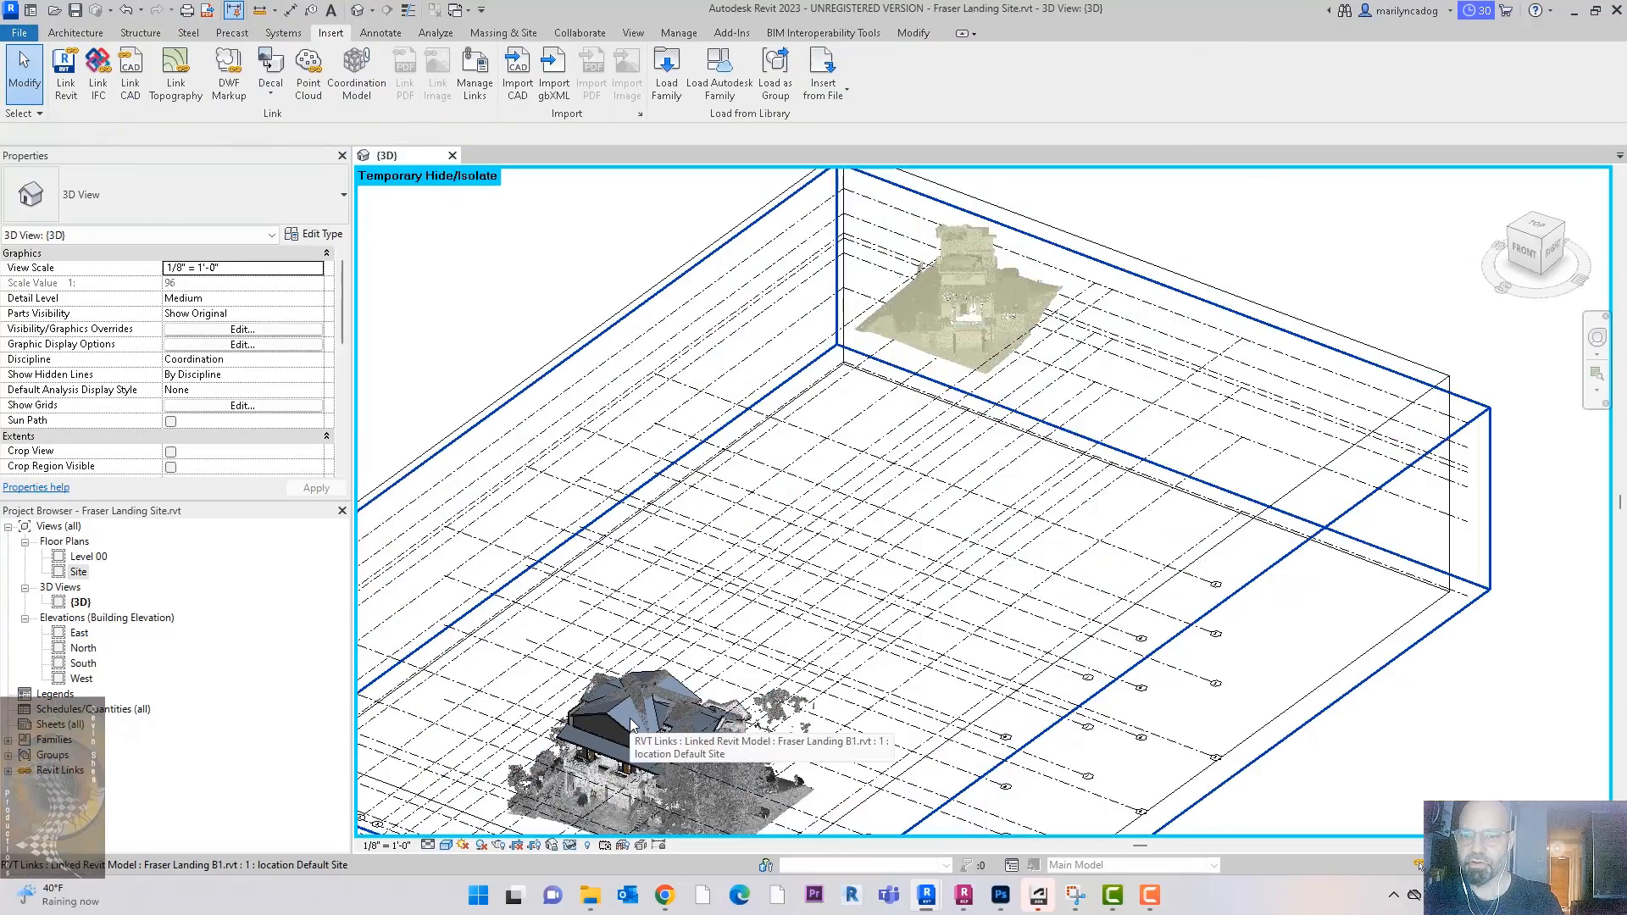
Step: Select the Fraser Landing B1 link and compare its elevation and levels with the Building 5 scan from the front
{"action": "left_click", "coordinate": [632, 720]}
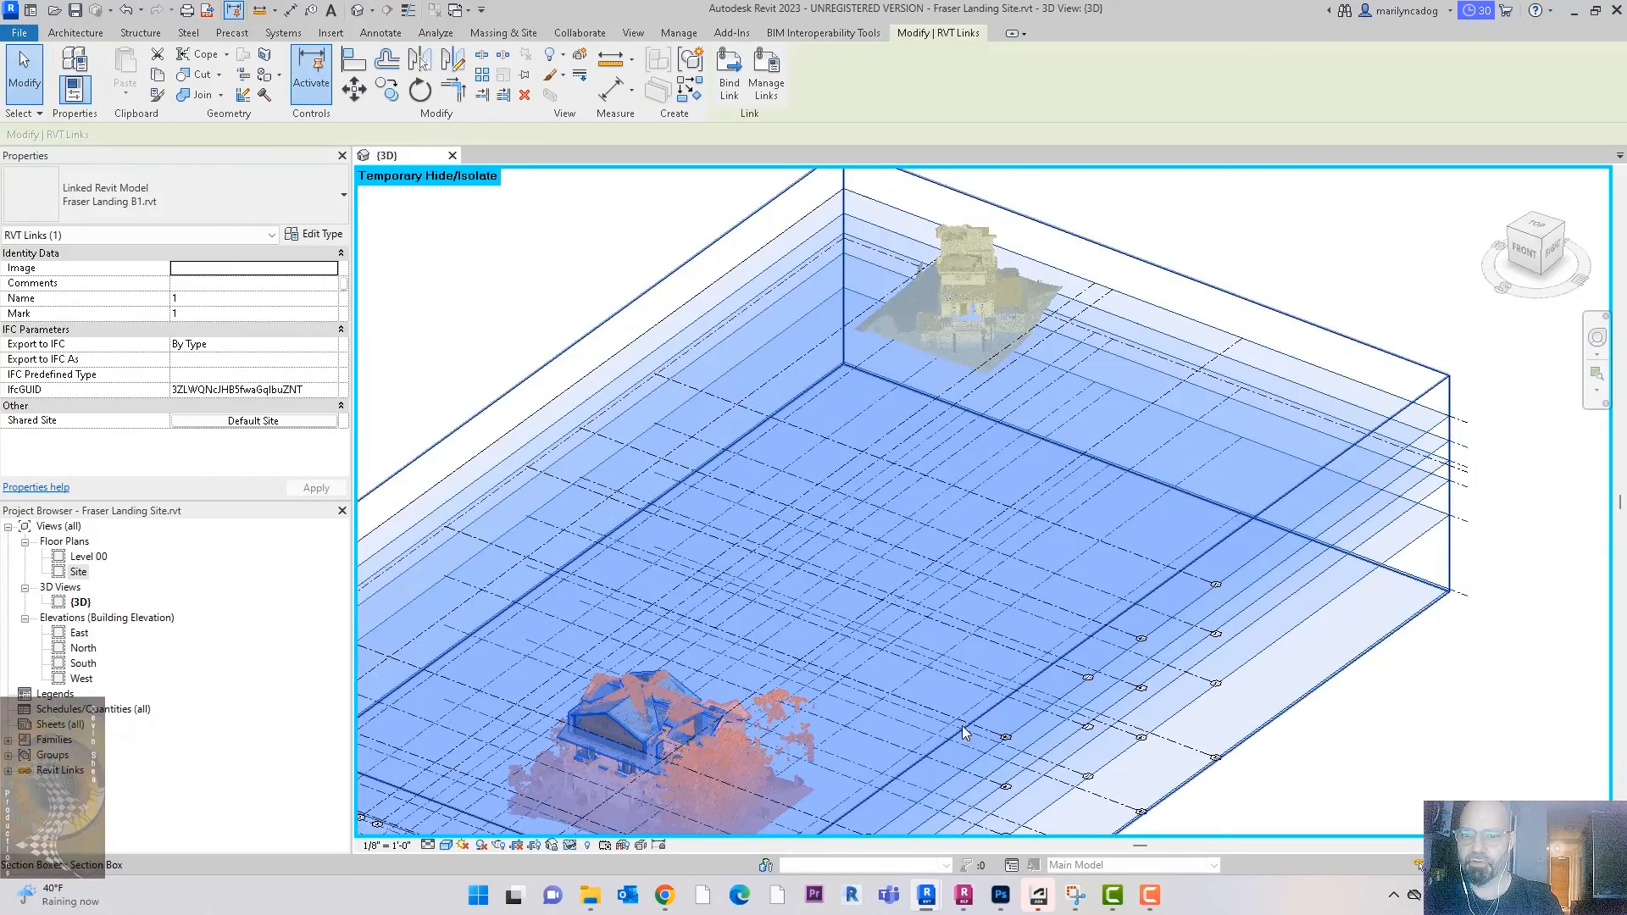
{"action": "scroll", "coordinate": [962, 729], "scroll_direction": "down", "scroll_amount": 4}
{"action": "middle_click_drag", "start_coordinate": [1331, 756], "coordinate": [1329, 624]}
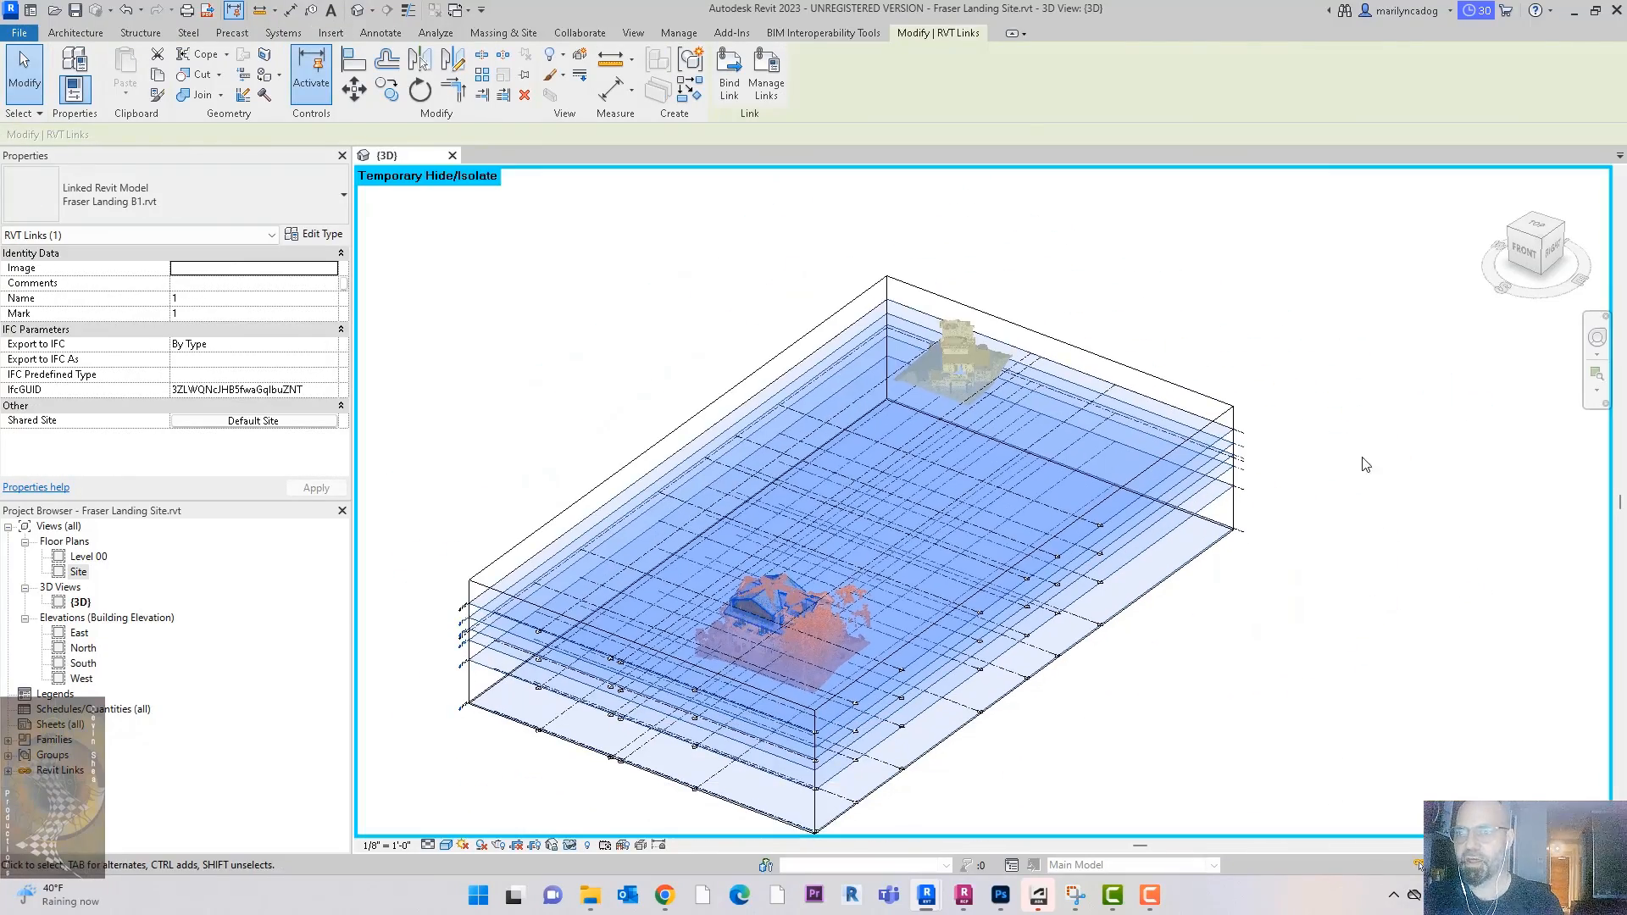
{"action": "left_click", "coordinate": [1525, 251]}
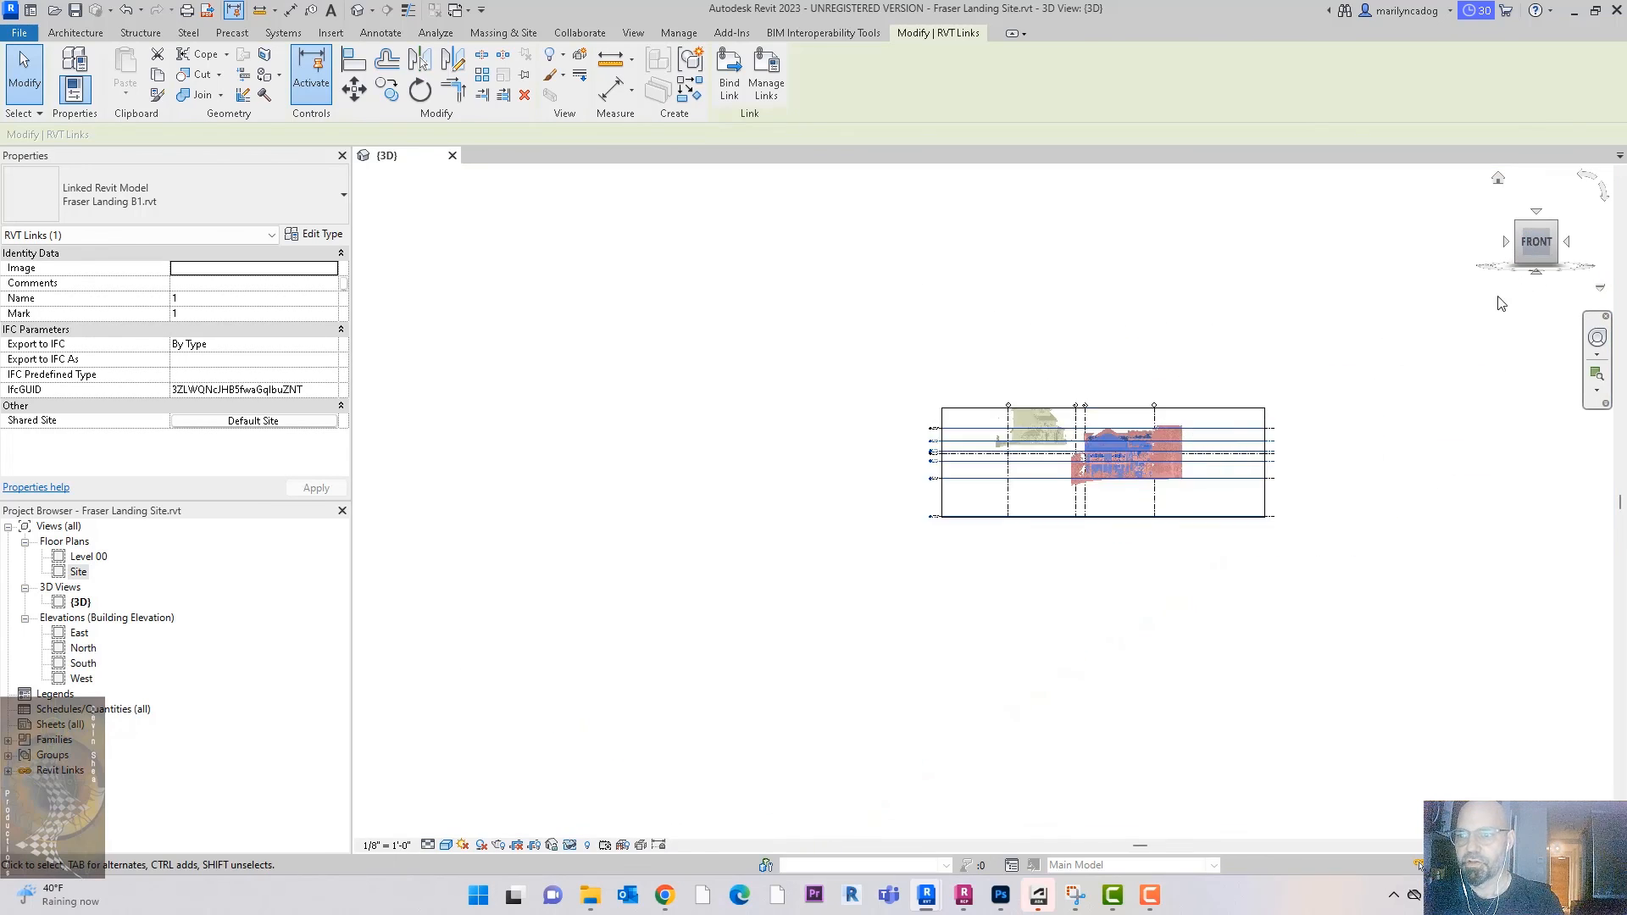
{"action": "scroll", "coordinate": [971, 512], "scroll_direction": "up", "scroll_amount": 5}
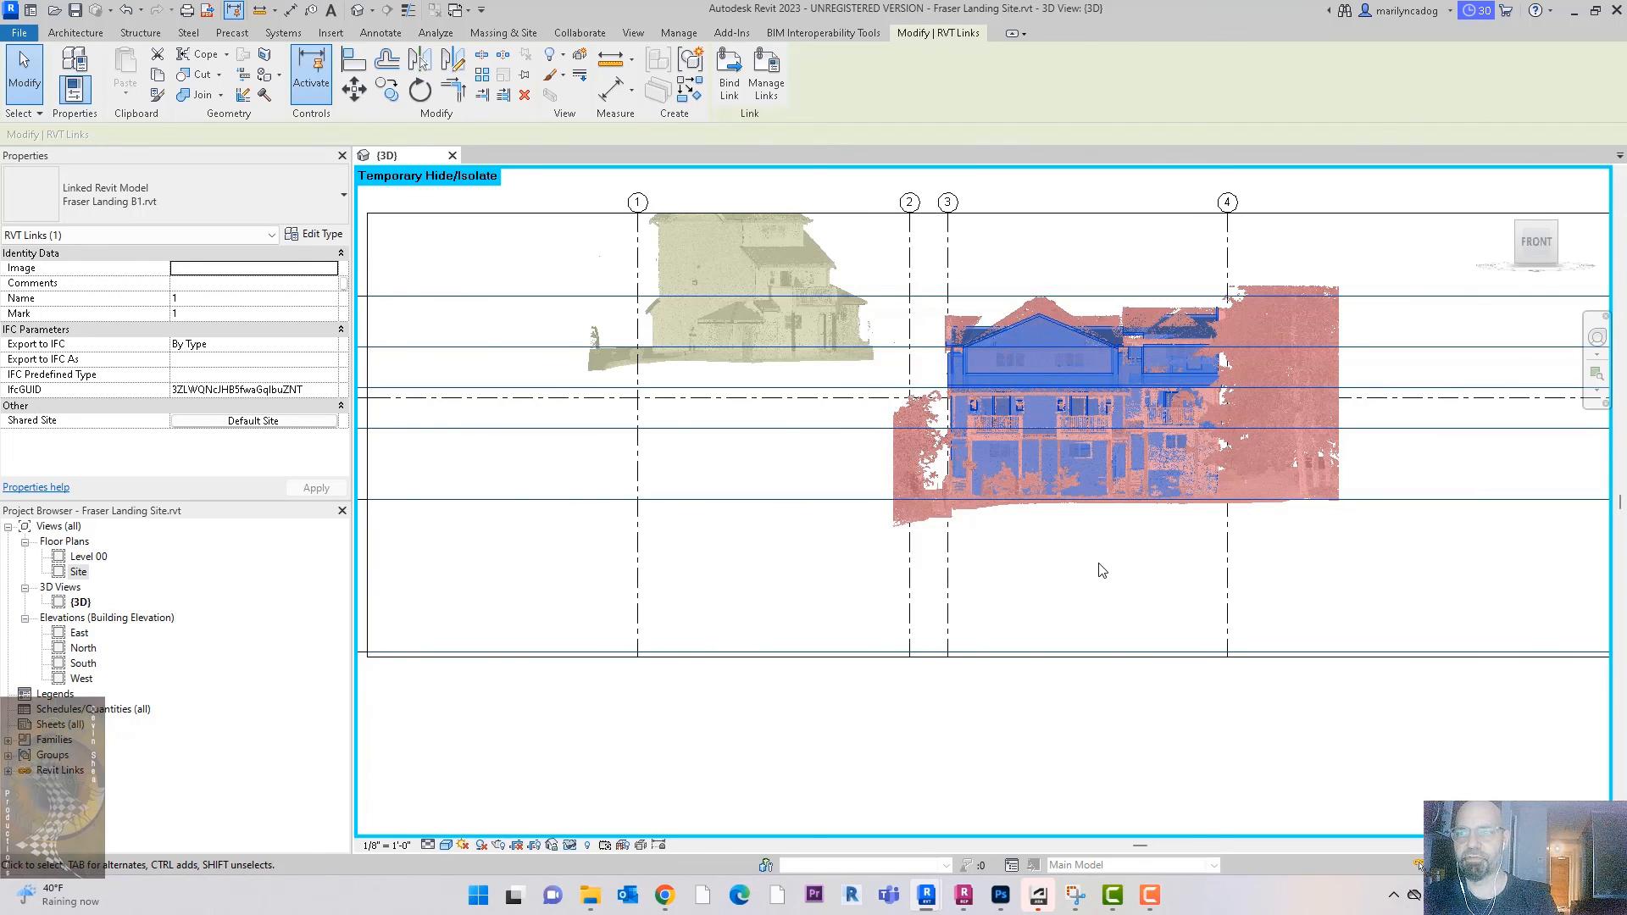
{"action": "scroll", "coordinate": [1102, 570], "scroll_direction": "down", "scroll_amount": 1}
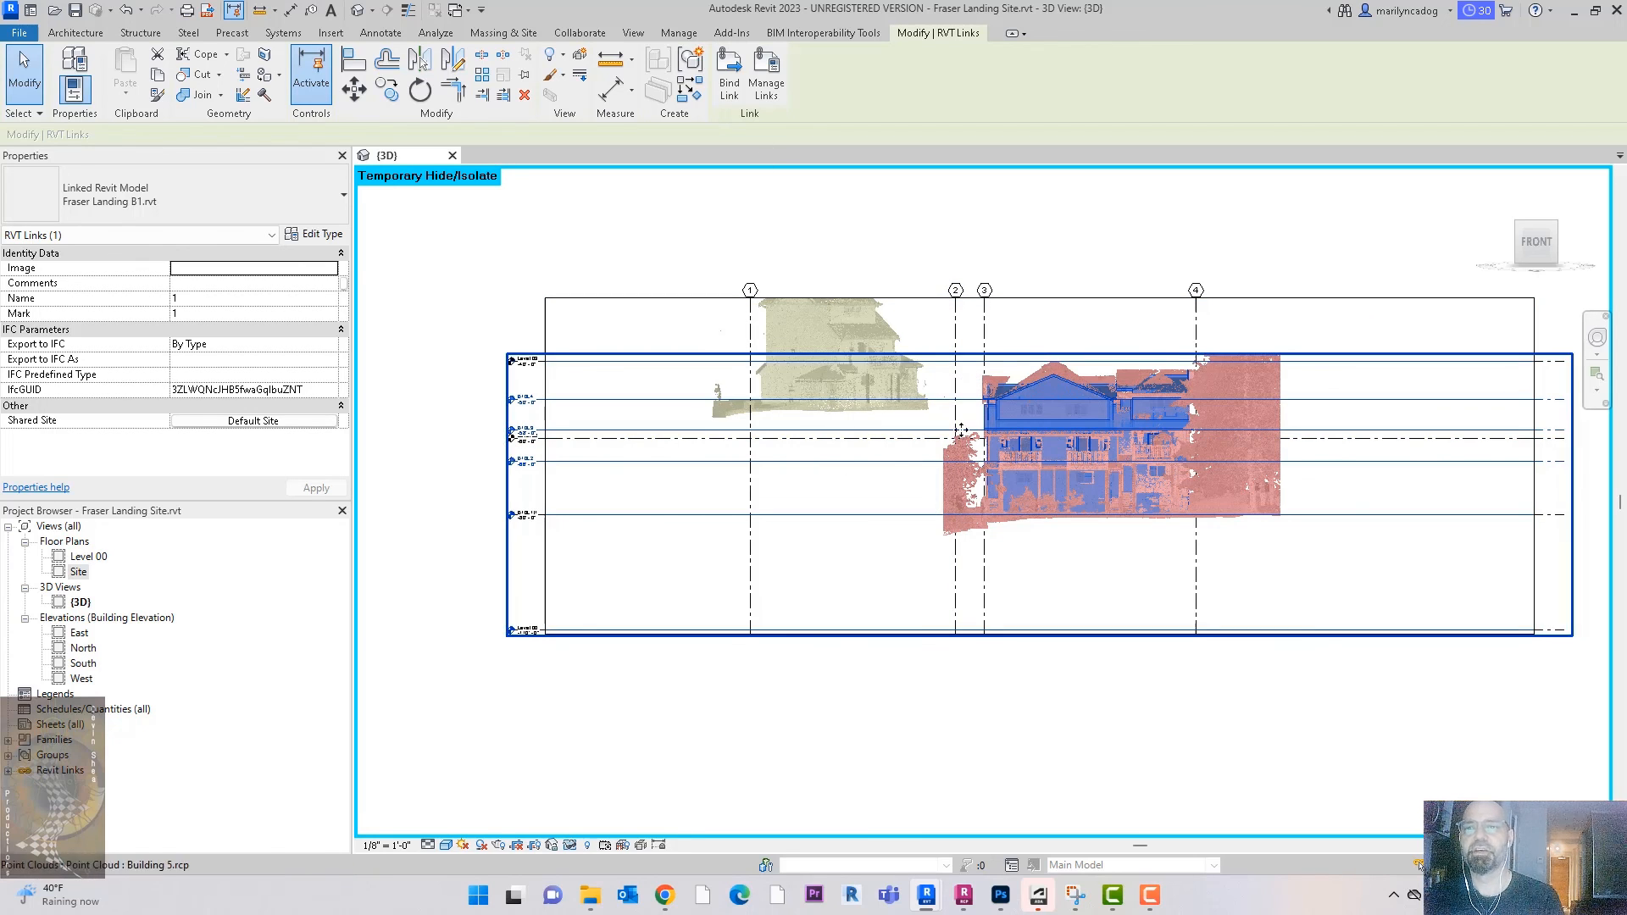
{"action": "middle_click_drag", "start_coordinate": [1141, 677], "coordinate": [1170, 686]}
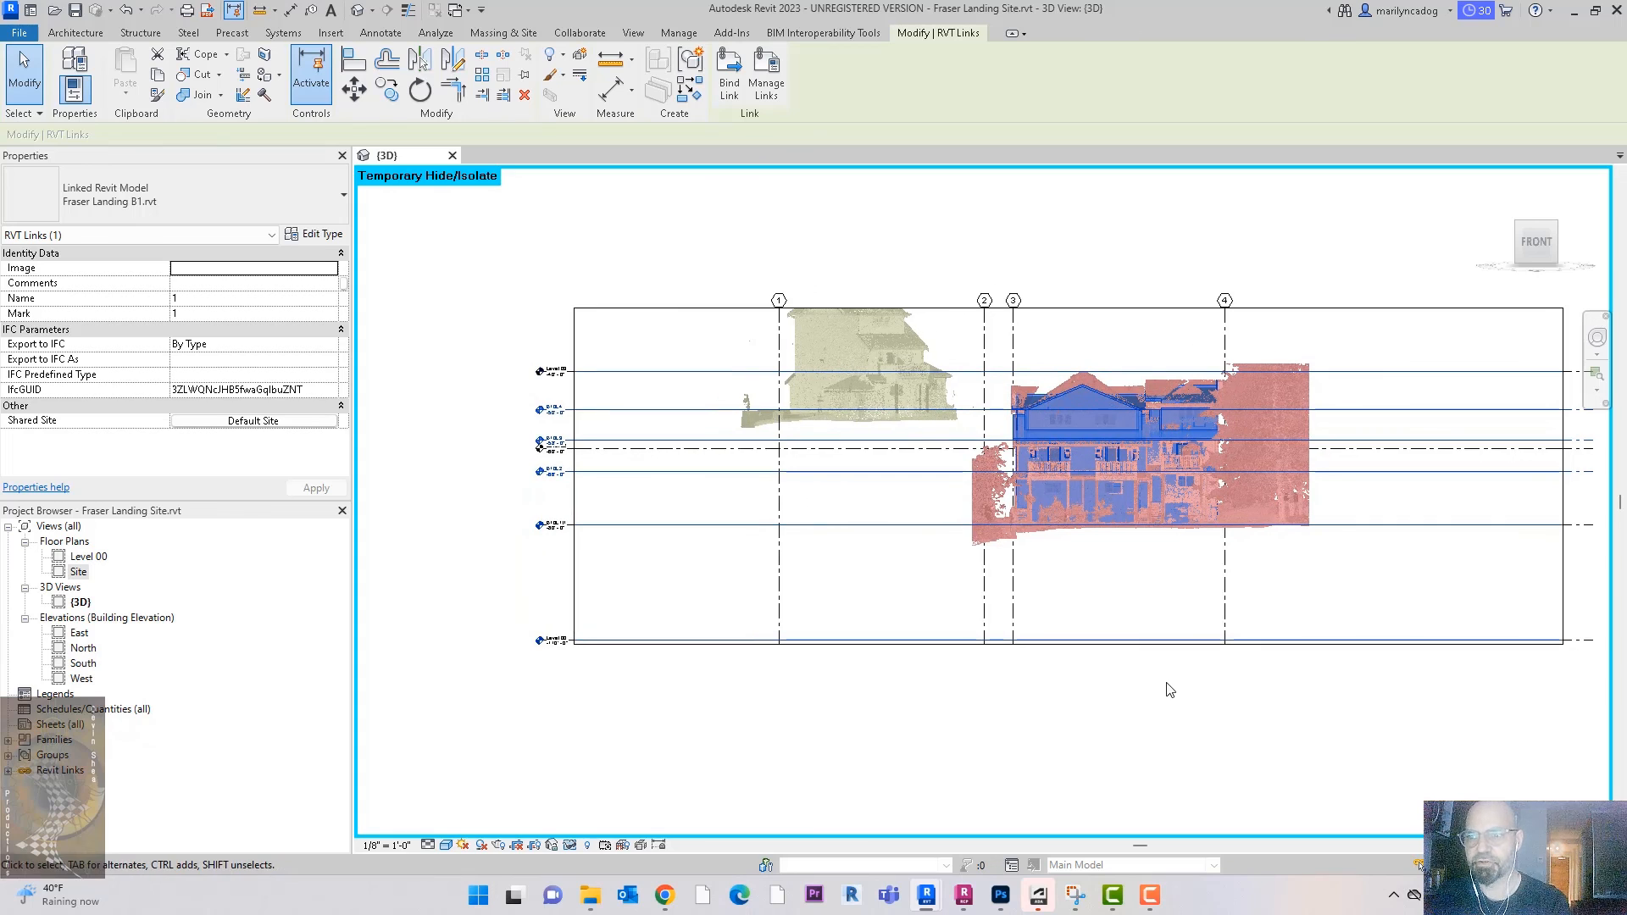
Step: Examine the levels beside the Building 5 scan in 3D and the building layout over the point cloud in the Site floor plan
{"action": "left_click", "coordinate": [485, 220]}
{"action": "scroll", "coordinate": [577, 412], "scroll_direction": "up", "scroll_amount": 5}
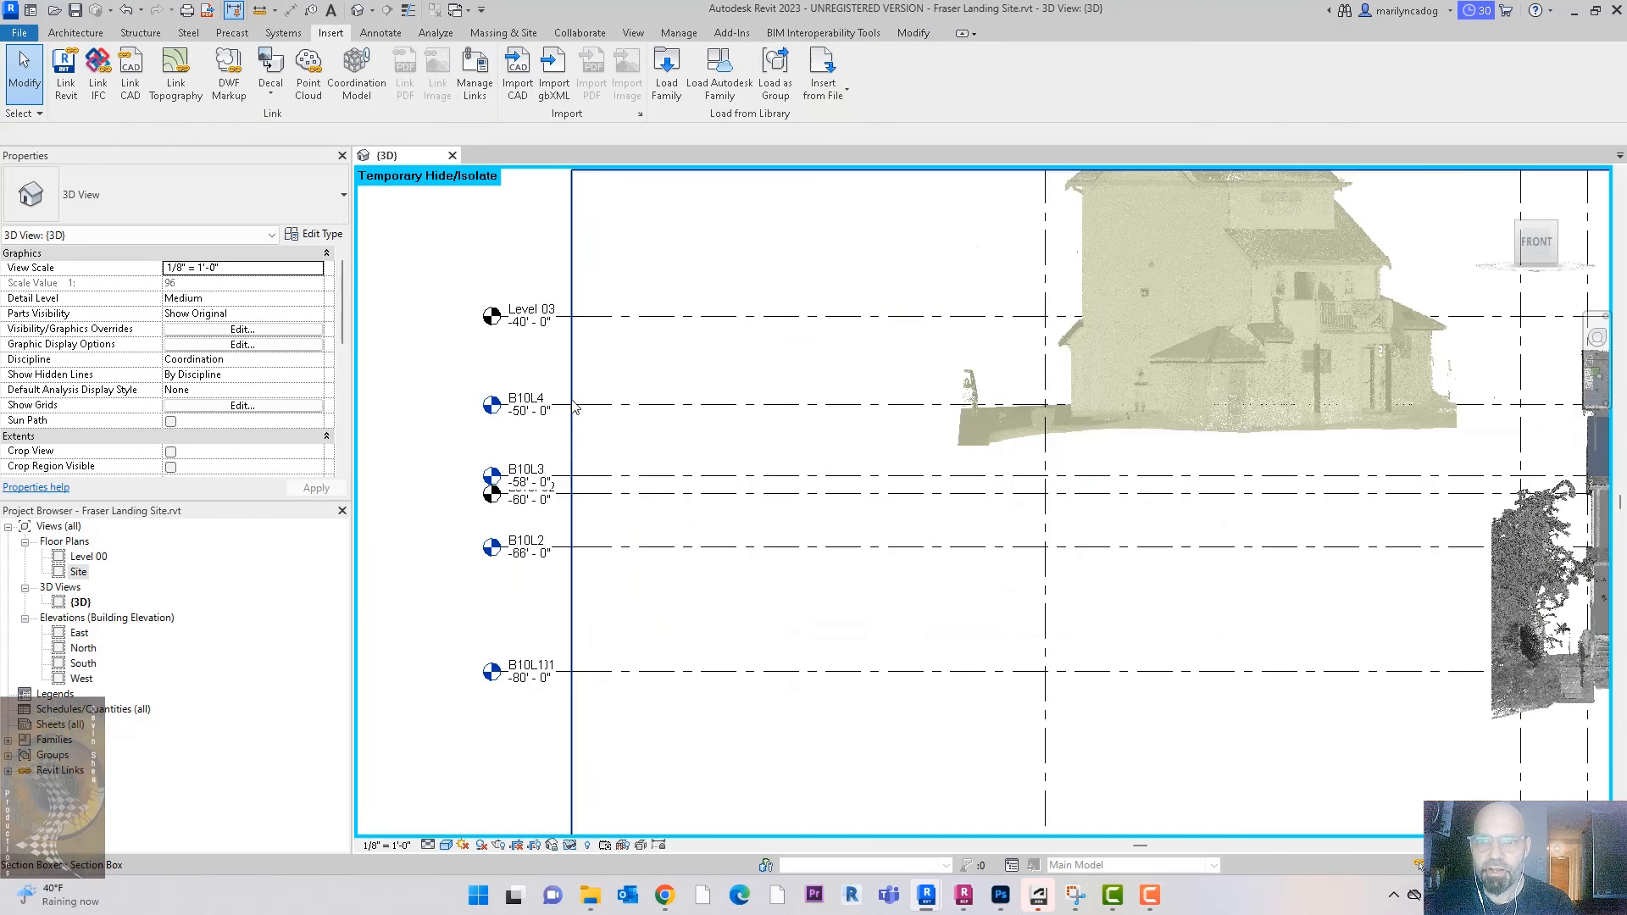
{"action": "double_click", "coordinate": [81, 570]}
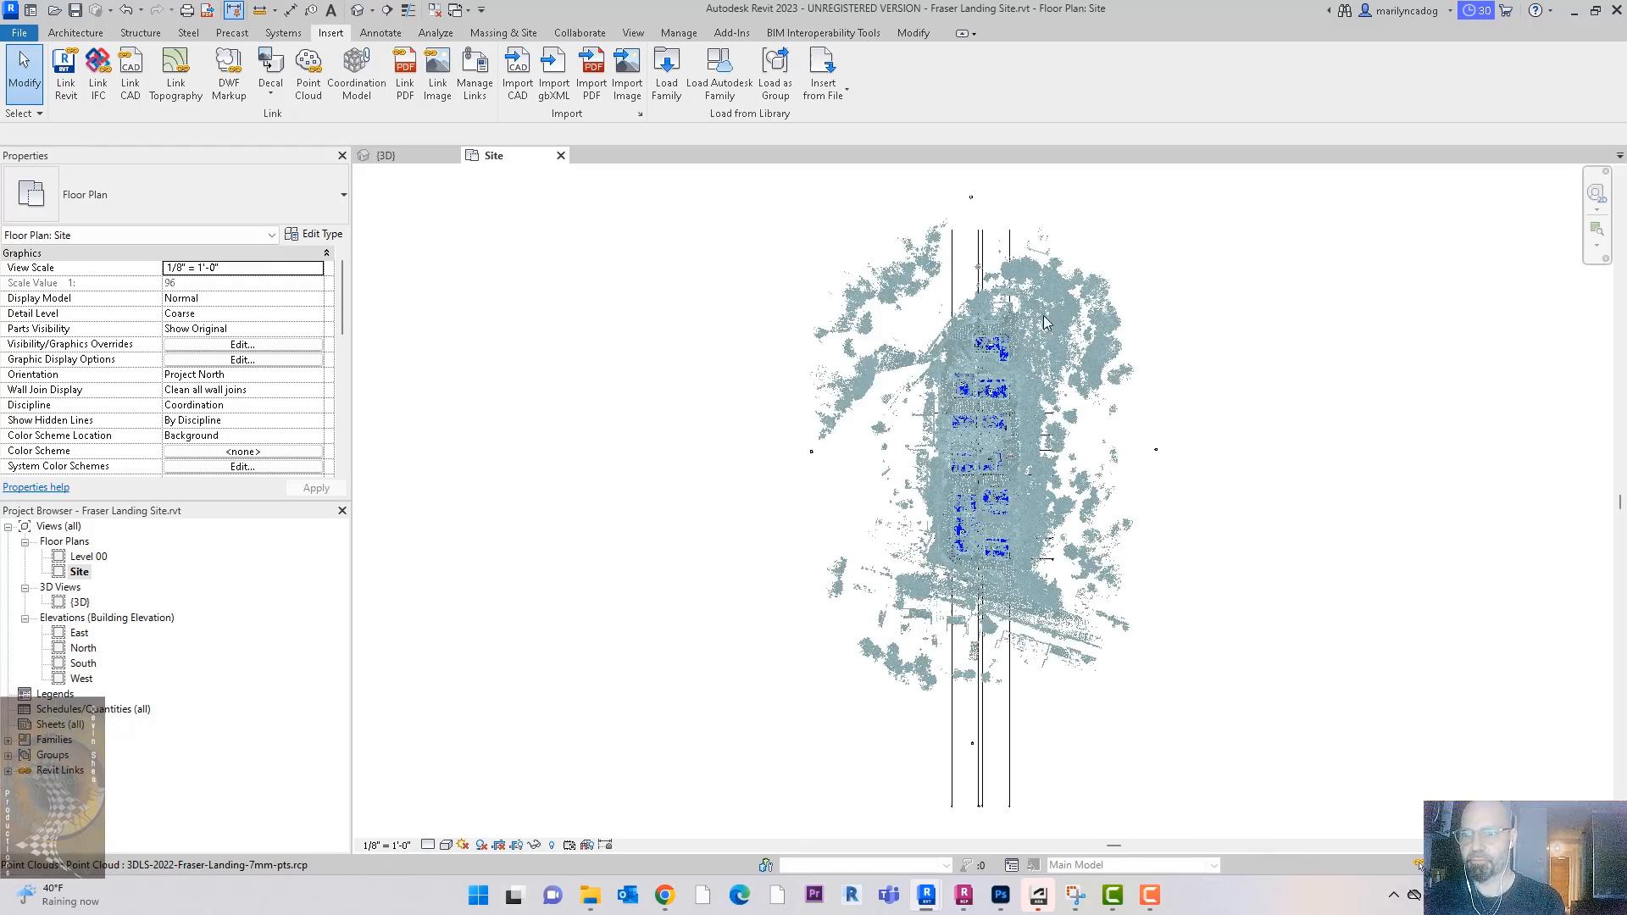
{"action": "scroll", "coordinate": [1022, 284], "scroll_direction": "up", "scroll_amount": 6}
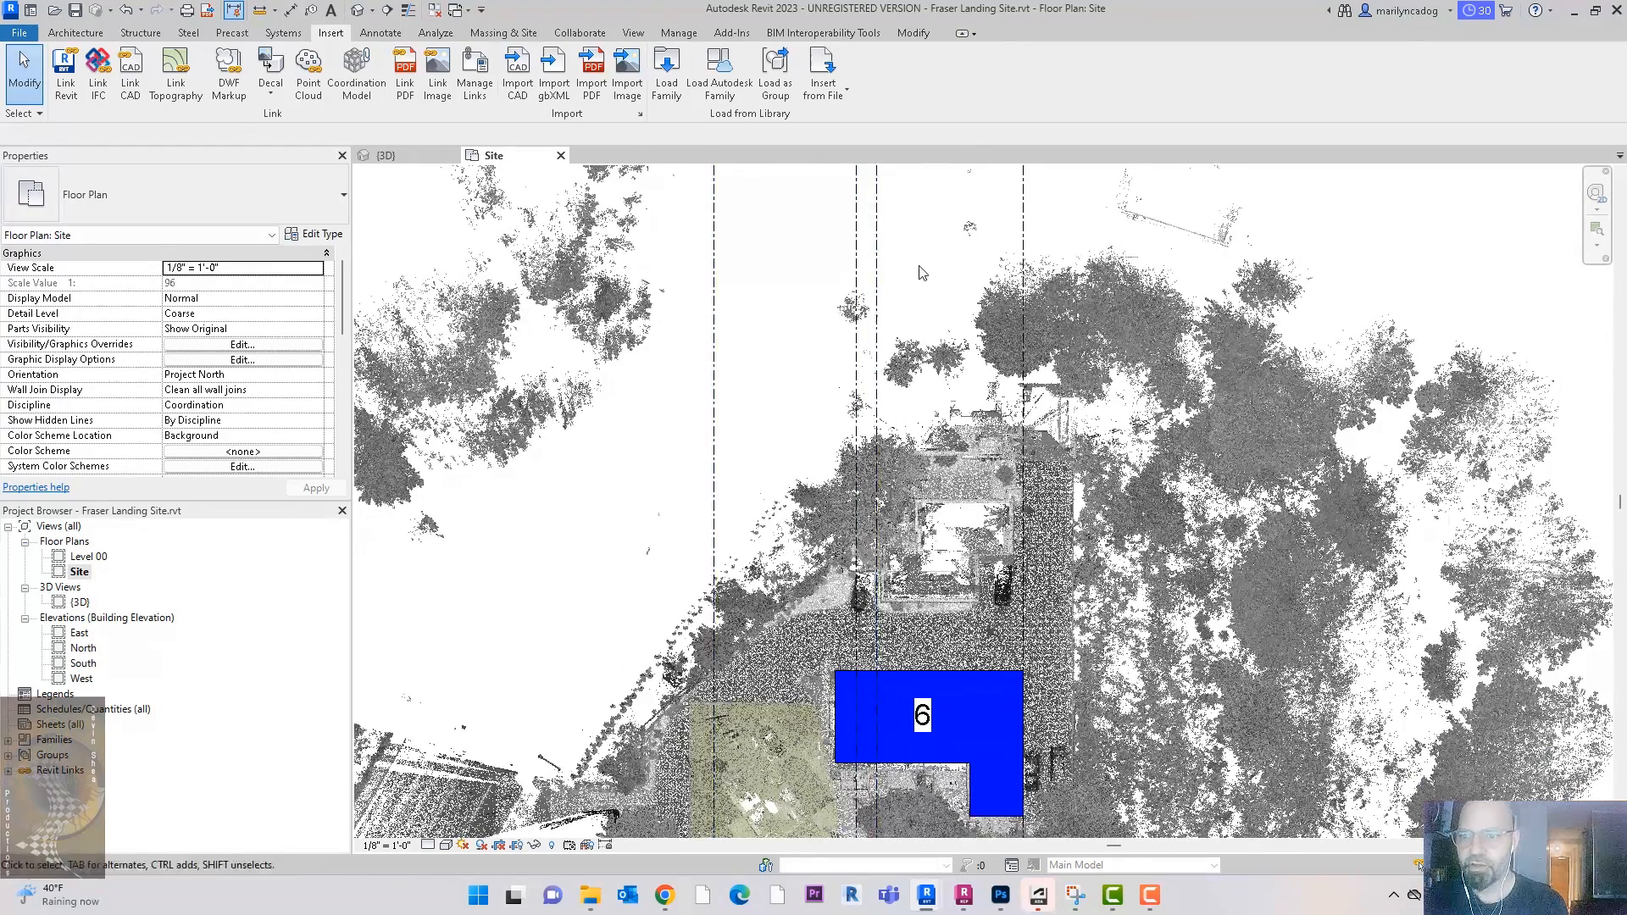
{"action": "scroll", "coordinate": [1051, 277], "scroll_direction": "down", "scroll_amount": 6}
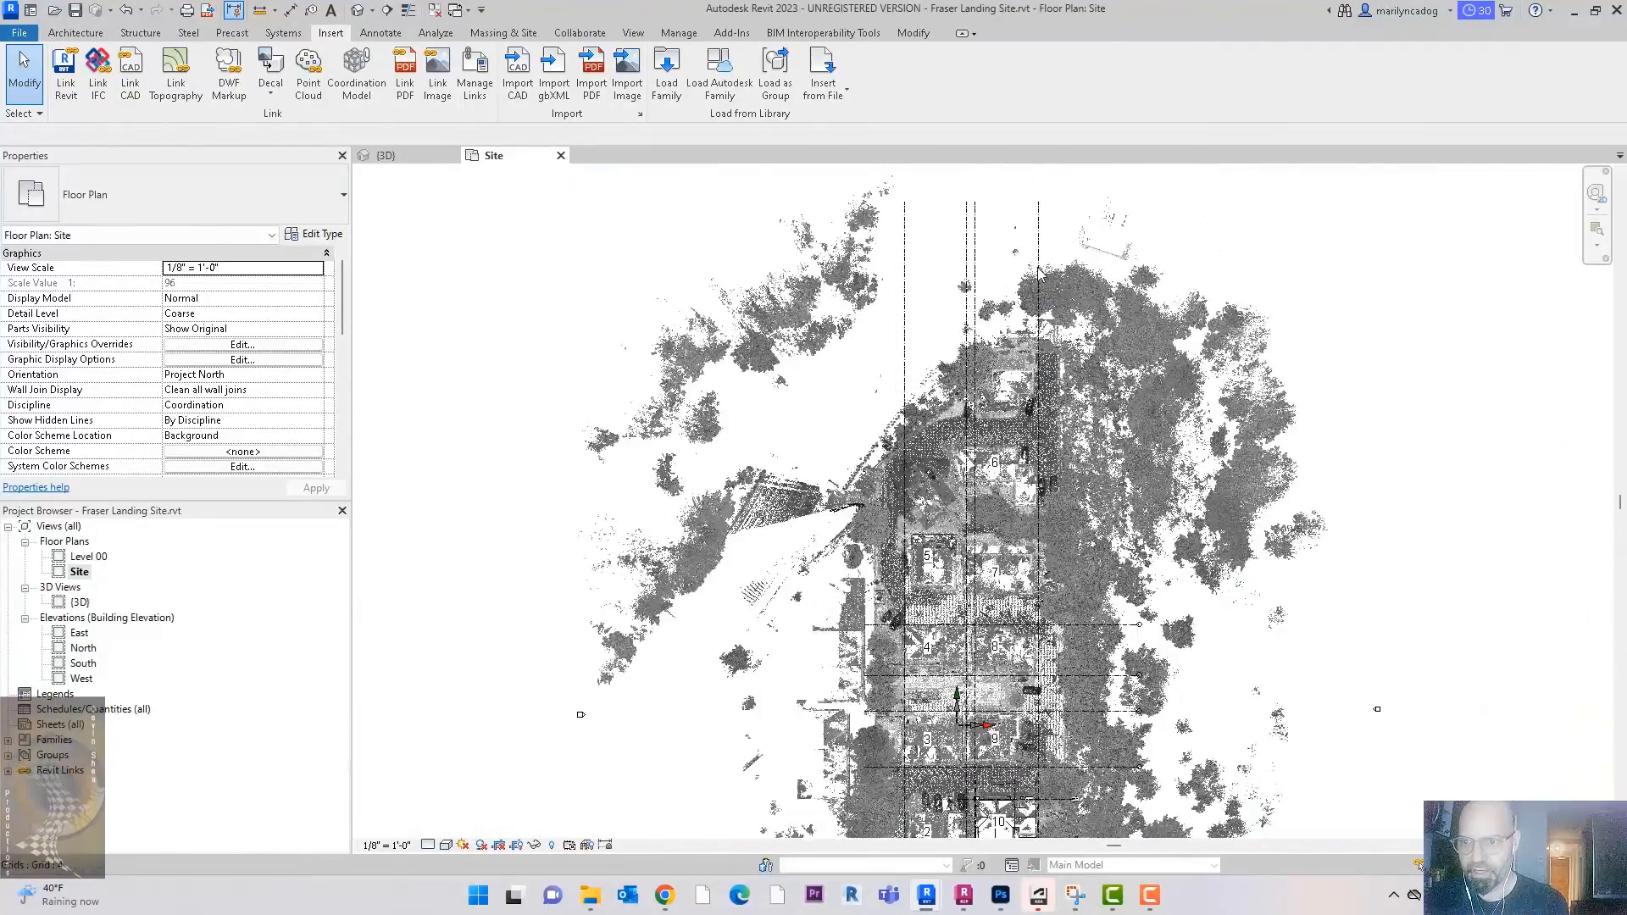
{"action": "scroll", "coordinate": [1043, 479], "scroll_direction": "up", "scroll_amount": 6}
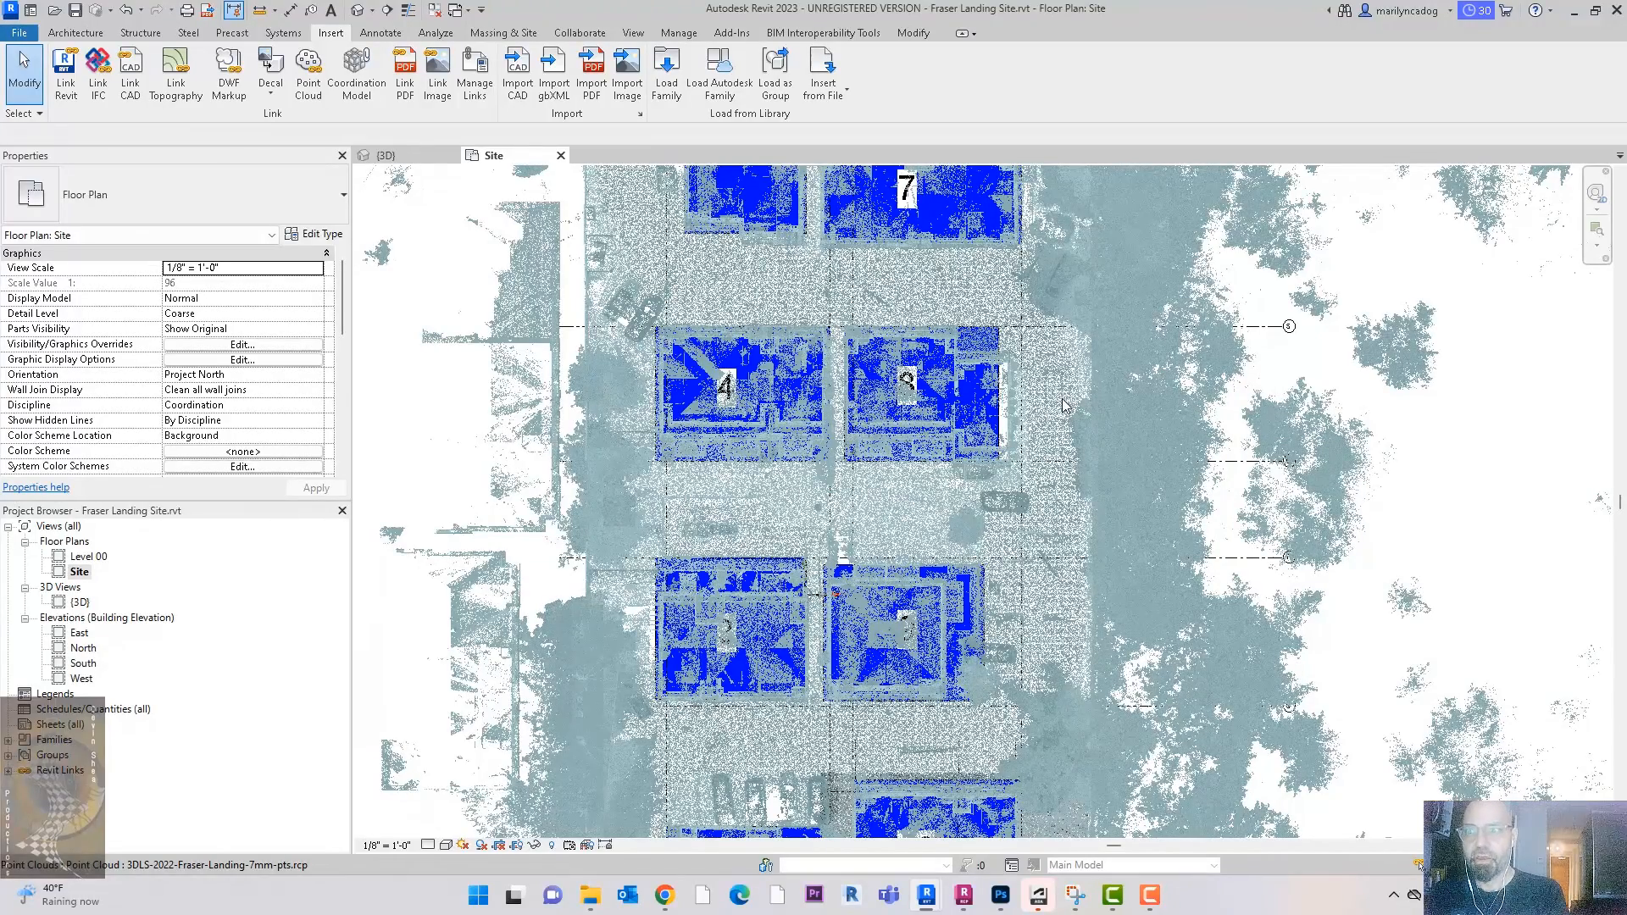
{"action": "scroll", "coordinate": [1063, 405], "scroll_direction": "down", "scroll_amount": 2}
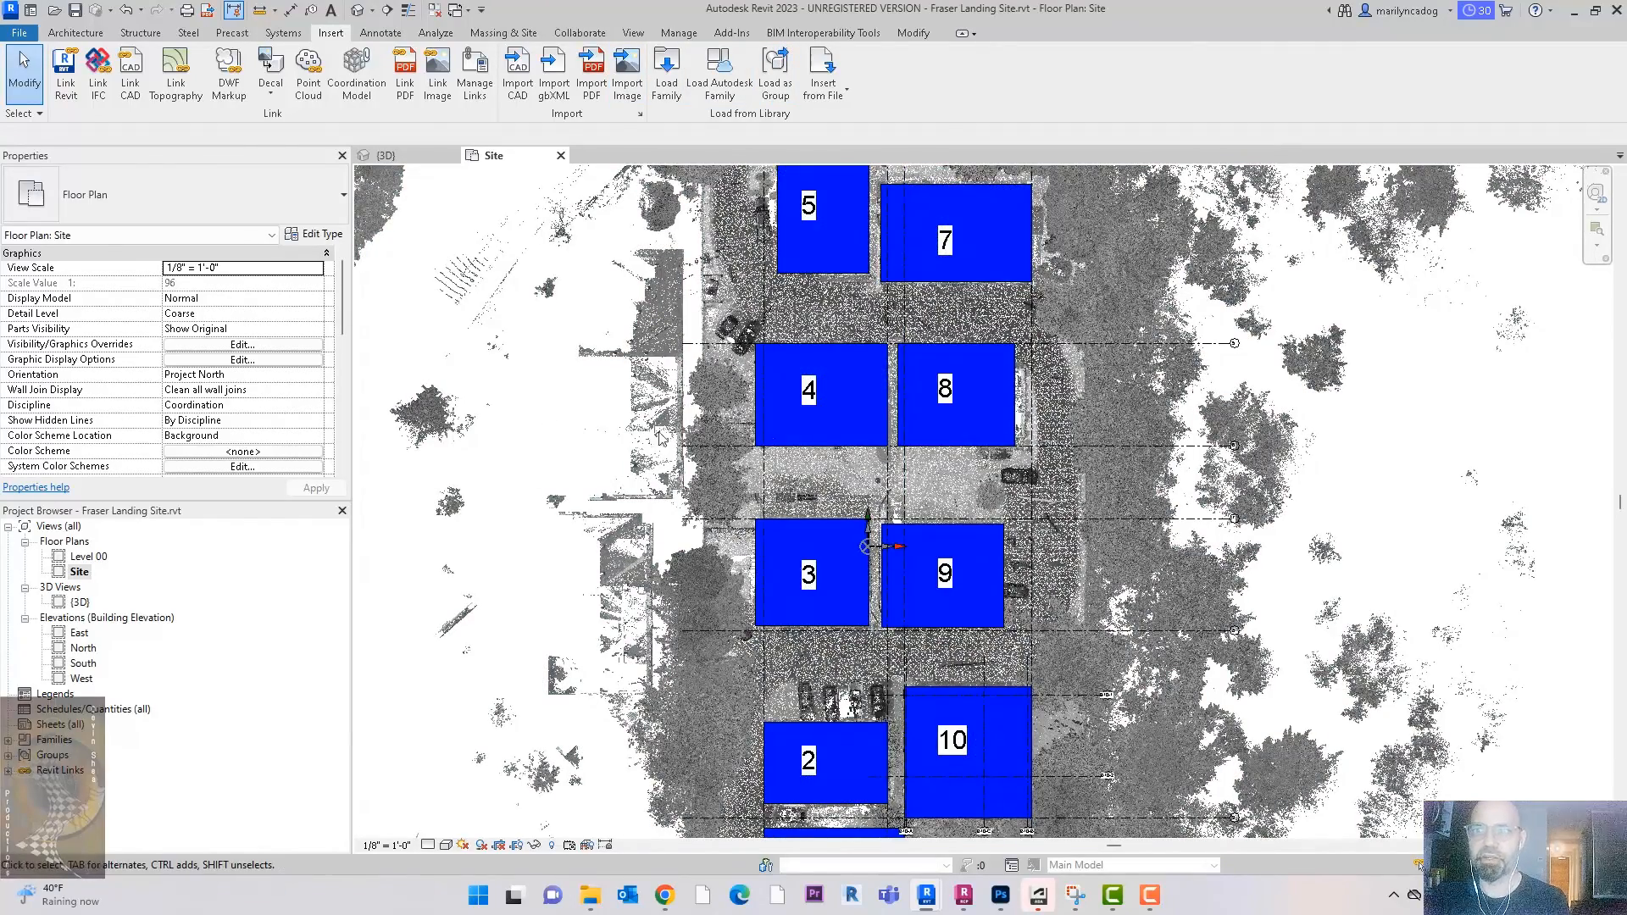
{"action": "scroll", "coordinate": [644, 364], "scroll_direction": "down", "scroll_amount": 5}
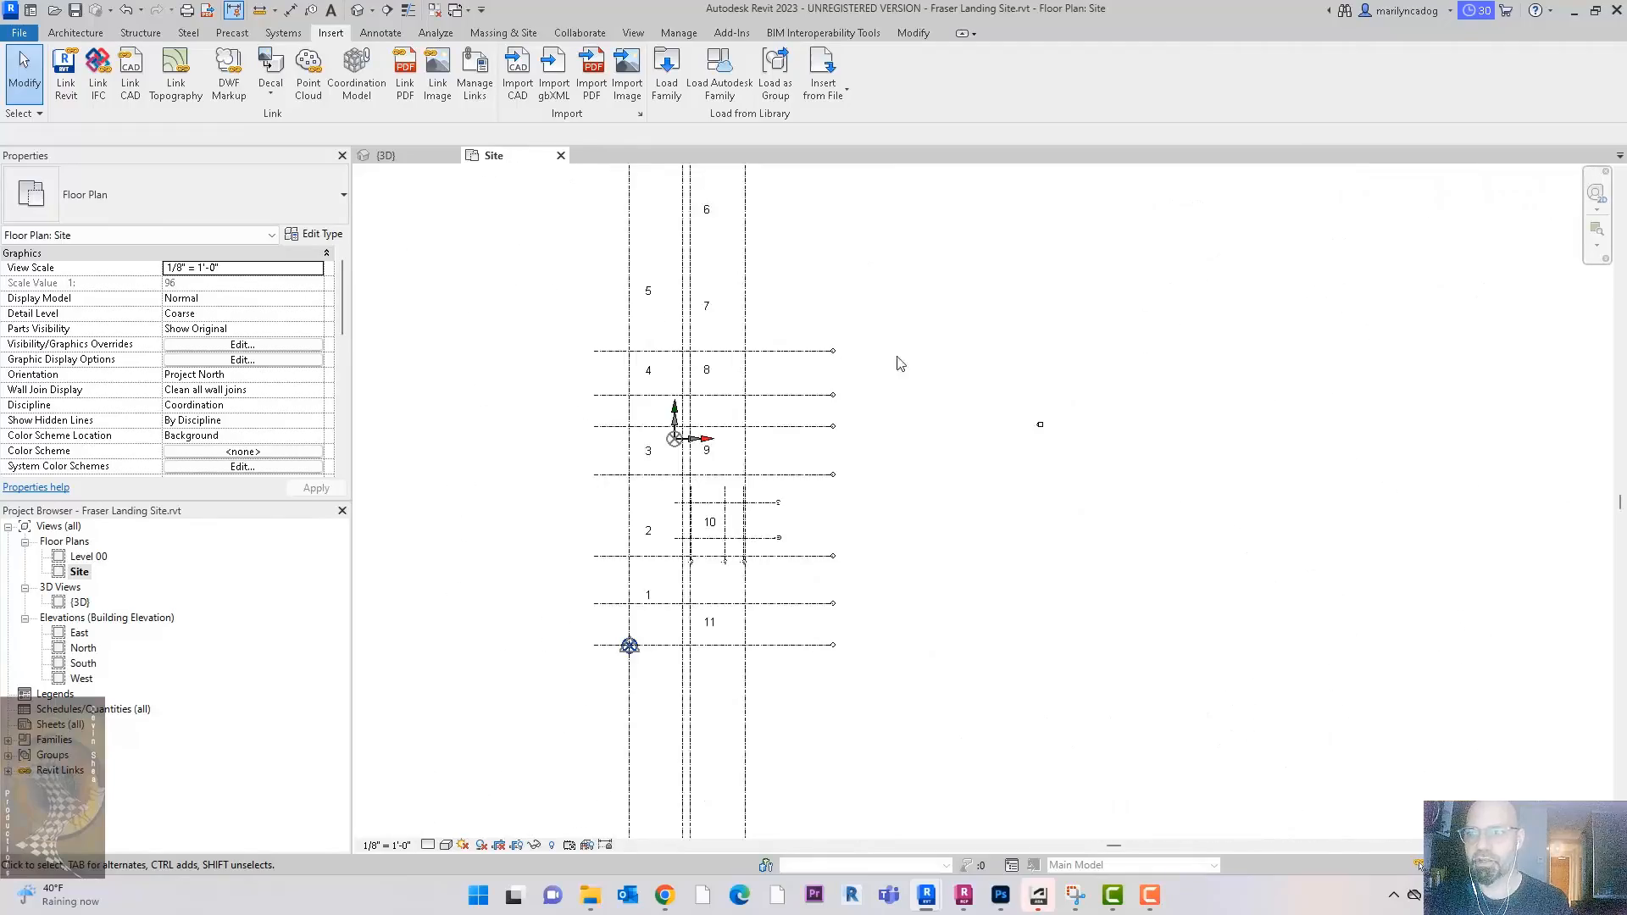
{"action": "scroll", "coordinate": [1038, 424], "scroll_direction": "up", "scroll_amount": 5}
Step: Open the East elevation and examine how the levels, including Level 00, relate to the sloping ground of the site point cloud
{"action": "double_click", "coordinate": [1032, 456]}
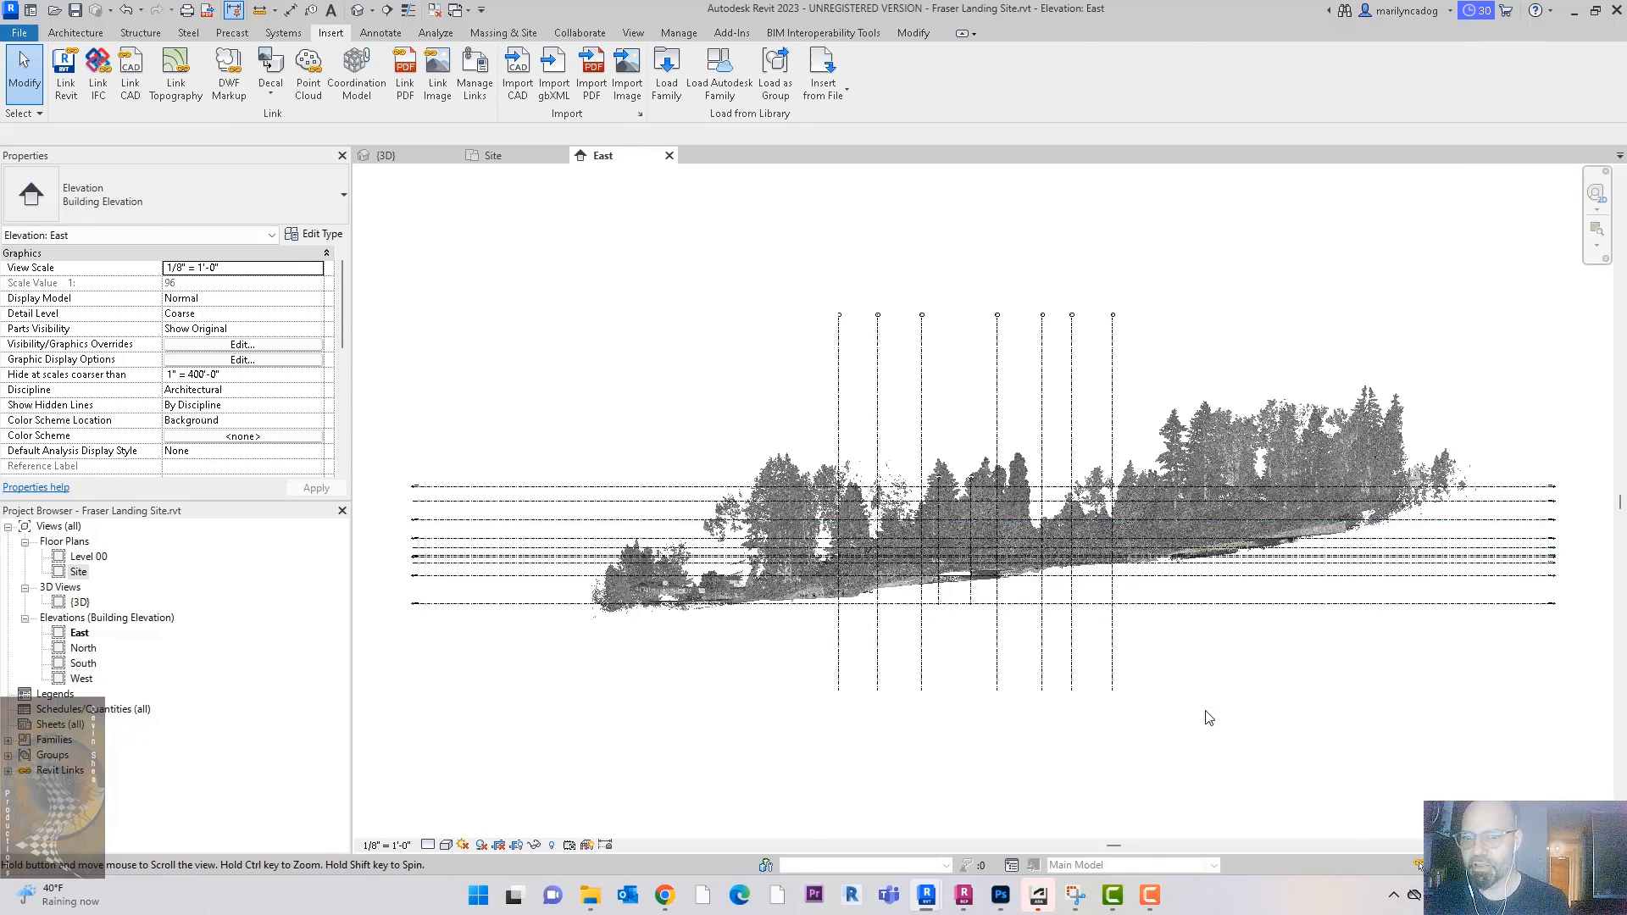
{"action": "scroll", "coordinate": [1398, 527], "scroll_direction": "up", "scroll_amount": 6}
{"action": "scroll", "coordinate": [1400, 523], "scroll_direction": "up", "scroll_amount": 1}
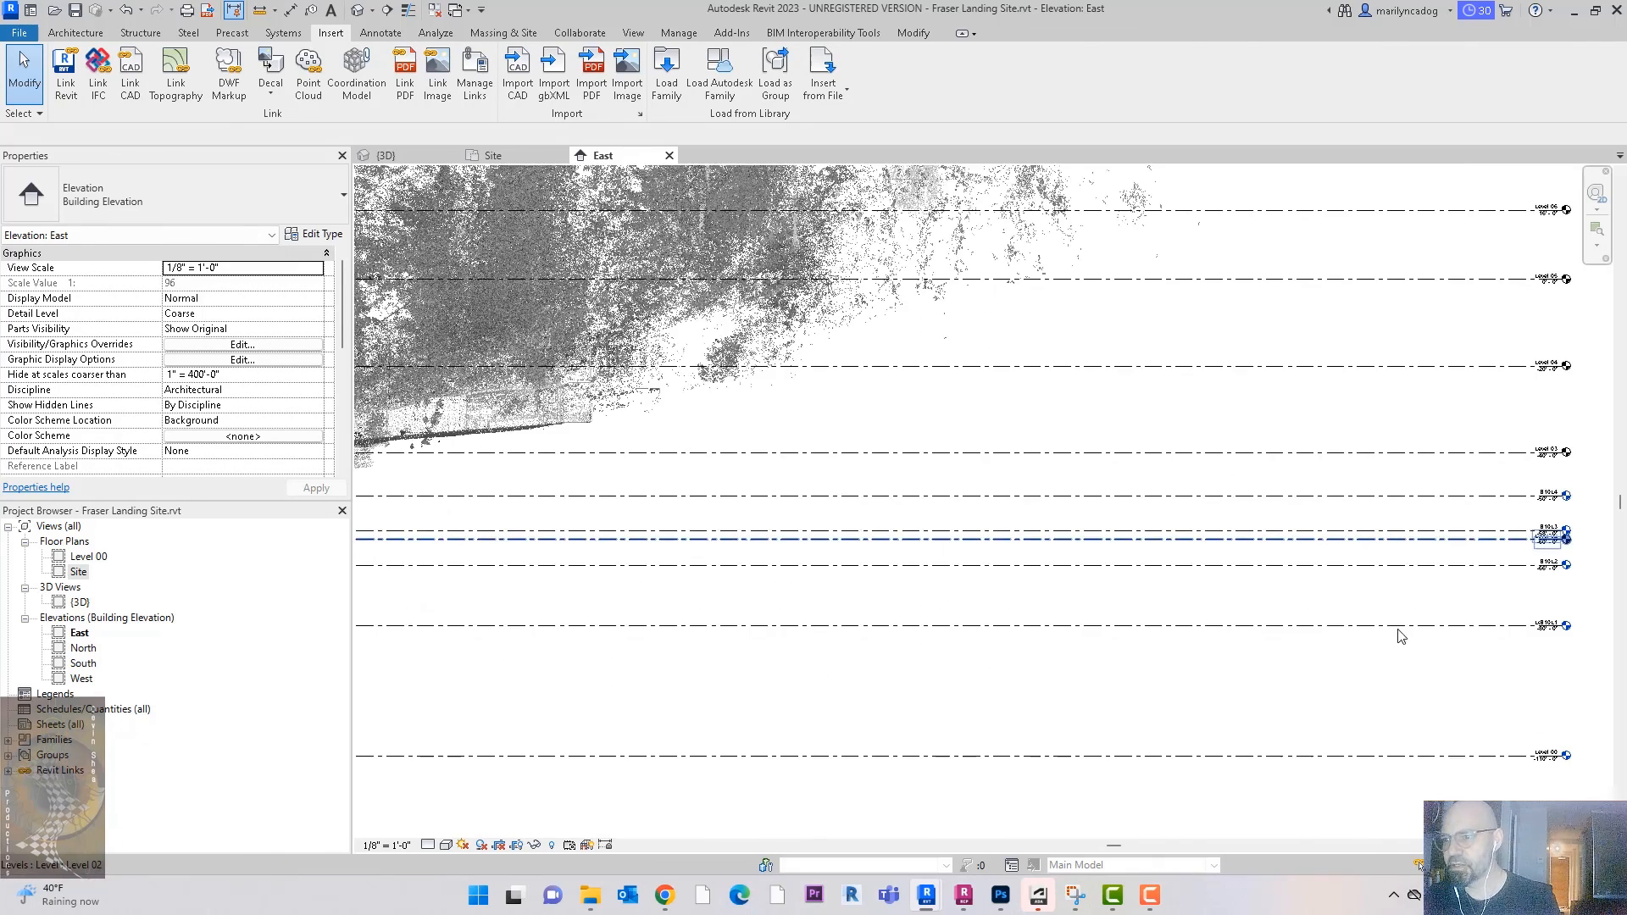
{"action": "middle_click_drag", "start_coordinate": [1384, 581], "coordinate": [1248, 495]}
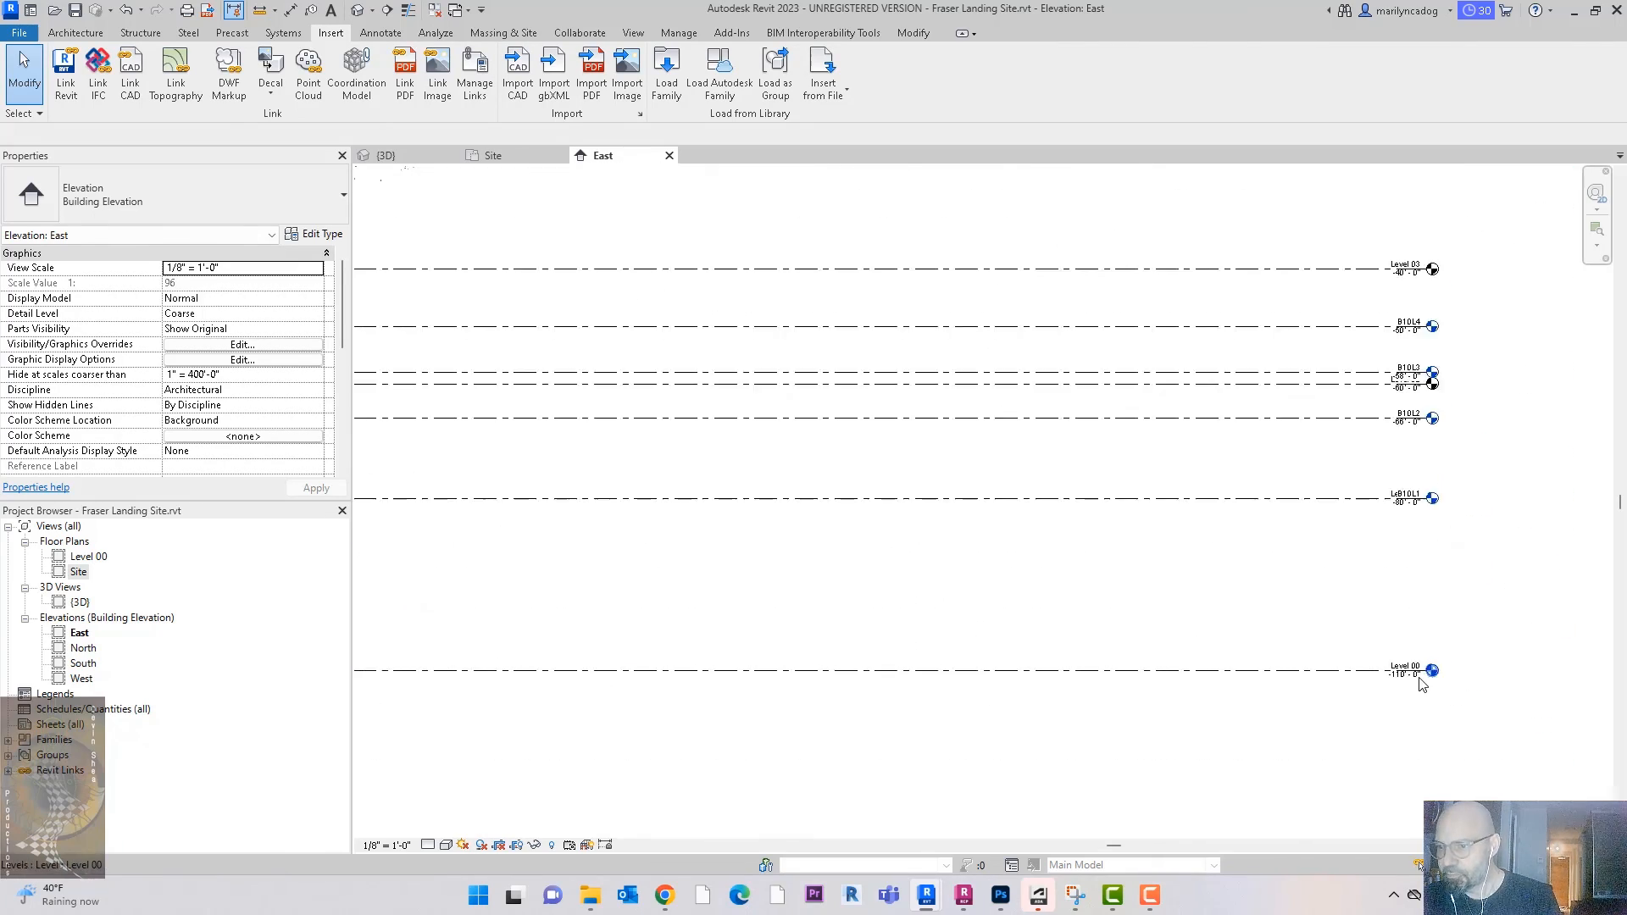
{"action": "scroll", "coordinate": [1414, 670], "scroll_direction": "up", "scroll_amount": 2}
{"action": "scroll", "coordinate": [1403, 699], "scroll_direction": "down", "scroll_amount": 5}
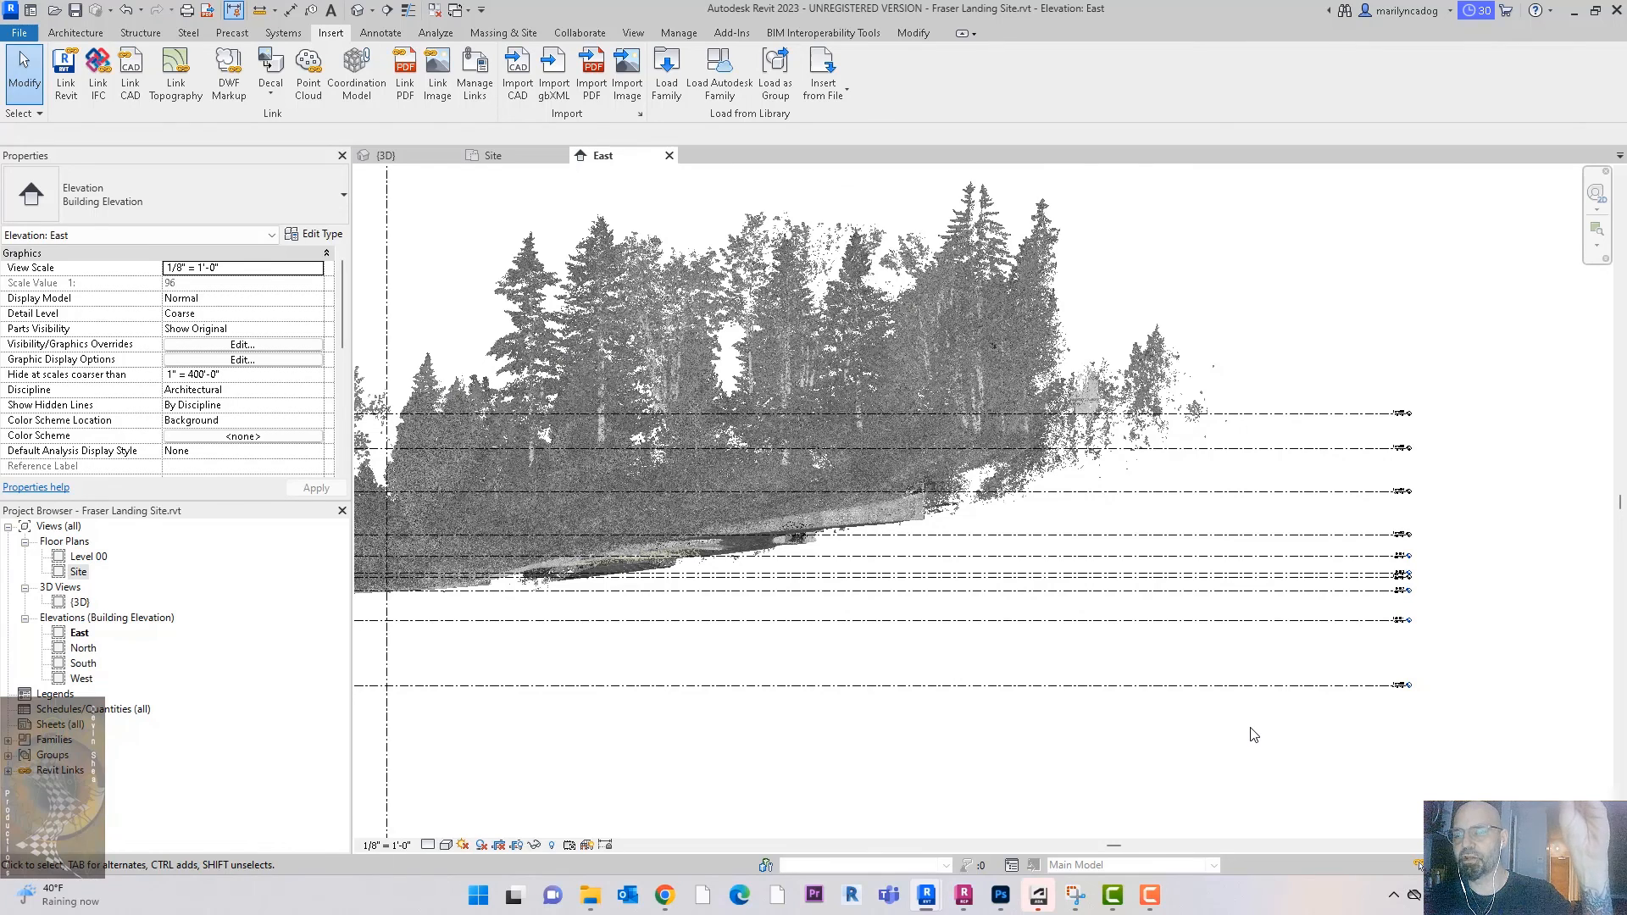
{"action": "scroll", "coordinate": [1472, 704], "scroll_direction": "up", "scroll_amount": 2}
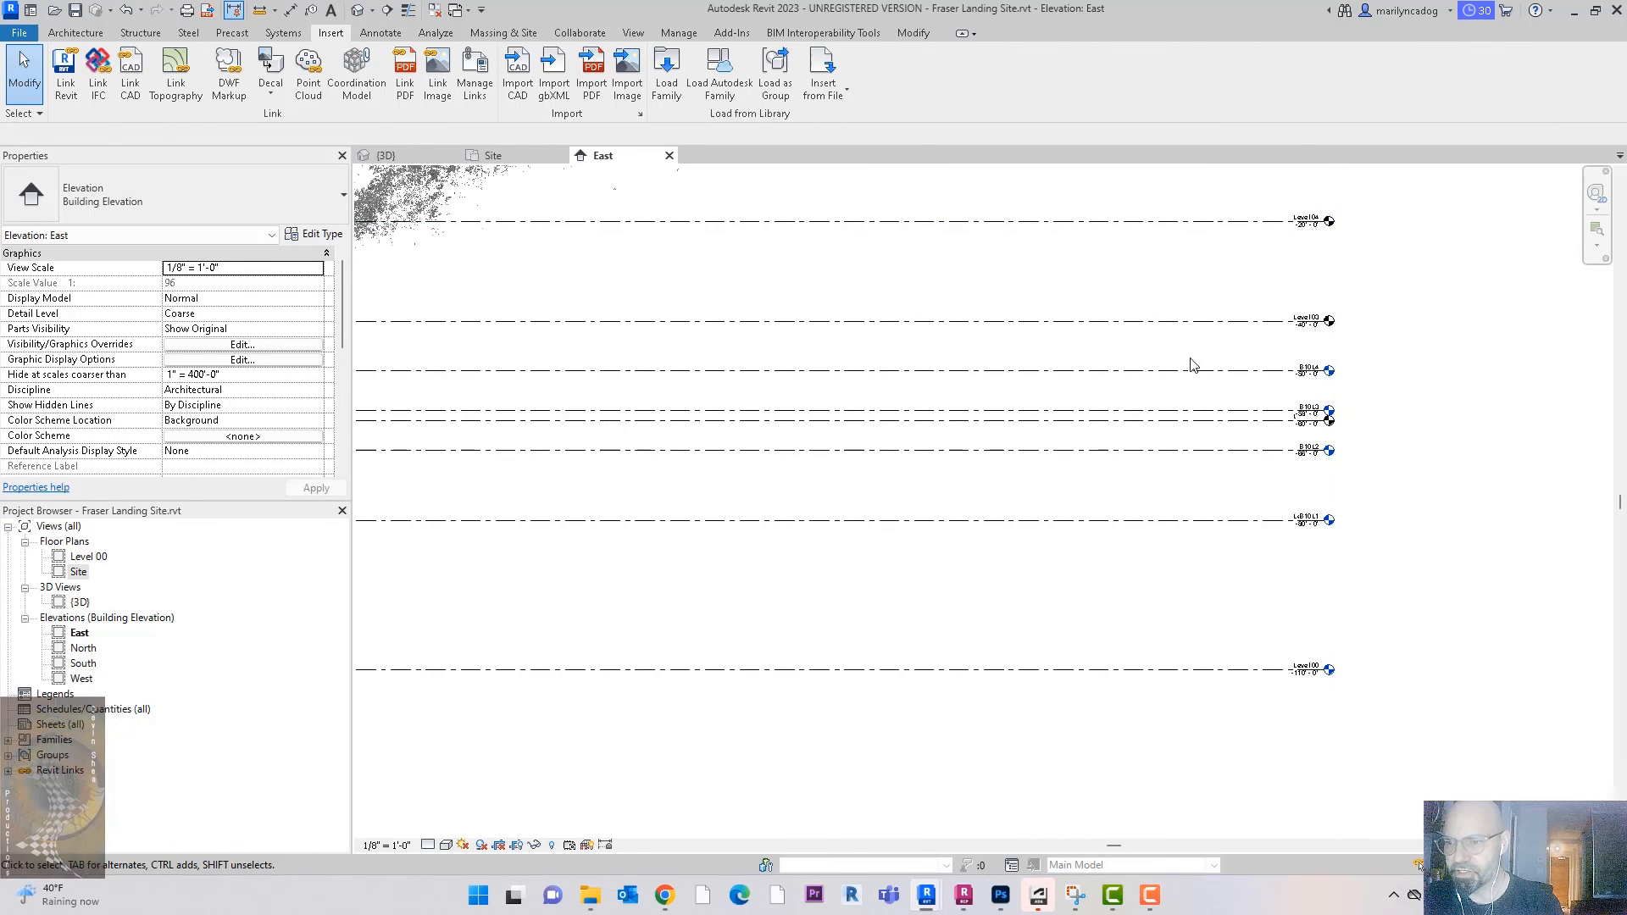
{"action": "scroll", "coordinate": [1207, 695], "scroll_direction": "down", "scroll_amount": 5}
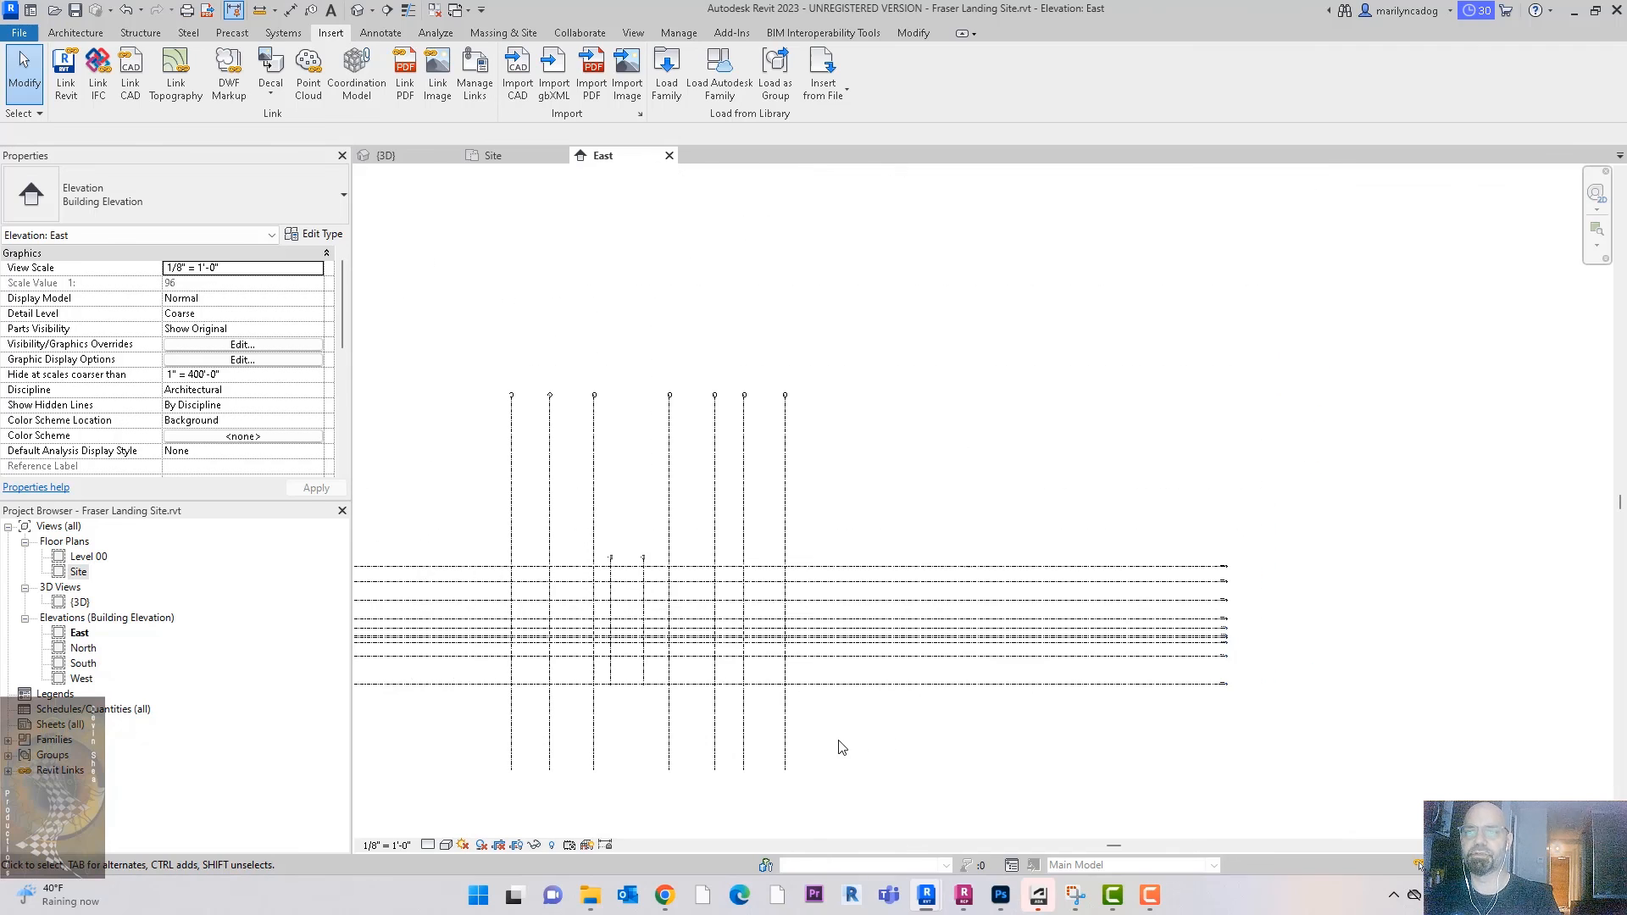
{"action": "middle_click_drag", "start_coordinate": [1066, 760], "coordinate": [1165, 740]}
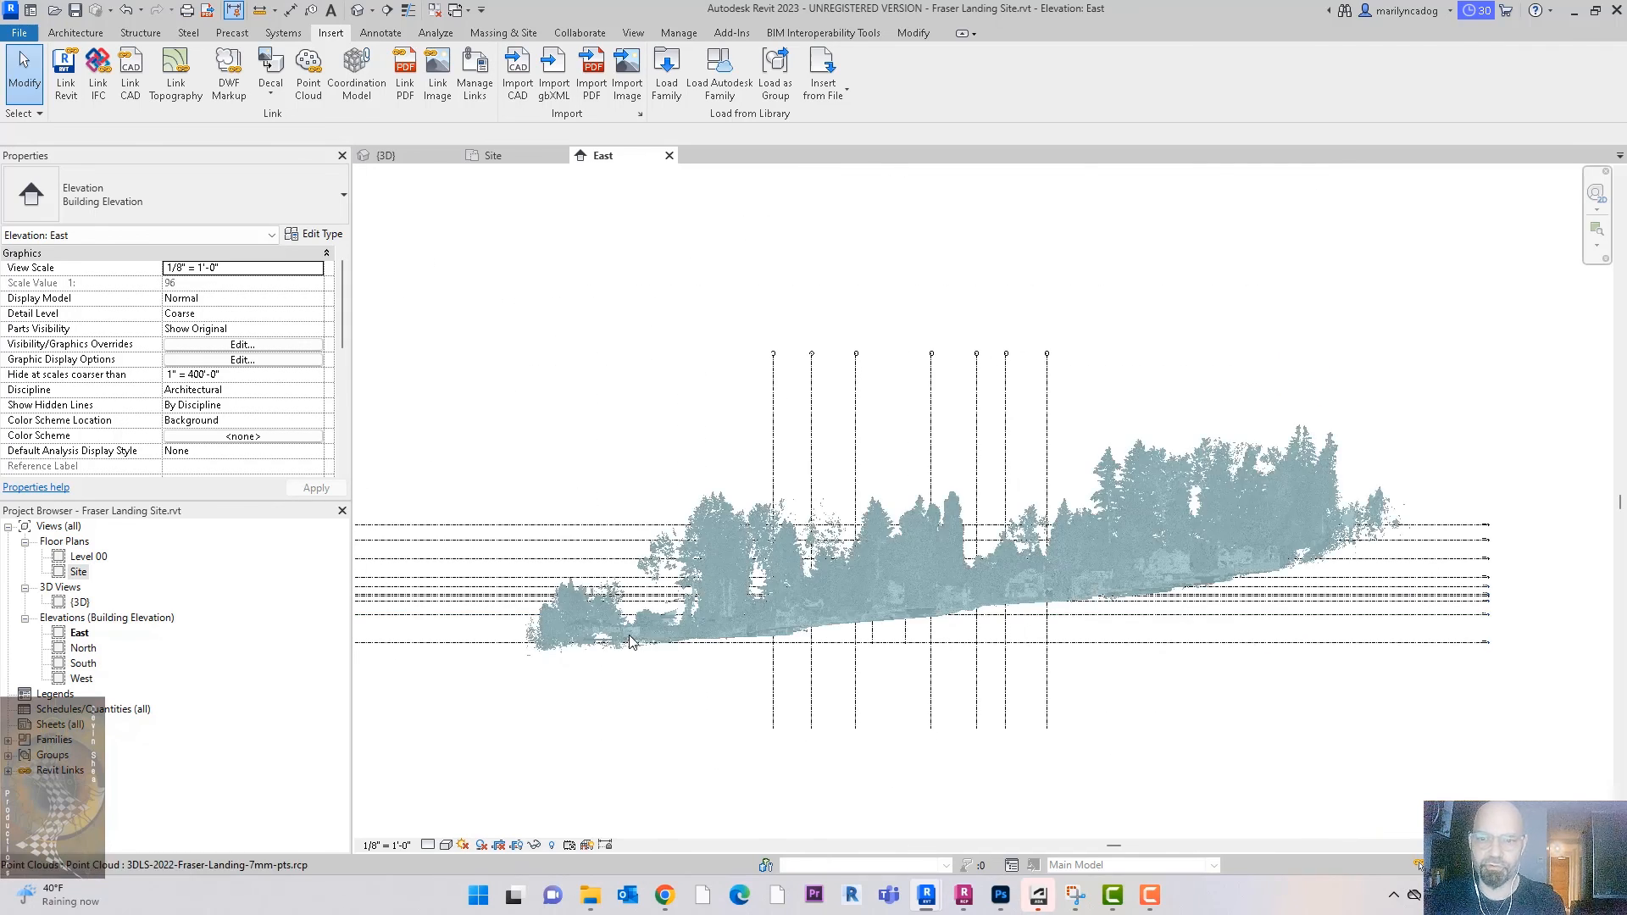
{"action": "scroll", "coordinate": [631, 635], "scroll_direction": "up", "scroll_amount": 5}
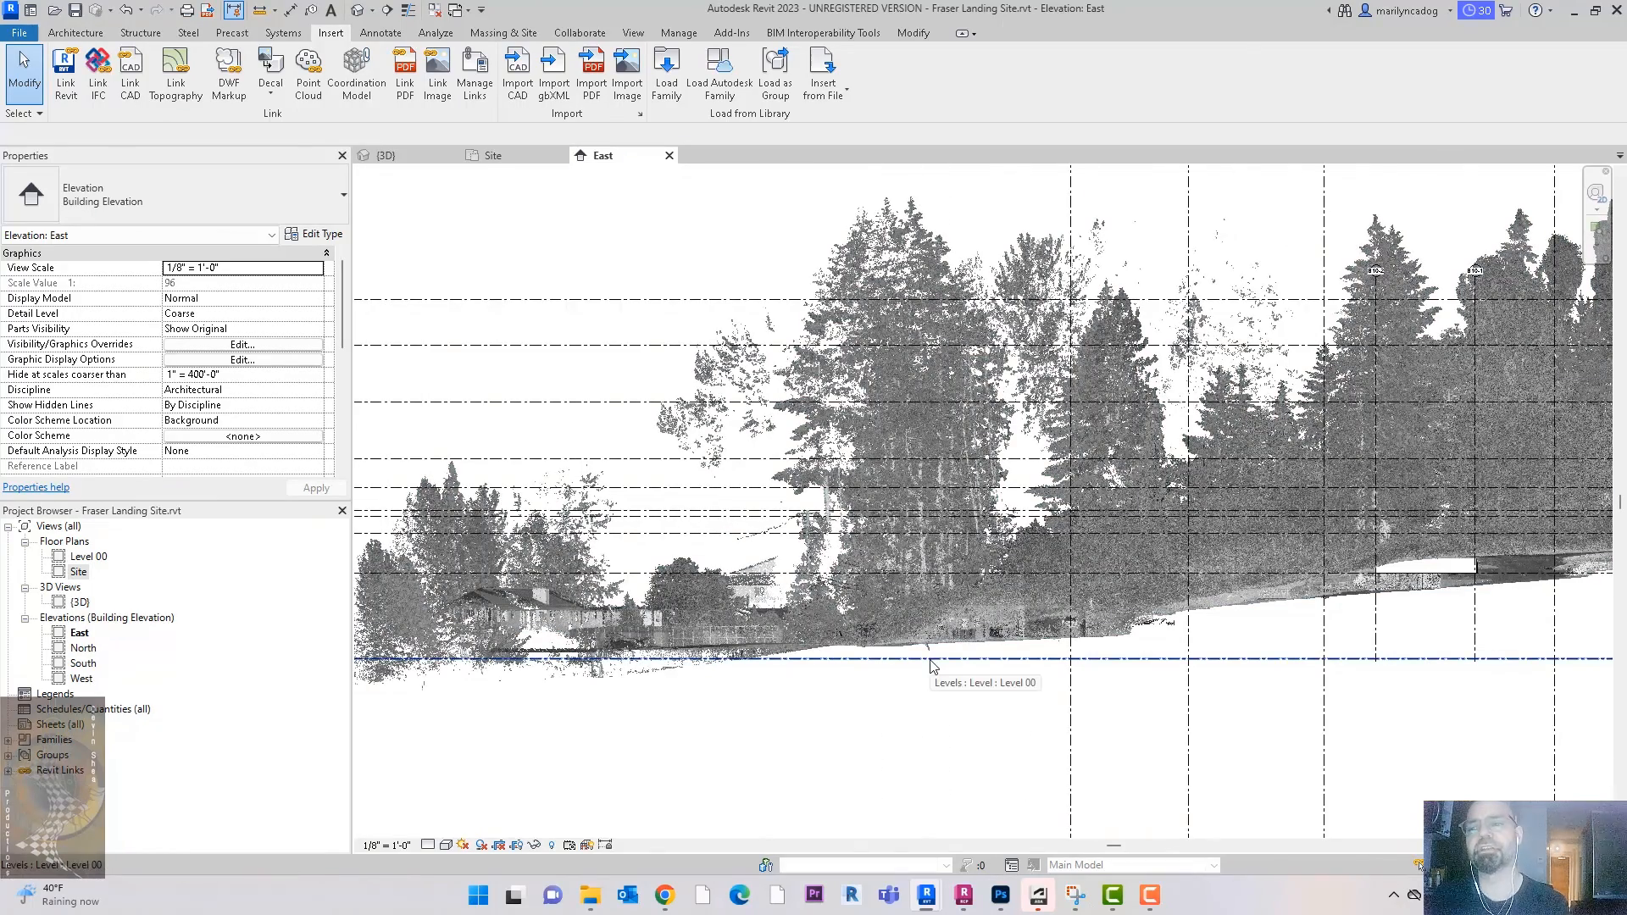
{"action": "scroll", "coordinate": [817, 687], "scroll_direction": "down", "scroll_amount": 5}
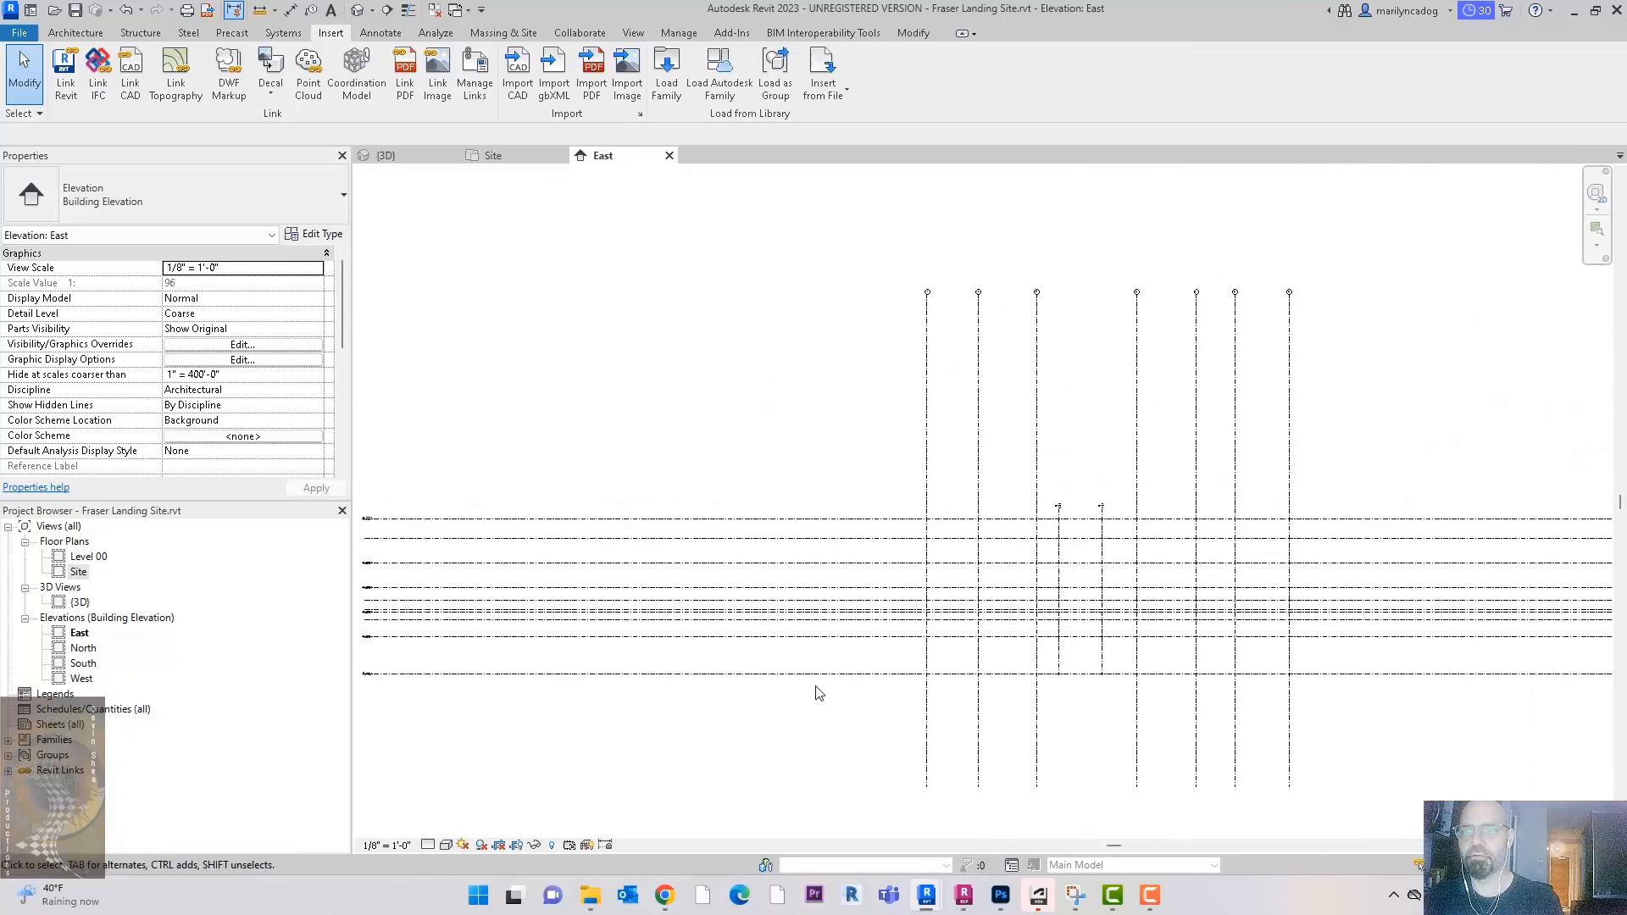
Step: Switch to the Fraser Landing B05 project and inspect the levels around the building scan in the 3D view
{"action": "mouse_move", "coordinate": [930, 907]}
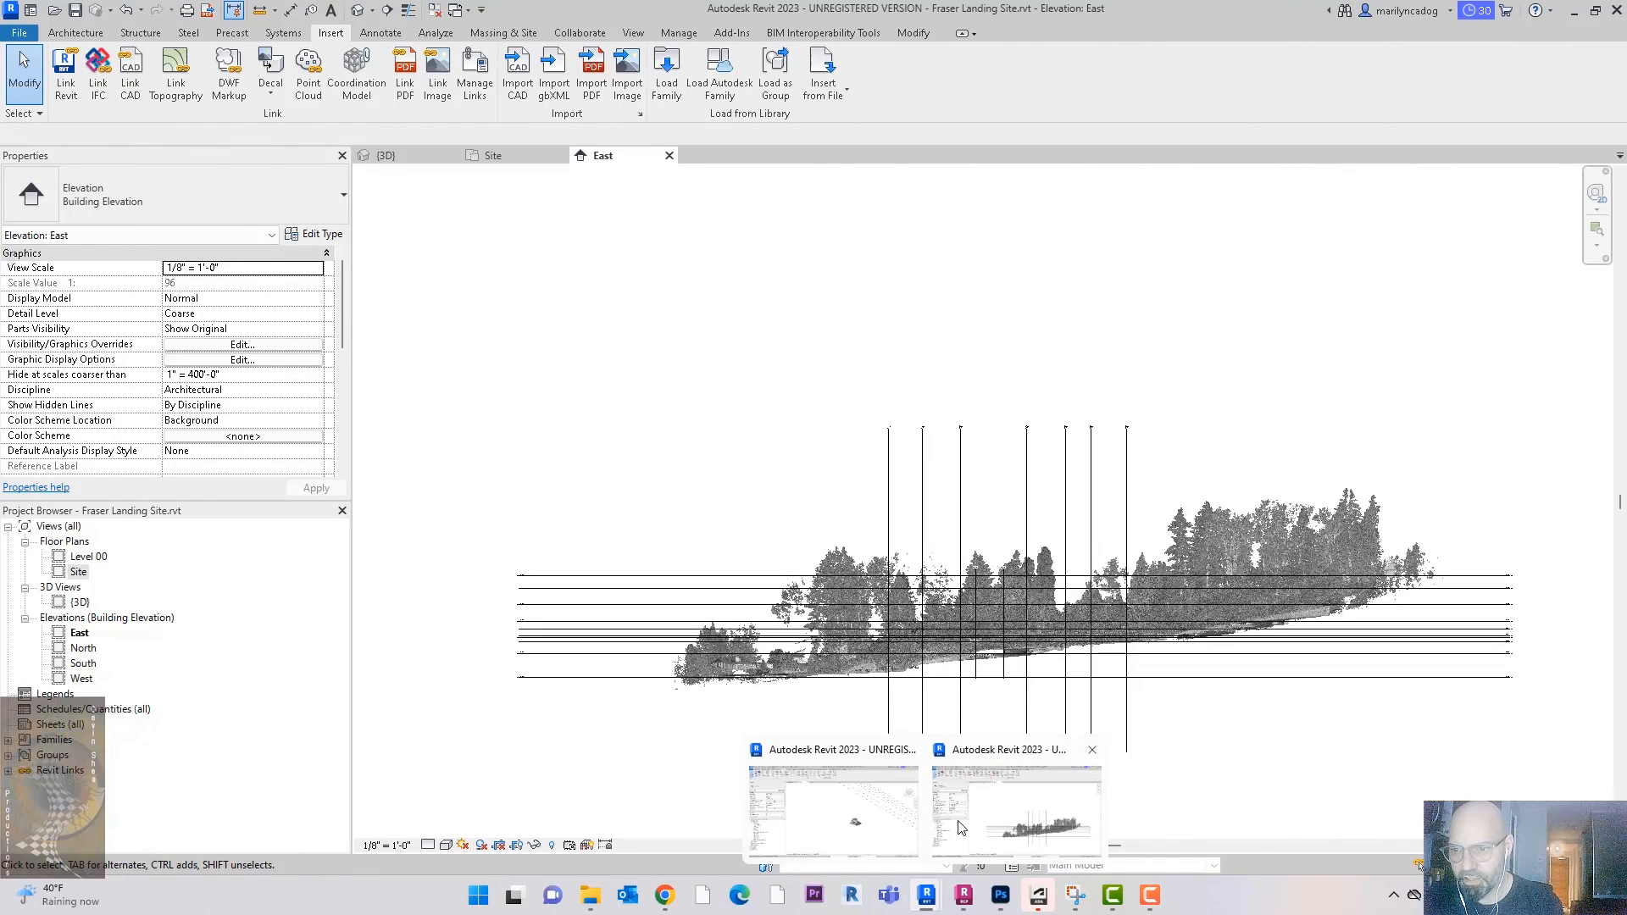
{"action": "left_click", "coordinate": [842, 754]}
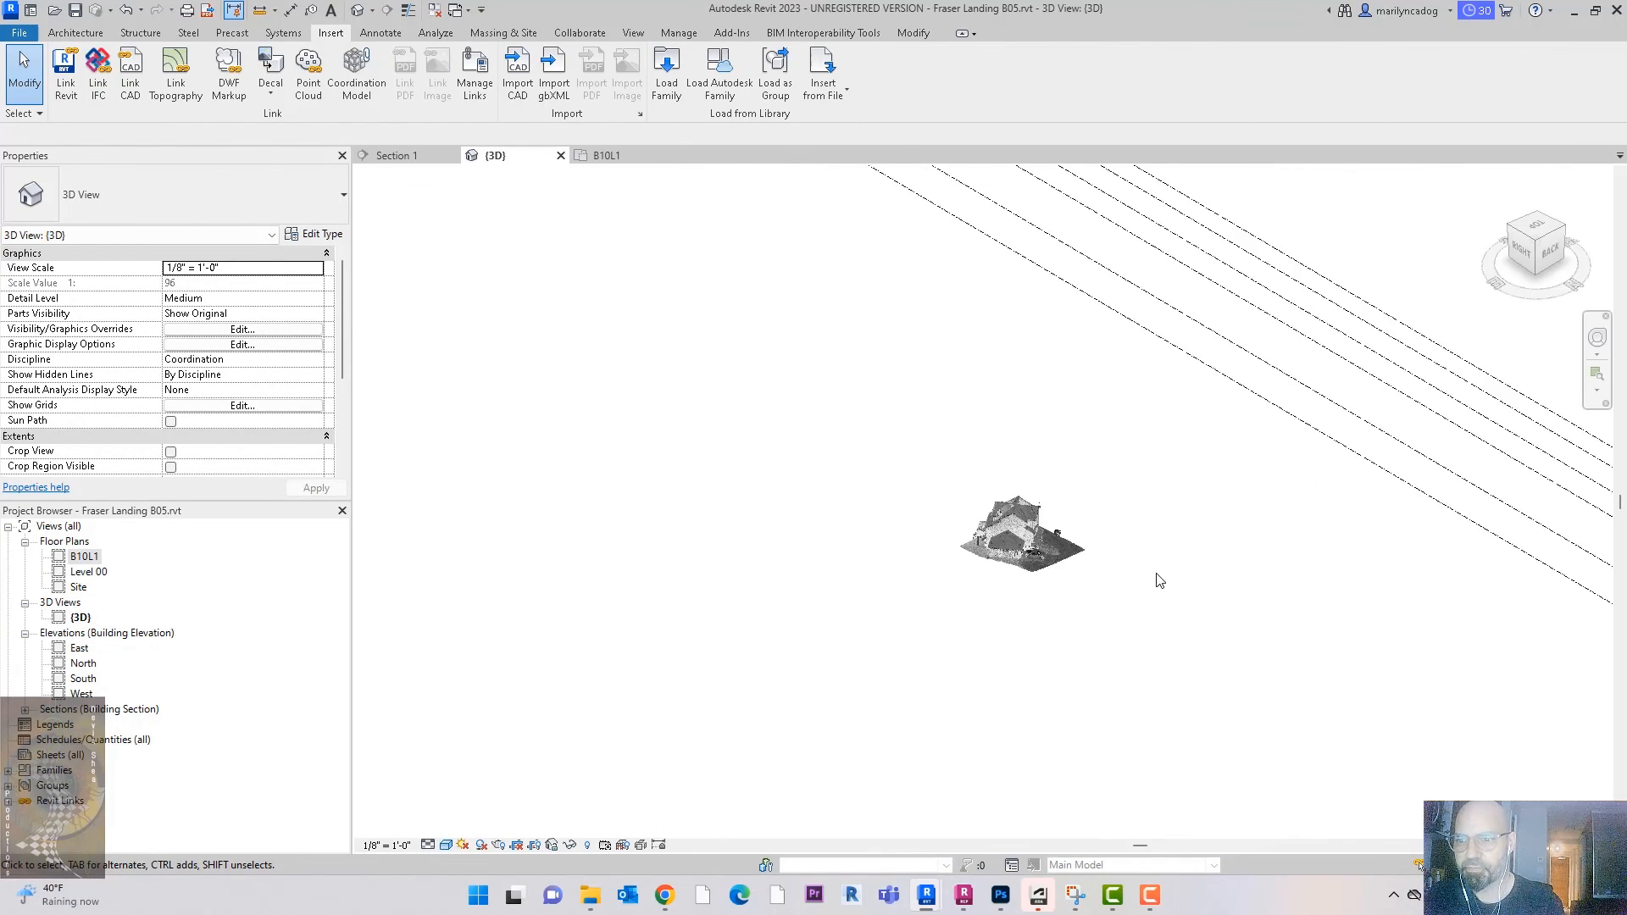
{"action": "scroll", "coordinate": [1160, 580], "scroll_direction": "down", "scroll_amount": 5}
{"action": "left_click", "coordinate": [1151, 493]}
{"action": "left_click", "coordinate": [1243, 374]}
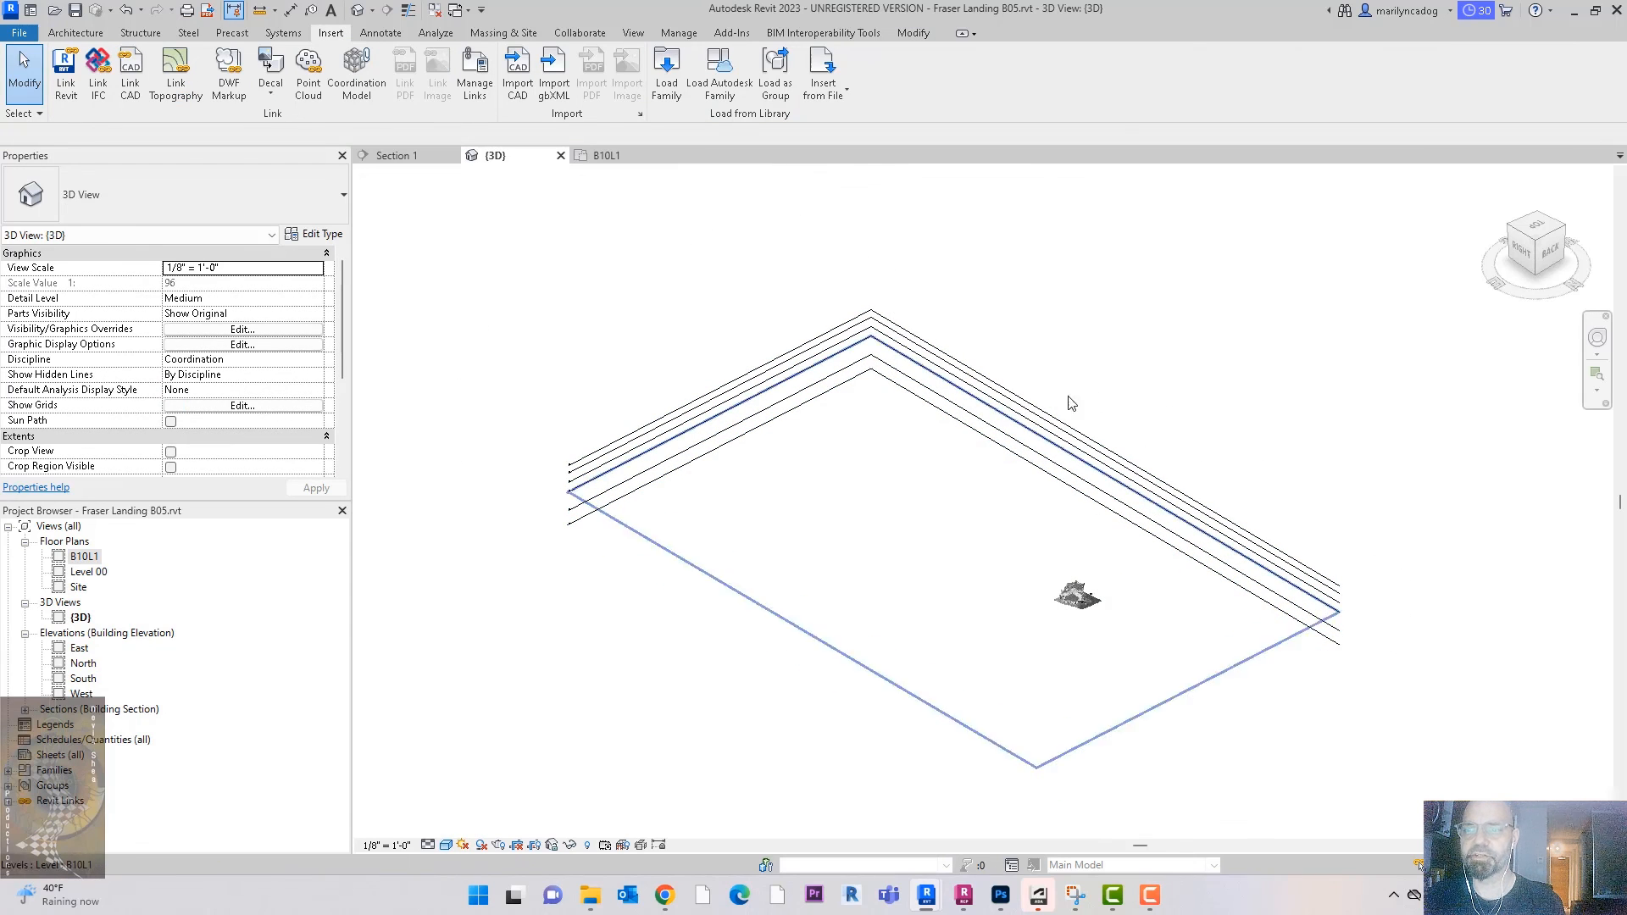
Step: Open the B10L1 floor plan and examine its grids and section marker for the Building 5 area
{"action": "double_click", "coordinate": [83, 557]}
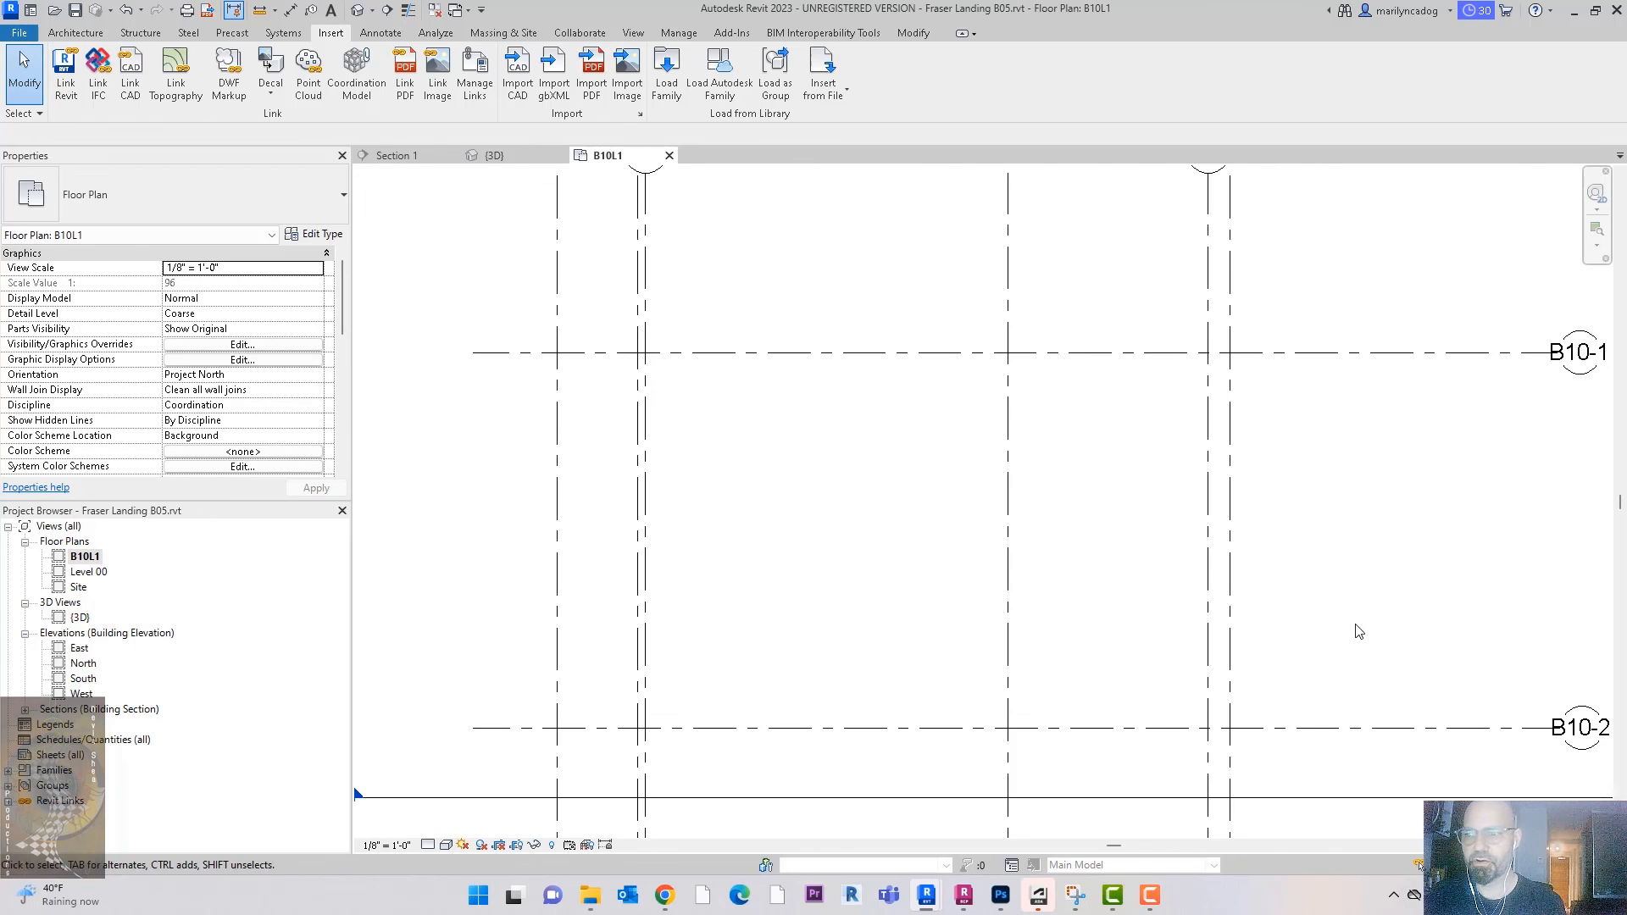
{"action": "scroll", "coordinate": [1102, 546], "scroll_direction": "down", "scroll_amount": 3}
{"action": "scroll", "coordinate": [1102, 546], "scroll_direction": "down", "scroll_amount": 5}
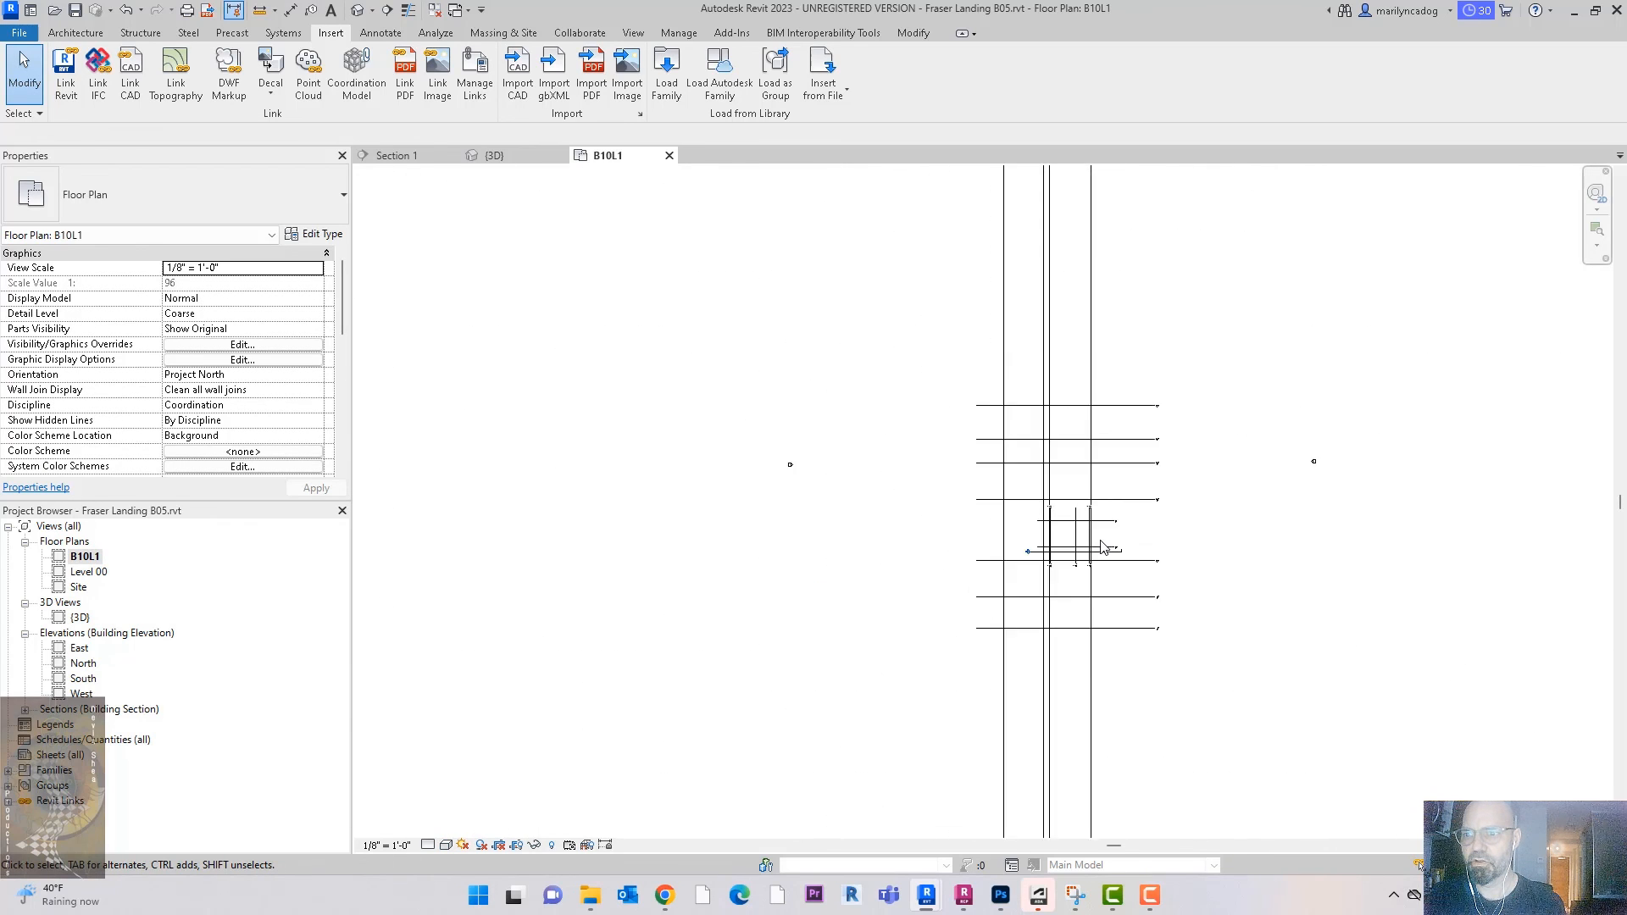
{"action": "scroll", "coordinate": [1089, 547], "scroll_direction": "up", "scroll_amount": 3}
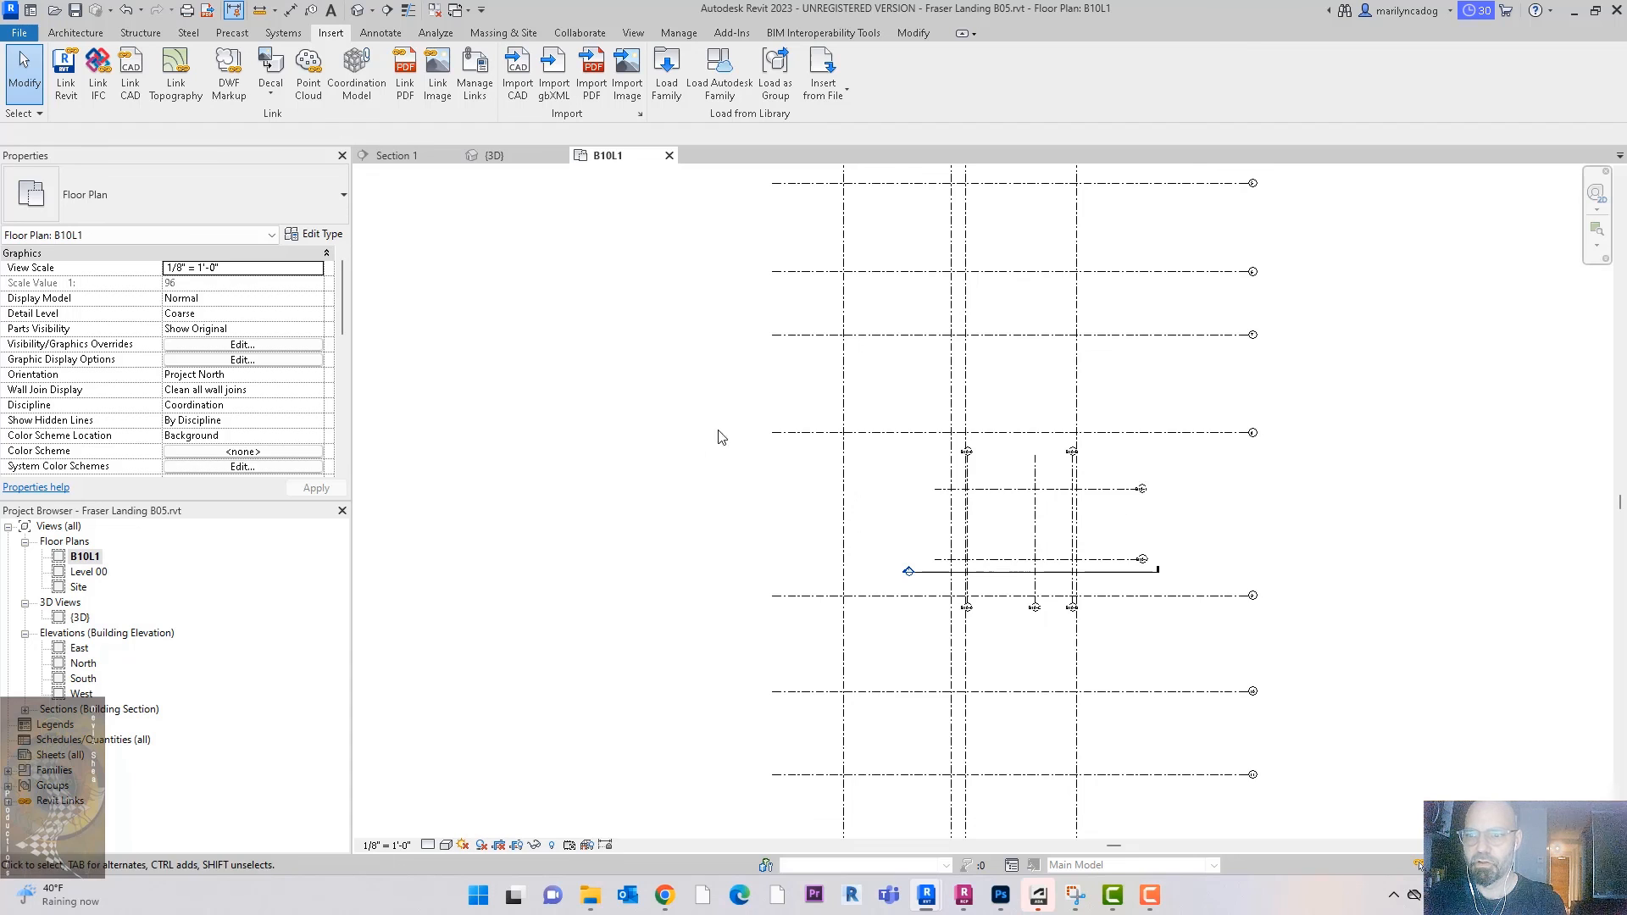
{"action": "middle_click_drag", "start_coordinate": [628, 483], "coordinate": [585, 640]}
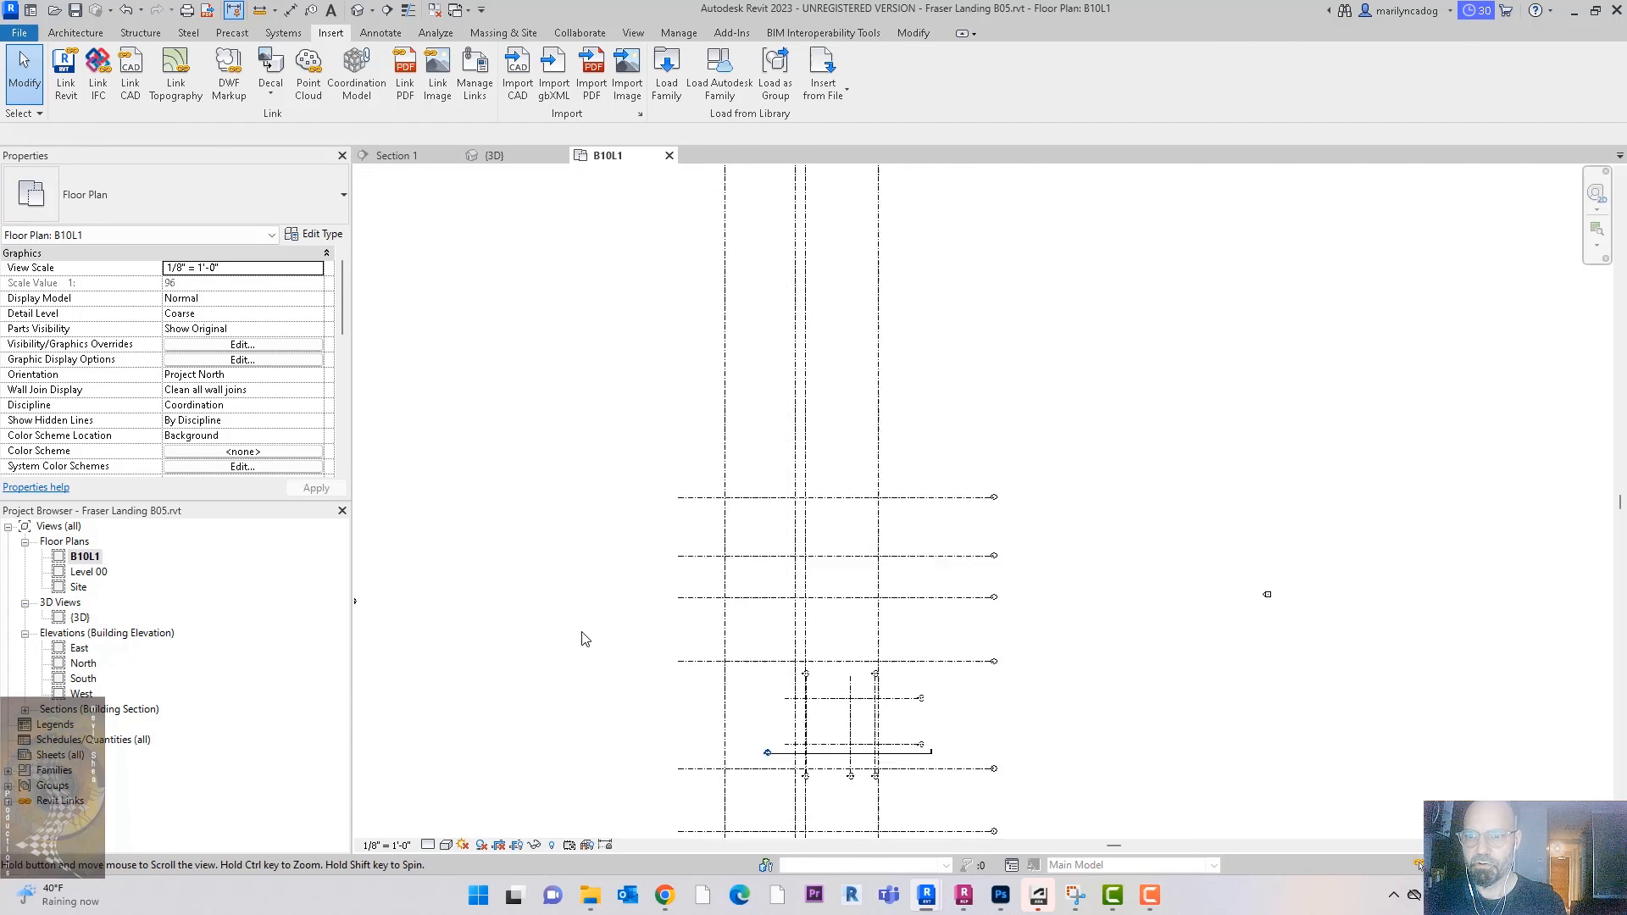
{"action": "scroll", "coordinate": [584, 640], "scroll_direction": "down", "scroll_amount": 2}
Step: In the Site floor plan, draw a building section just south of the Building 5 scan, facing north, and open its view
{"action": "double_click", "coordinate": [79, 586]}
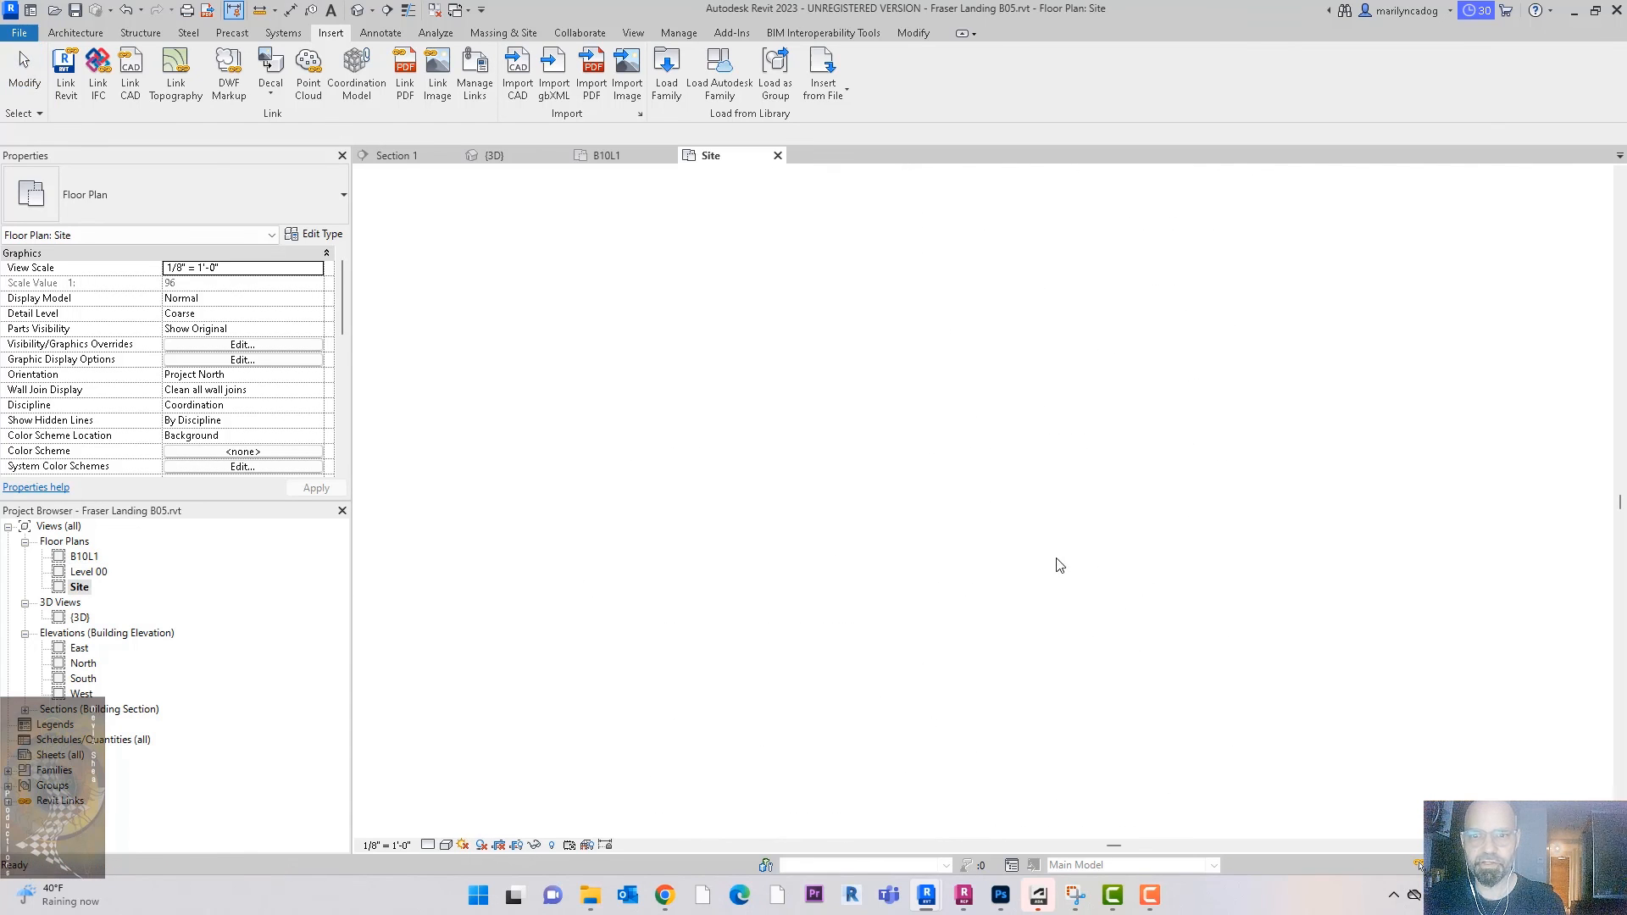
{"action": "scroll", "coordinate": [727, 444], "scroll_direction": "up", "scroll_amount": 3}
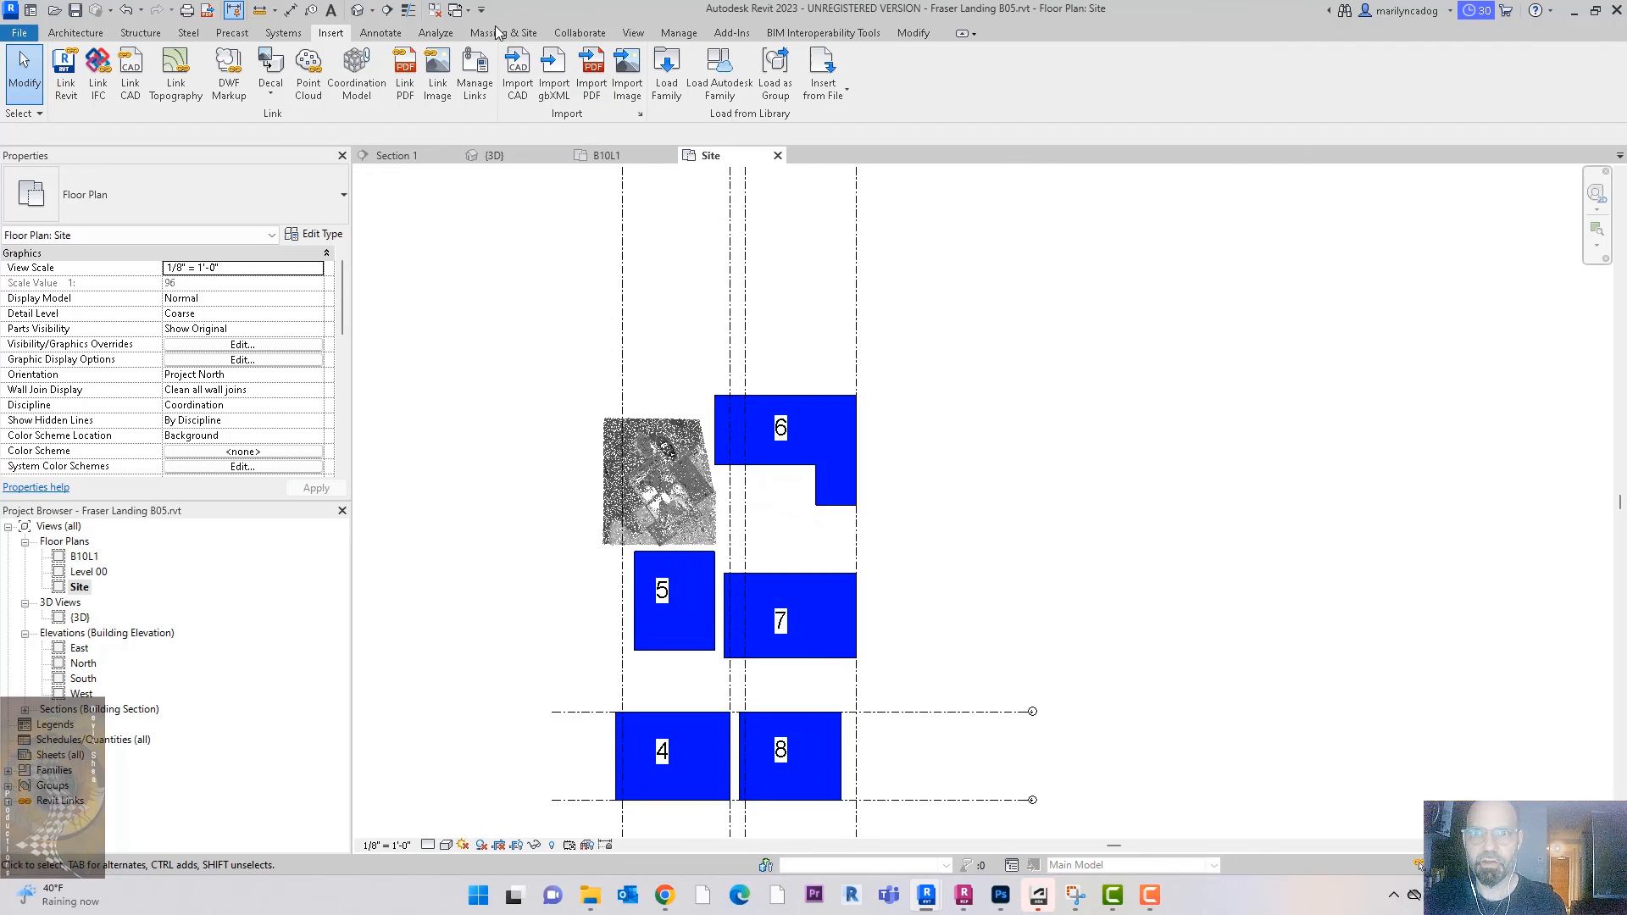
{"action": "left_click", "coordinate": [642, 31]}
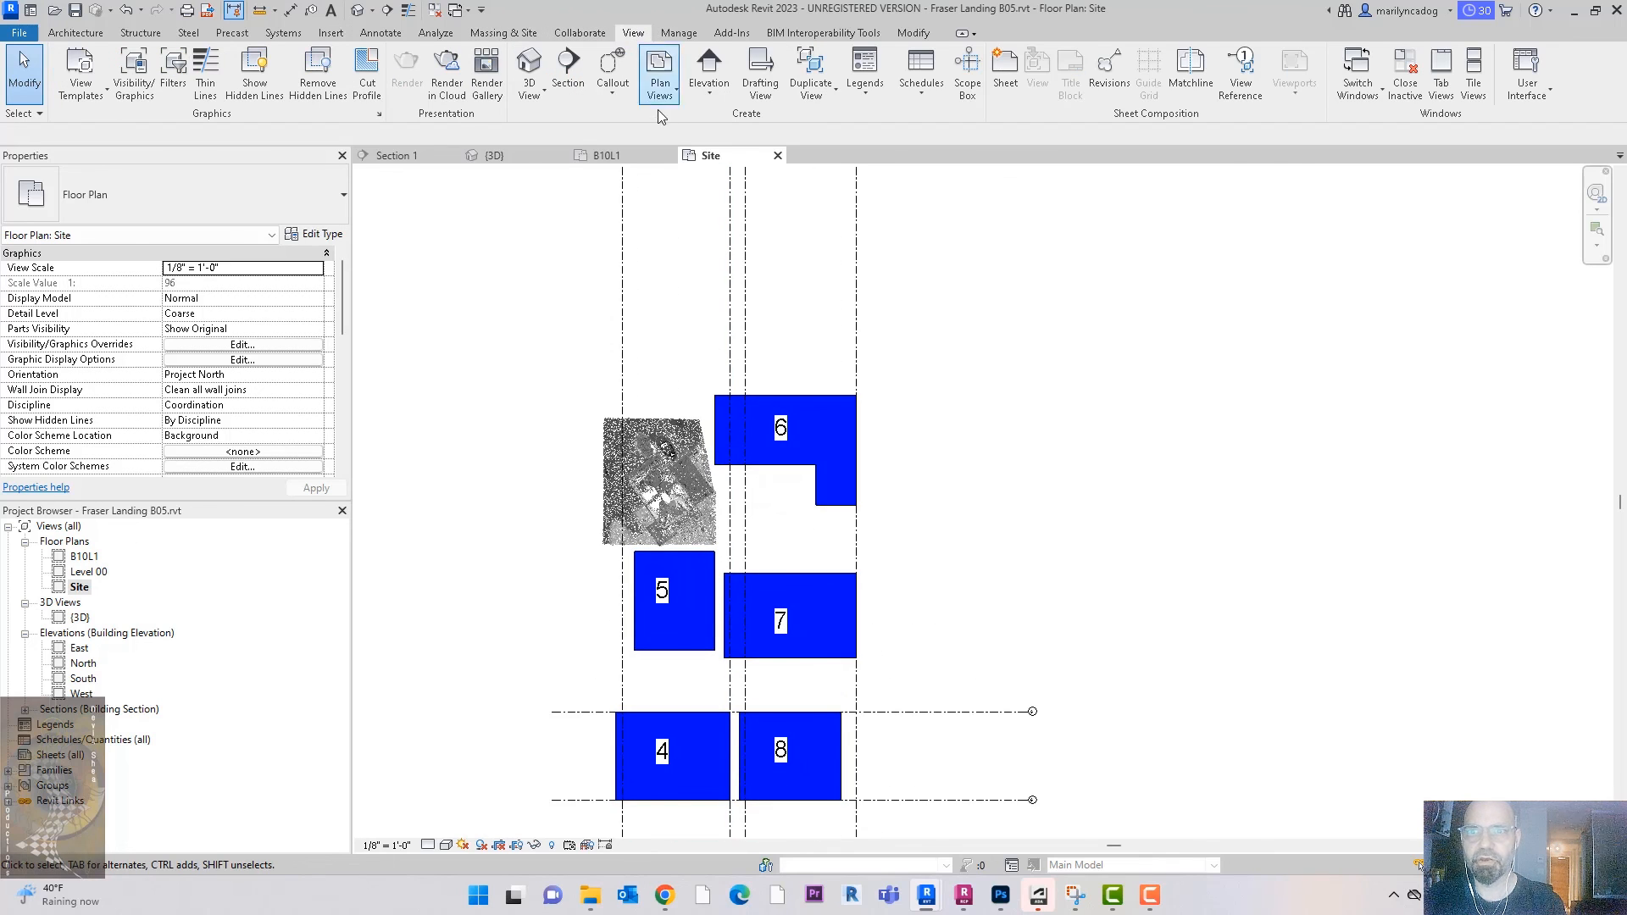
{"action": "left_click", "coordinate": [568, 68]}
{"action": "left_click", "coordinate": [544, 549]}
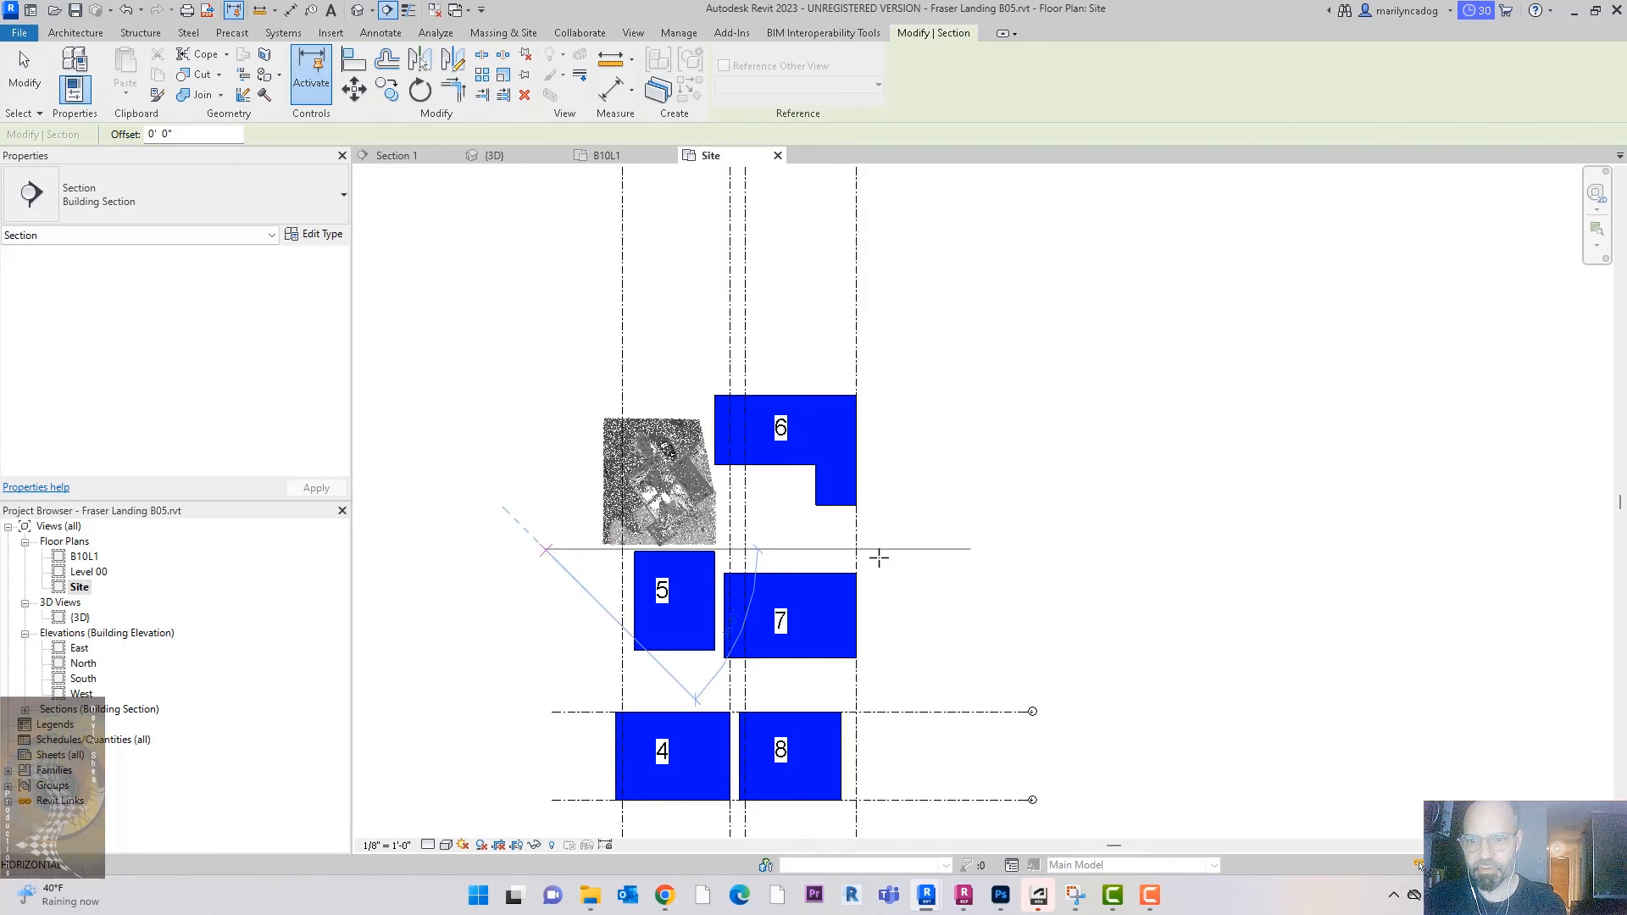
{"action": "left_click", "coordinate": [901, 550]}
{"action": "key", "text": "Escape"}
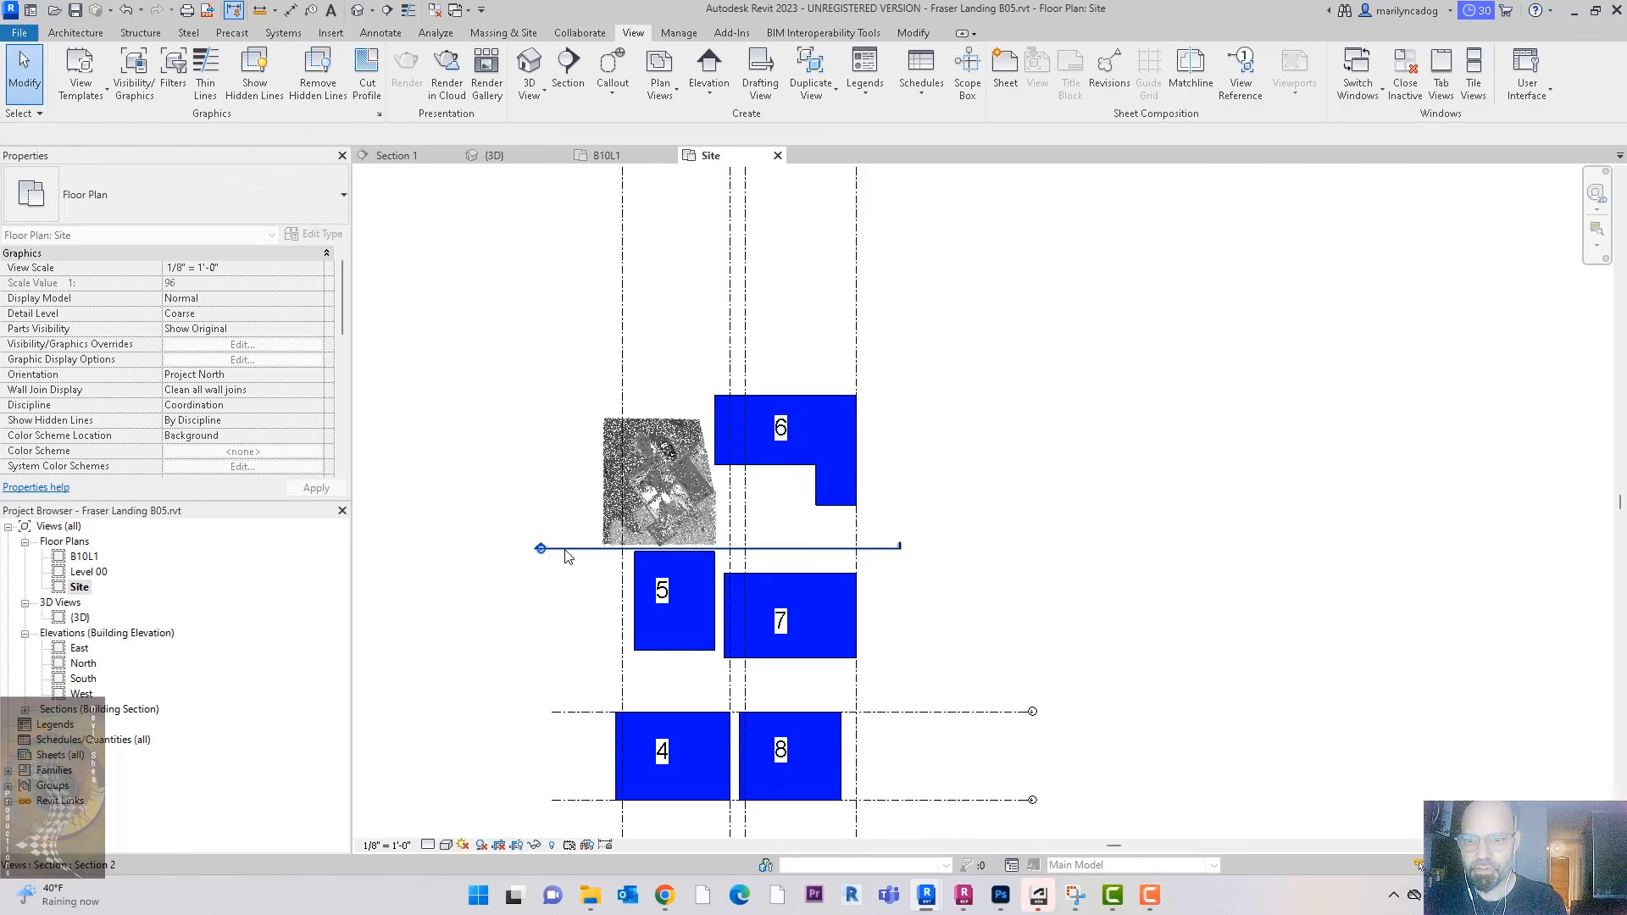
{"action": "left_click", "coordinate": [734, 543]}
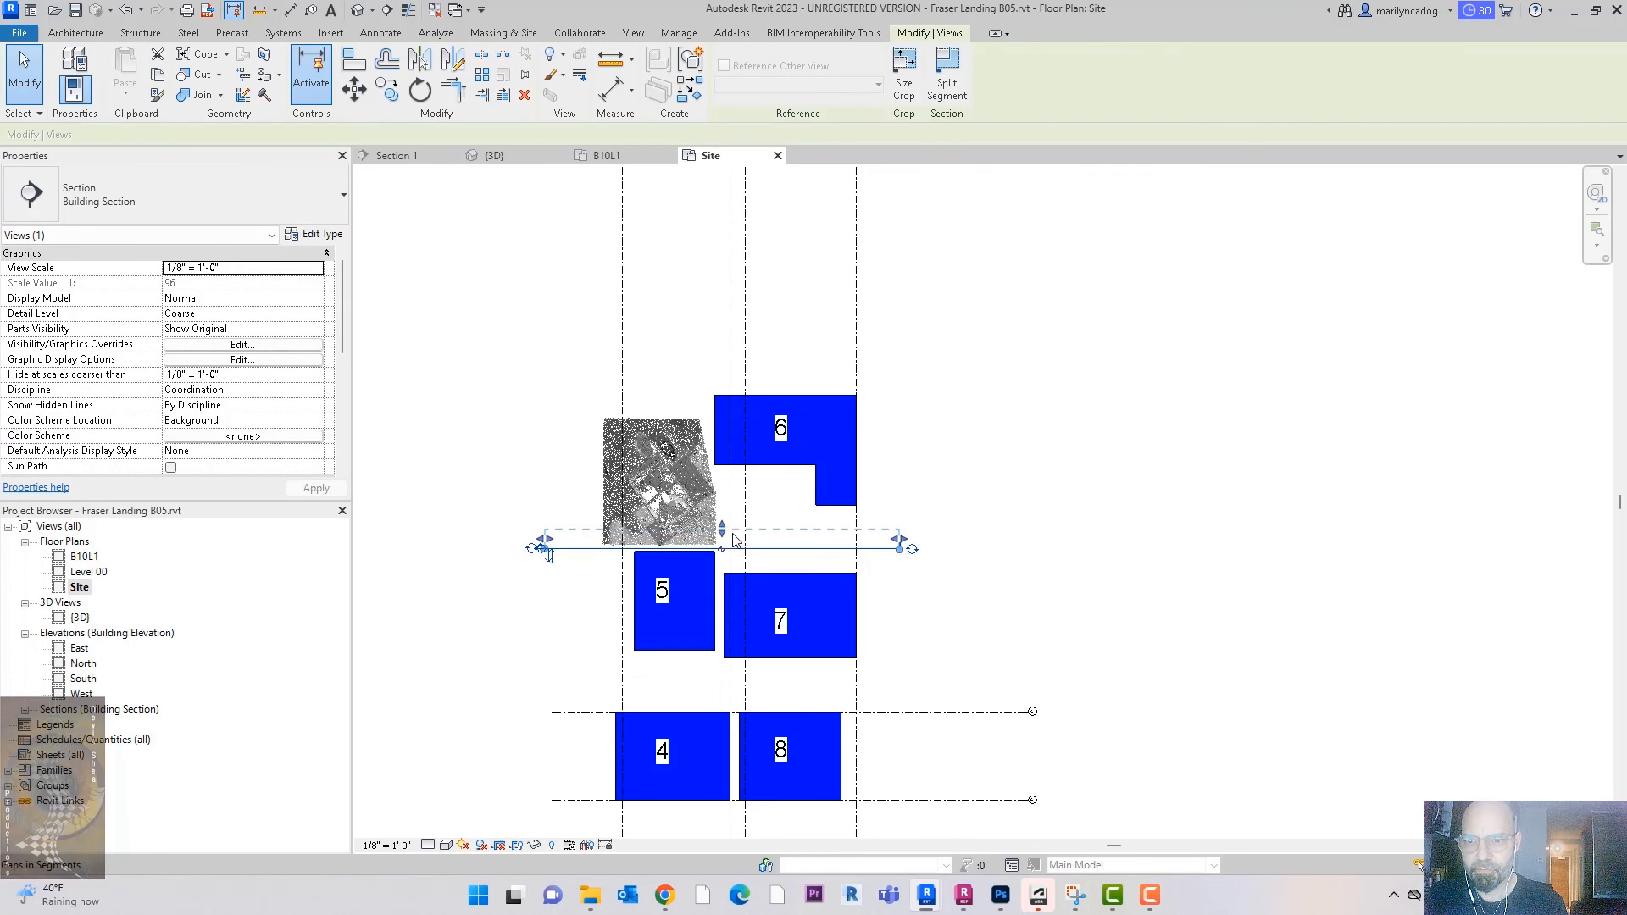
{"action": "key", "text": "Escape"}
{"action": "double_click", "coordinate": [541, 549]}
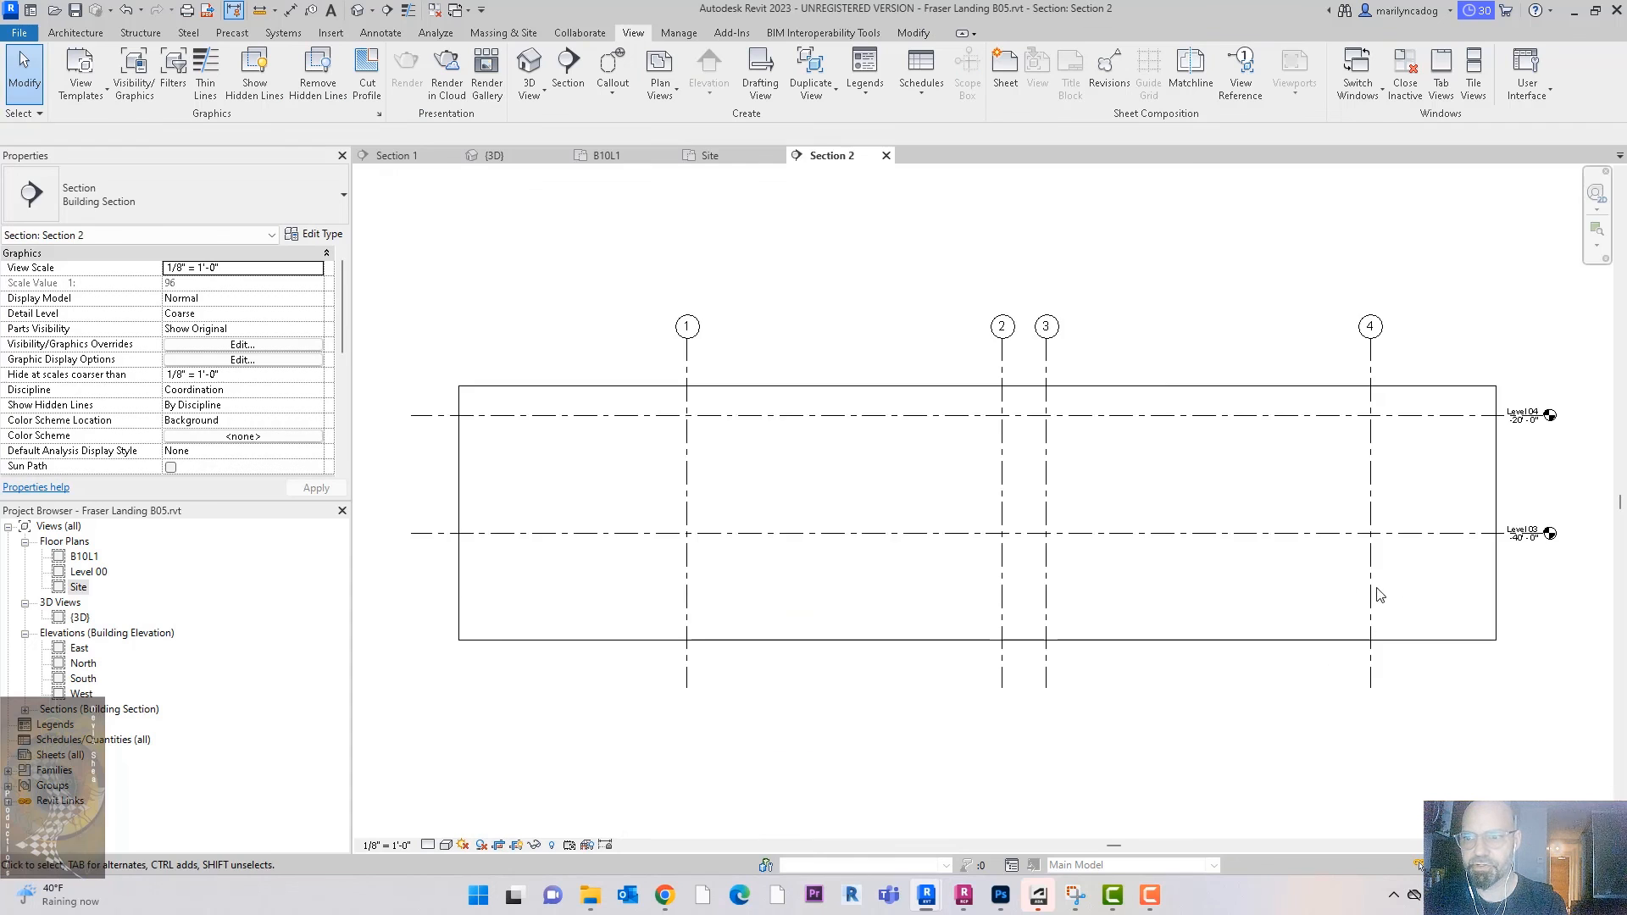
{"action": "middle_click_drag", "start_coordinate": [1066, 494], "coordinate": [1036, 520]}
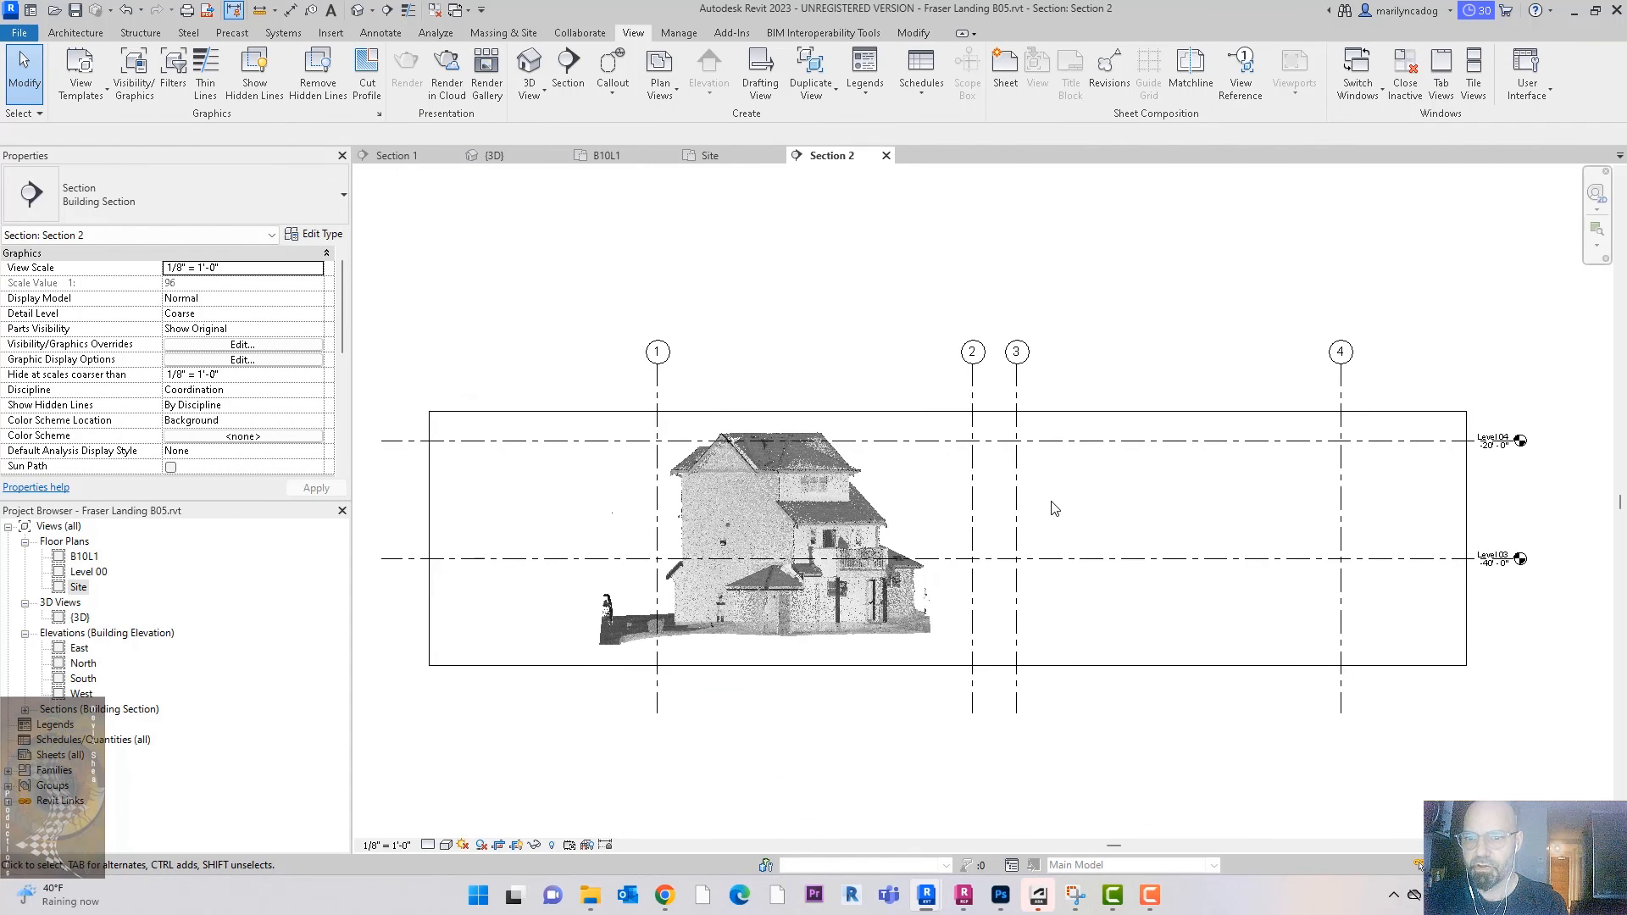
Step: Draw a level with a plan view across the base of the Building 5 scan at about -51' - 0"
{"action": "left_click", "coordinate": [75, 32]}
{"action": "left_click", "coordinate": [1218, 84]}
{"action": "scroll", "coordinate": [513, 631], "scroll_direction": "up", "scroll_amount": 3}
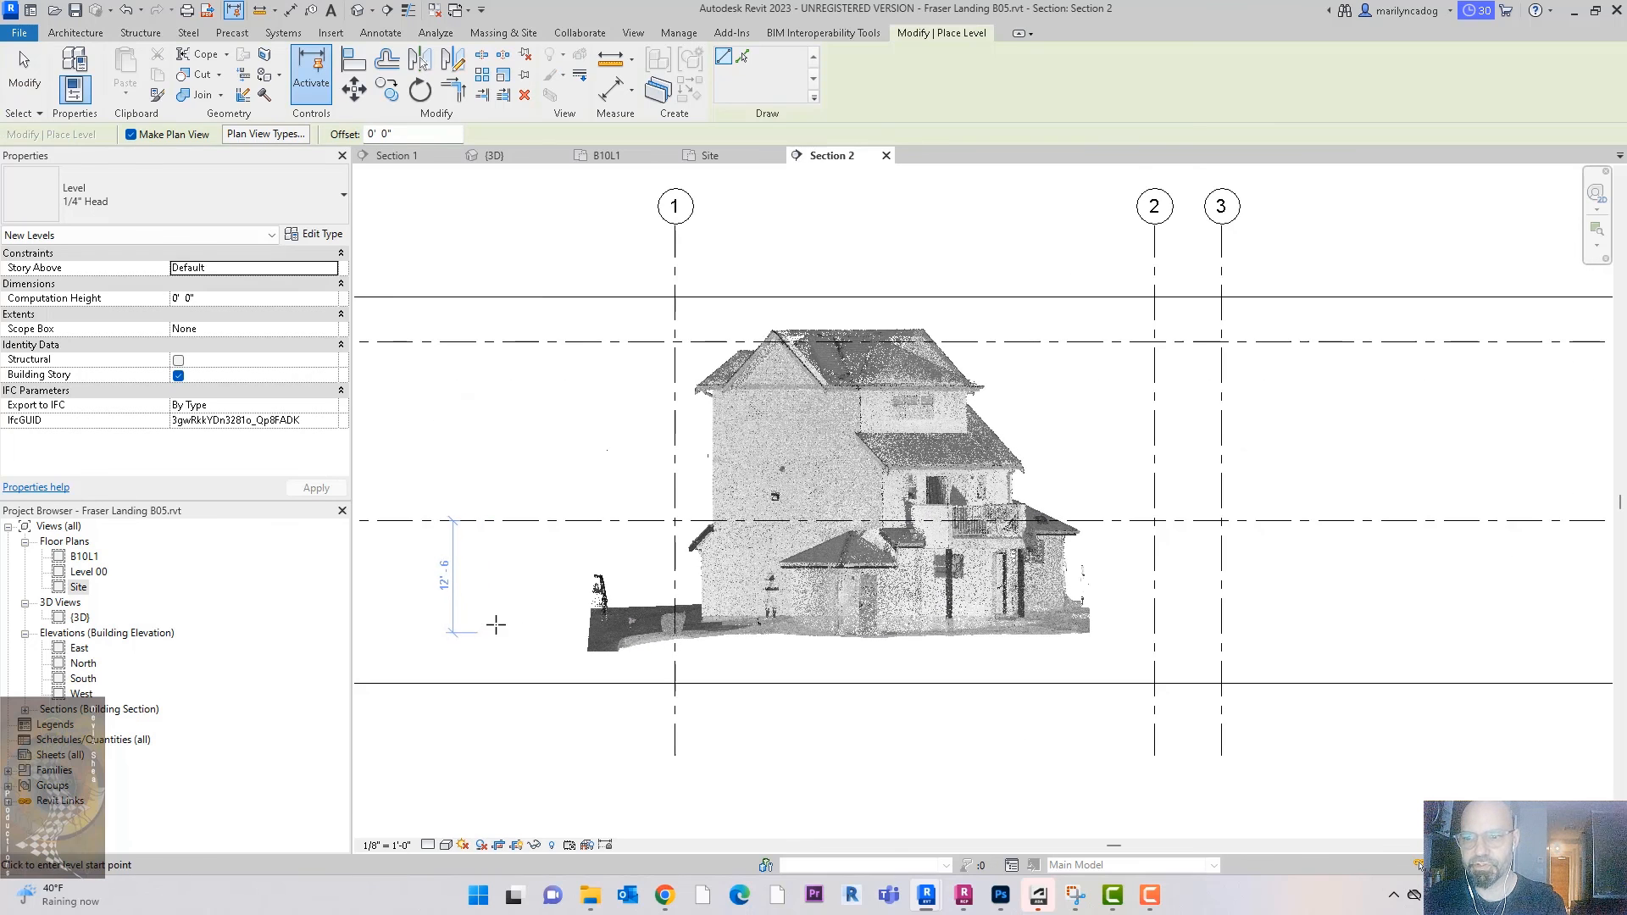
{"action": "left_click", "coordinate": [1252, 652]}
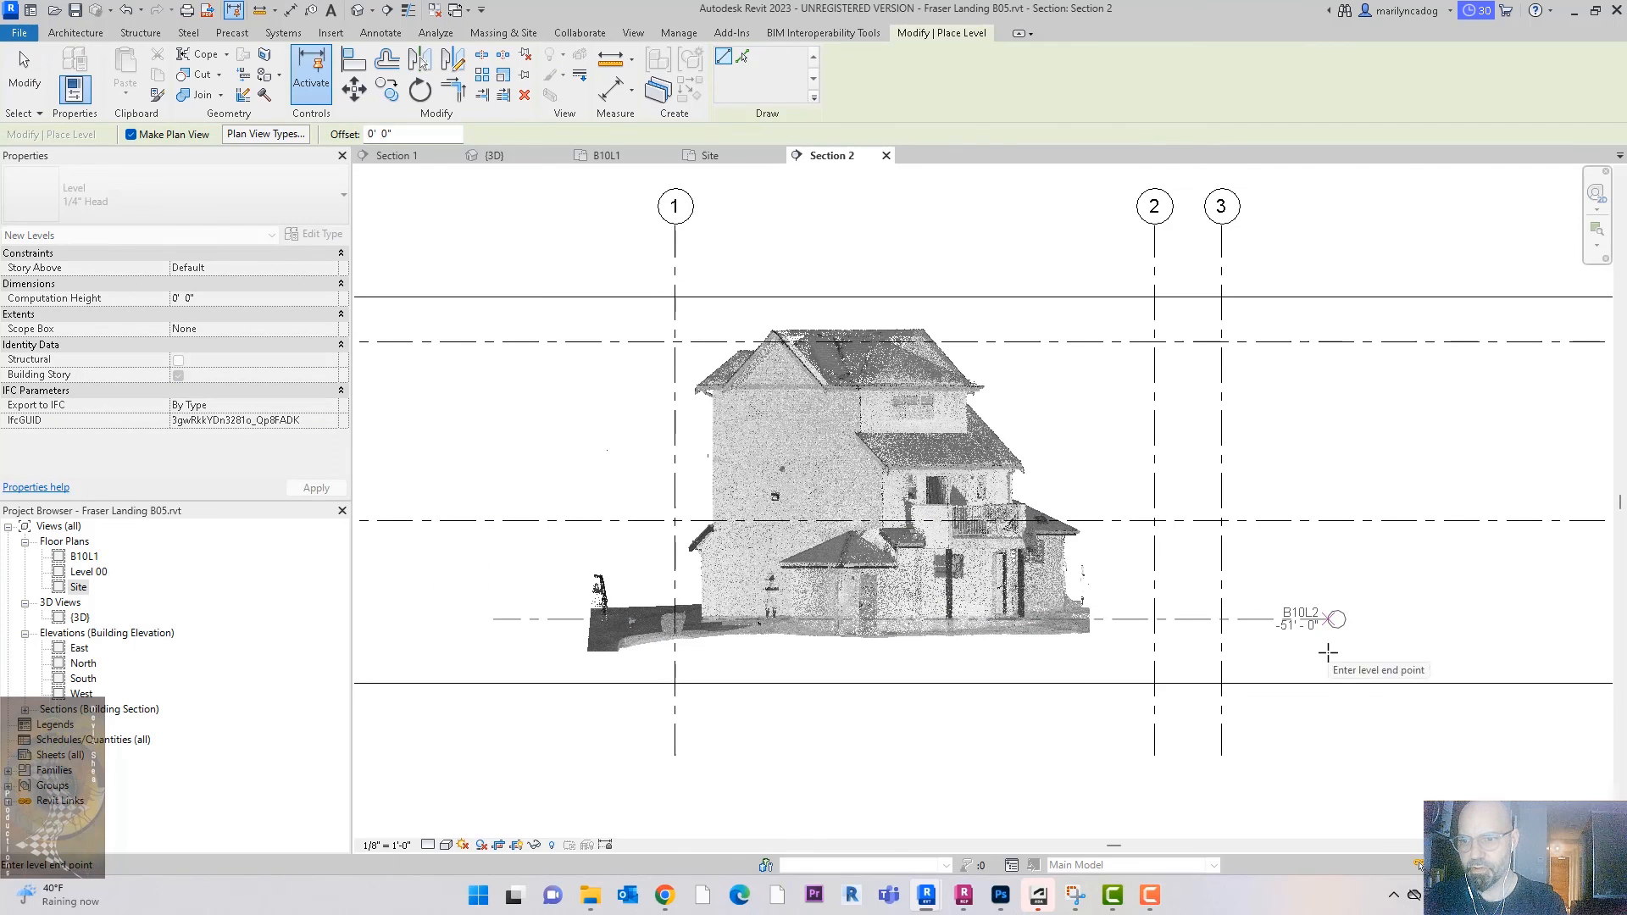
{"action": "left_click", "coordinate": [1333, 622]}
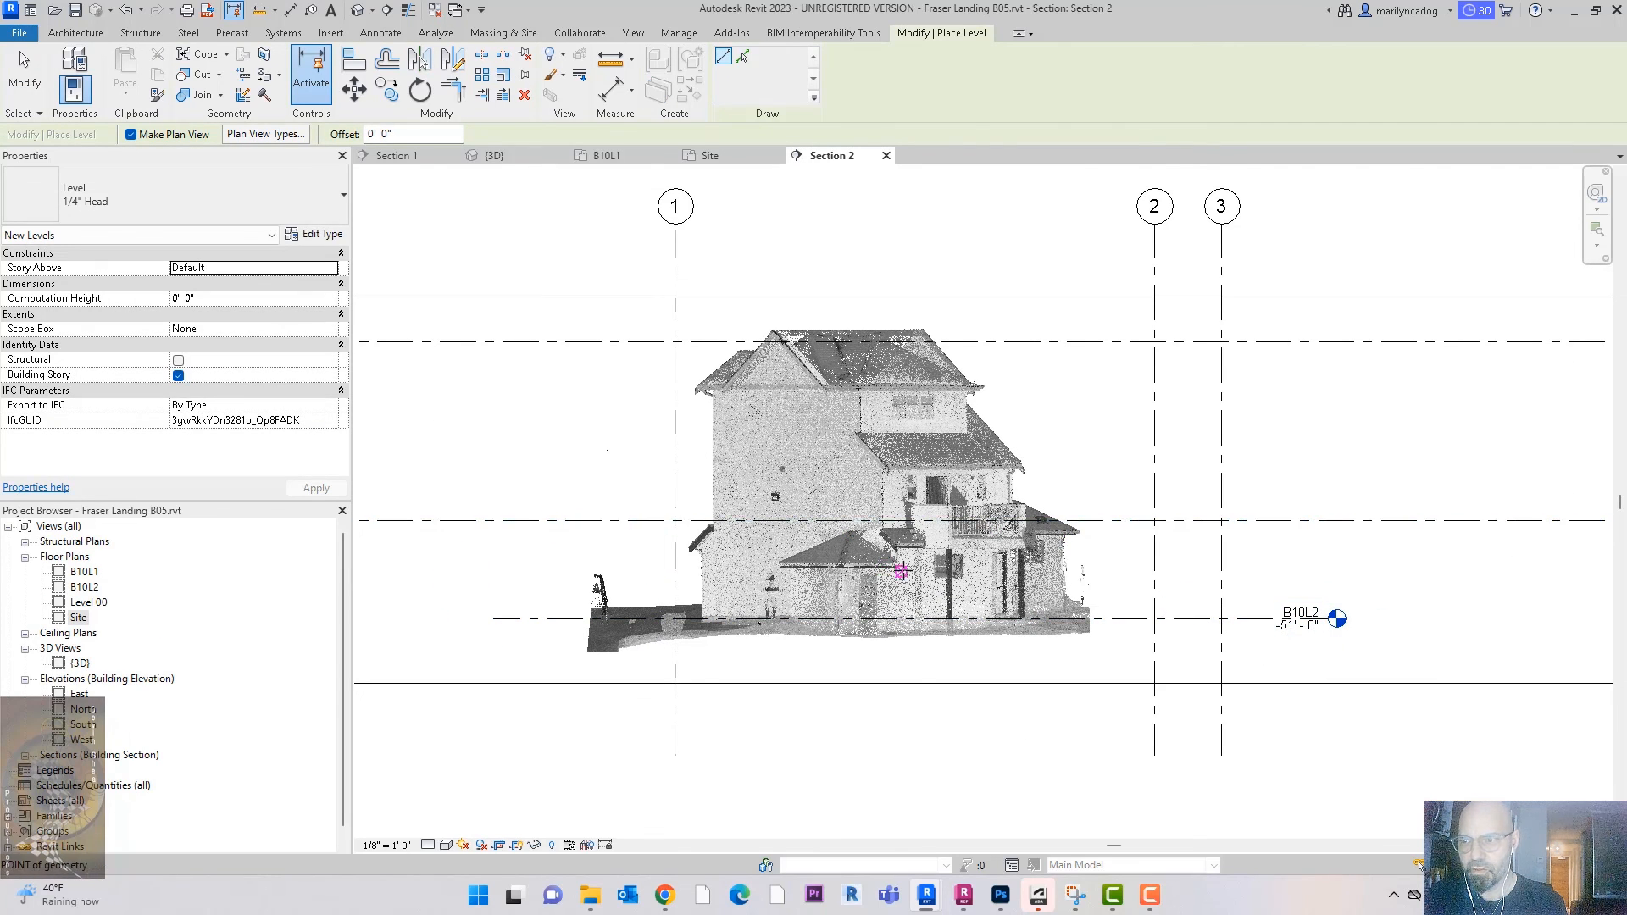
{"action": "scroll", "coordinate": [903, 569], "scroll_direction": "down", "scroll_amount": 3}
{"action": "key", "text": "Escape"}
{"action": "key", "text": "Escape"}
Step: Examine the two long levels crossing the Building 5 scan in the section view, checking their names, elevations and extents
{"action": "left_click", "coordinate": [1166, 550]}
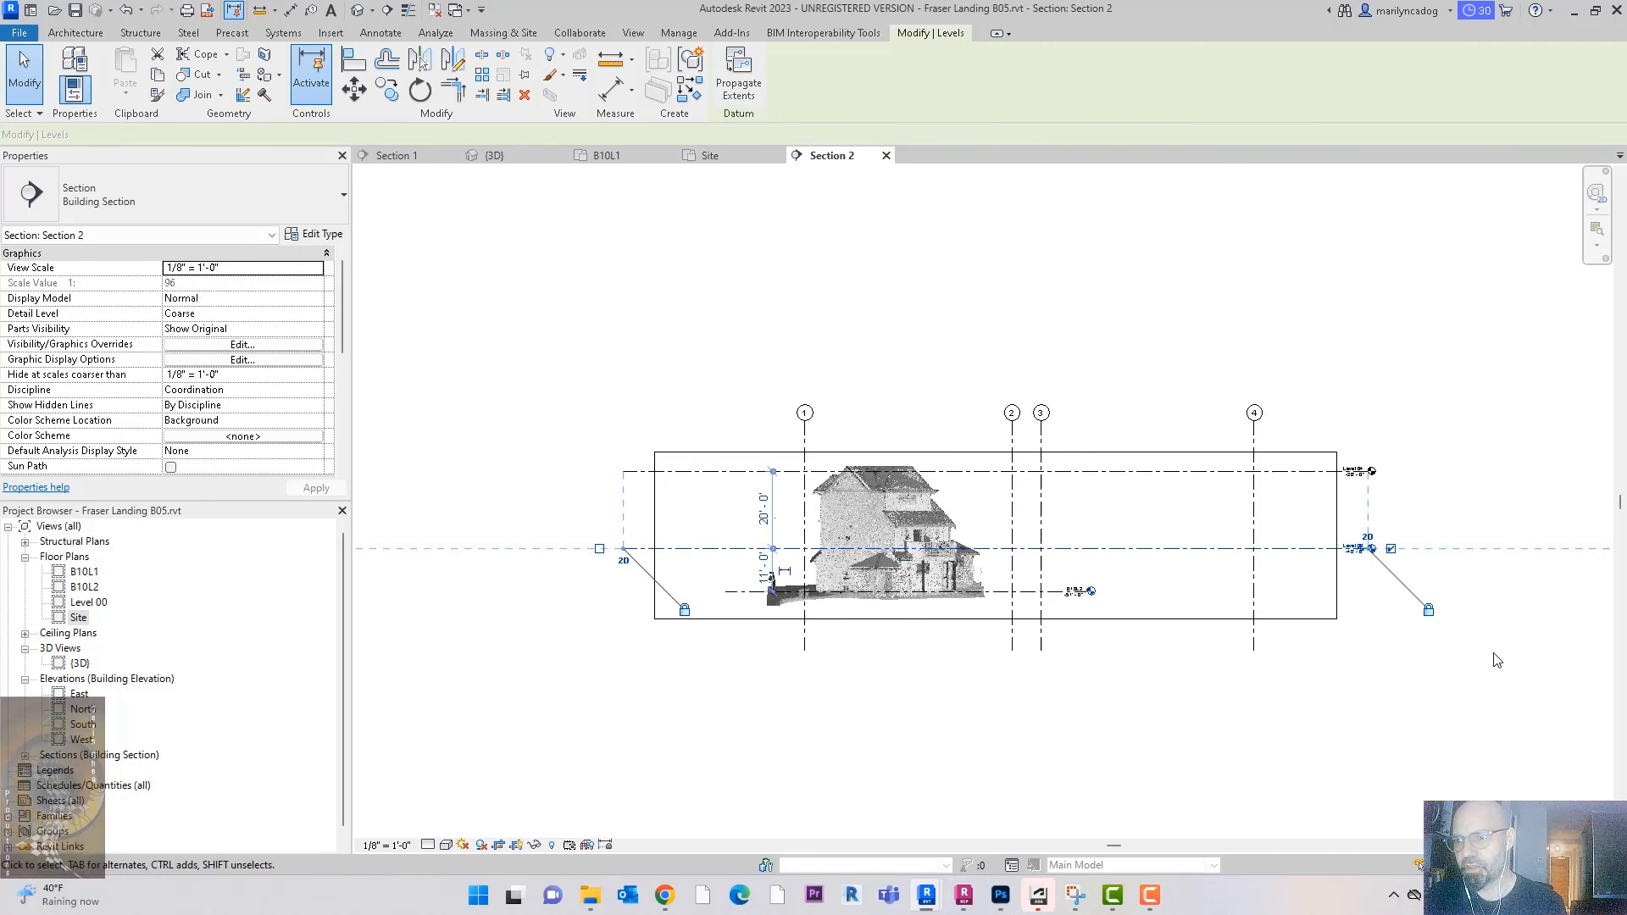
{"action": "scroll", "coordinate": [1497, 661], "scroll_direction": "up", "scroll_amount": 3}
{"action": "middle_click_drag", "start_coordinate": [1294, 646], "coordinate": [1429, 702]}
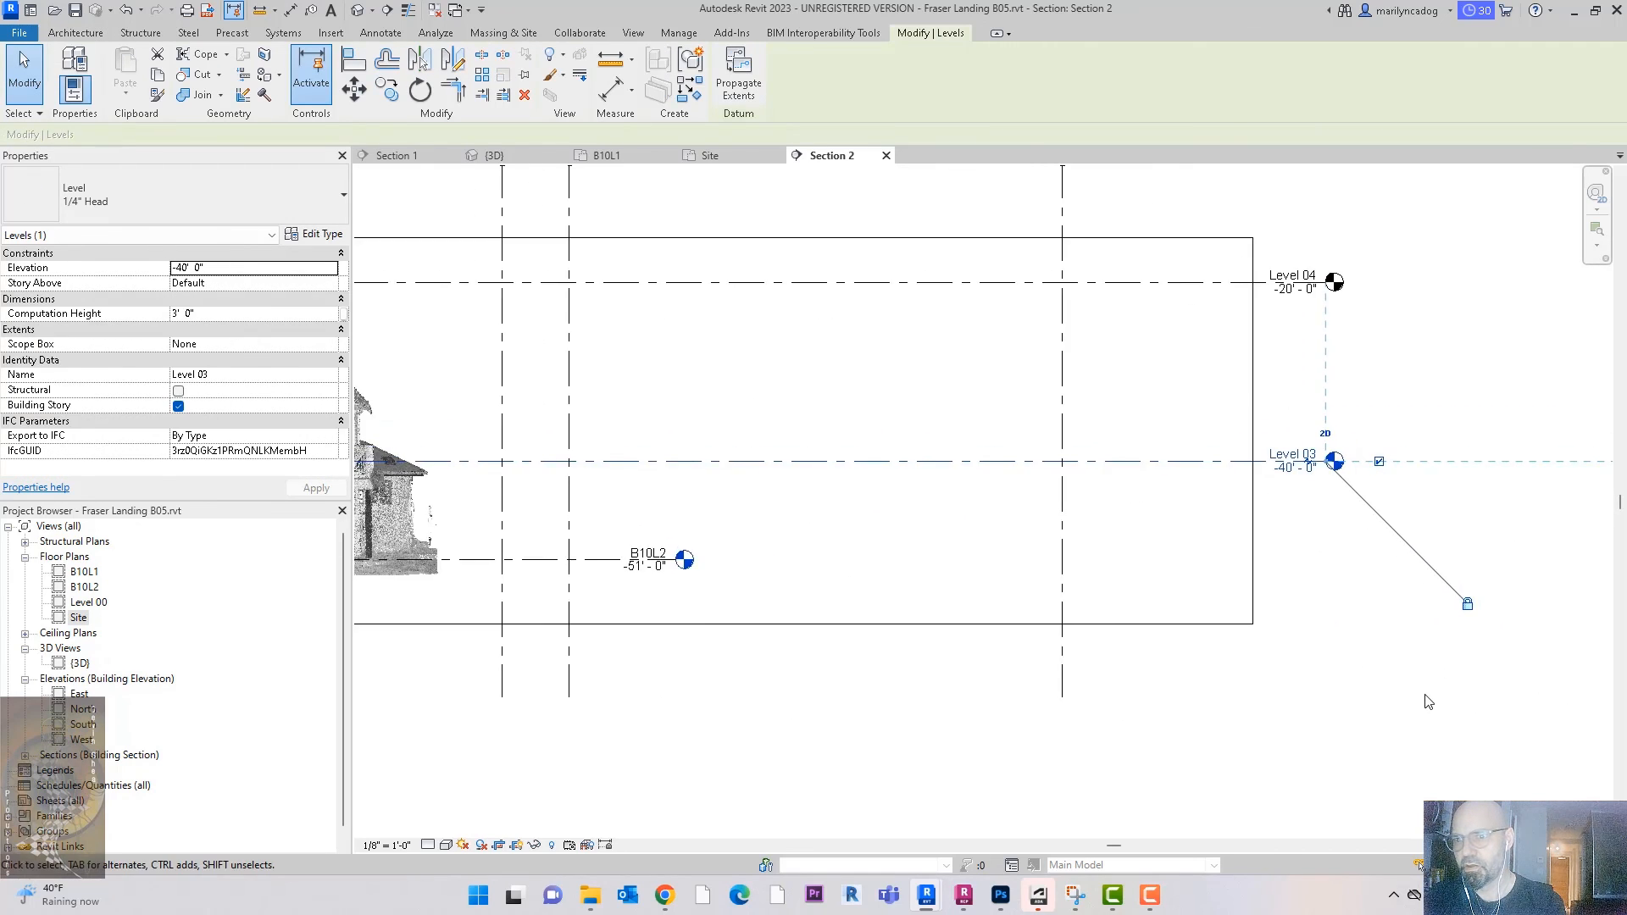
{"action": "scroll", "coordinate": [1429, 702], "scroll_direction": "down", "scroll_amount": 3}
{"action": "key", "text": "Escape"}
{"action": "left_click", "coordinate": [1304, 580]}
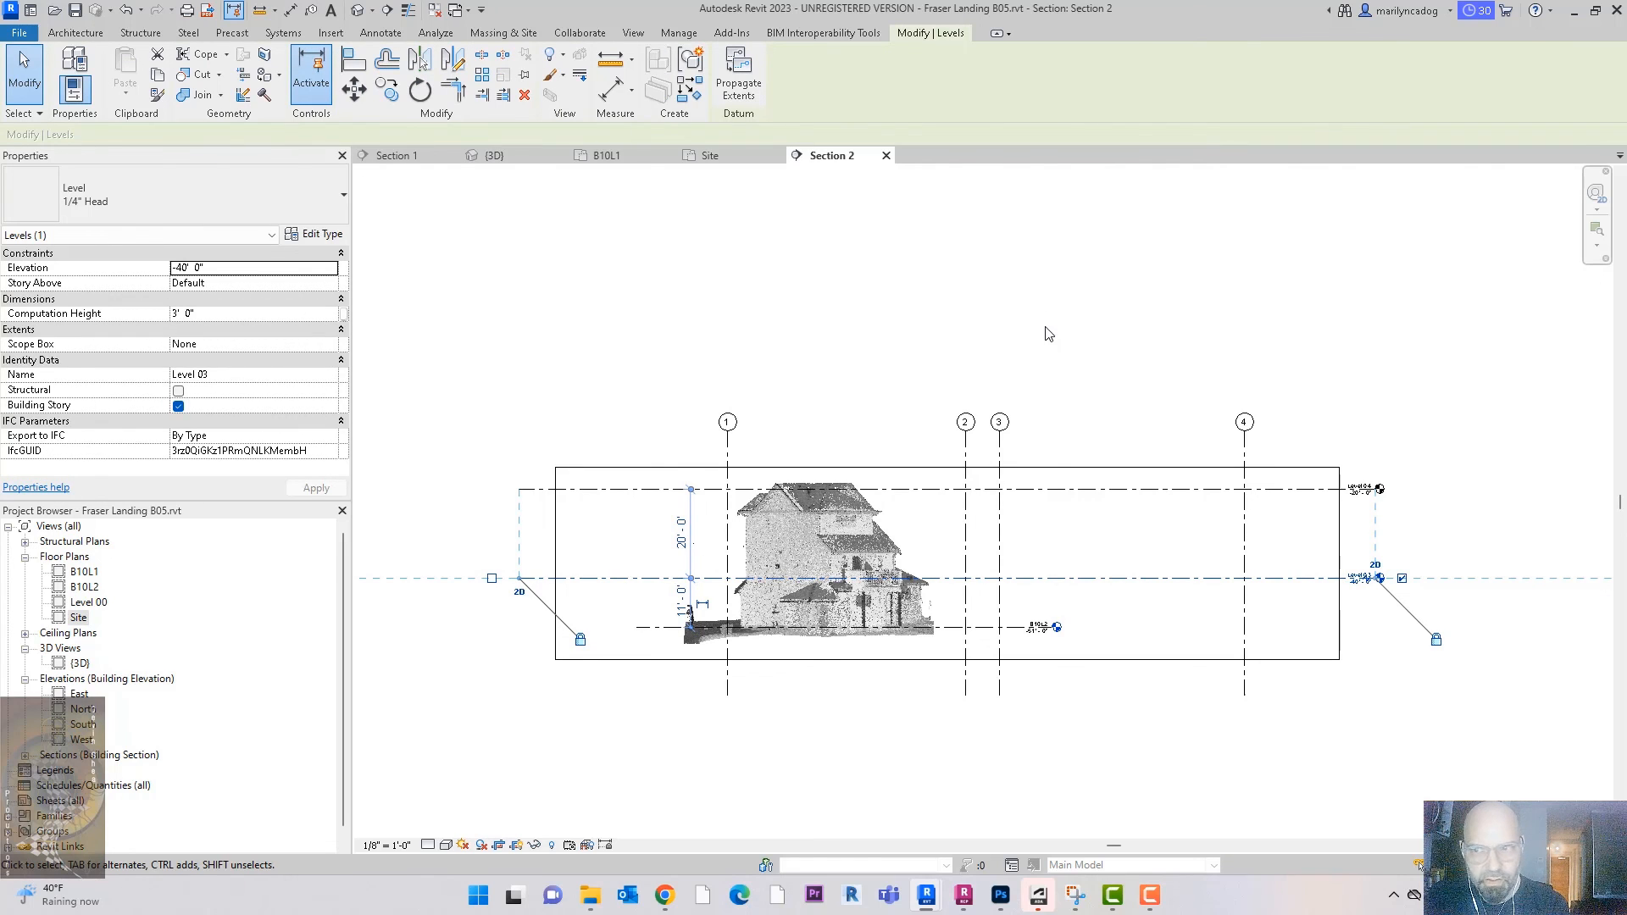
{"action": "key", "text": "Escape"}
{"action": "left_click", "coordinate": [1219, 489]}
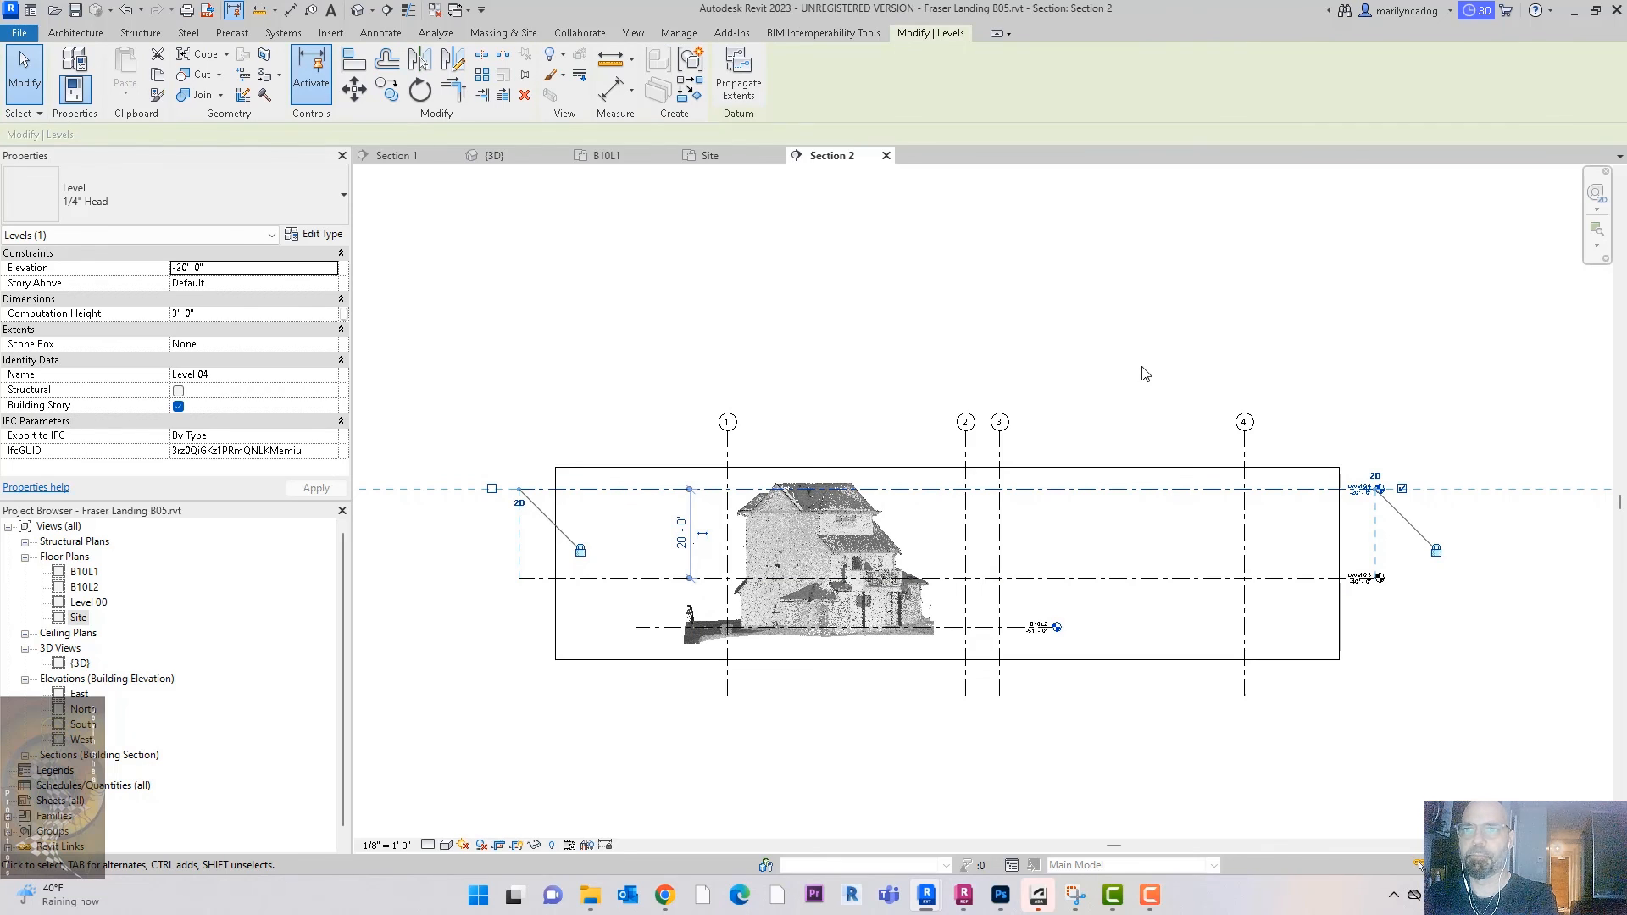
{"action": "key", "text": "Escape"}
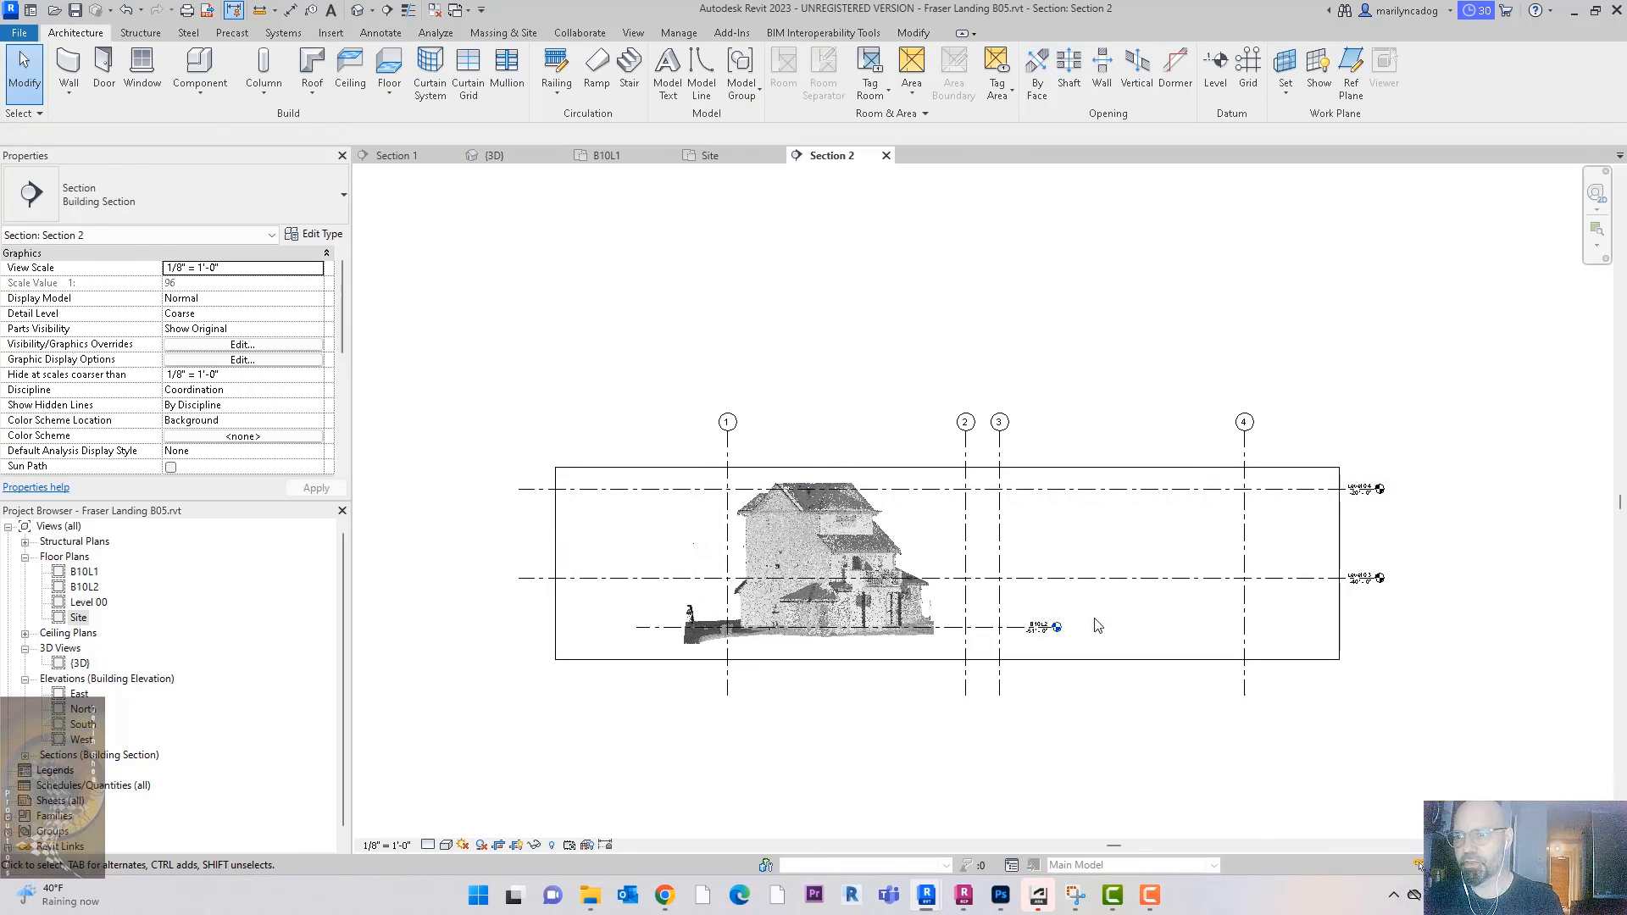
Step: Copy the level at the base of the scan upward twice, to about -38' - 0" and -24' - 0"
{"action": "scroll", "coordinate": [957, 628], "scroll_direction": "up", "scroll_amount": 3}
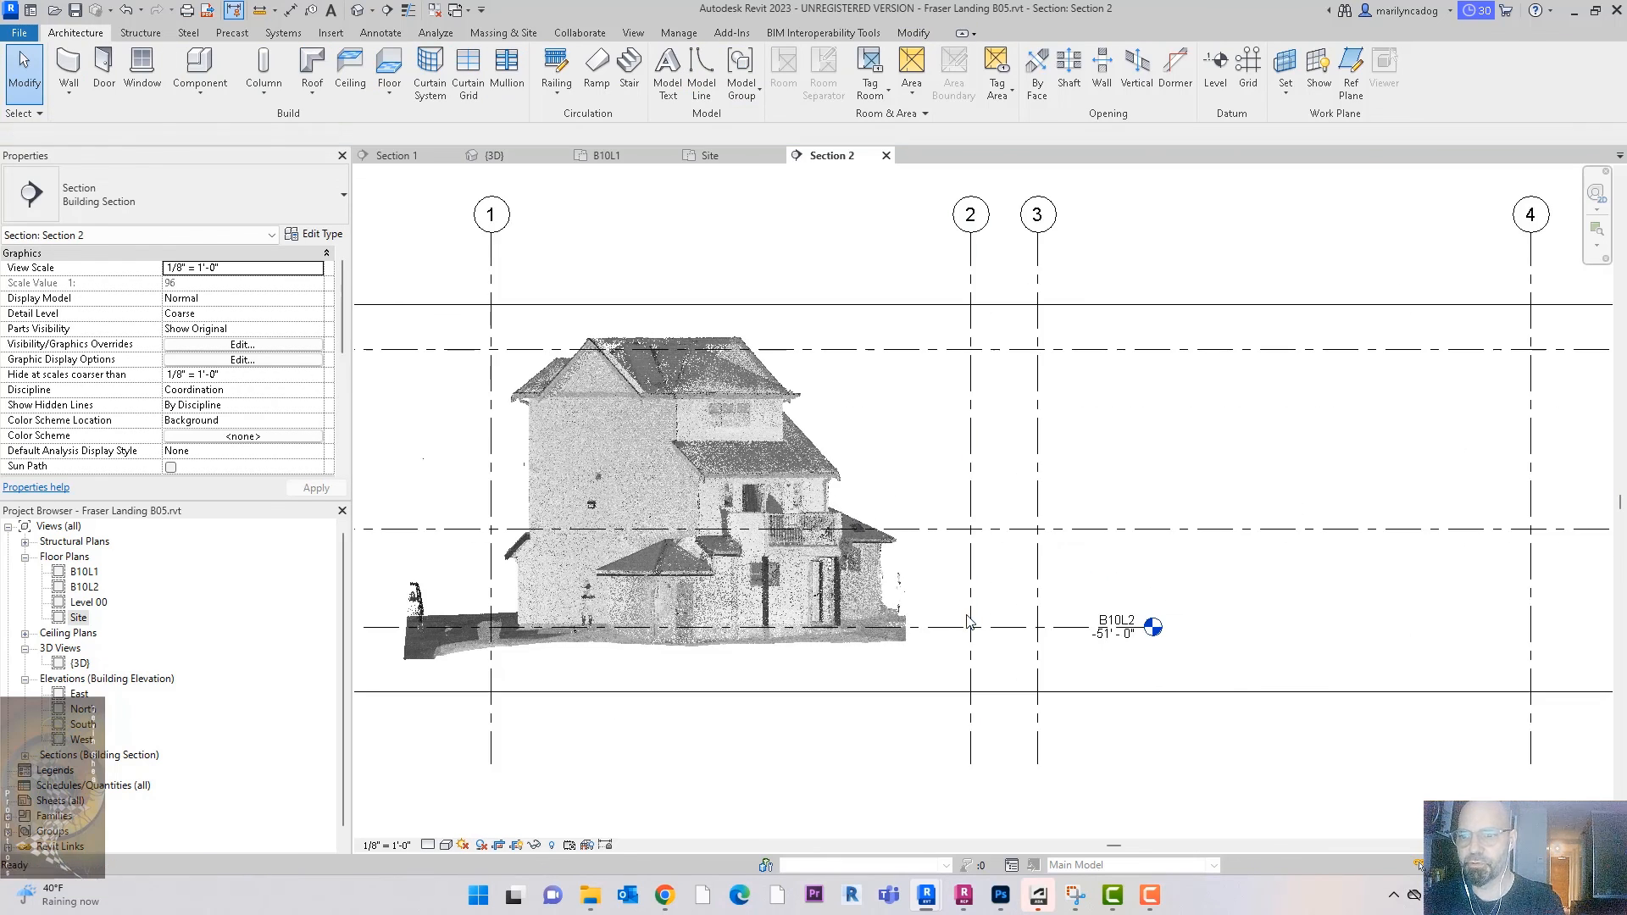
{"action": "key", "text": "o"}
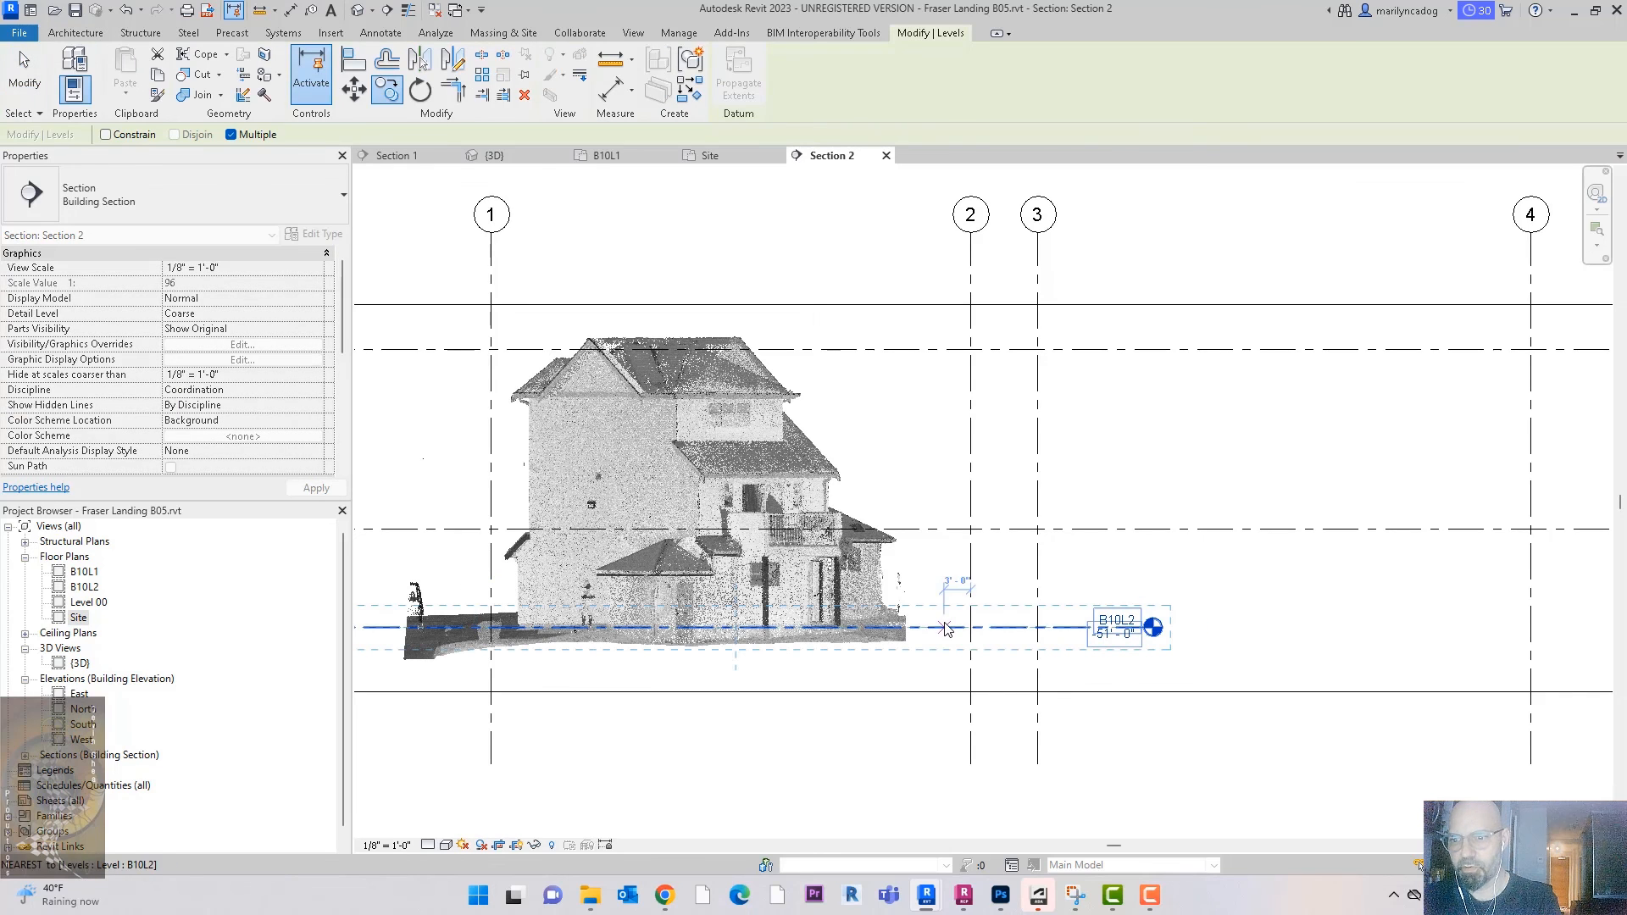
{"action": "left_click", "coordinate": [943, 627]}
{"action": "left_click", "coordinate": [948, 511]}
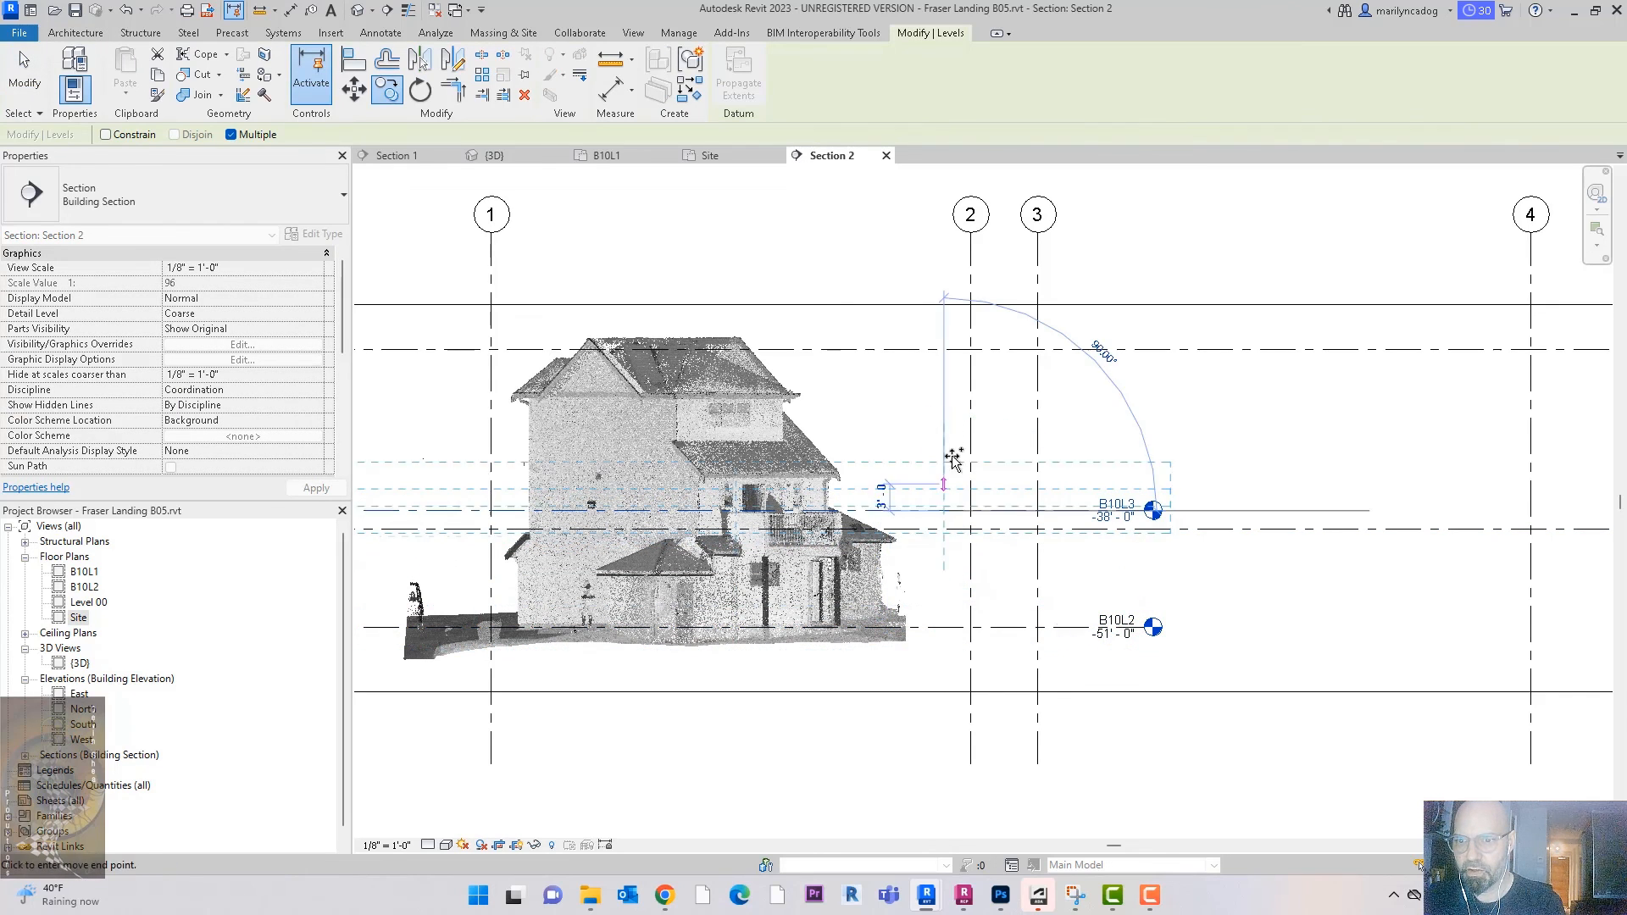
{"action": "left_click", "coordinate": [948, 386]}
{"action": "key", "text": "Escape"}
{"action": "key", "text": "Escape"}
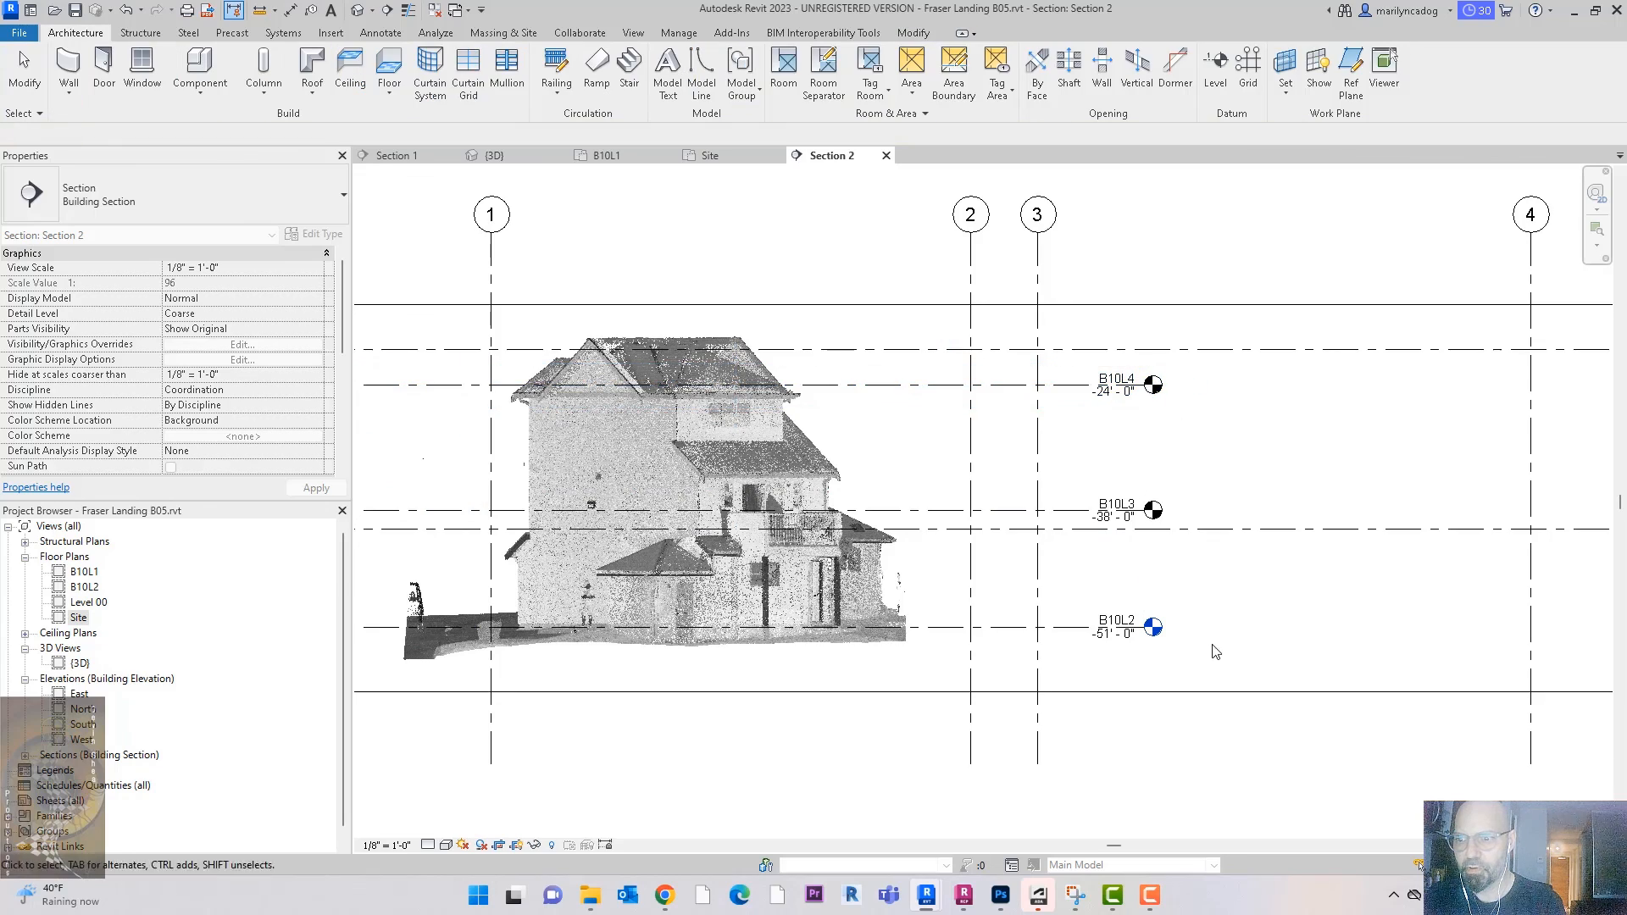
Step: Rename the level at -51' - 0" as B5L1, along with its corresponding views
{"action": "scroll", "coordinate": [1187, 631], "scroll_direction": "up", "scroll_amount": 5}
{"action": "left_click", "coordinate": [1105, 598]}
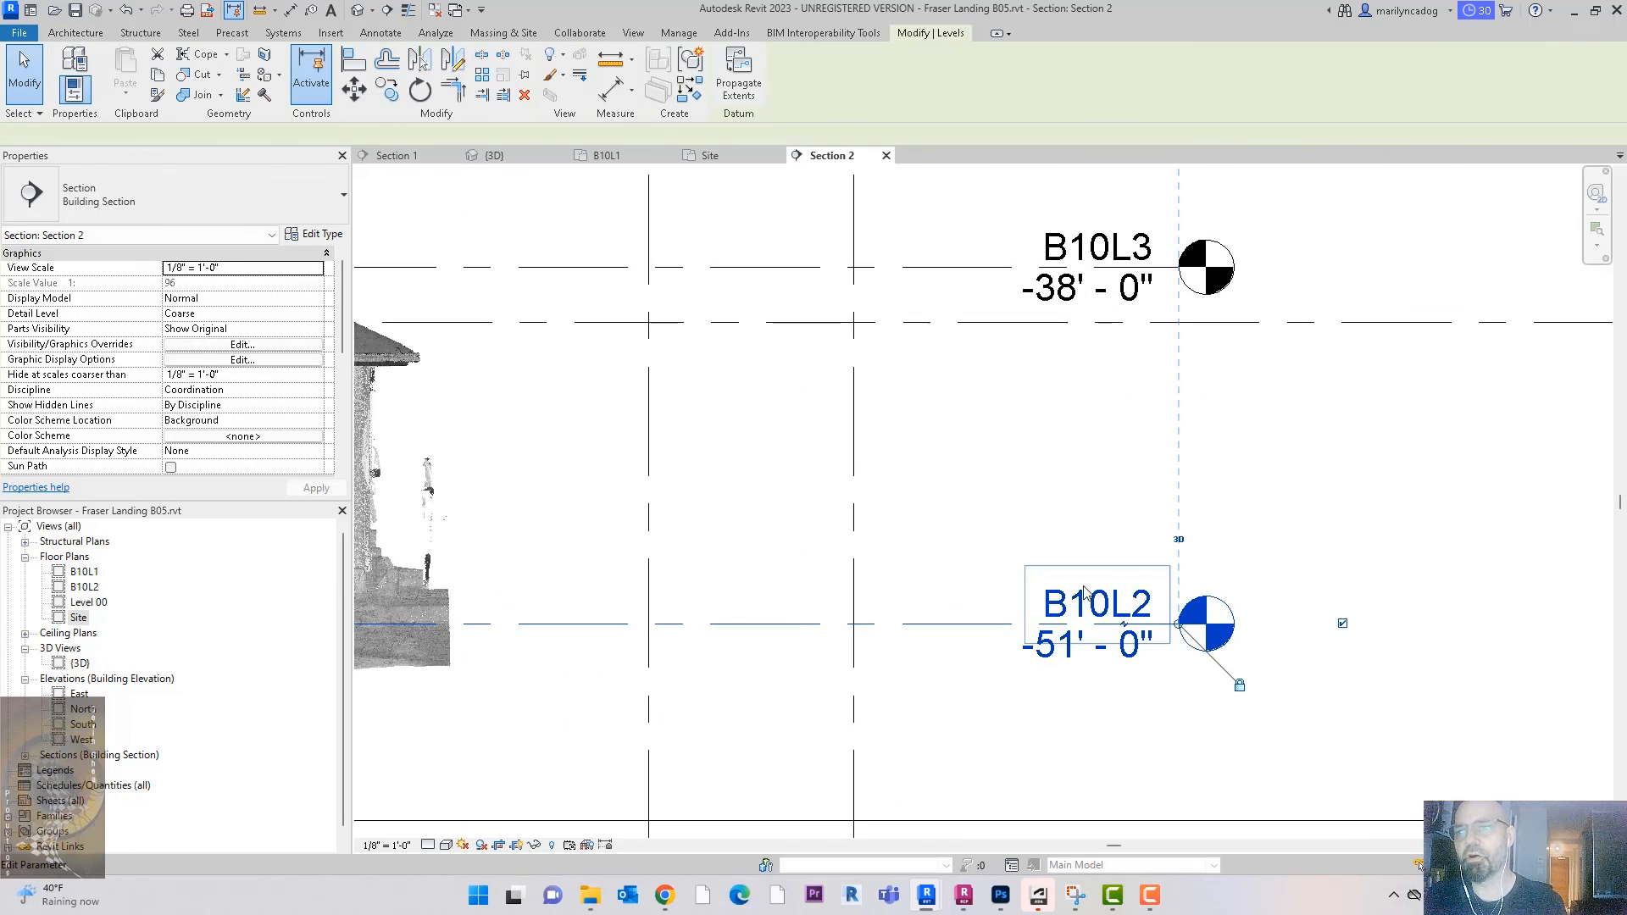
{"action": "left_click", "coordinate": [1106, 595]}
{"action": "left_click_drag", "start_coordinate": [1142, 622], "coordinate": [1095, 610]}
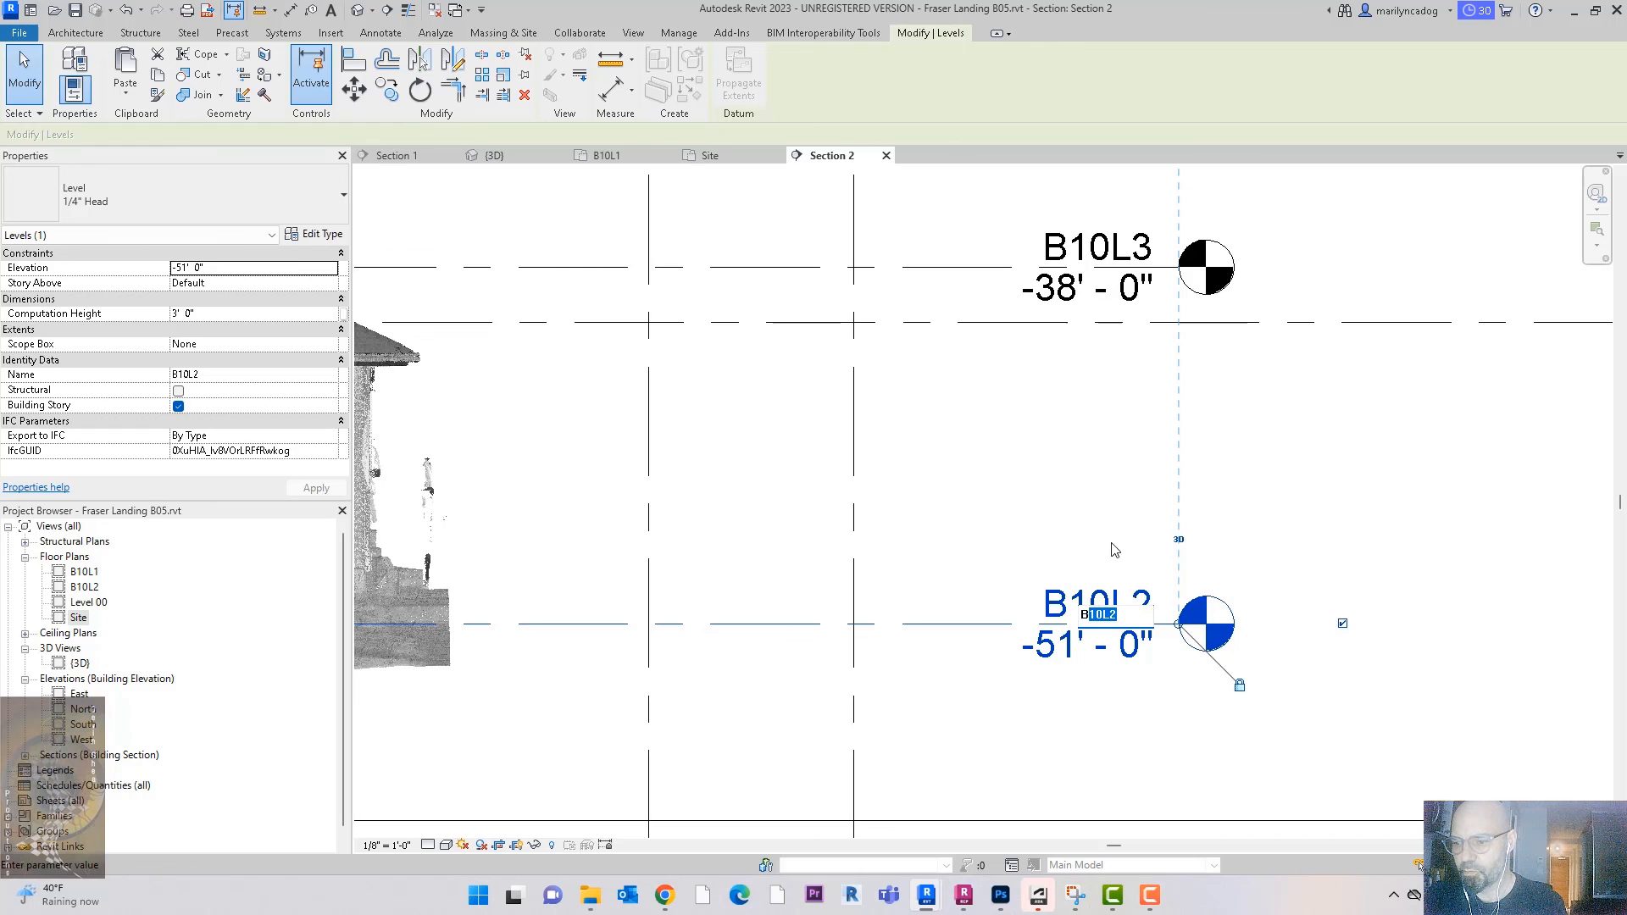
{"action": "type", "text": "5"}
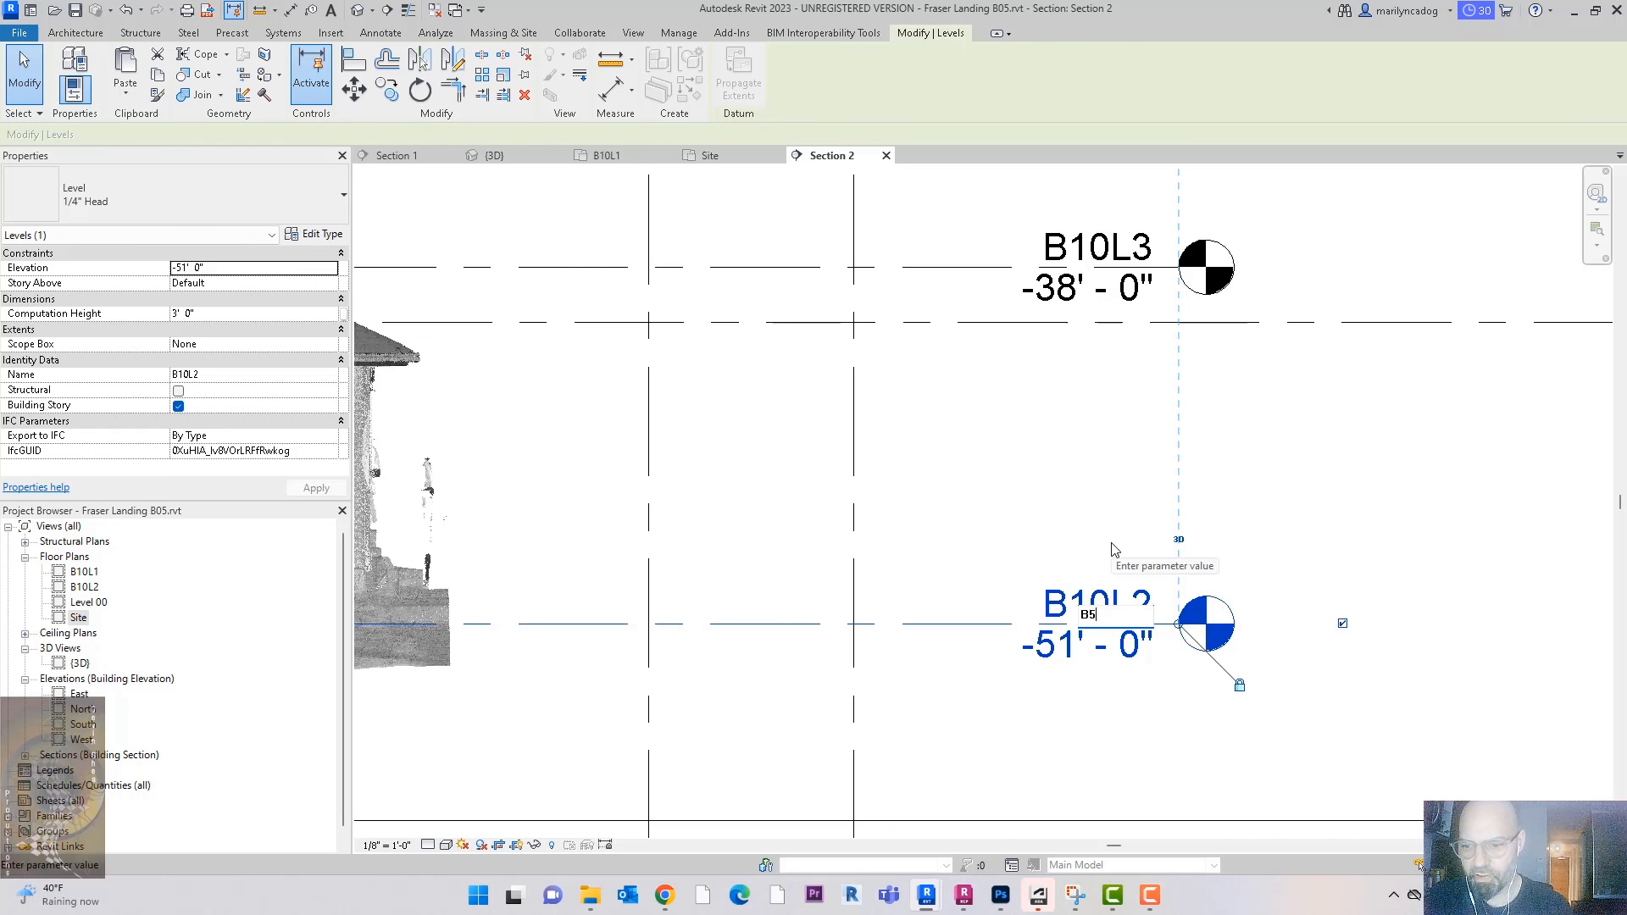
{"action": "type", "text": "L1"}
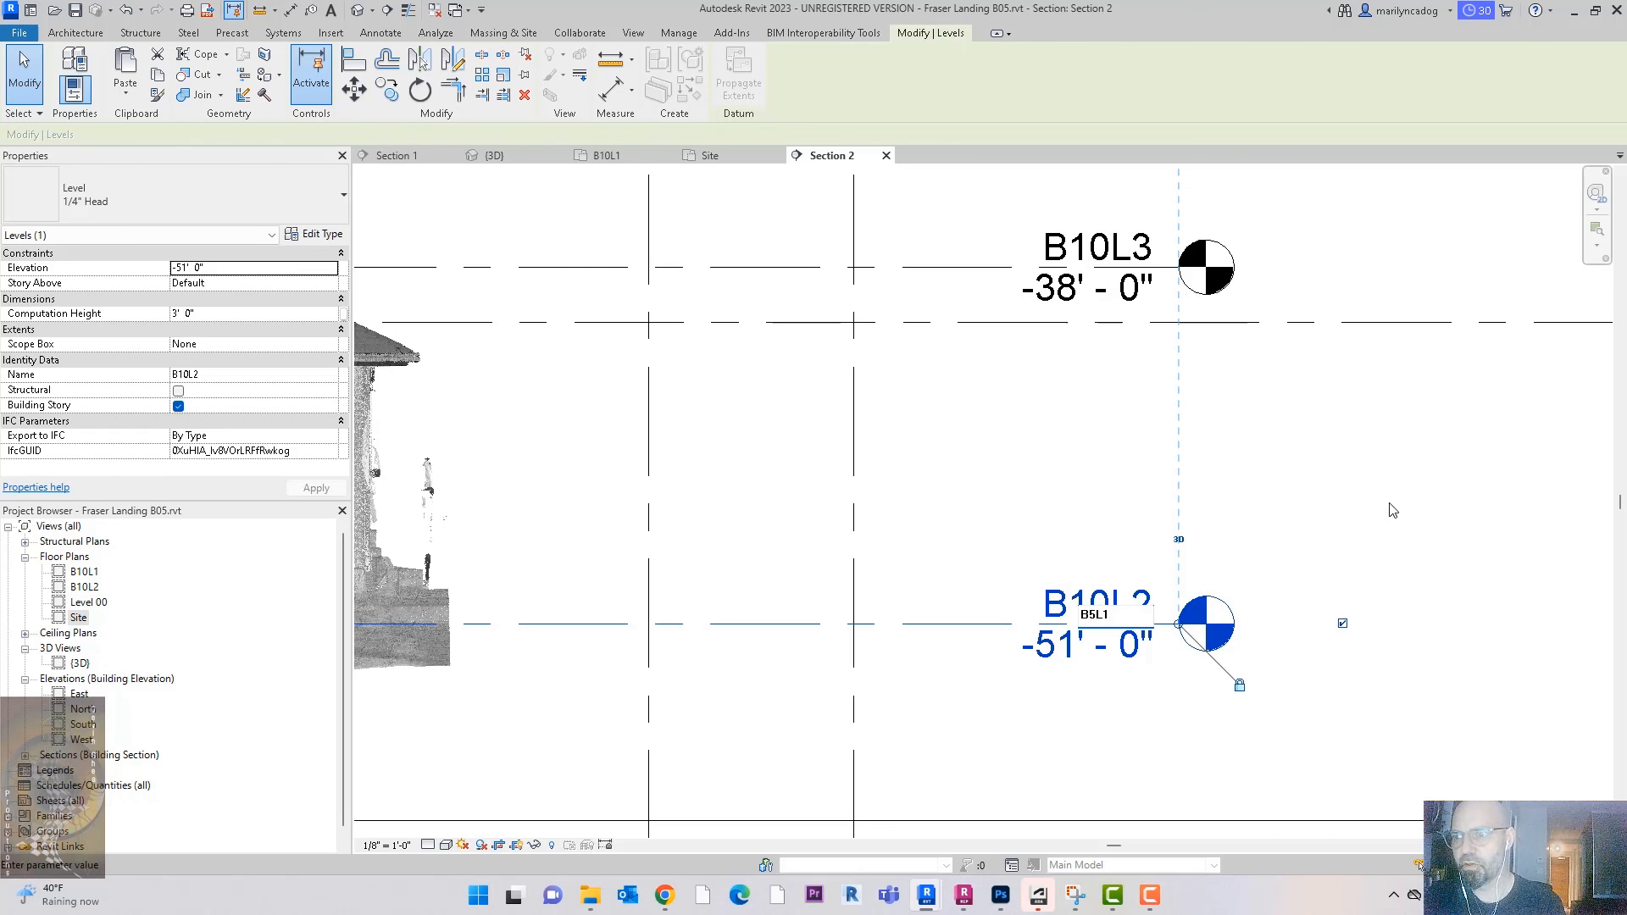
{"action": "key", "text": "Return"}
{"action": "left_click", "coordinate": [873, 444]}
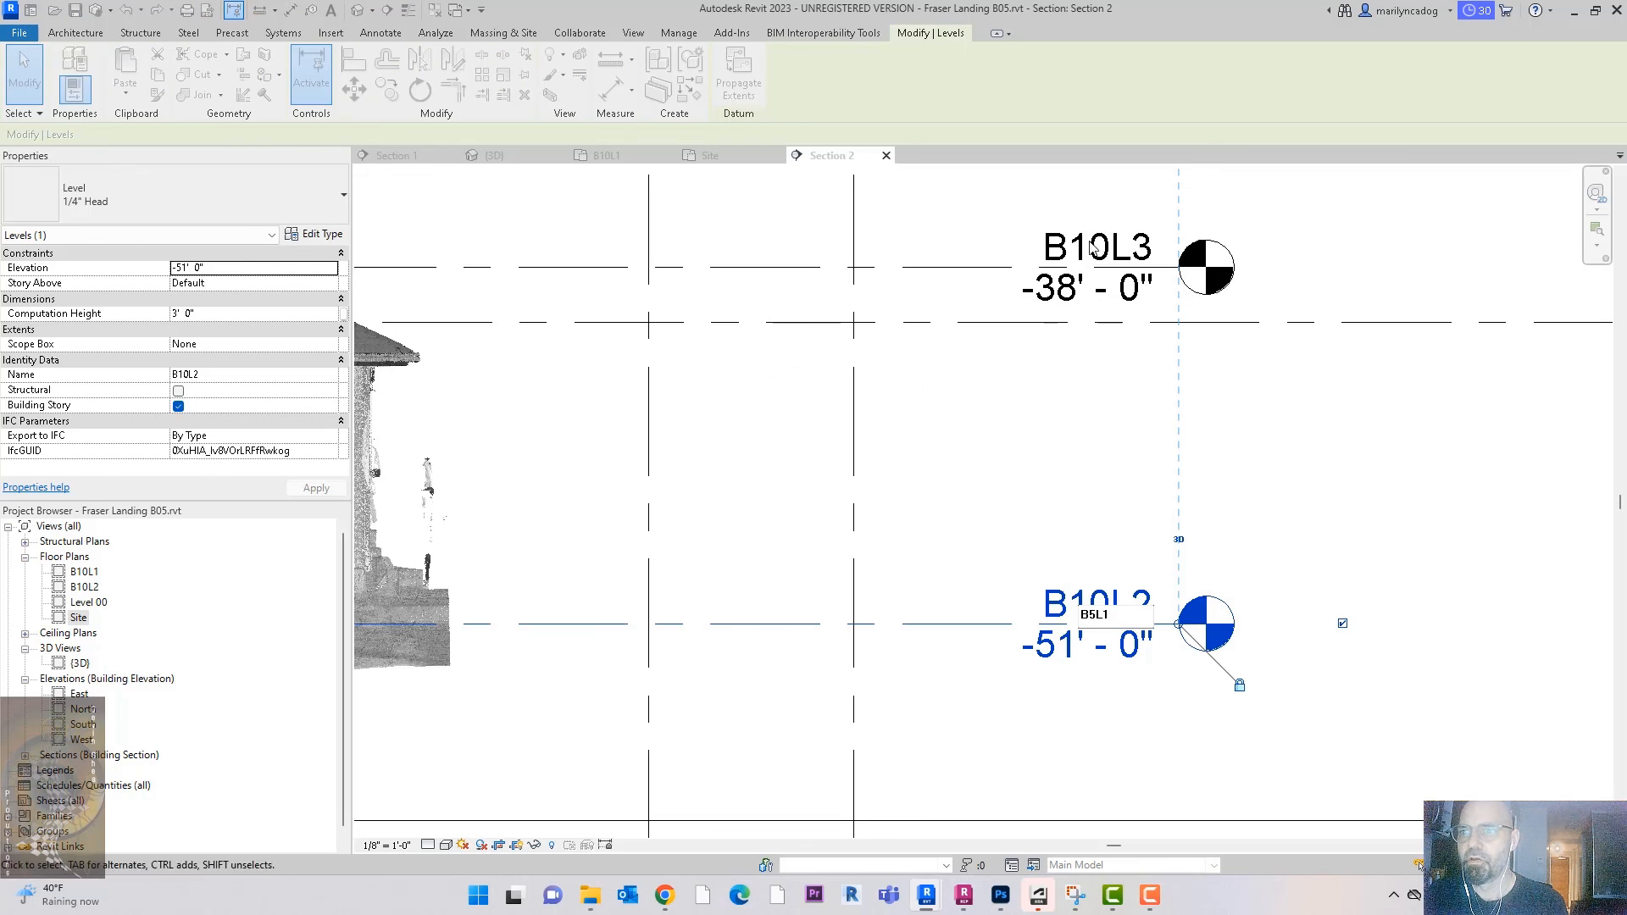
Step: Rename the copied level at -38' - 0" as B5L02
{"action": "left_click", "coordinate": [1101, 251]}
{"action": "left_click", "coordinate": [1117, 256]}
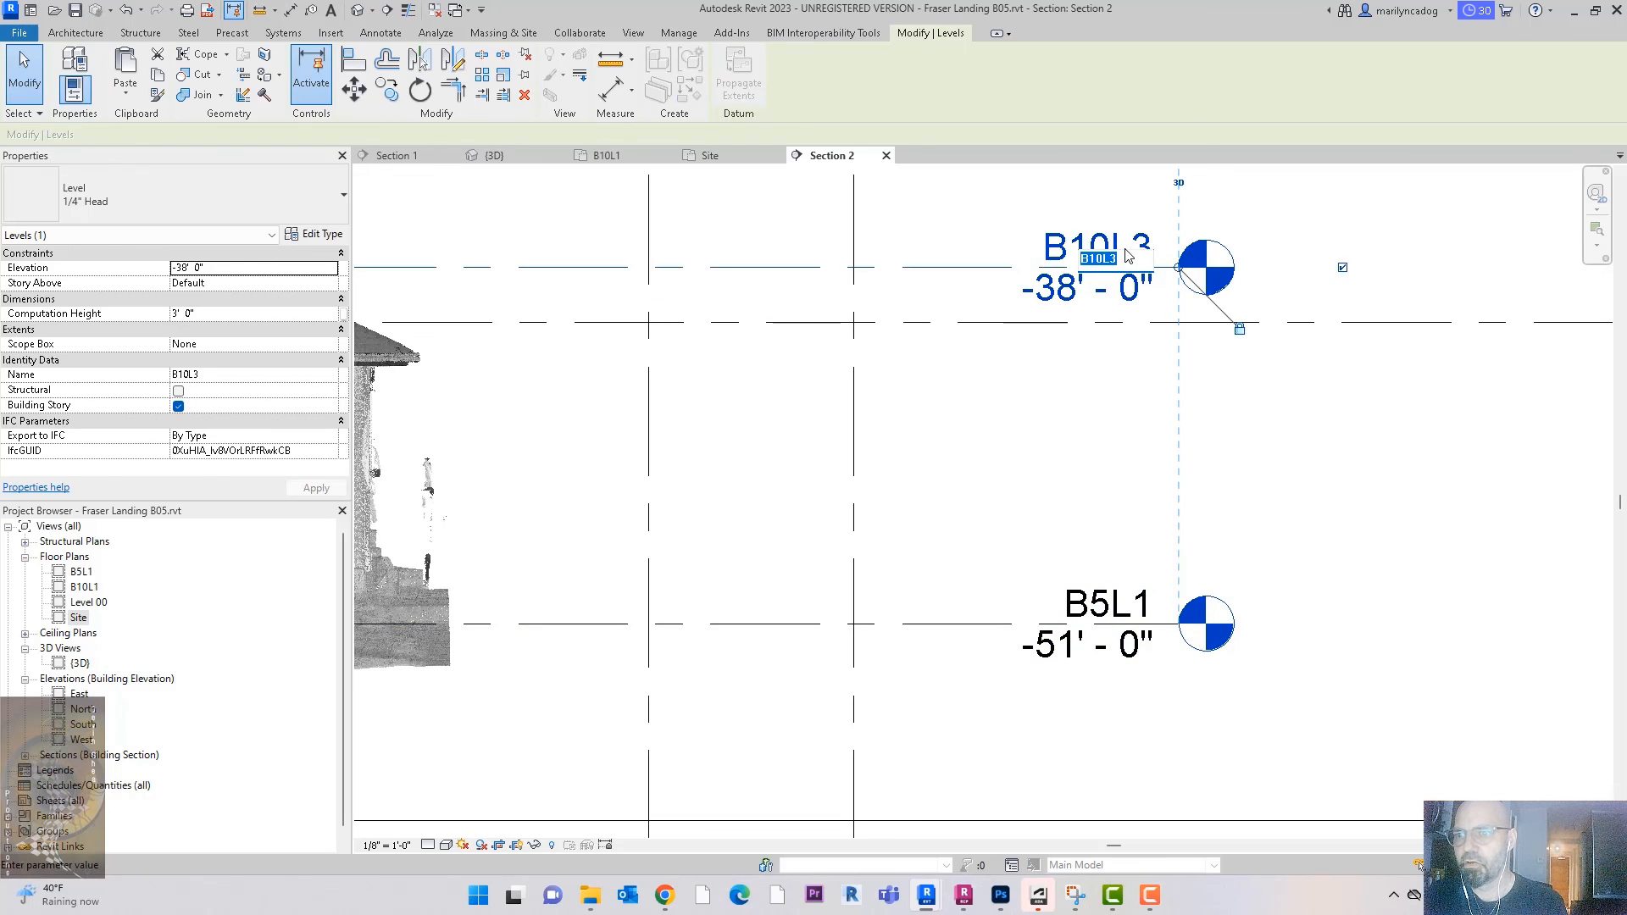
{"action": "type", "text": "B5L0"}
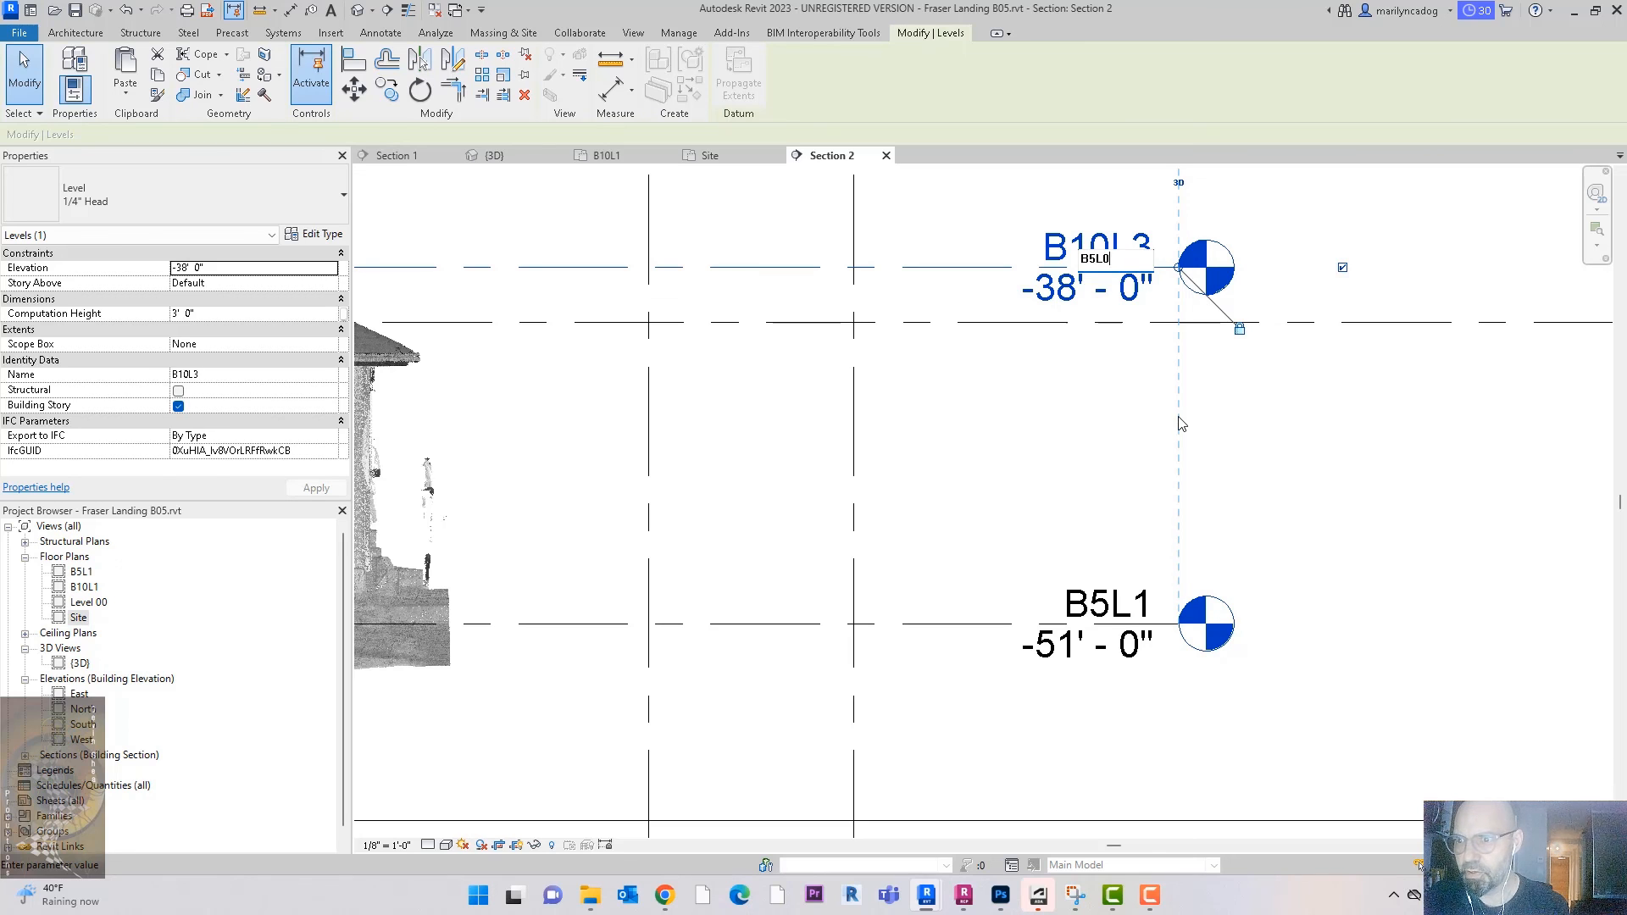
{"action": "key", "text": "Return"}
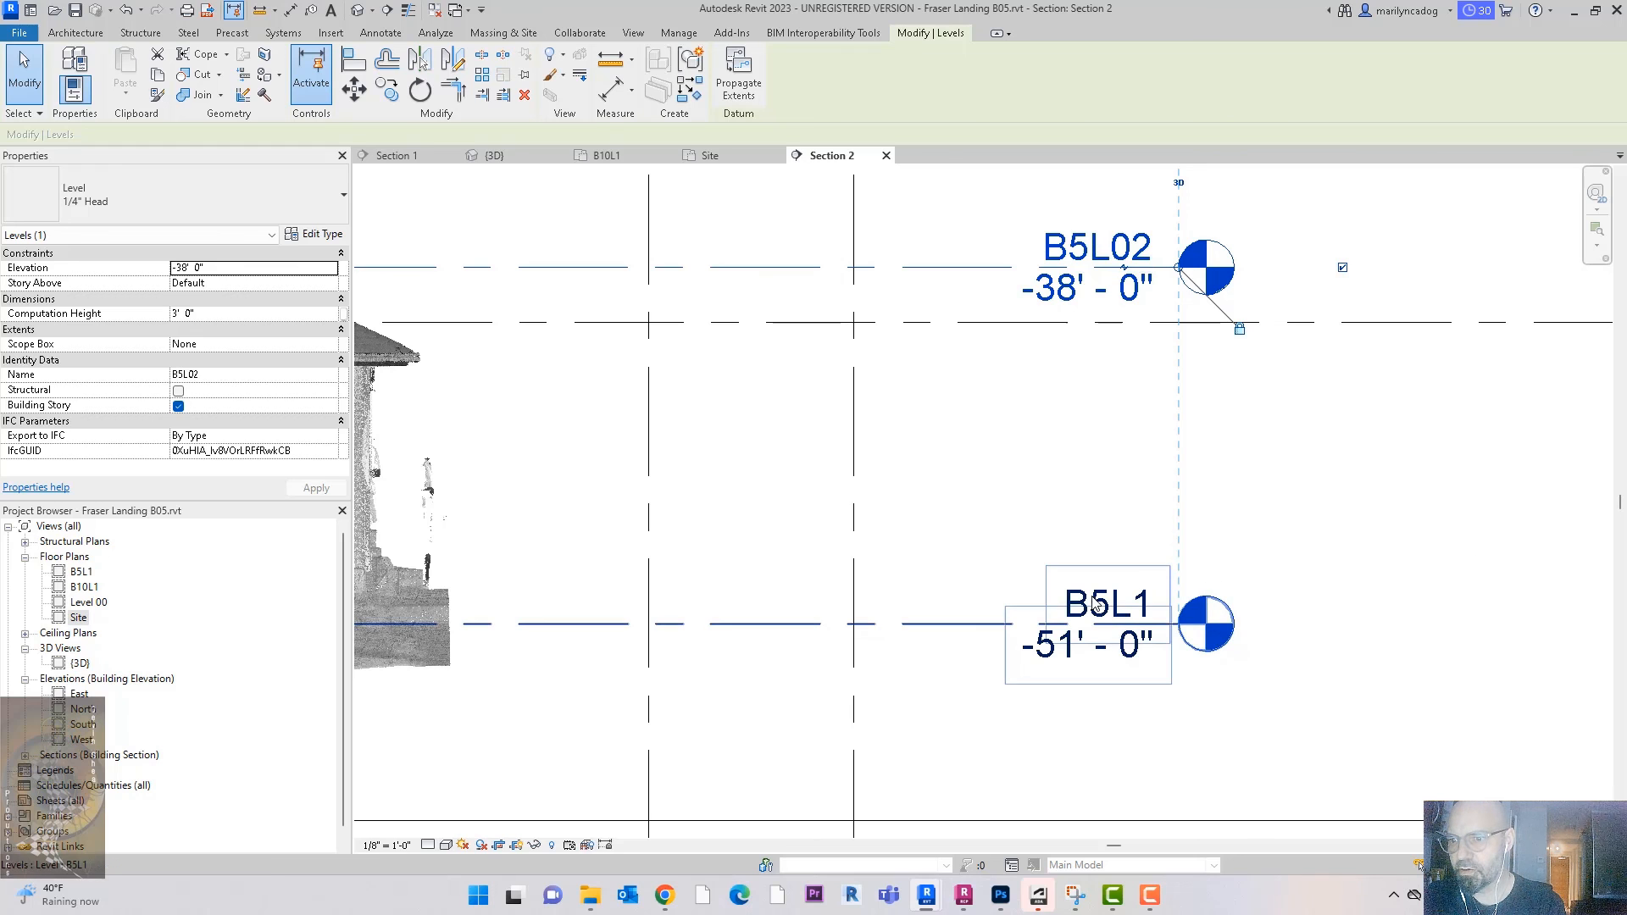
Step: Rename the lowest Building 5 level as B5L01, along with its corresponding views
{"action": "left_click", "coordinate": [1104, 603]}
{"action": "left_click", "coordinate": [1146, 609]}
{"action": "left_click", "coordinate": [1106, 616]}
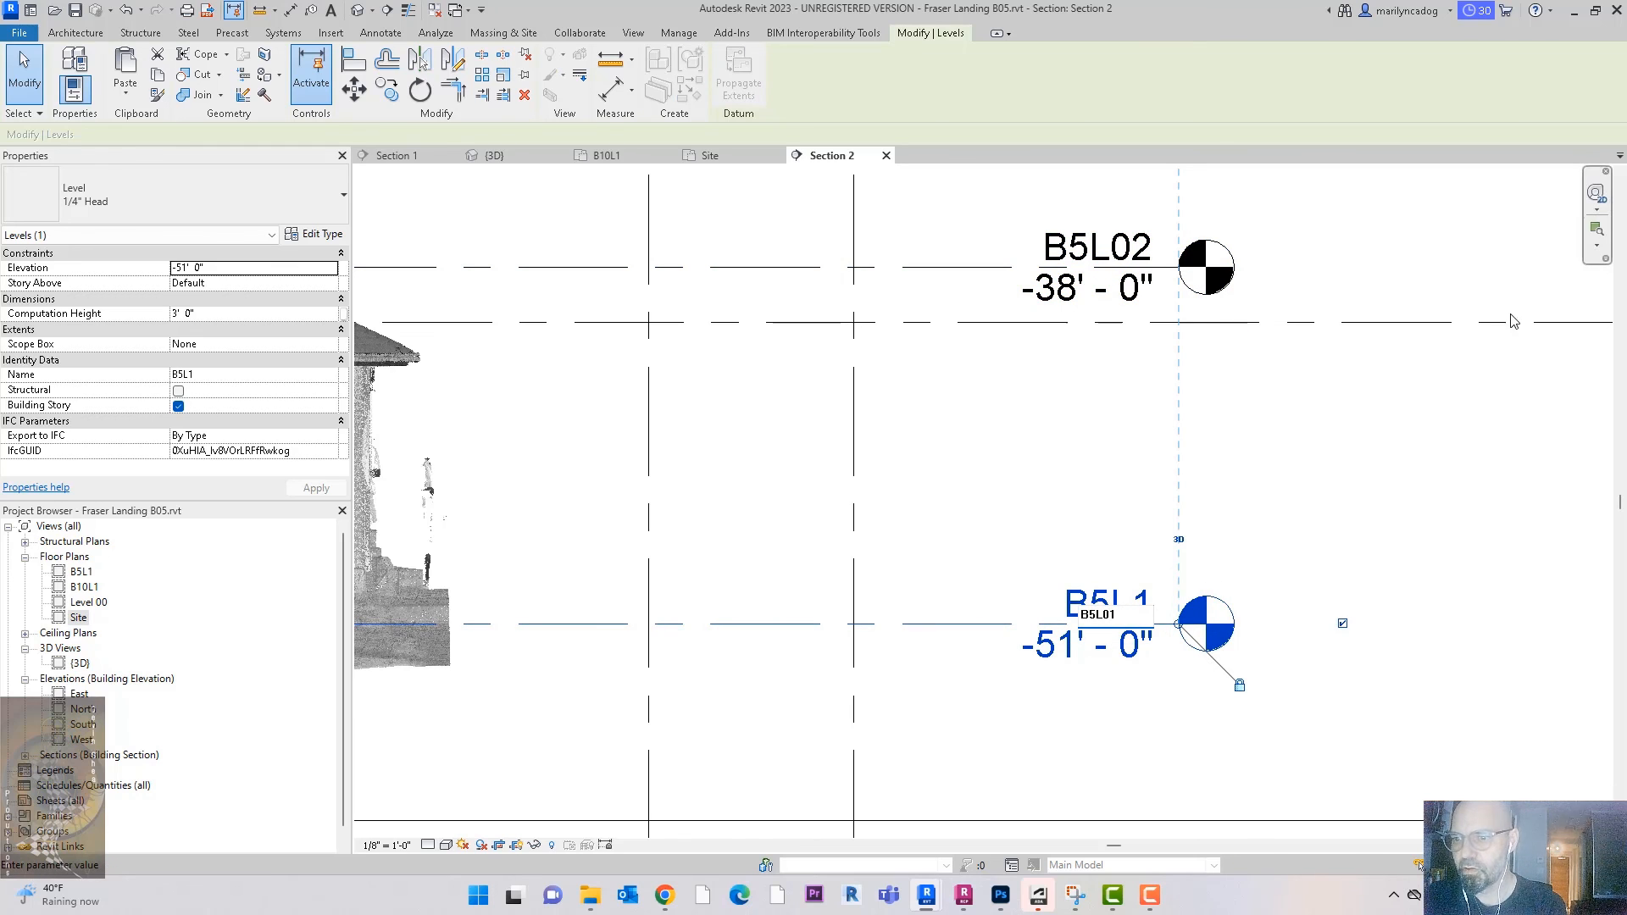
{"action": "left_click", "coordinate": [1416, 465]}
{"action": "left_click", "coordinate": [899, 445]}
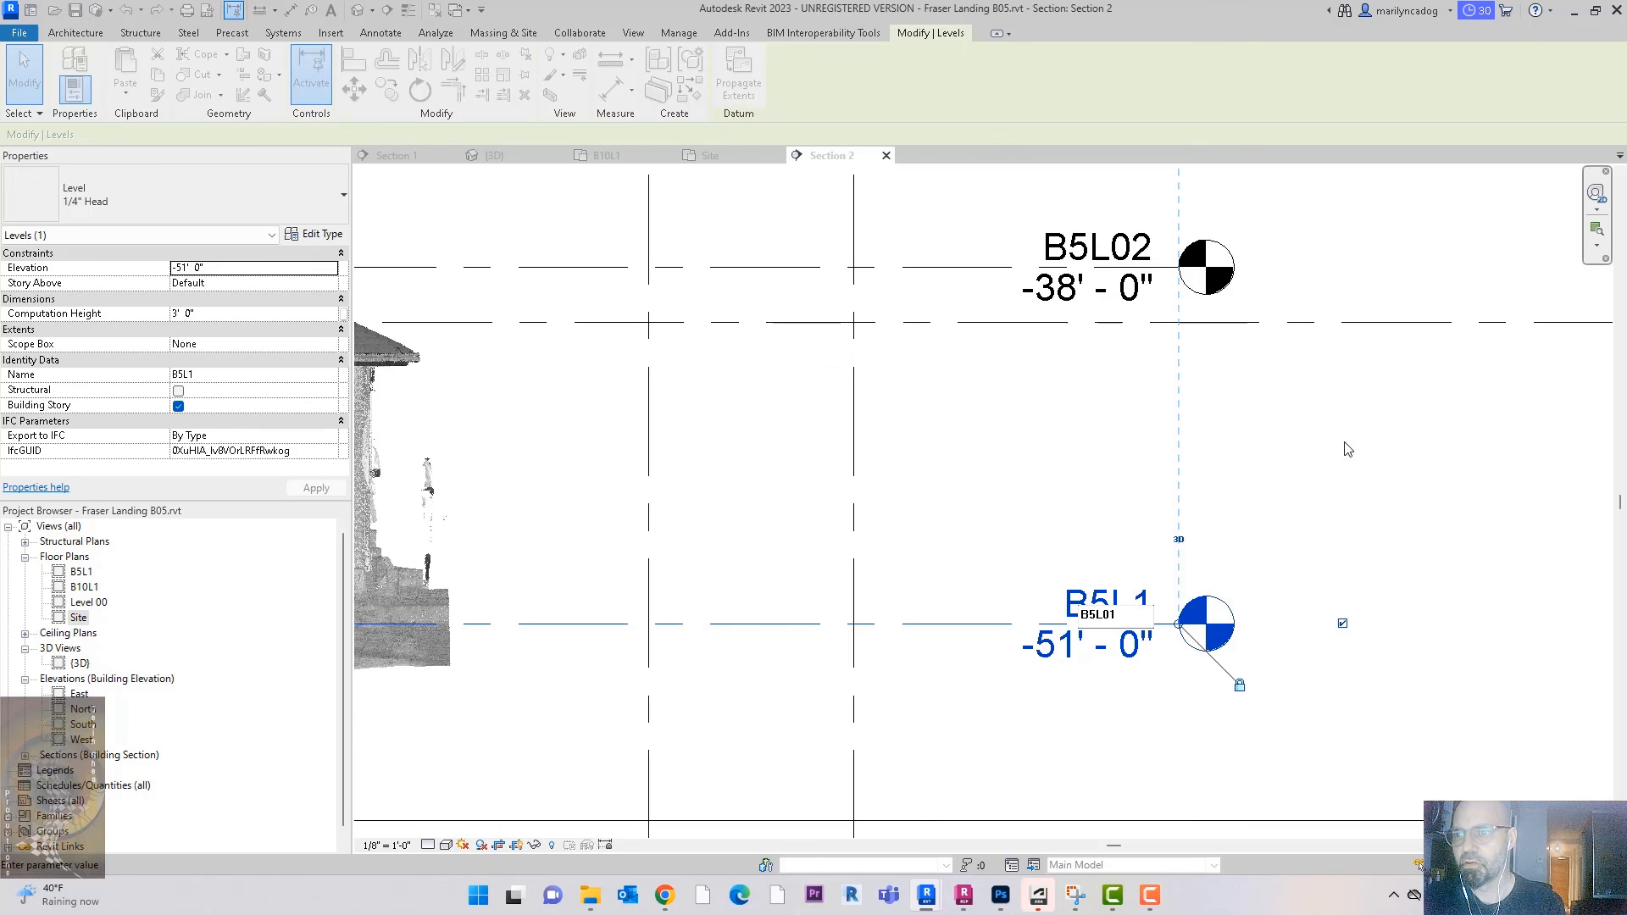
Step: Rename the copied level at -24' - 0" as B5L03
{"action": "middle_click_drag", "start_coordinate": [1417, 457], "coordinate": [1315, 799]}
{"action": "left_click", "coordinate": [843, 237]}
{"action": "left_click", "coordinate": [1015, 217]}
{"action": "left_click_drag", "start_coordinate": [1015, 233], "coordinate": [983, 232]}
{"action": "type", "text": "5"}
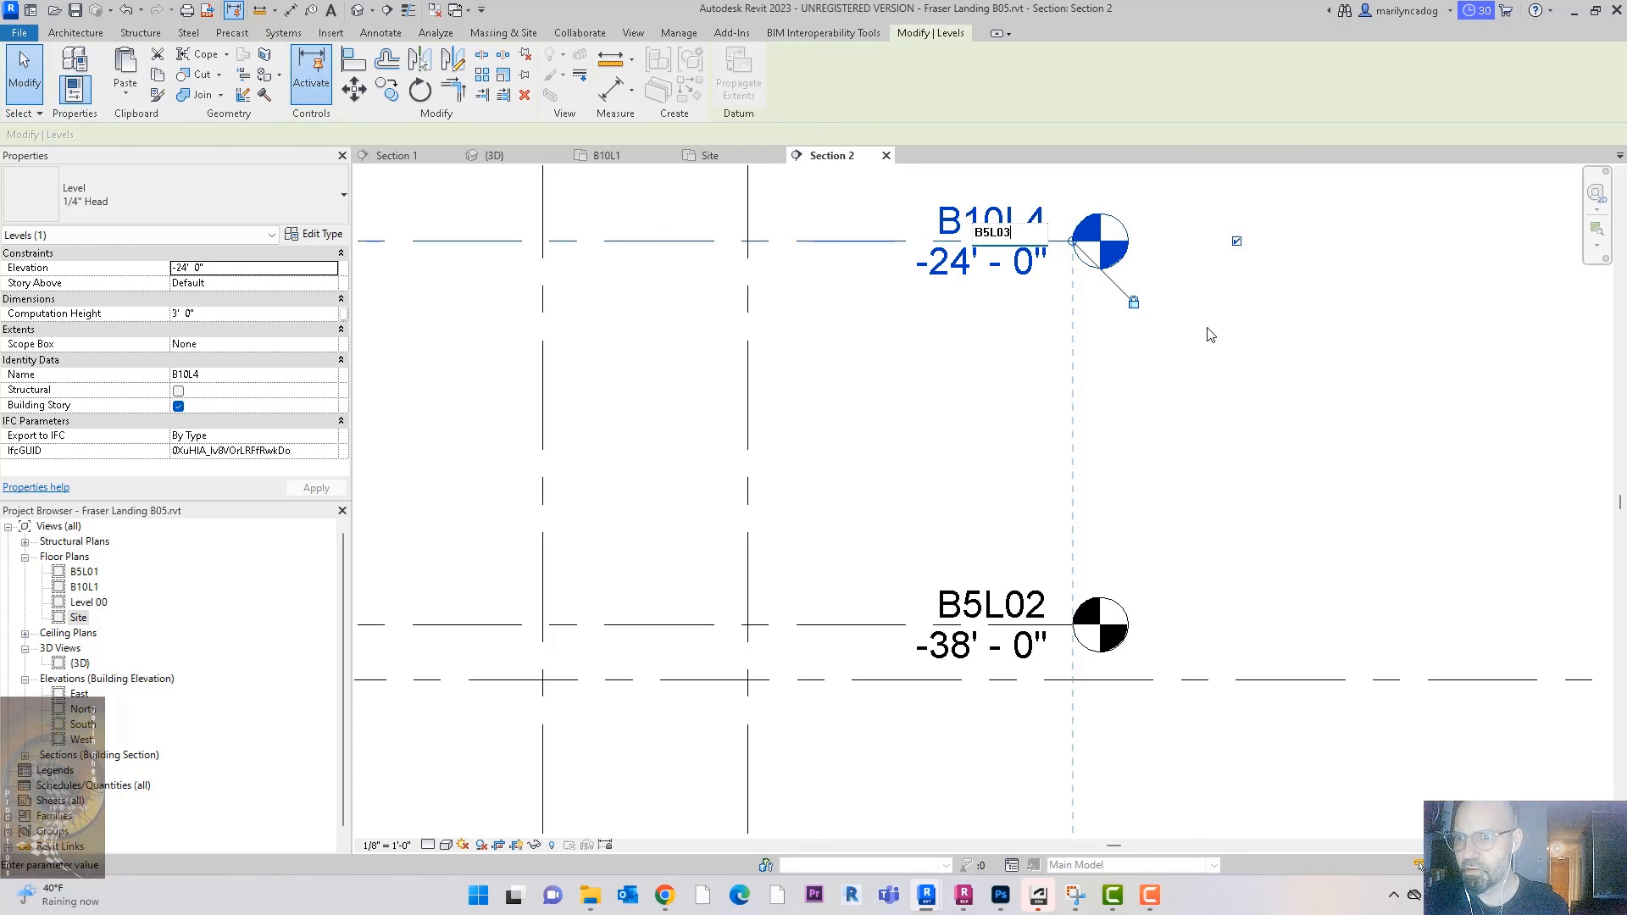
{"action": "type", "text": "L03"}
{"action": "key", "text": "Return"}
{"action": "scroll", "coordinate": [1289, 471], "scroll_direction": "down", "scroll_amount": 3}
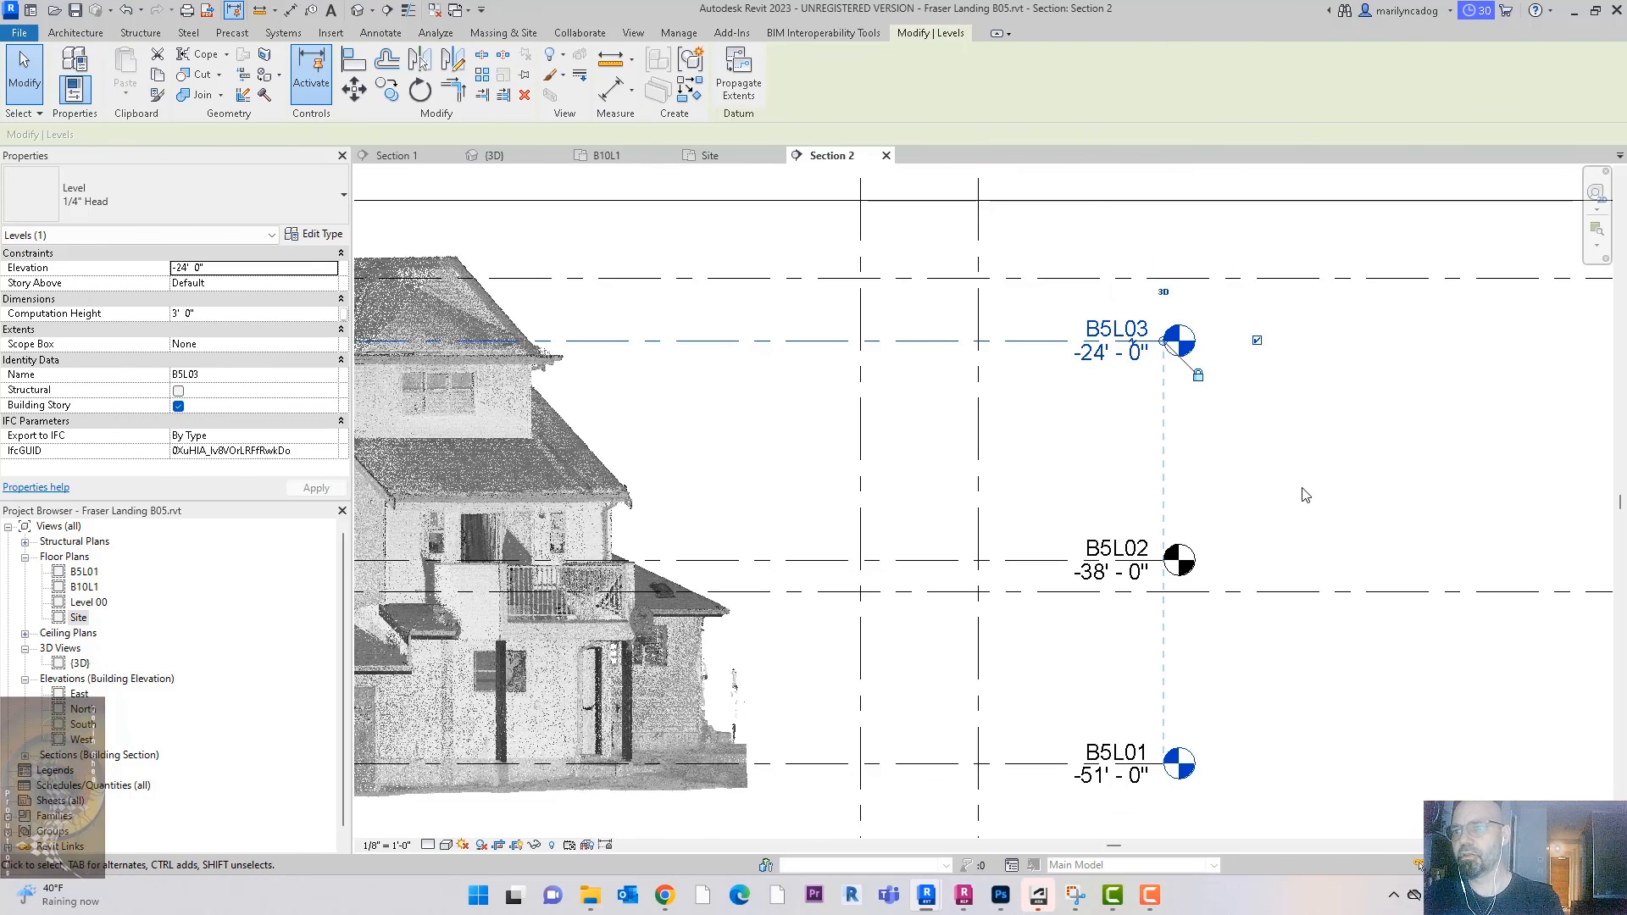
{"action": "left_click", "coordinate": [1306, 498]}
Step: Create new floor plan views for levels B5L02 and B5L03
{"action": "middle_click_drag", "start_coordinate": [1305, 499], "coordinate": [1234, 445]}
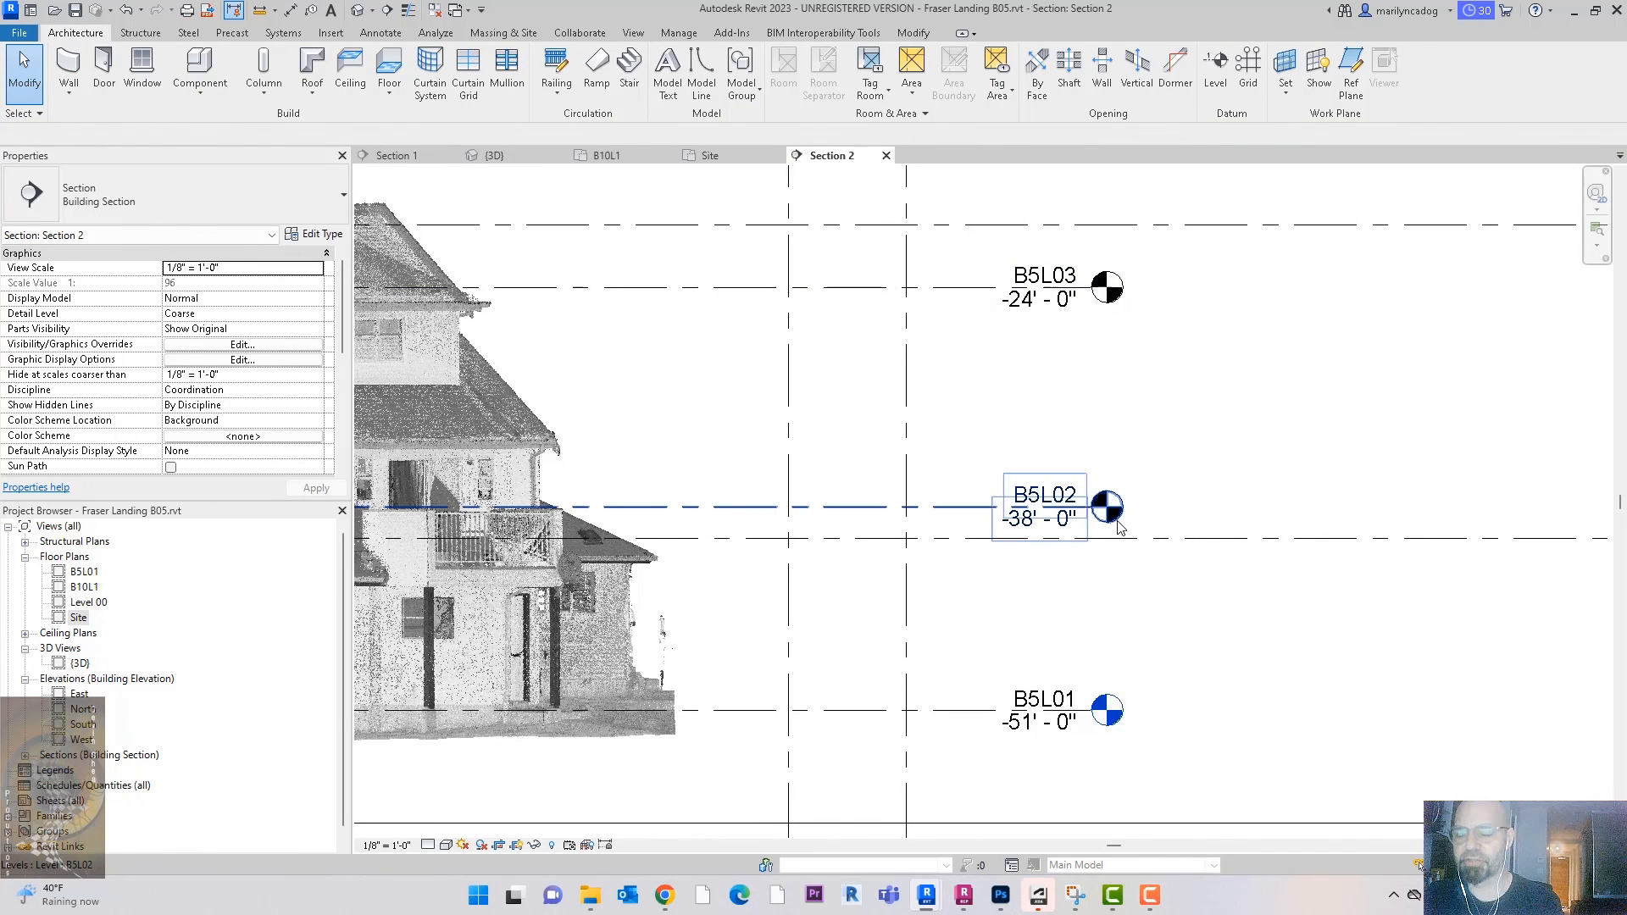
{"action": "middle_click_drag", "start_coordinate": [1163, 646], "coordinate": [1170, 636]}
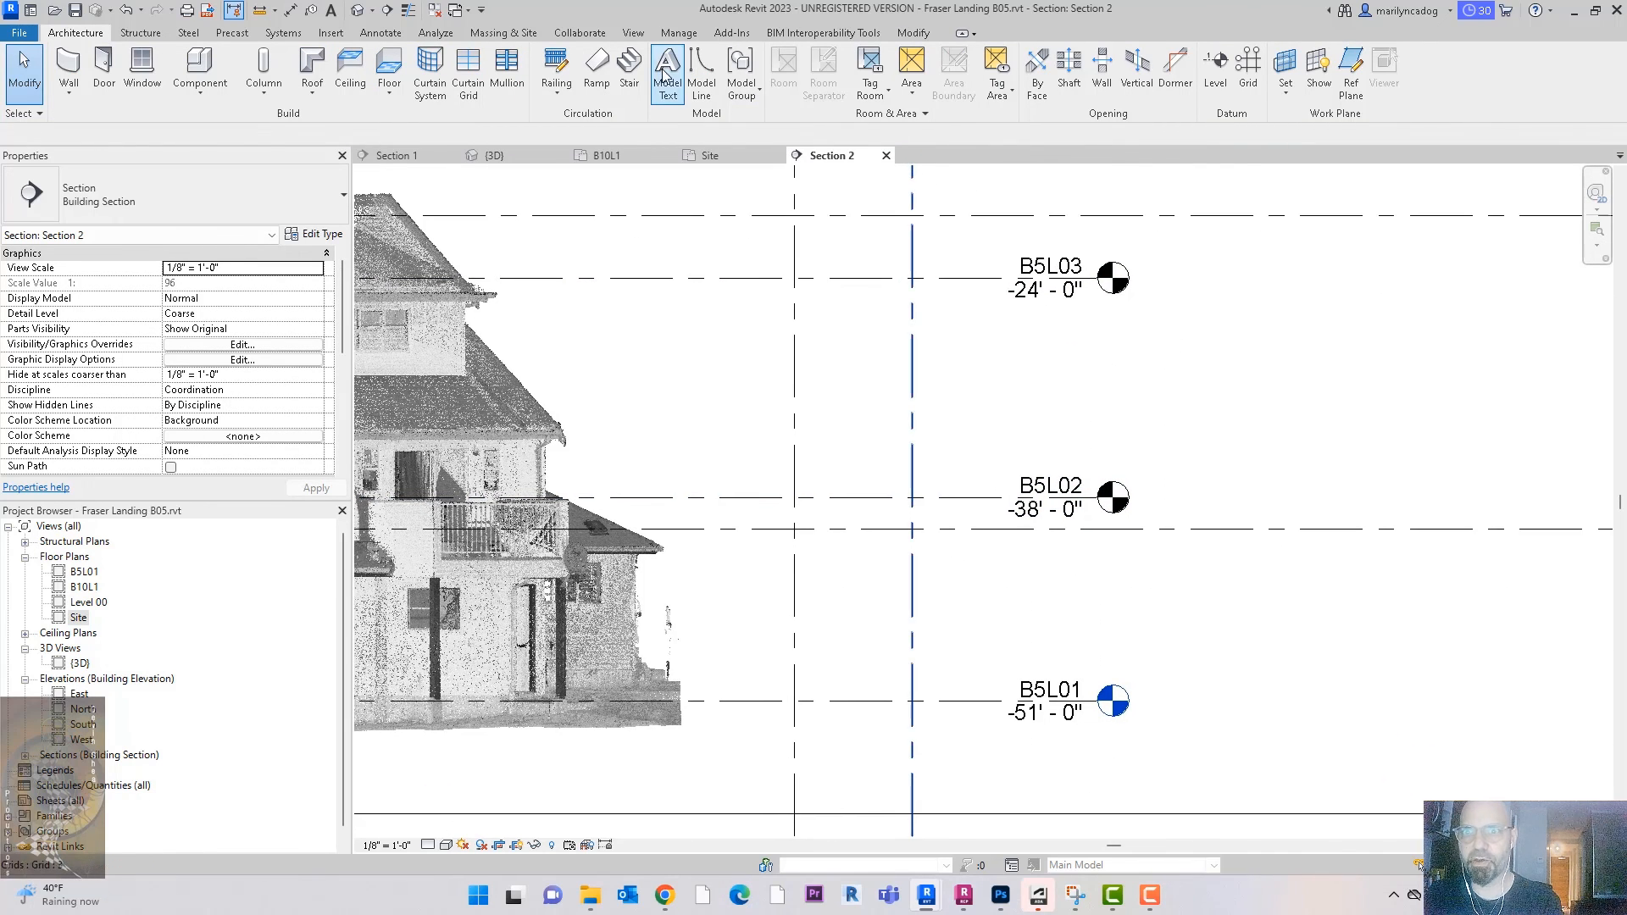
{"action": "left_click", "coordinate": [634, 33]}
{"action": "left_click", "coordinate": [661, 77]}
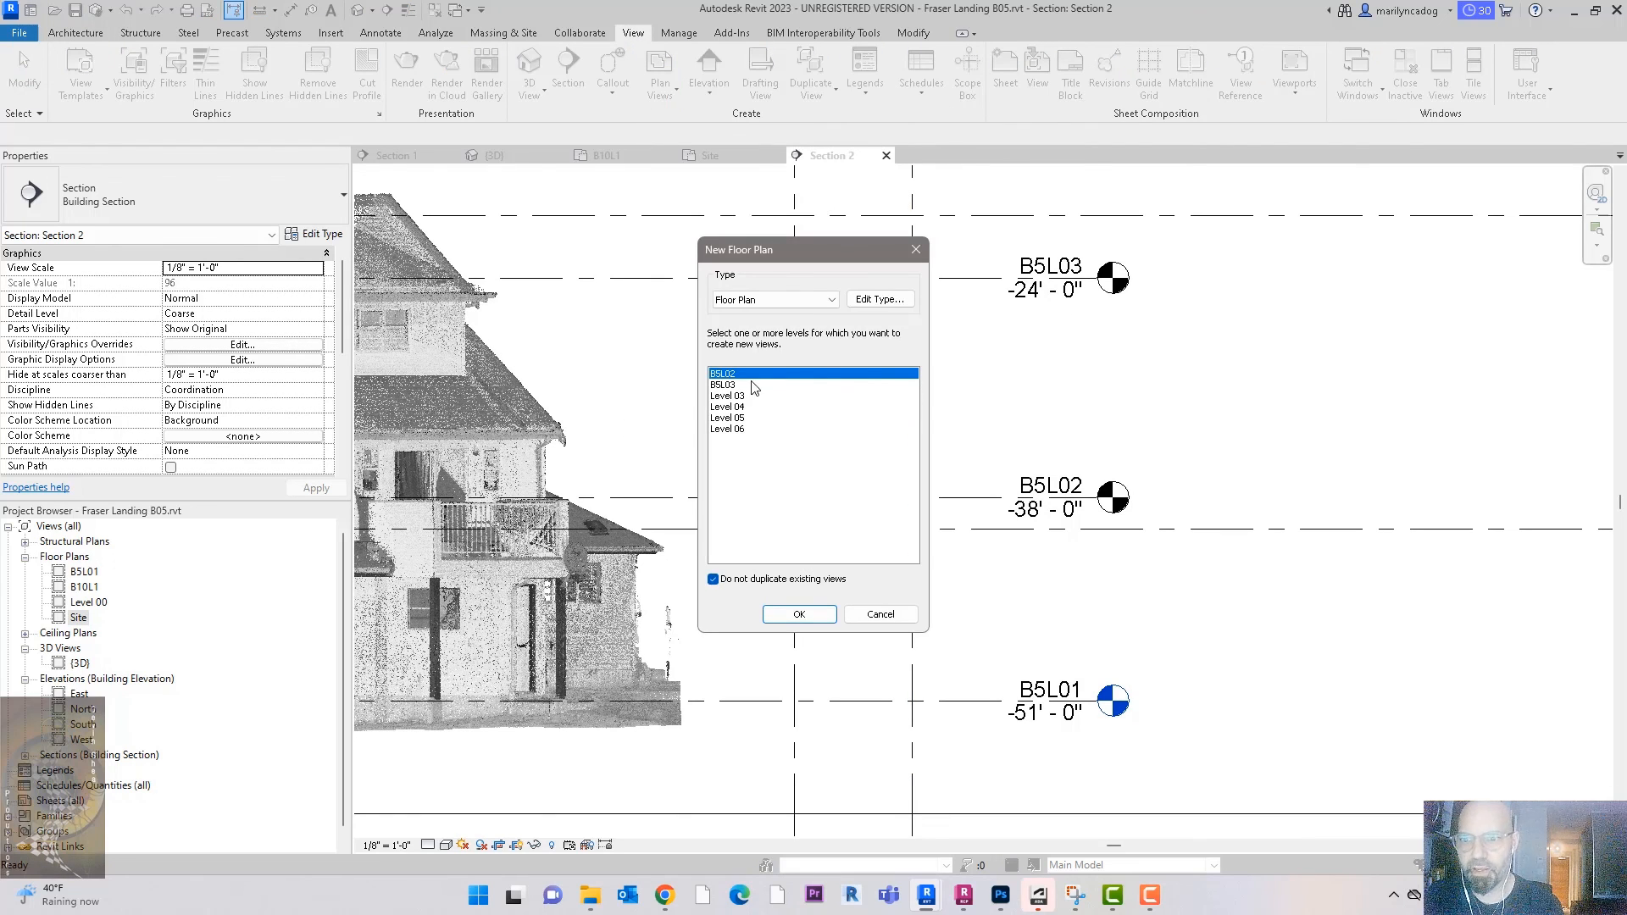
{"action": "left_click", "coordinate": [756, 393], "text": "shift"}
{"action": "left_click", "coordinate": [810, 615]}
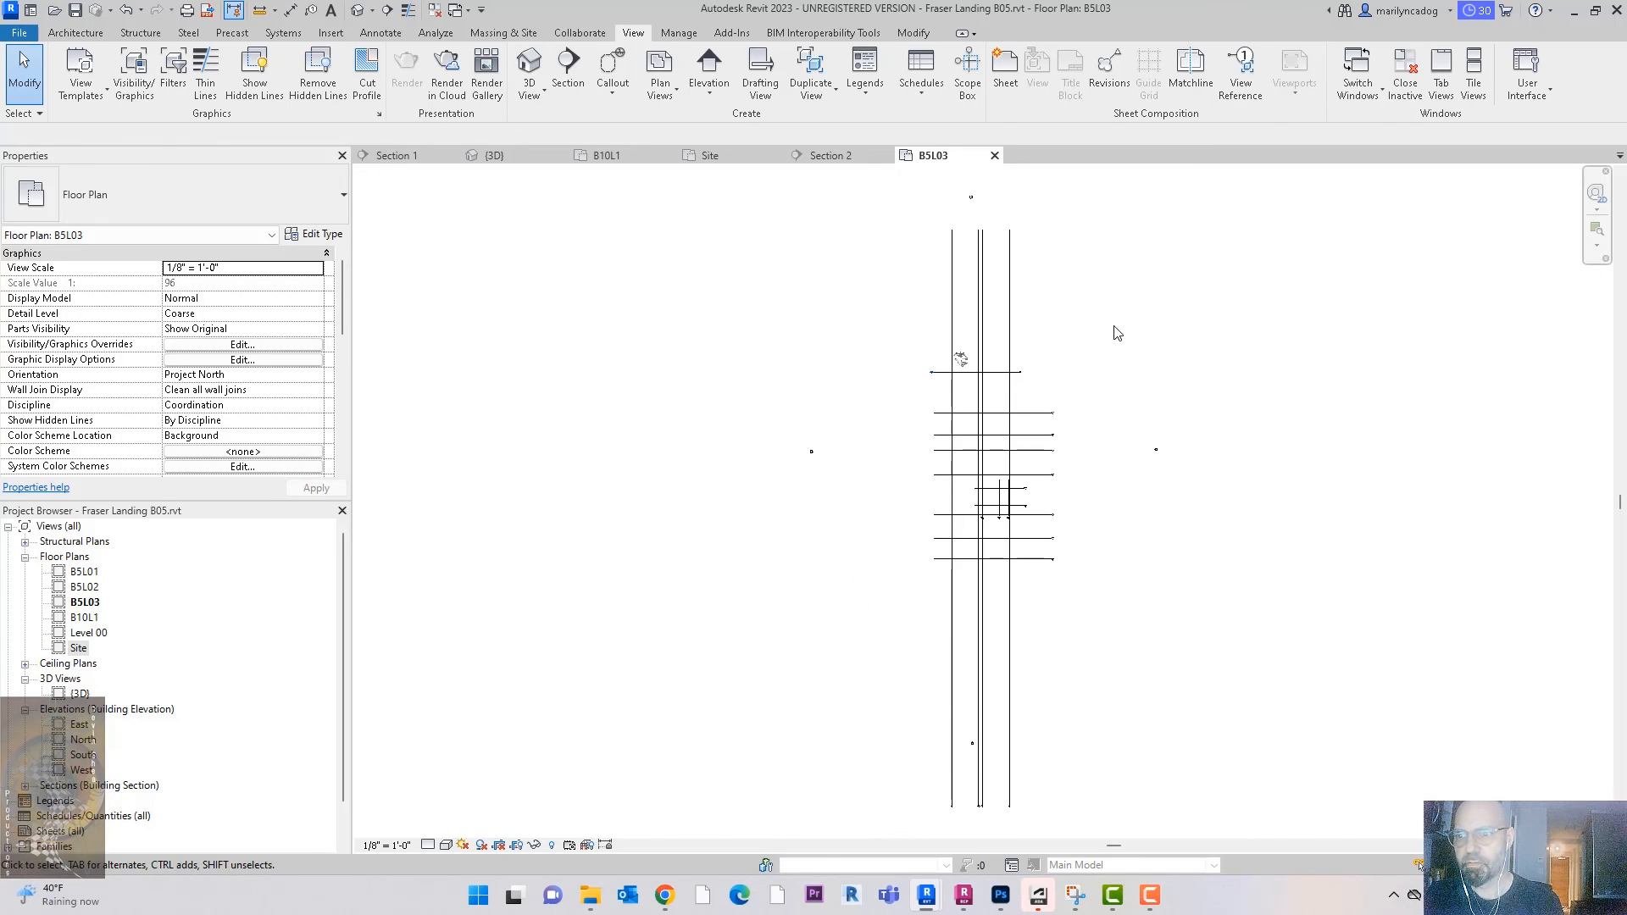
Step: Examine the scan in the B5L03 floor plan and check it against the B10L1 plan and Section 2
{"action": "scroll", "coordinate": [998, 364], "scroll_direction": "up", "scroll_amount": 10}
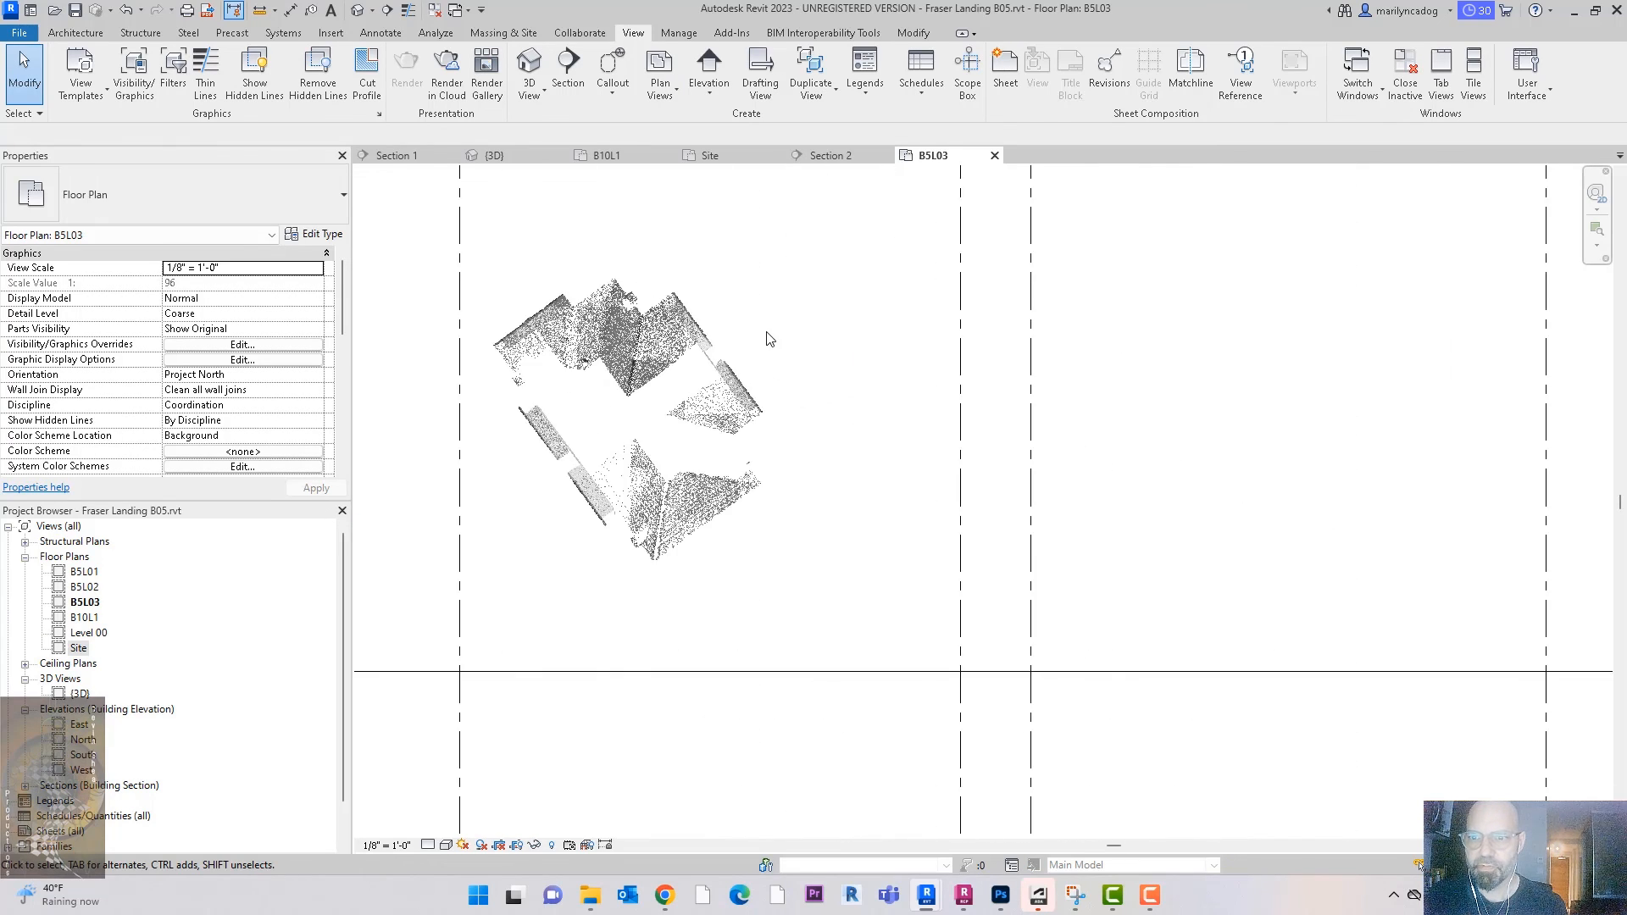
{"action": "middle_click_drag", "start_coordinate": [792, 343], "coordinate": [929, 434]}
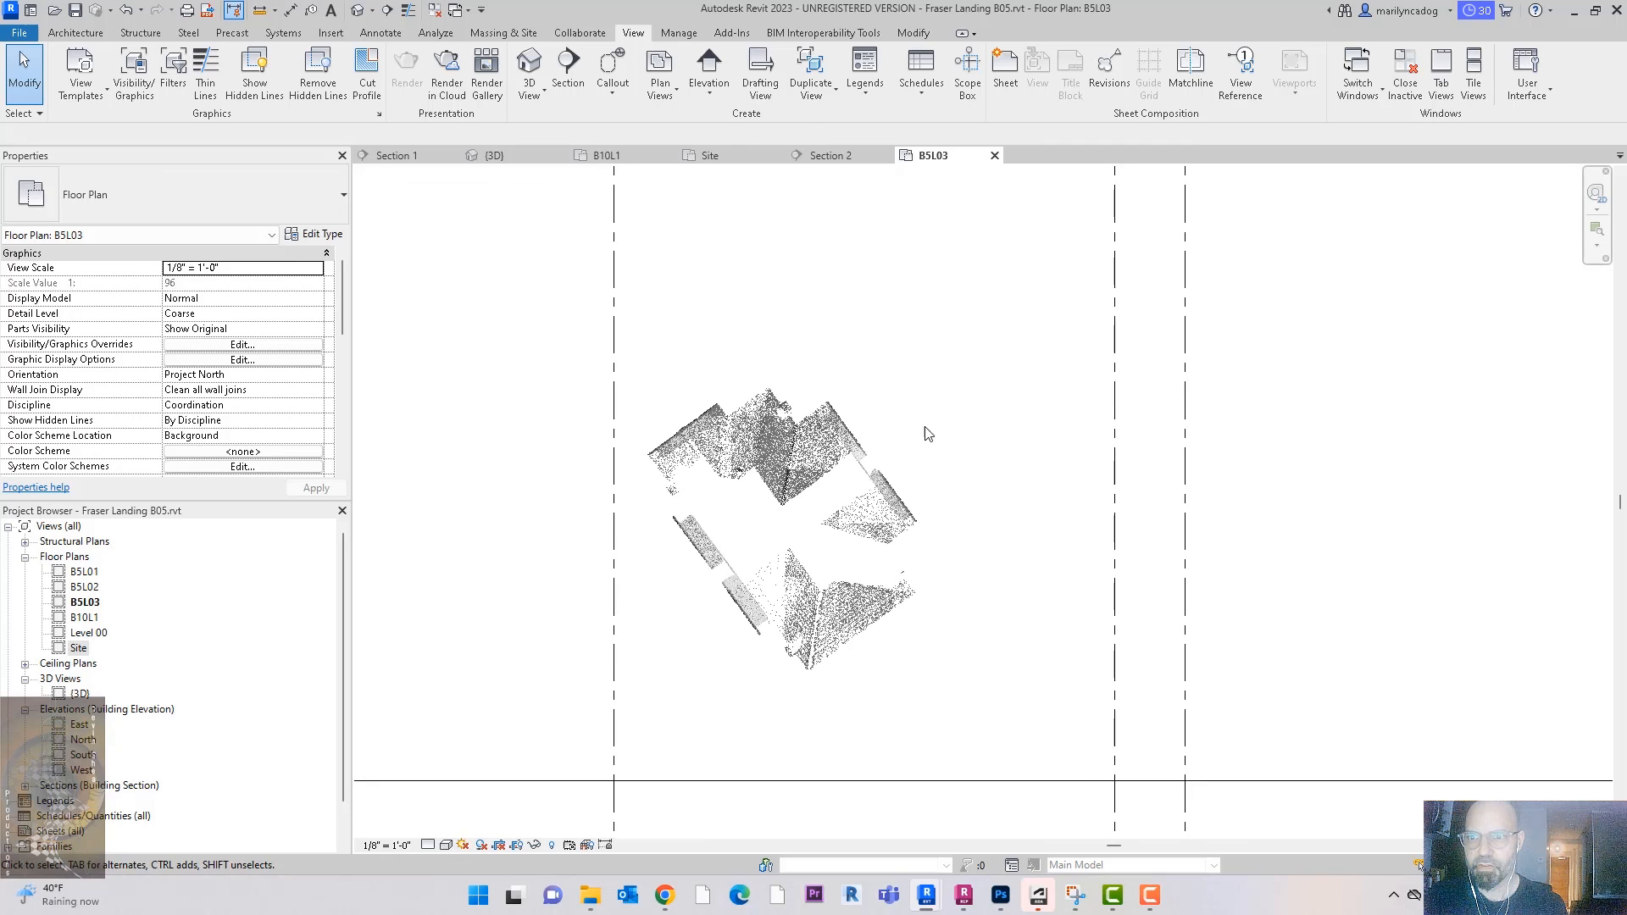
{"action": "left_click", "coordinate": [617, 155]}
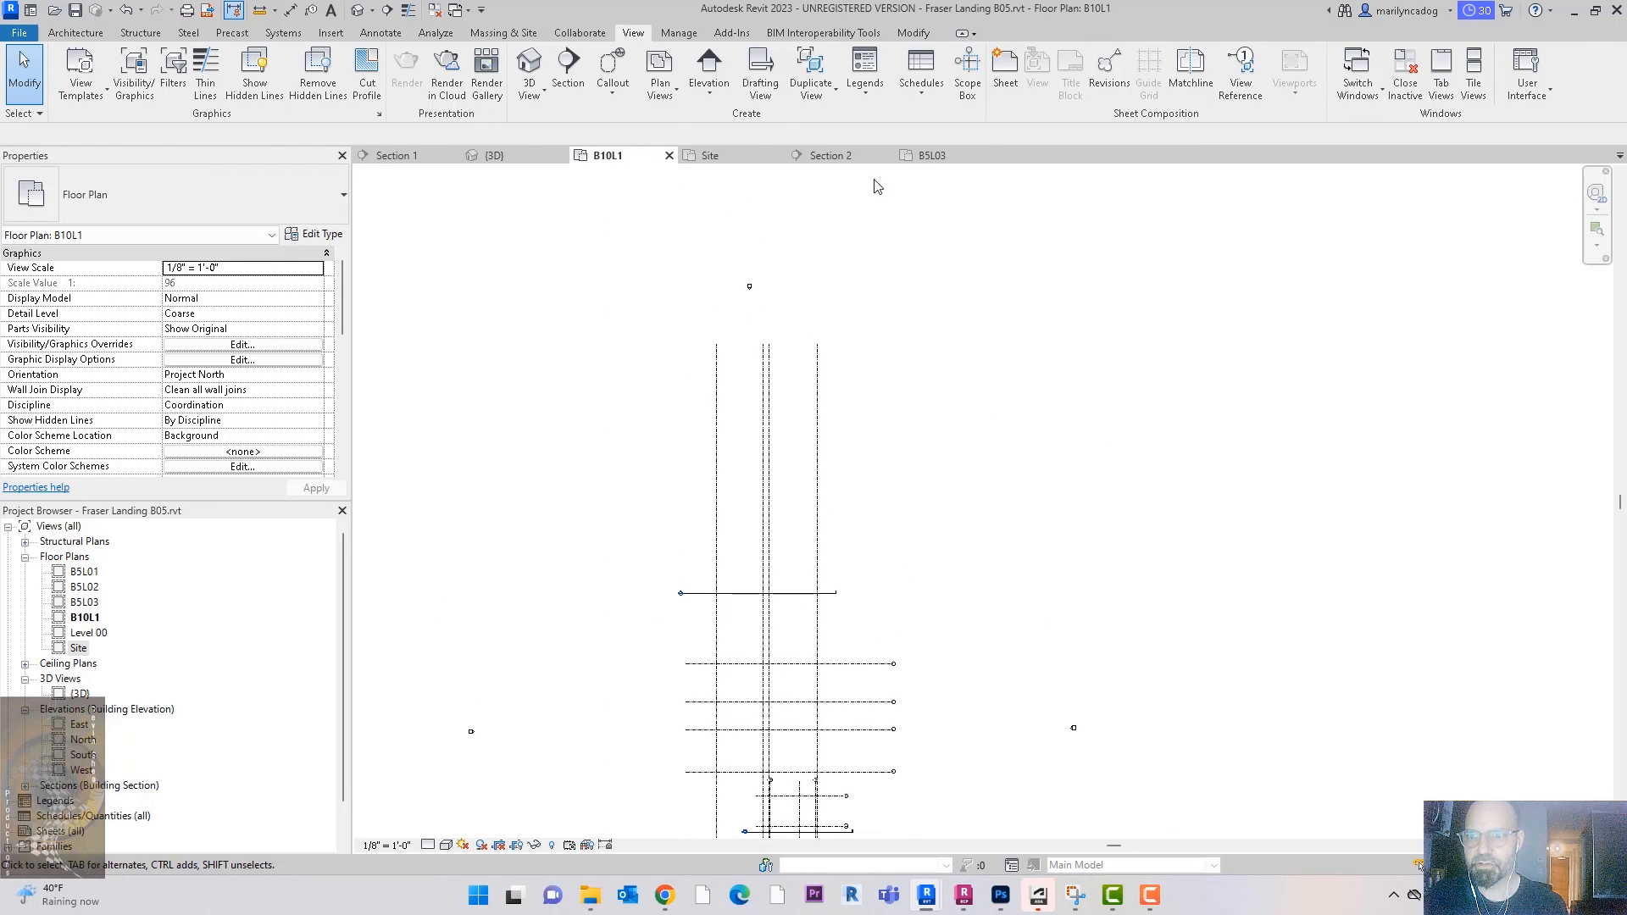
{"action": "left_click", "coordinate": [831, 155]}
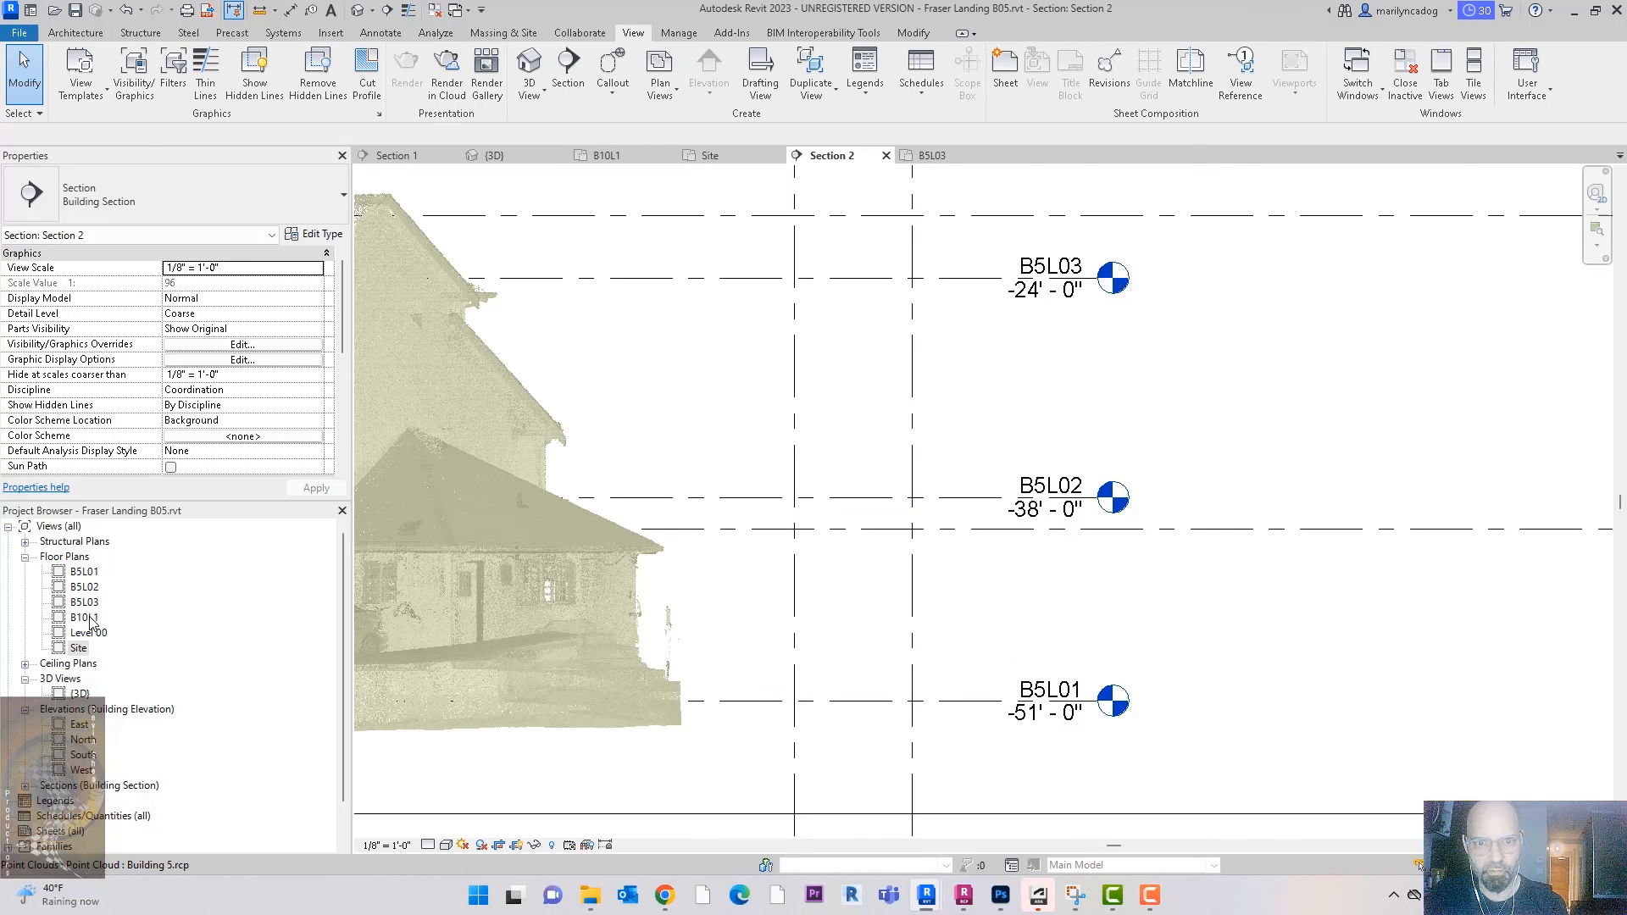
{"action": "left_click", "coordinate": [71, 617]}
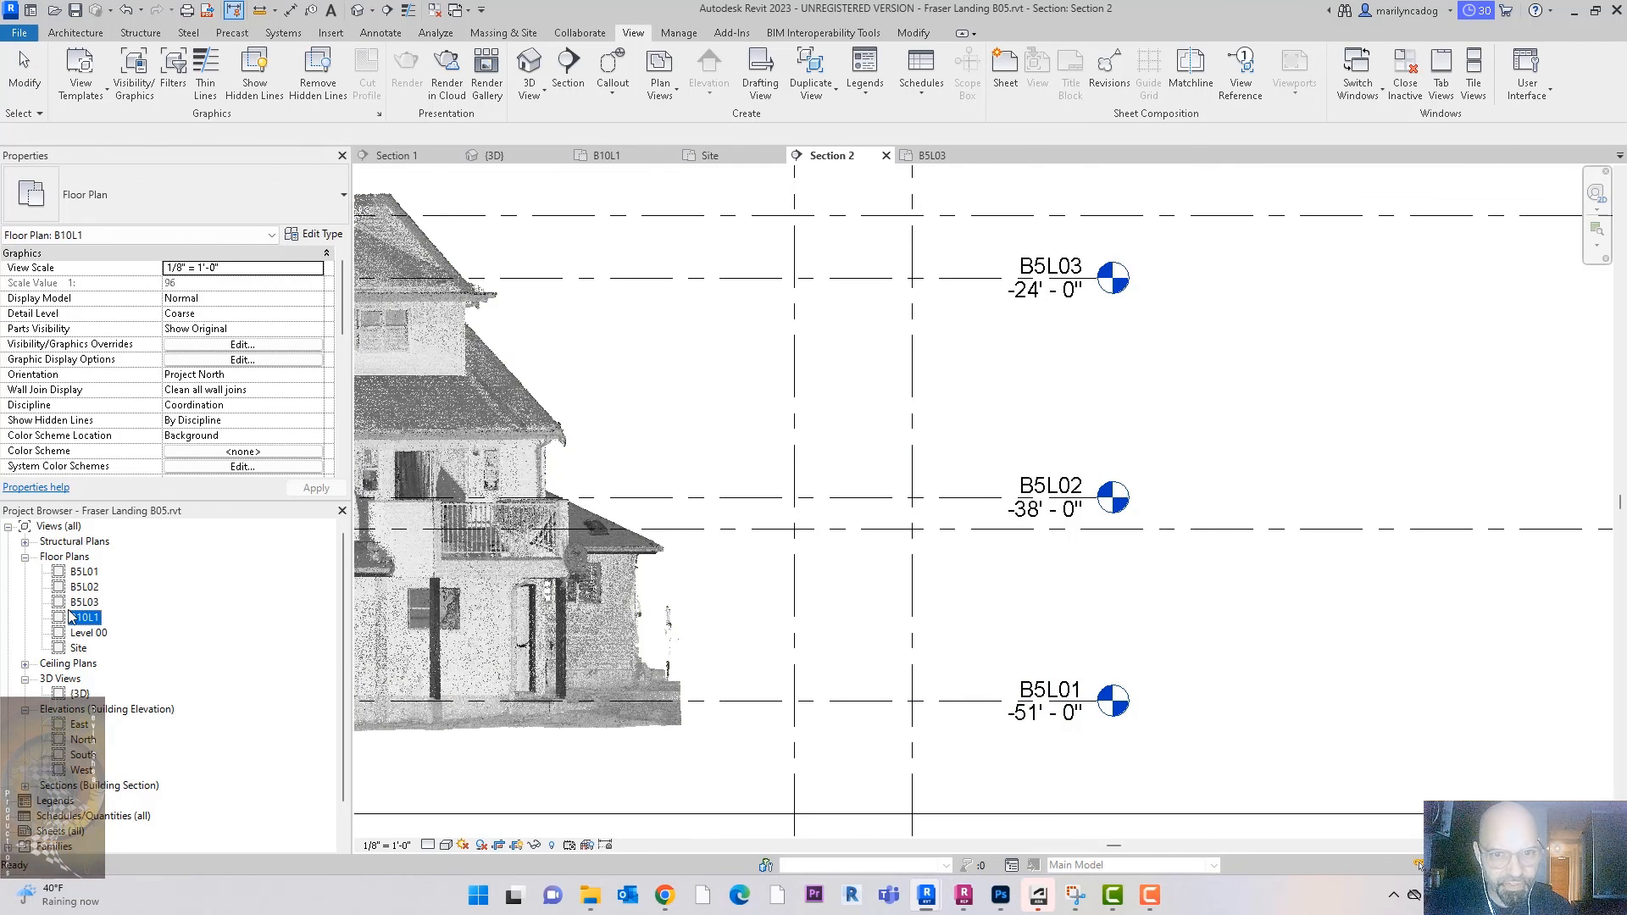
Step: Open the B5L01 floor plan and set the cut plane offset of its view range to 10' 0"
{"action": "double_click", "coordinate": [92, 574]}
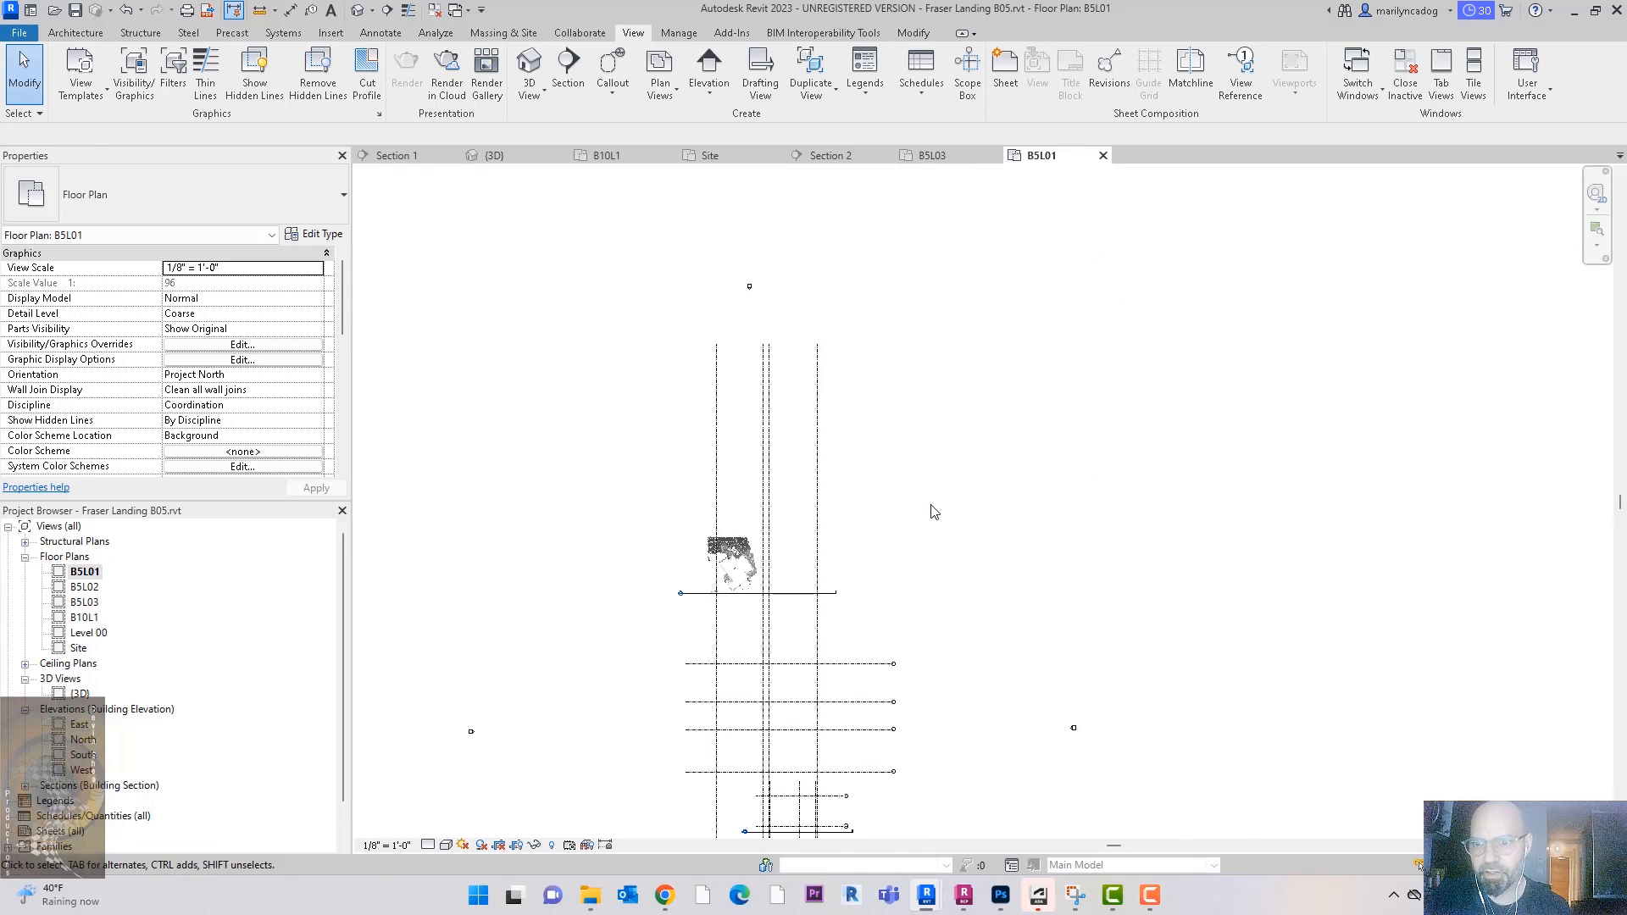
{"action": "scroll", "coordinate": [678, 595], "scroll_direction": "up", "scroll_amount": 5}
{"action": "scroll", "coordinate": [938, 509], "scroll_direction": "up", "scroll_amount": 2}
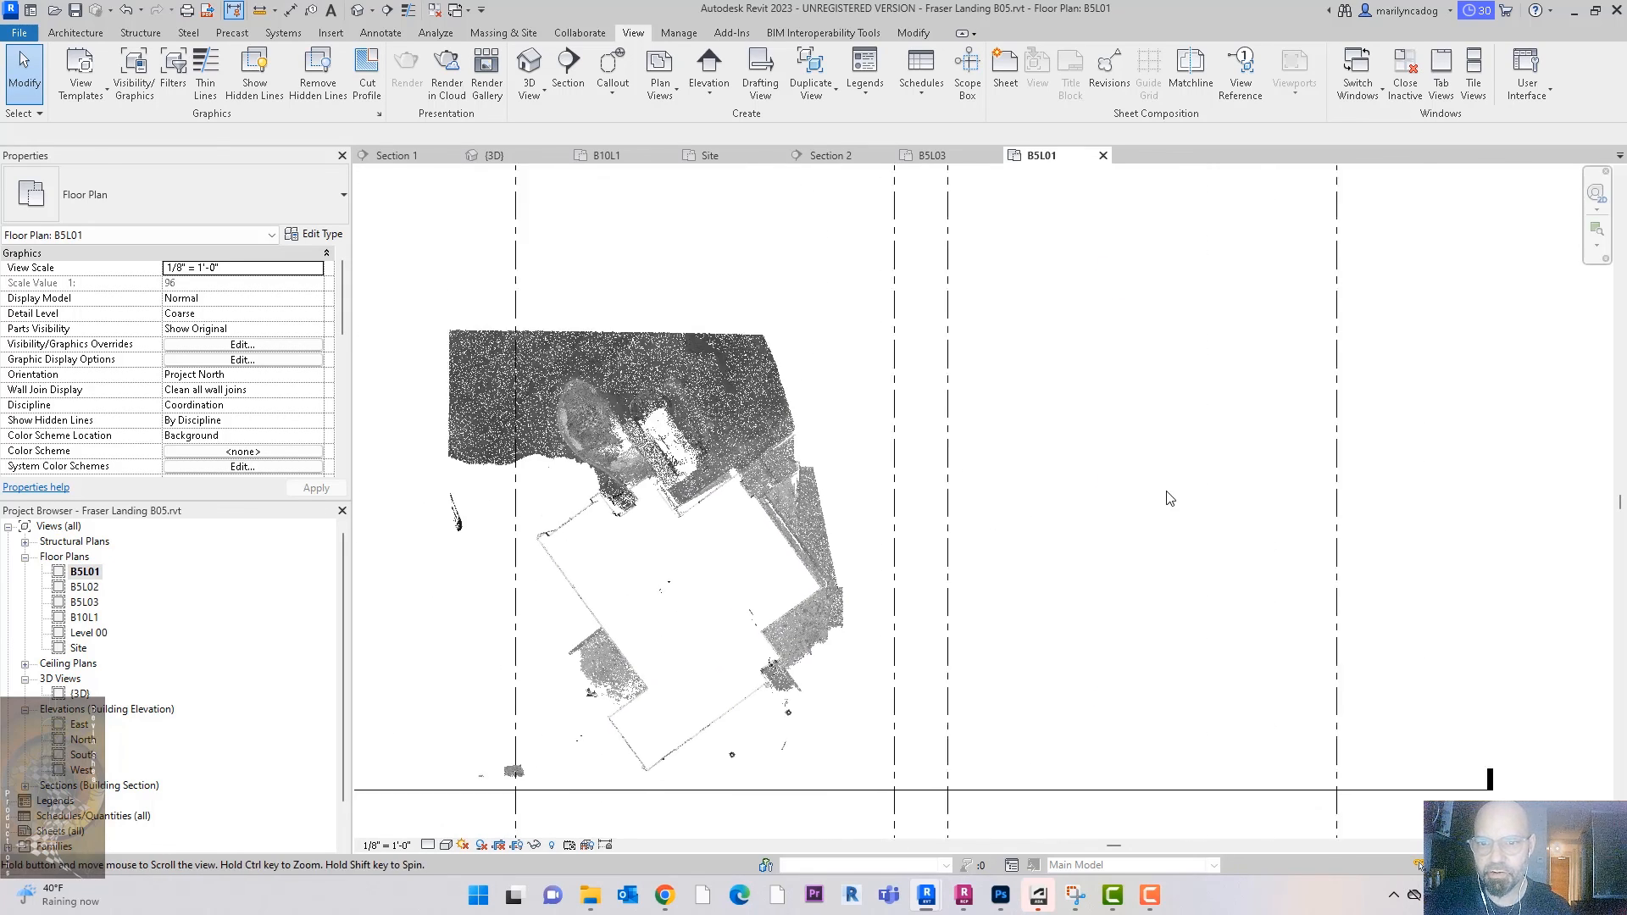
{"action": "key", "text": "v"}
{"action": "key", "text": "r"}
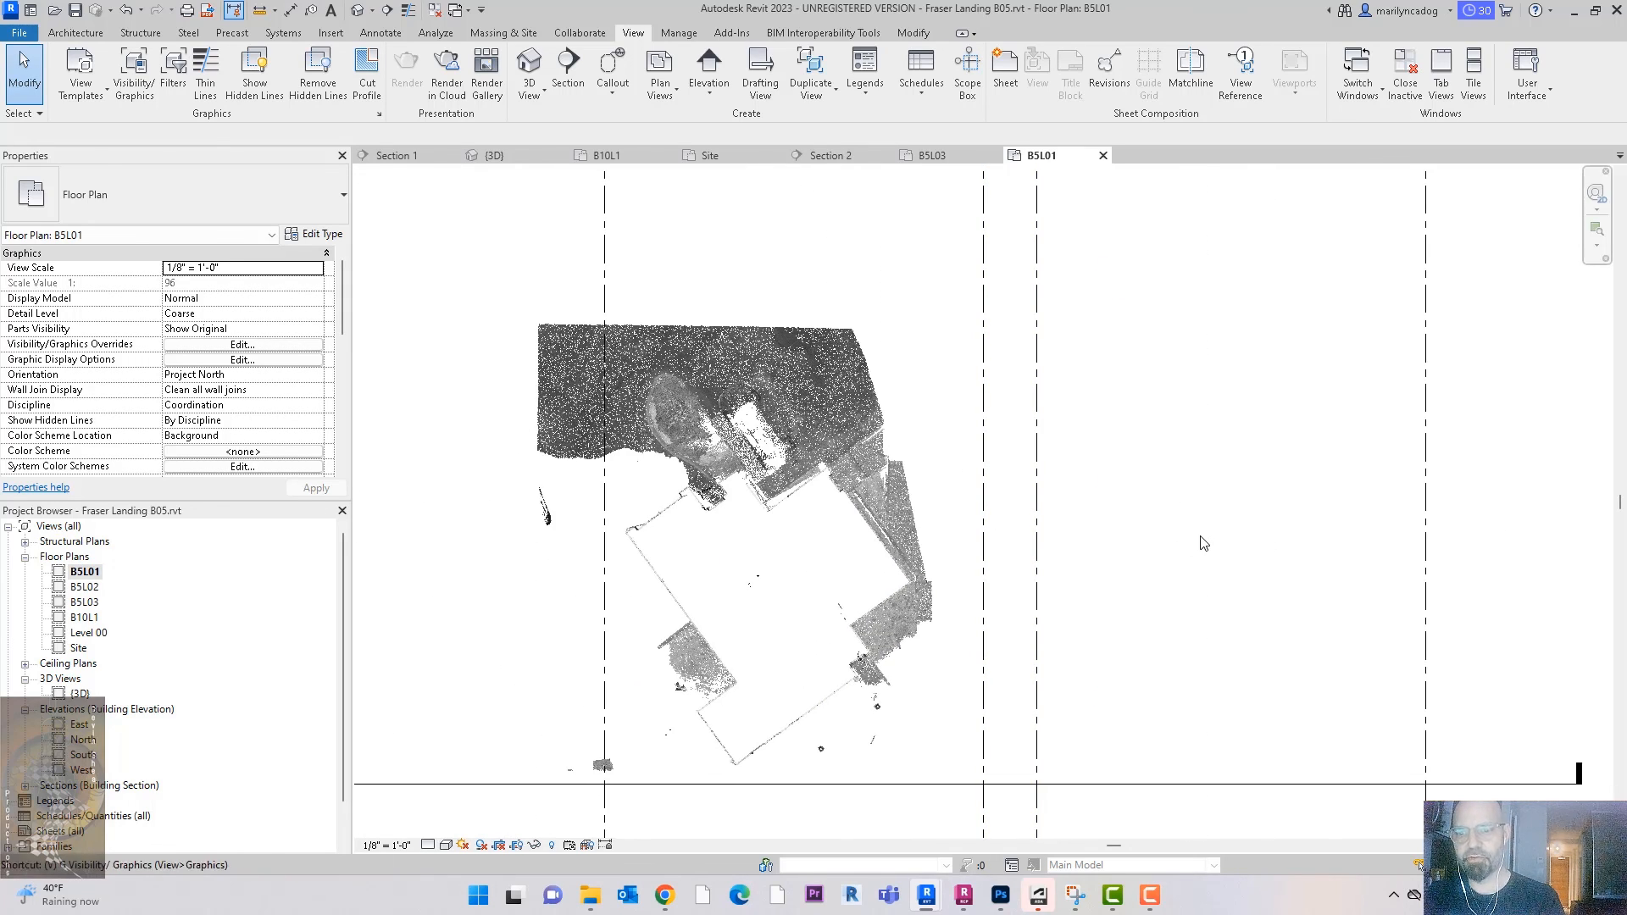
{"action": "left_click_drag", "start_coordinate": [611, 388], "coordinate": [552, 389]}
{"action": "left_click_drag", "start_coordinate": [552, 312], "coordinate": [474, 342]}
{"action": "type", "text": "1"}
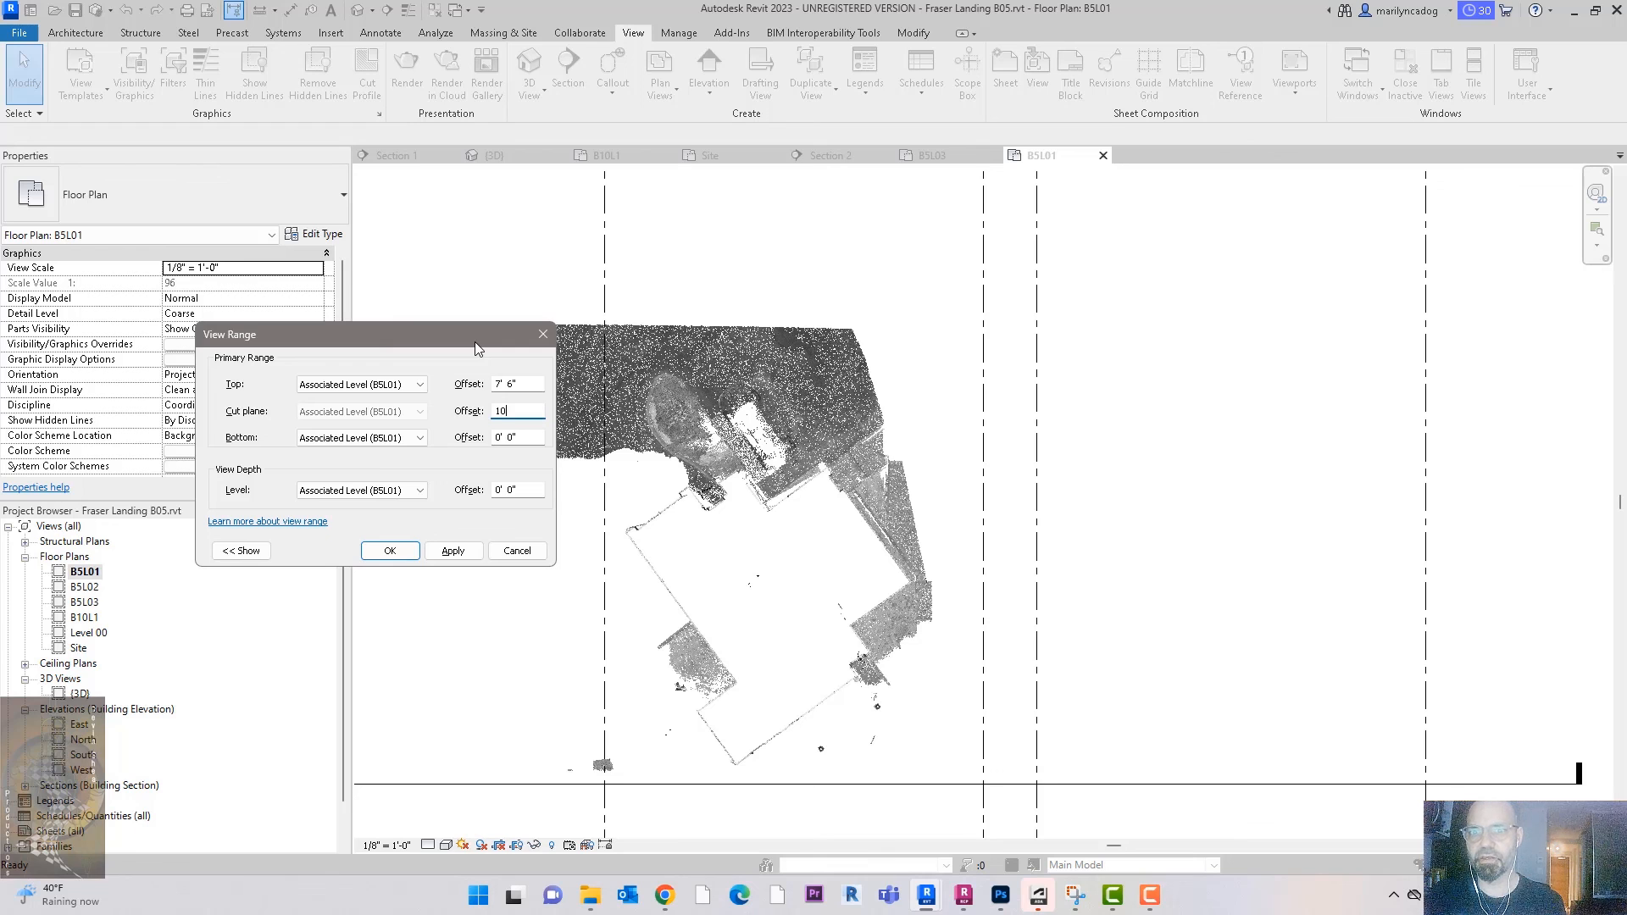
{"action": "type", "text": "0"}
{"action": "key", "text": "Return"}
{"action": "key", "text": "Return"}
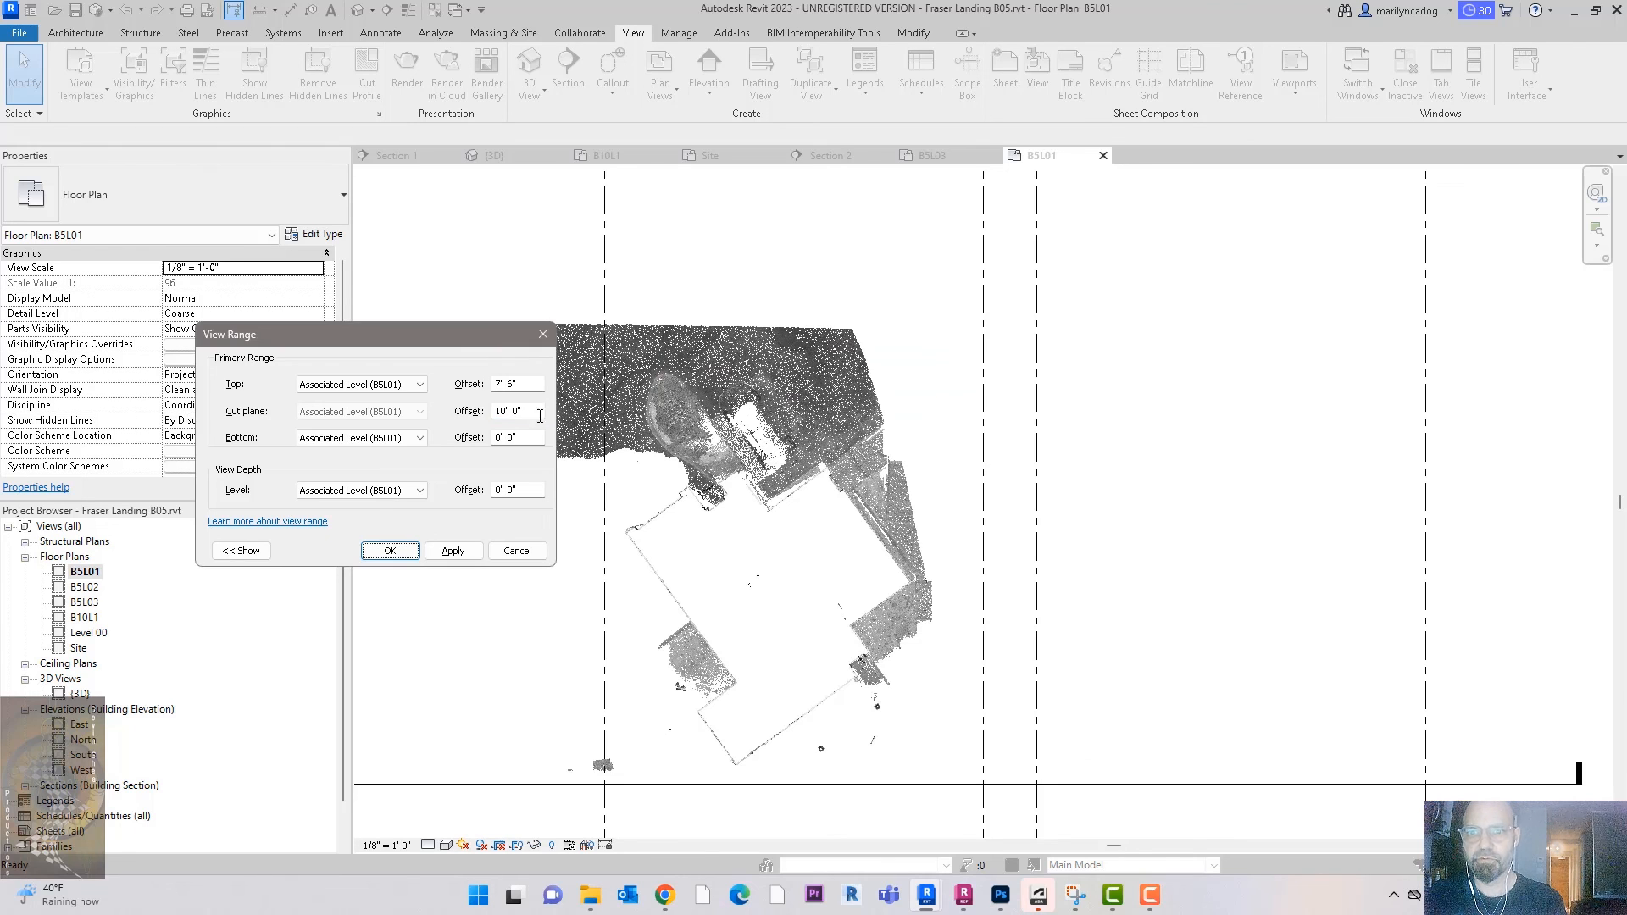
Step: Set the top of the B5L01 view range to Unlimited and apply it to the plan
{"action": "left_click", "coordinate": [419, 385]}
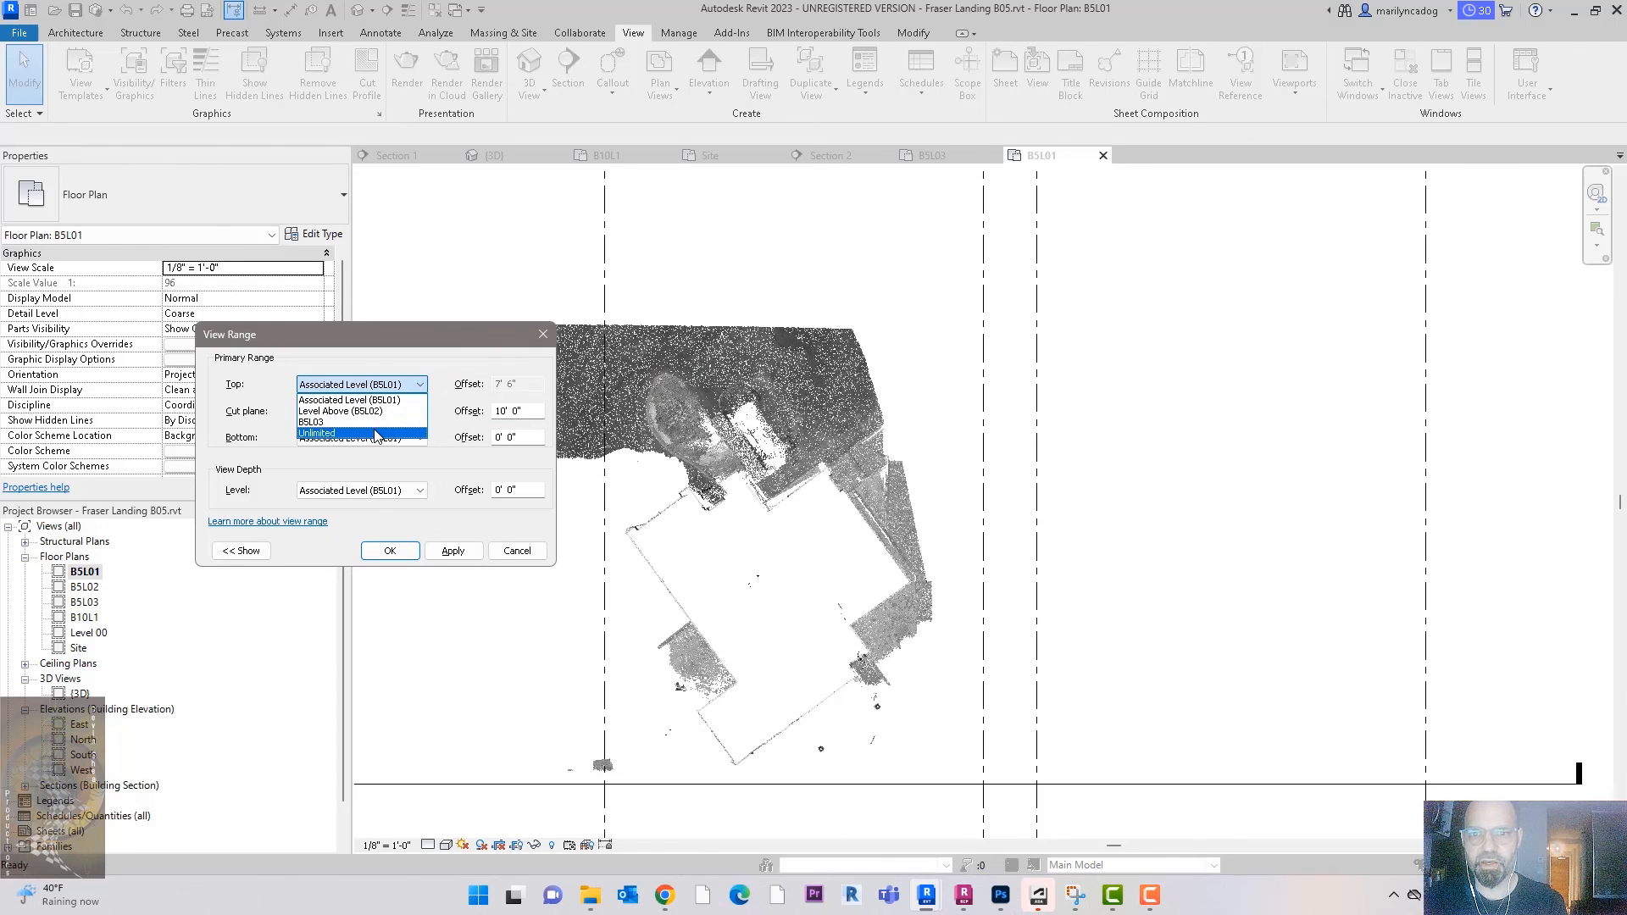
{"action": "left_click", "coordinate": [377, 433]}
{"action": "left_click", "coordinate": [466, 552]}
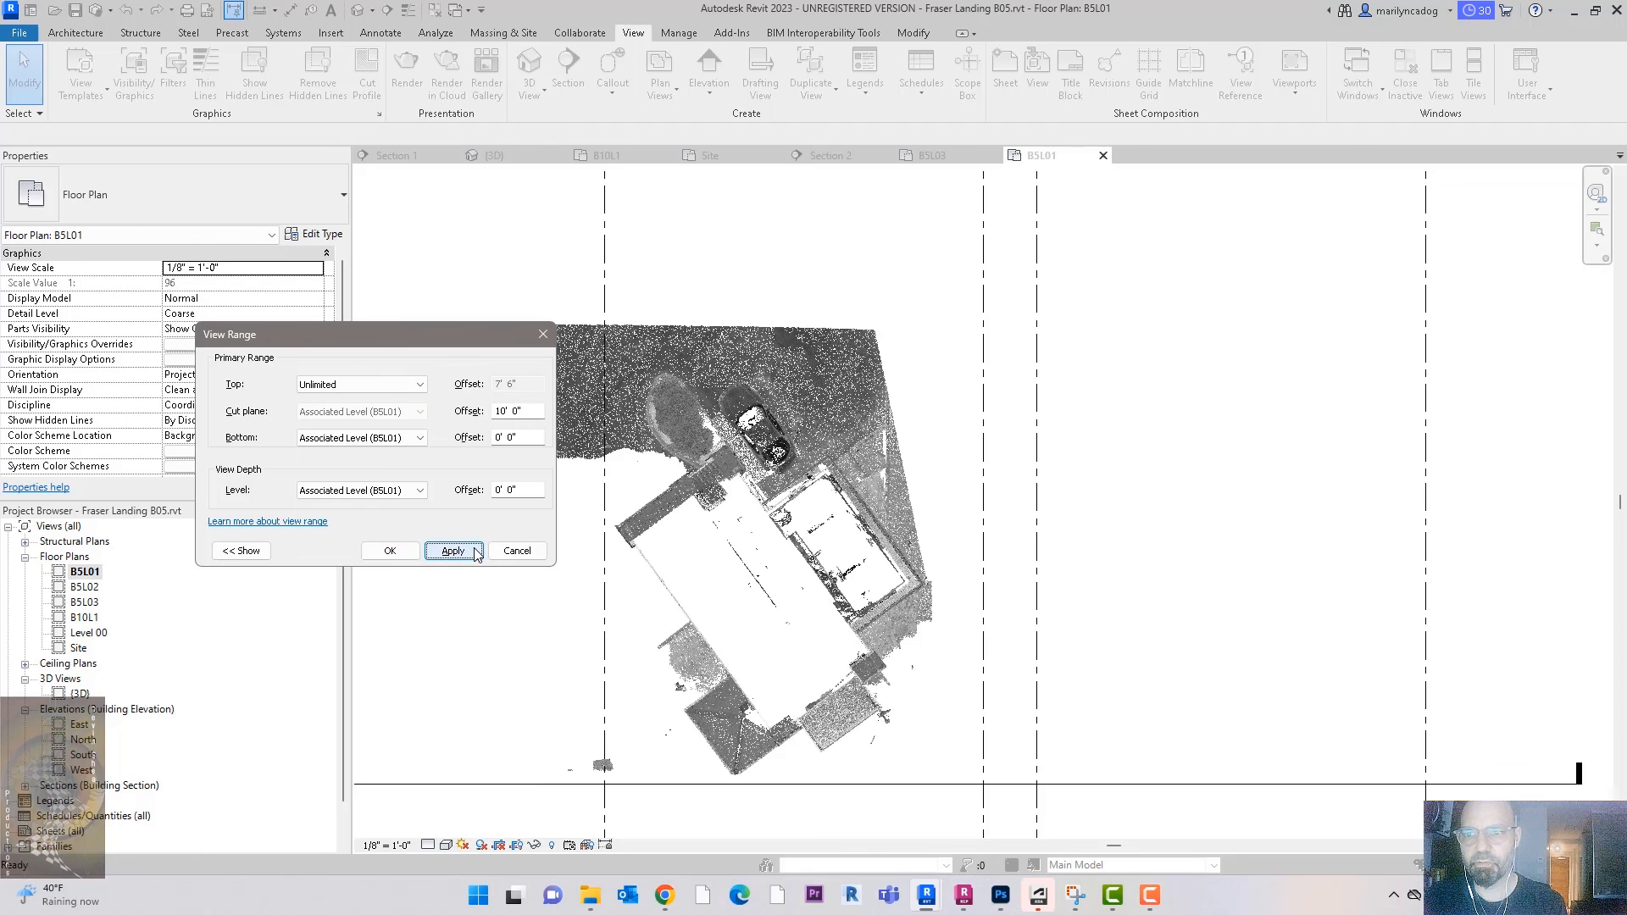
Step: Try a cut plane offset of 1' 0" in the B5L01 view range
{"action": "left_click_drag", "start_coordinate": [534, 410], "coordinate": [451, 420]}
{"action": "type", "text": "1"}
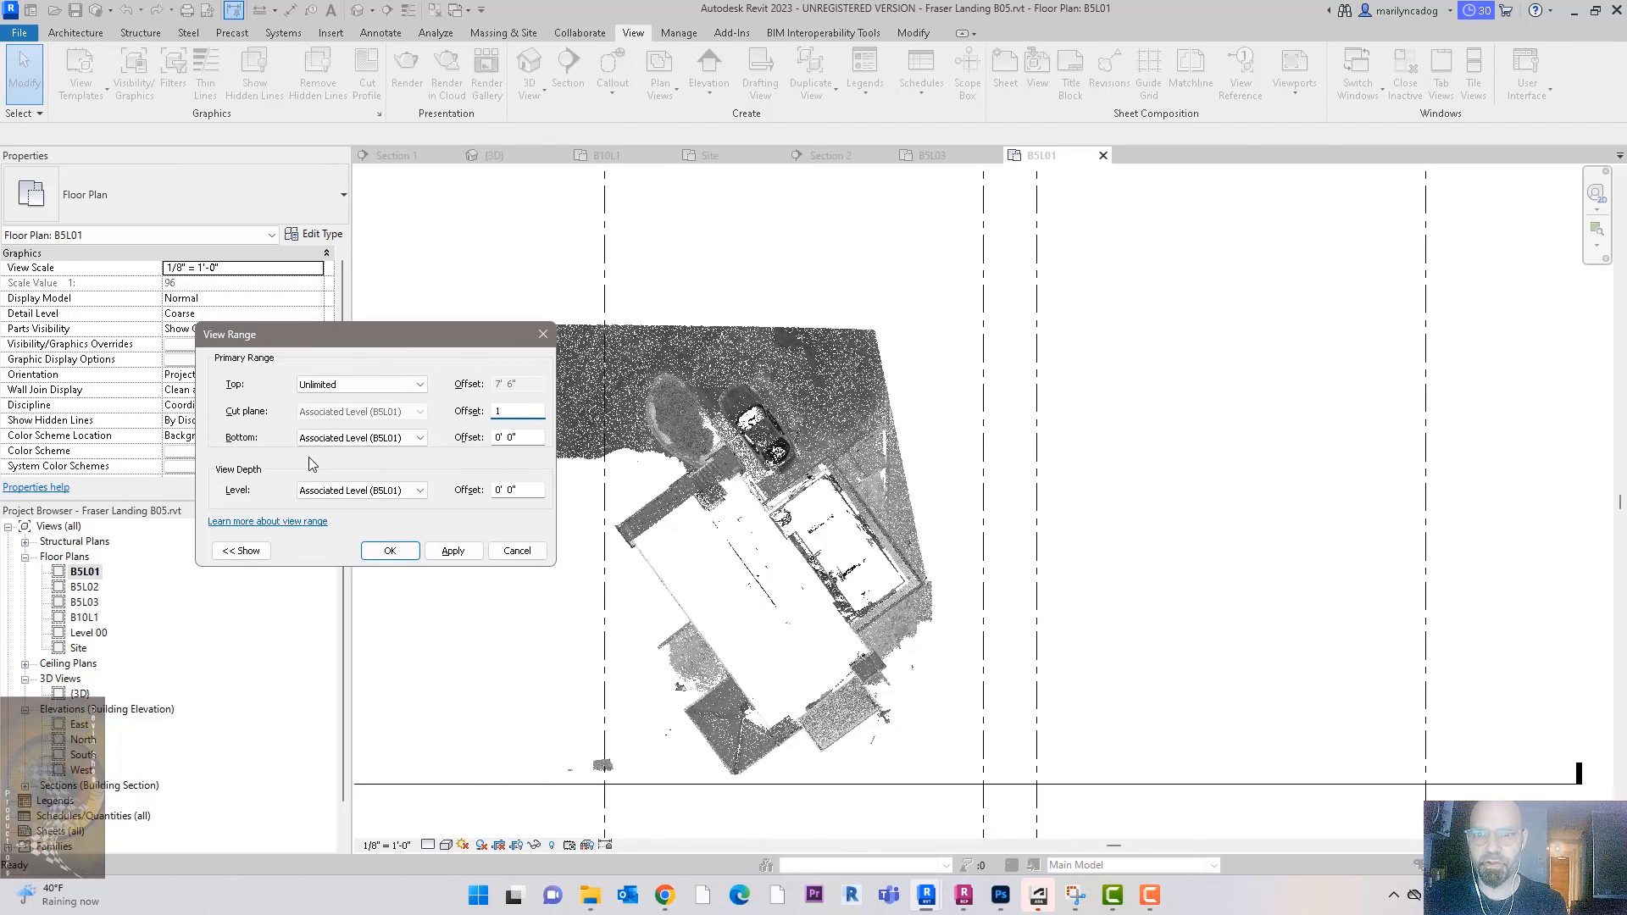
{"action": "left_click", "coordinate": [451, 550]}
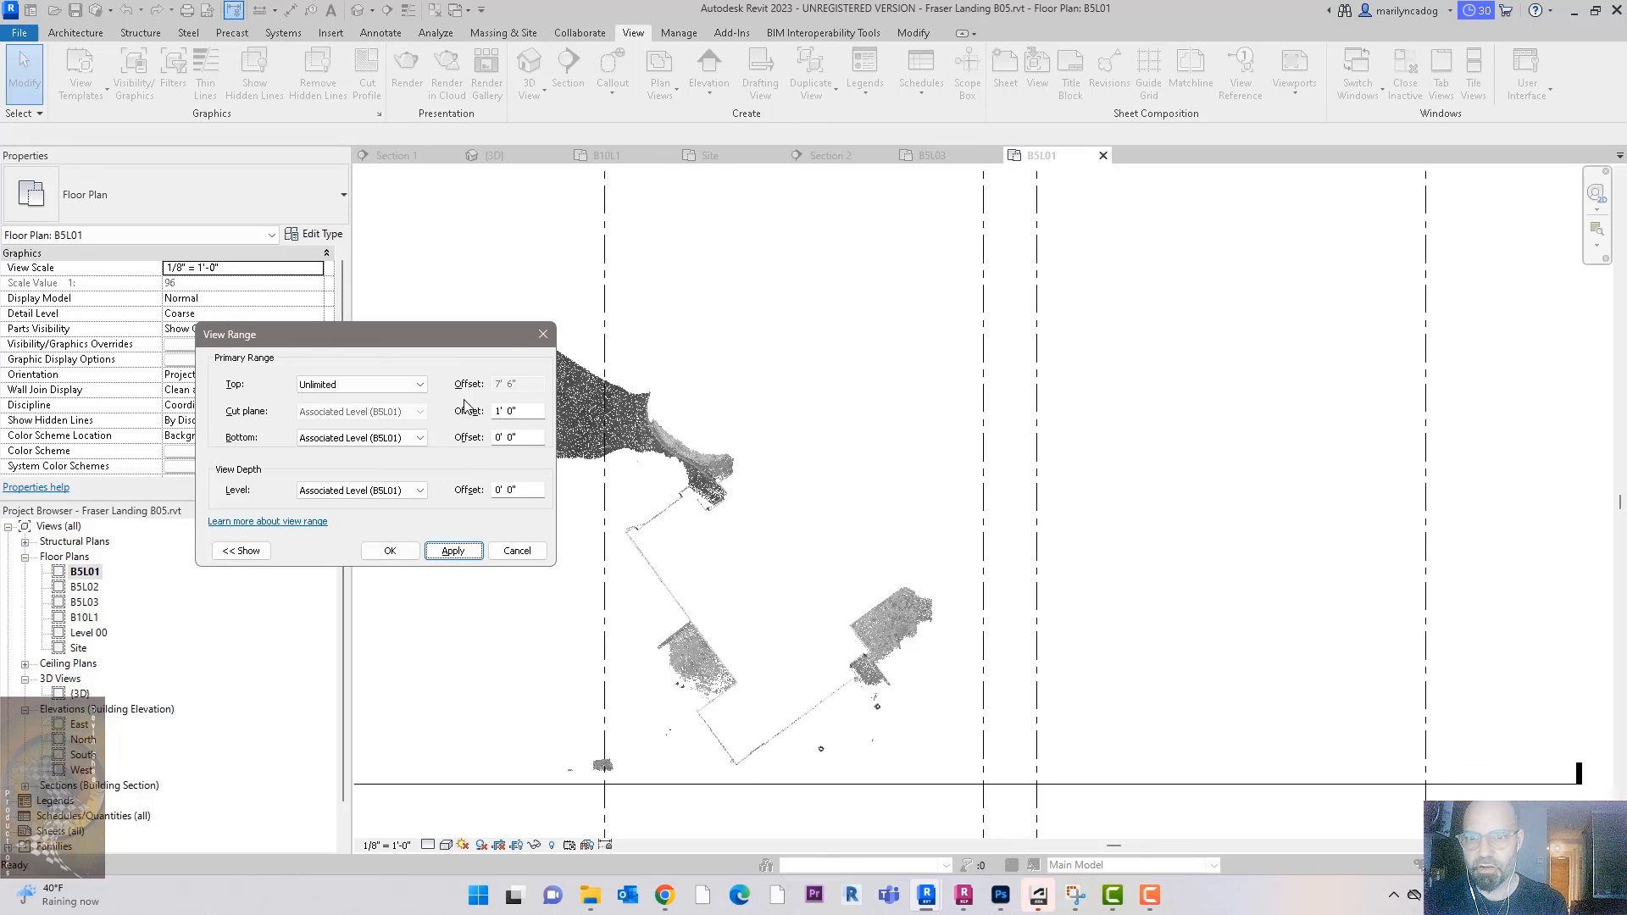
Step: Set the B5L01 cut plane offset to 3' 0" and accept the view range
{"action": "left_click_drag", "start_coordinate": [523, 411], "coordinate": [455, 407]}
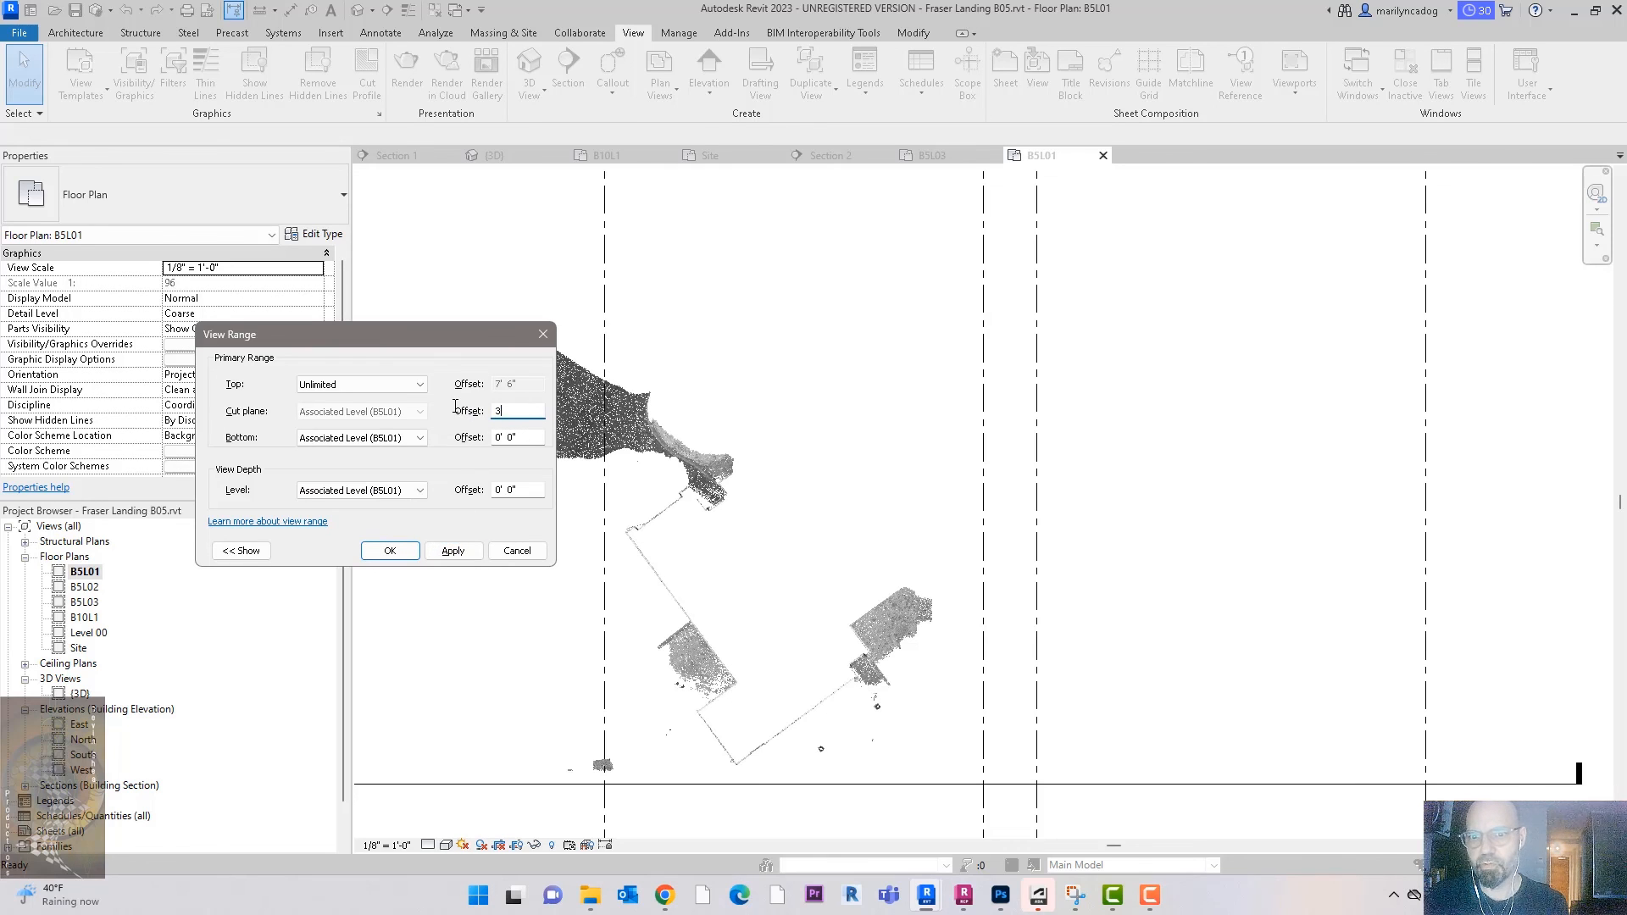
{"action": "type", "text": "3"}
{"action": "left_click", "coordinate": [453, 551]}
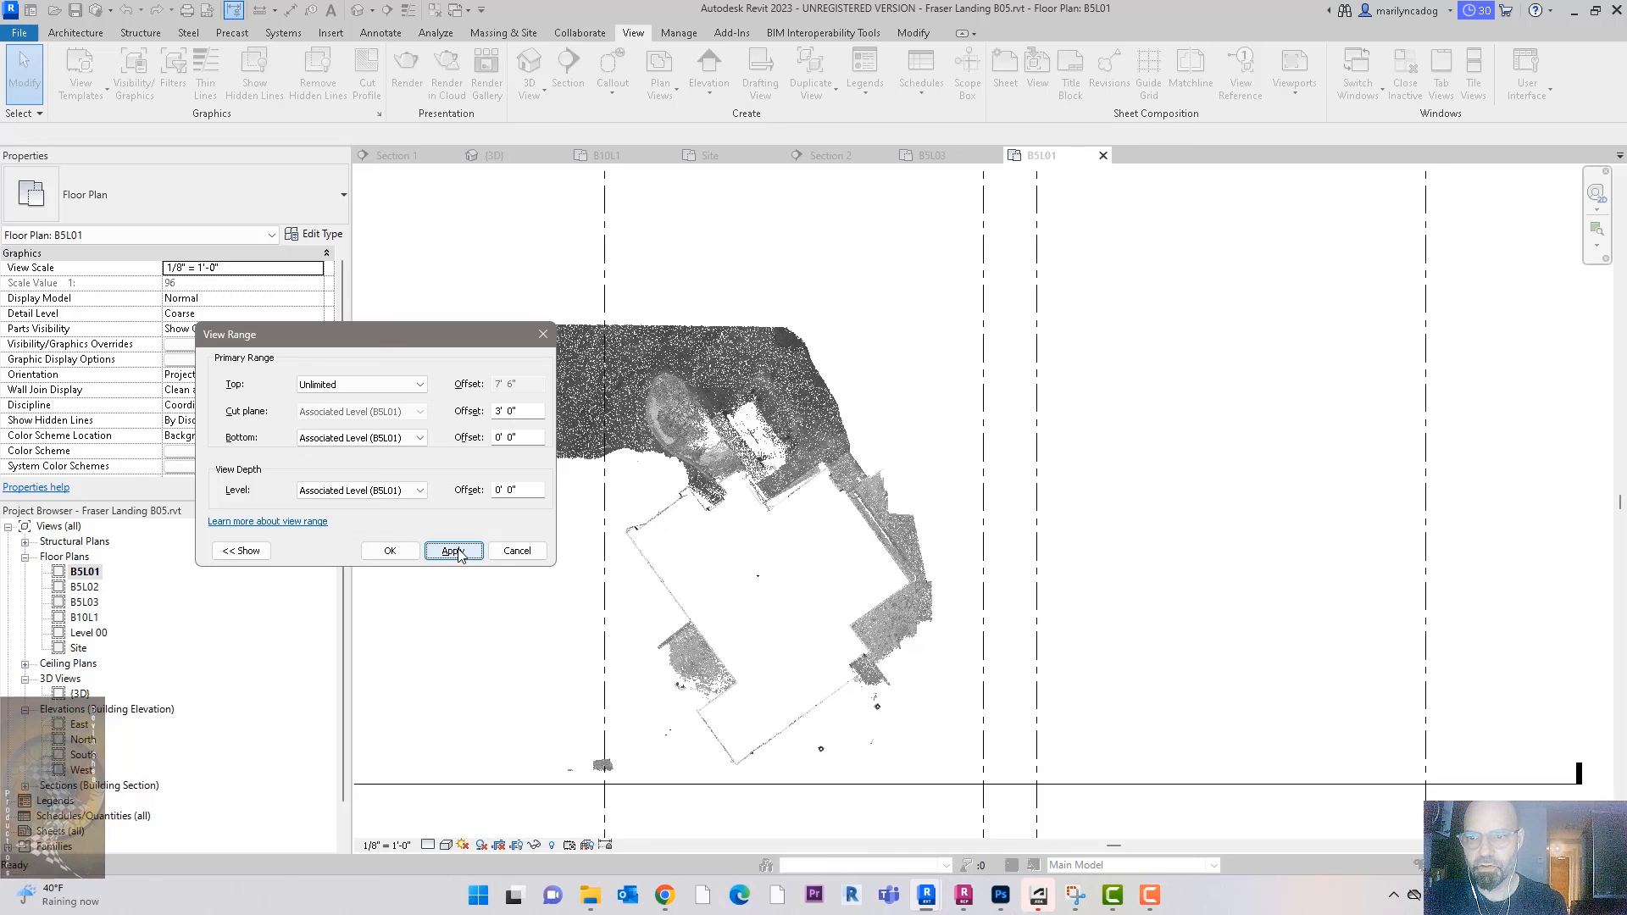
{"action": "left_click", "coordinate": [391, 552]}
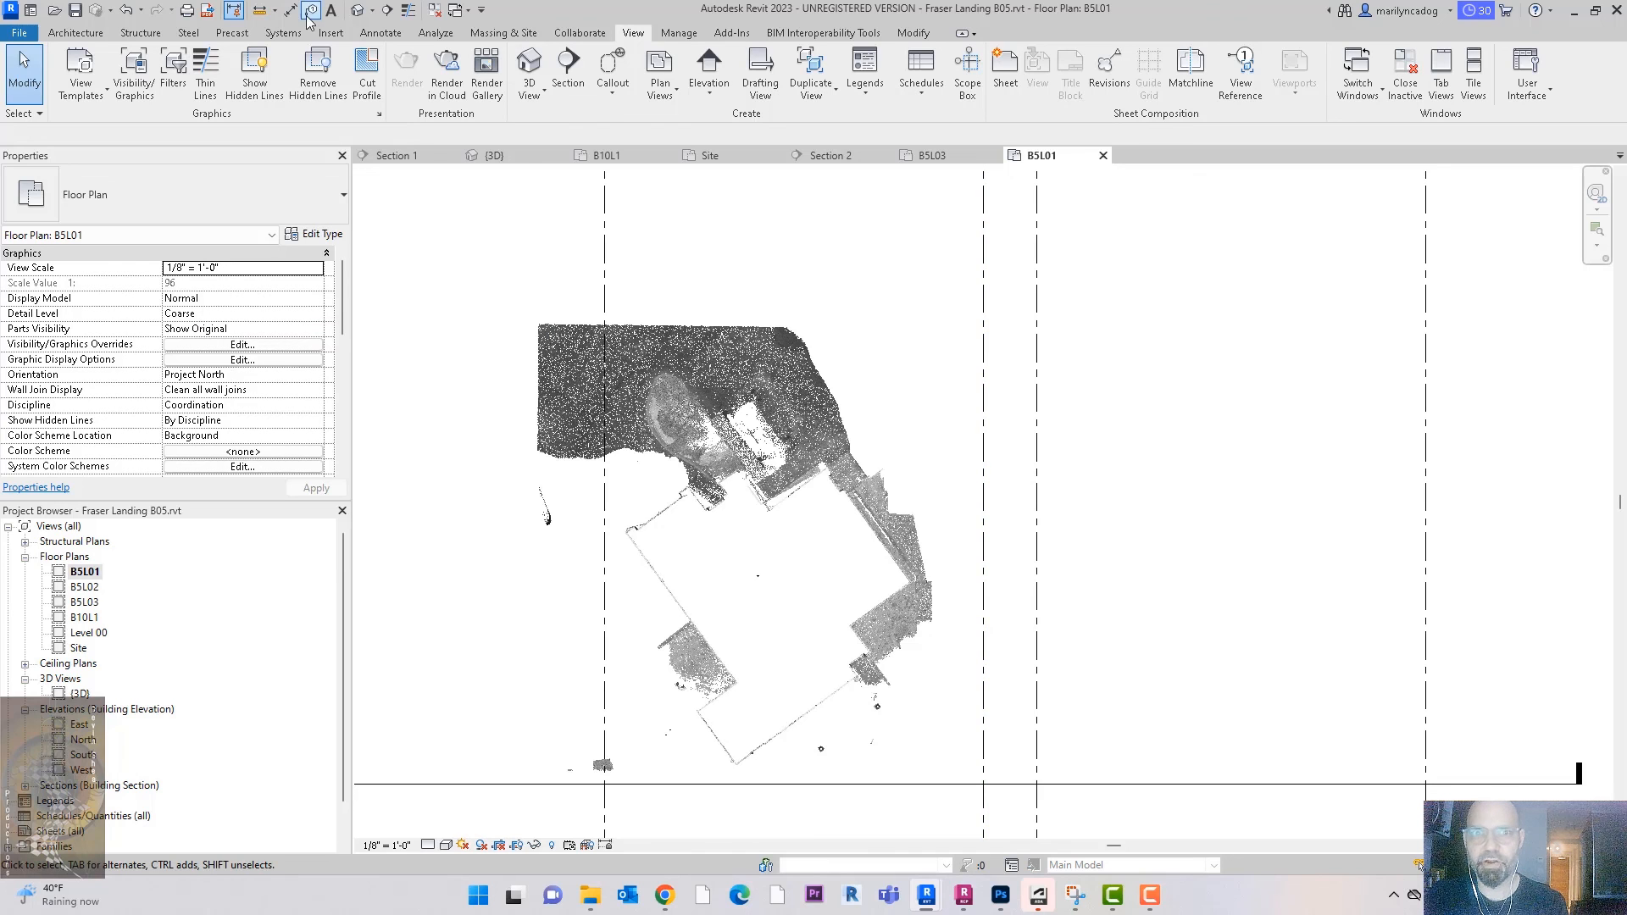
Step: Draw a Generic - 4" architectural wall about 8' long along the recessed wall line at the scan's northwest side
{"action": "left_click", "coordinate": [75, 33]}
{"action": "left_click", "coordinate": [69, 92]}
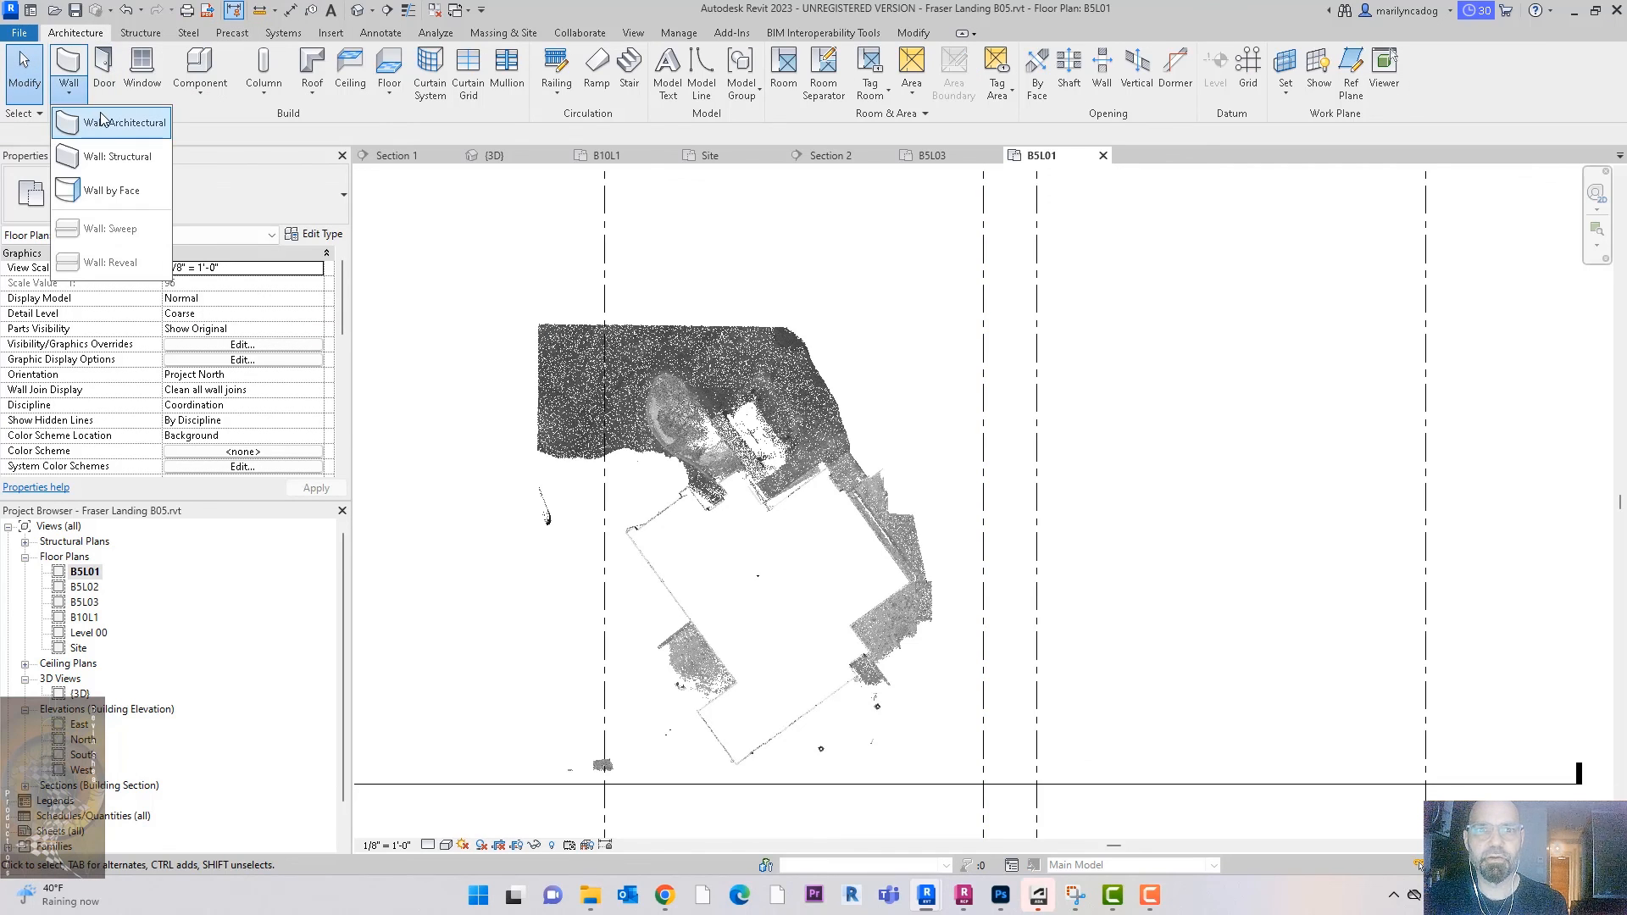
{"action": "left_click", "coordinate": [102, 122]}
{"action": "scroll", "coordinate": [627, 585], "scroll_direction": "up", "scroll_amount": 5}
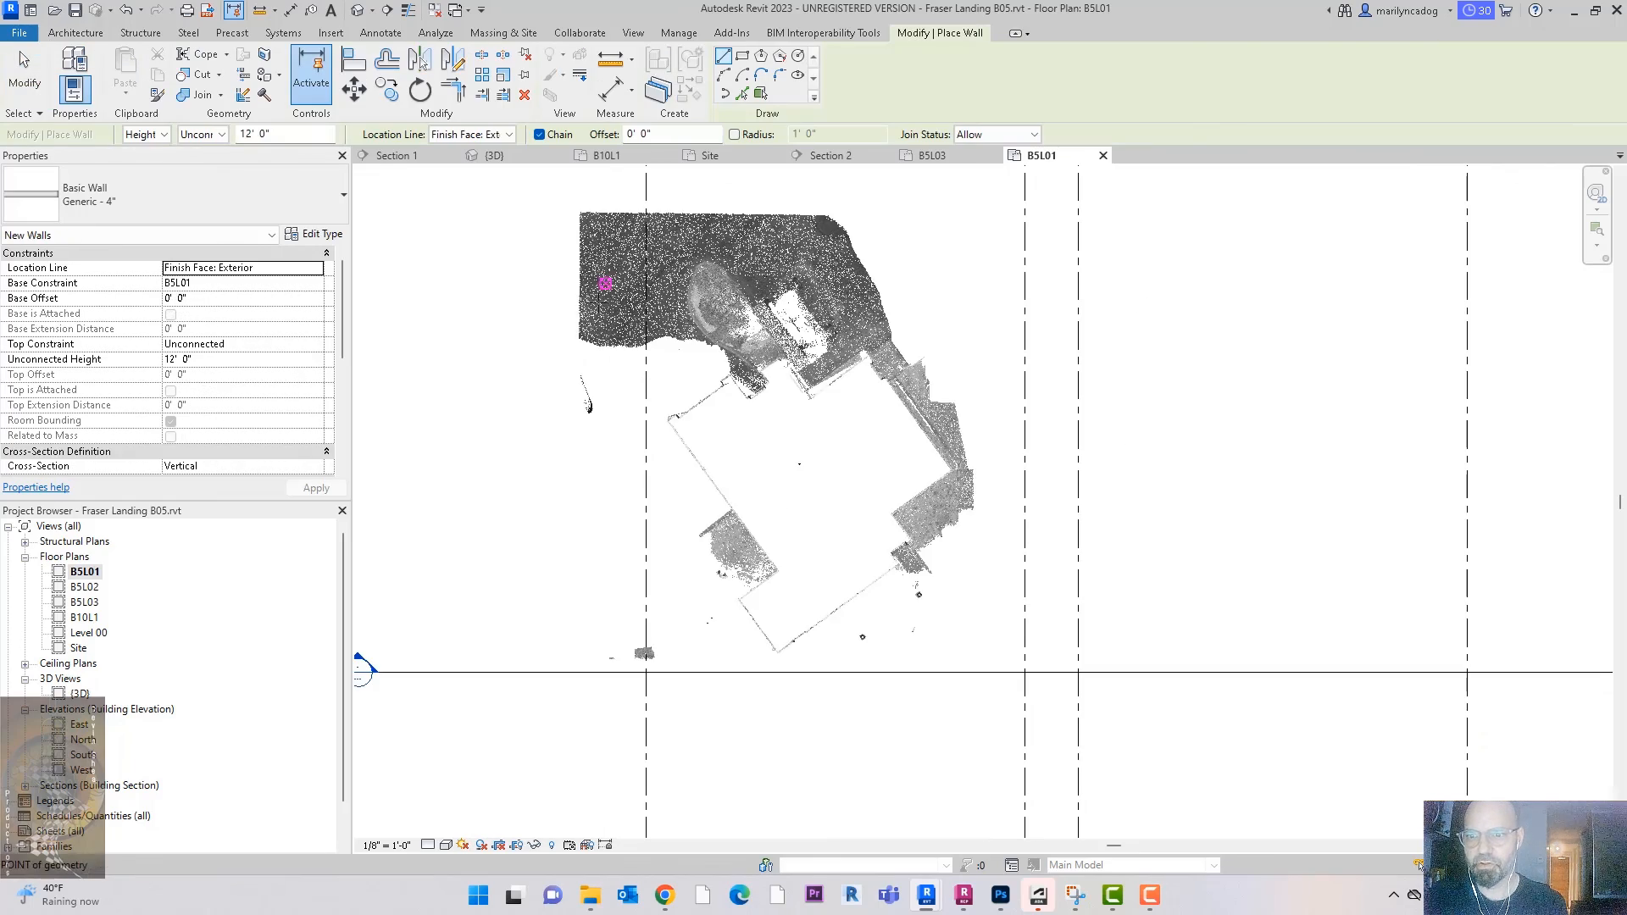
{"action": "scroll", "coordinate": [742, 432], "scroll_direction": "up", "scroll_amount": 4}
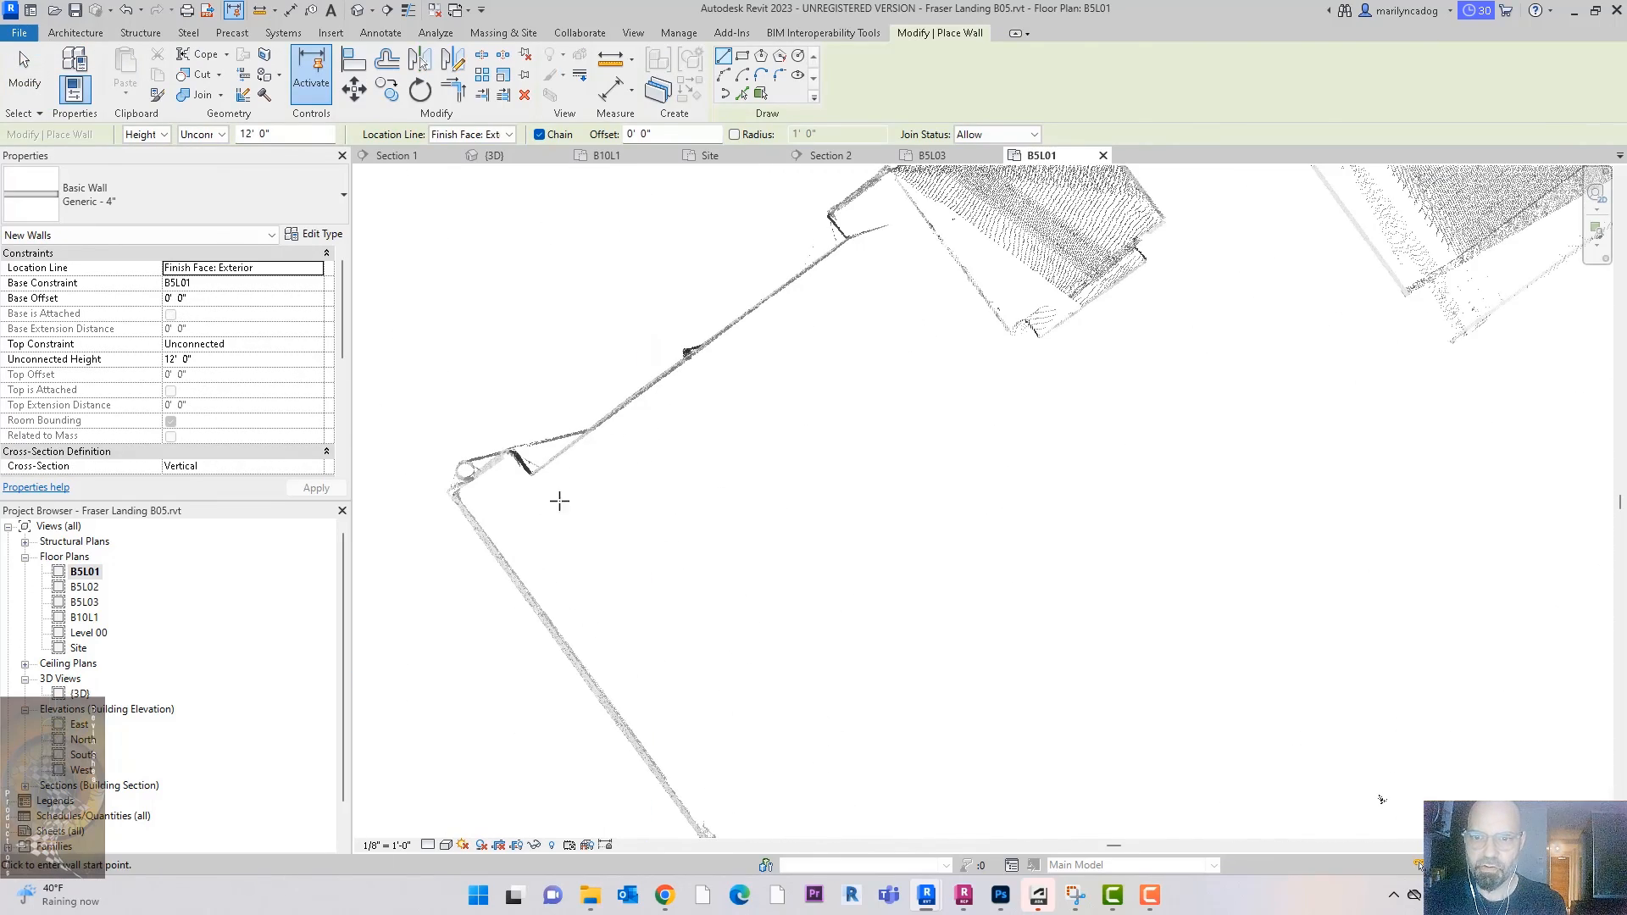
{"action": "left_click", "coordinate": [523, 477]}
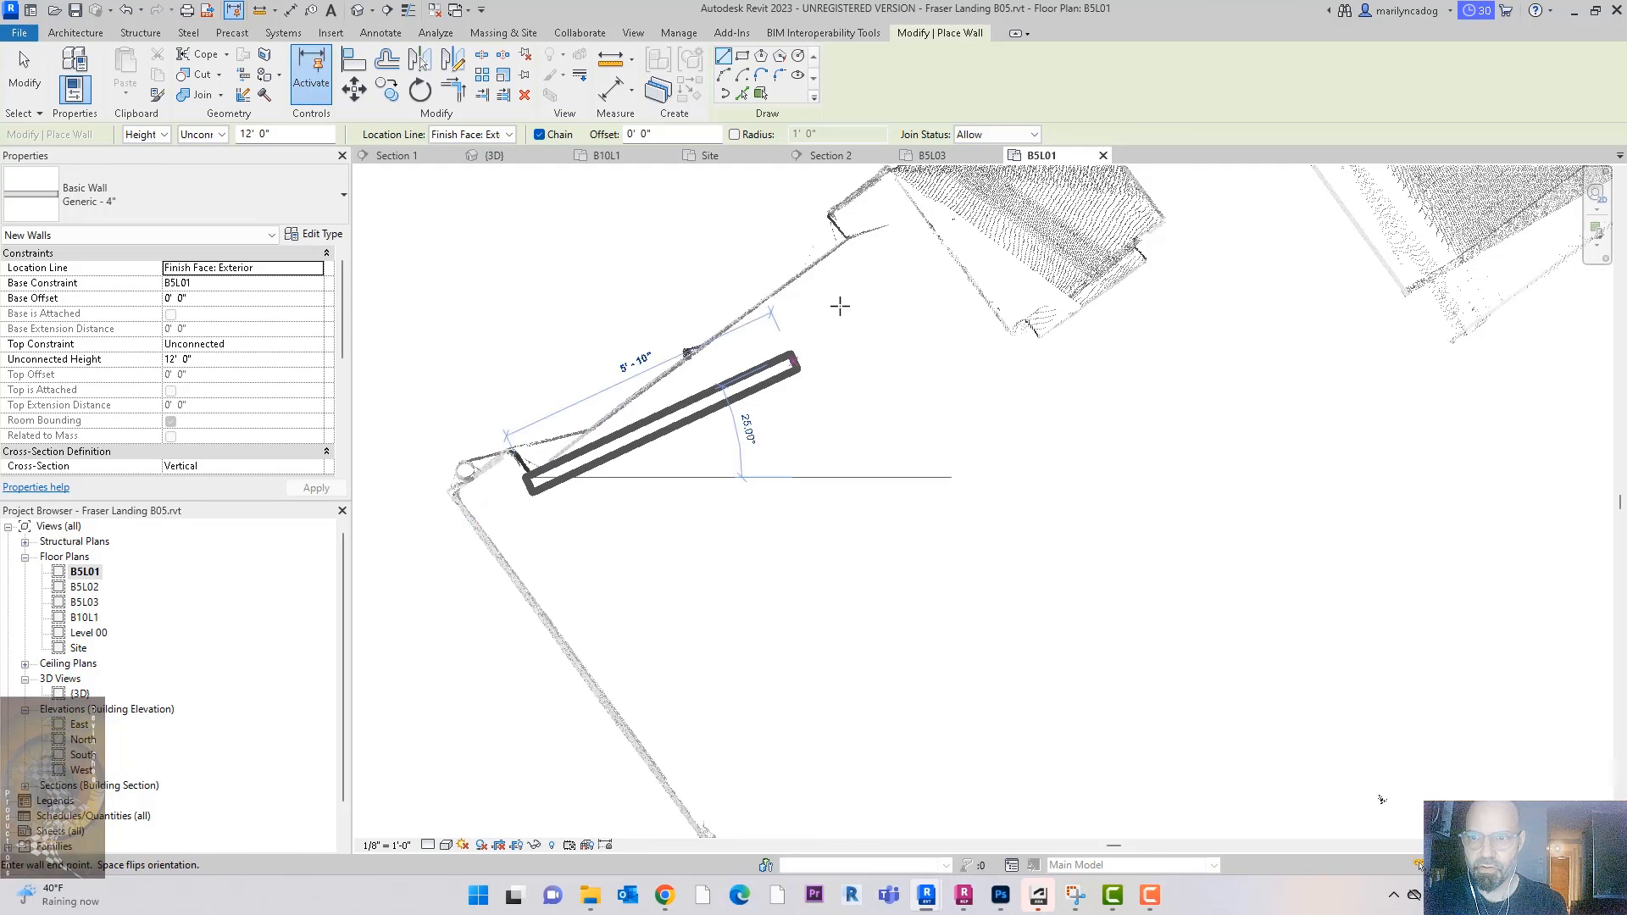
{"action": "left_click", "coordinate": [847, 242]}
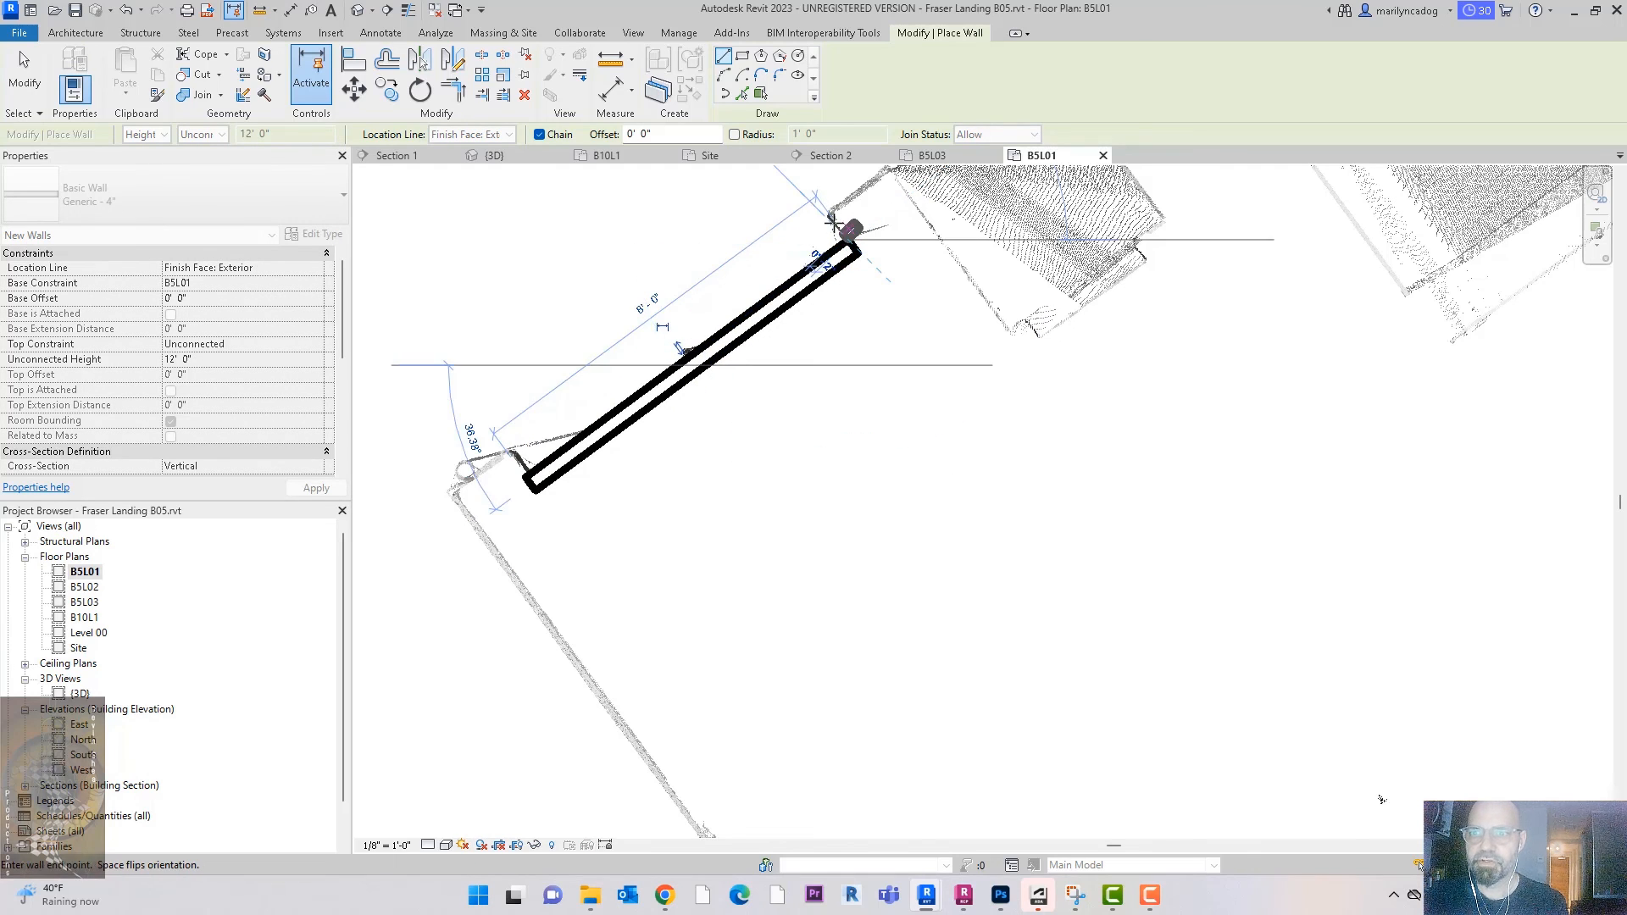
{"action": "middle_click_drag", "start_coordinate": [832, 220], "coordinate": [863, 328]}
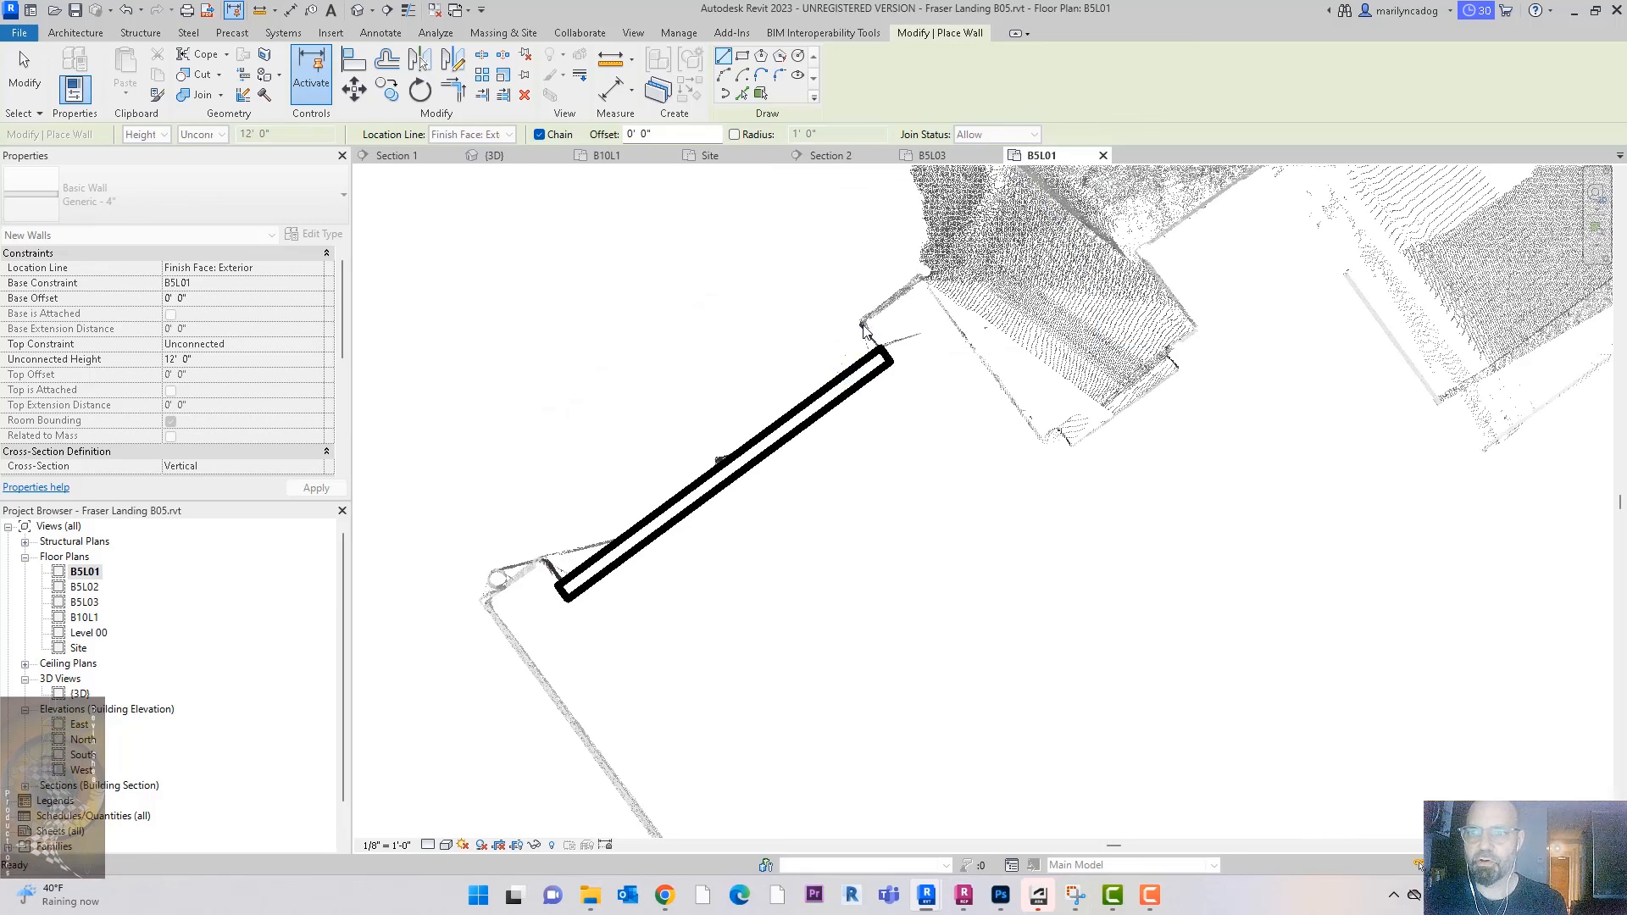
Step: End the wall chain and delete the wall just drawn on the recessed line
{"action": "key", "text": "Escape"}
{"action": "key", "text": "Escape"}
{"action": "left_click", "coordinate": [843, 407]}
{"action": "key", "text": "Delete"}
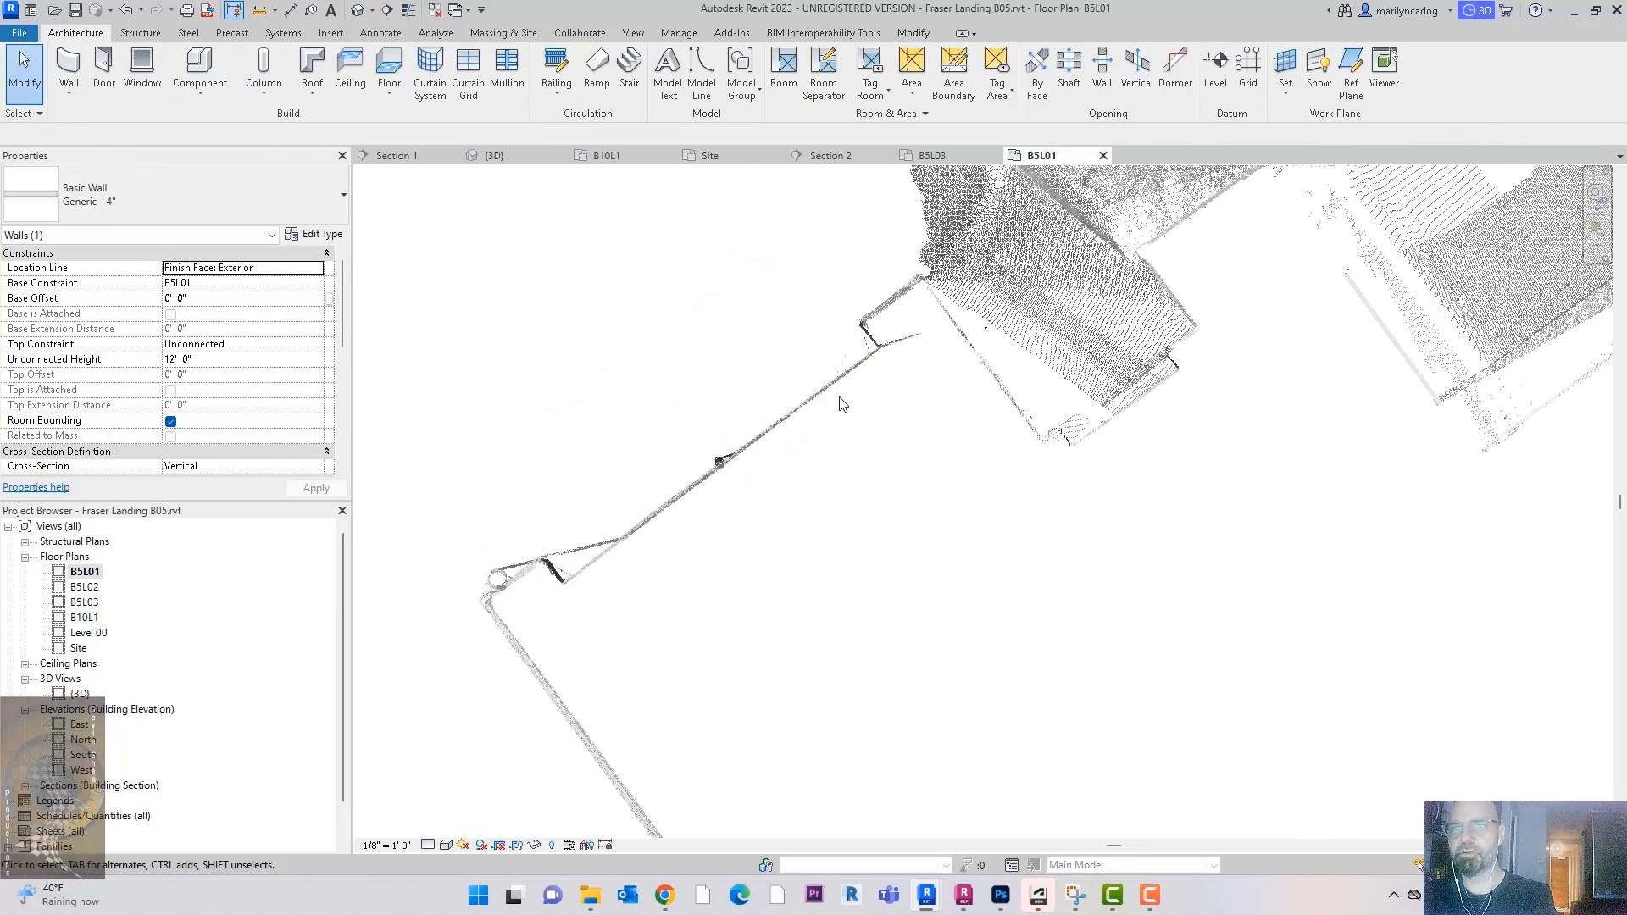
Step: Draw a Generic - 4" architectural wall about 10' 10" long from the scan's west outer corner to the start of the entry recess
{"action": "left_click", "coordinate": [70, 68]}
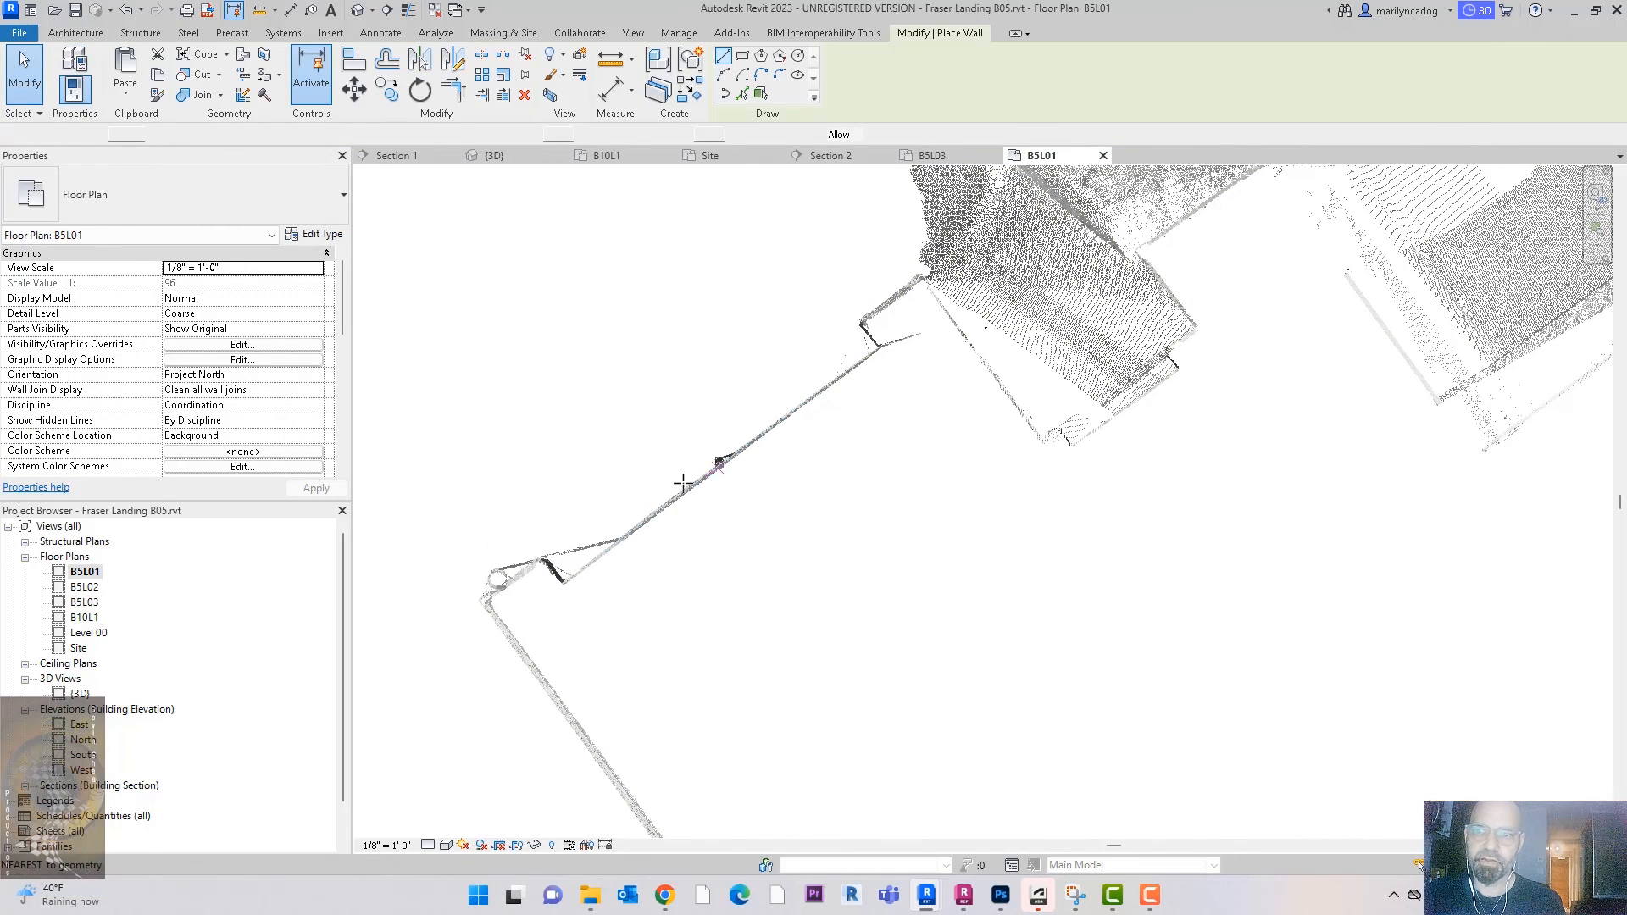
{"action": "left_click", "coordinate": [485, 601]}
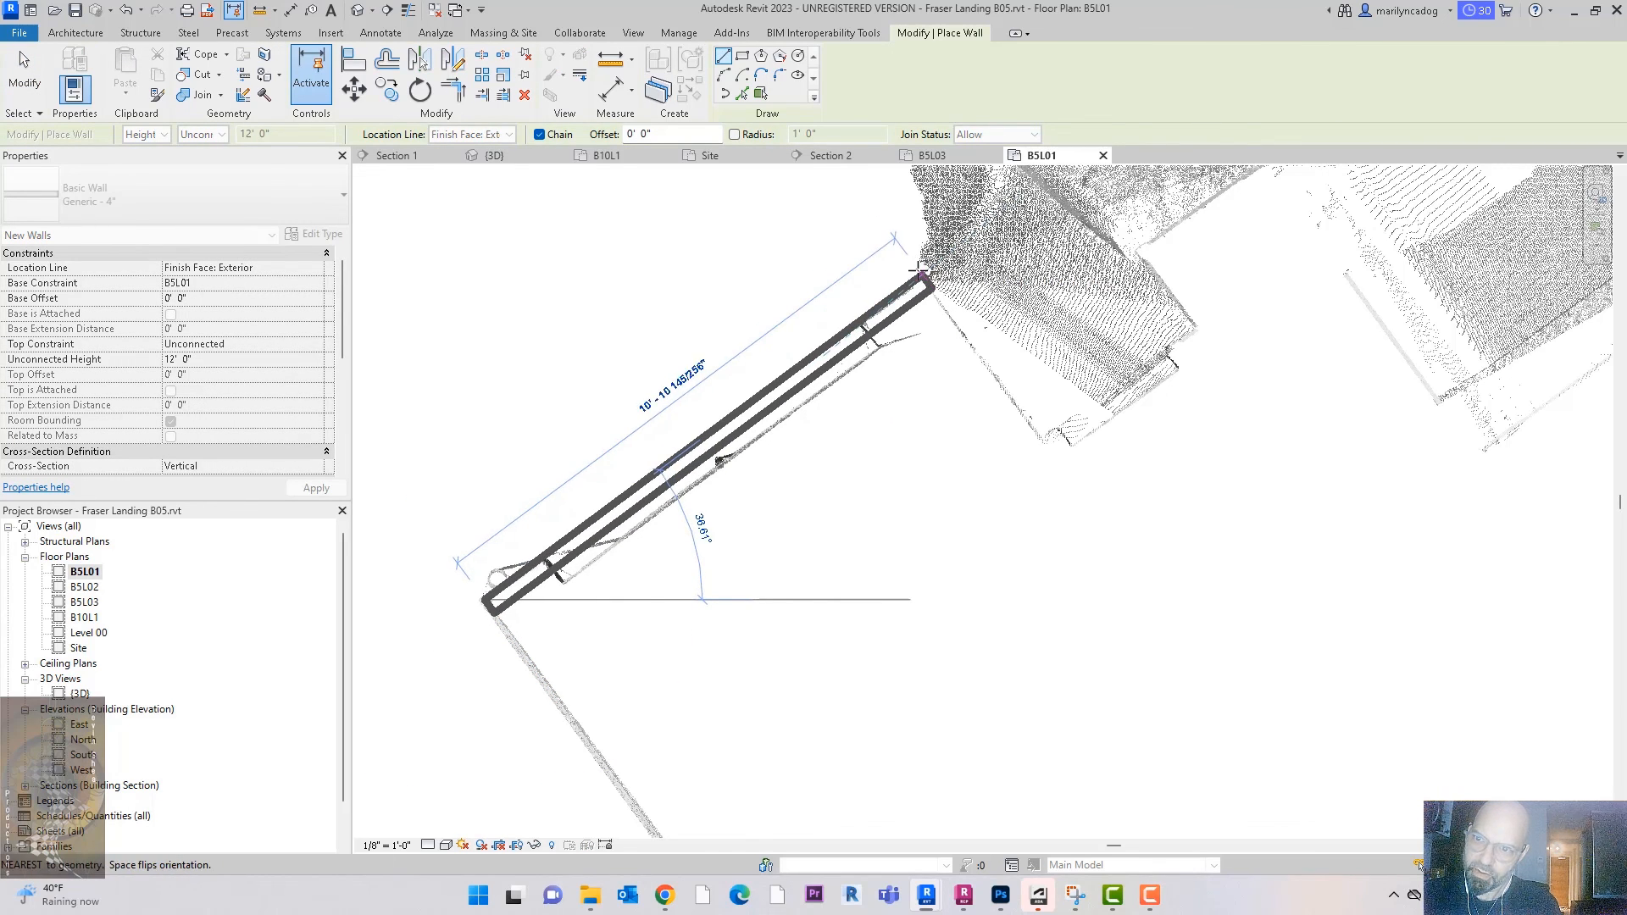
{"action": "scroll", "coordinate": [918, 269], "scroll_direction": "up", "scroll_amount": 1}
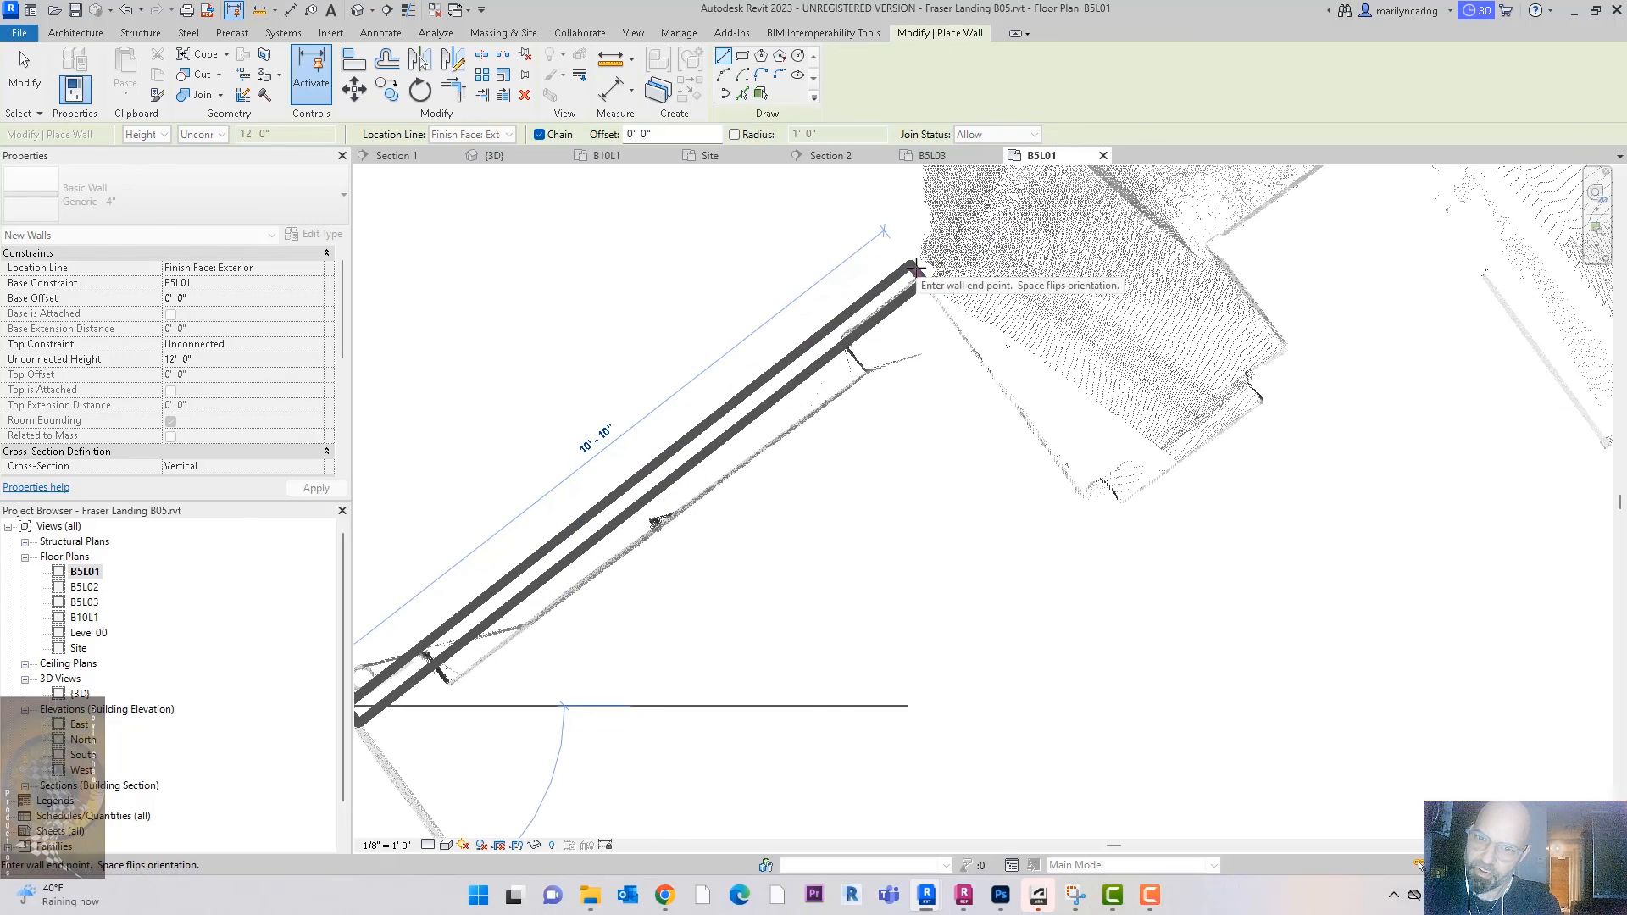
{"action": "left_click", "coordinate": [917, 270]}
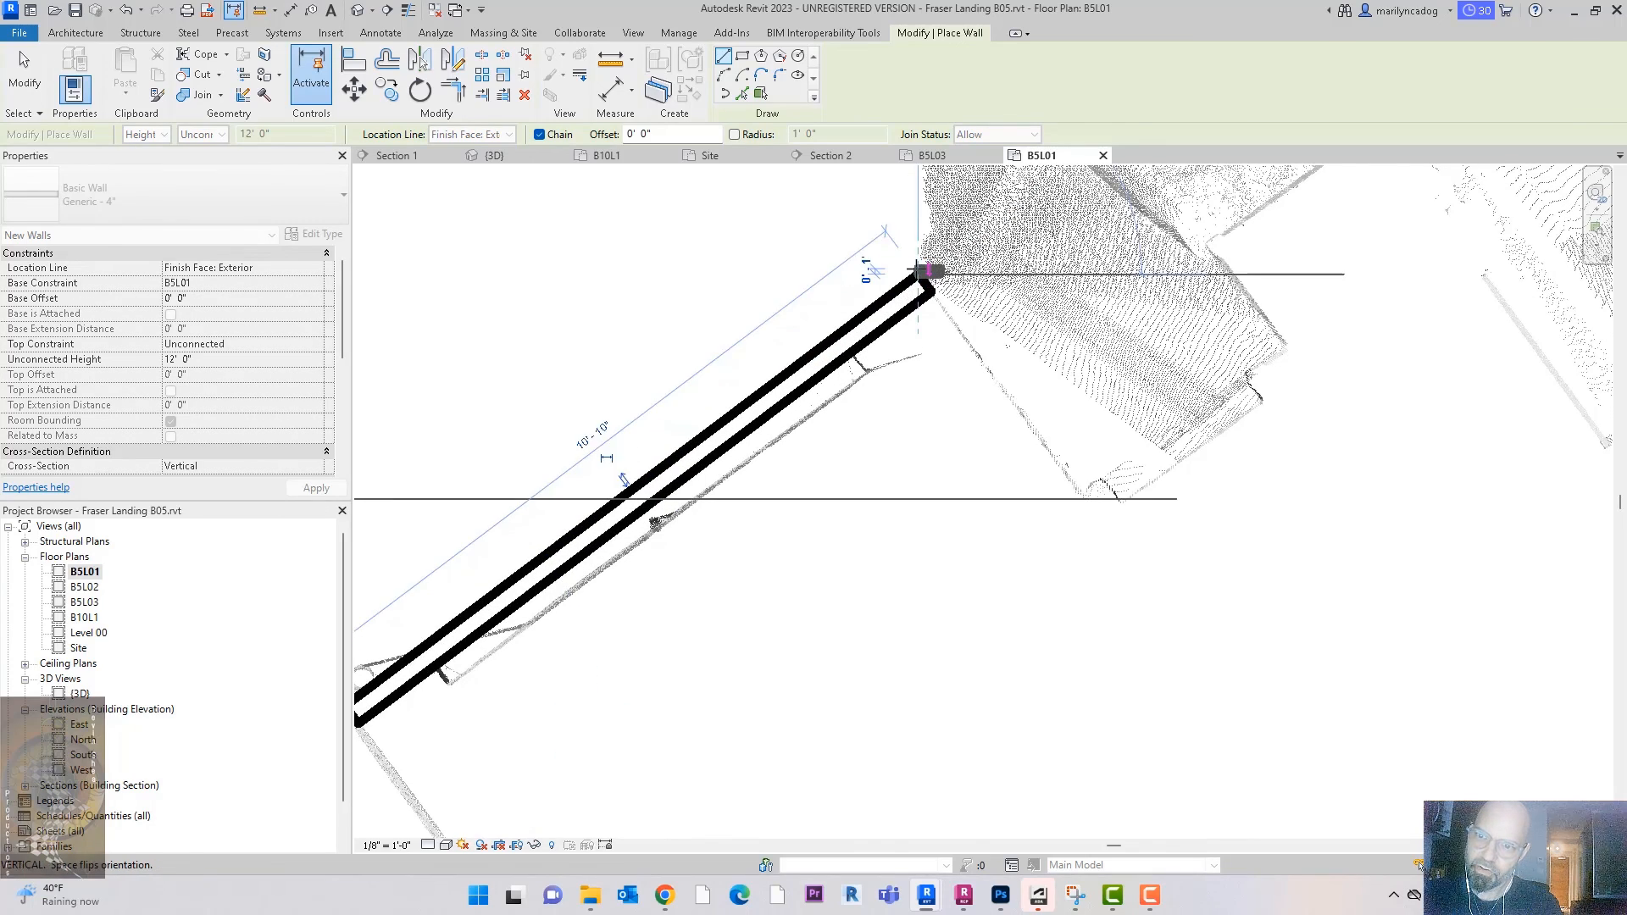
Step: Continue the wall chain with five segments around the entry recess and the projection beside it, following the scan
{"action": "scroll", "coordinate": [919, 271], "scroll_direction": "down", "scroll_amount": 3}
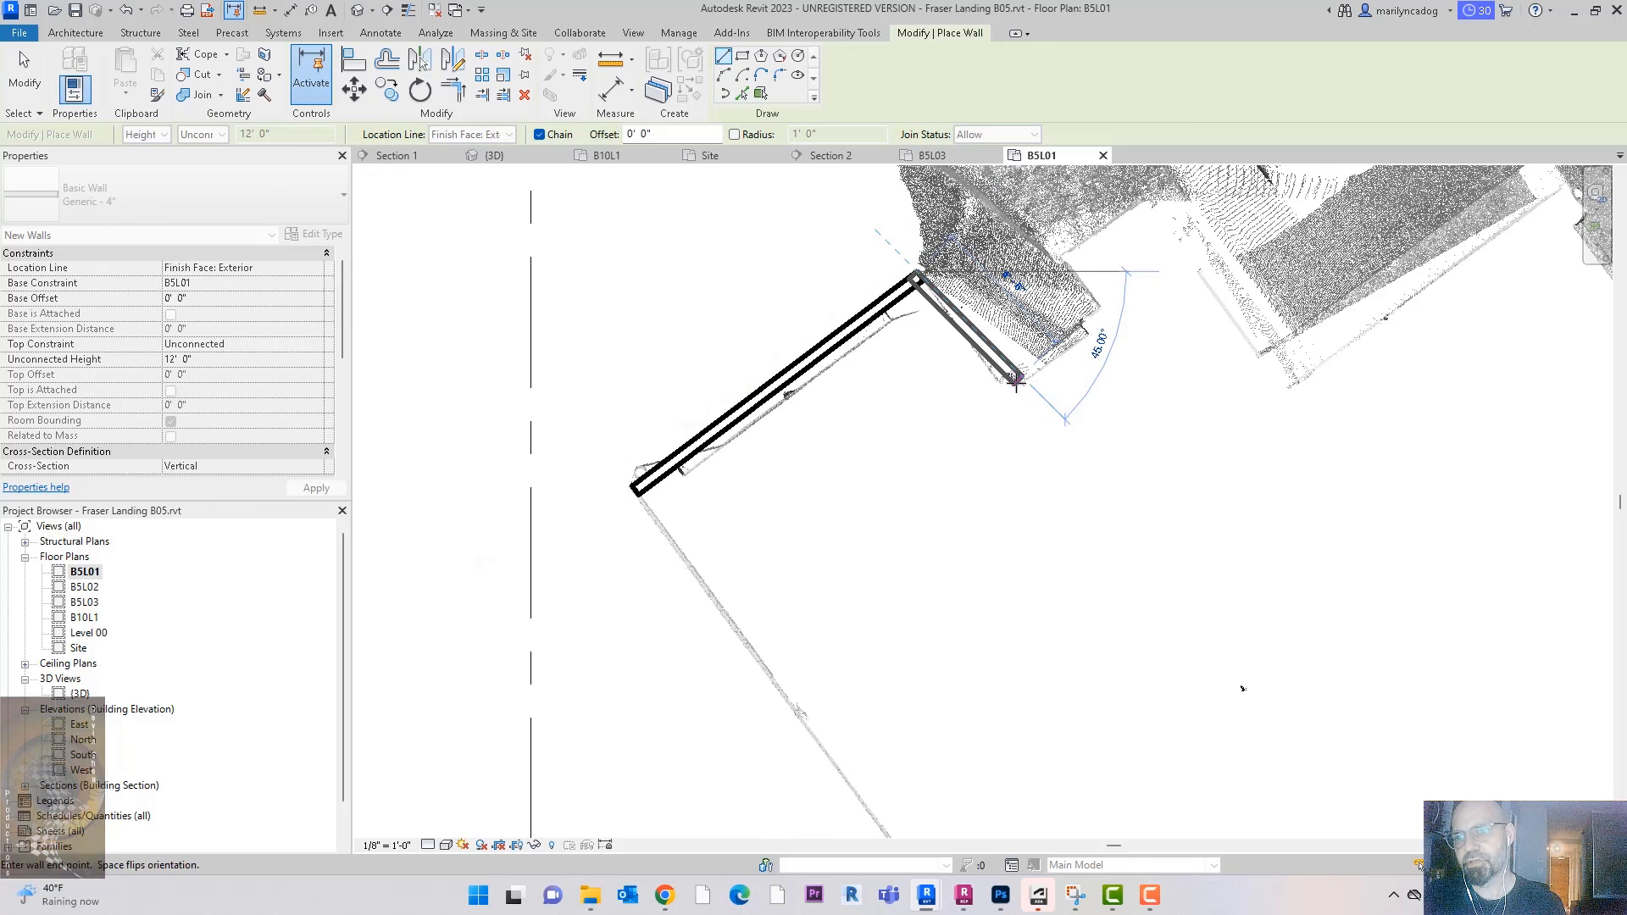
{"action": "left_click", "coordinate": [1003, 392]}
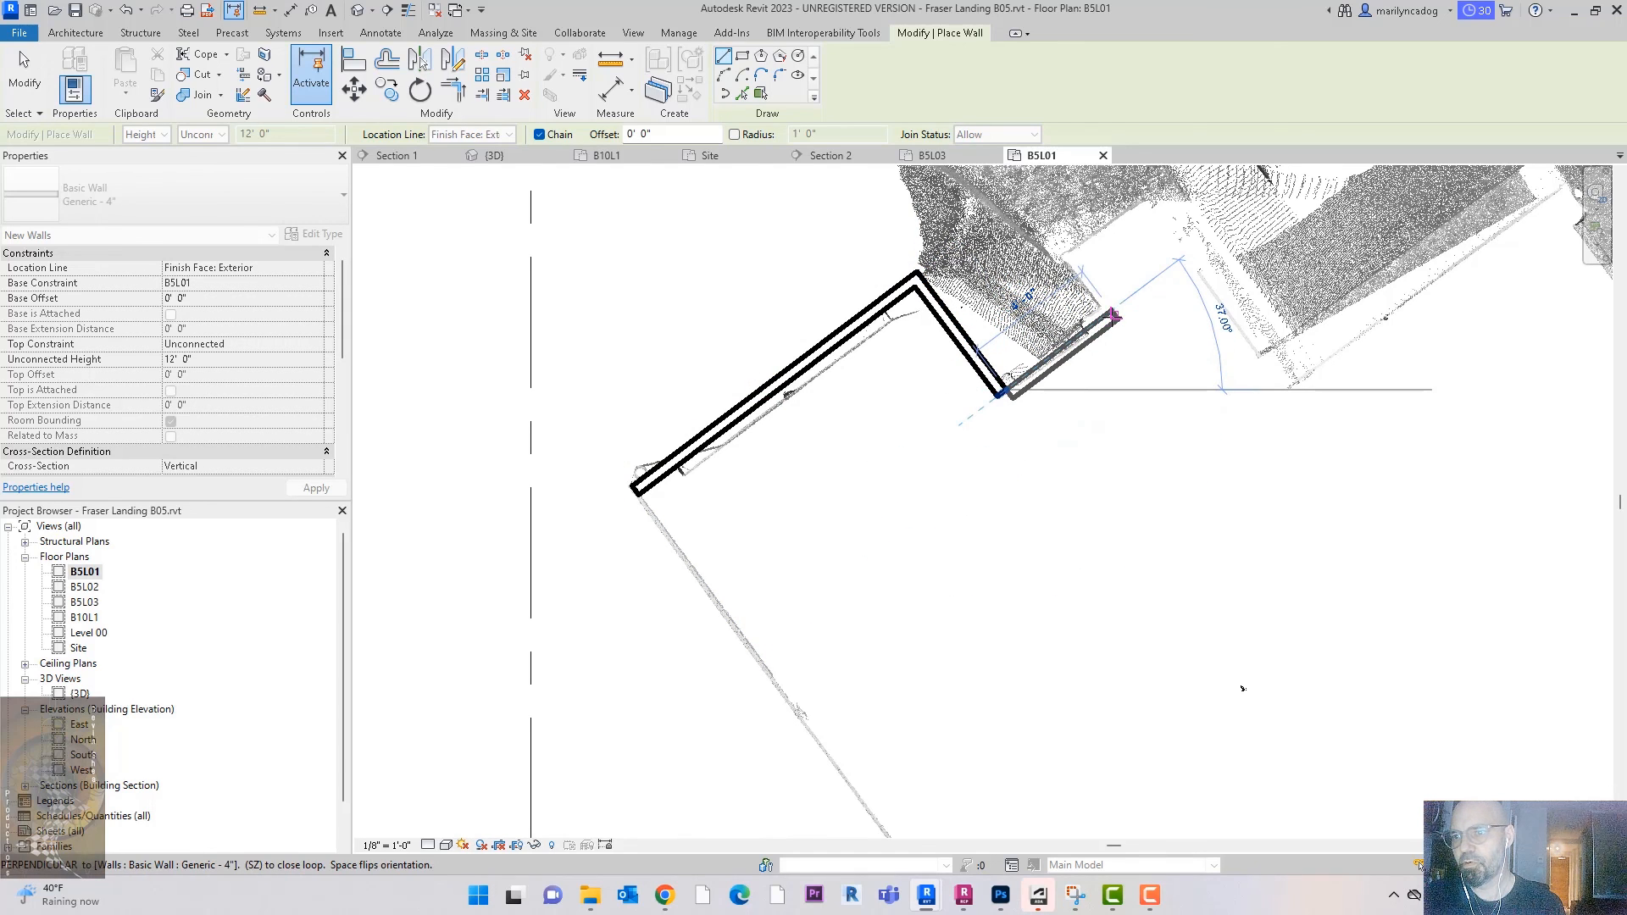
{"action": "left_click", "coordinate": [1114, 312]}
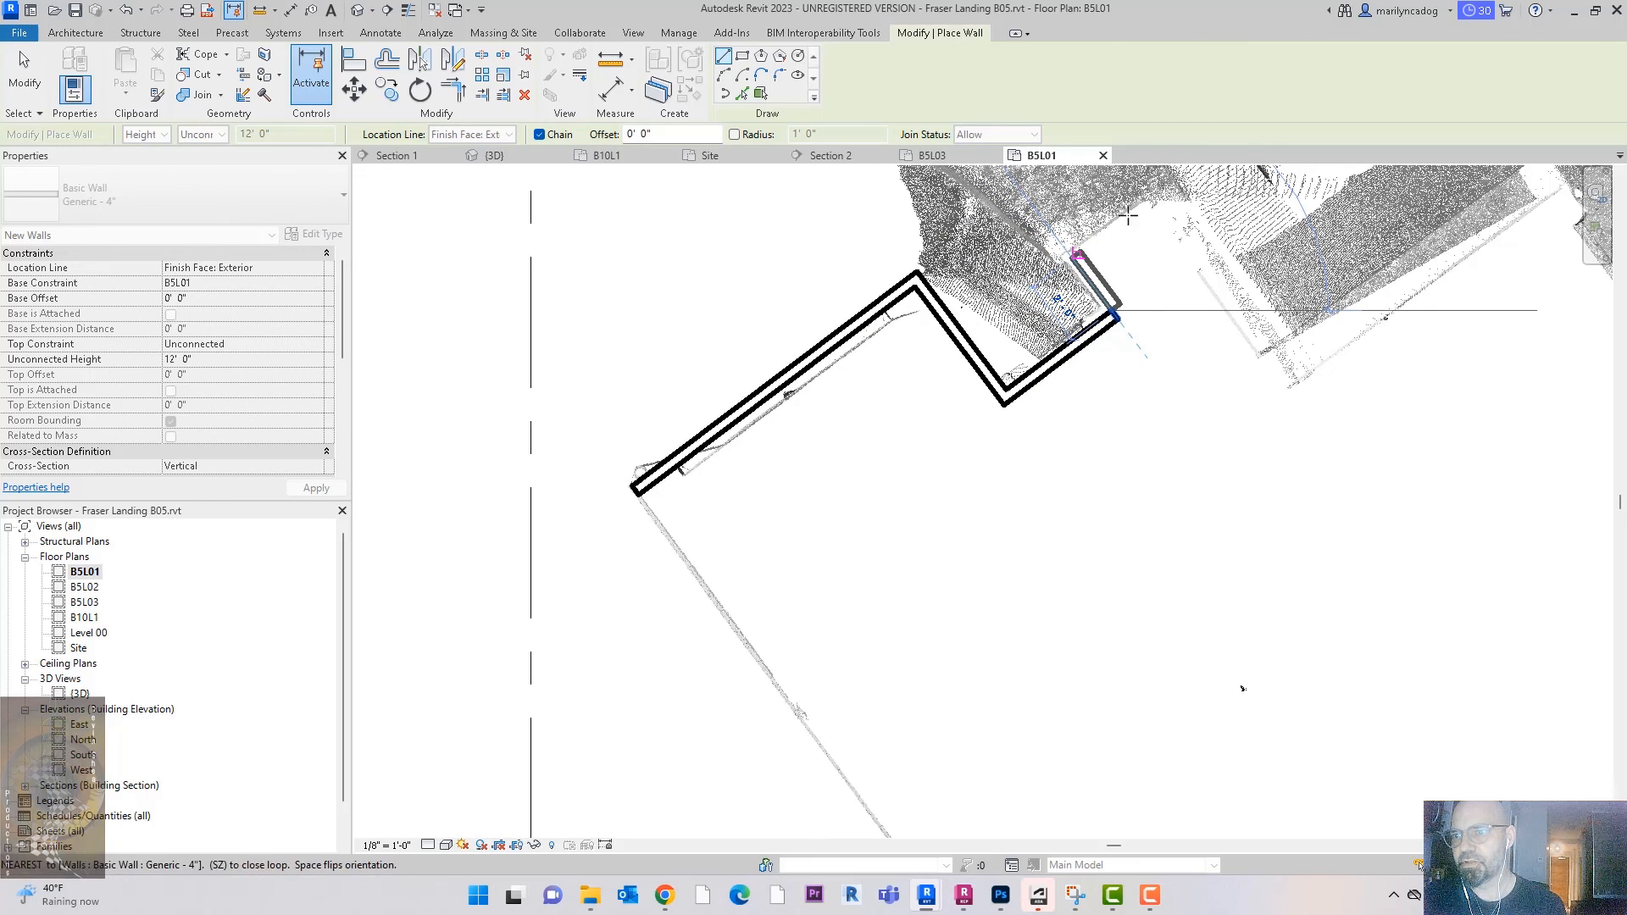
{"action": "left_click", "coordinate": [1074, 254]}
{"action": "left_click", "coordinate": [1150, 204]}
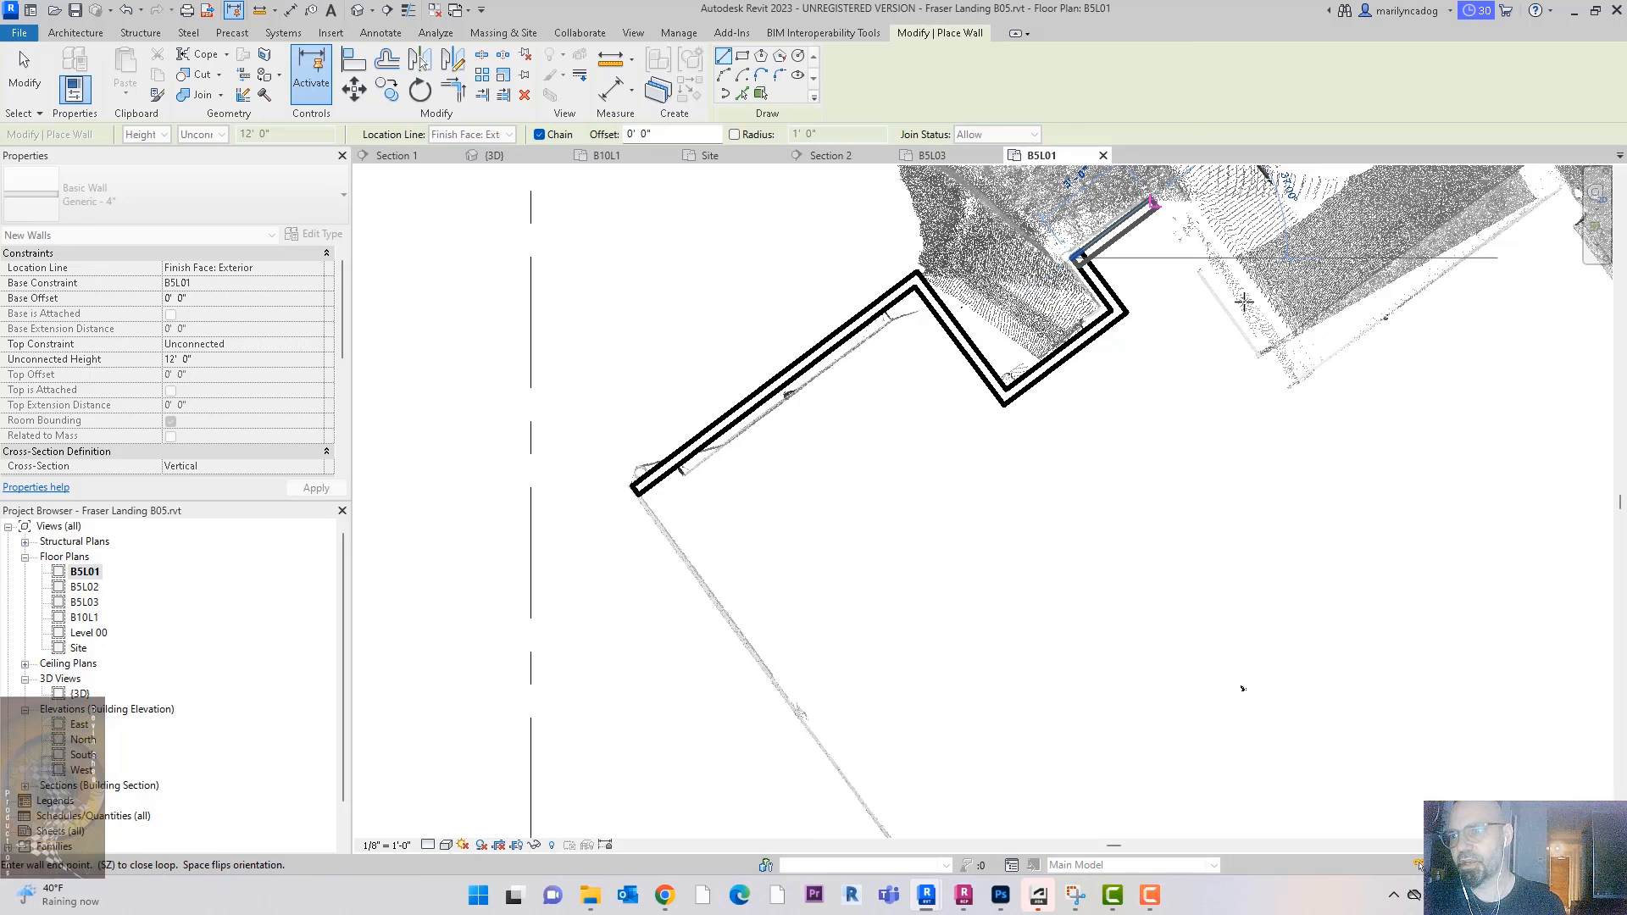
{"action": "left_click", "coordinate": [1260, 345]}
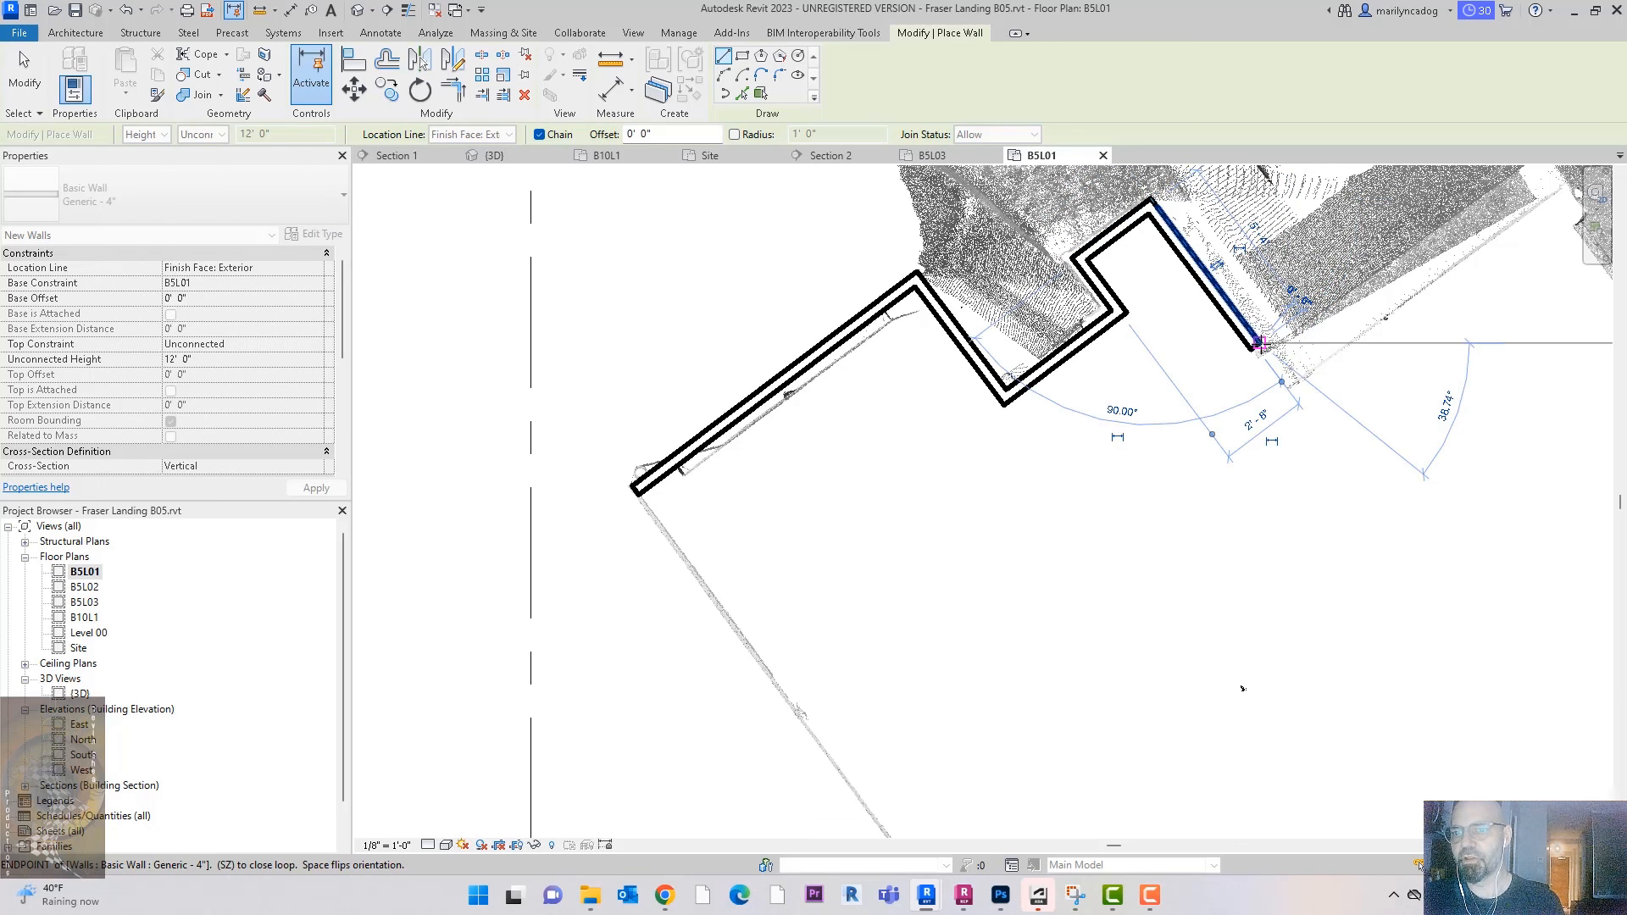
Step: Continue the chain with a wall northeast to the building's north corner and a long wall down its northeast side
{"action": "middle_click_drag", "start_coordinate": [1243, 688], "coordinate": [1030, 710]}
{"action": "scroll", "coordinate": [1048, 367], "scroll_direction": "down", "scroll_amount": 2}
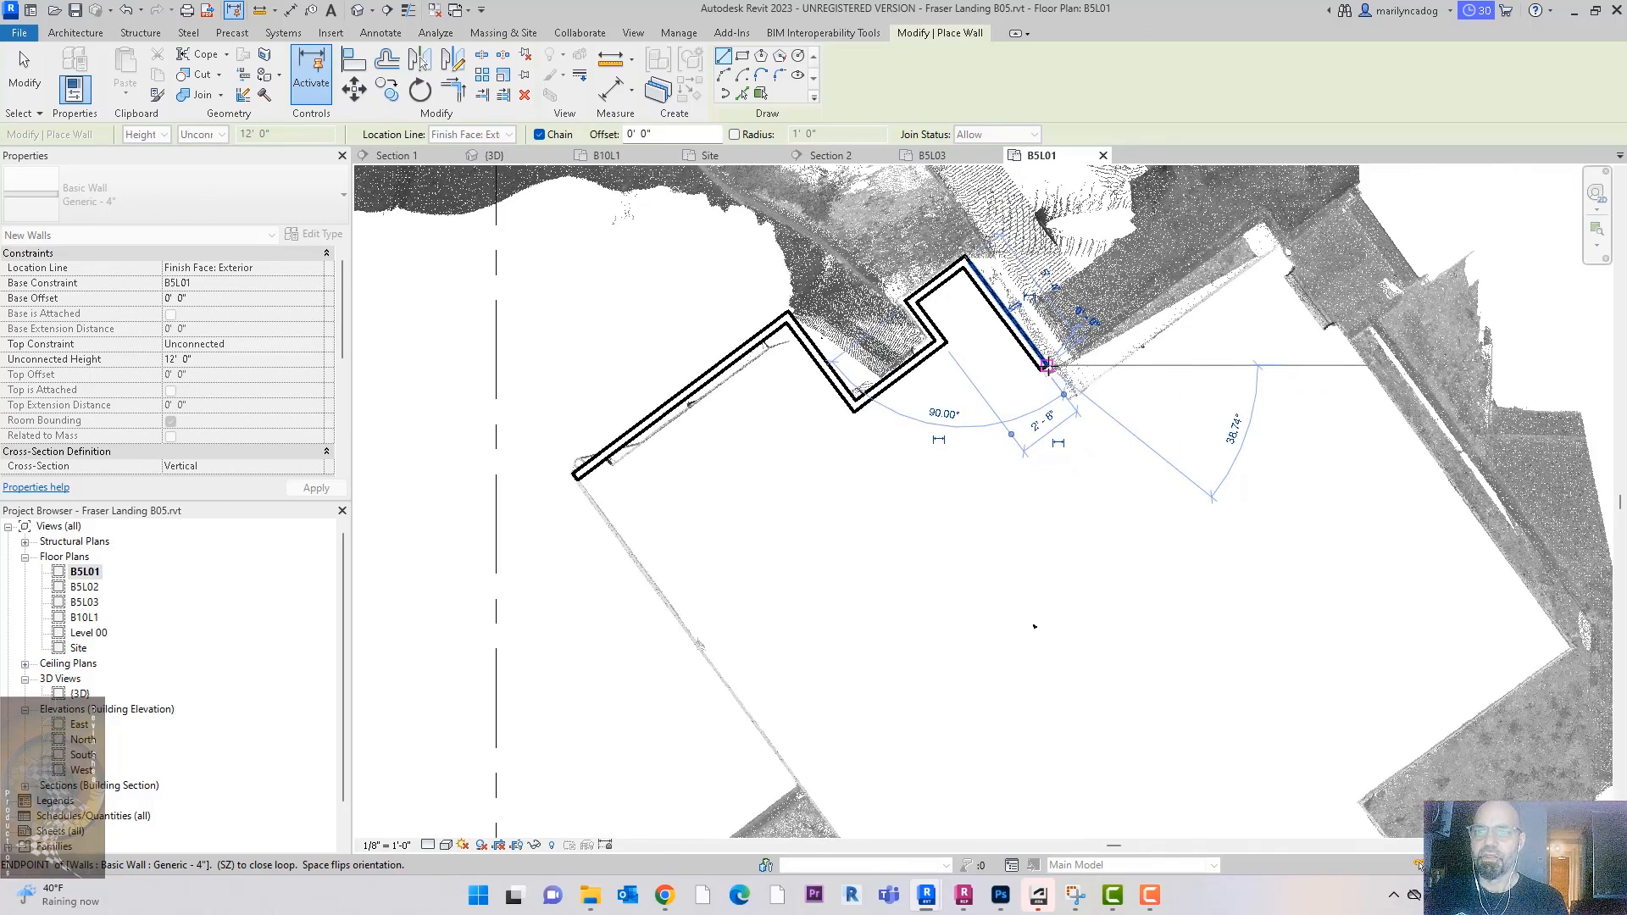
{"action": "scroll", "coordinate": [1048, 366], "scroll_direction": "up", "scroll_amount": 1}
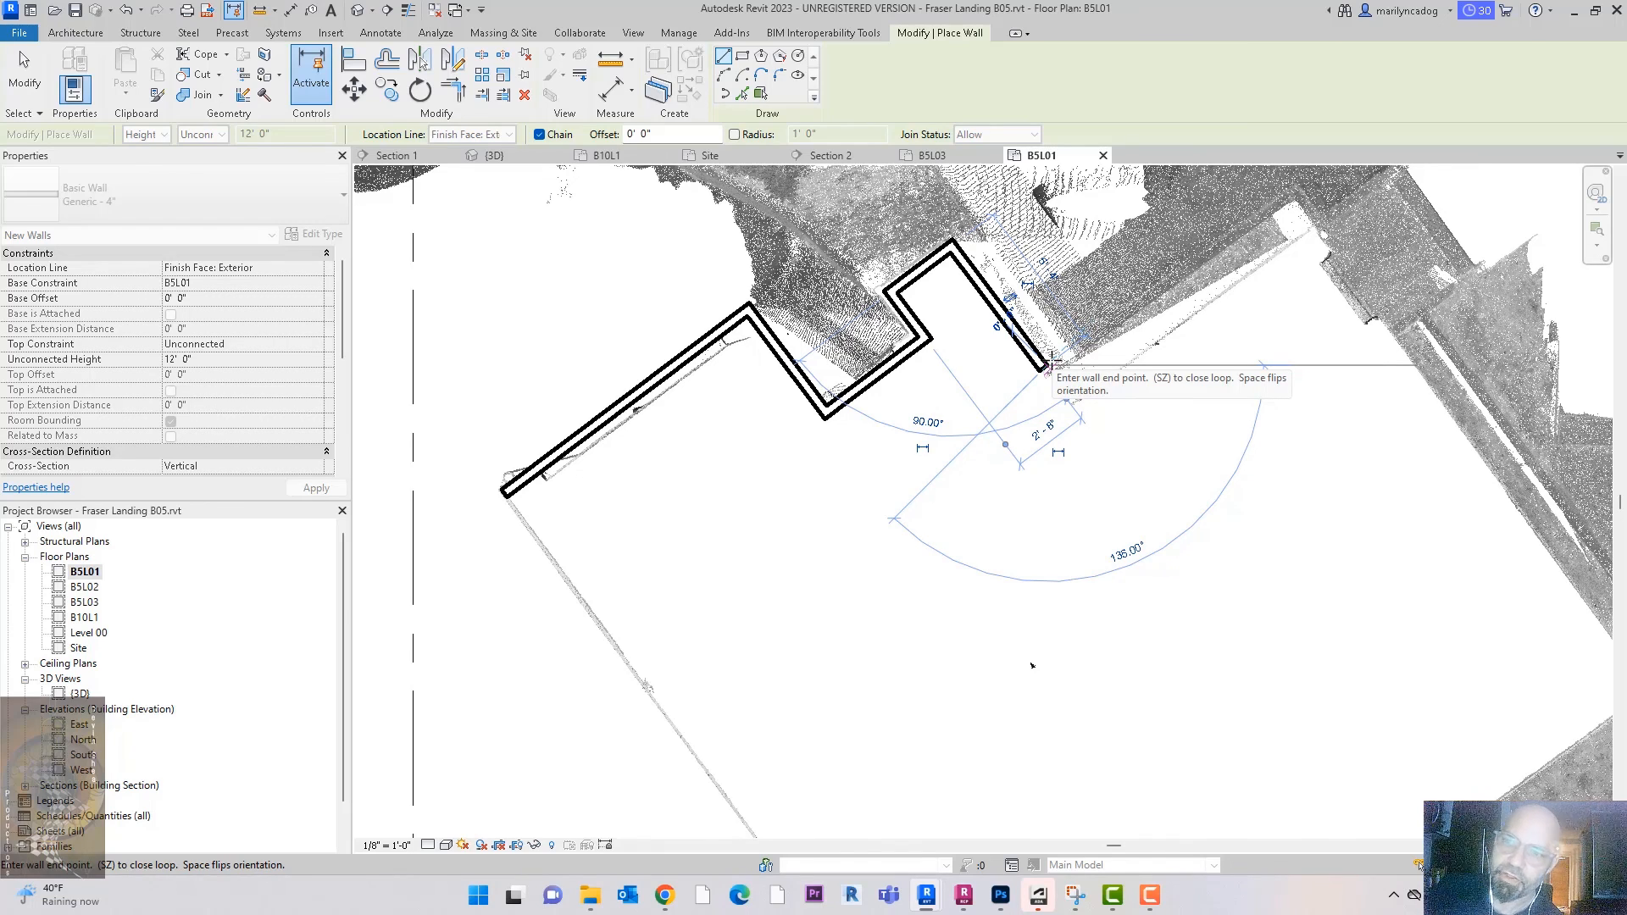
{"action": "middle_click_drag", "start_coordinate": [1129, 305], "coordinate": [1044, 416]}
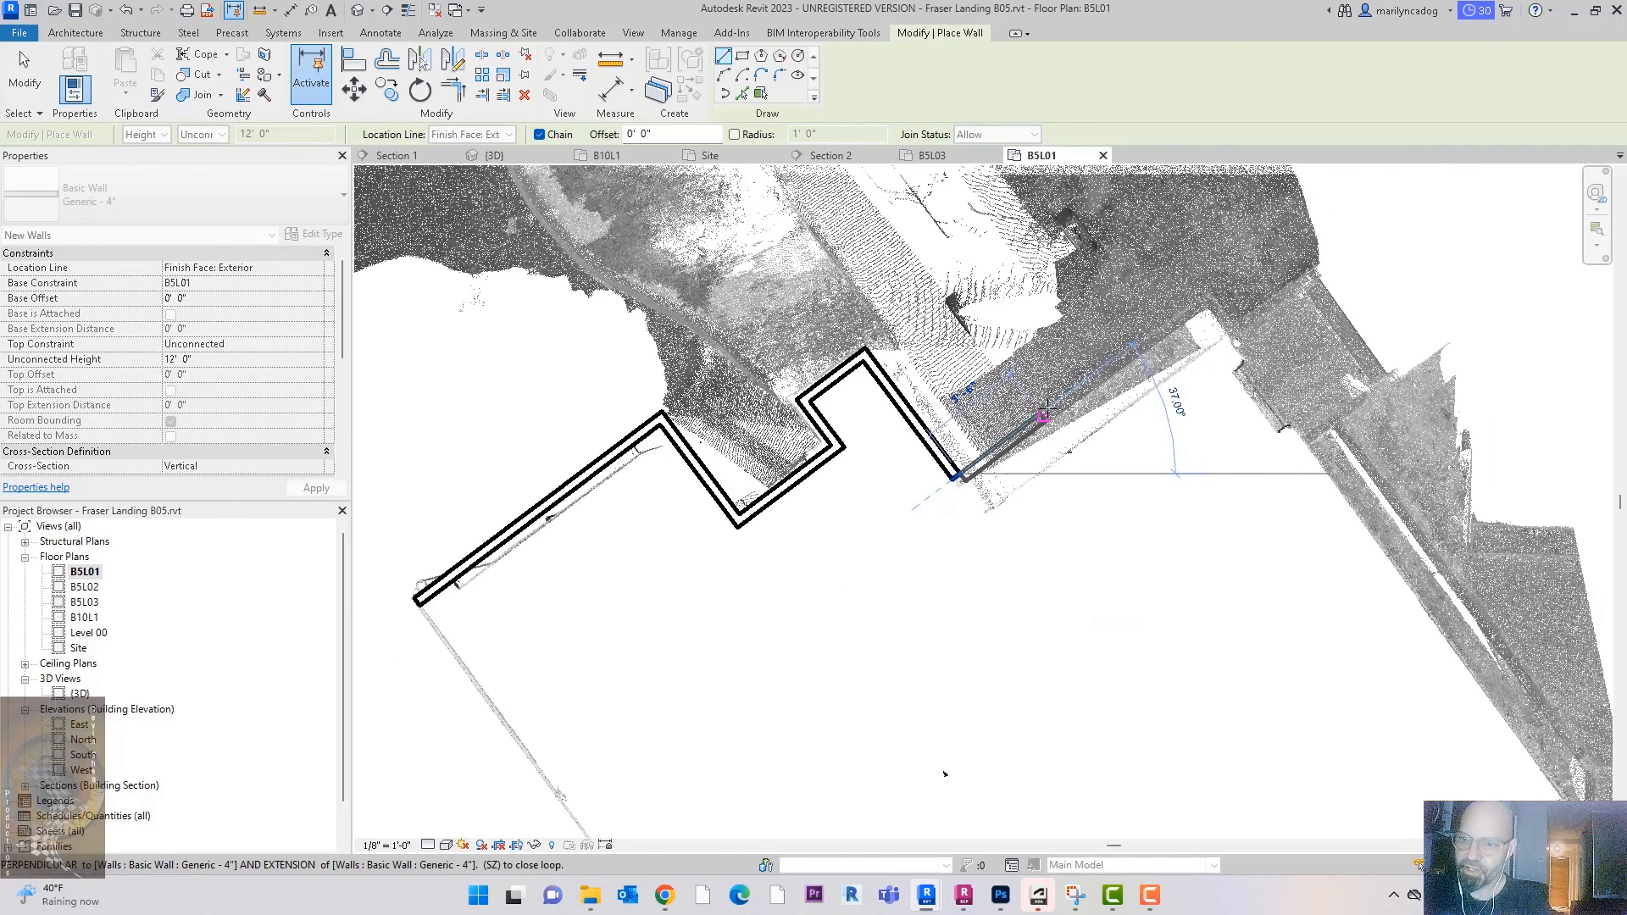
{"action": "left_click", "coordinate": [1203, 295]}
{"action": "scroll", "coordinate": [1207, 295], "scroll_direction": "down", "scroll_amount": 2}
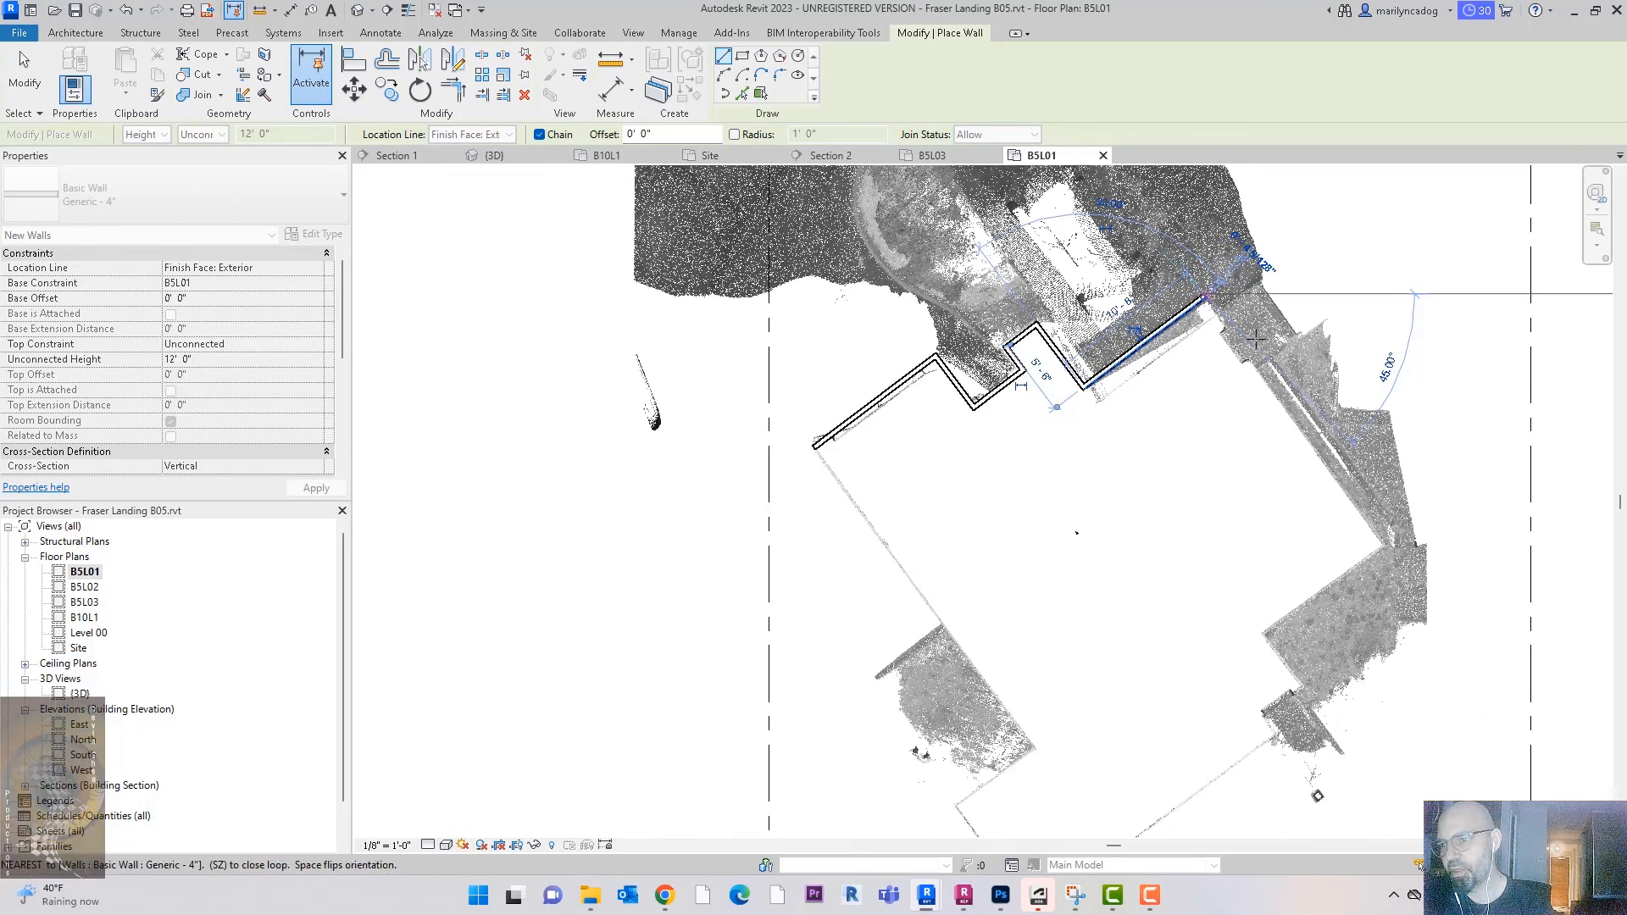
{"action": "left_click", "coordinate": [1385, 540]}
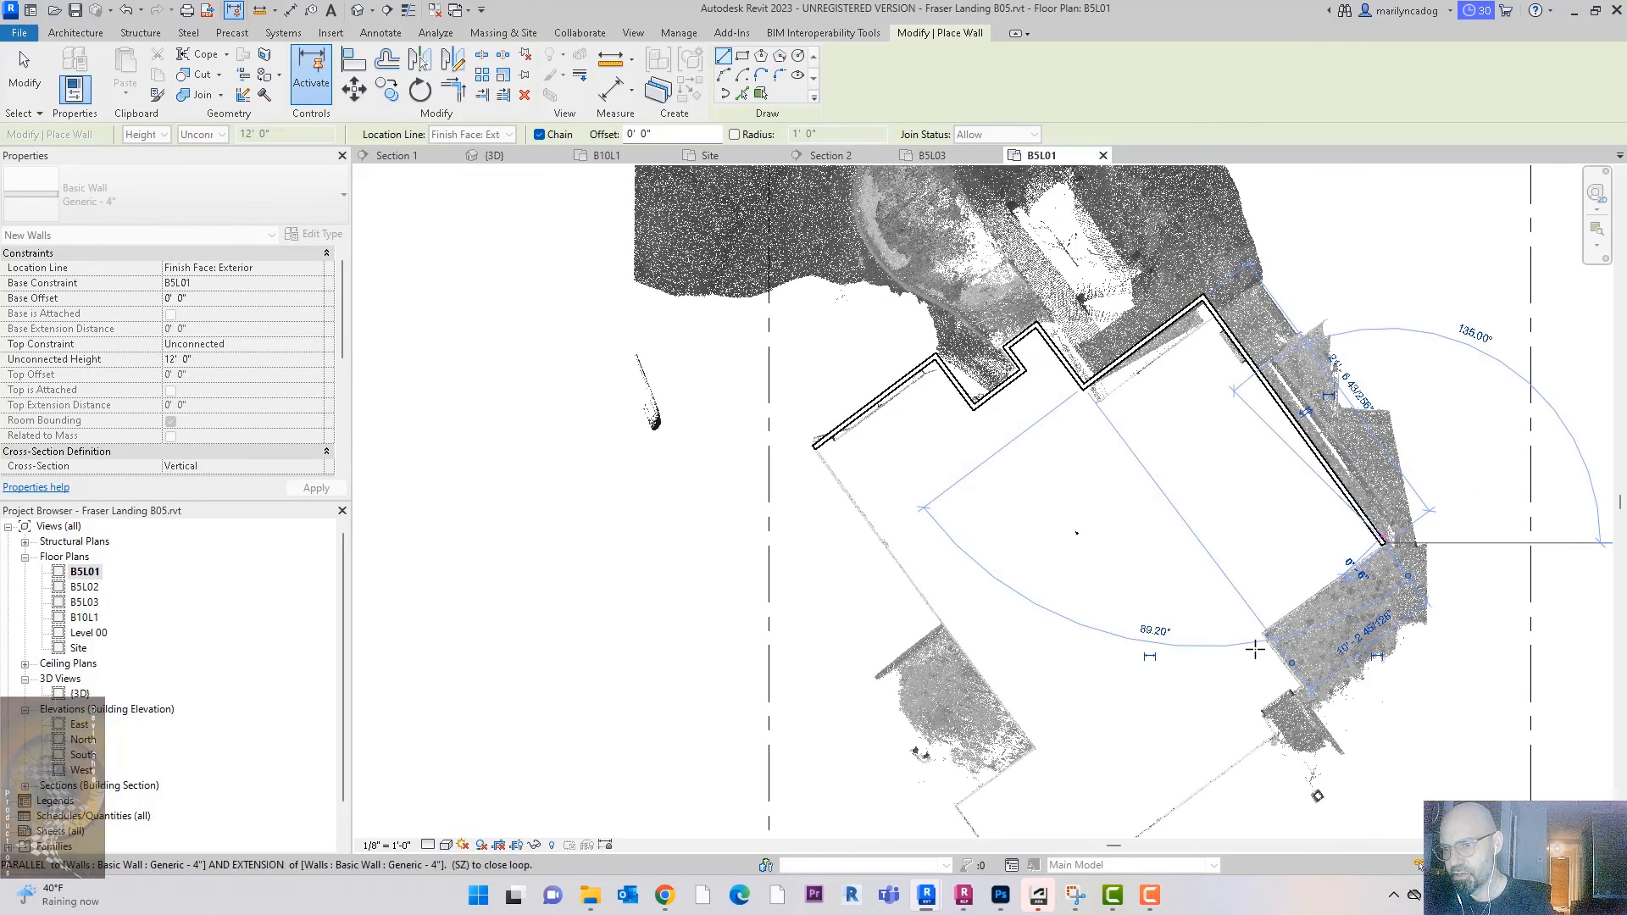
Step: Continue the wall chain about 10' 2" southwest from the east corner and around the small stepped jog, following the scan
{"action": "left_click", "coordinate": [1258, 632]}
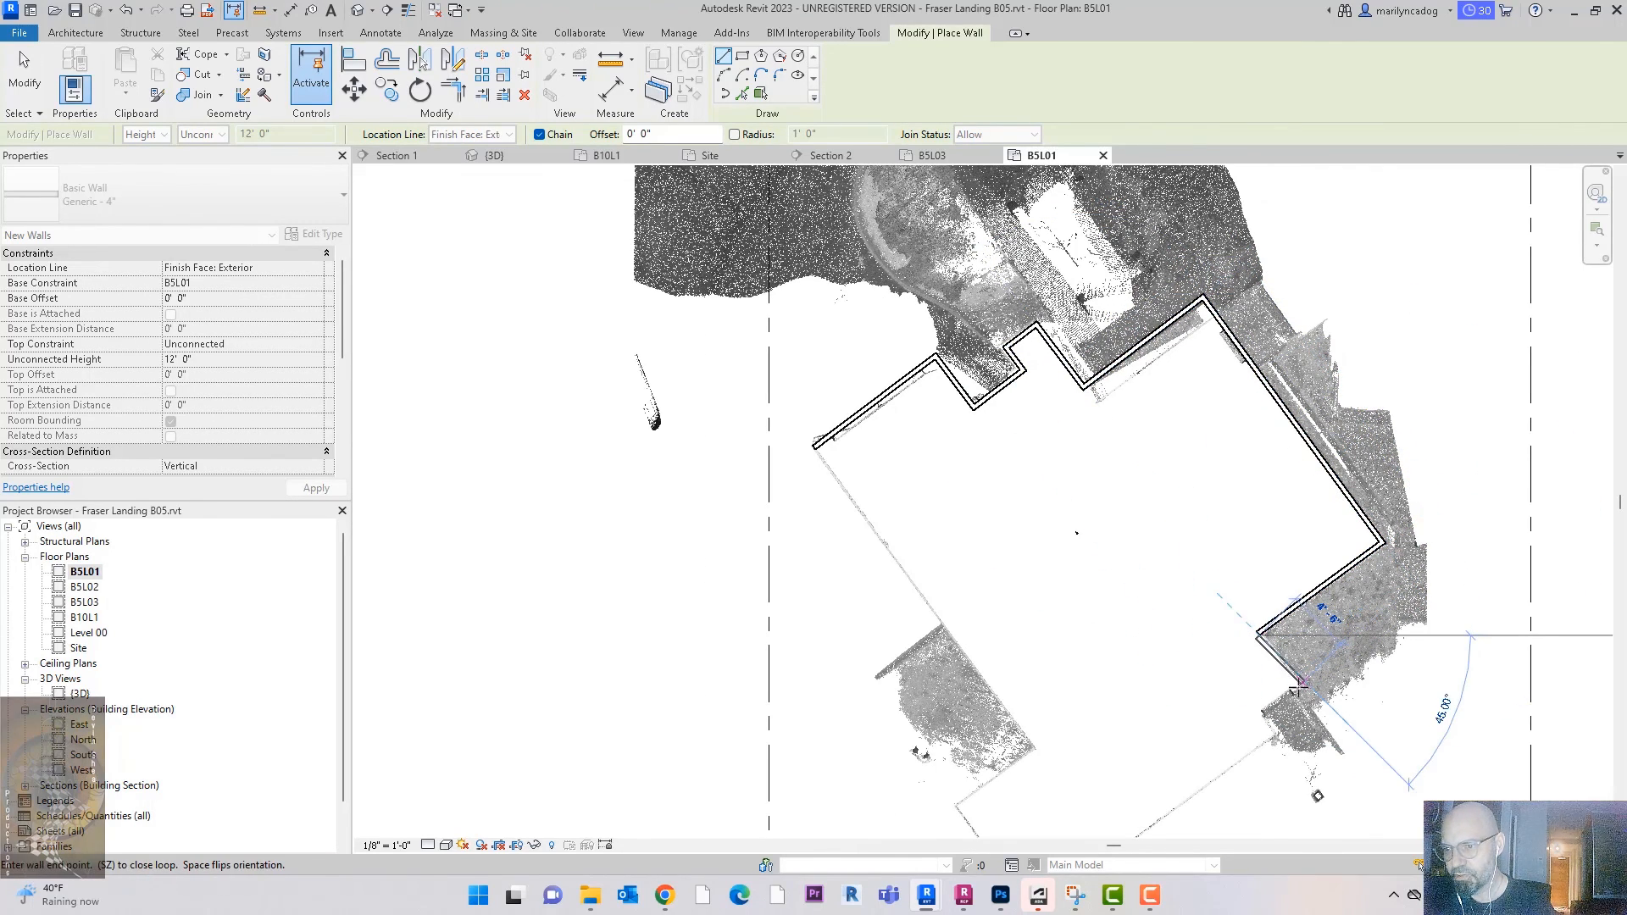
{"action": "left_click", "coordinate": [1295, 687]}
{"action": "left_click", "coordinate": [1262, 712]}
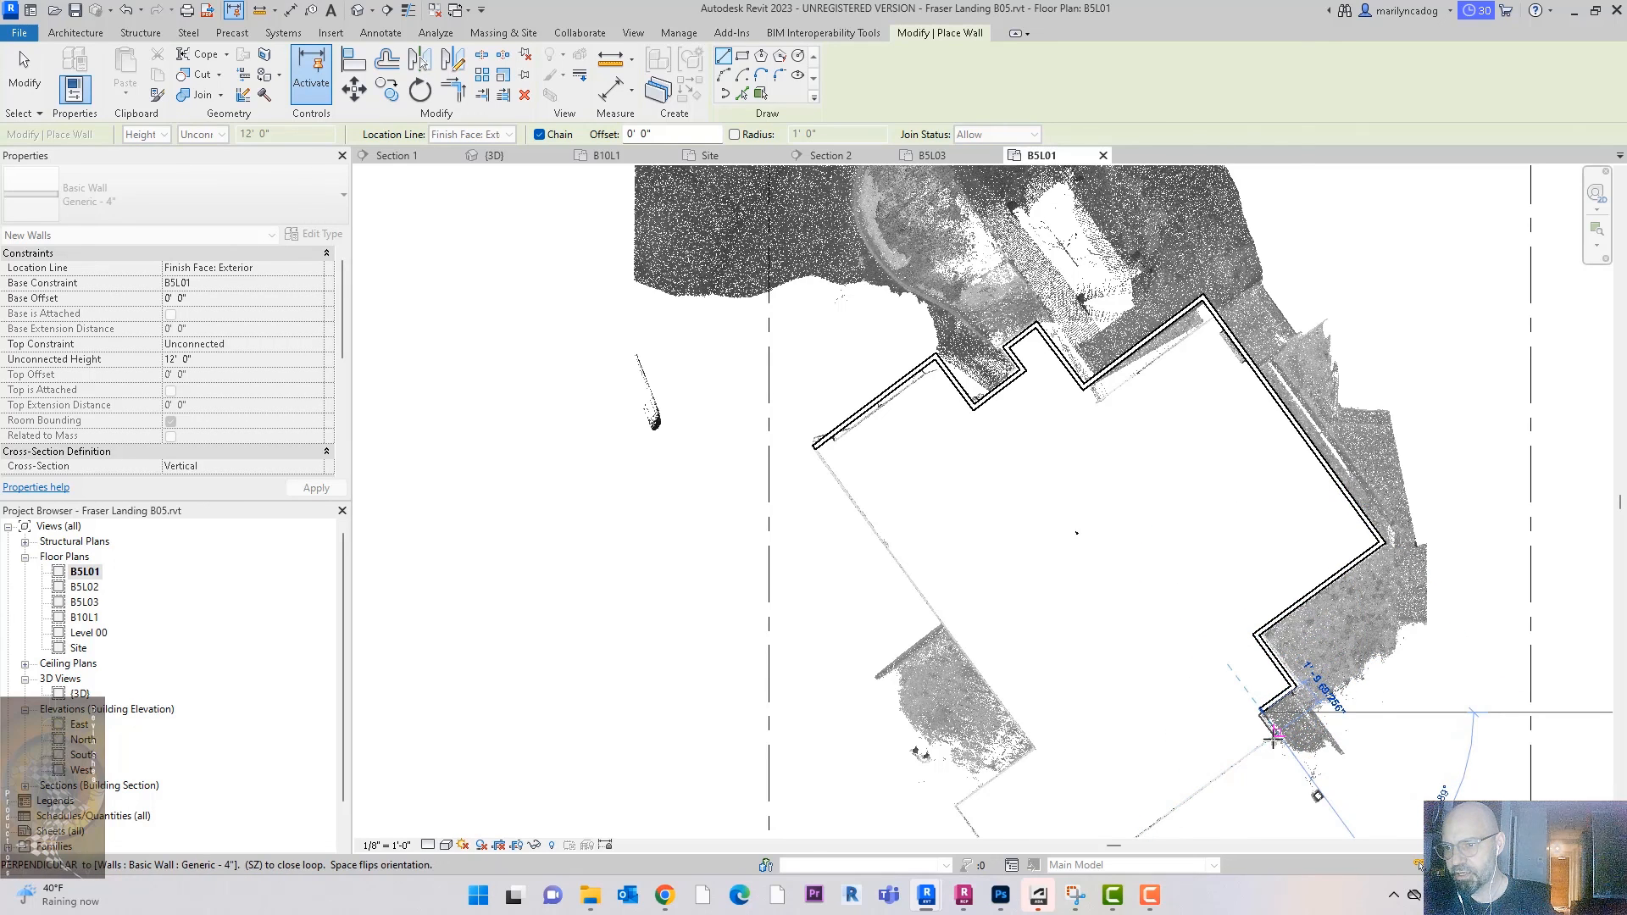
{"action": "middle_click_drag", "start_coordinate": [1274, 735], "coordinate": [1212, 523]}
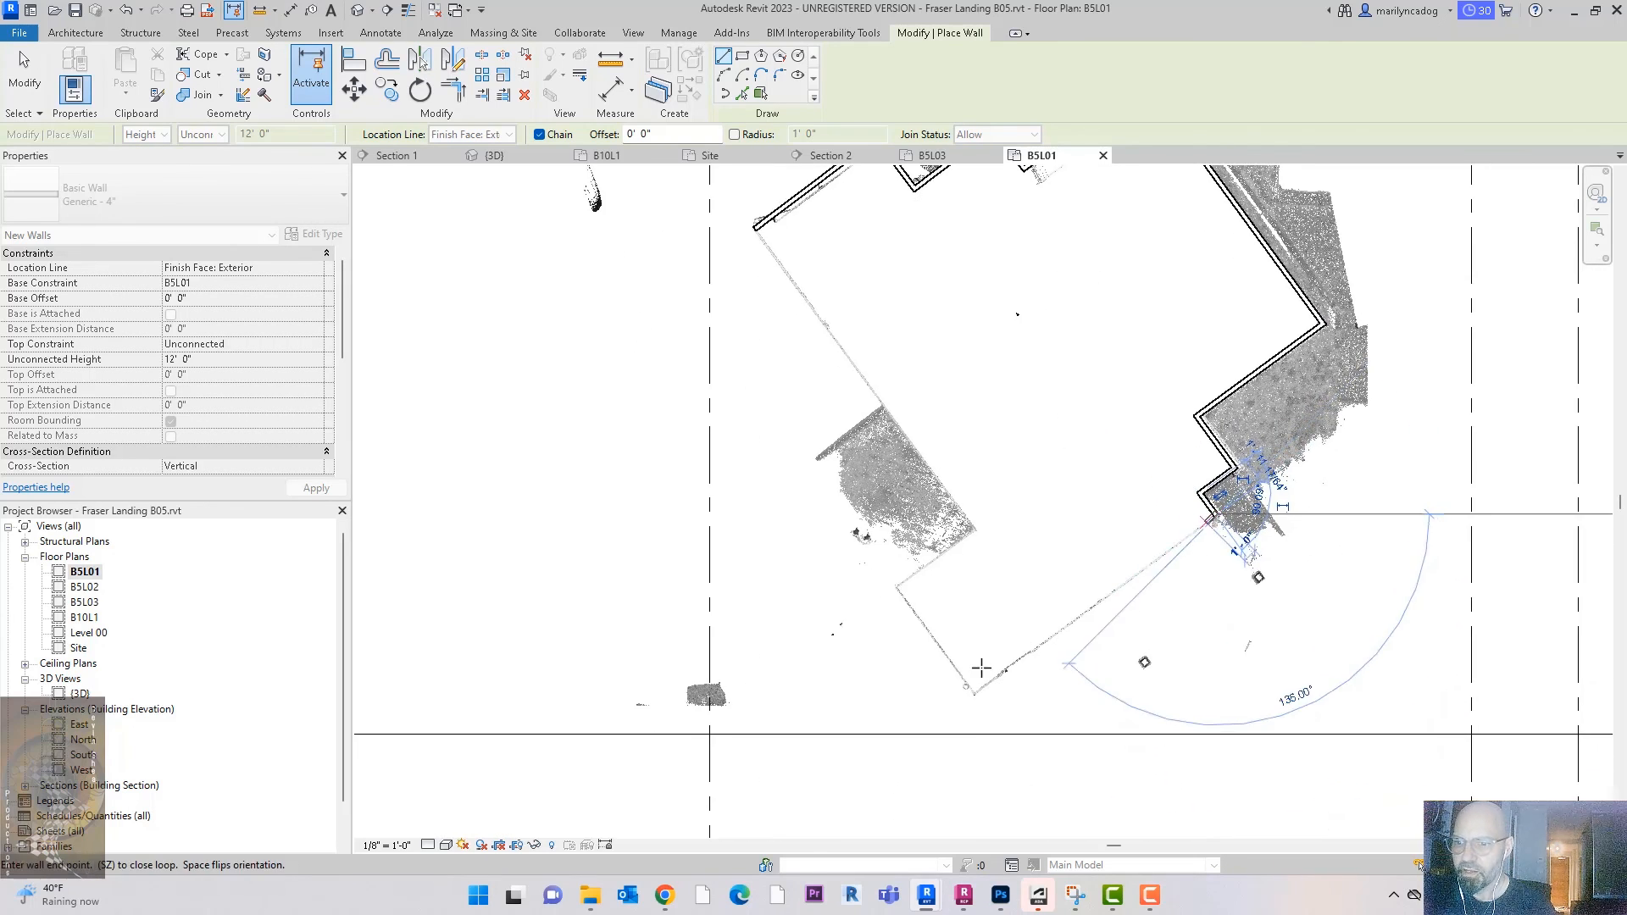
Step: Close the exterior loop with a southeast wall about 21' 4" long, the south-corner projection and the long southwest wall back to the start
{"action": "left_click", "coordinate": [971, 692]}
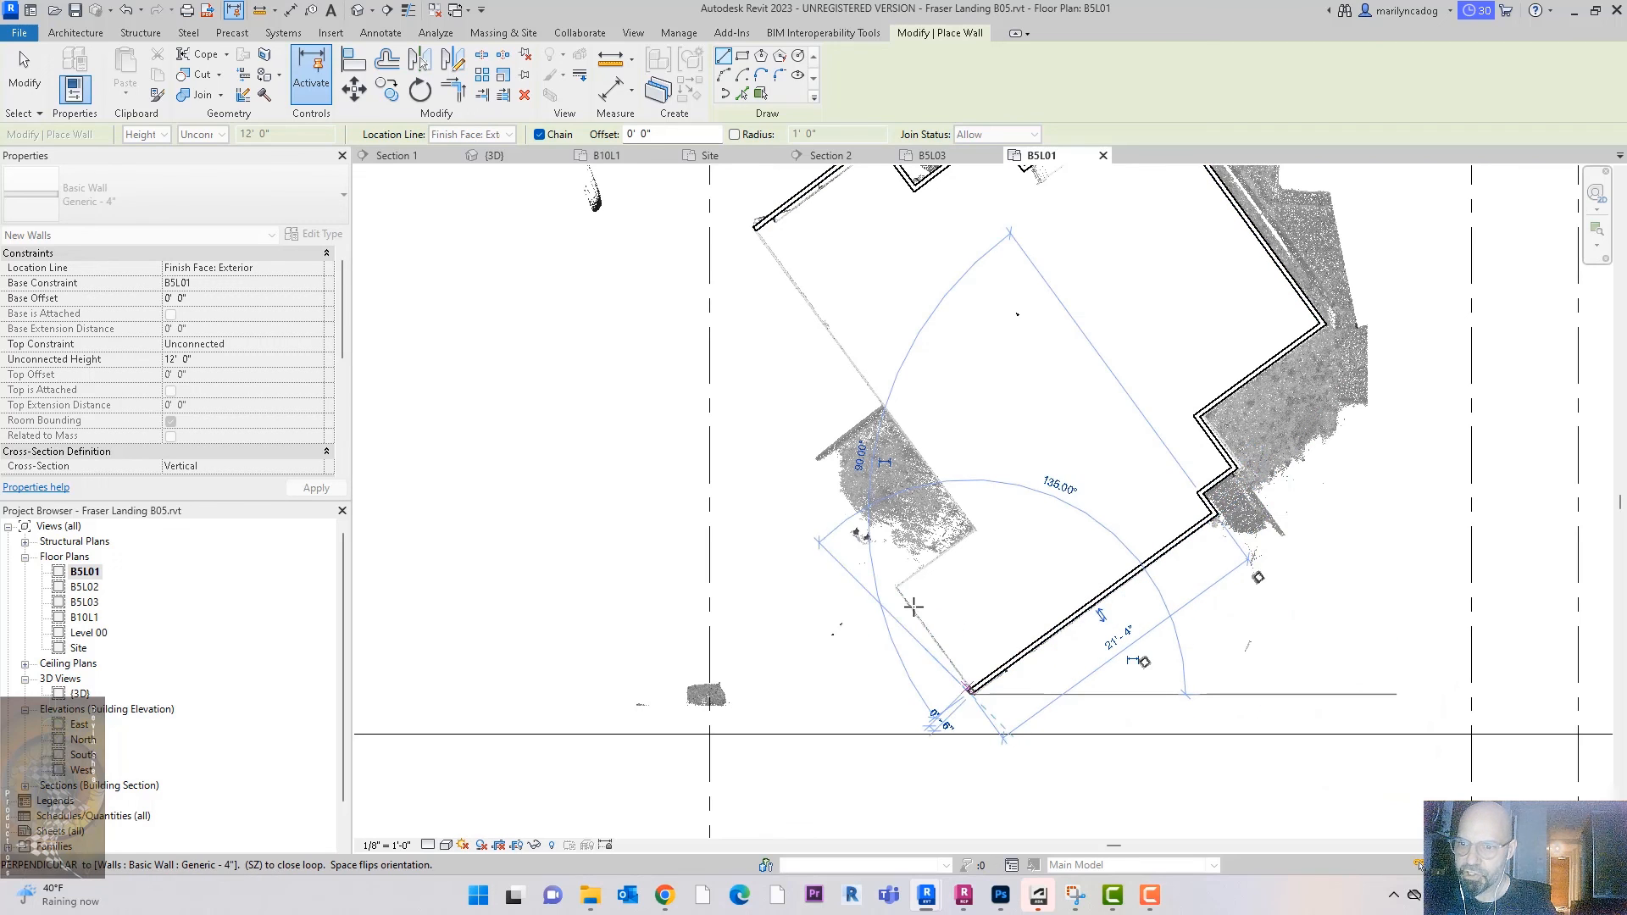
{"action": "left_click", "coordinate": [972, 526]}
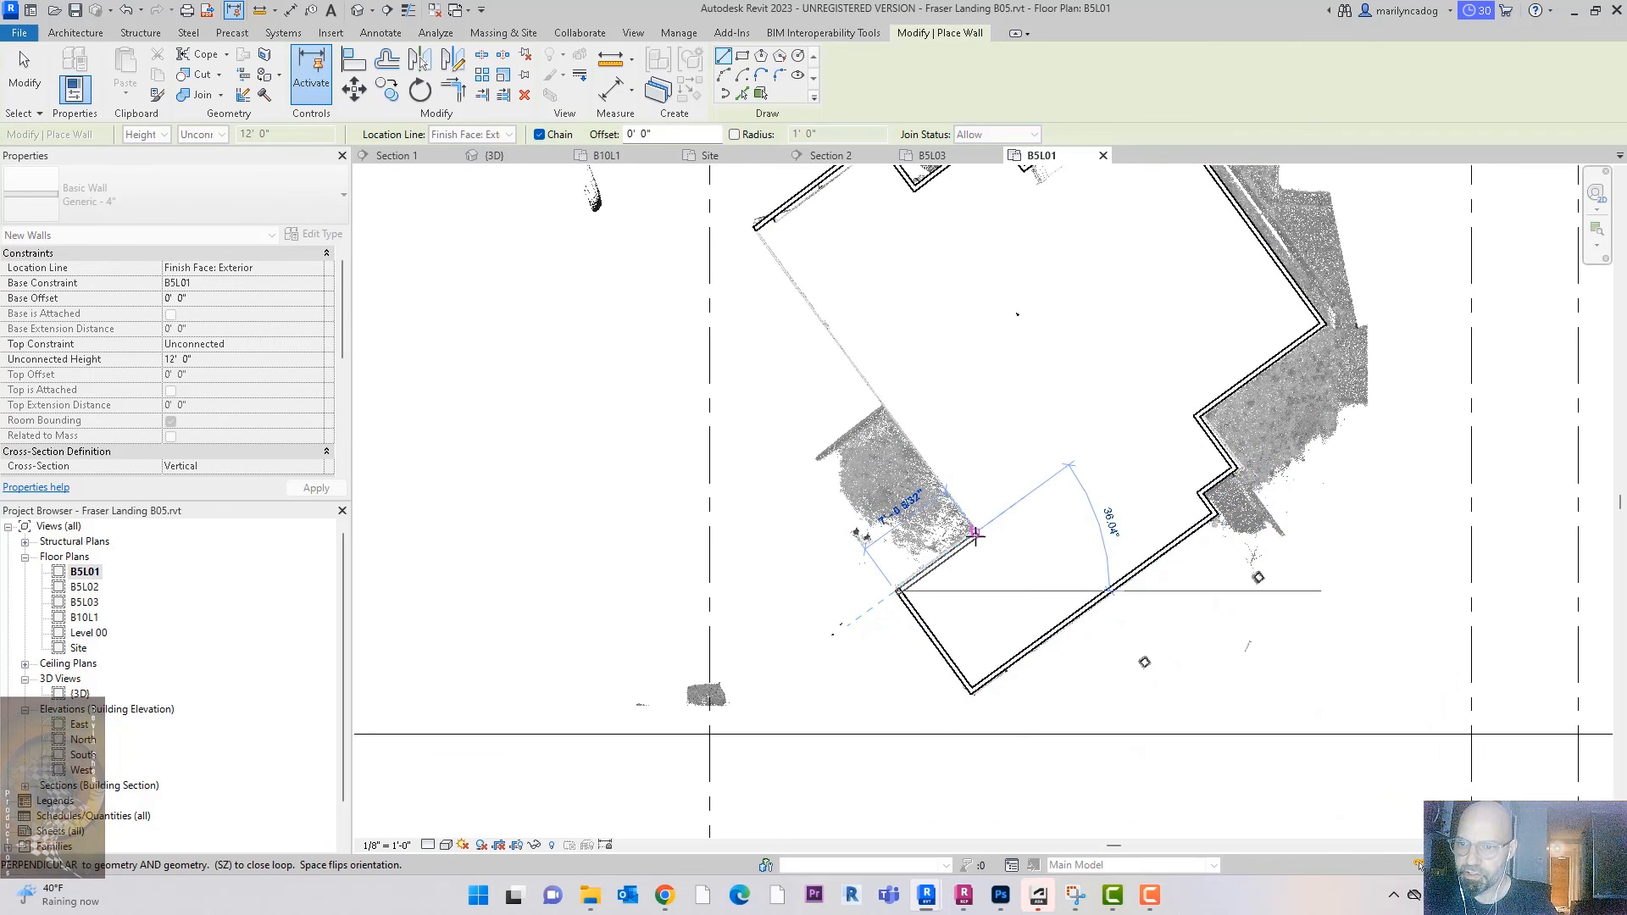
{"action": "left_click", "coordinate": [979, 532]}
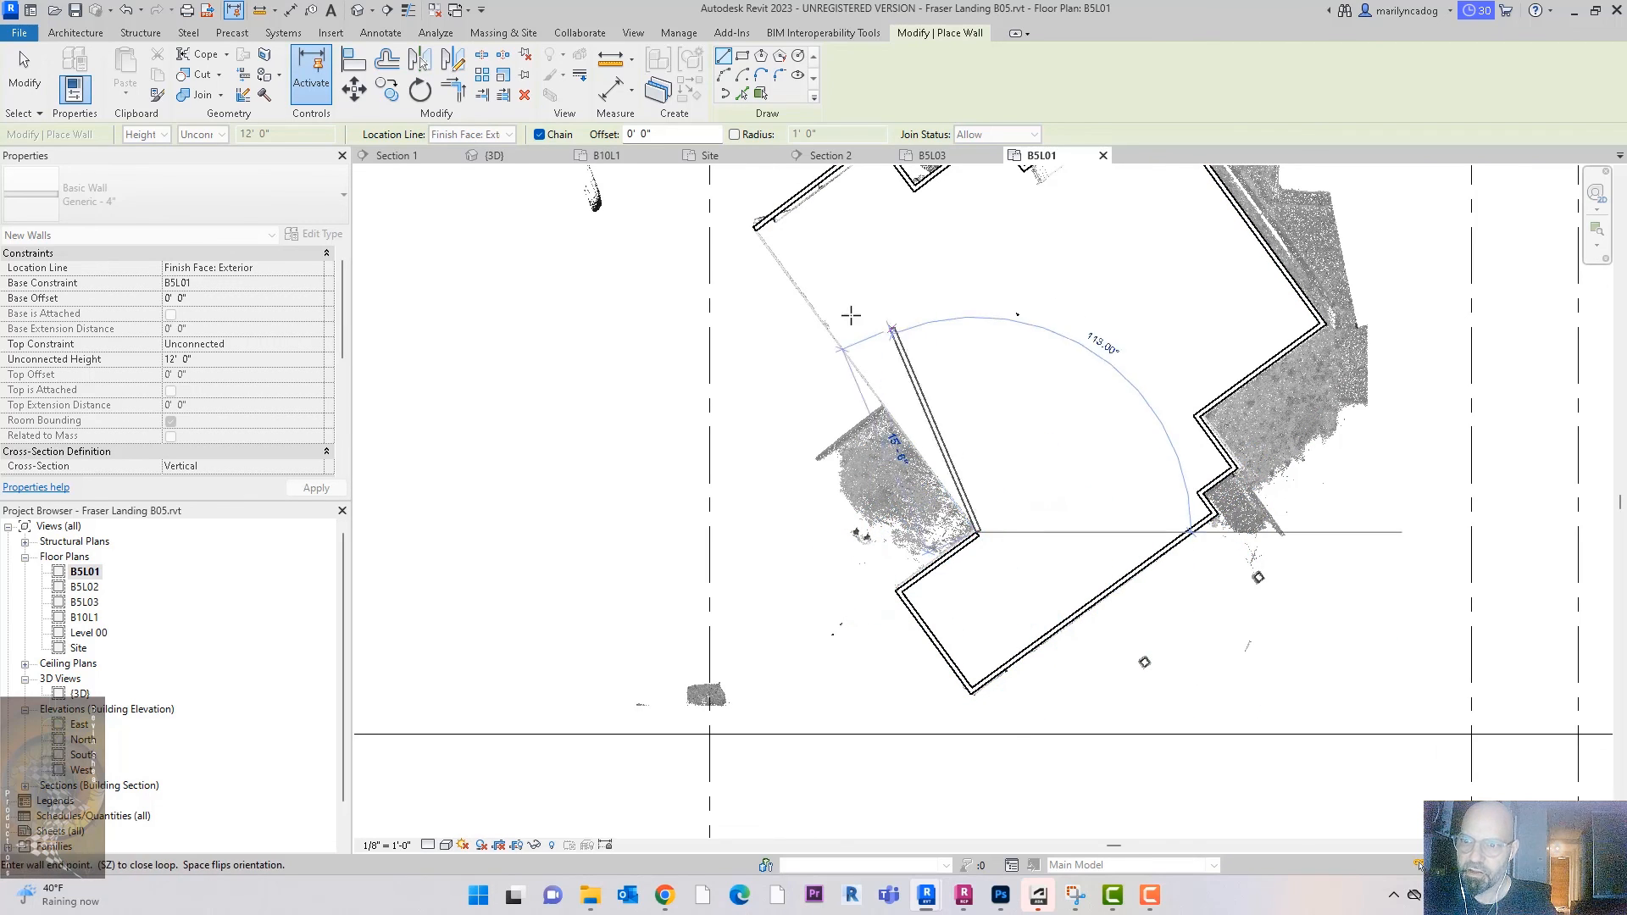
{"action": "left_click", "coordinate": [754, 227]}
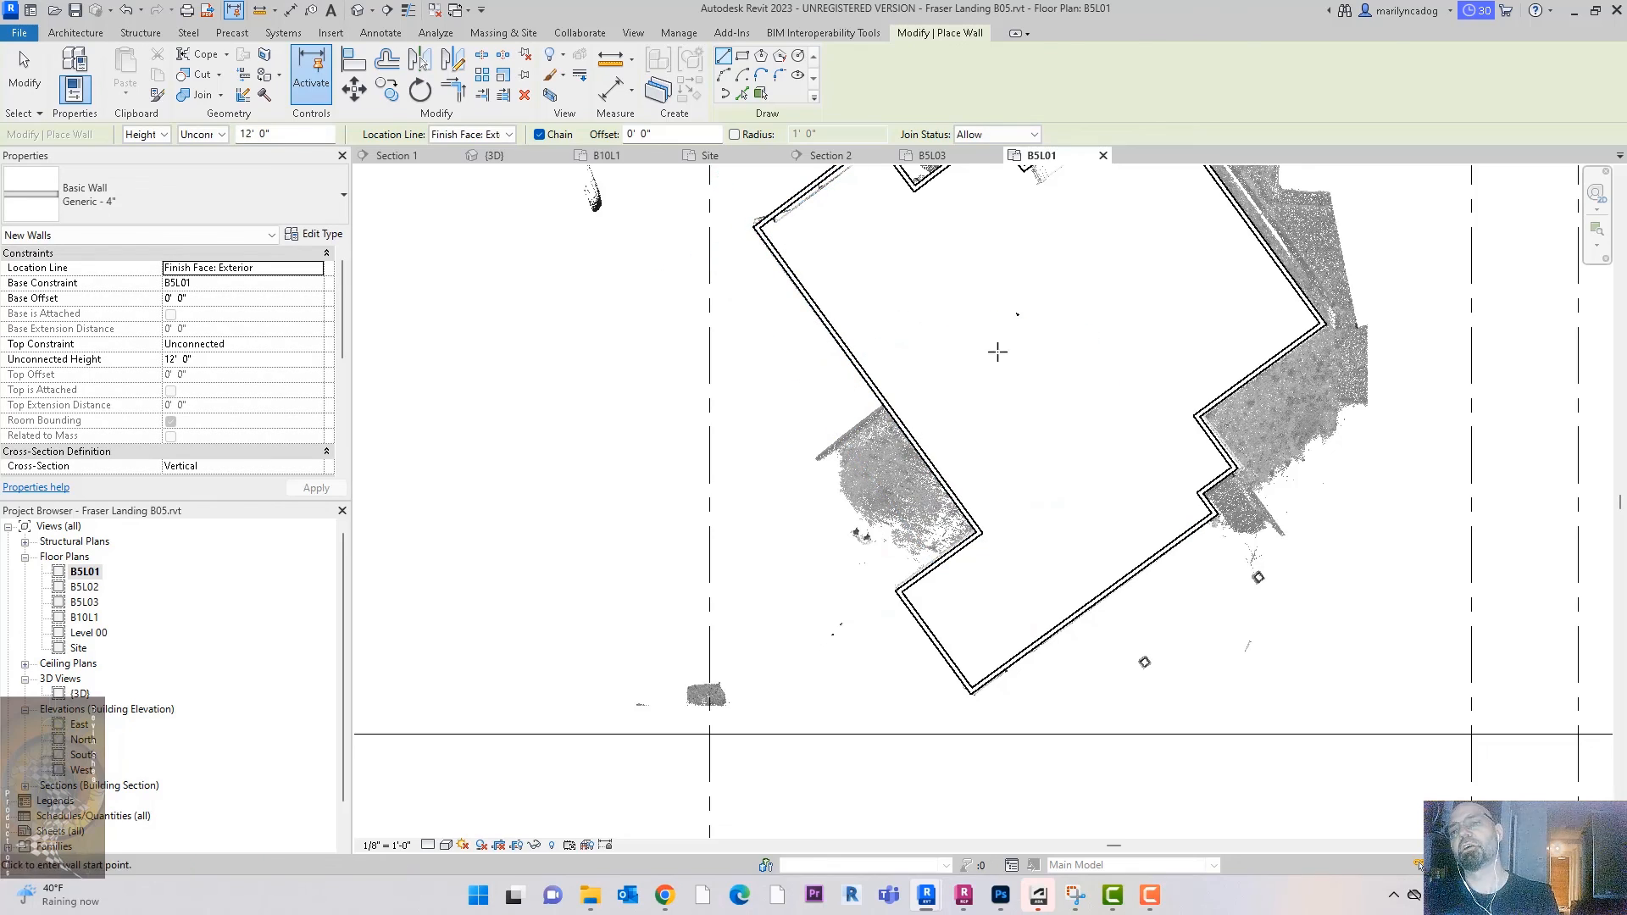
{"action": "key", "text": "Escape"}
{"action": "key", "text": "Escape"}
{"action": "scroll", "coordinate": [954, 460], "scroll_direction": "down", "scroll_amount": 3}
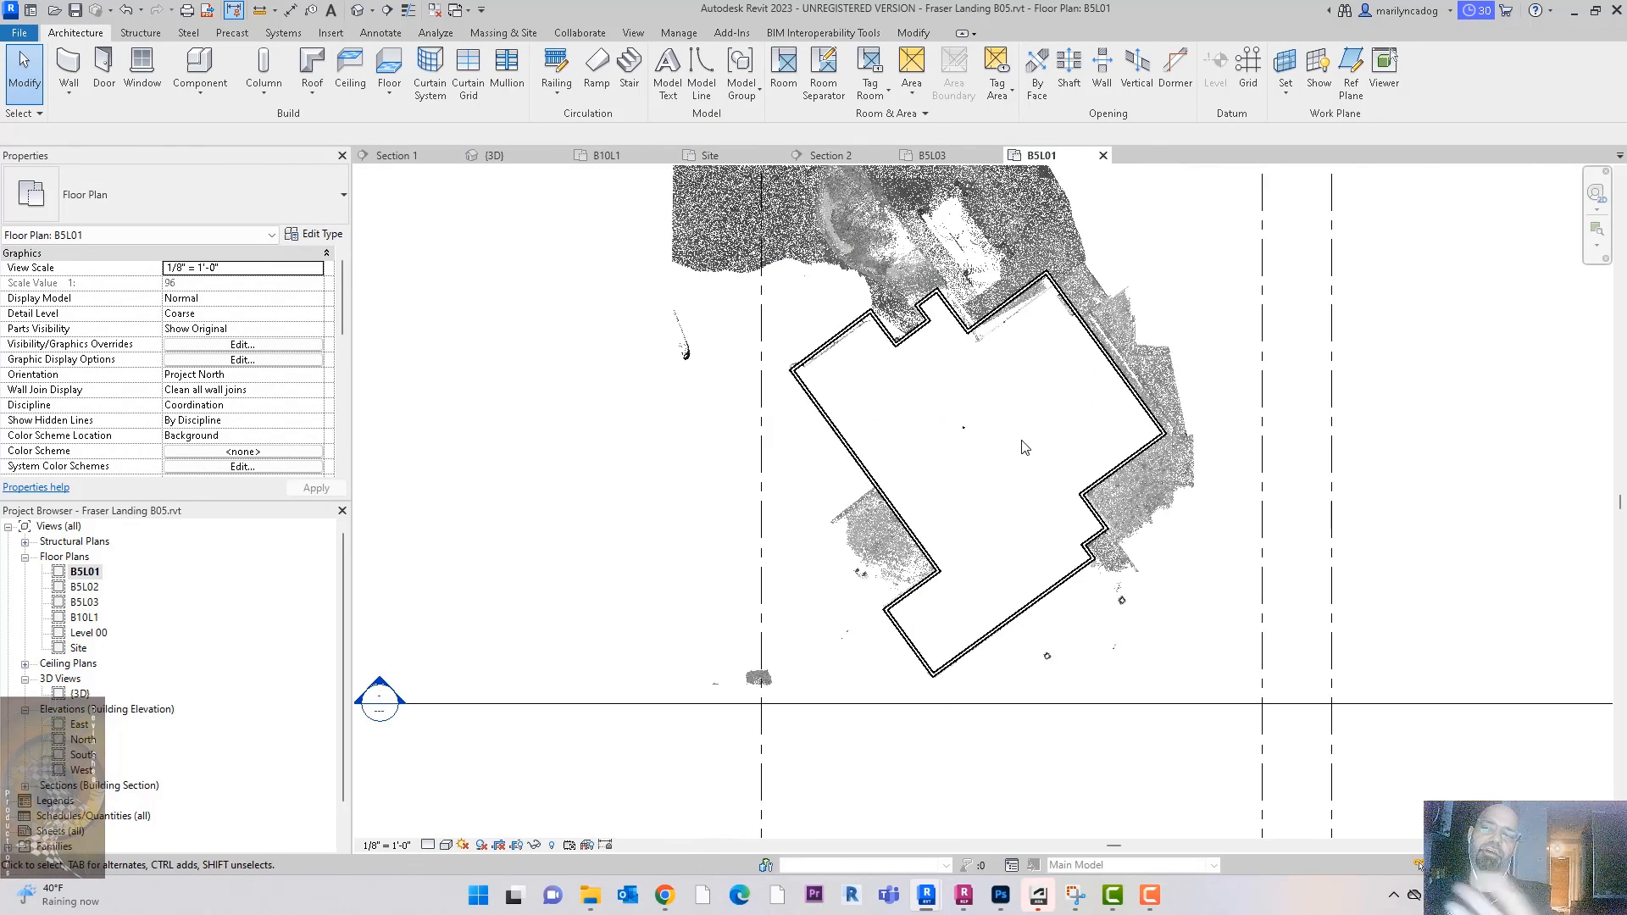
Step: Examine the closed wall outline against the Building 5 point cloud in the B5L01 plan
{"action": "scroll", "coordinate": [1023, 449], "scroll_direction": "up", "scroll_amount": 1}
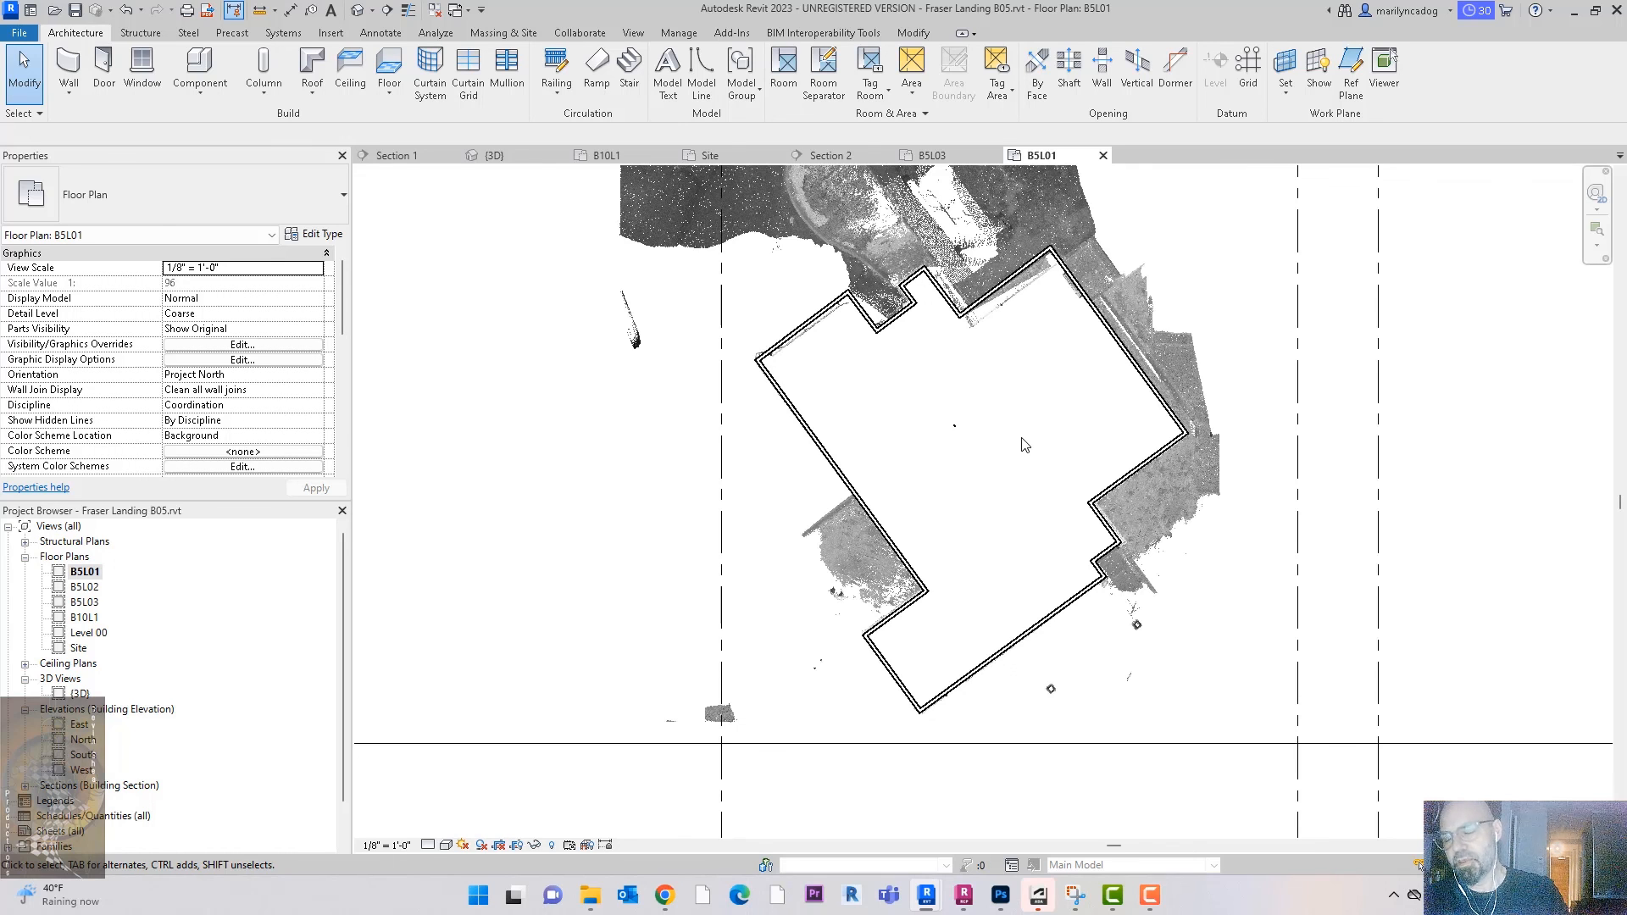
{"action": "middle_click_drag", "start_coordinate": [1026, 409], "coordinate": [927, 460]}
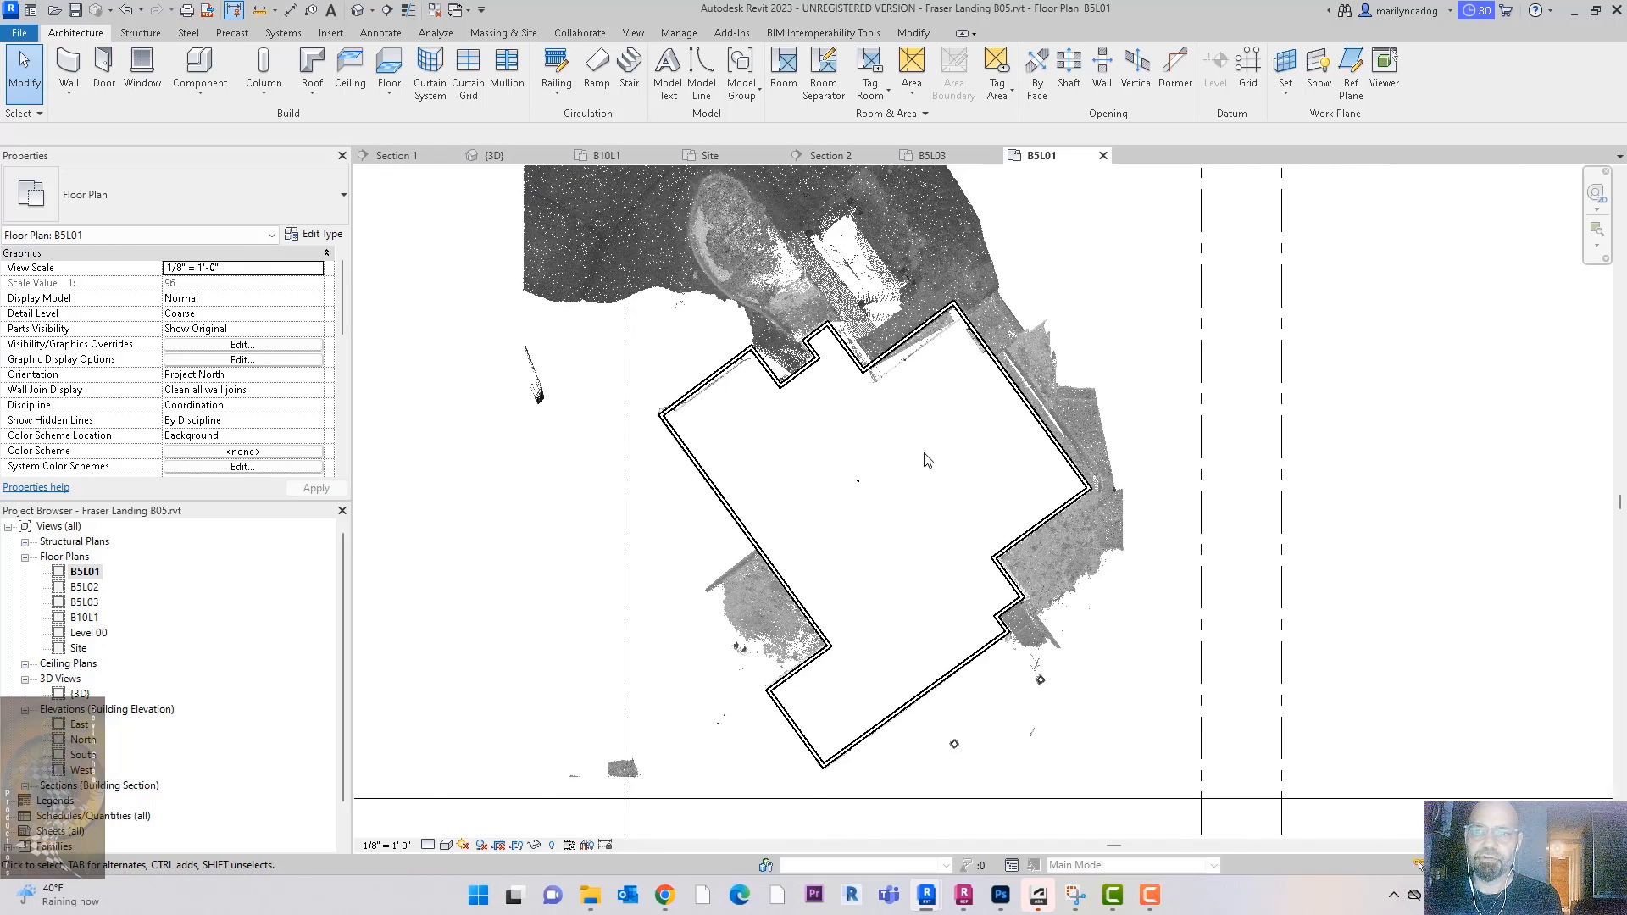
{"action": "left_click", "coordinate": [936, 258]}
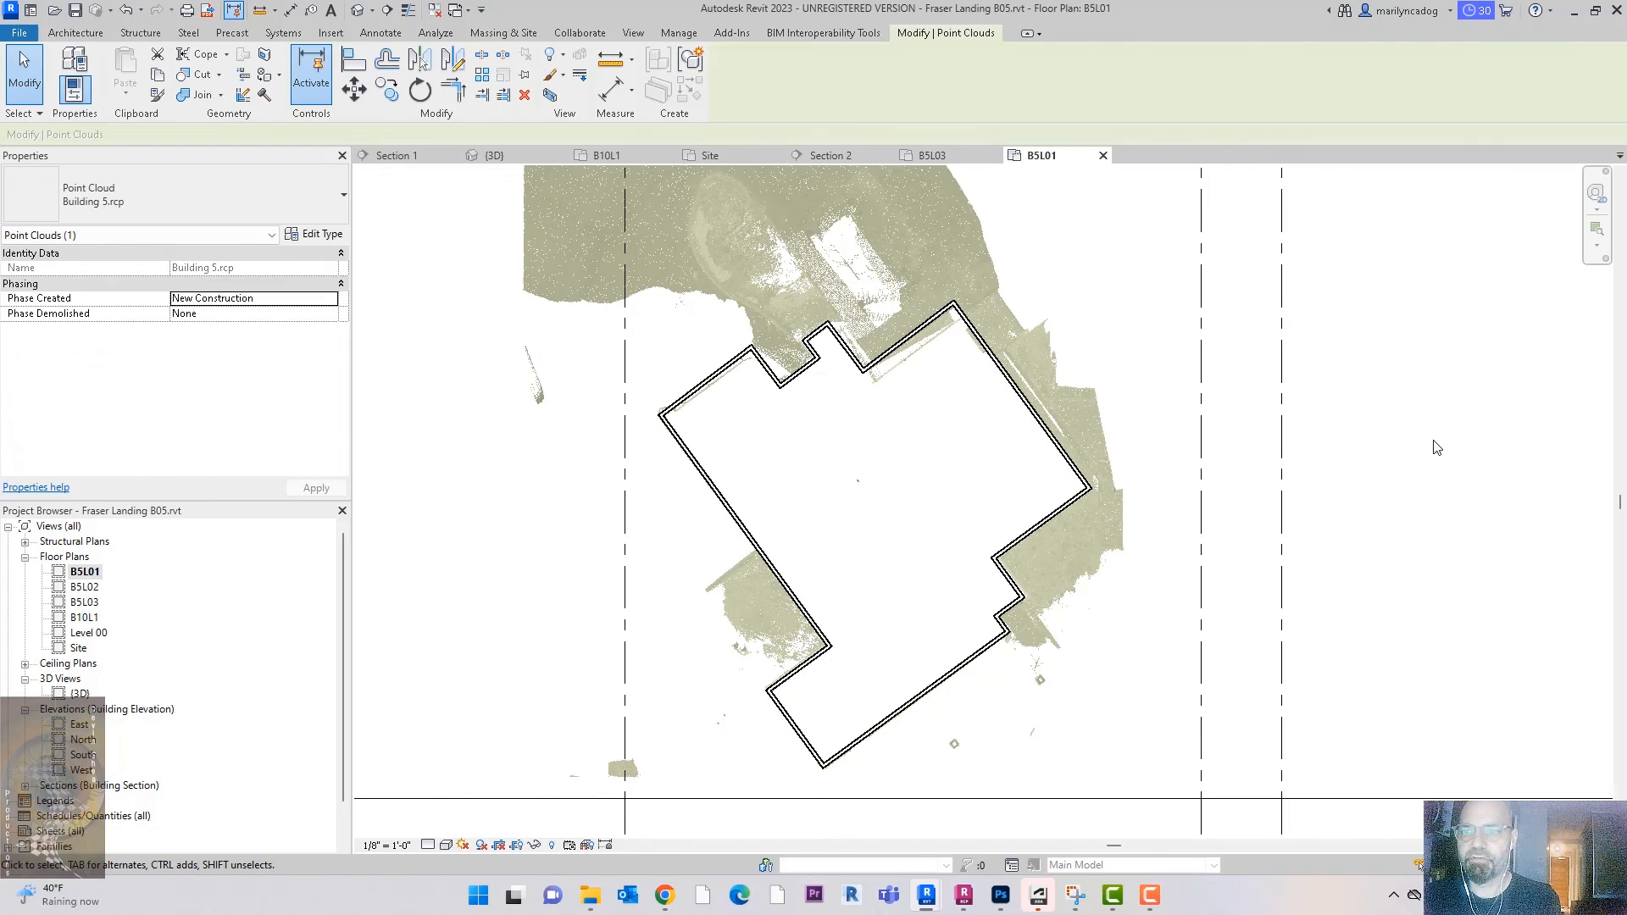
{"action": "key", "text": "Escape"}
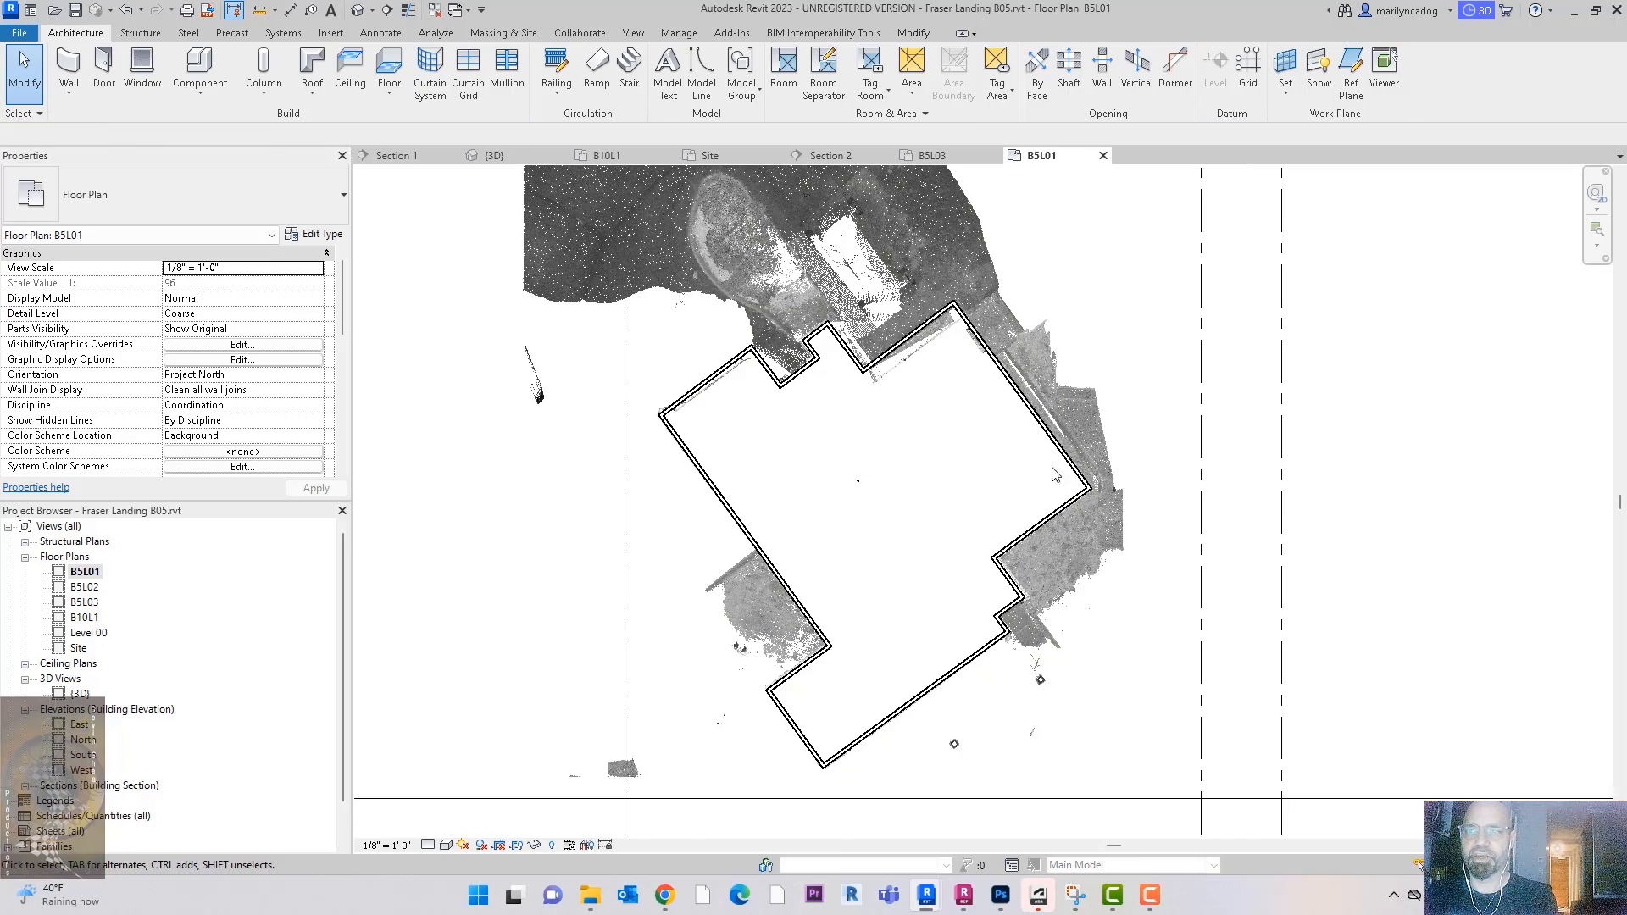
{"action": "scroll", "coordinate": [1013, 368], "scroll_direction": "up", "scroll_amount": 3}
{"action": "scroll", "coordinate": [1051, 320], "scroll_direction": "down", "scroll_amount": 4}
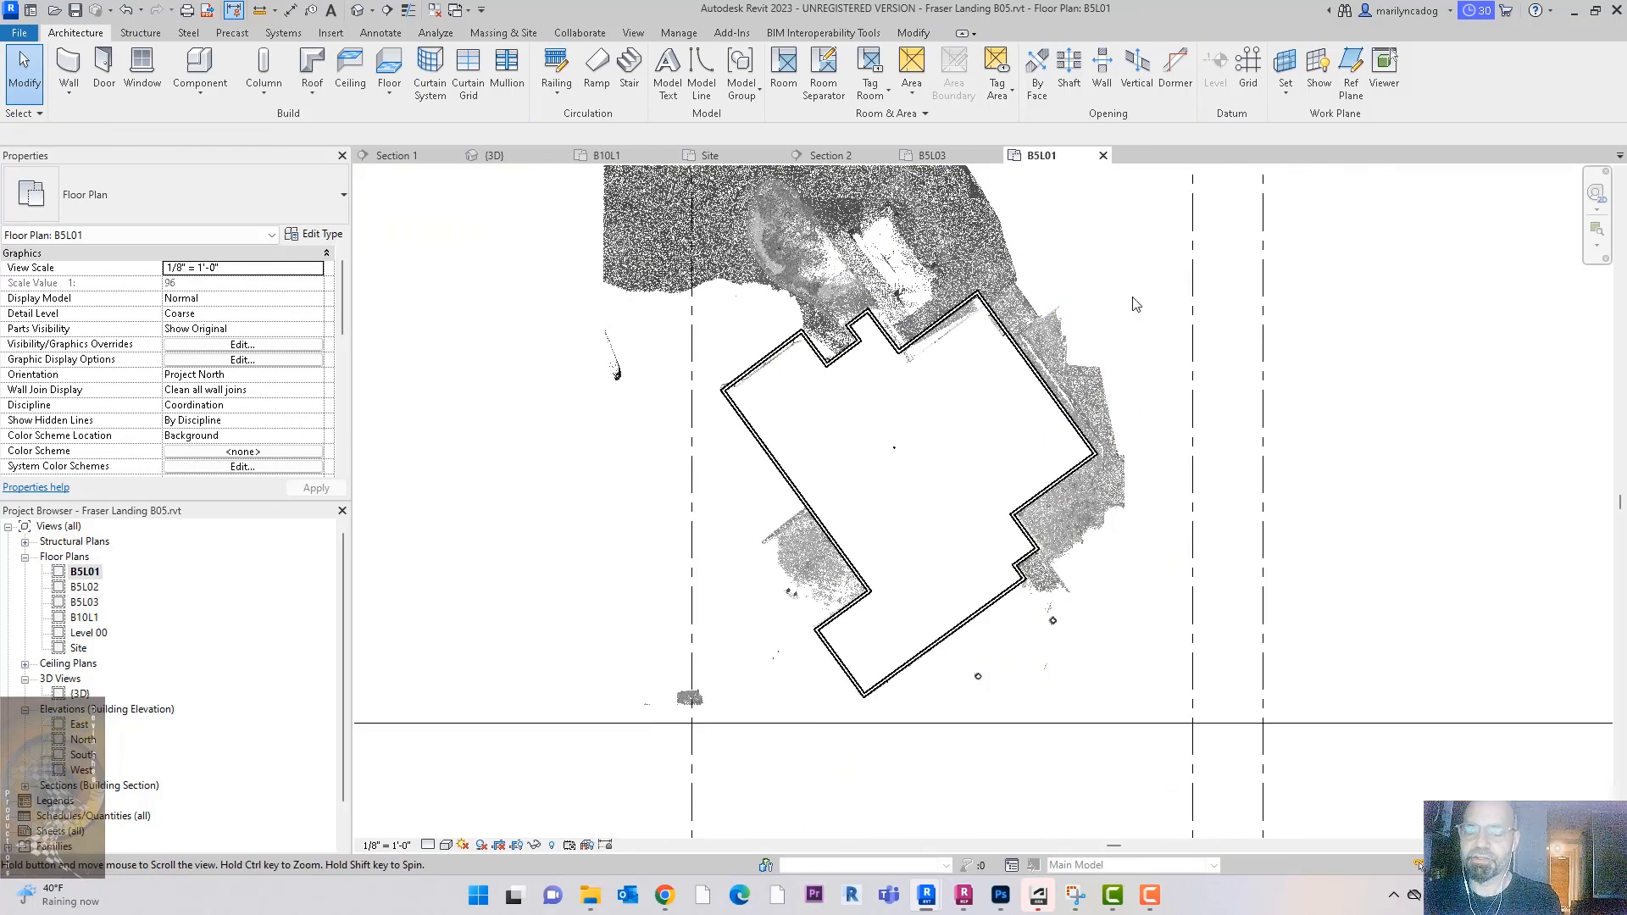
{"action": "middle_click_drag", "start_coordinate": [1137, 304], "coordinate": [1118, 387]}
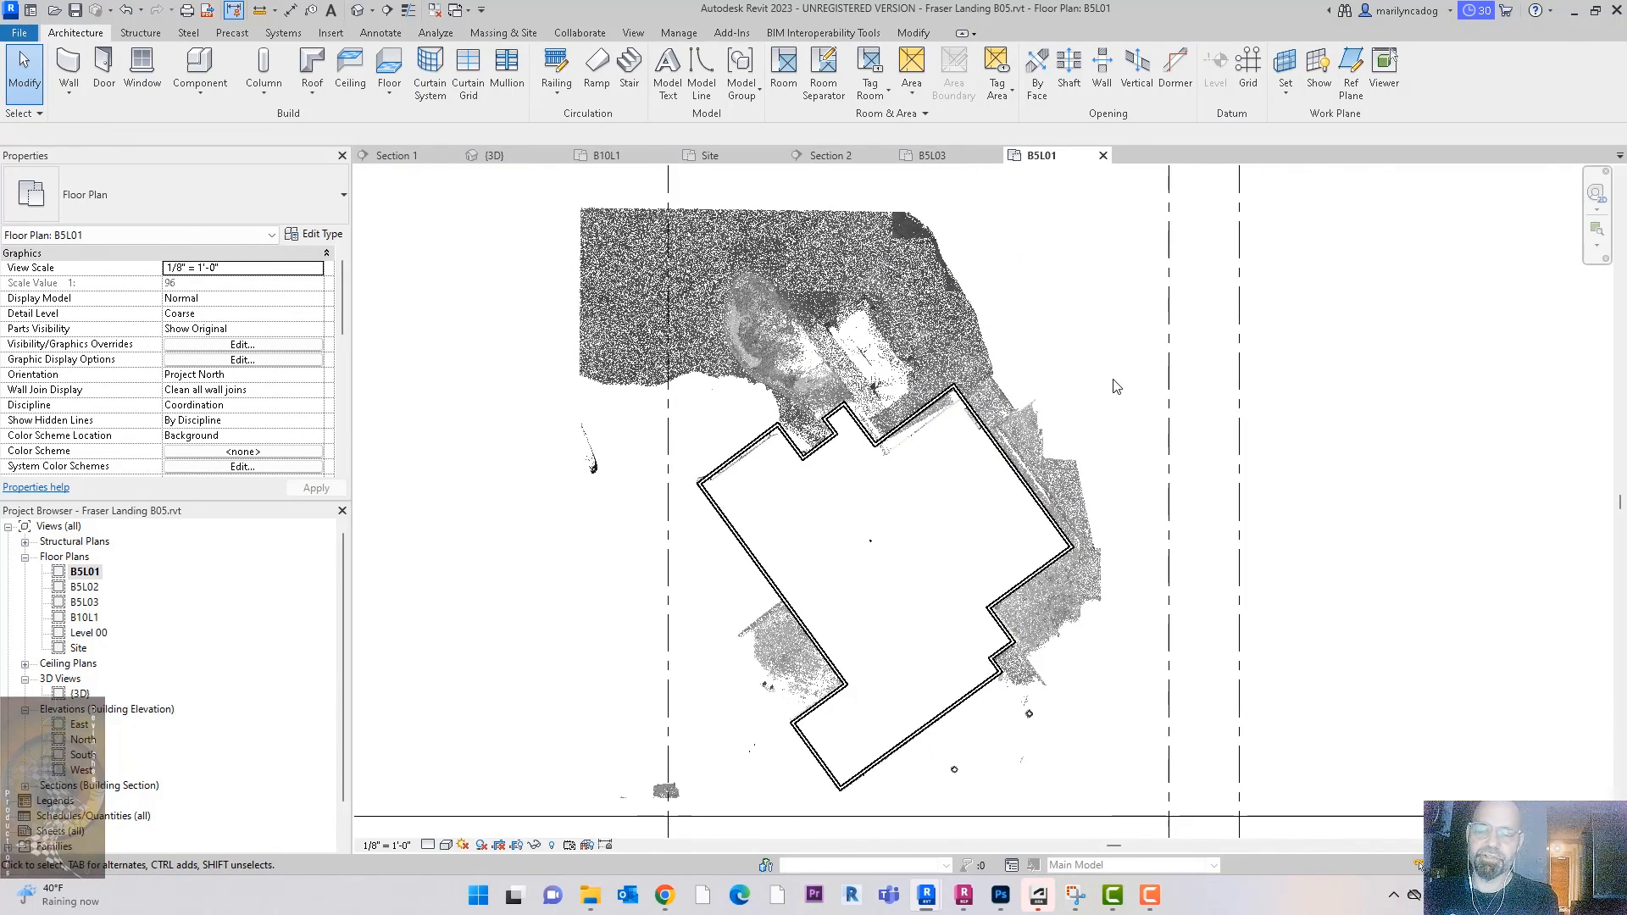
{"action": "middle_click_drag", "start_coordinate": [1091, 379], "coordinate": [1085, 358]}
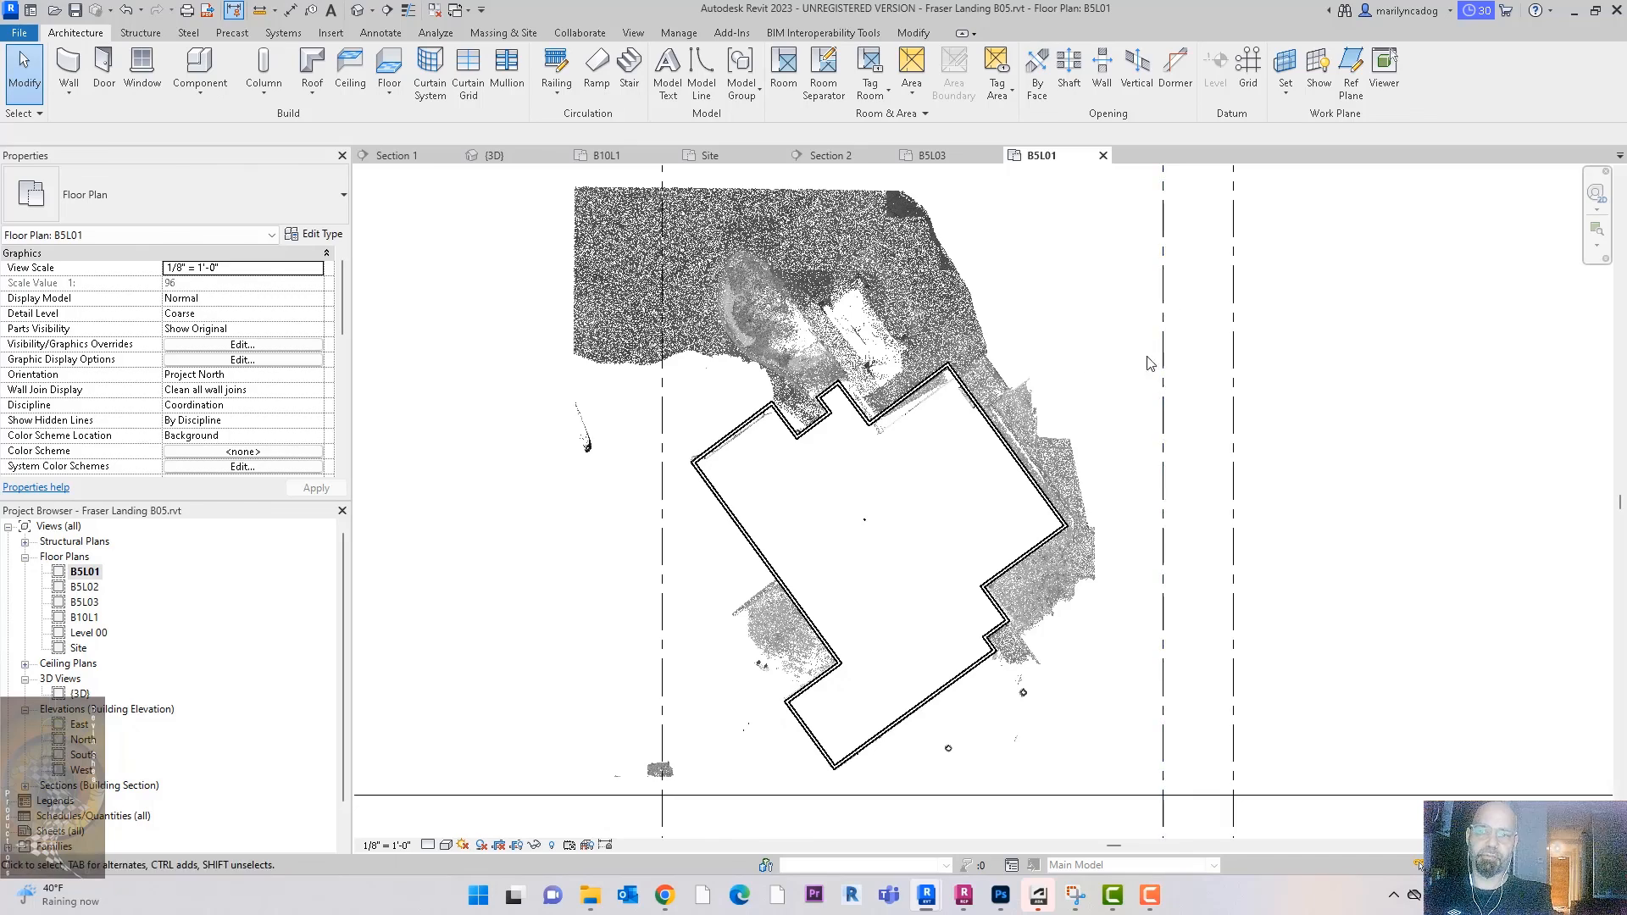
{"action": "scroll", "coordinate": [1077, 651], "scroll_direction": "up", "scroll_amount": 1}
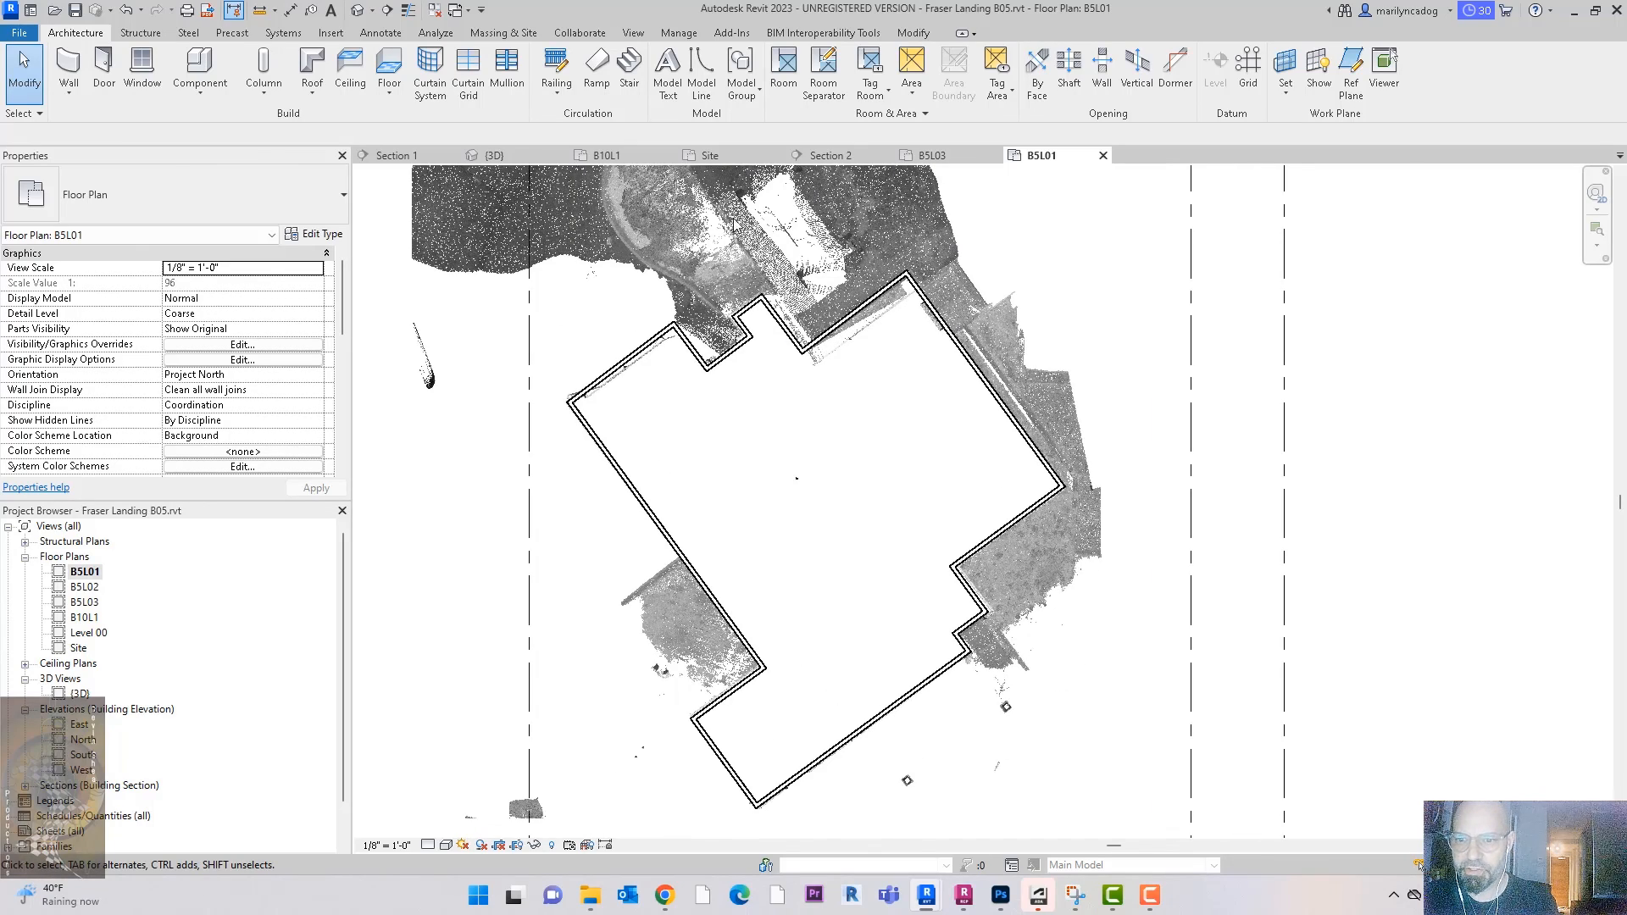
Step: Select the whole chain of exterior walls in the 3D view and set its top constraint to Up to level: B5L02
{"action": "left_click", "coordinate": [355, 10]}
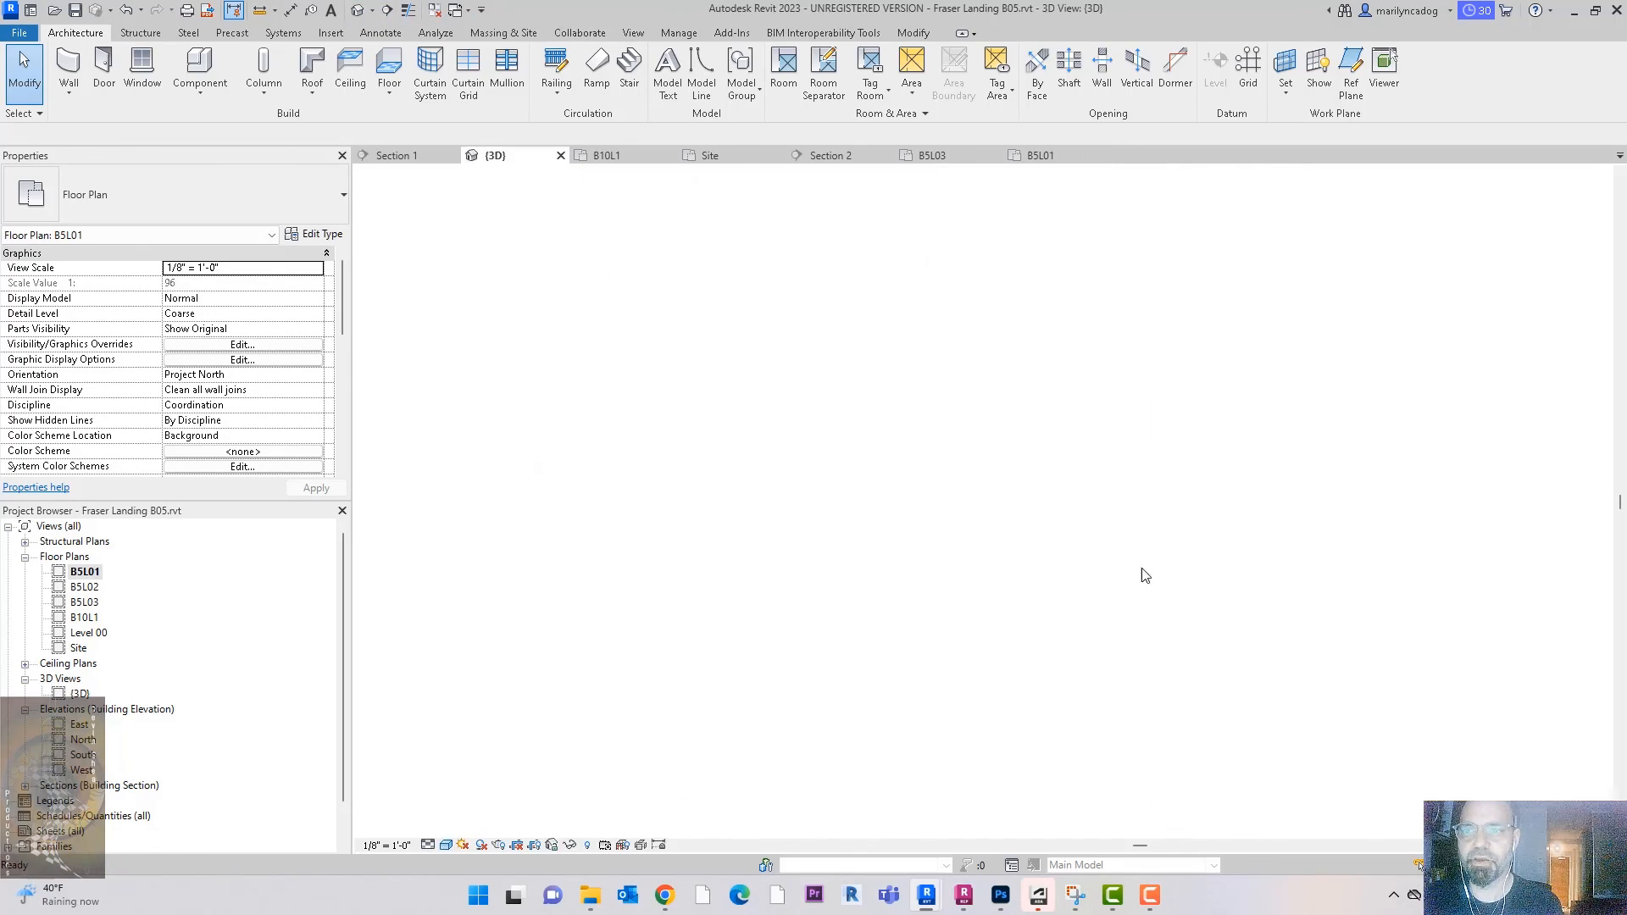
{"action": "scroll", "coordinate": [1106, 623], "scroll_direction": "up", "scroll_amount": 6}
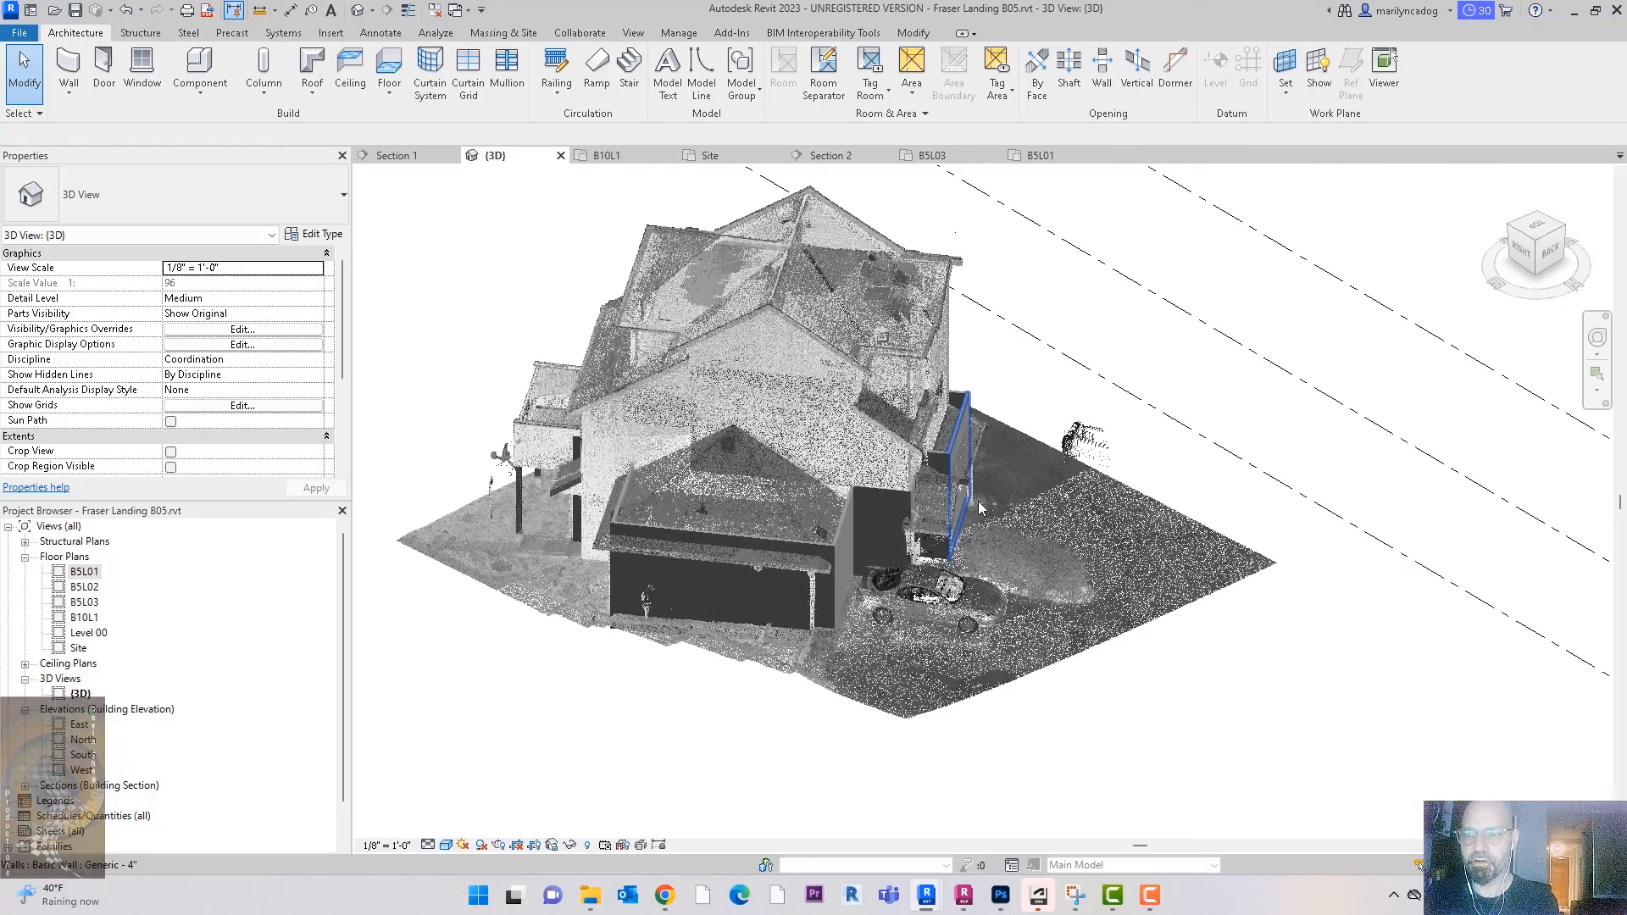
{"action": "key", "text": "Tab"}
{"action": "left_click", "coordinate": [887, 498]}
{"action": "middle_click_drag", "start_coordinate": [1263, 686], "coordinate": [1136, 542], "text": "shift"}
{"action": "left_click", "coordinate": [316, 346]}
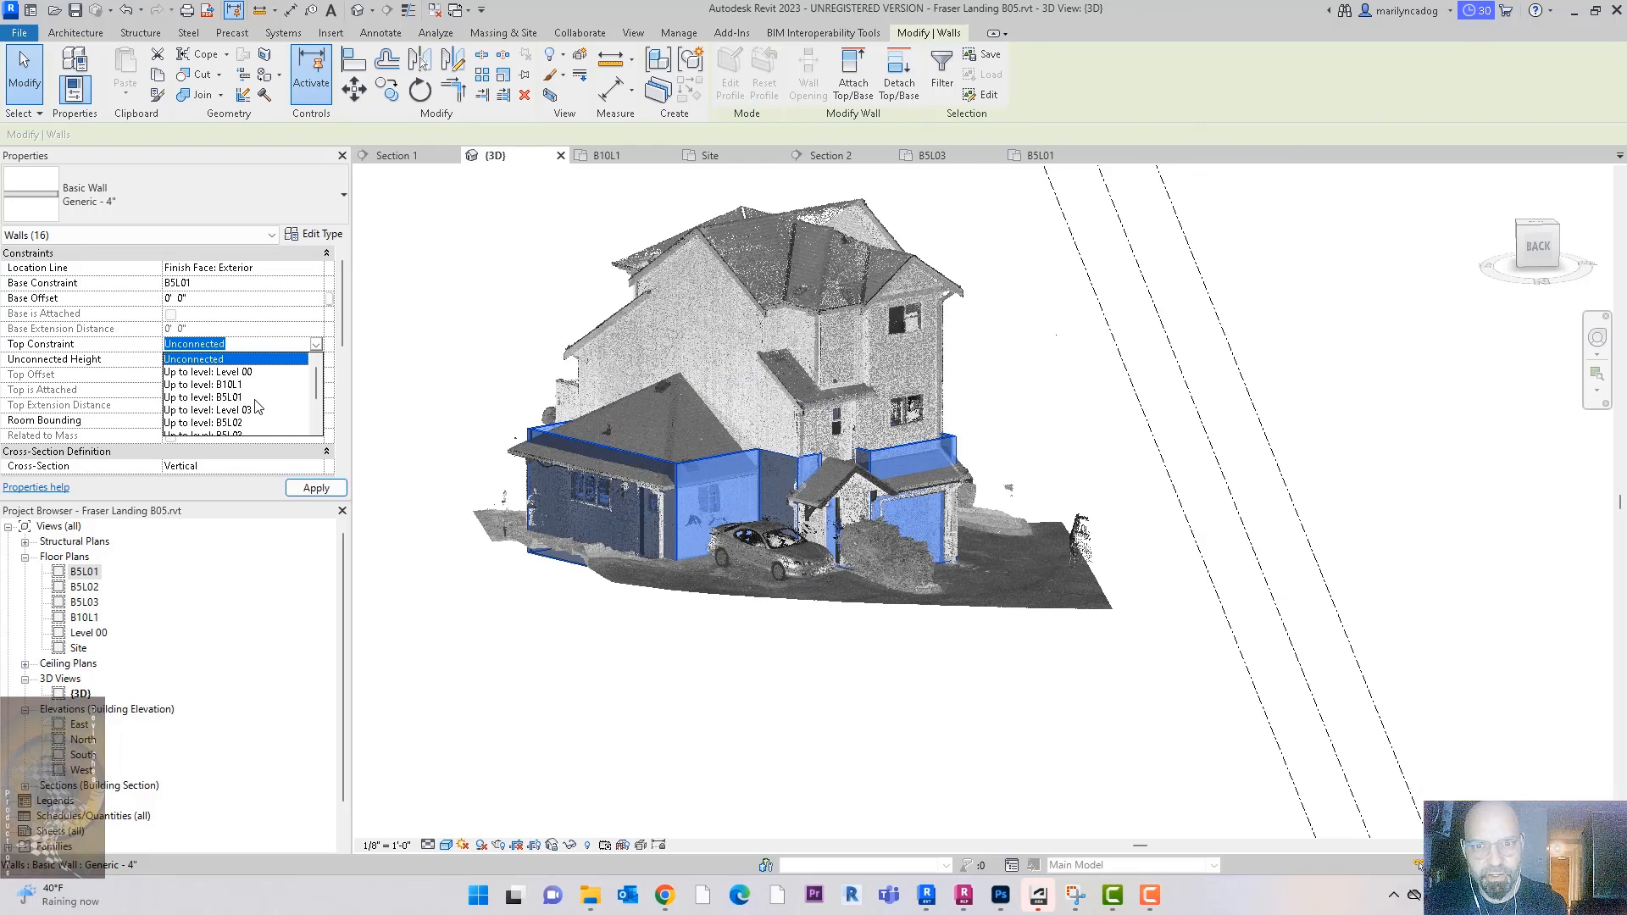
{"action": "scroll", "coordinate": [258, 407], "scroll_direction": "down", "scroll_amount": 1}
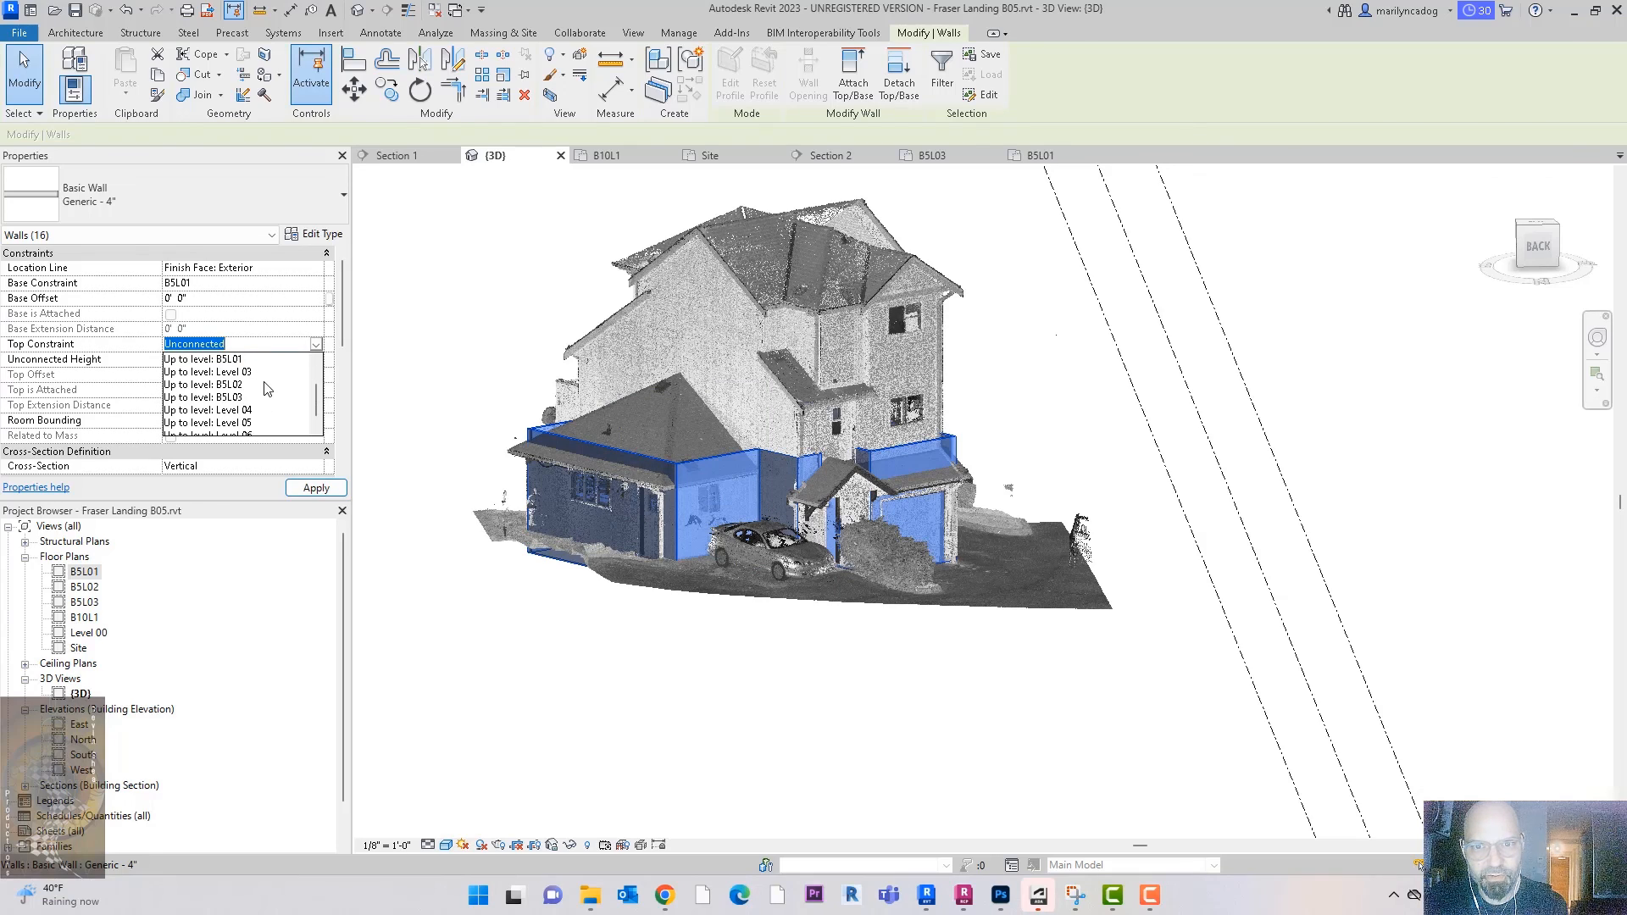
{"action": "left_click", "coordinate": [267, 385]}
{"action": "mouse_move", "coordinate": [1439, 506]}
{"action": "middle_mouse_down", "text": "shift"}
{"action": "mouse_move", "coordinate": [1468, 509]}
{"action": "mouse_move", "coordinate": [1446, 515]}
{"action": "middle_mouse_up", "text": "shift"}
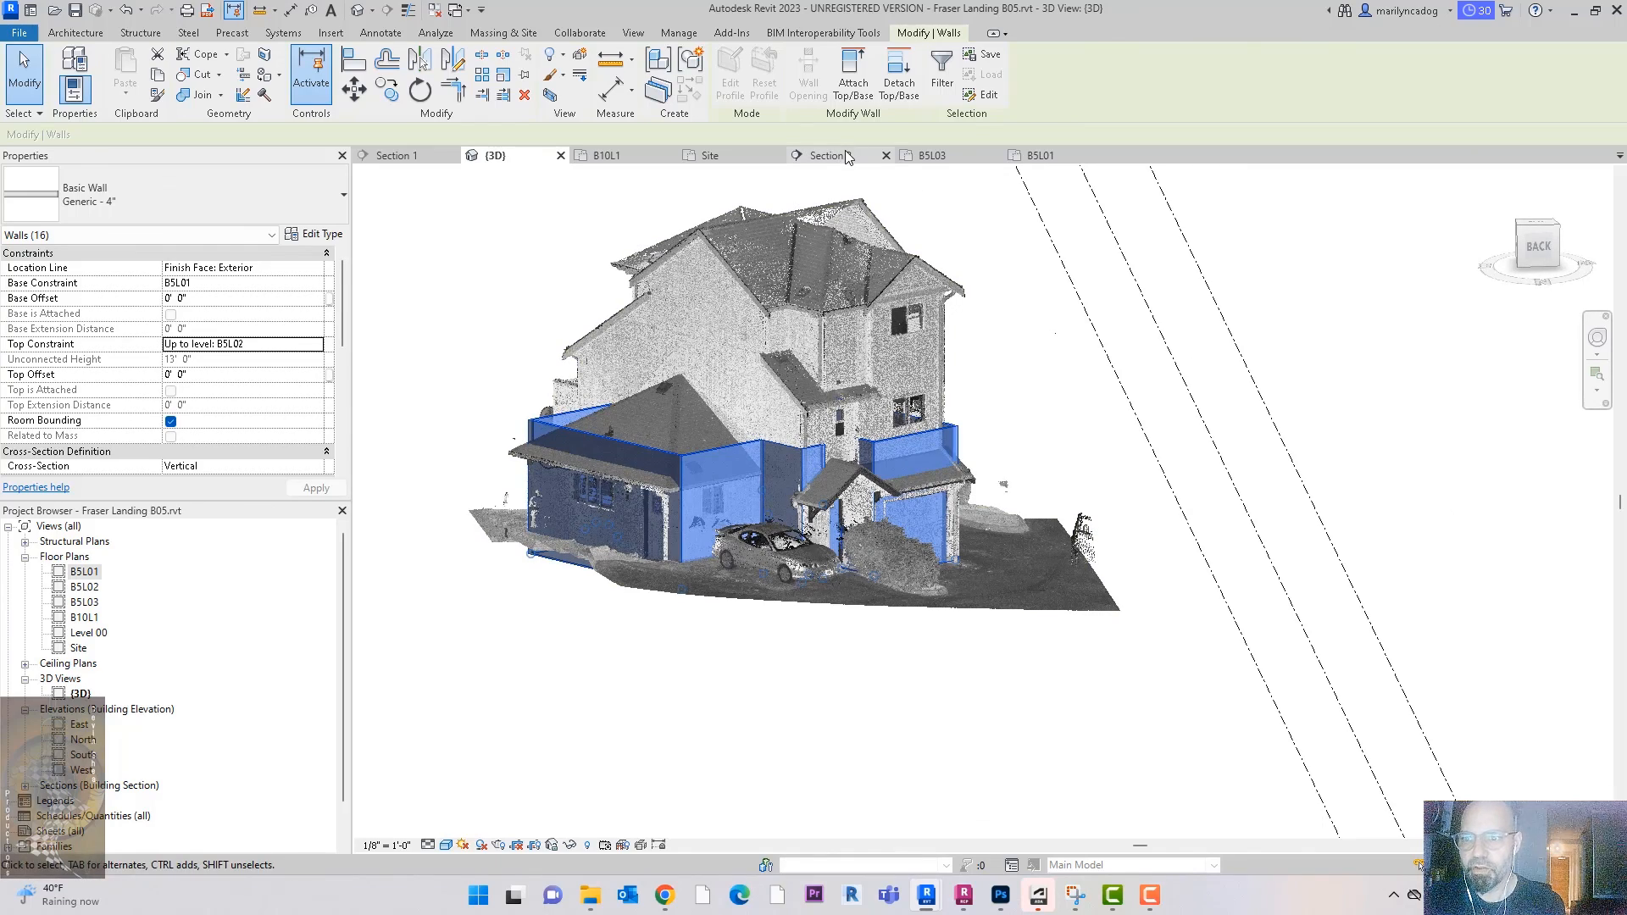
Step: Lower level B5L02 to an elevation of -41' 9" in Section 2, matching the scanned building
{"action": "left_click", "coordinate": [835, 156]}
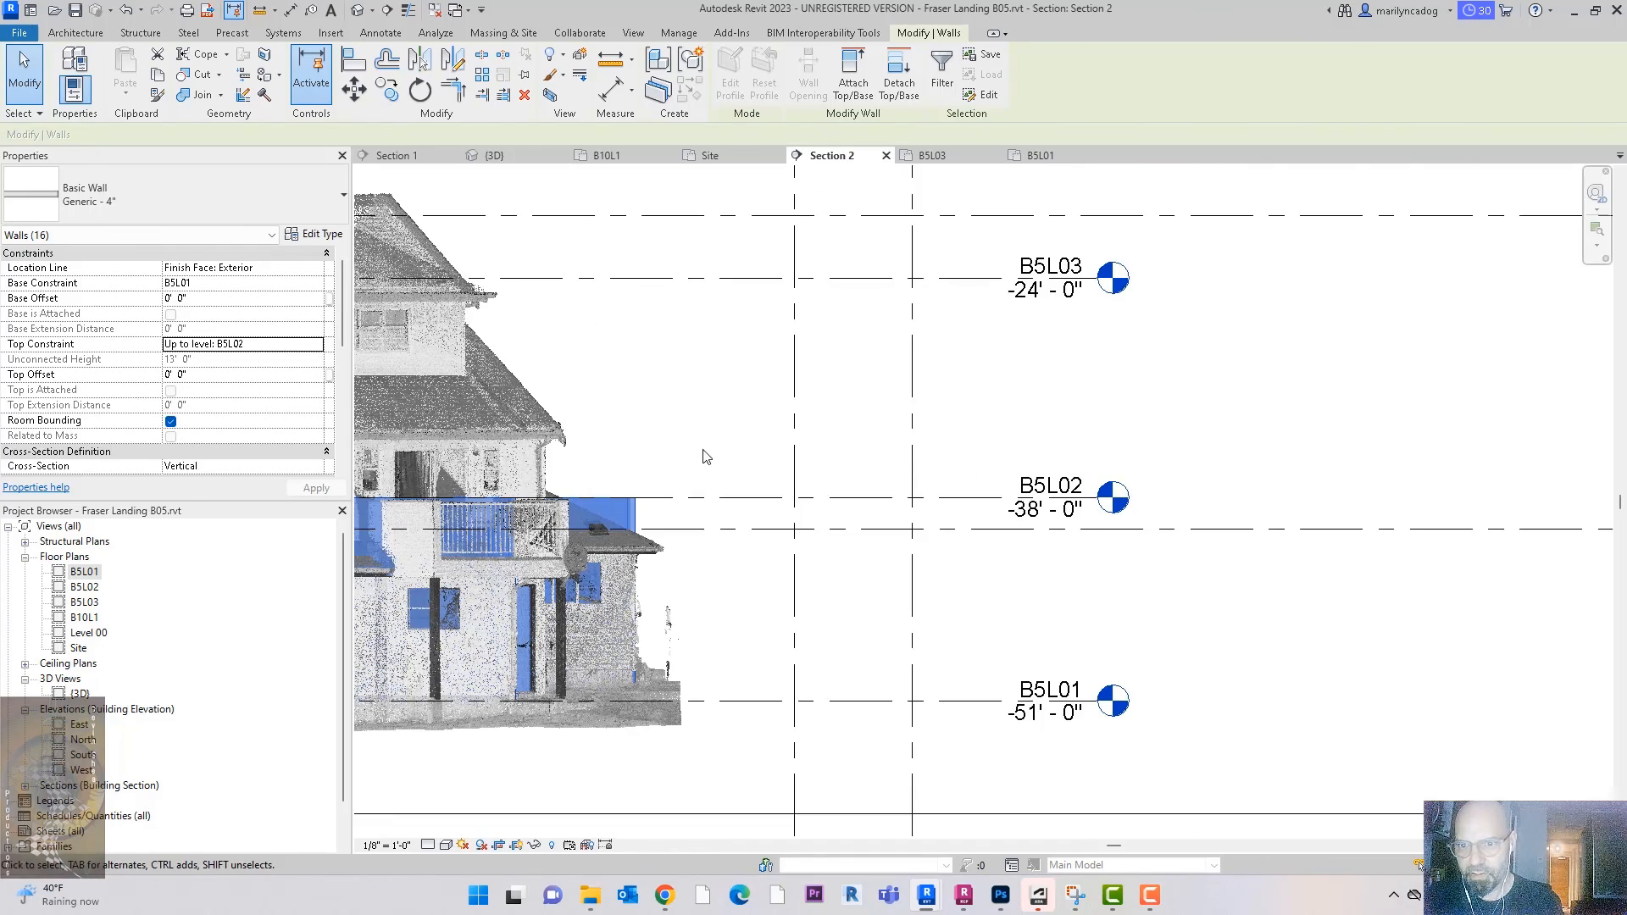
{"action": "middle_click_drag", "start_coordinate": [703, 457], "coordinate": [1060, 440]}
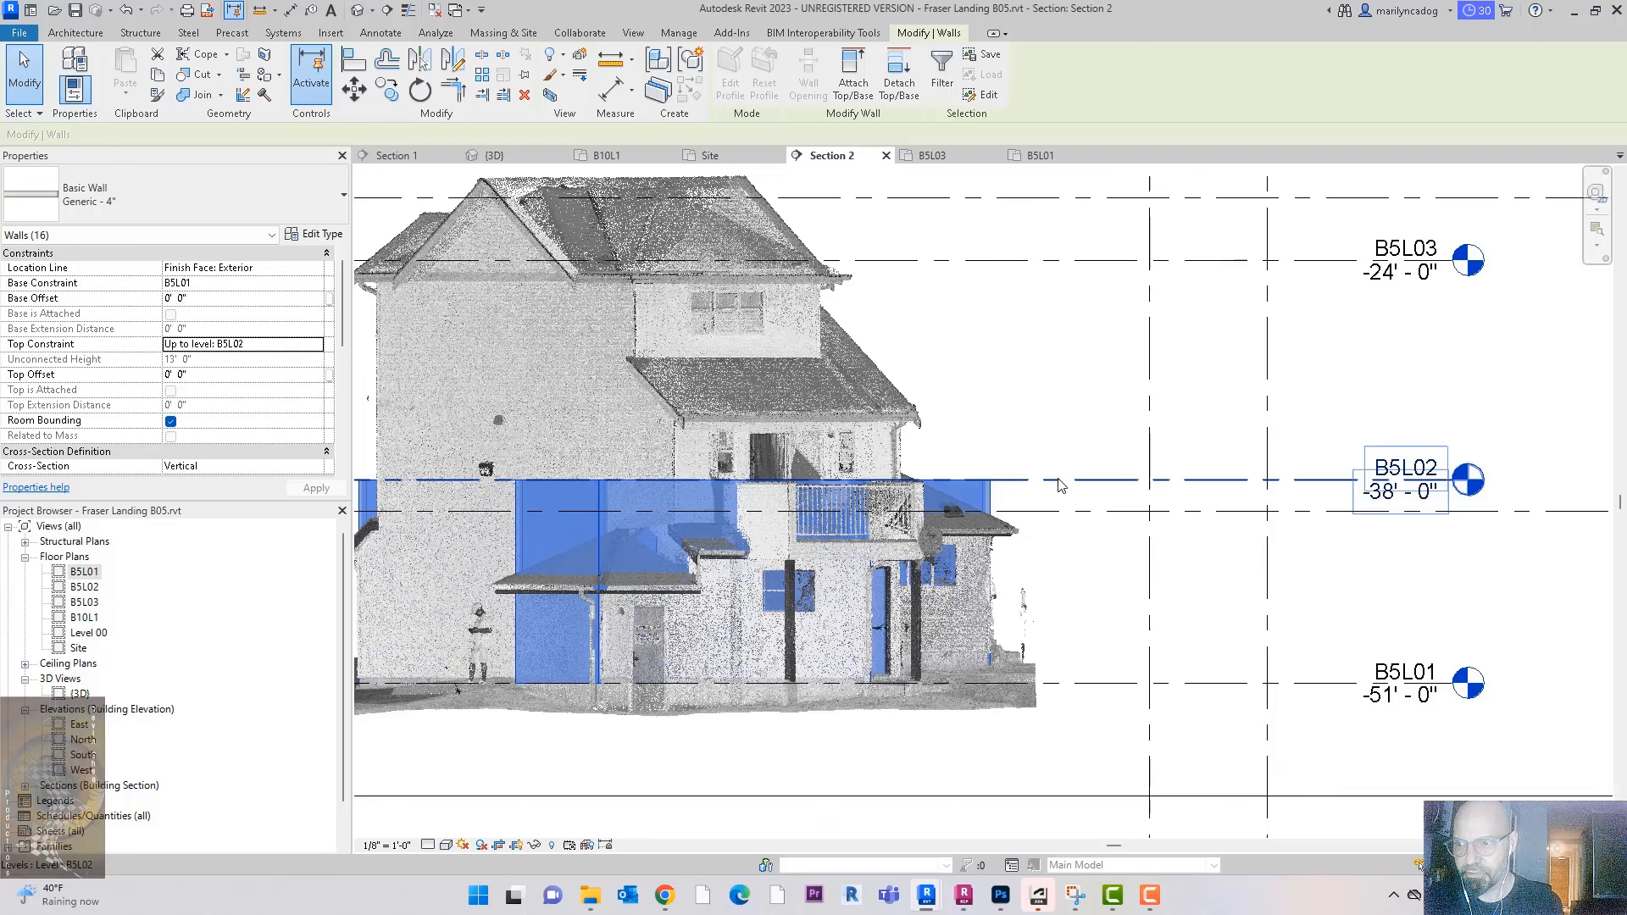
{"action": "left_click", "coordinate": [1059, 485]}
{"action": "key", "text": "Down"}
{"action": "key", "text": "Down"}
{"action": "key", "text": "Down"}
{"action": "key", "text": "Down"}
{"action": "key", "text": "Down"}
{"action": "key", "text": "Down"}
{"action": "key", "text": "Down"}
{"action": "key", "text": "Down"}
{"action": "key", "text": "Down"}
{"action": "key", "text": "Down"}
{"action": "key", "text": "Down"}
{"action": "key", "text": "Down"}
{"action": "key", "text": "Down"}
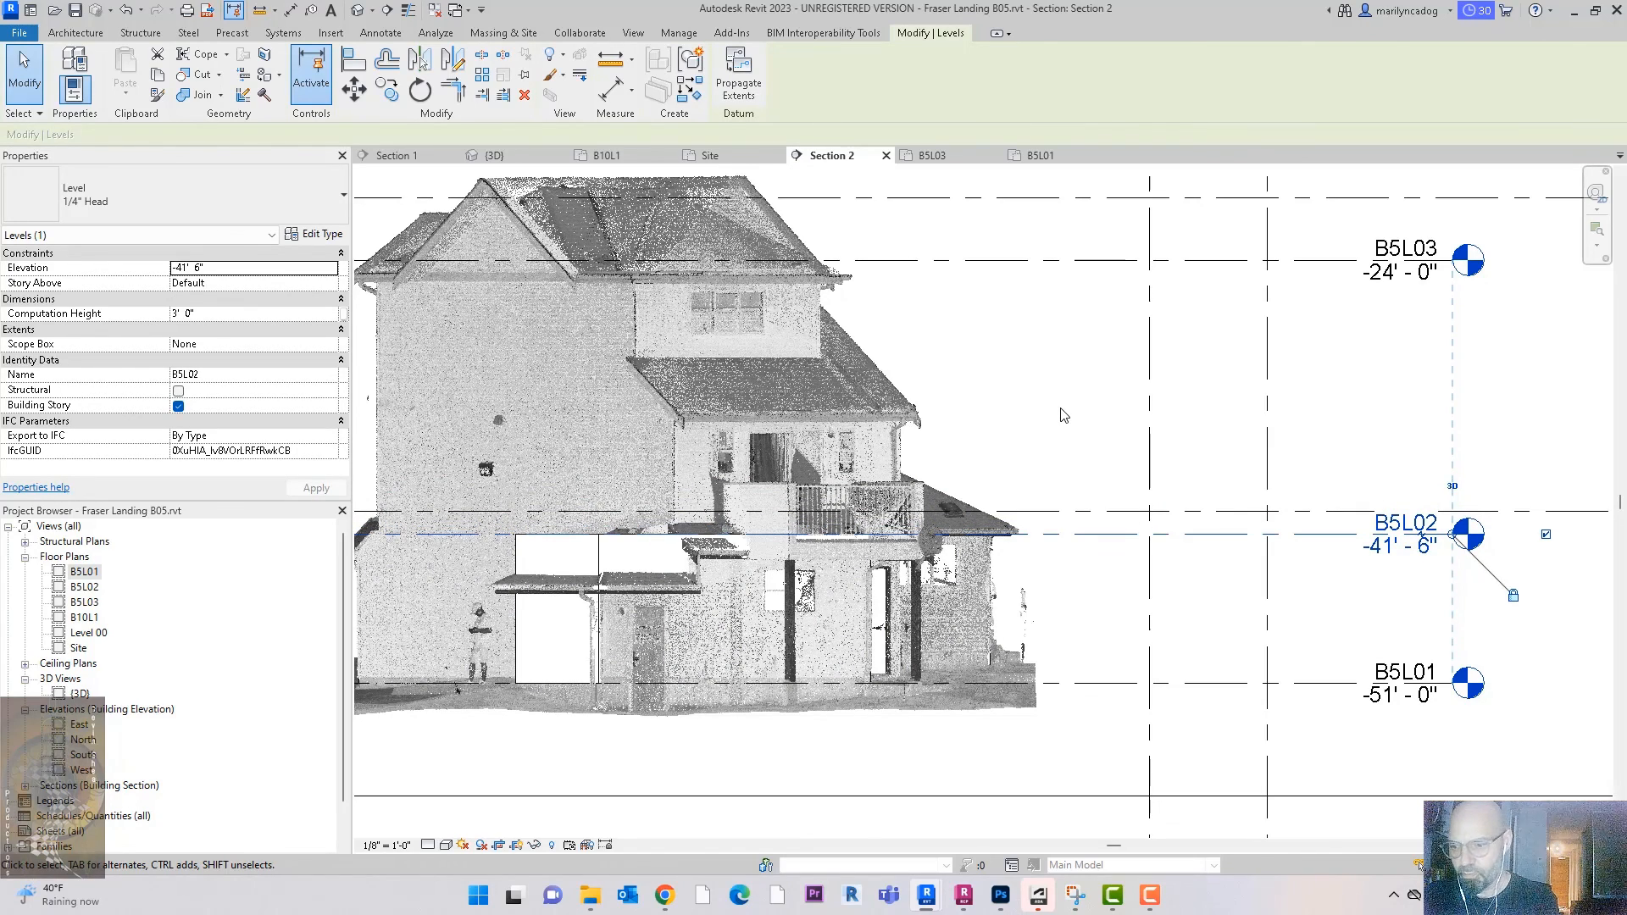
{"action": "key", "text": "Down"}
{"action": "left_click", "coordinate": [1077, 417]}
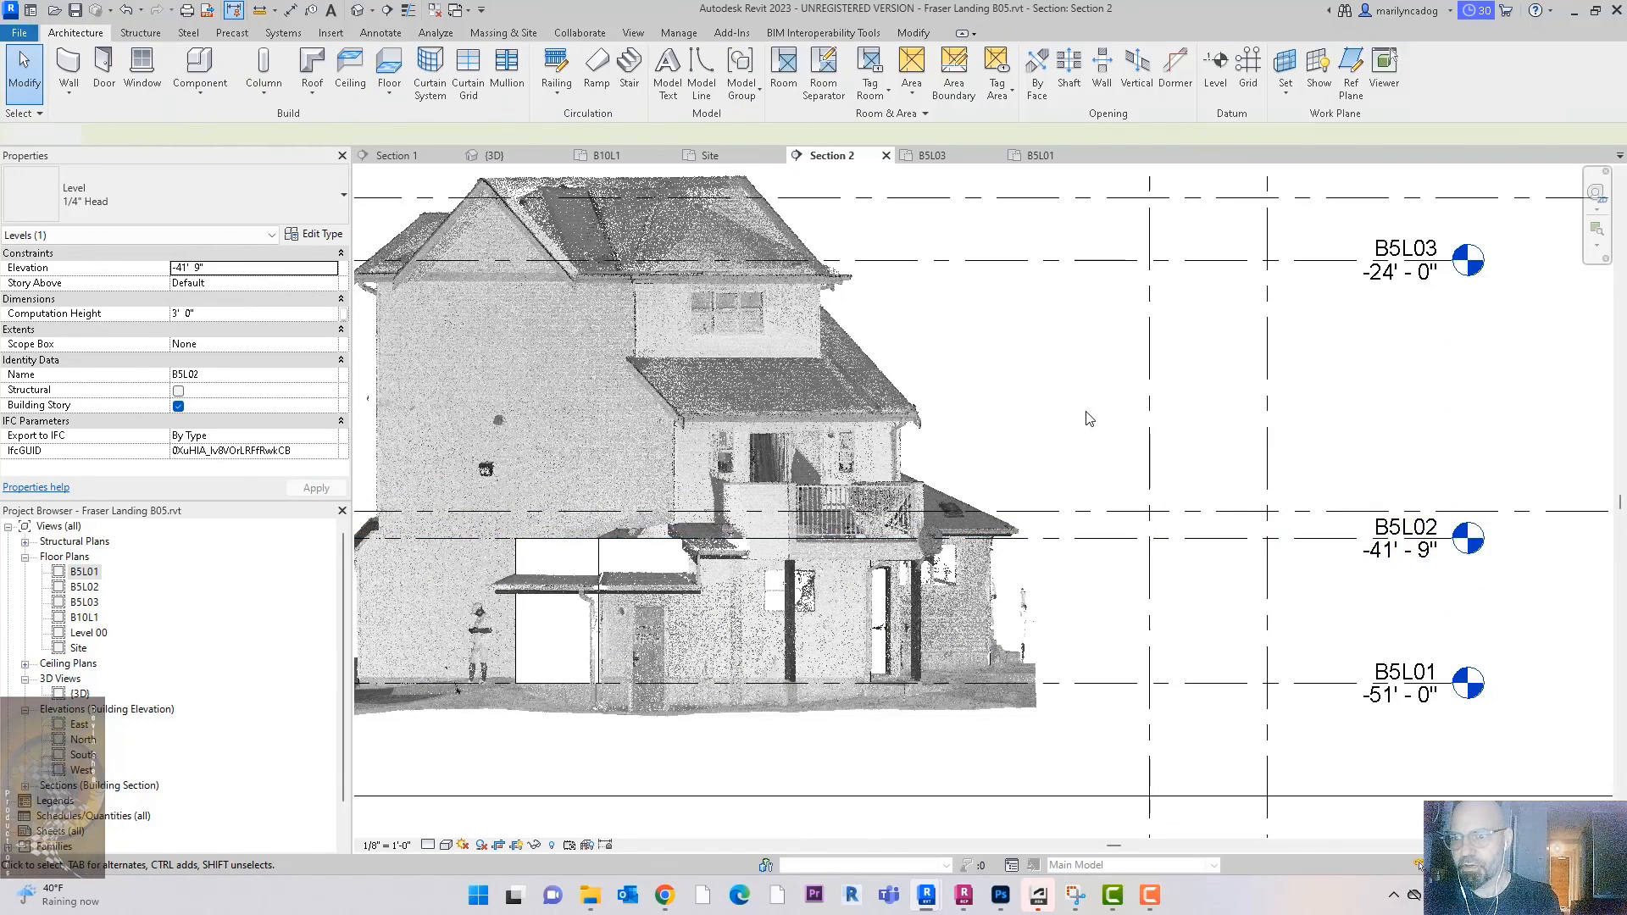
Step: Place an aligned dimension string across levels B5L03, B5L02 and B5L01 beside the building in Section 2
{"action": "left_click", "coordinate": [373, 34]}
{"action": "left_click", "coordinate": [24, 68]}
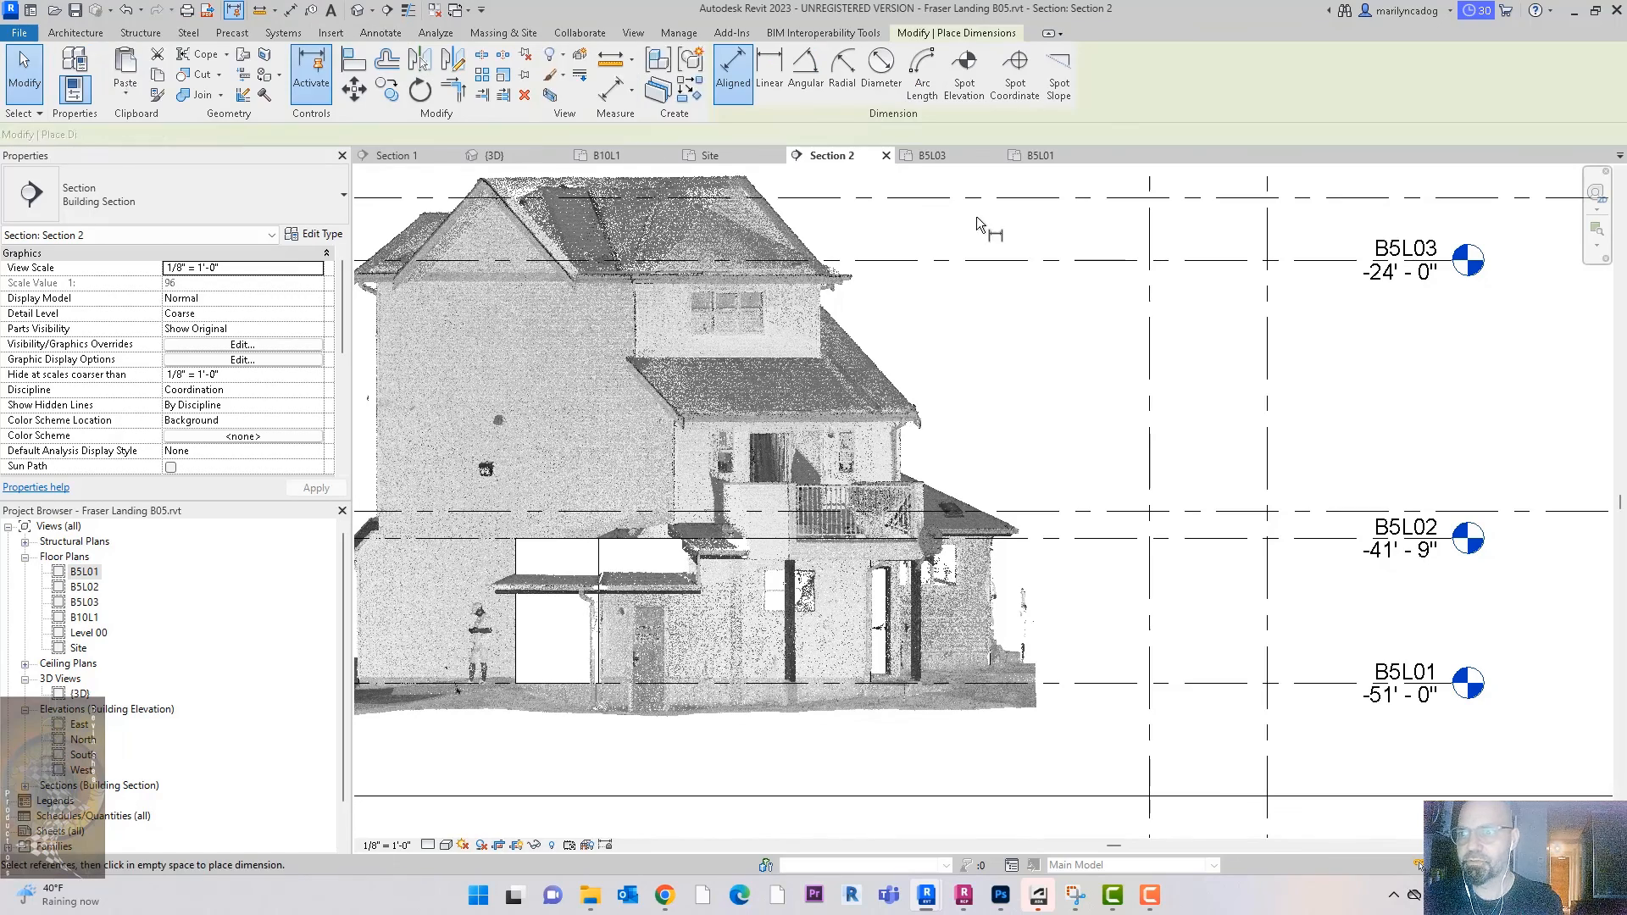
{"action": "left_click", "coordinate": [1055, 257]}
{"action": "left_click", "coordinate": [1106, 539]}
{"action": "left_click", "coordinate": [1099, 688]}
{"action": "left_click", "coordinate": [1106, 644]}
{"action": "key", "text": "Escape"}
{"action": "key", "text": "Escape"}
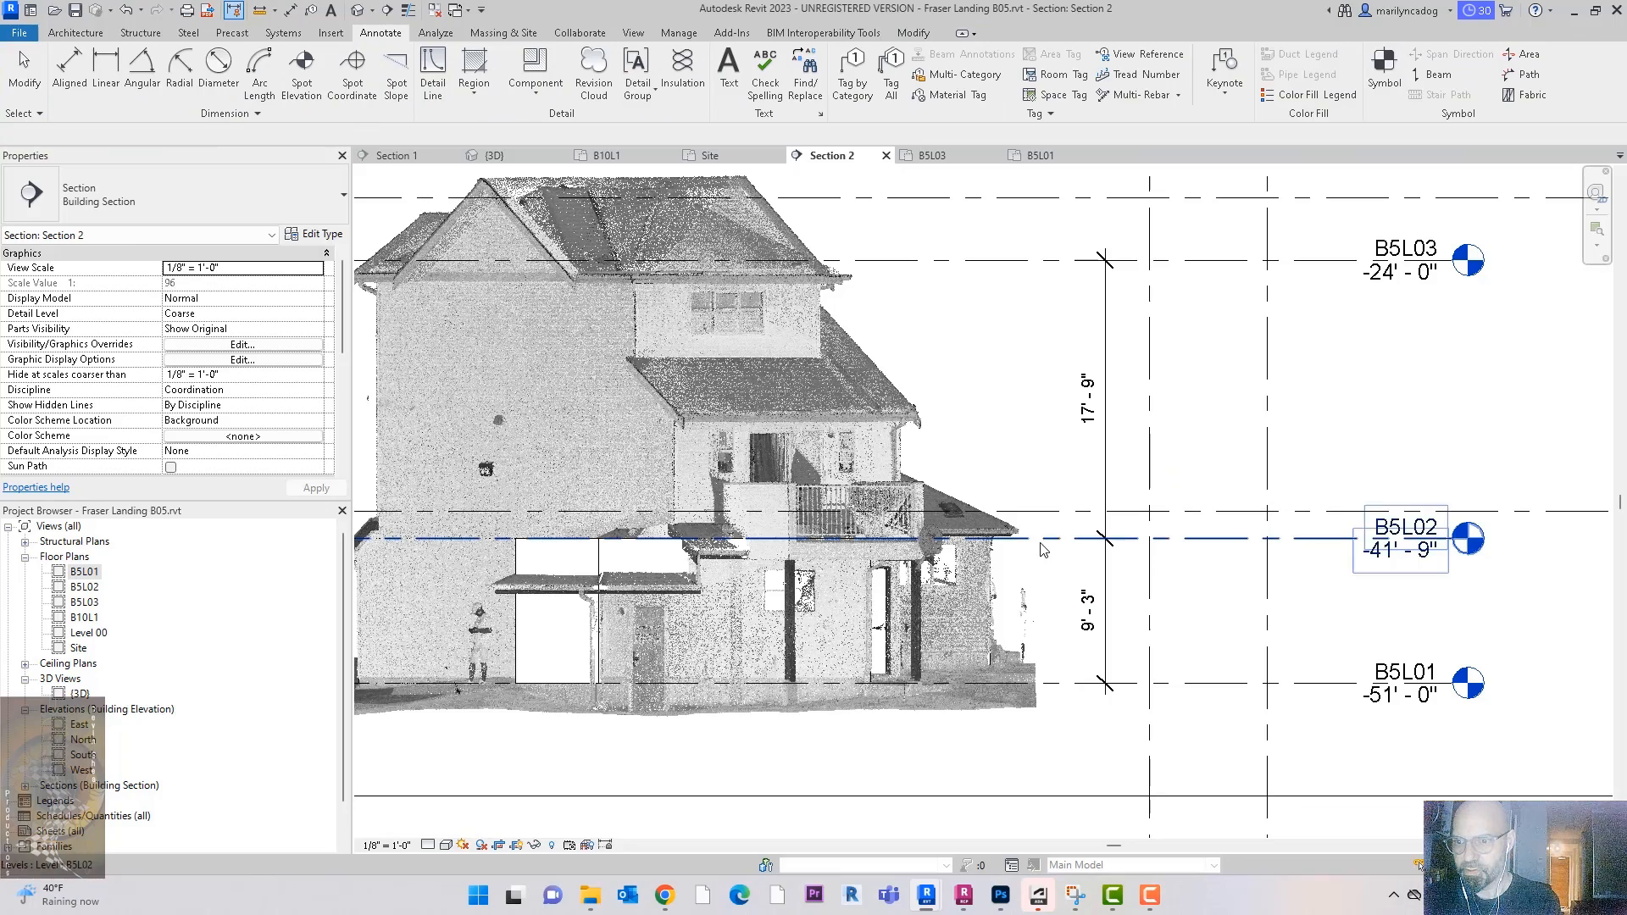
{"action": "middle_click_drag", "start_coordinate": [1054, 589], "coordinate": [1110, 553]}
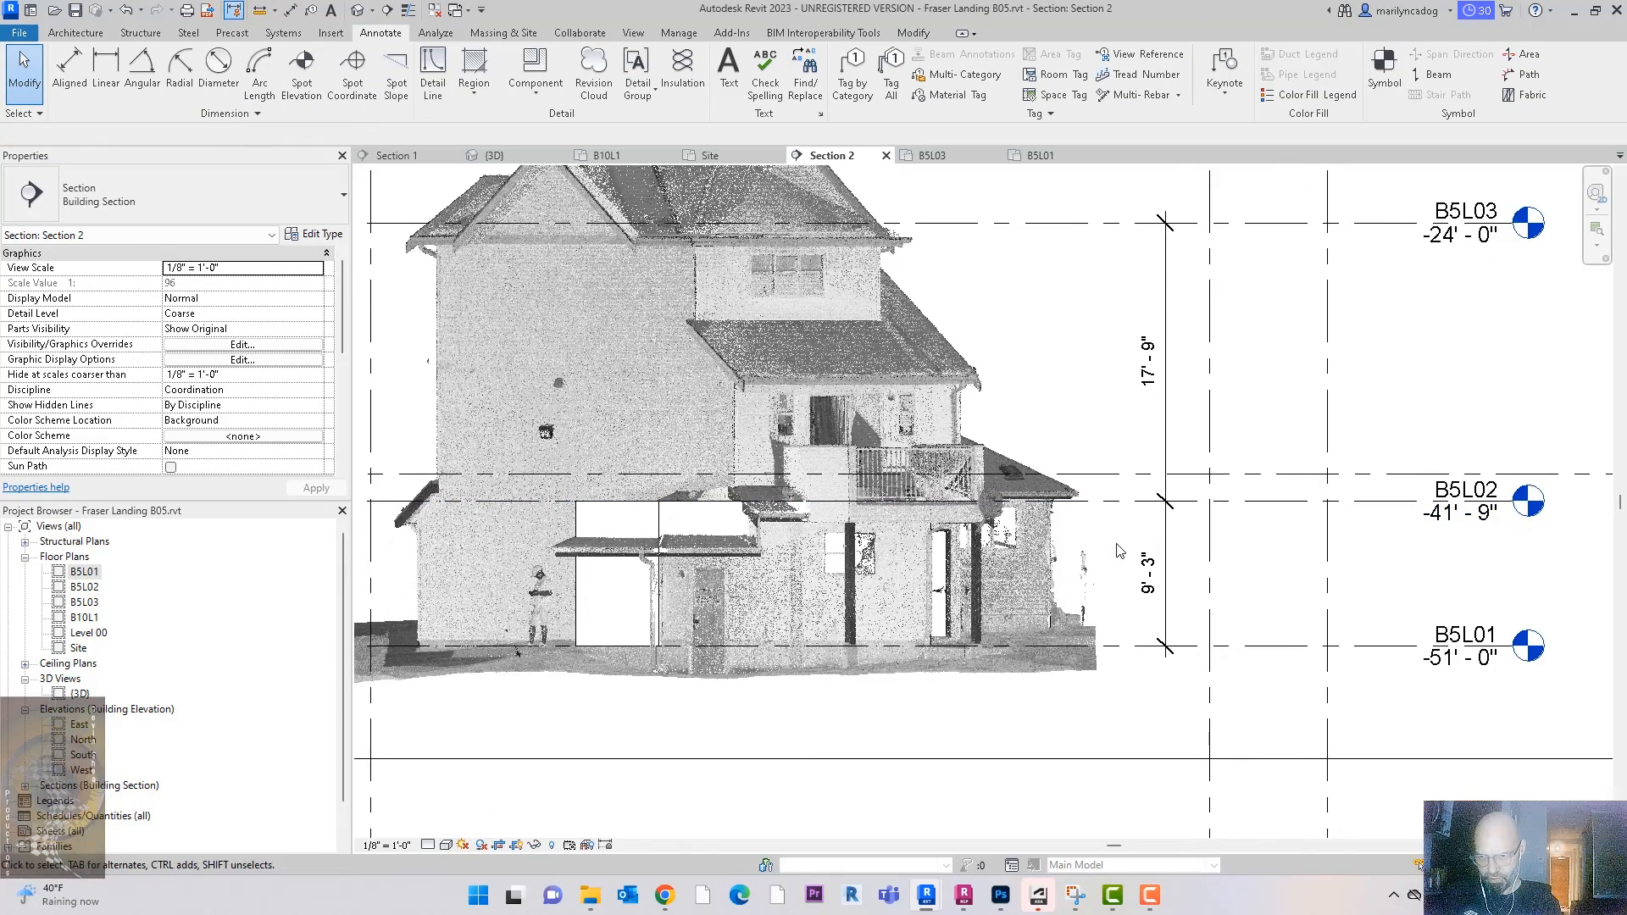
Step: Try an elevation of -52' 0" for level B5L01 and undo the change
{"action": "left_click", "coordinate": [1278, 656]}
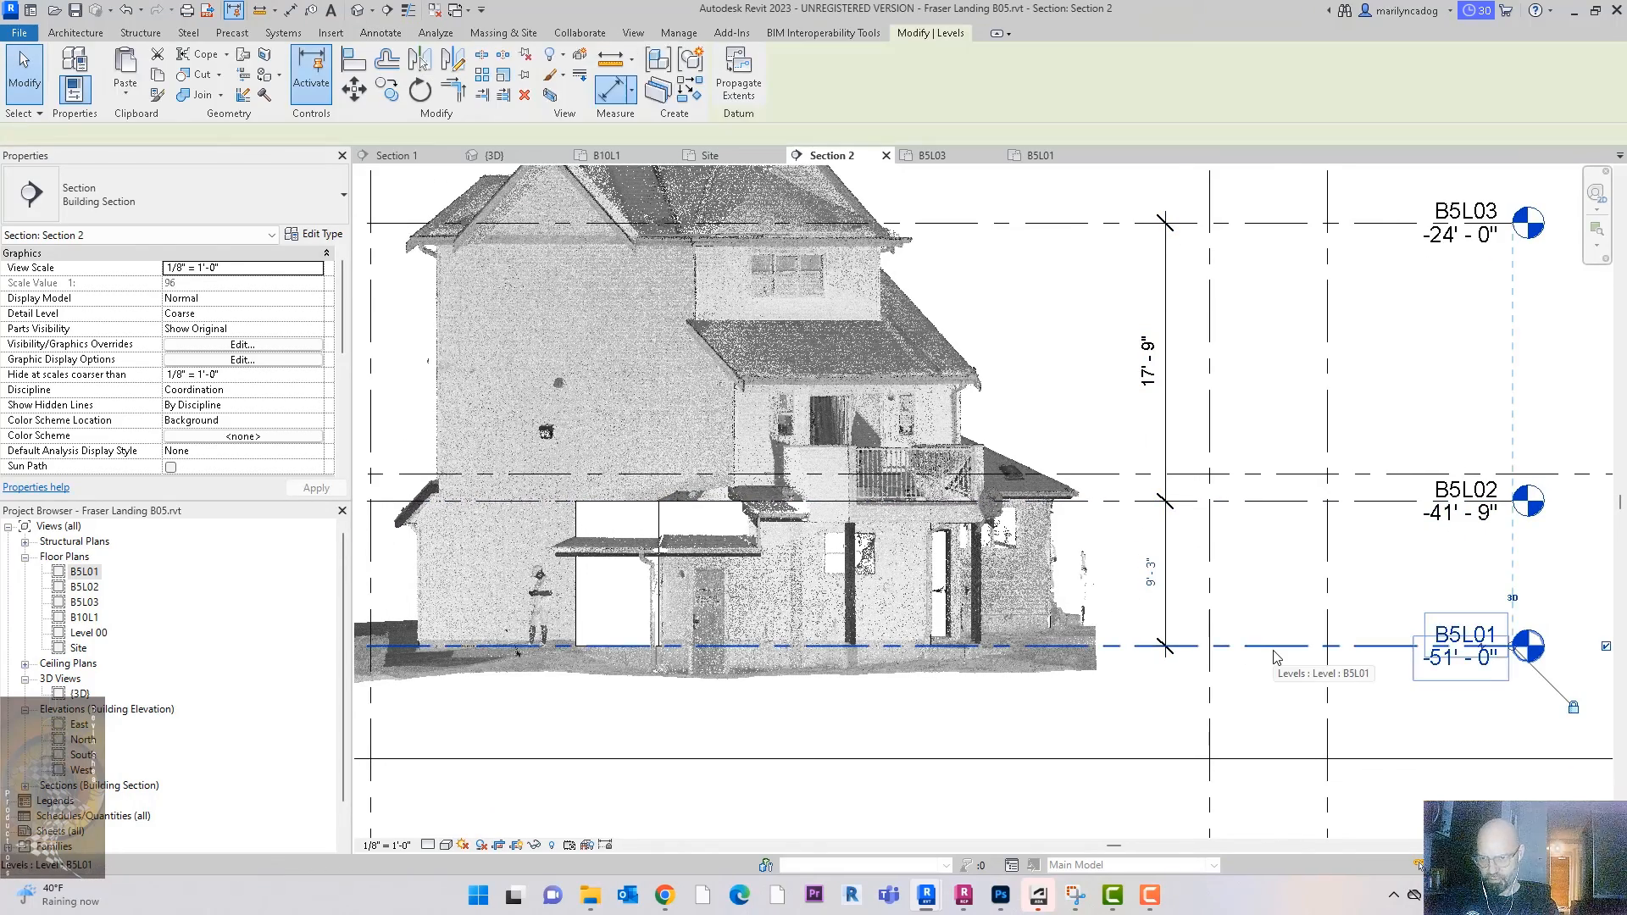
{"action": "scroll", "coordinate": [1043, 638], "scroll_direction": "up", "scroll_amount": 3}
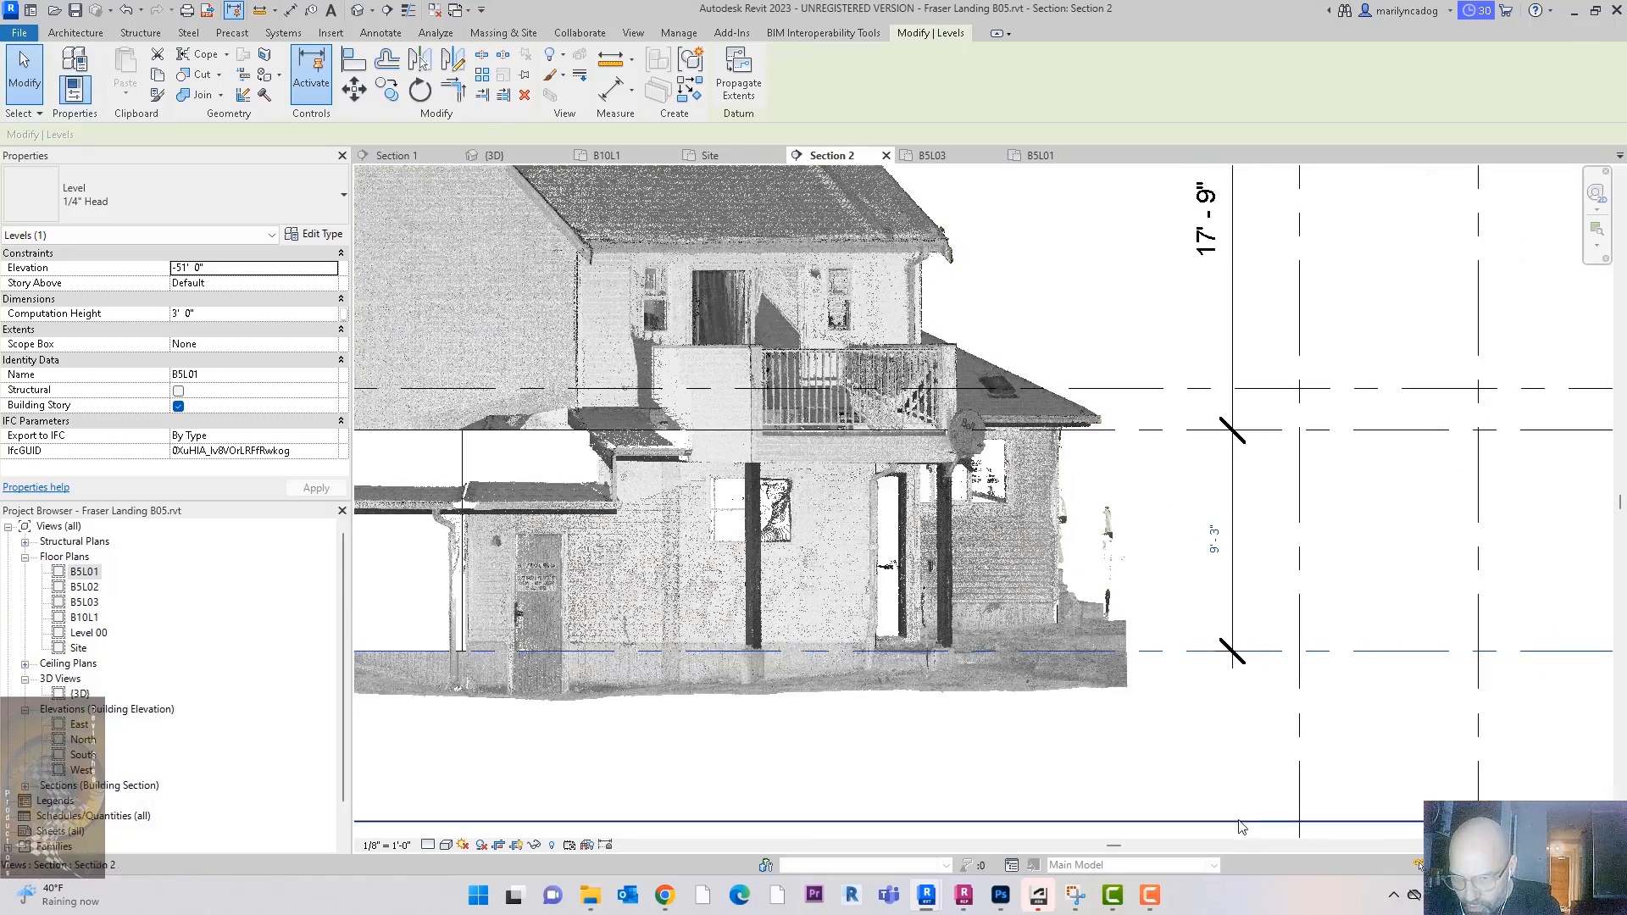
{"action": "scroll", "coordinate": [1237, 762], "scroll_direction": "down", "scroll_amount": 3}
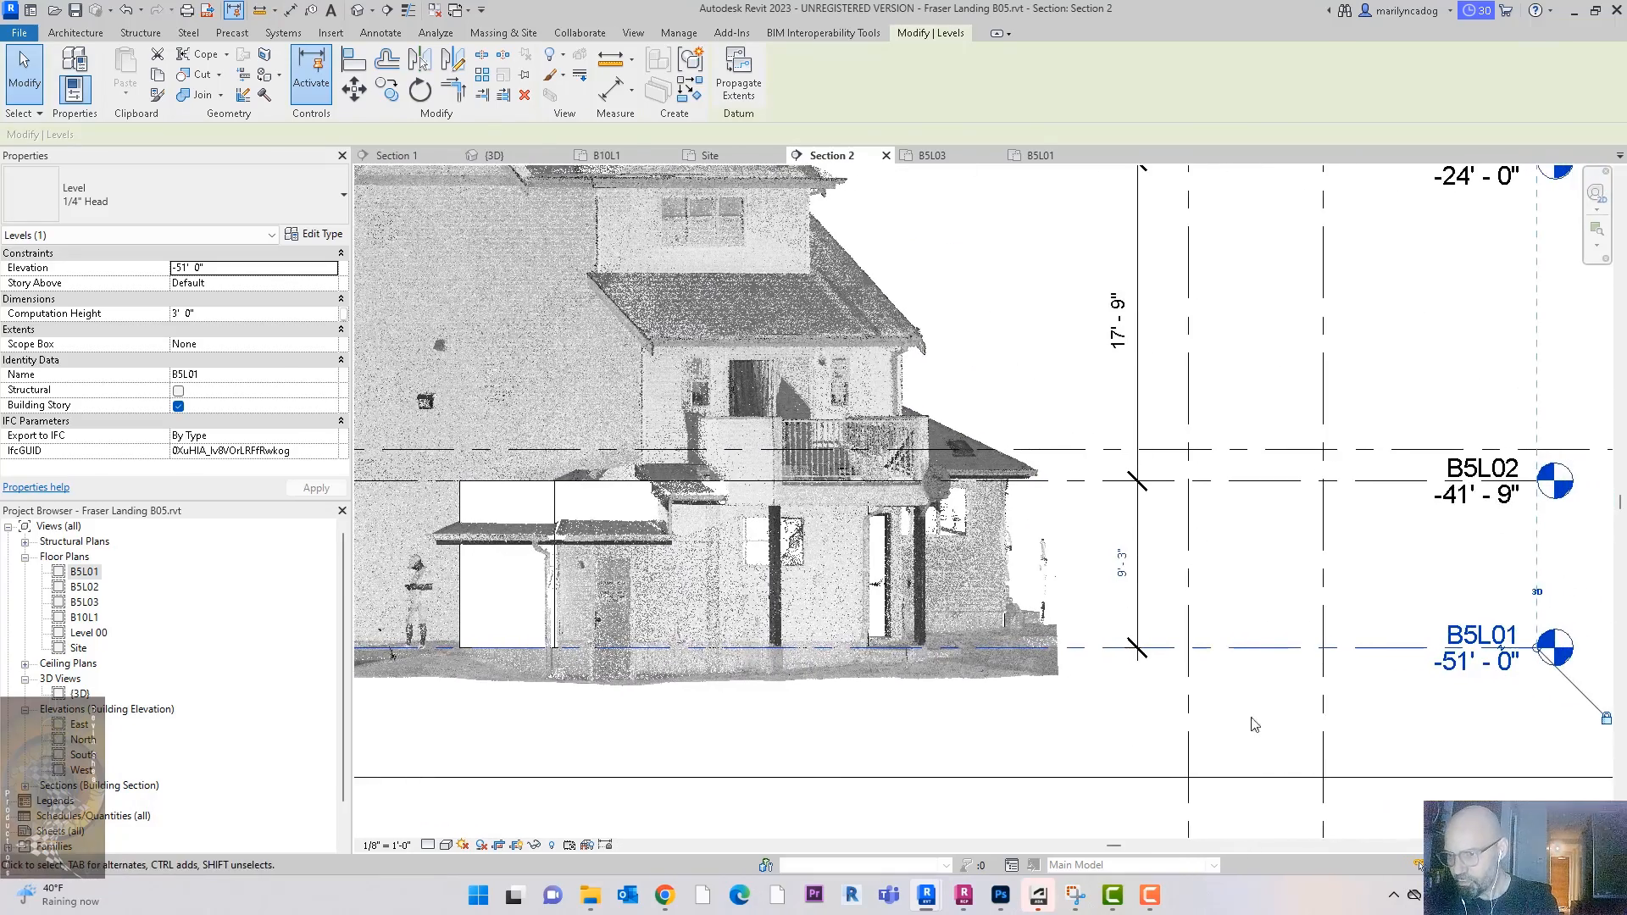
{"action": "left_click", "coordinate": [1481, 669]}
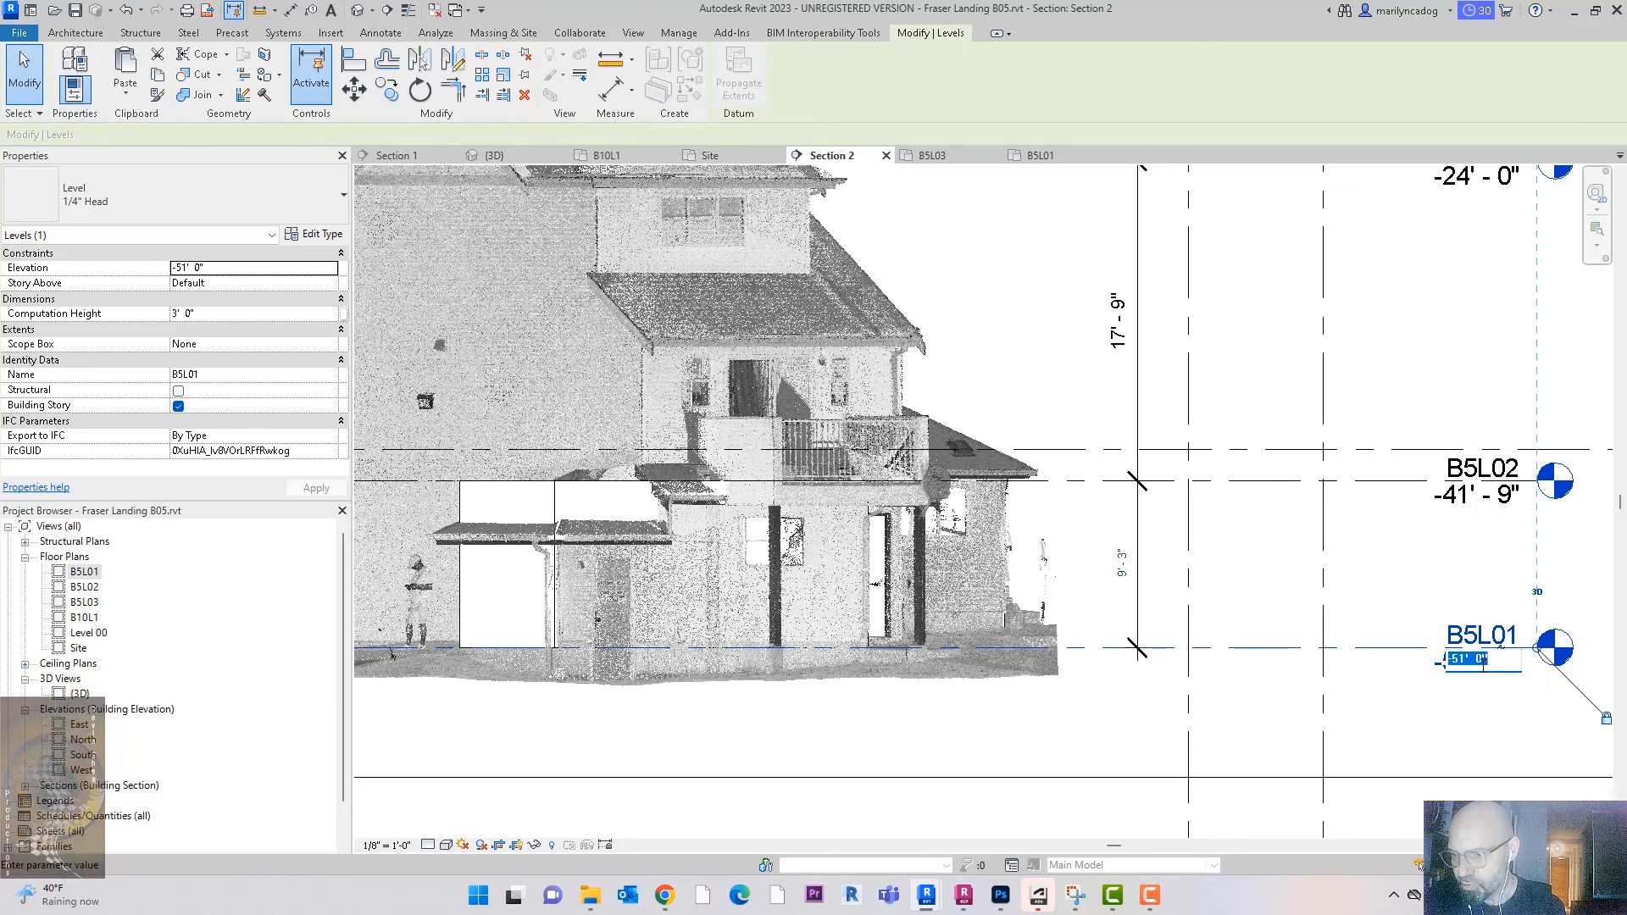
{"action": "key", "text": "Return"}
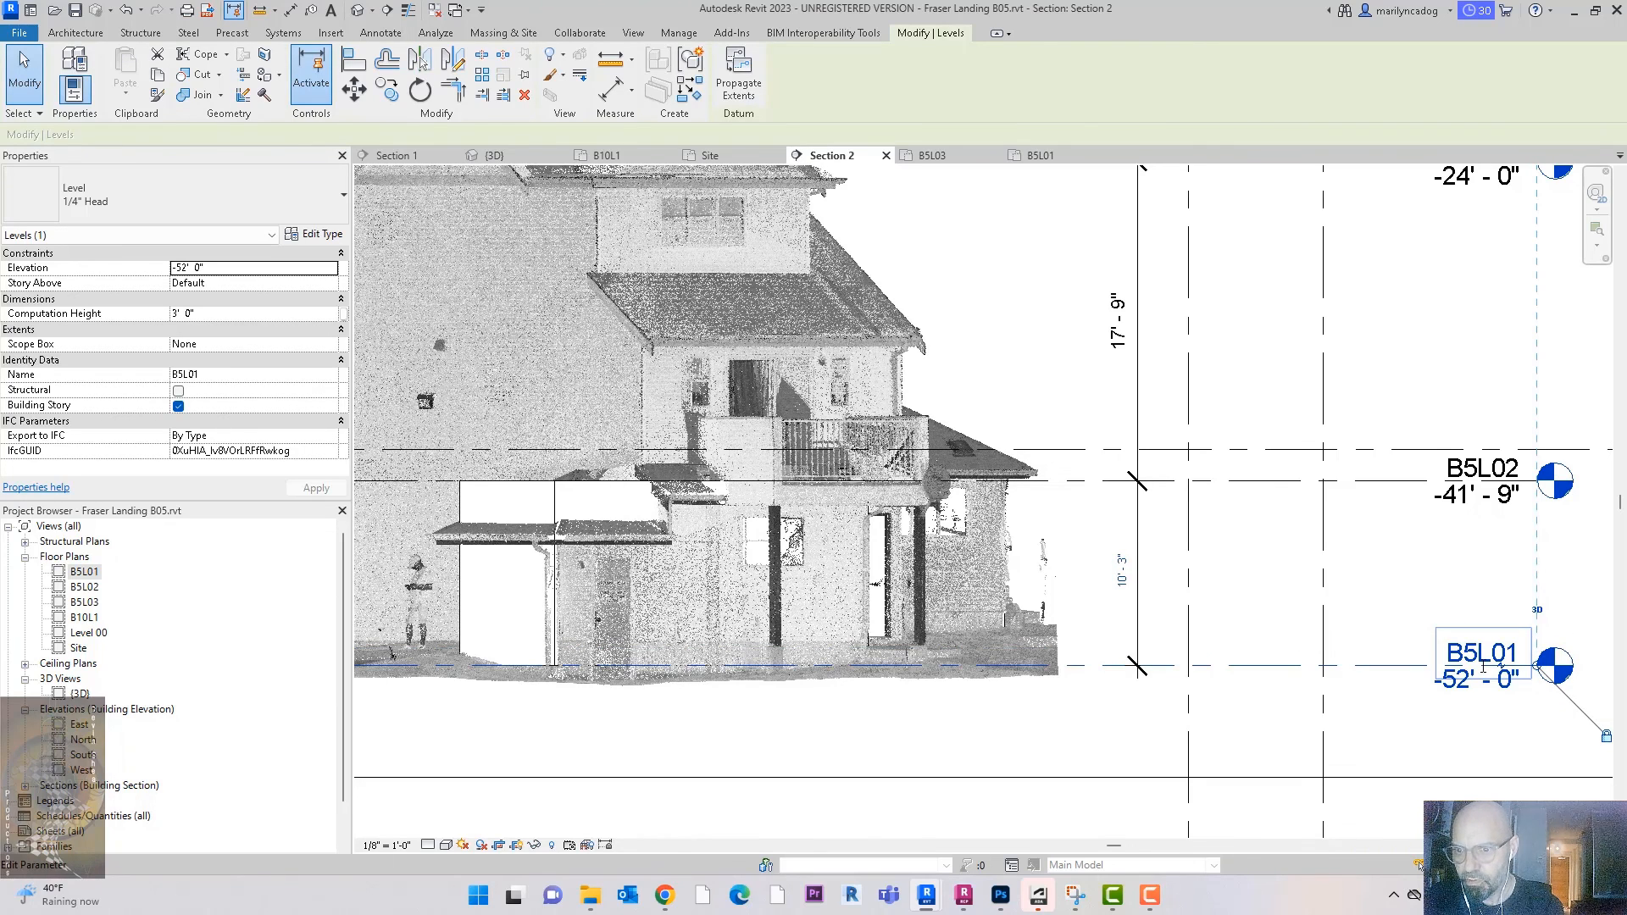
{"action": "key", "text": "ctrl+z"}
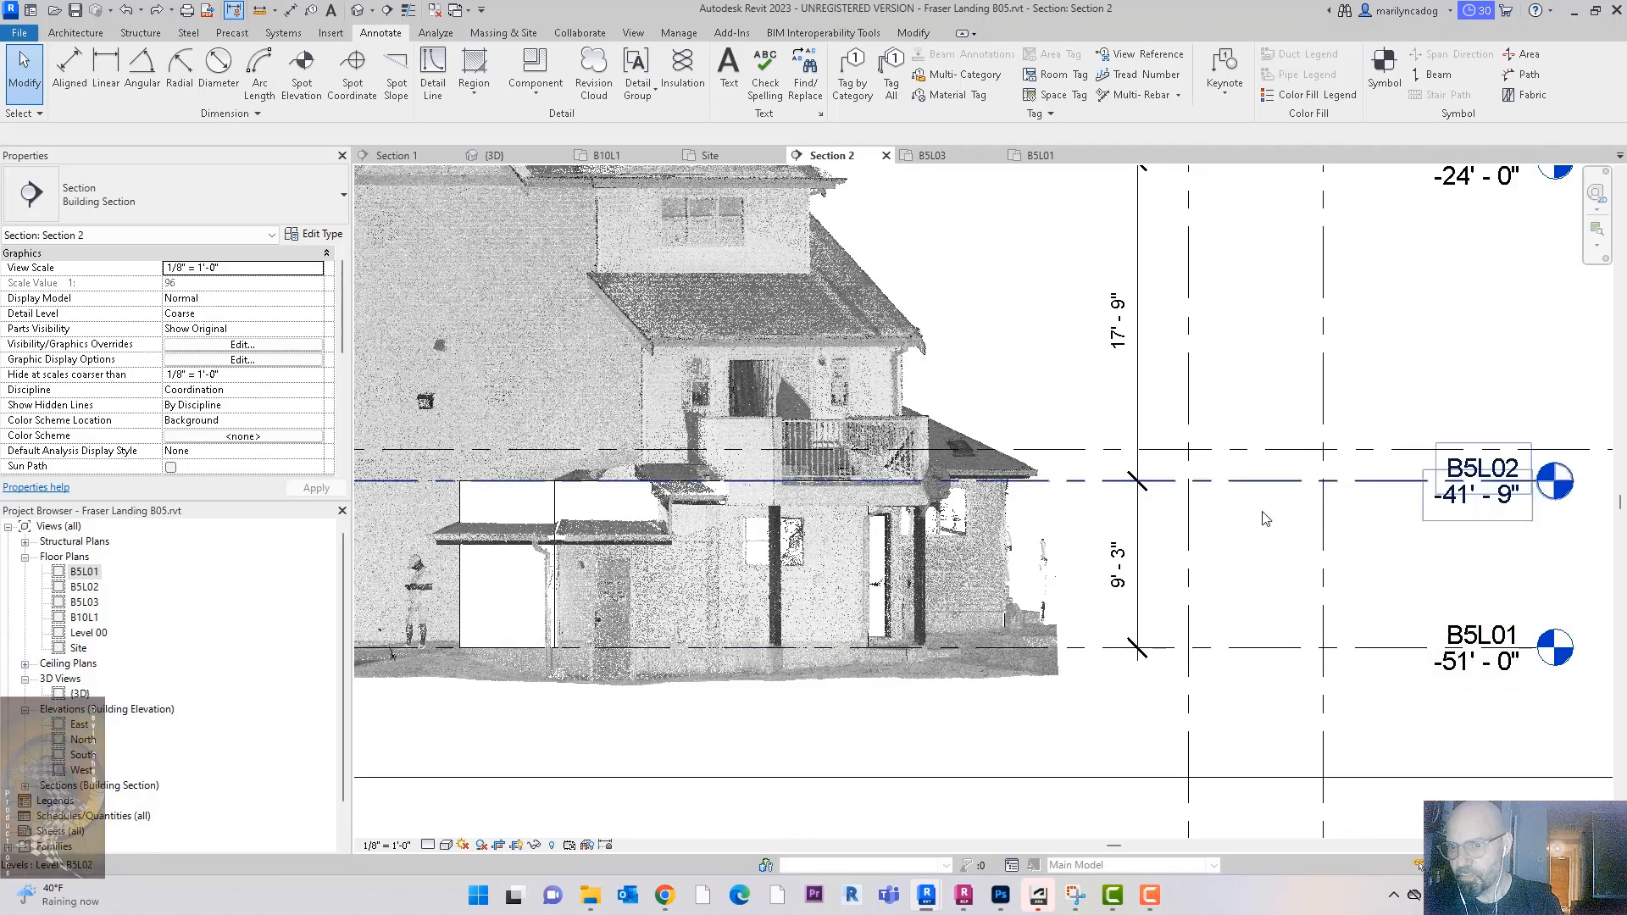
Step: Try an elevation of -51' 6" for level B5L01 in Section 2, and set it to -50' 6"
{"action": "left_click", "coordinate": [1484, 675]}
{"action": "left_click", "coordinate": [1480, 661]}
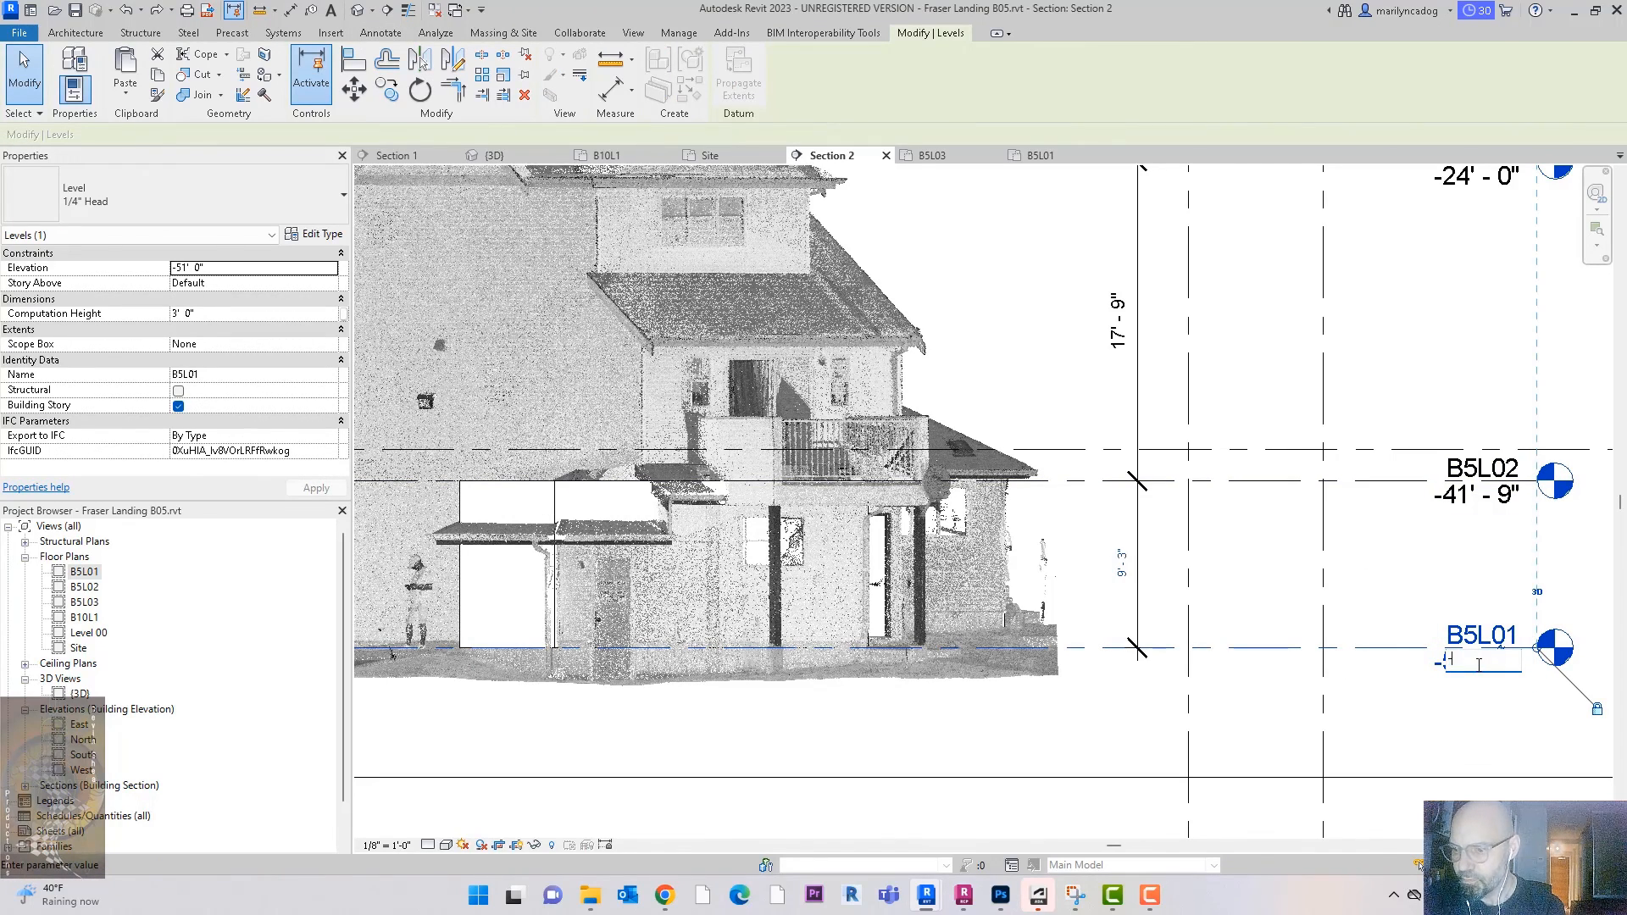
{"action": "key", "text": "Return"}
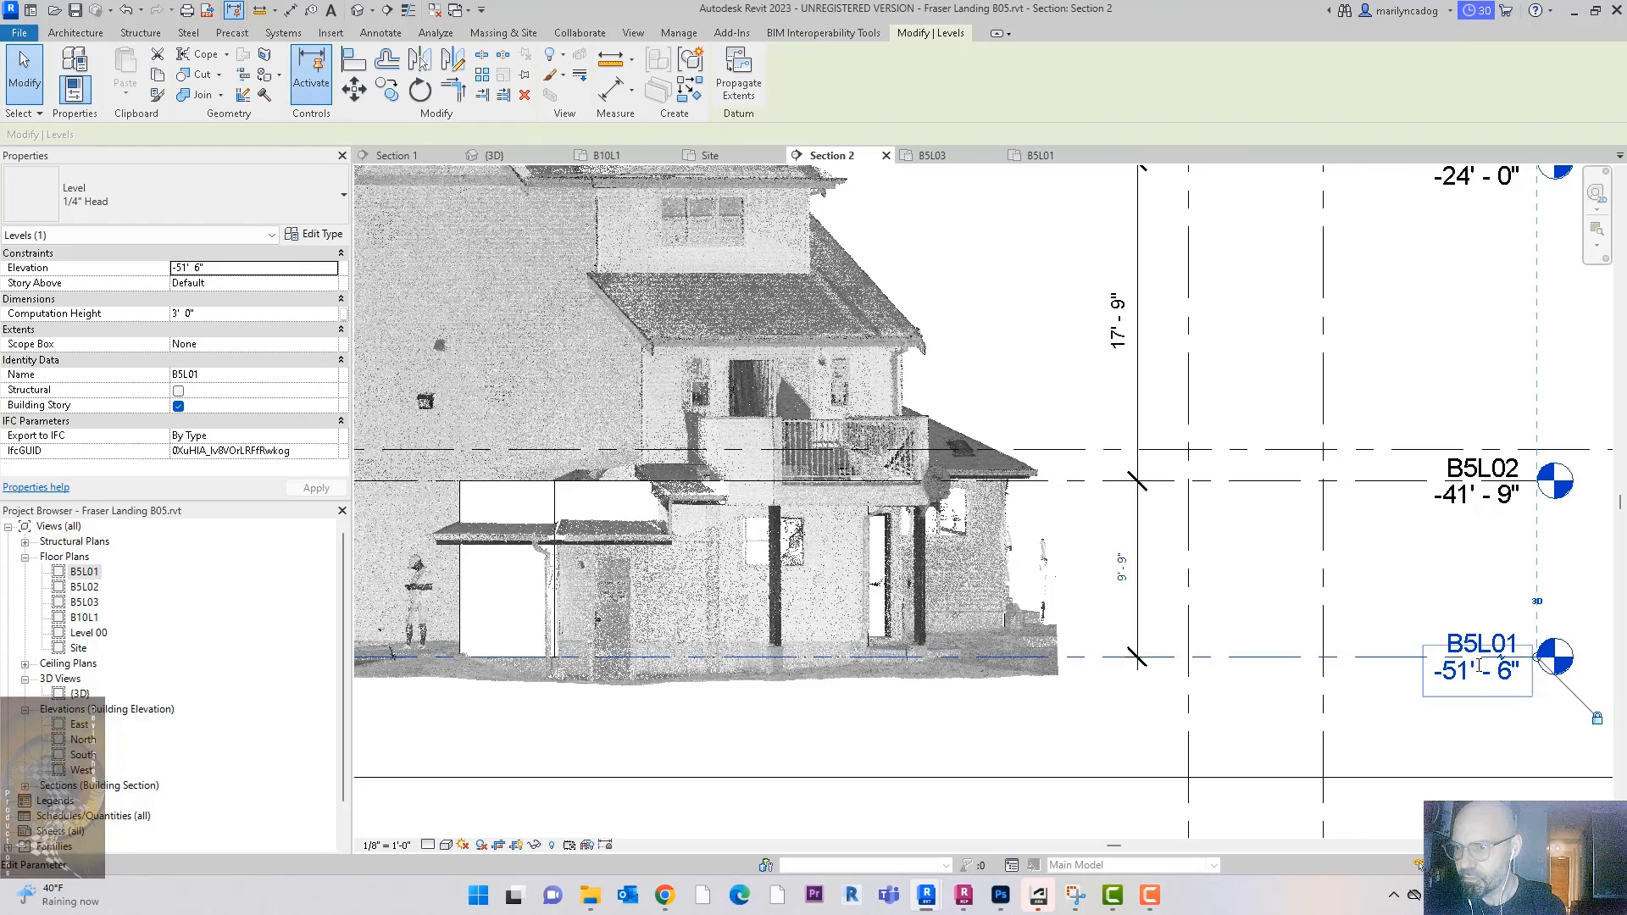
{"action": "left_click", "coordinate": [1481, 684]}
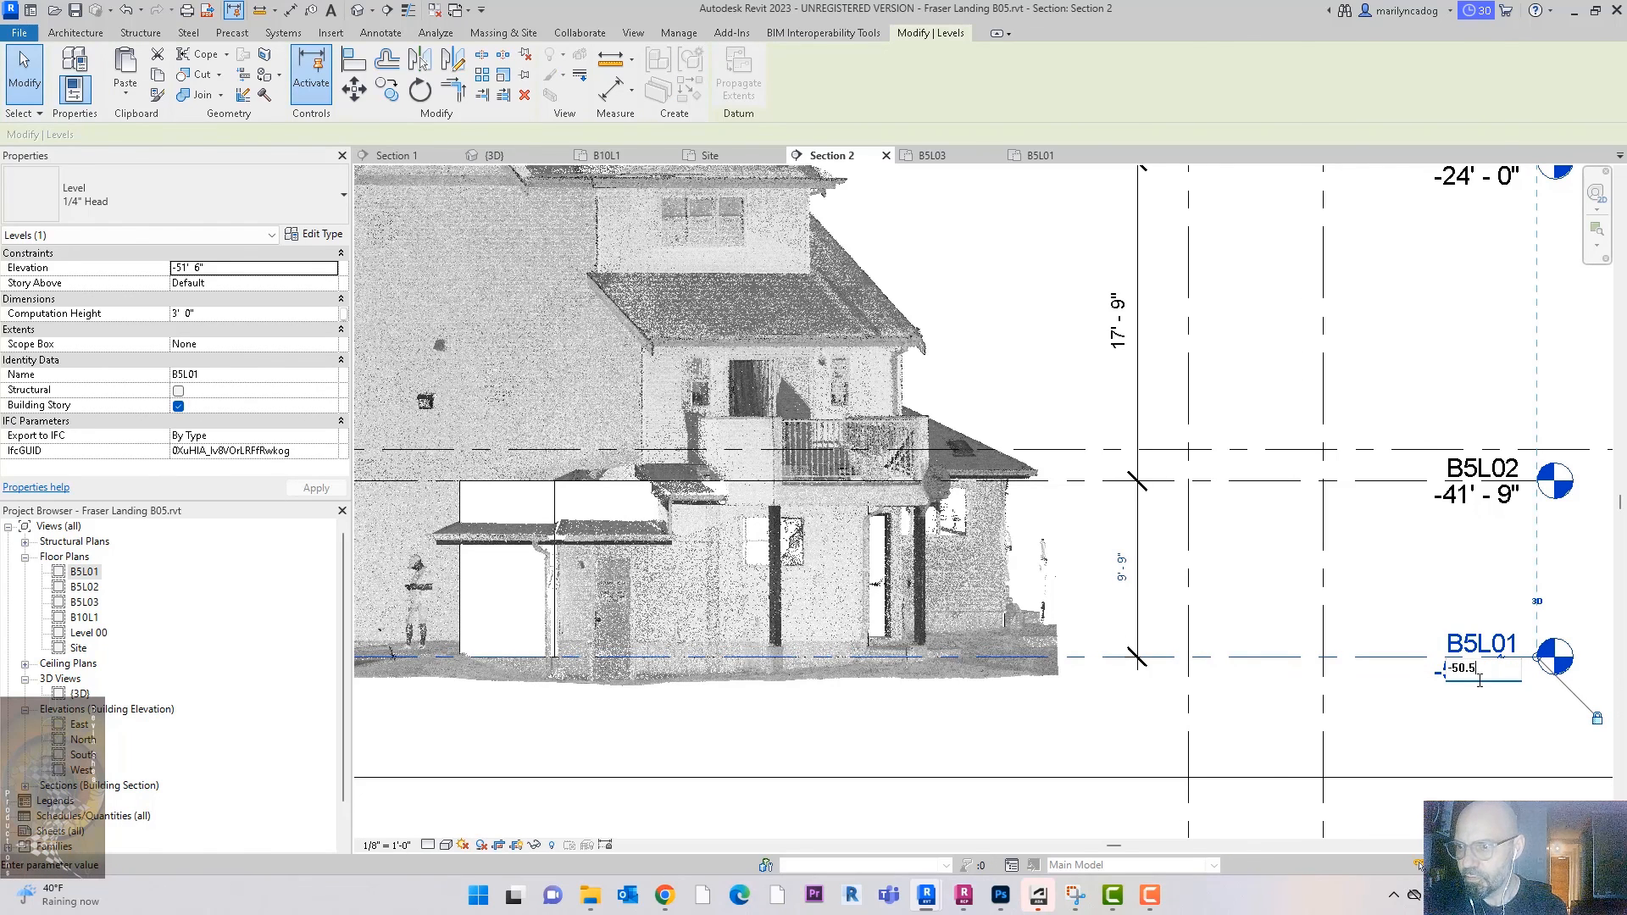
{"action": "type", "text": "-50.5"}
{"action": "key", "text": "Return"}
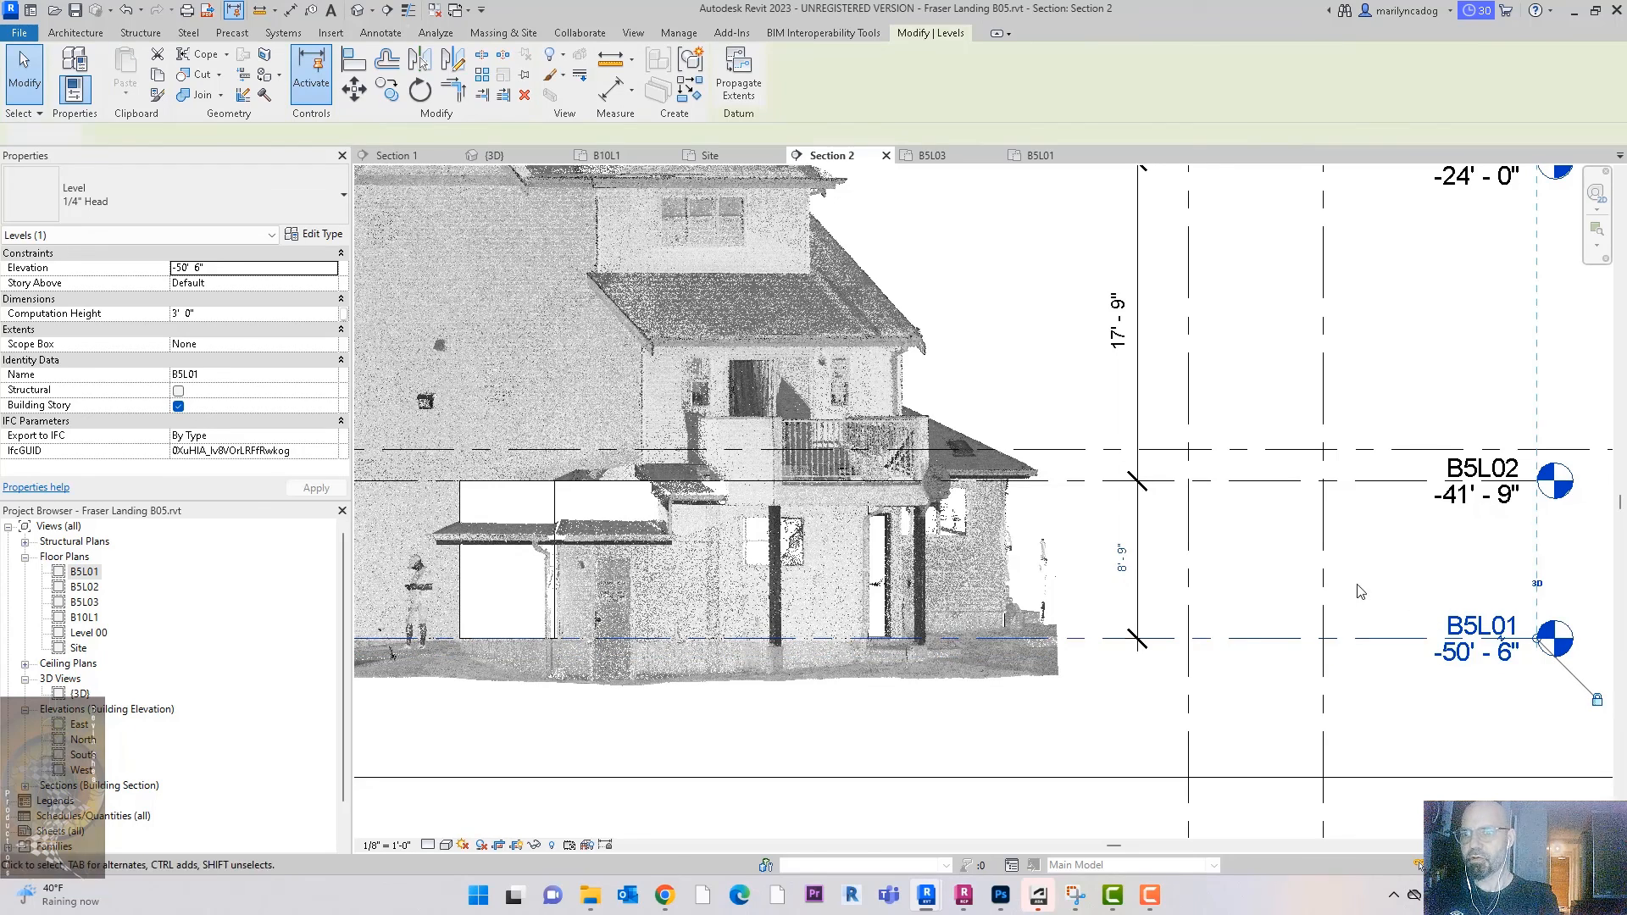
{"action": "left_click", "coordinate": [1361, 596]}
Step: Set the distance between levels B5L02 and B5L01 to 8' in Section 2 by moving B5L02
{"action": "left_click", "coordinate": [1365, 481]}
{"action": "left_click", "coordinate": [1123, 559]}
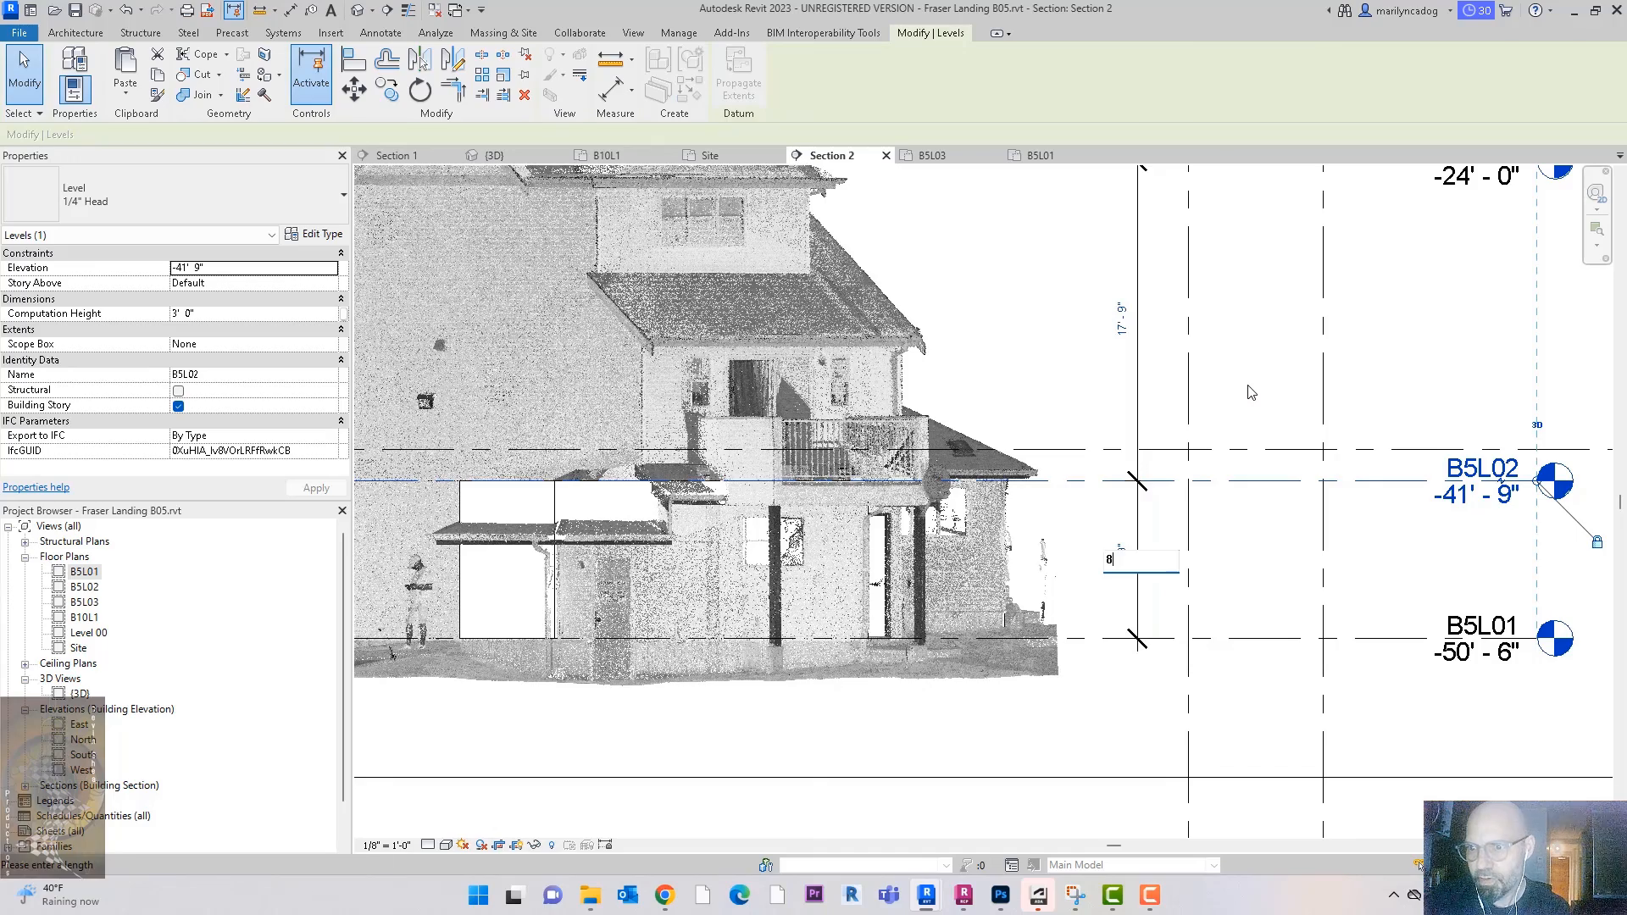
{"action": "type", "text": "8"}
{"action": "key", "text": "Return"}
{"action": "left_click", "coordinate": [1249, 392]}
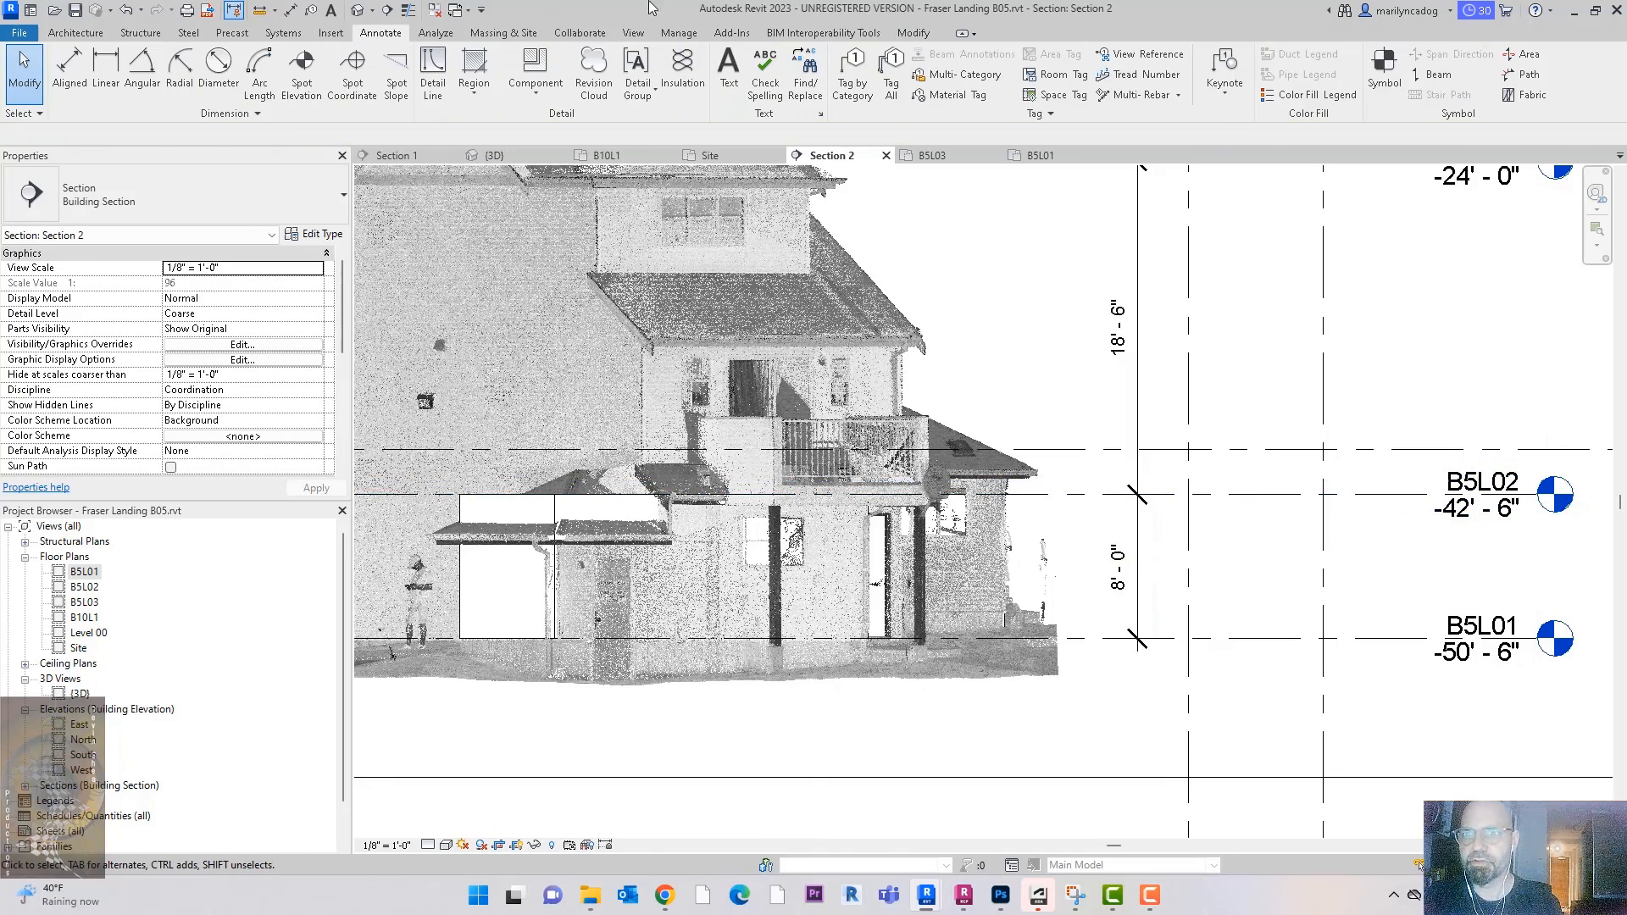
{"action": "left_click", "coordinate": [357, 9]}
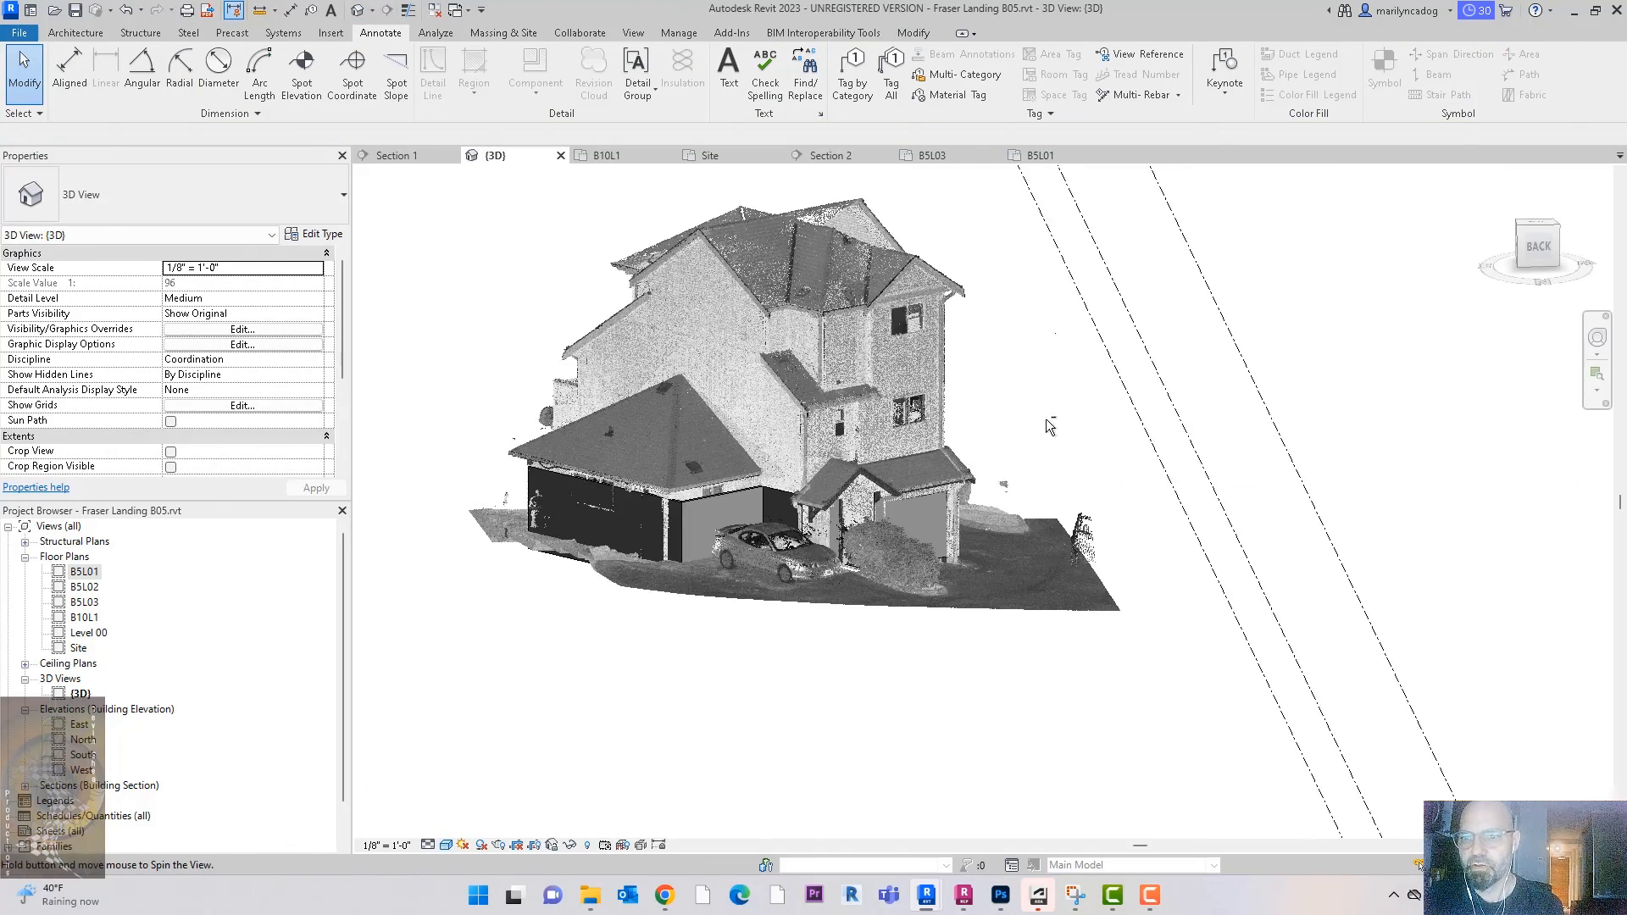
{"action": "middle_click_drag", "start_coordinate": [644, 525], "coordinate": [726, 532], "text": "shift"}
{"action": "left_click", "coordinate": [727, 536]}
{"action": "middle_click_drag", "start_coordinate": [888, 773], "coordinate": [745, 666], "text": "shift"}
{"action": "left_click", "coordinate": [1046, 757]}
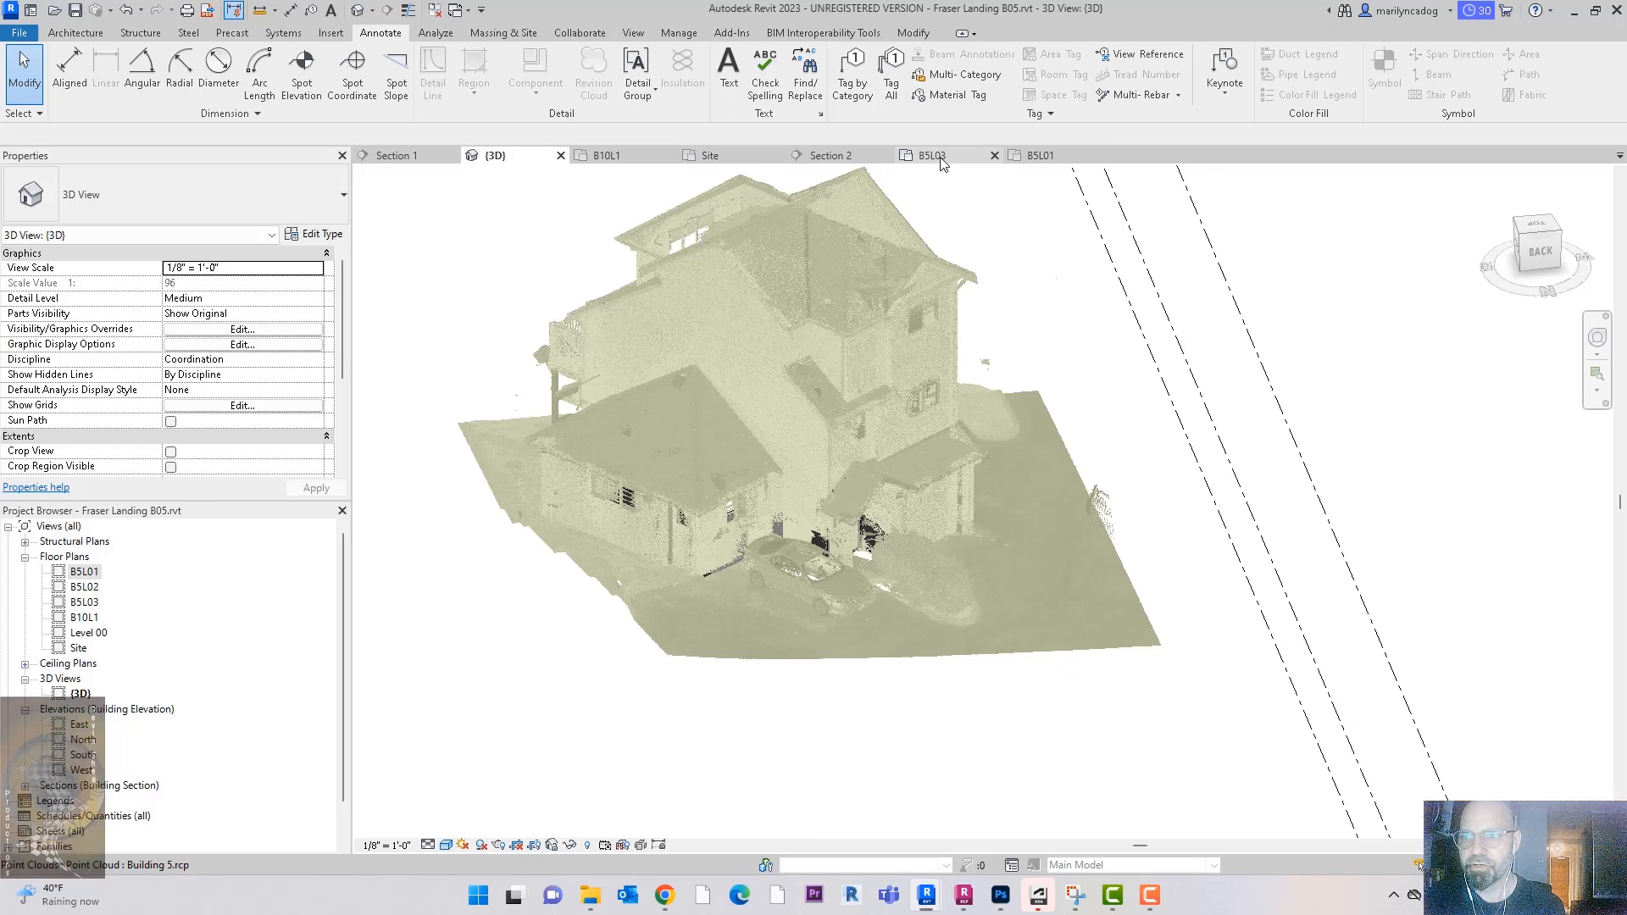
Step: Open the B5L02 floor plan and start a roof by footprint with straight boundary lines
{"action": "double_click", "coordinate": [85, 587]}
{"action": "scroll", "coordinate": [967, 313], "scroll_direction": "up", "scroll_amount": 6}
{"action": "middle_click_drag", "start_coordinate": [1127, 532], "coordinate": [1115, 670]}
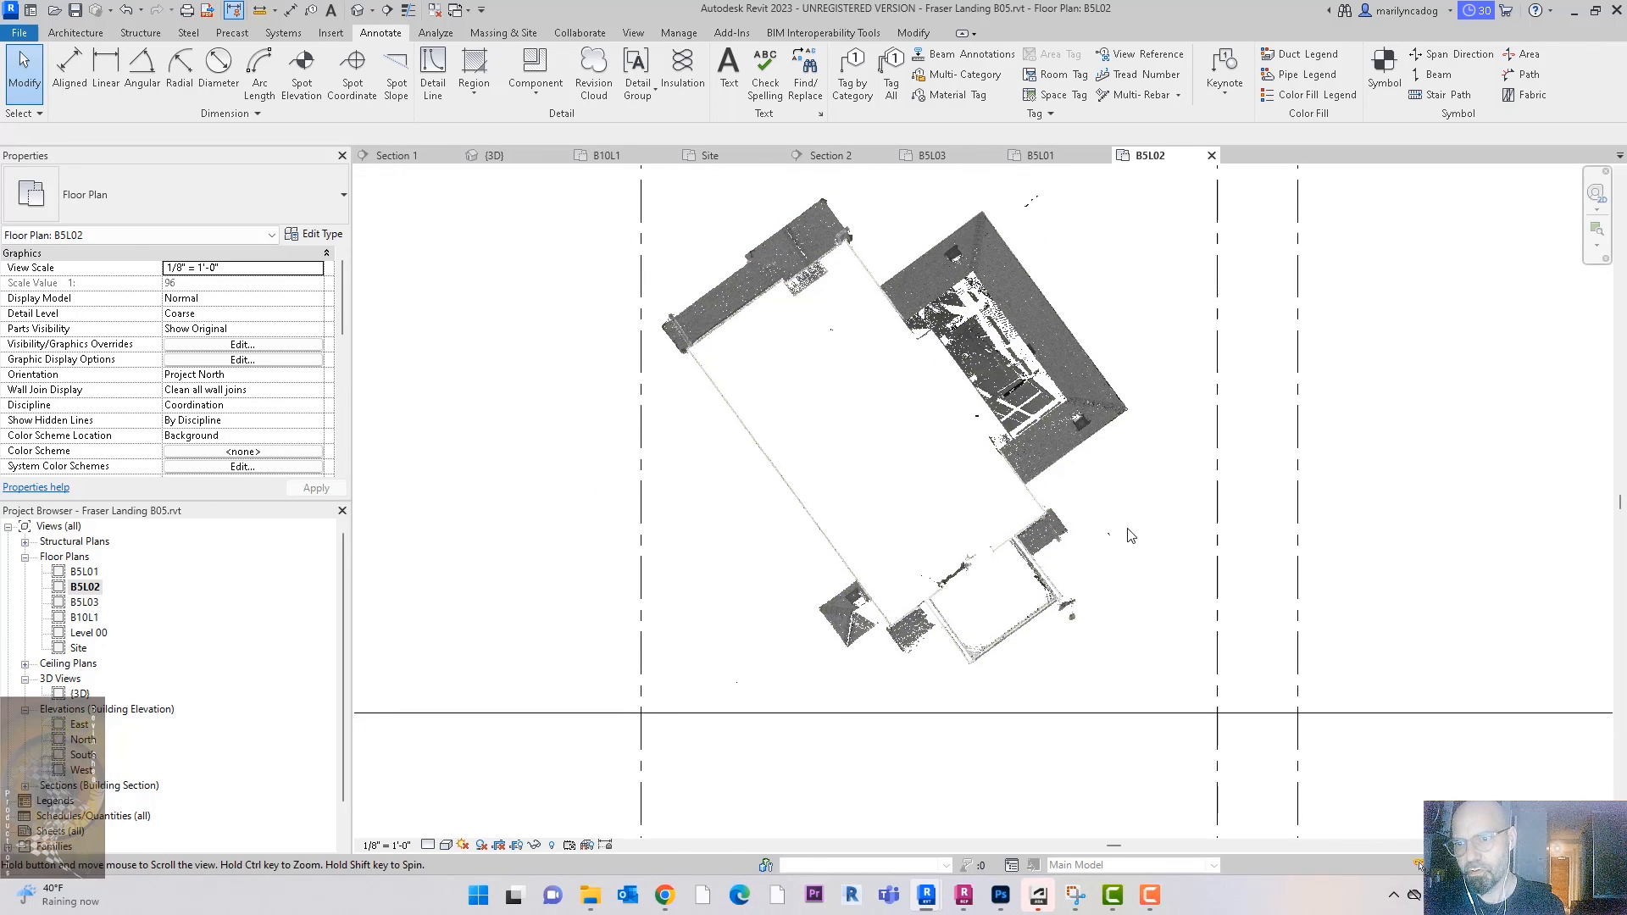
{"action": "left_click", "coordinate": [76, 33]}
{"action": "left_click", "coordinate": [310, 91]}
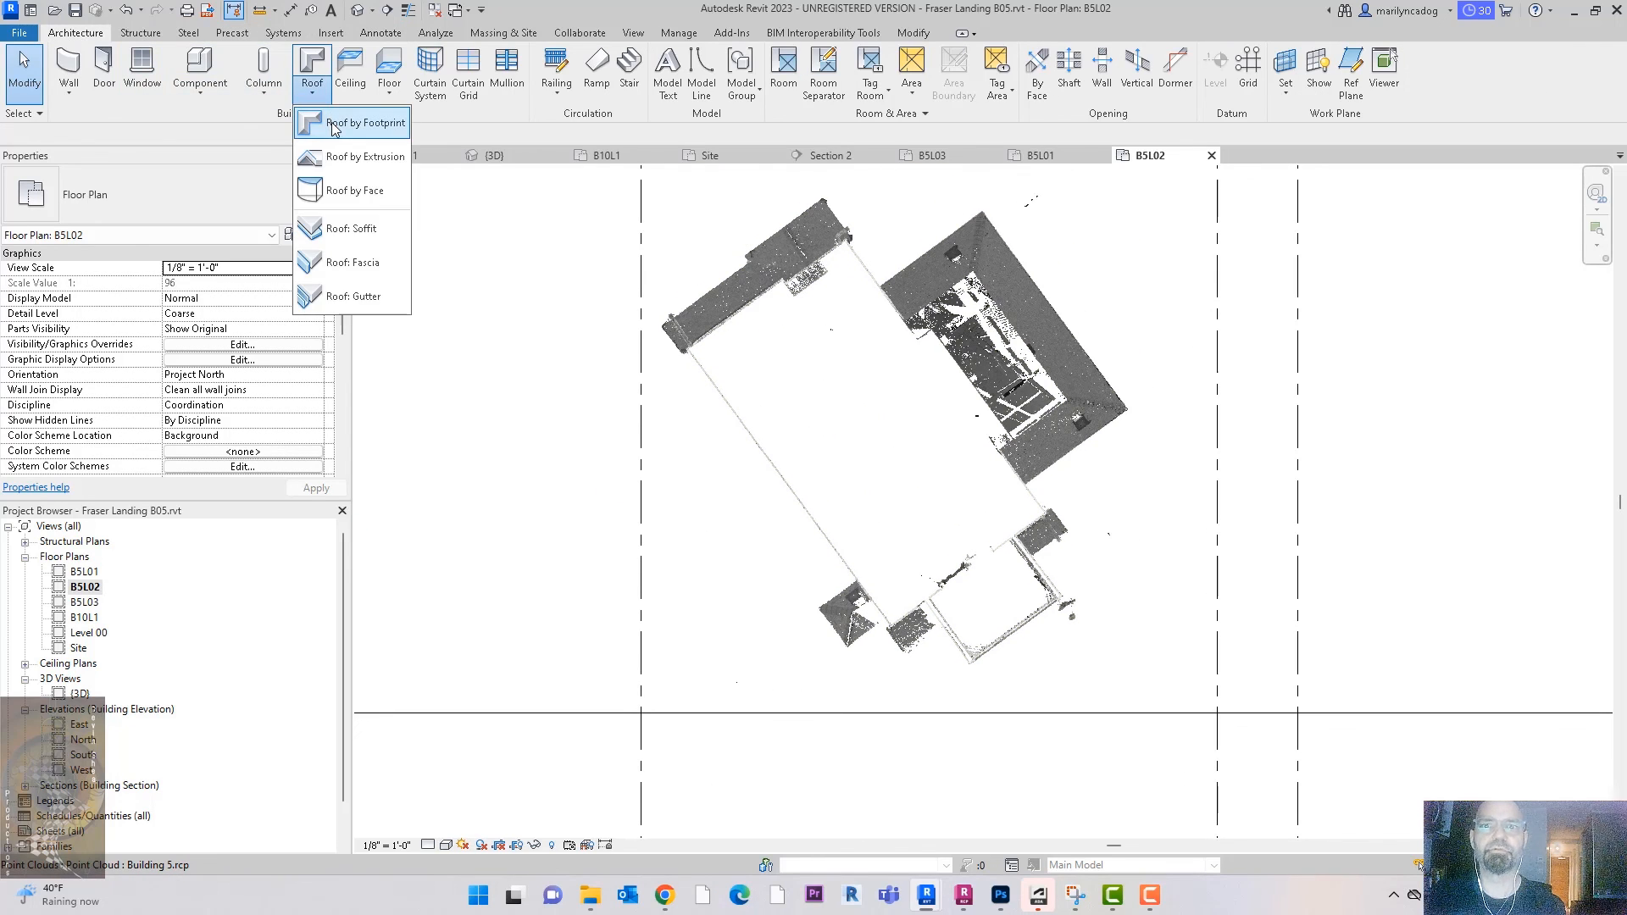
{"action": "left_click", "coordinate": [333, 124]}
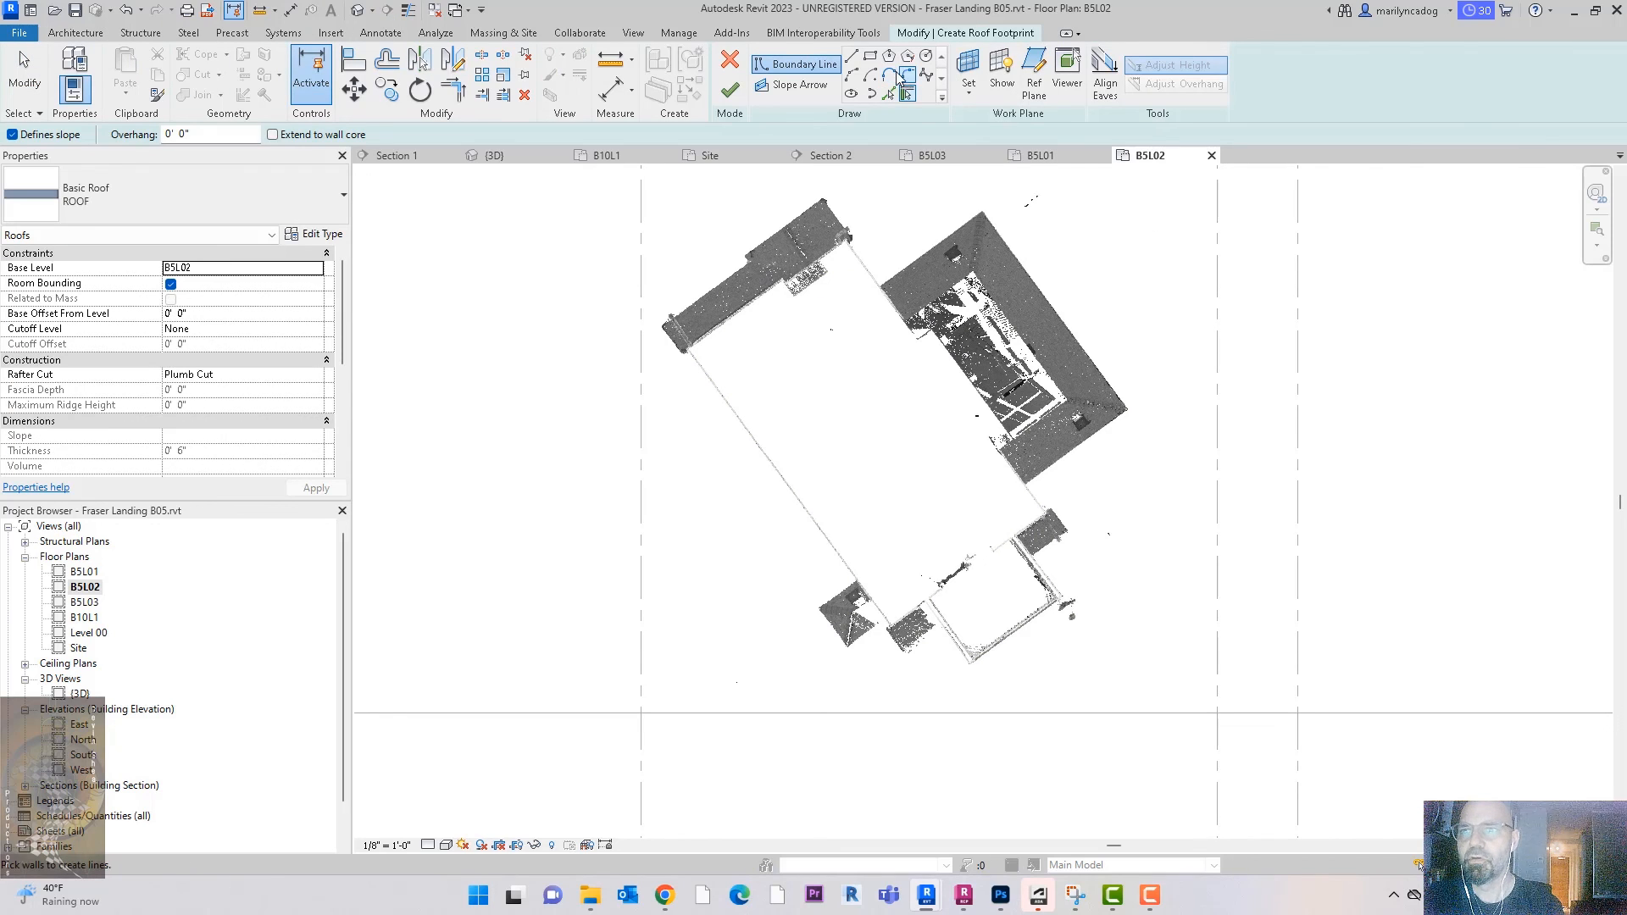
{"action": "left_click", "coordinate": [852, 58]}
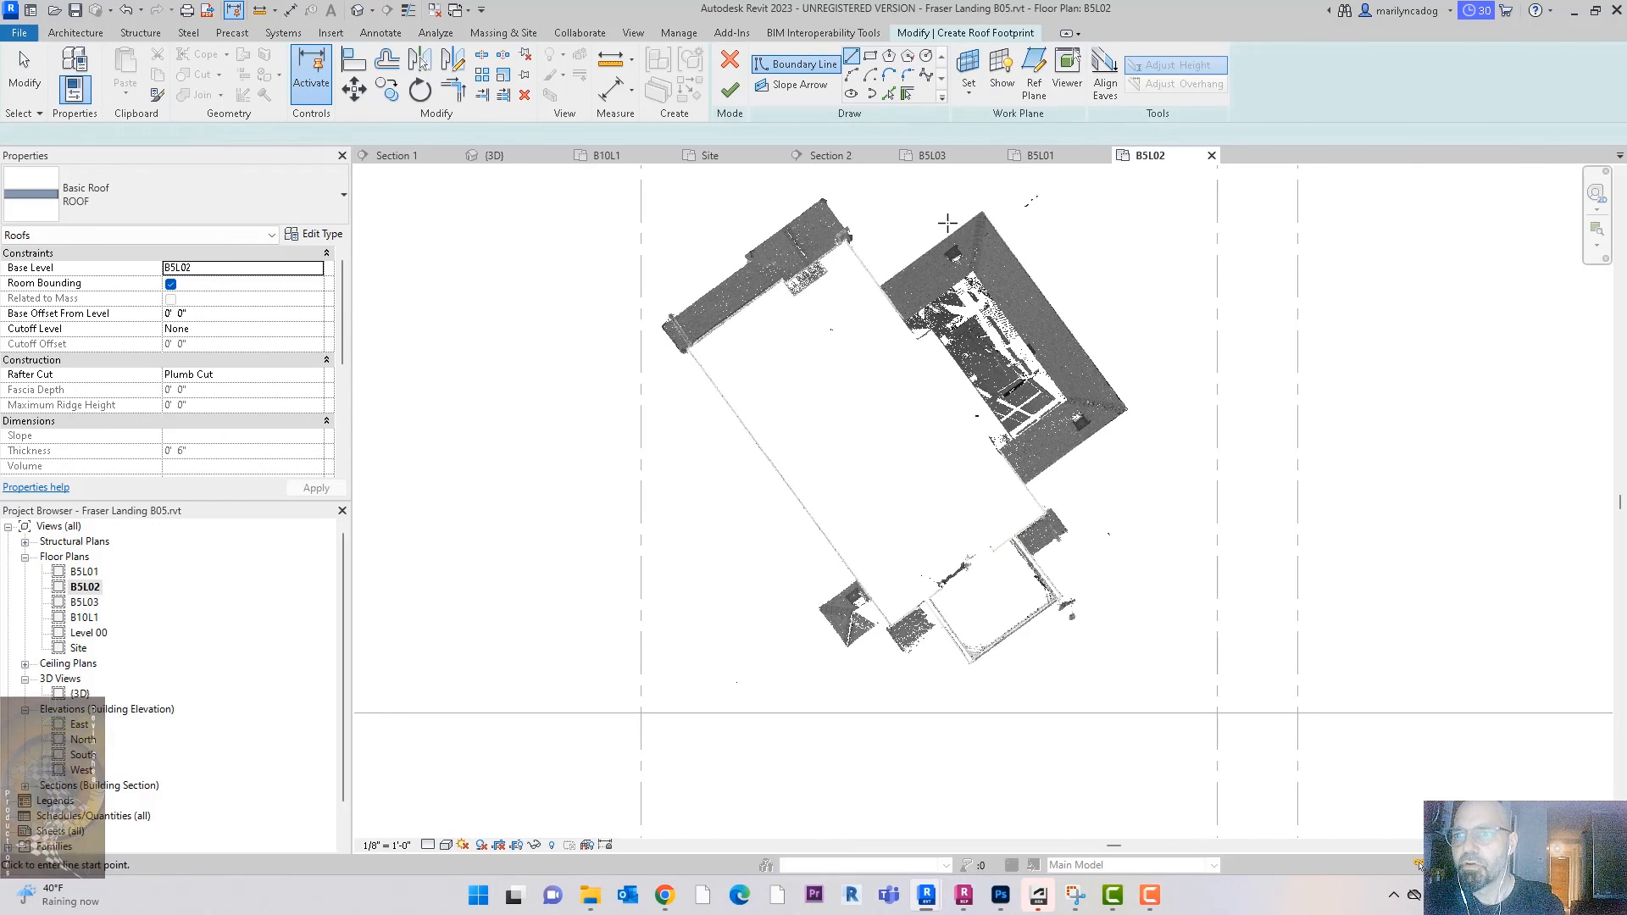
Step: Sketch the scanned garage roof's outer edge about 23' long and its two end edges about 12' long back to the house
{"action": "scroll", "coordinate": [982, 216], "scroll_direction": "up", "scroll_amount": 2}
{"action": "left_click", "coordinate": [991, 208]}
{"action": "left_click", "coordinate": [1210, 511]}
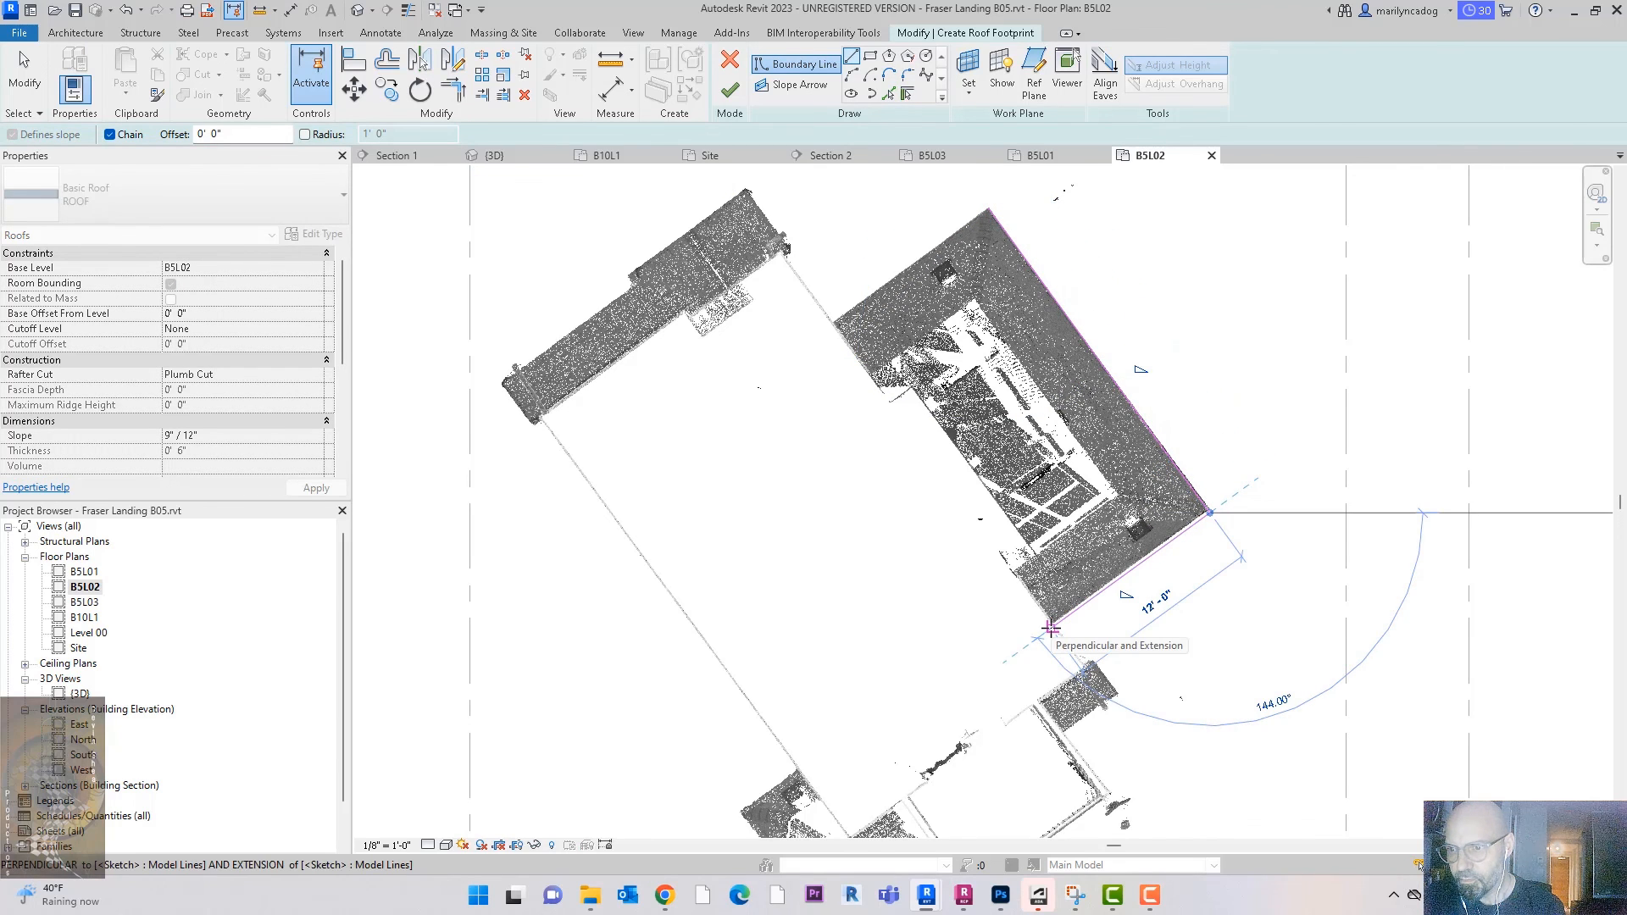
{"action": "left_click", "coordinate": [1051, 629]}
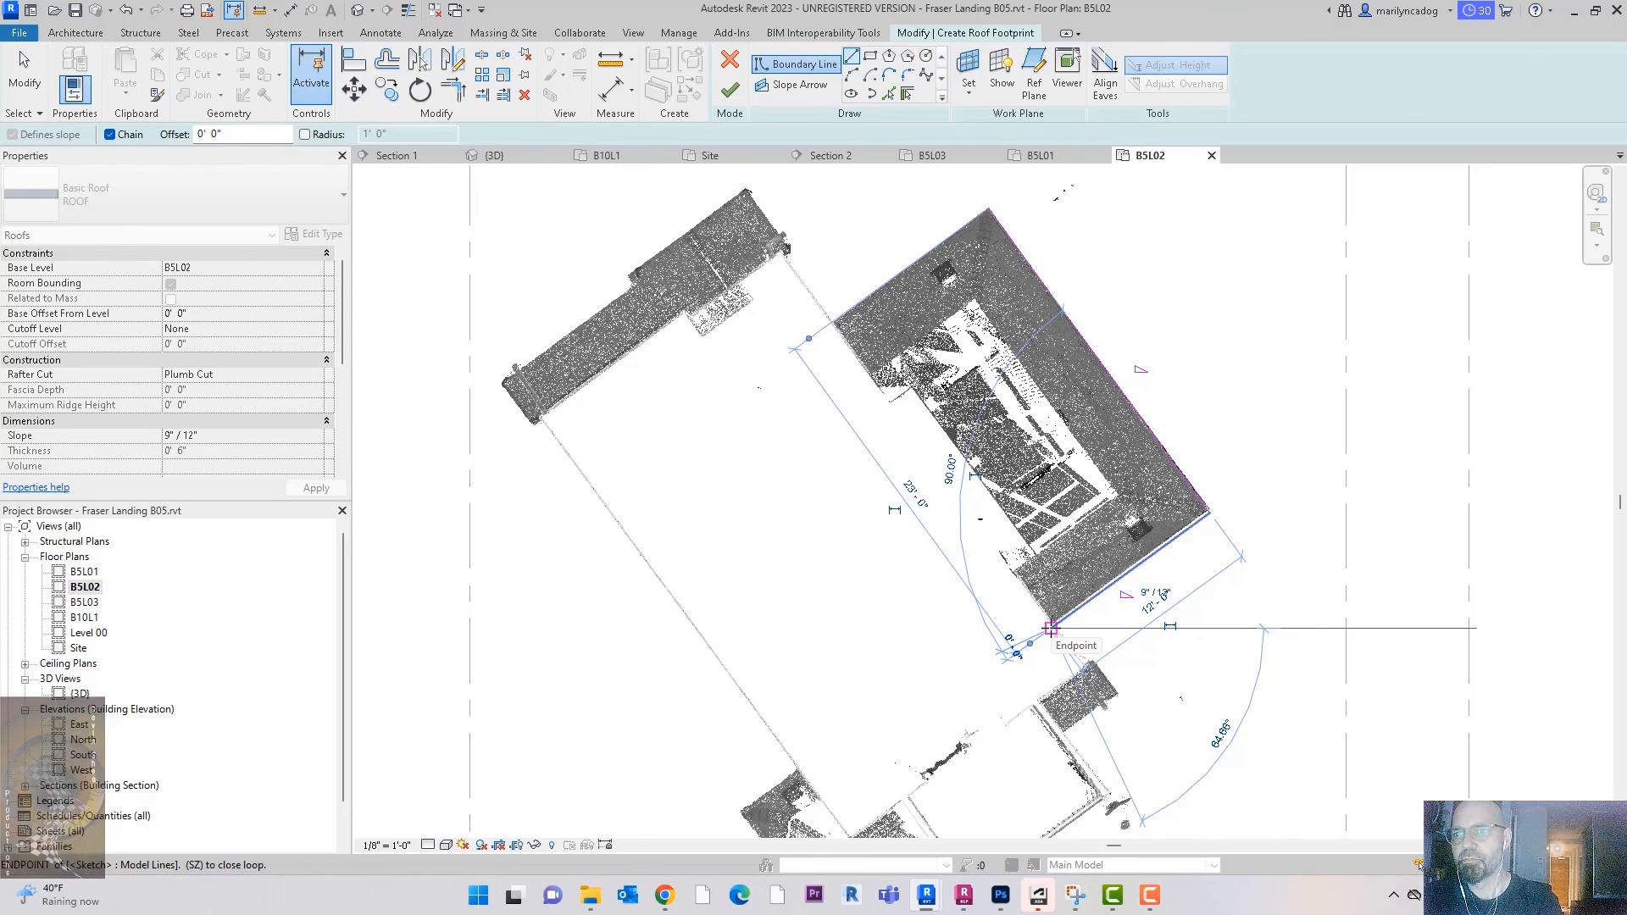
{"action": "key", "text": "Escape"}
{"action": "key", "text": "Escape"}
{"action": "left_click", "coordinate": [984, 207]}
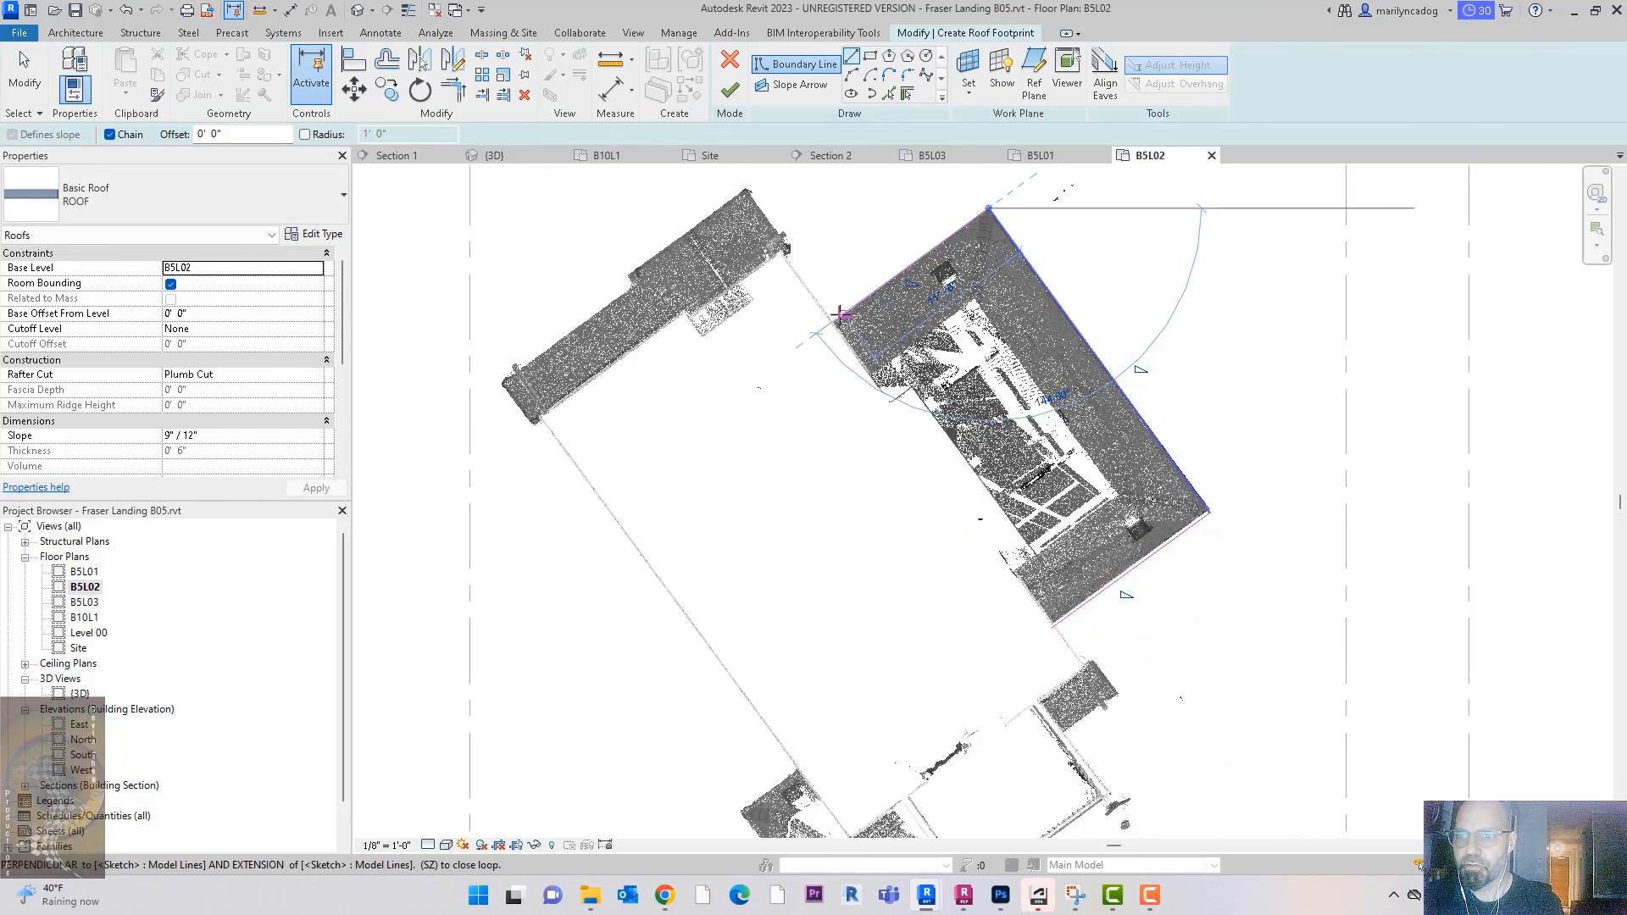
{"action": "key", "text": "Escape"}
{"action": "key", "text": "Escape"}
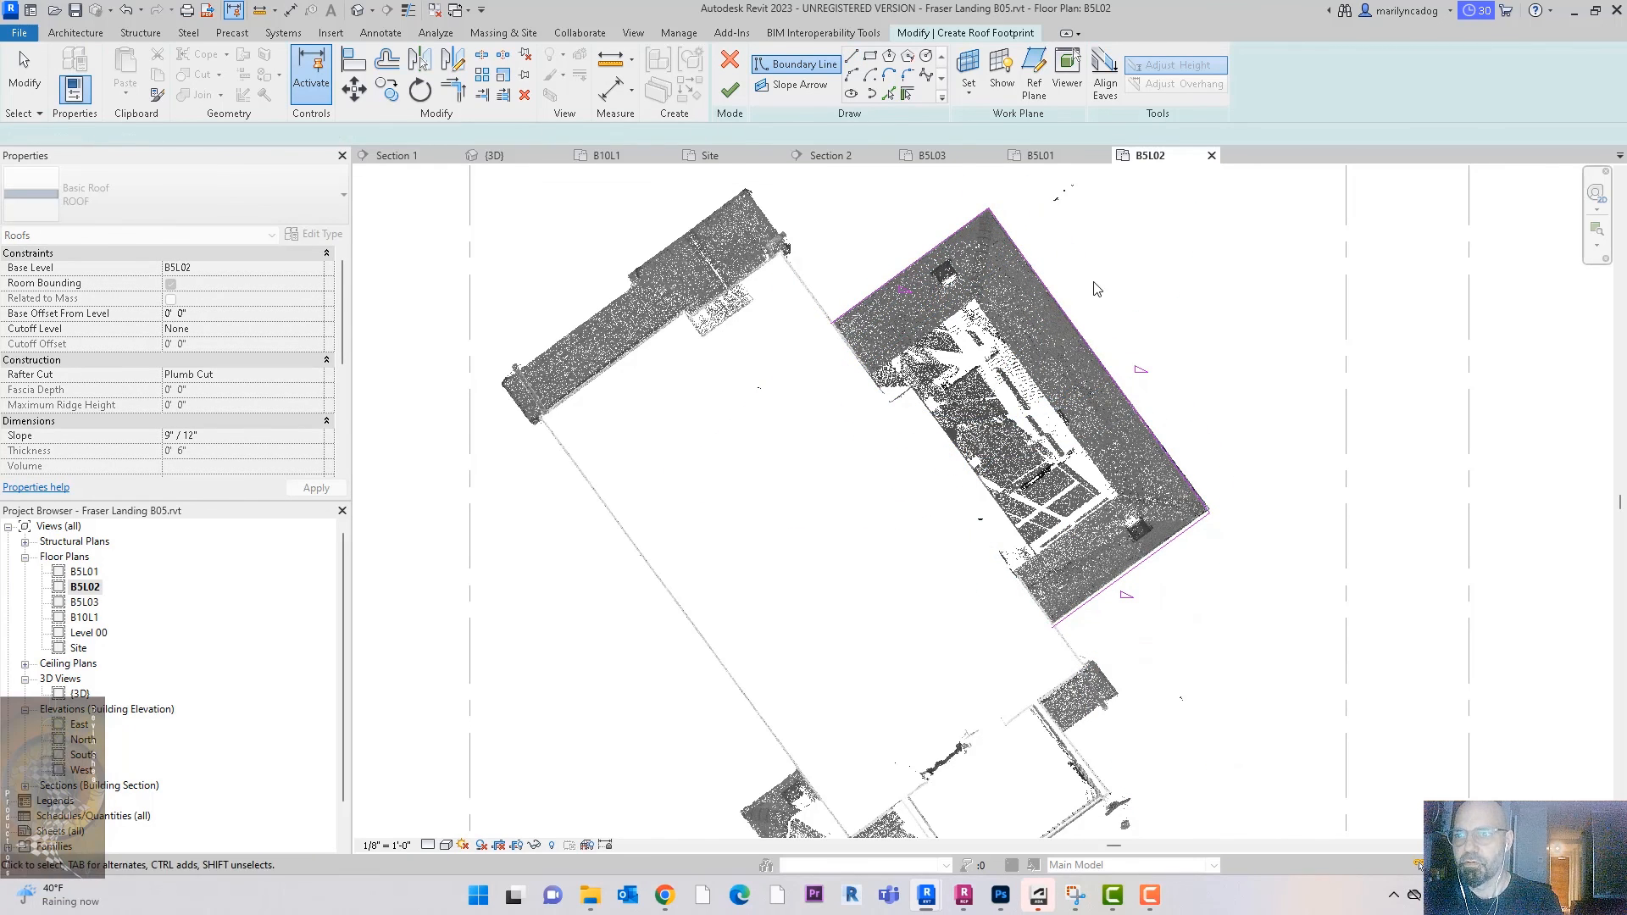
Step: Copy the long outer roof edge to the inner ends of the short edges, along the house wall
{"action": "left_click", "coordinate": [1071, 329]}
{"action": "key", "text": "c"}
{"action": "key", "text": "o"}
{"action": "left_click", "coordinate": [987, 207]}
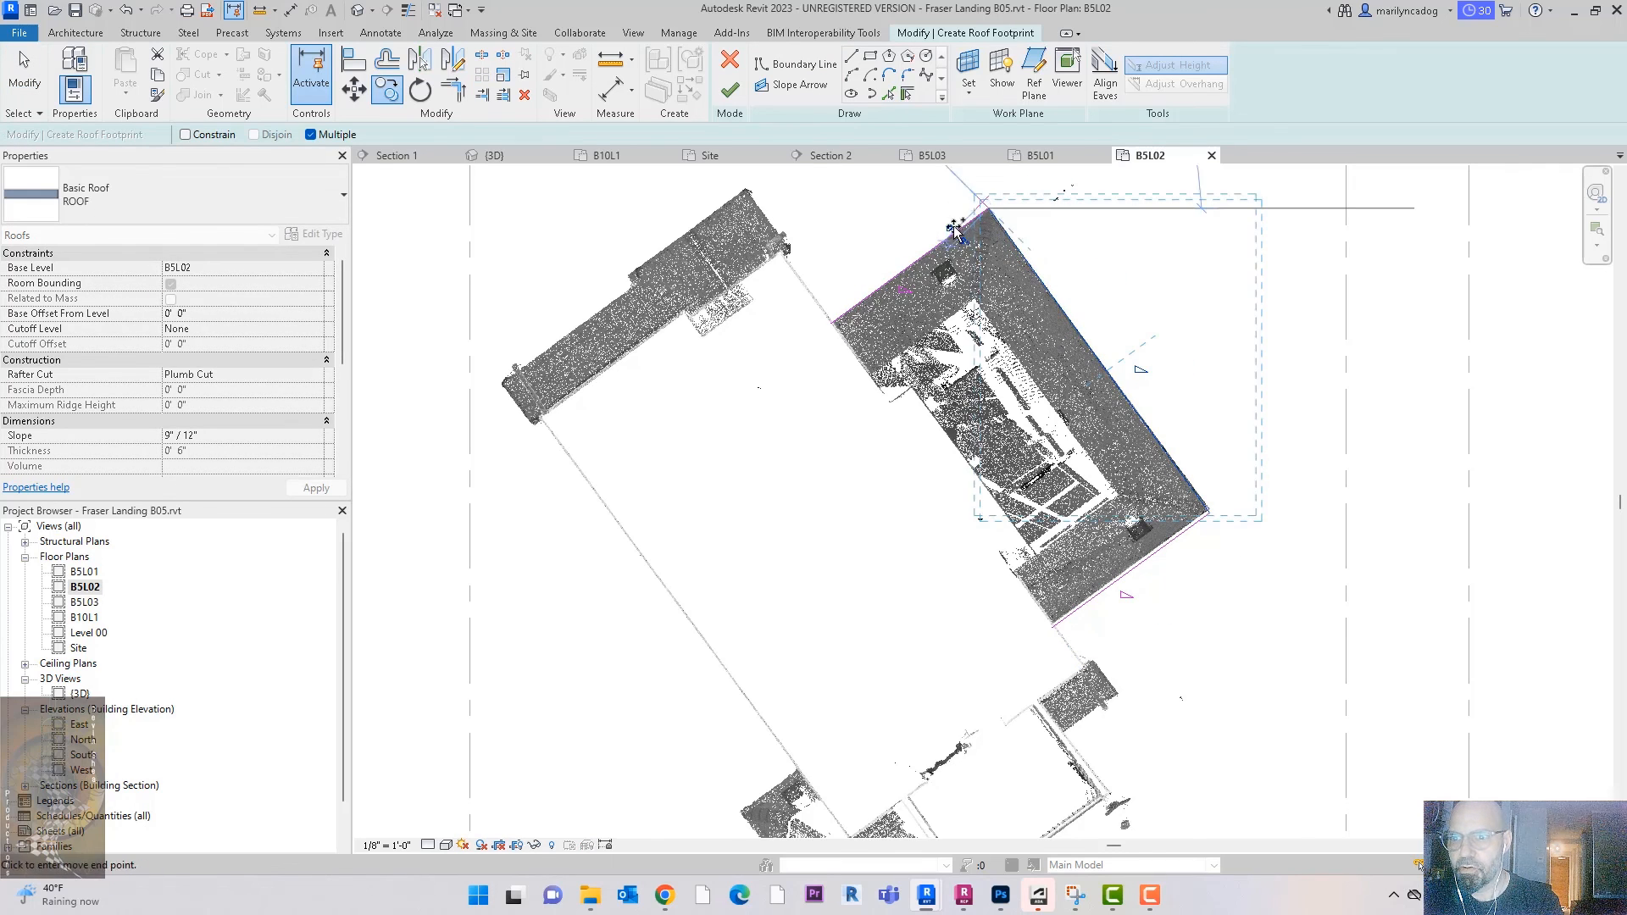
{"action": "left_click", "coordinate": [836, 324]}
{"action": "key", "text": "Escape"}
{"action": "key", "text": "Escape"}
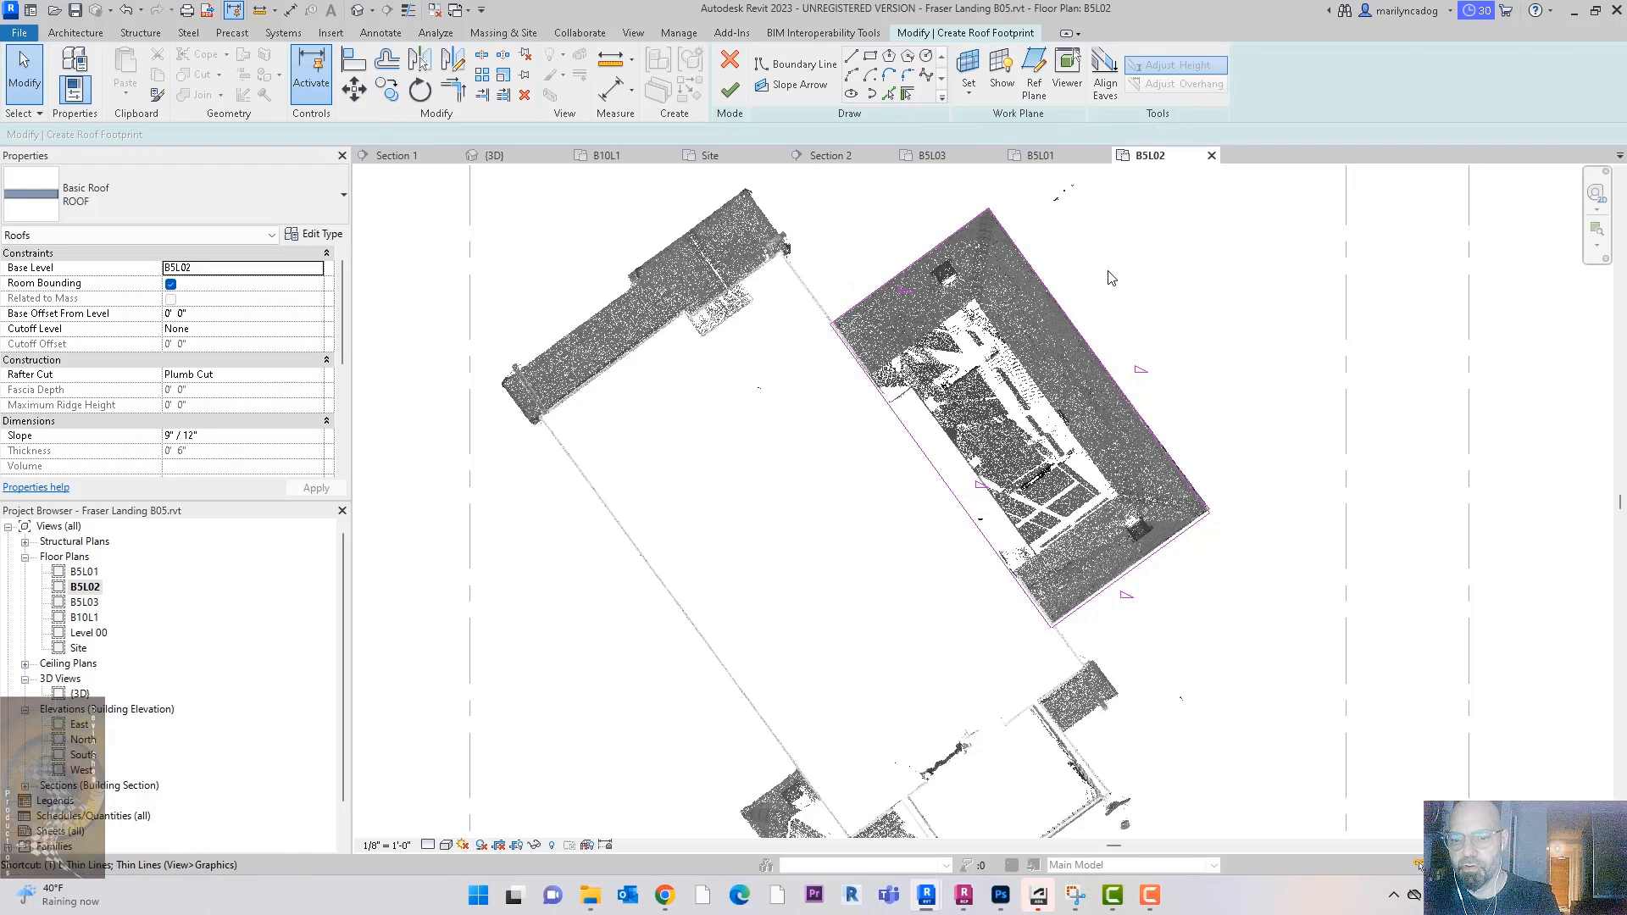
Step: Trim the corners of the garage roof boundary so the four sketch lines form a closed rectangle
{"action": "key", "text": "a"}
{"action": "key", "text": "l"}
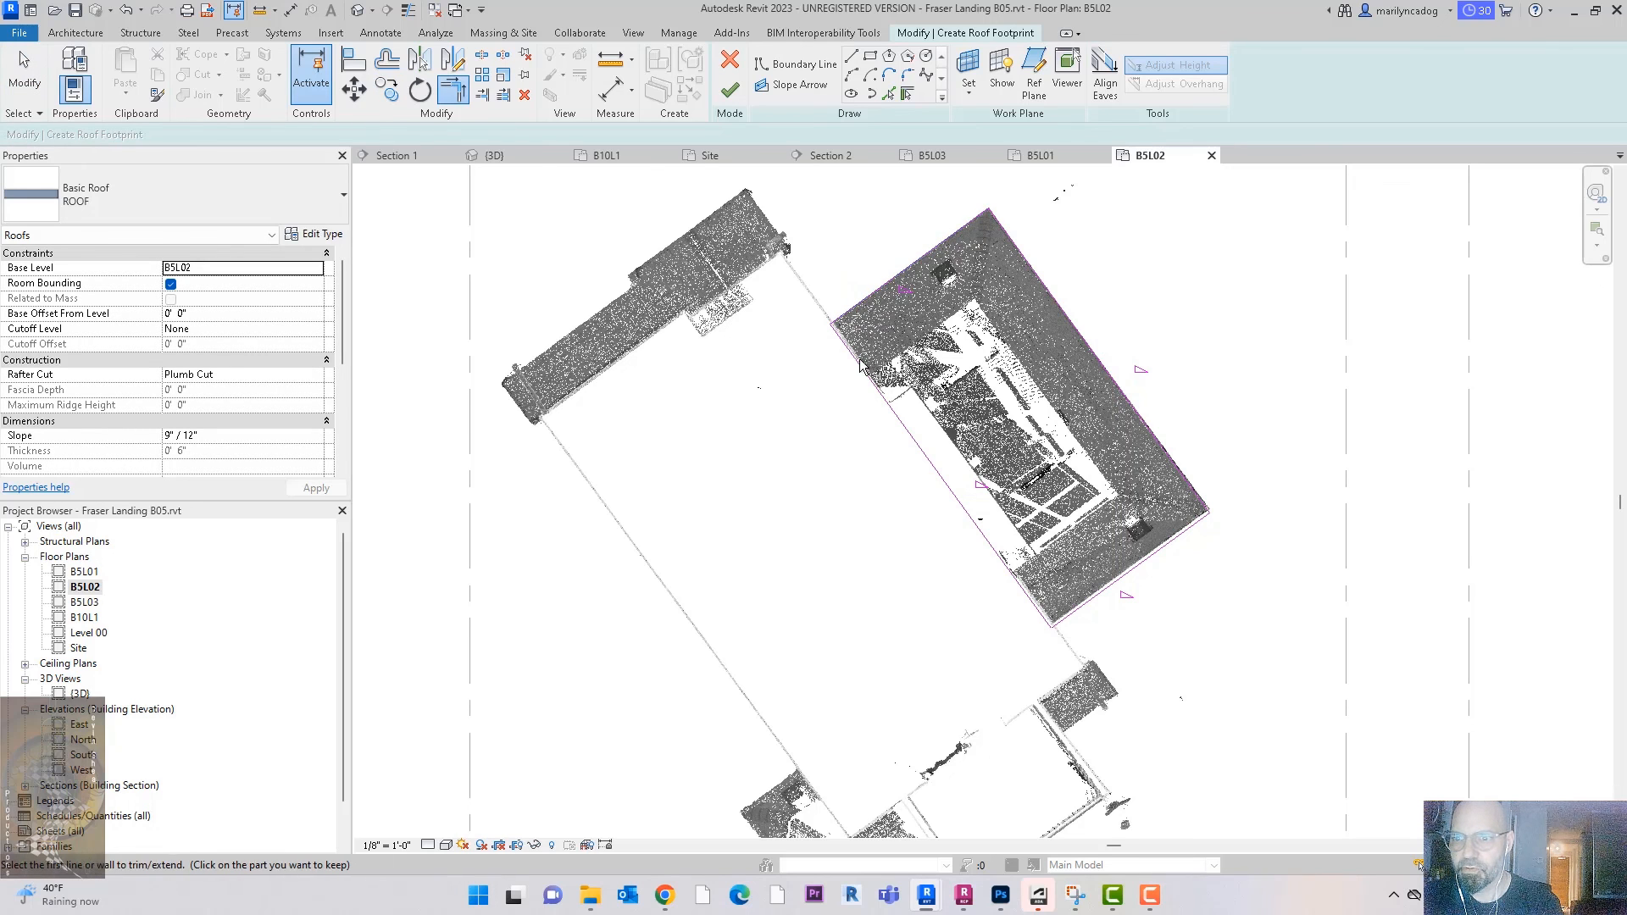
{"action": "key", "text": "t"}
{"action": "key", "text": "r"}
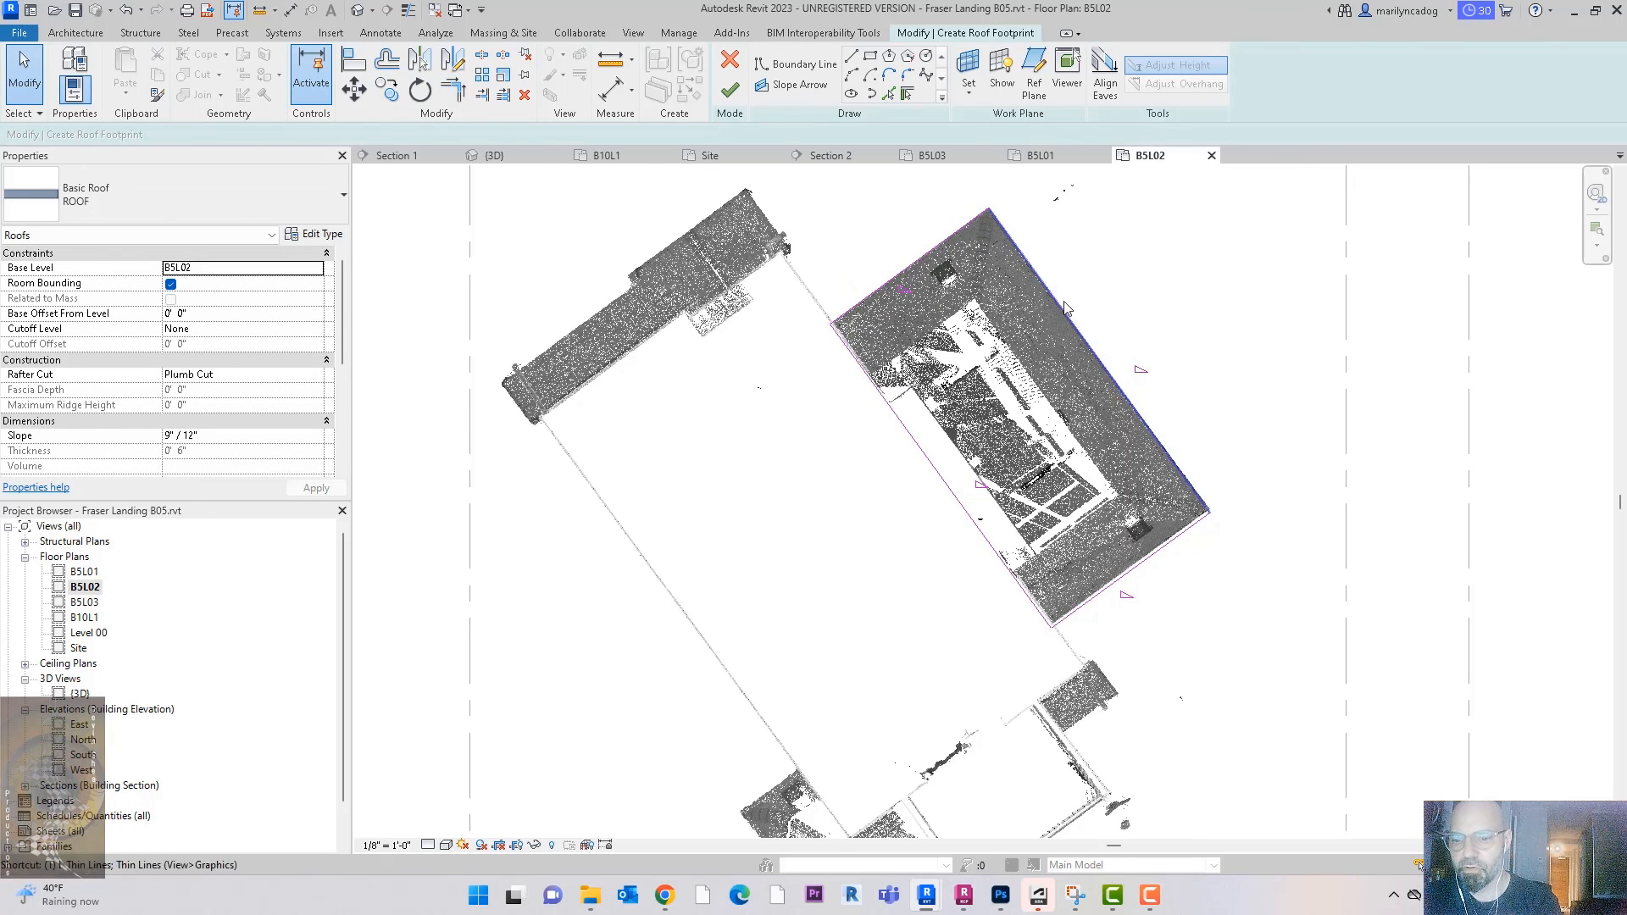
{"action": "left_click", "coordinate": [1001, 231]}
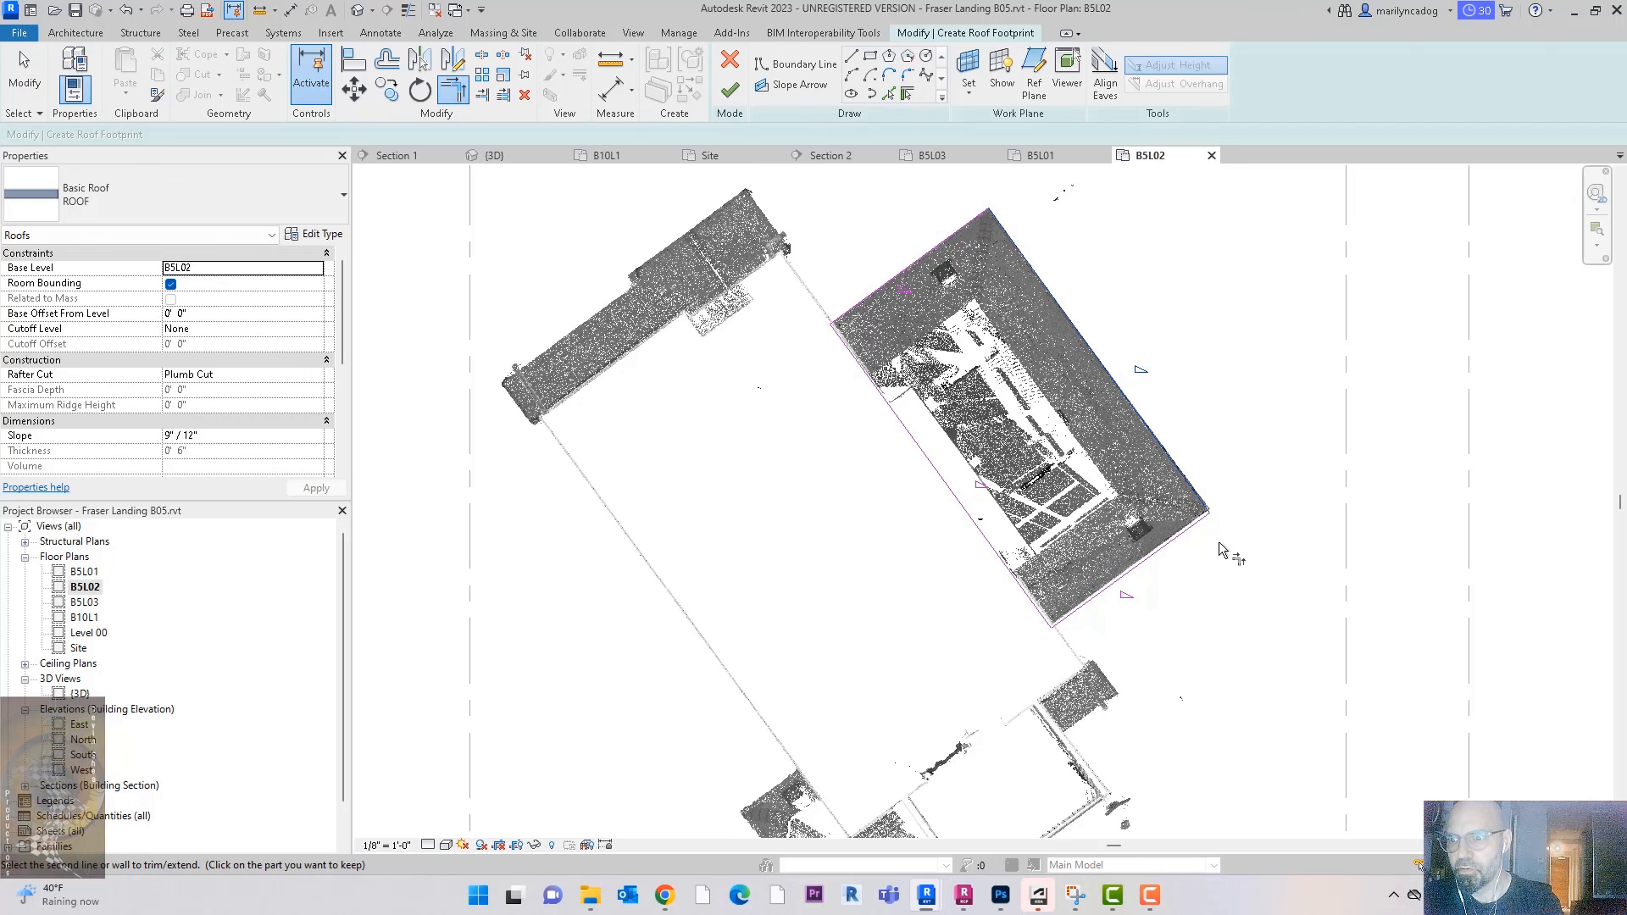
{"action": "left_click", "coordinate": [1190, 487]}
{"action": "left_click", "coordinate": [1092, 599]}
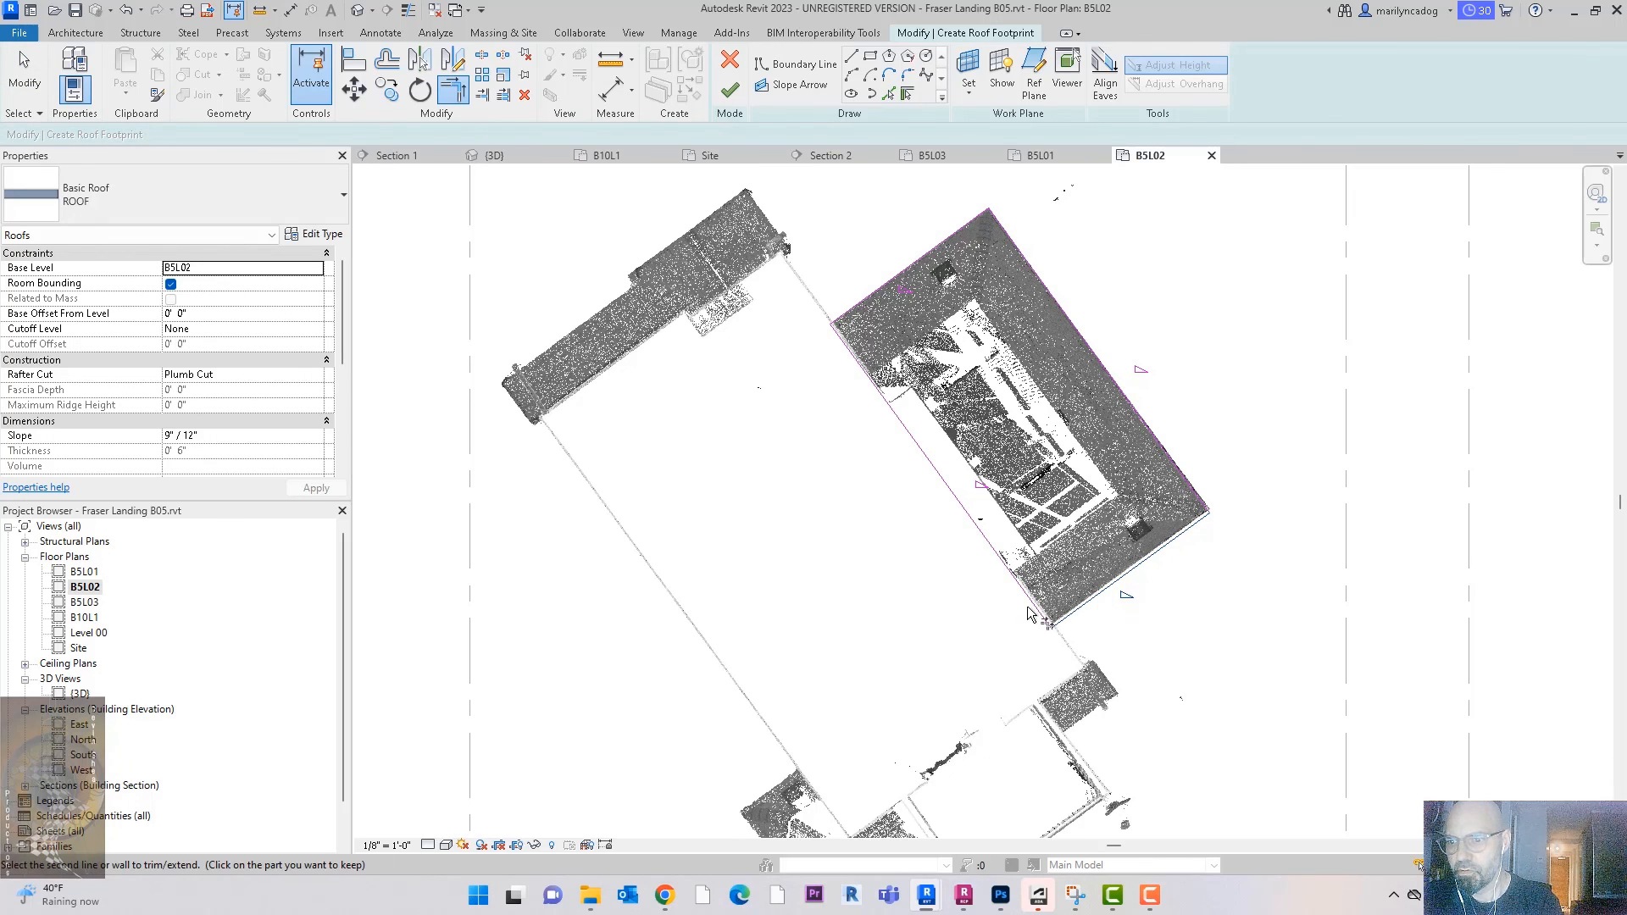
{"action": "left_click", "coordinate": [1036, 612]}
{"action": "key", "text": "Escape"}
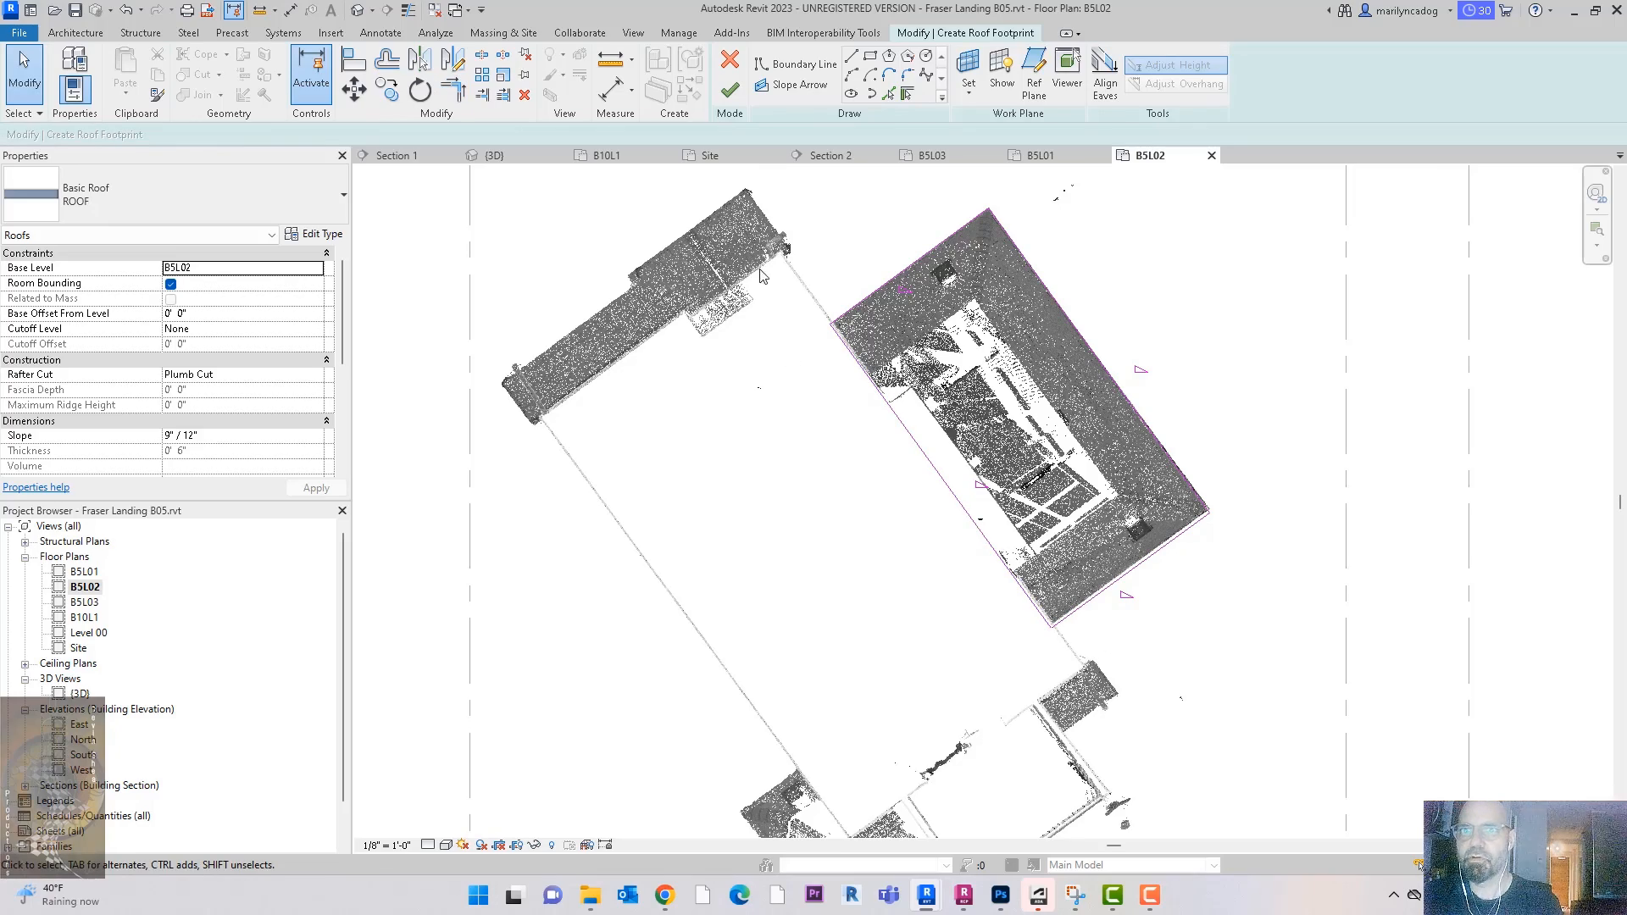
Step: In the 3D view, turn off Defines Slope for the roof edge along the house wall and finish the garage roof
{"action": "left_click", "coordinate": [354, 16]}
{"action": "mouse_move", "coordinate": [1035, 573]}
{"action": "middle_mouse_down", "text": "shift"}
{"action": "mouse_move", "coordinate": [1053, 552]}
{"action": "mouse_move", "coordinate": [1049, 565]}
{"action": "middle_mouse_up", "text": "shift"}
{"action": "scroll", "coordinate": [659, 507], "scroll_direction": "up", "scroll_amount": 3}
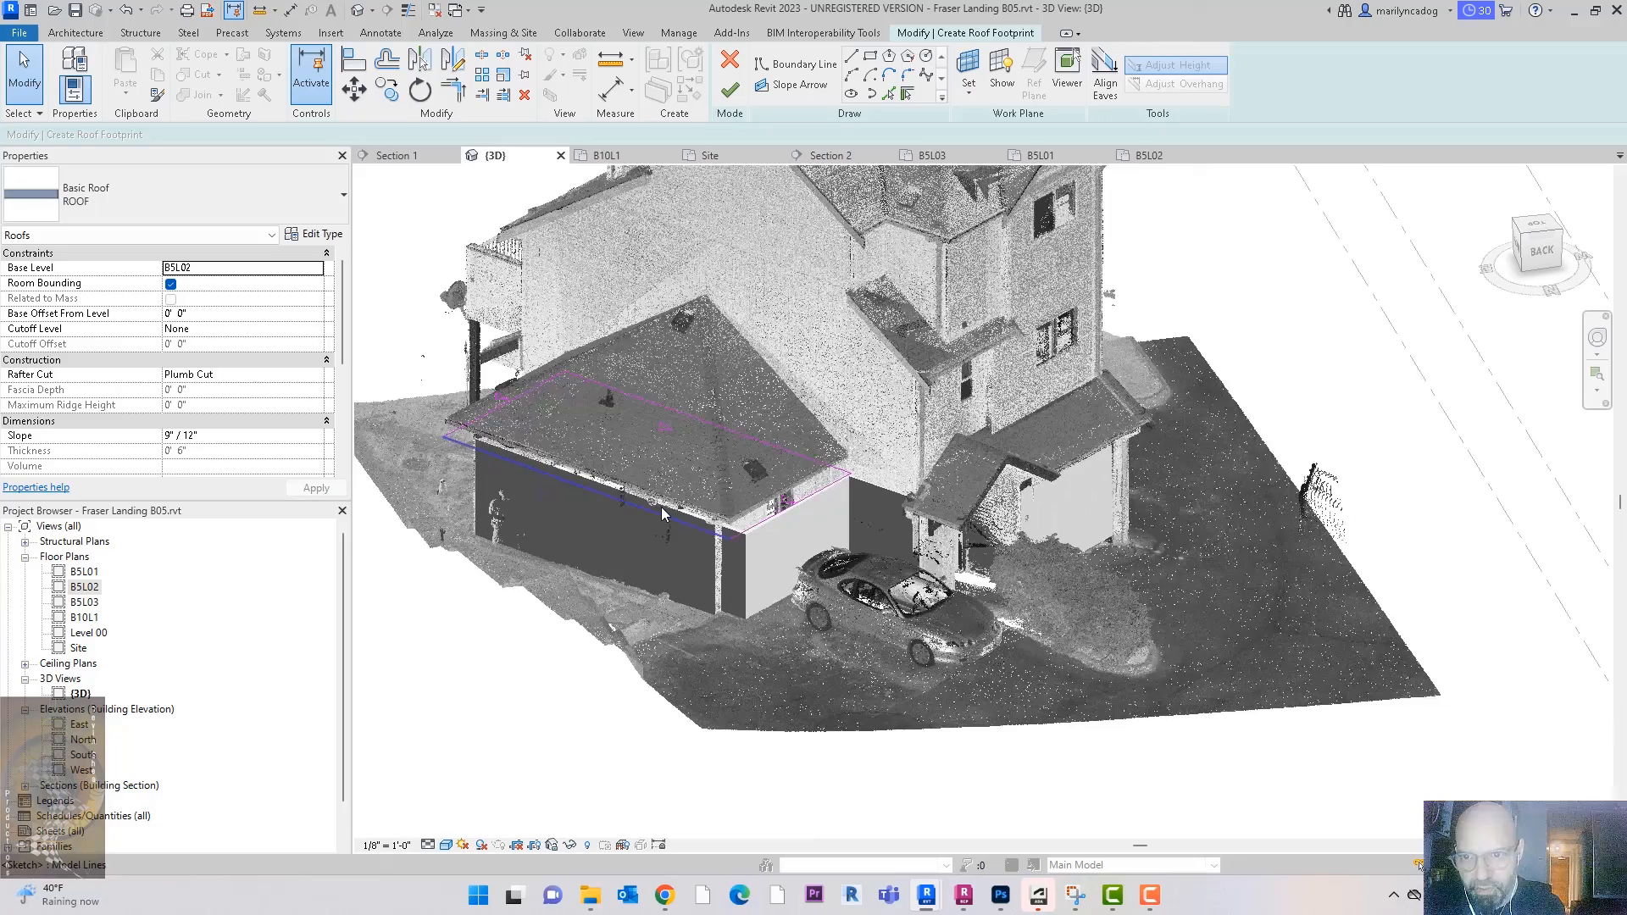
{"action": "middle_click_drag", "start_coordinate": [842, 550], "coordinate": [763, 454], "text": "shift"}
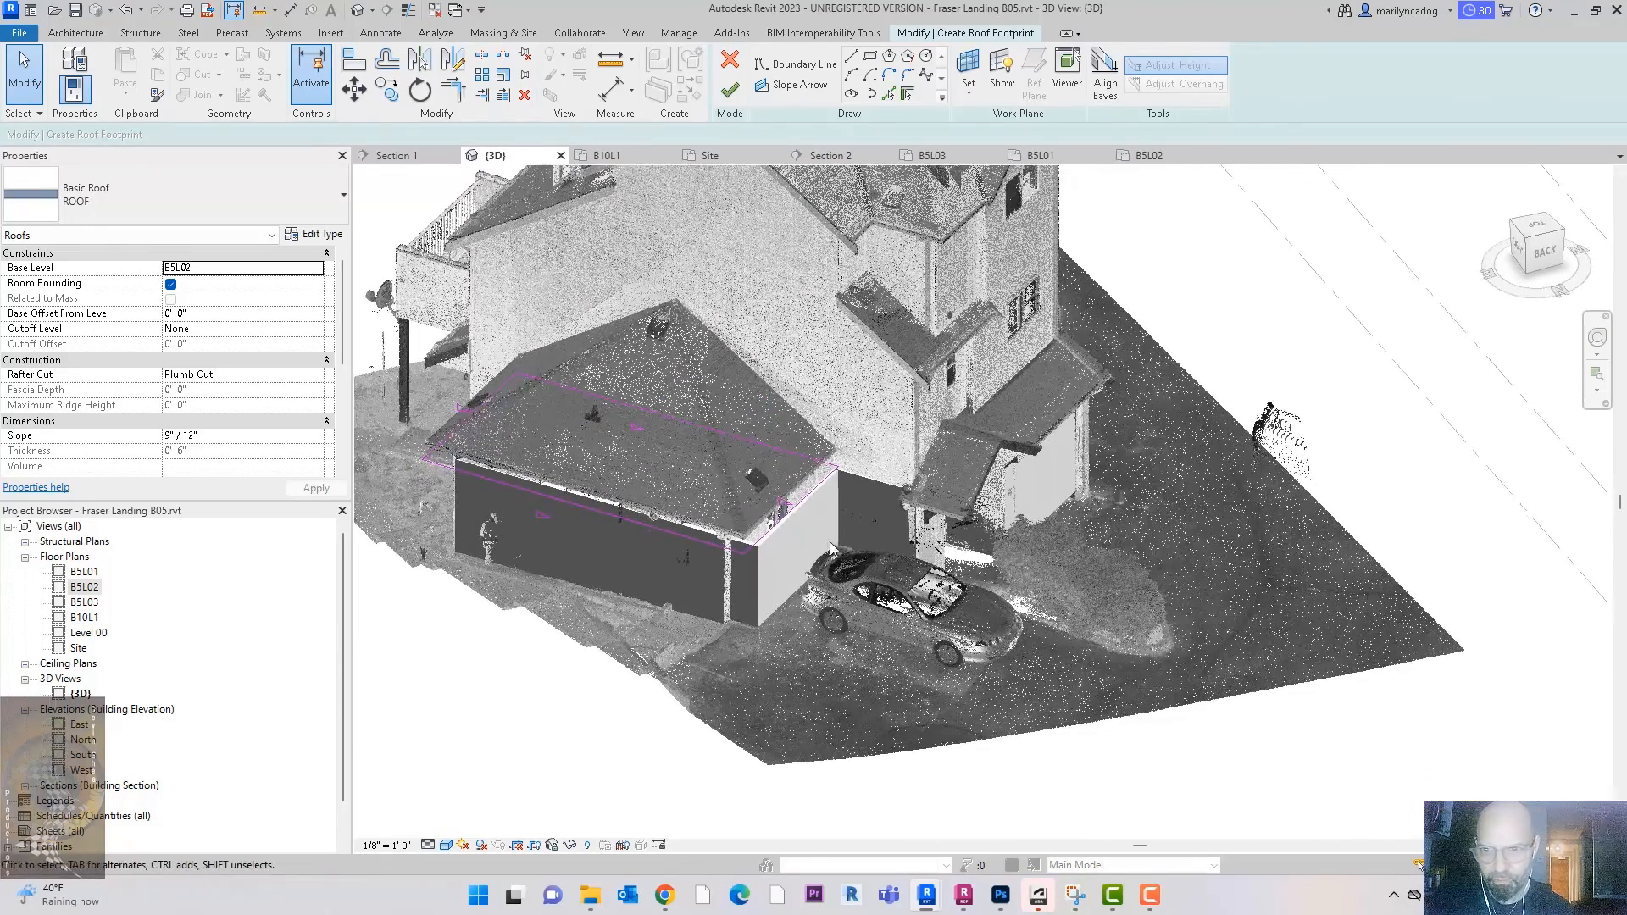
{"action": "left_click", "coordinate": [759, 449]}
{"action": "left_click", "coordinate": [349, 135]}
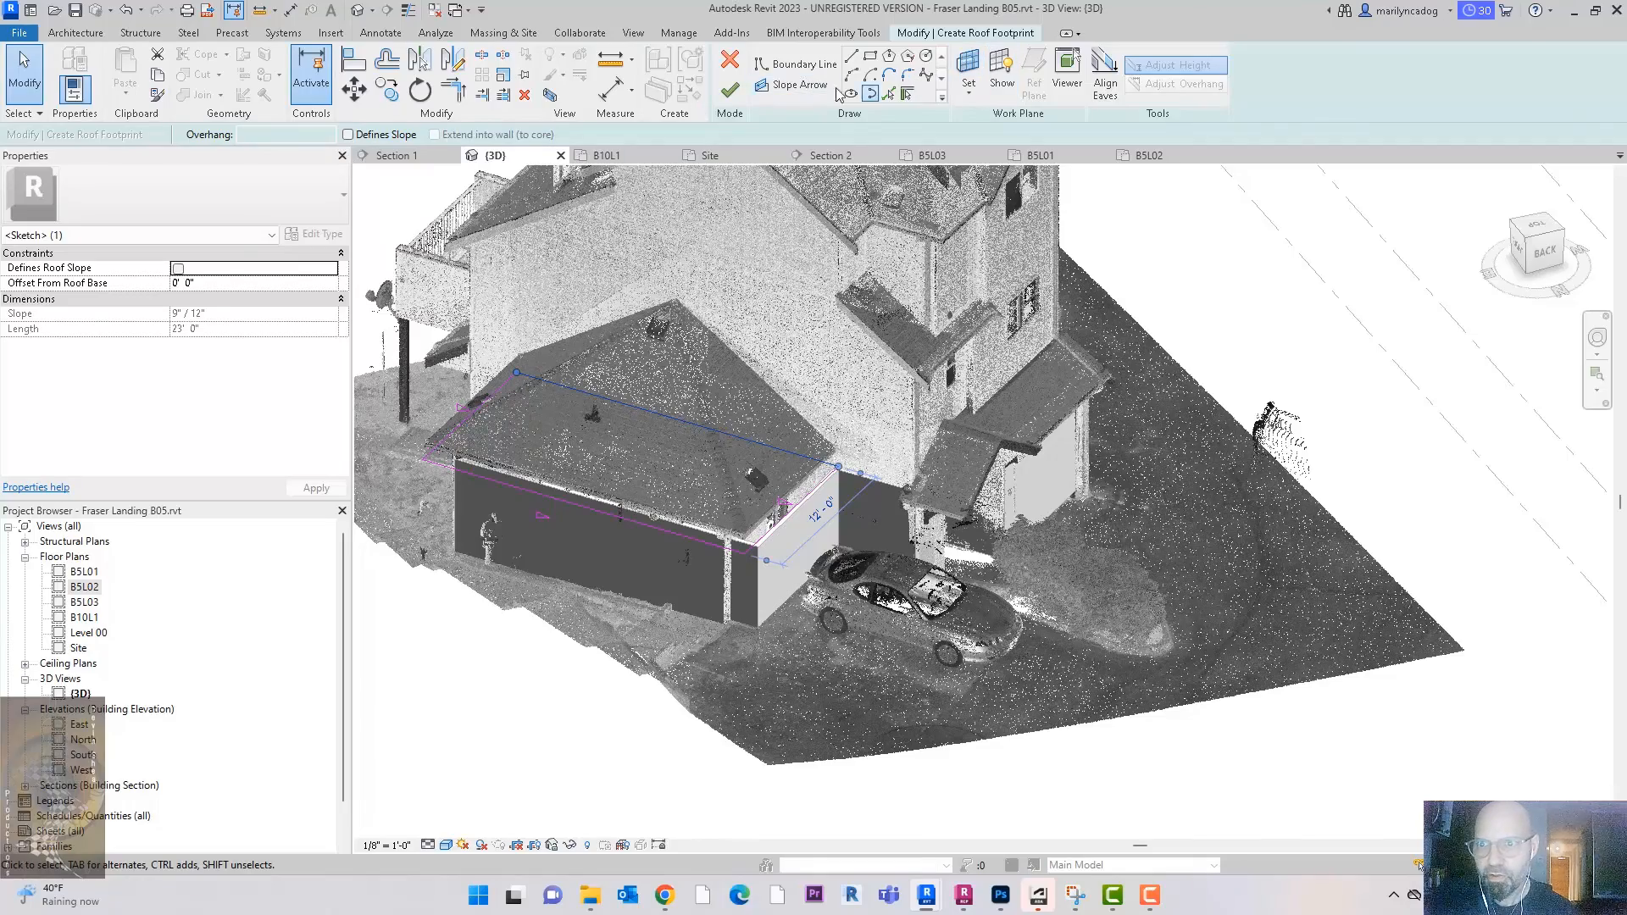
{"action": "left_click", "coordinate": [730, 90]}
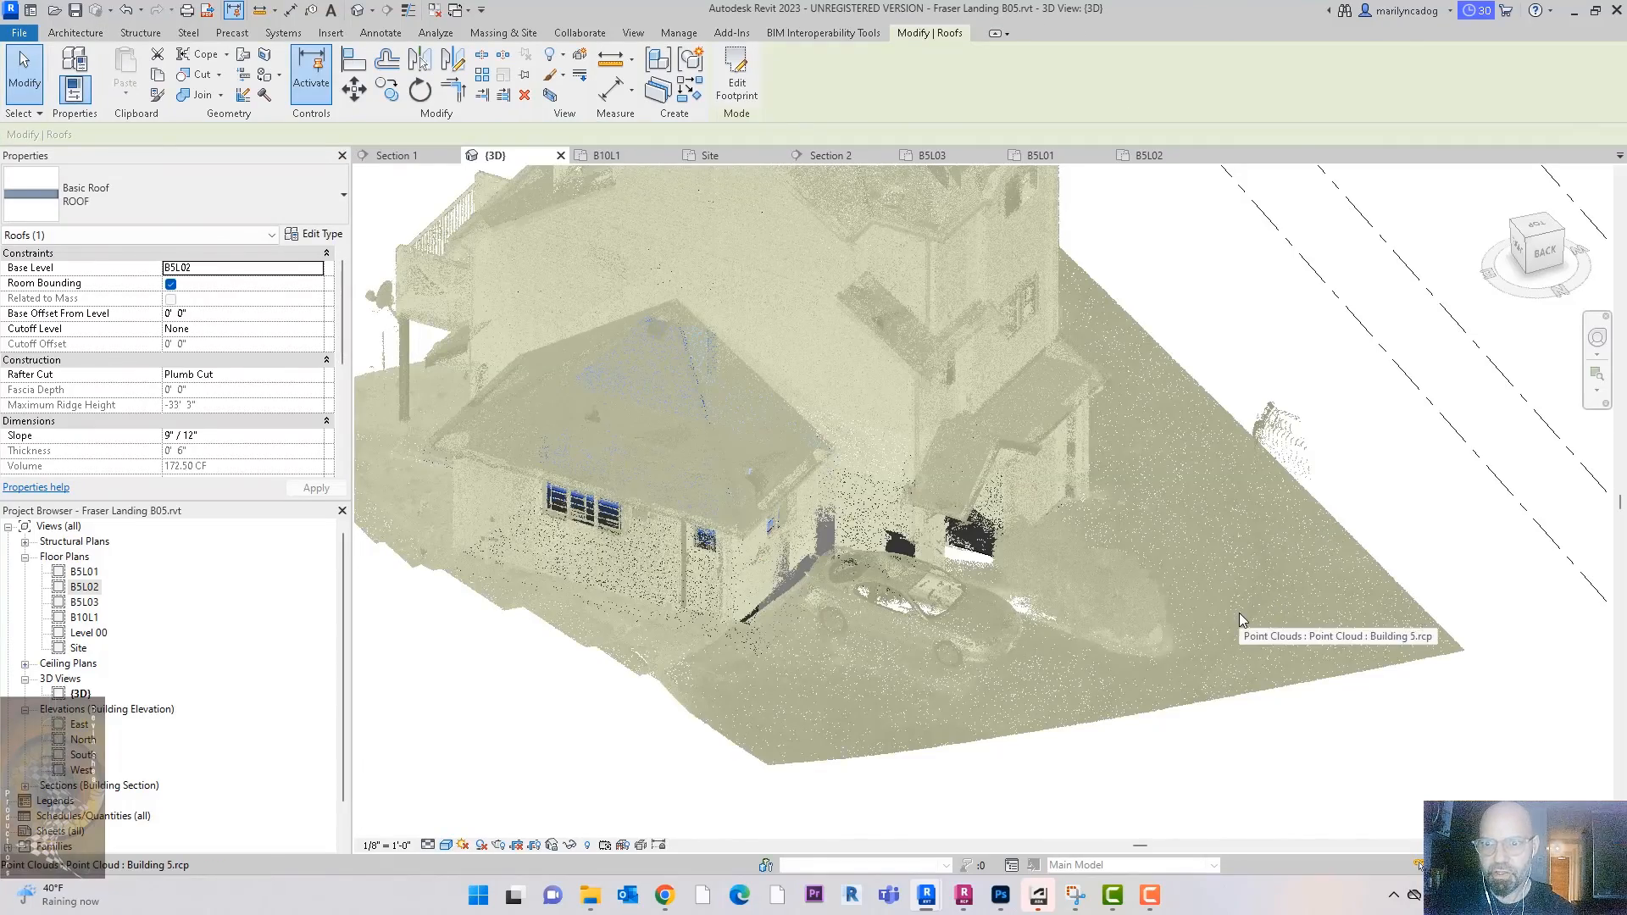
Step: Split the long Generic - 4" ground-floor wall between the small side extension and the balcony, and select the extension-side piece
{"action": "middle_click_drag", "start_coordinate": [1292, 749], "coordinate": [1542, 715], "text": "shift"}
{"action": "middle_click_drag", "start_coordinate": [1255, 668], "coordinate": [1315, 680], "text": "shift"}
{"action": "scroll", "coordinate": [1315, 681], "scroll_direction": "up", "scroll_amount": 4}
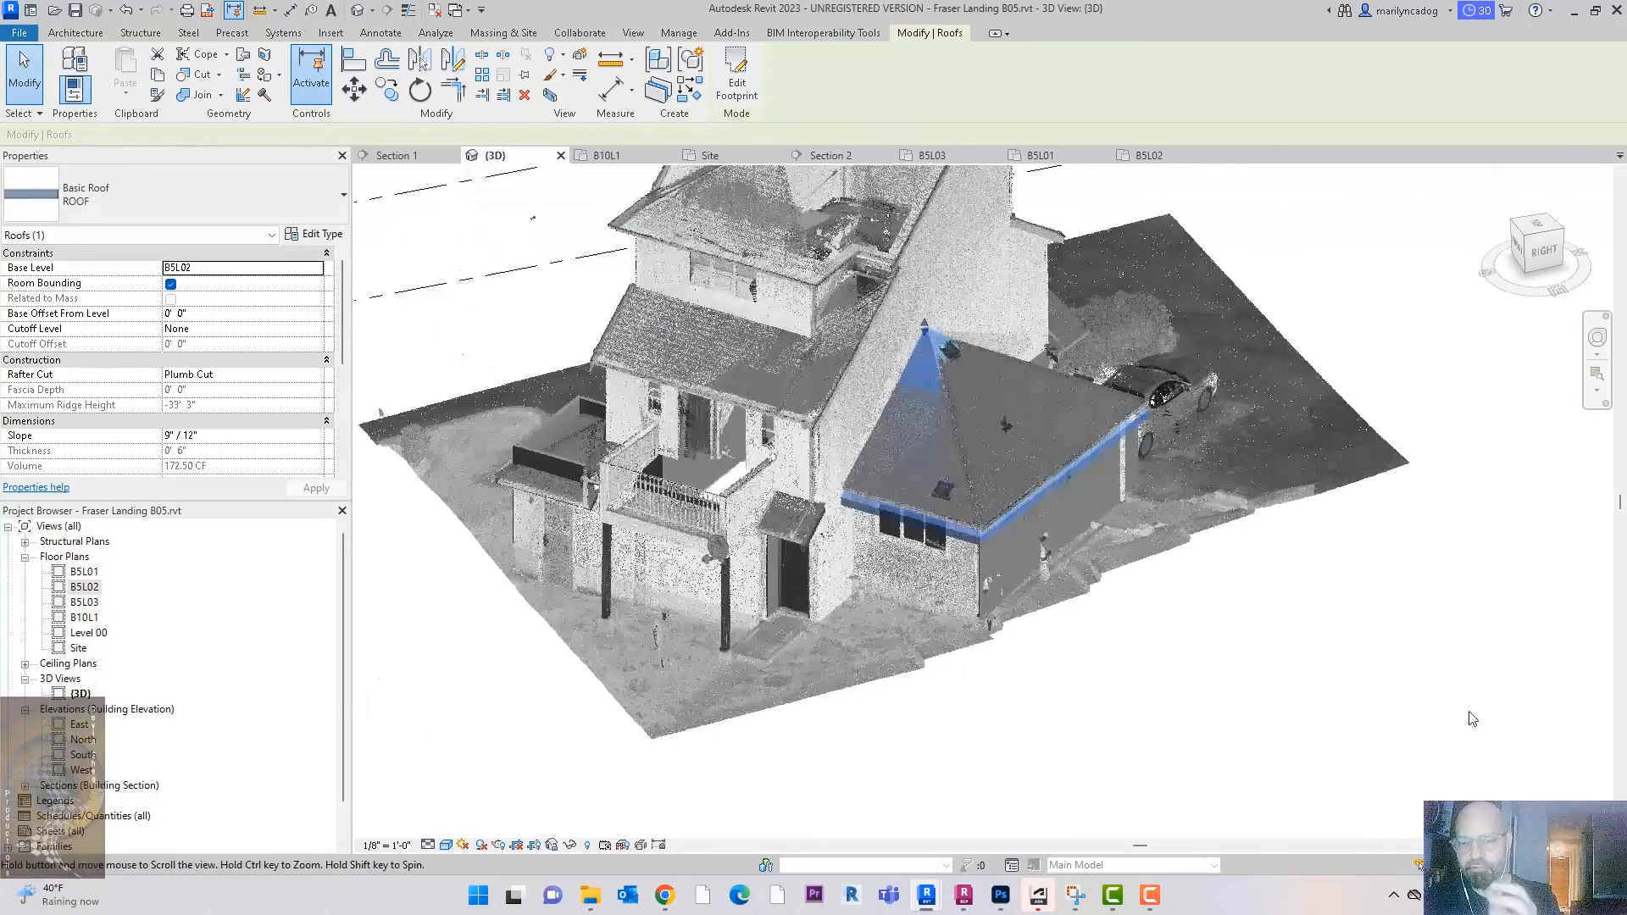
{"action": "scroll", "coordinate": [759, 373], "scroll_direction": "up", "scroll_amount": 2}
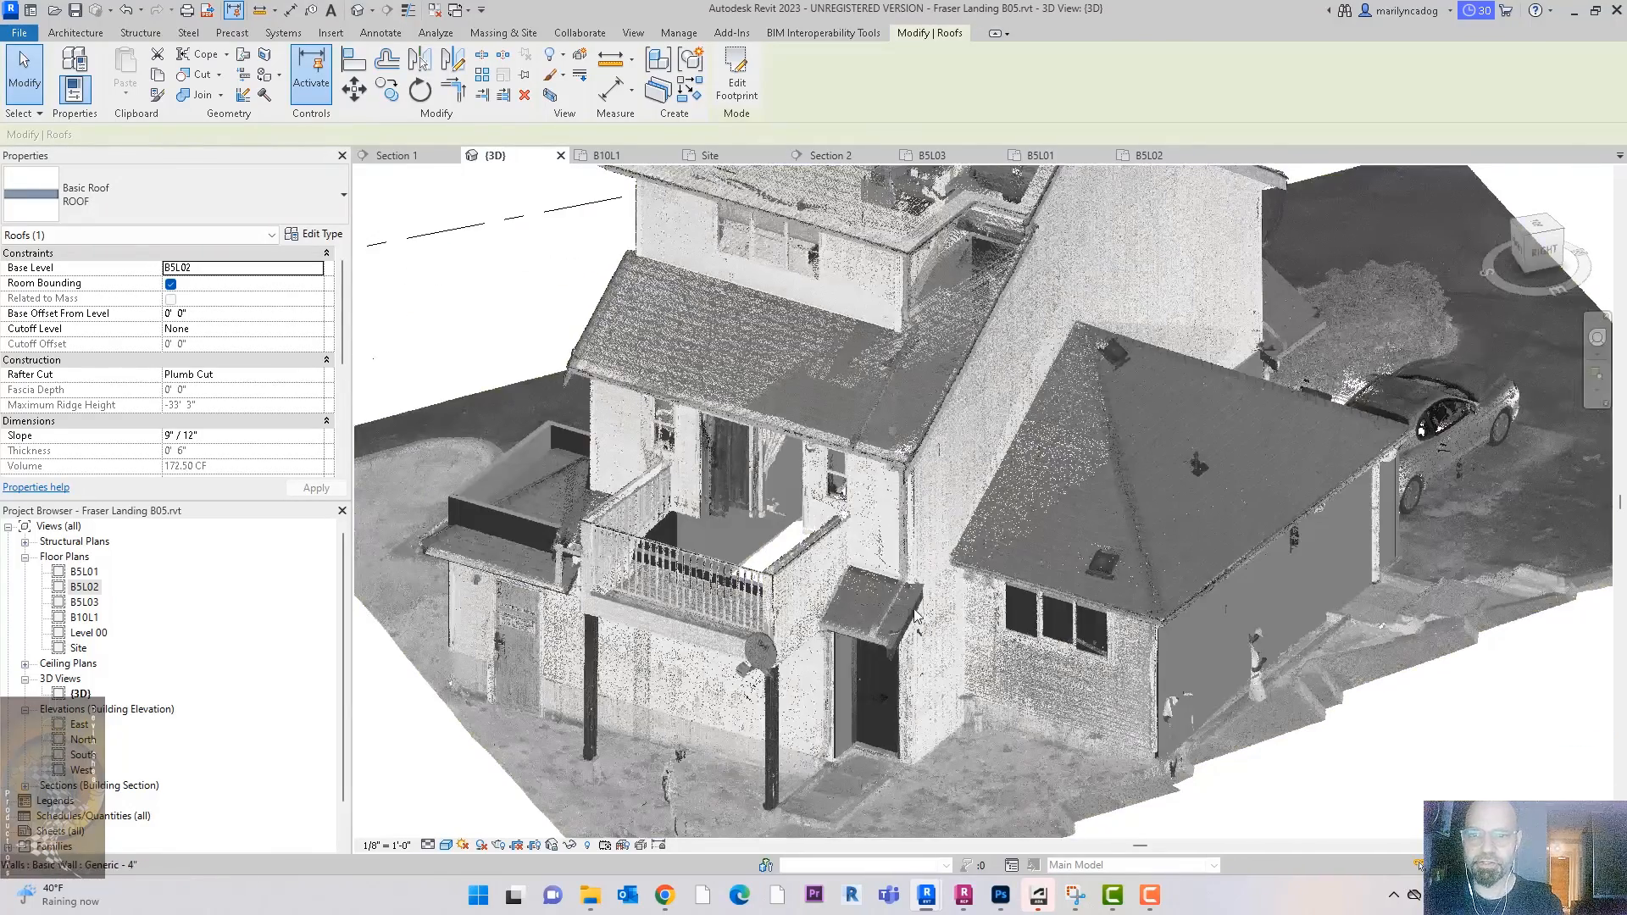
{"action": "middle_click_drag", "start_coordinate": [918, 604], "coordinate": [946, 157], "text": "shift"}
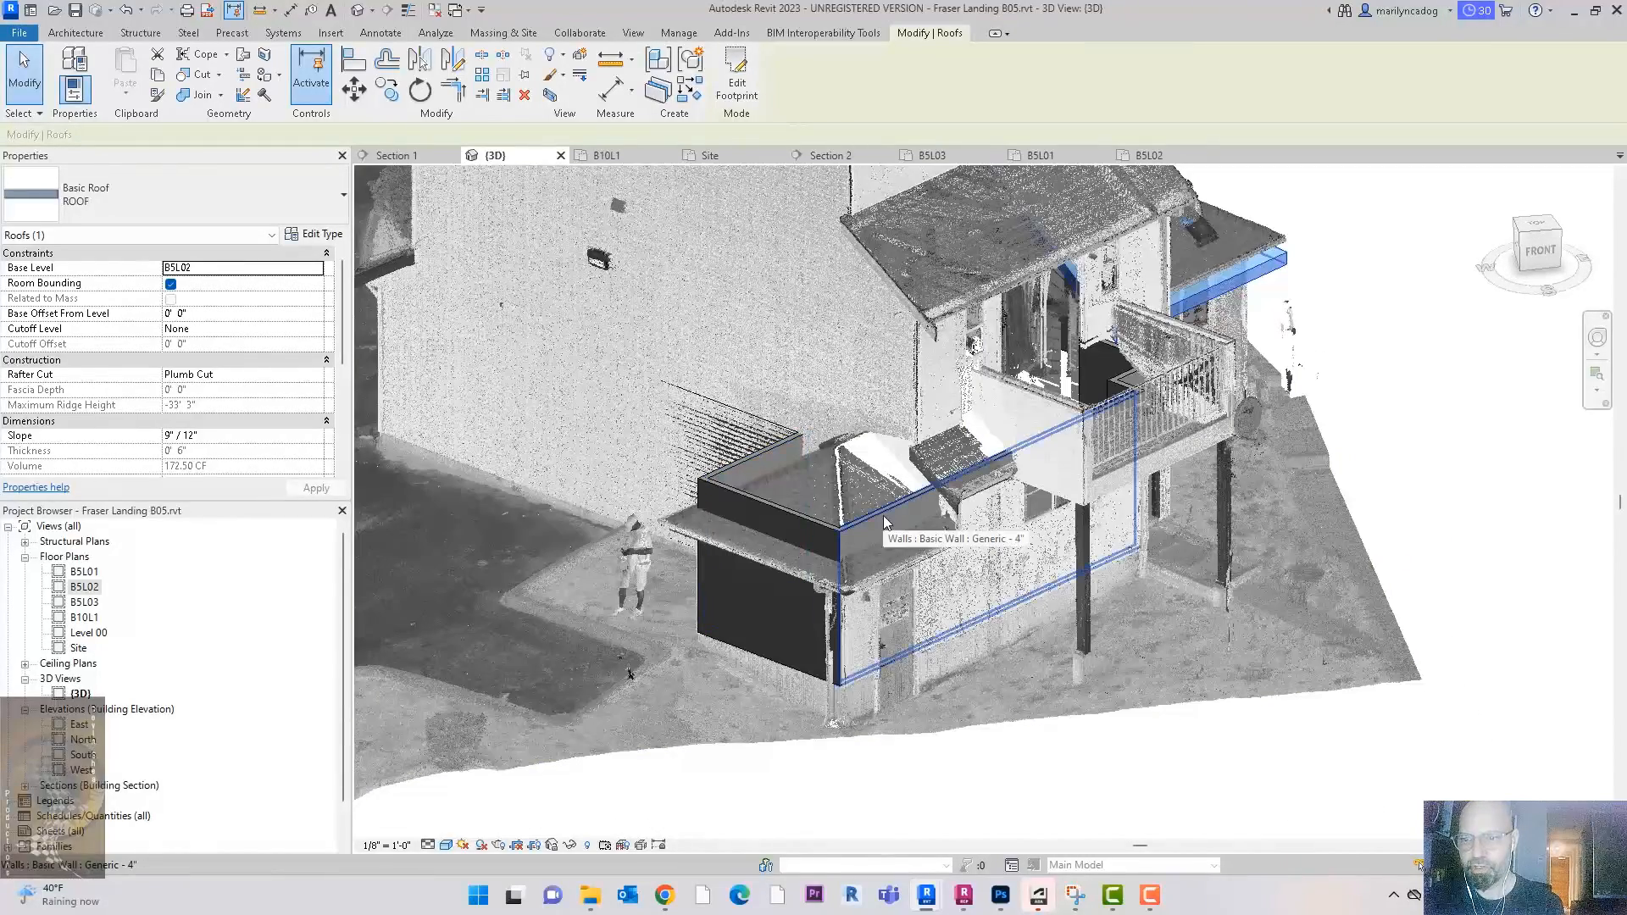
{"action": "middle_click_drag", "start_coordinate": [883, 515], "coordinate": [1051, 541], "text": "shift"}
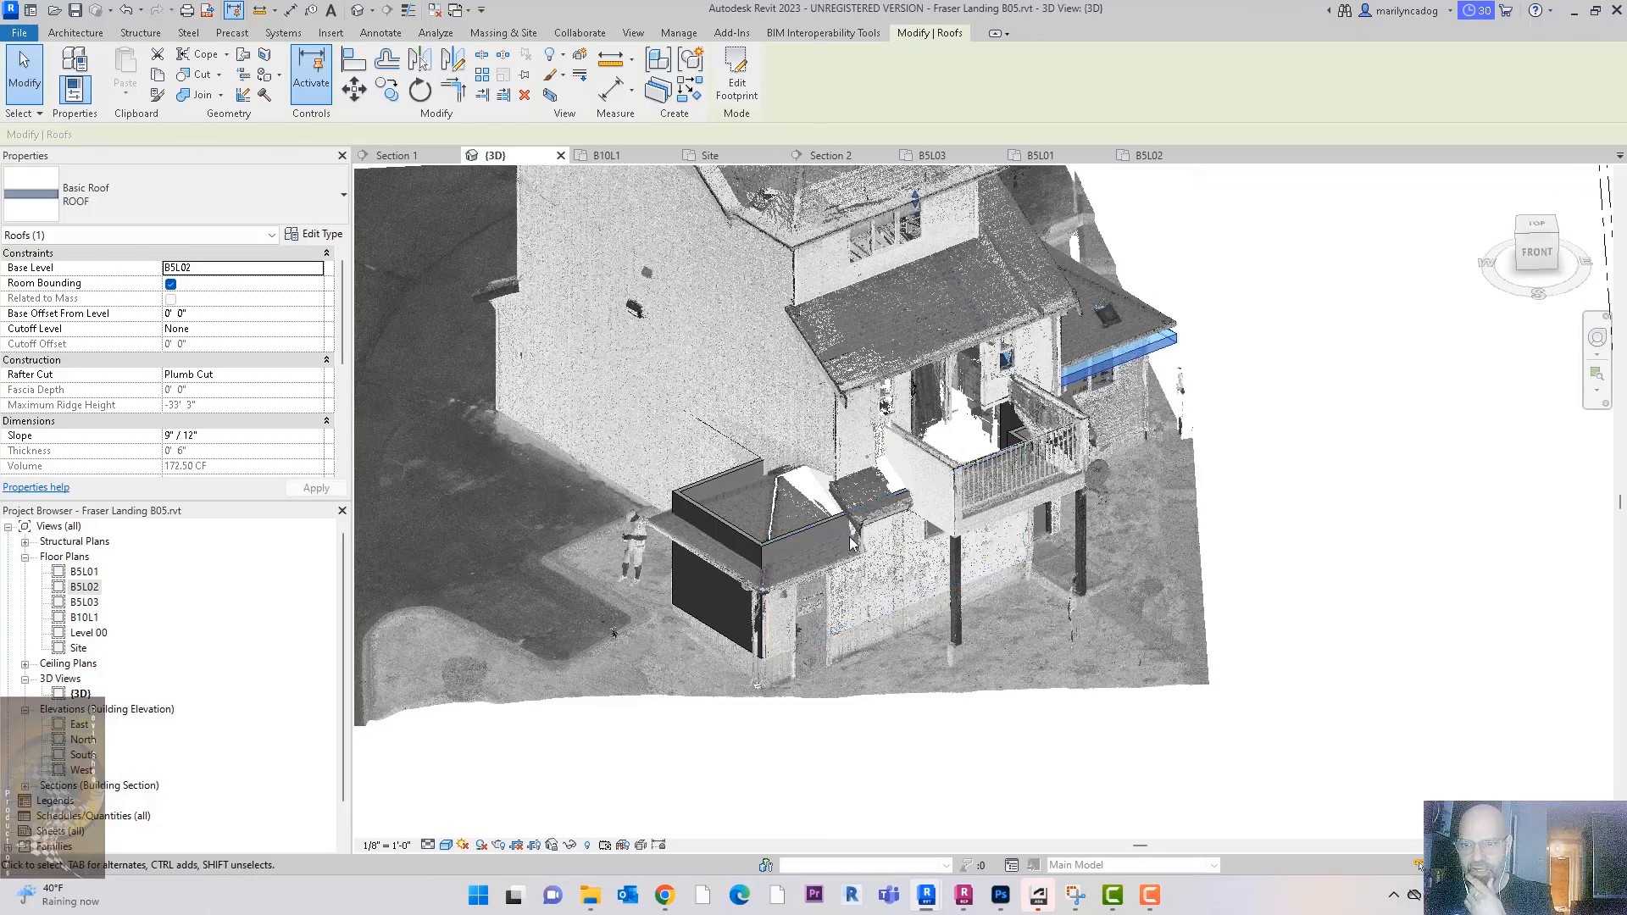
{"action": "left_click", "coordinate": [855, 524]}
{"action": "middle_click_drag", "start_coordinate": [1197, 537], "coordinate": [1122, 159], "text": "shift"}
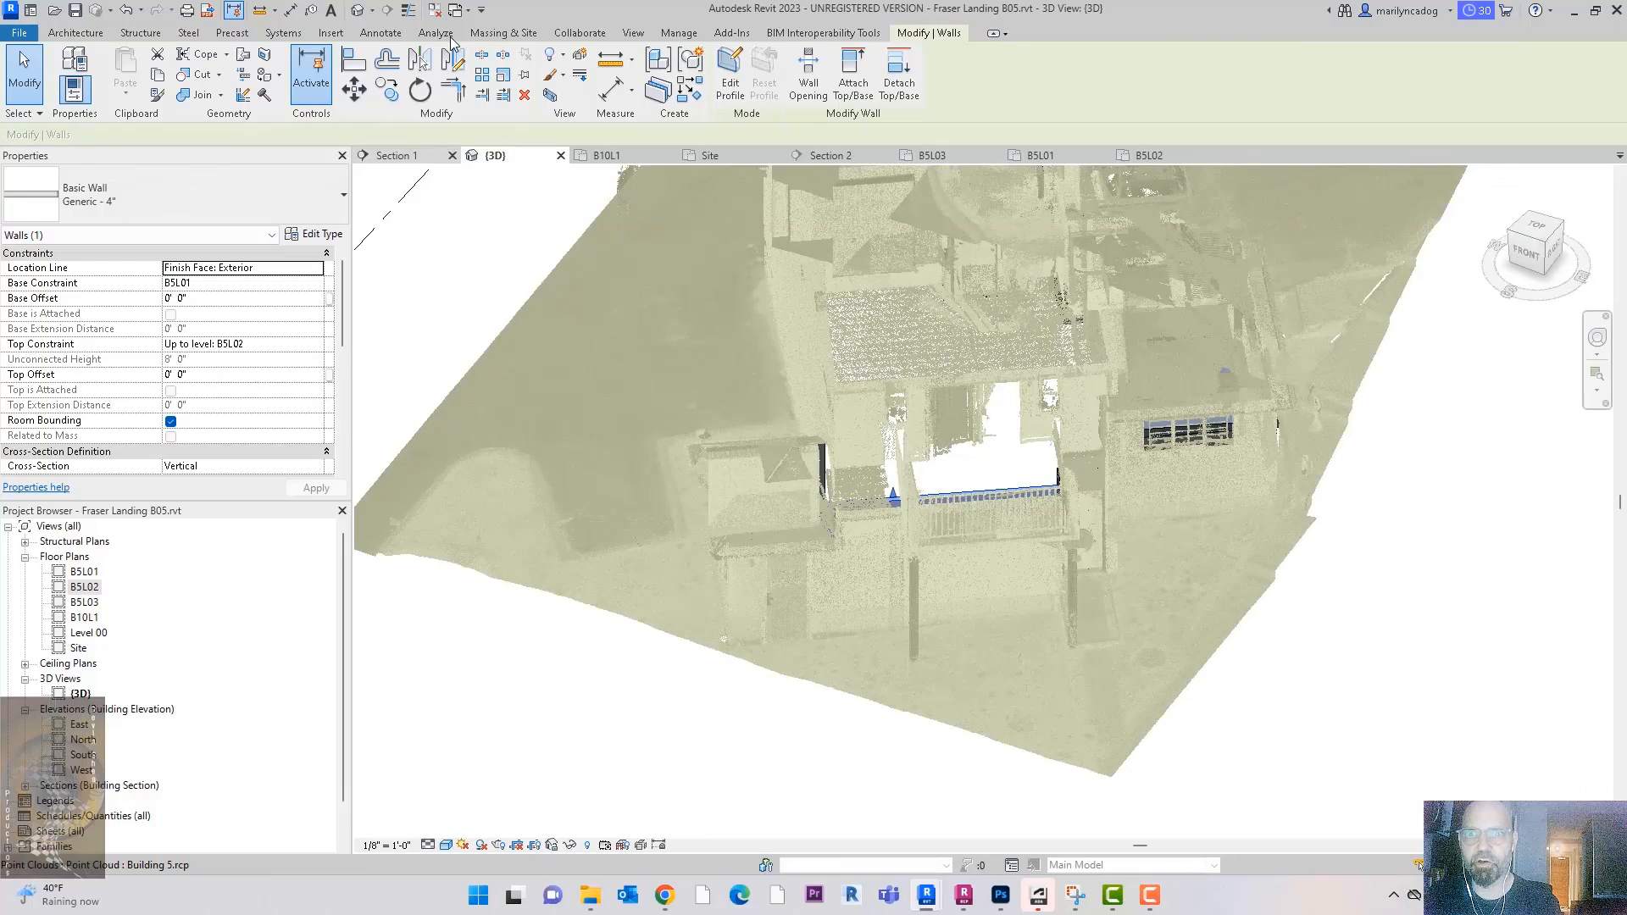
{"action": "left_click", "coordinate": [482, 56]}
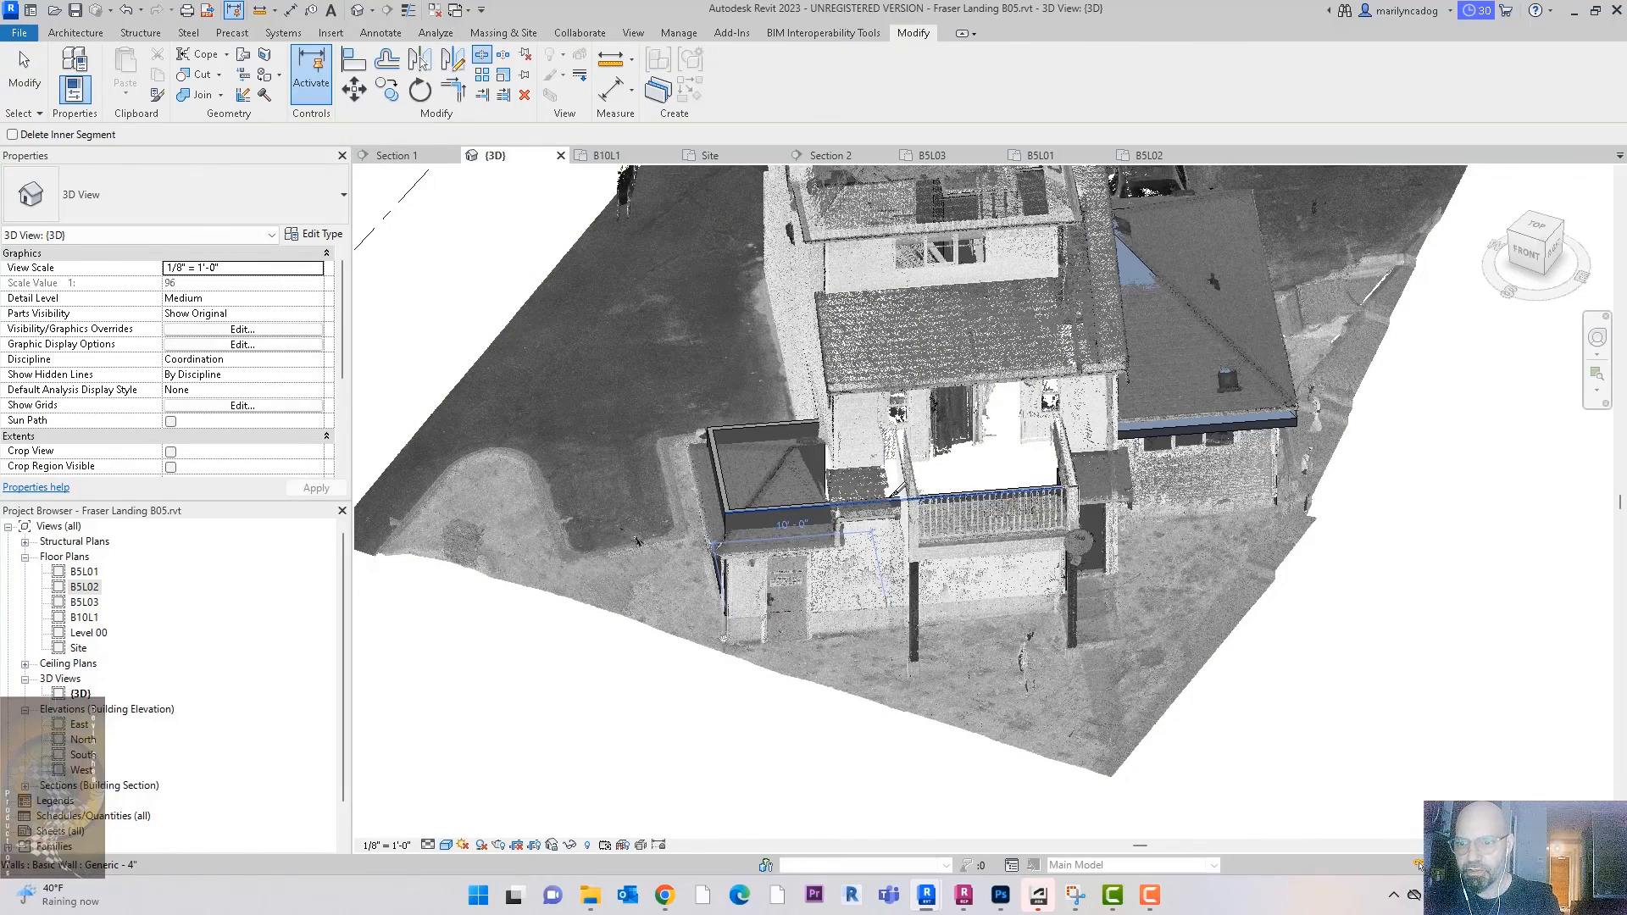
{"action": "left_click", "coordinate": [890, 500]}
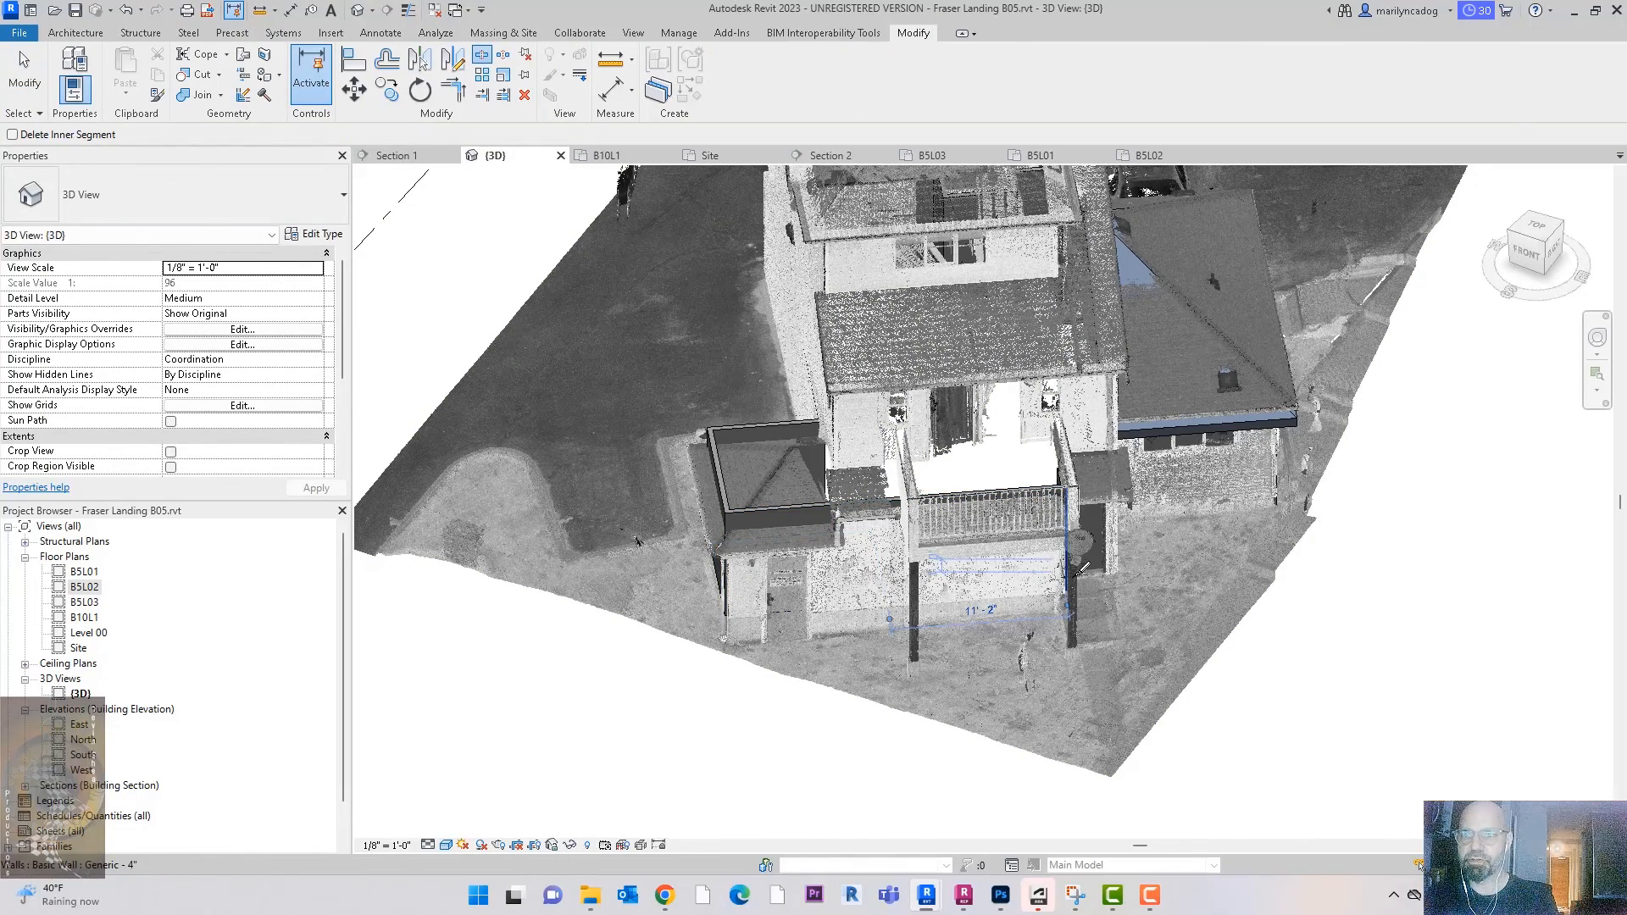
{"action": "key", "text": "Escape"}
{"action": "left_click", "coordinate": [802, 514]}
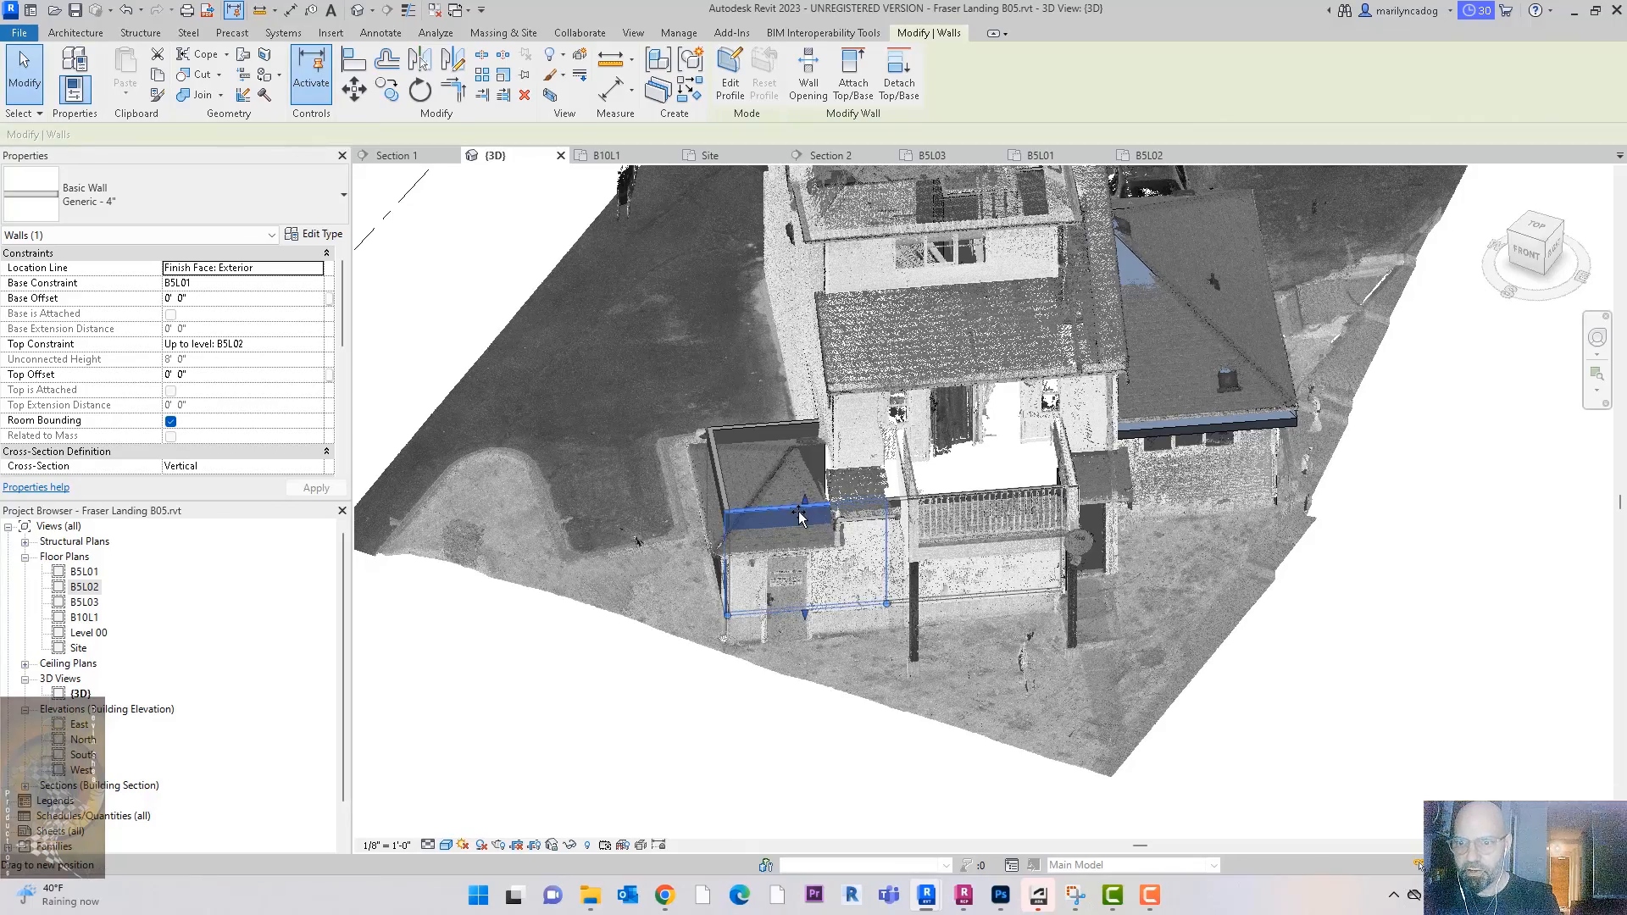
{"action": "middle_click_drag", "start_coordinate": [1289, 658], "coordinate": [1368, 560], "text": "shift"}
{"action": "left_click", "coordinate": [1392, 640]}
{"action": "scroll", "coordinate": [1392, 641], "scroll_direction": "down", "scroll_amount": 2}
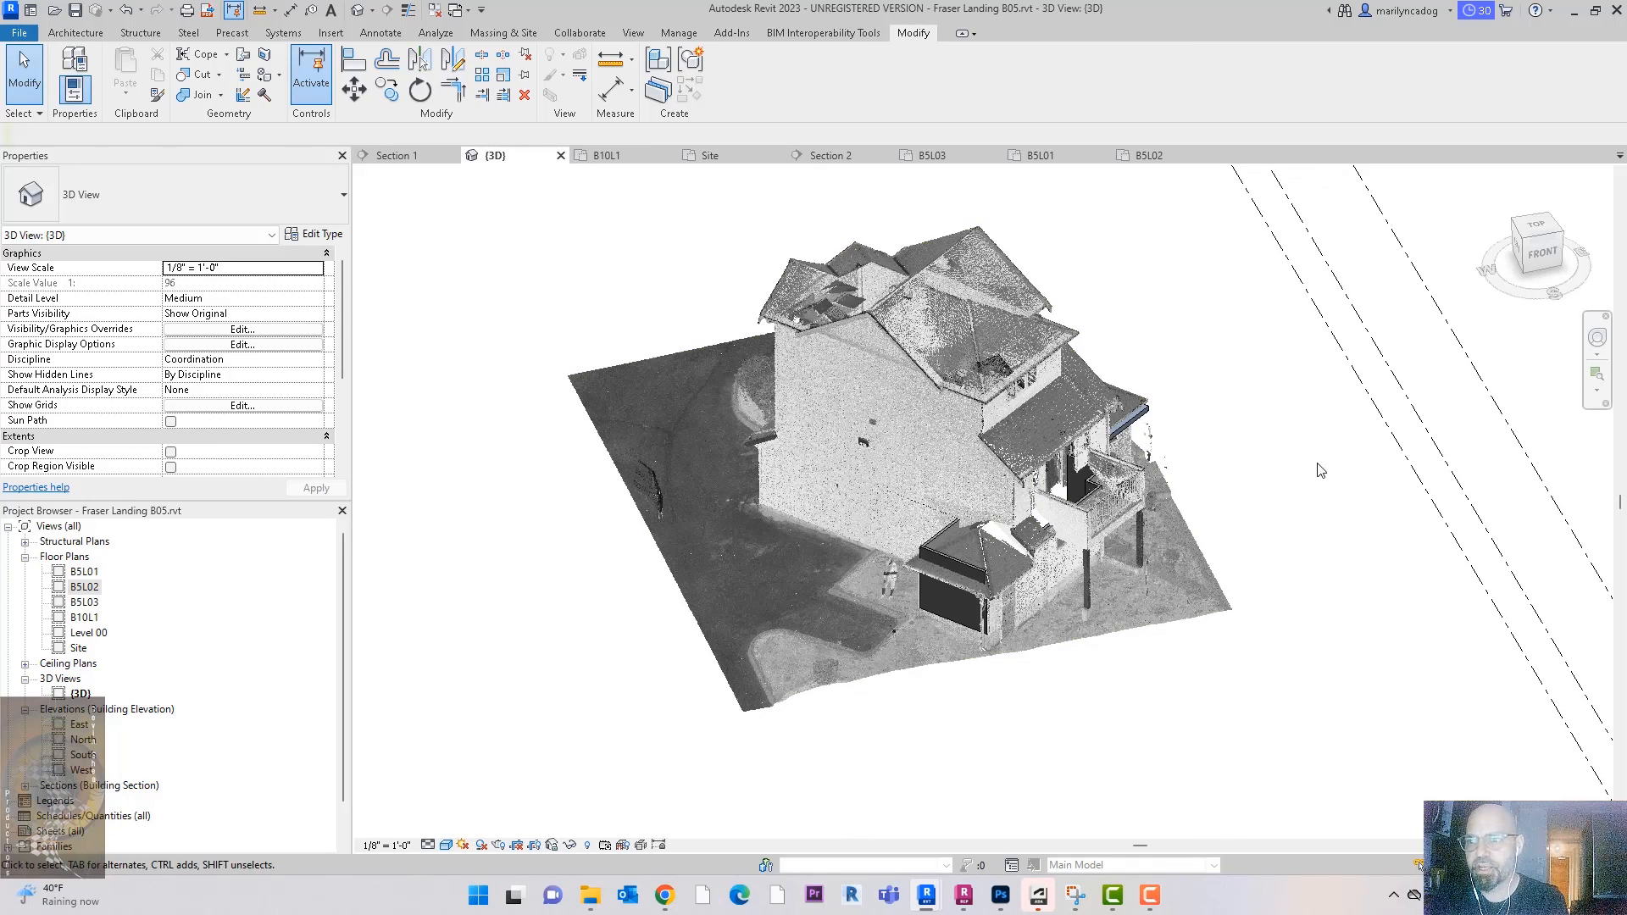
{"action": "middle_click_drag", "start_coordinate": [1303, 490], "coordinate": [1041, 441], "text": "shift"}
{"action": "middle_click_drag", "start_coordinate": [882, 335], "coordinate": [545, 356]}
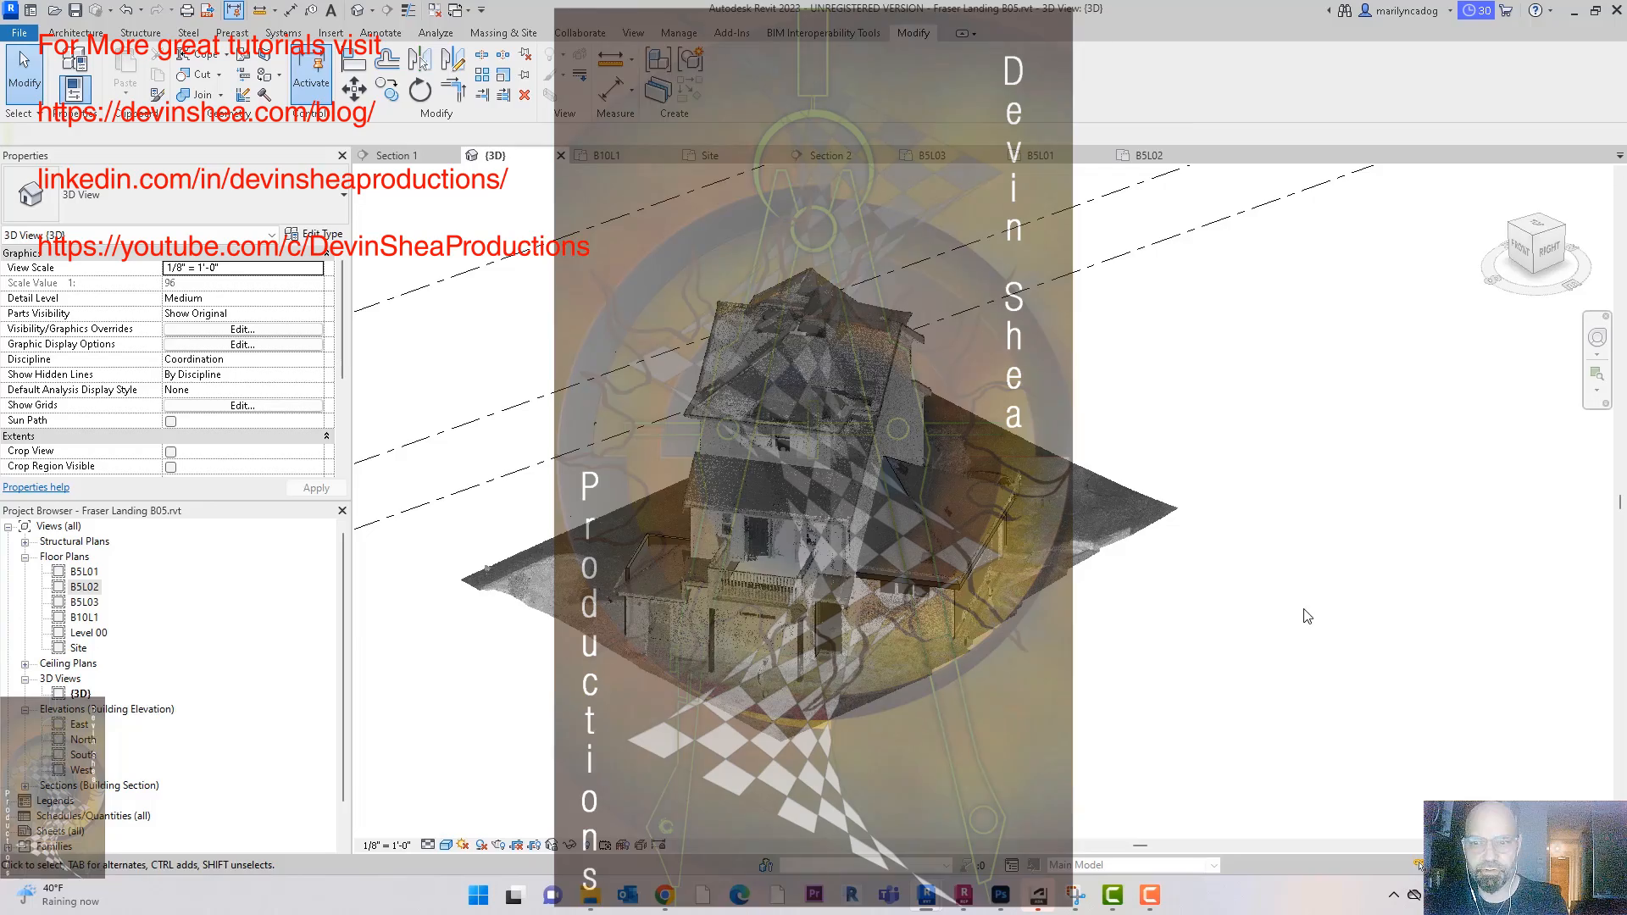
{"action": "middle_click_drag", "start_coordinate": [1307, 618], "coordinate": [1313, 644], "text": "shift"}
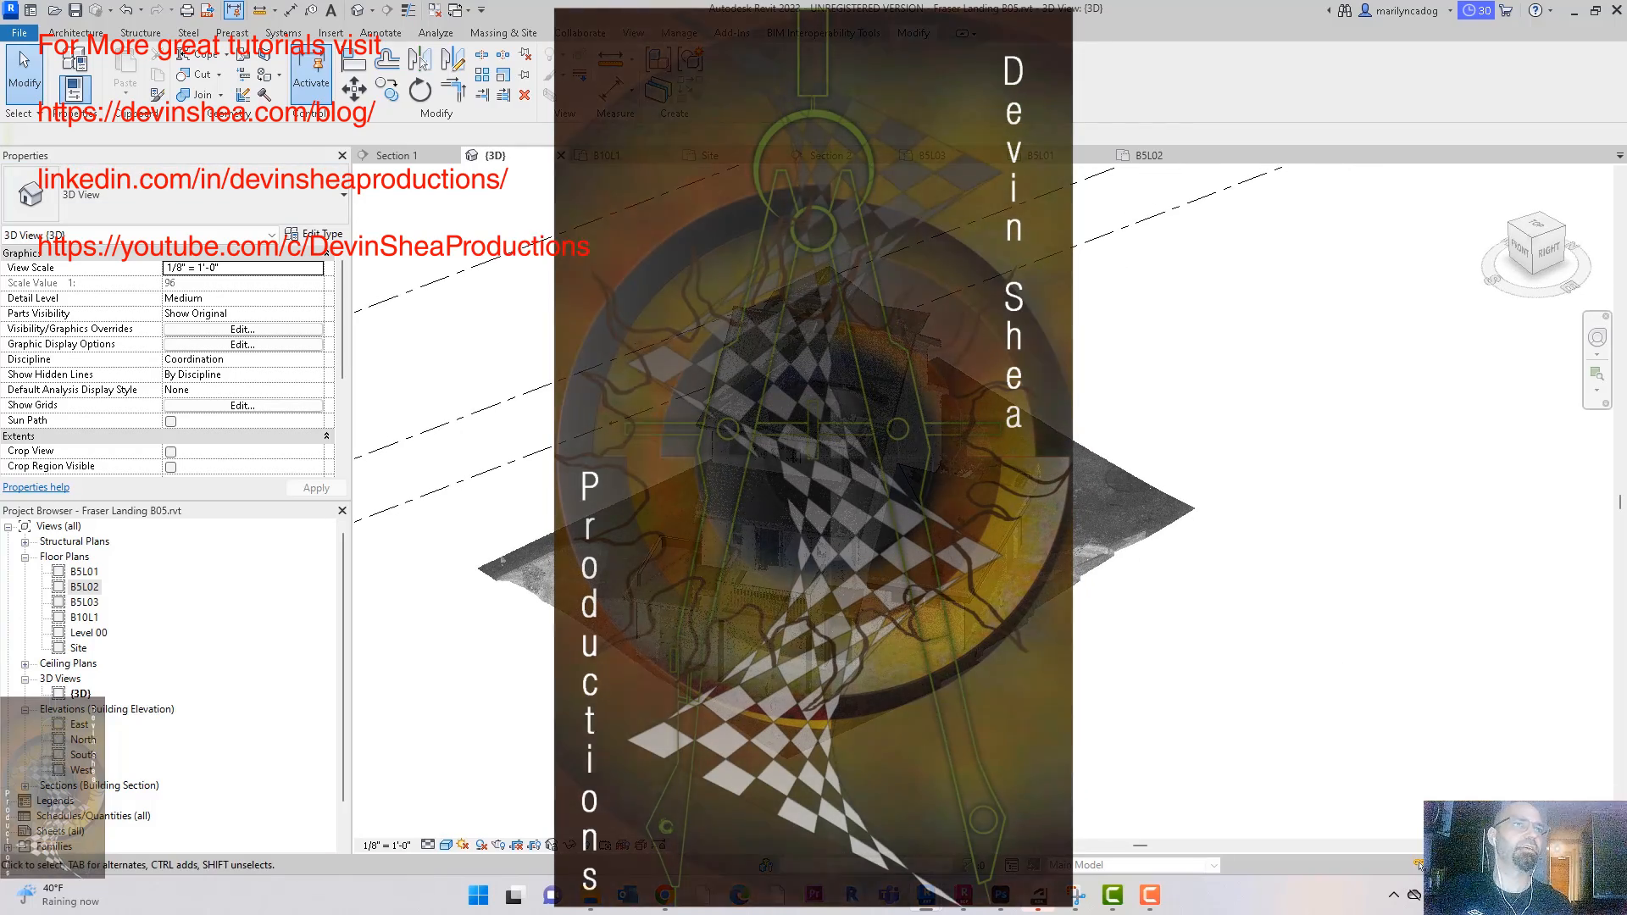